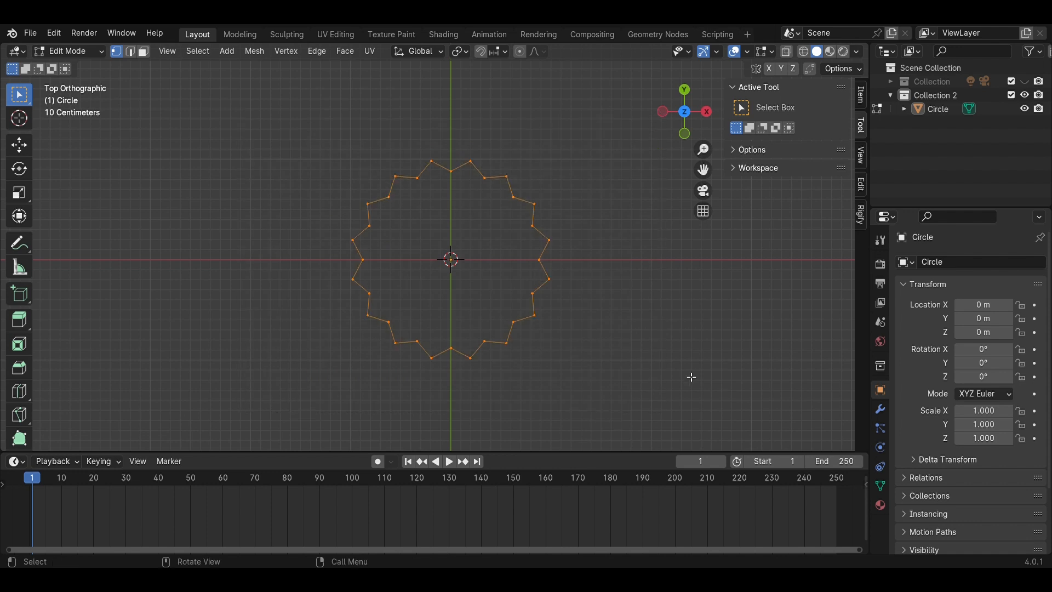
# Fill the zigzag circle outline with a face and extrude it upward by about 1.46 m.
pyautogui.press('f')
pyautogui.click(707, 112)
pyautogui.scroll(1, 633, 261)
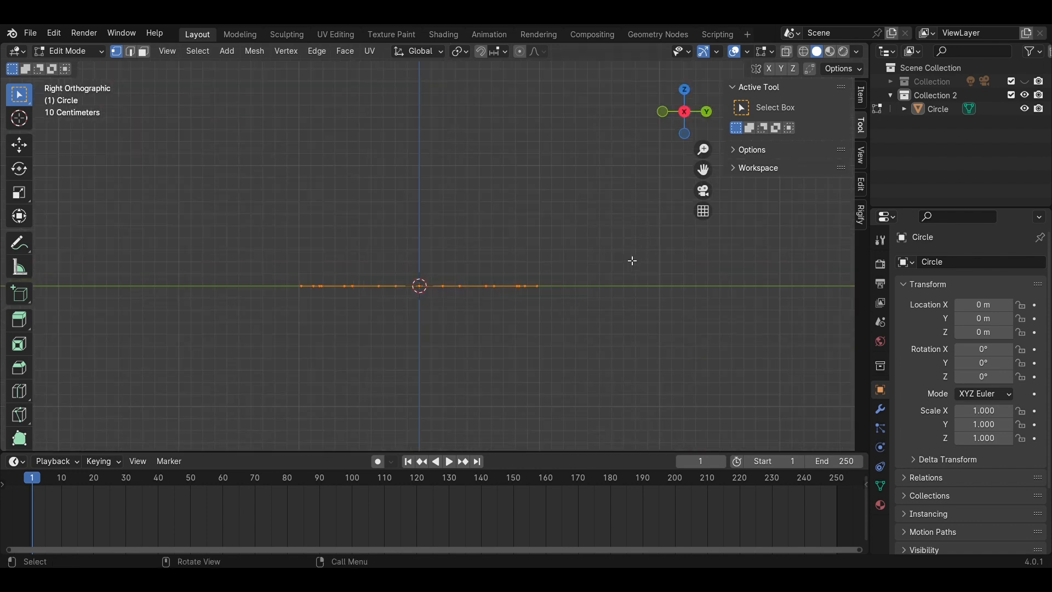
pyautogui.keyDown('shift'); pyautogui.moveTo(531, 277); pyautogui.dragTo(585, 328, button='middle'); pyautogui.keyUp('shift')
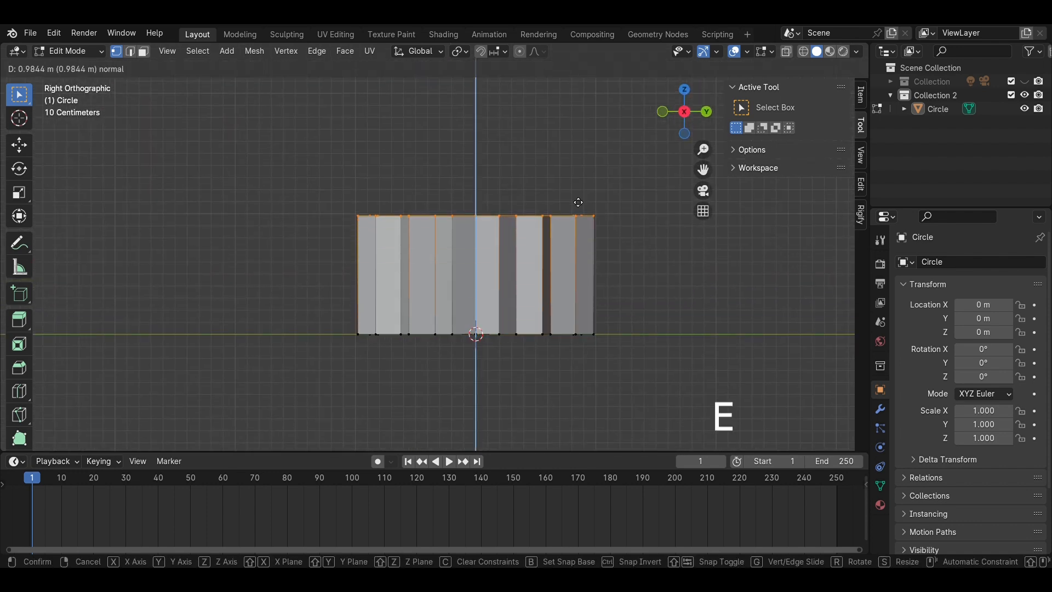
pyautogui.click(574, 153)
pyautogui.scroll(-2, 667, 254)
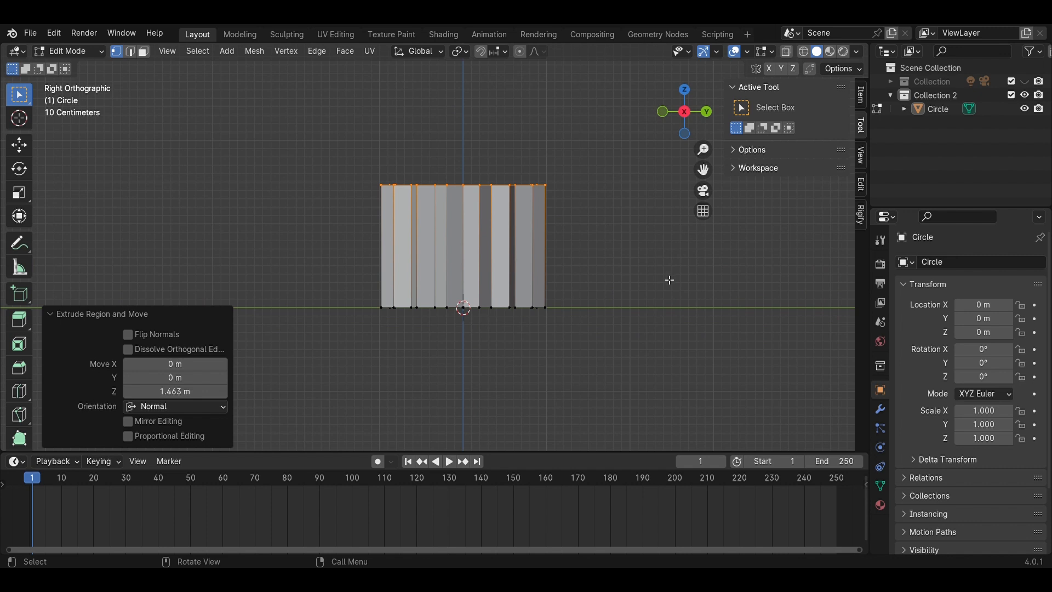
# Scale the extruded top face by about 1.24 to taper the cupcake wrapper, leave Edit Mode and save the file.
pyautogui.moveTo(670, 280); pyautogui.dragTo(648, 275, button='middle')
pyautogui.click(685, 117)
pyautogui.press('s')
pyautogui.click(629, 265)
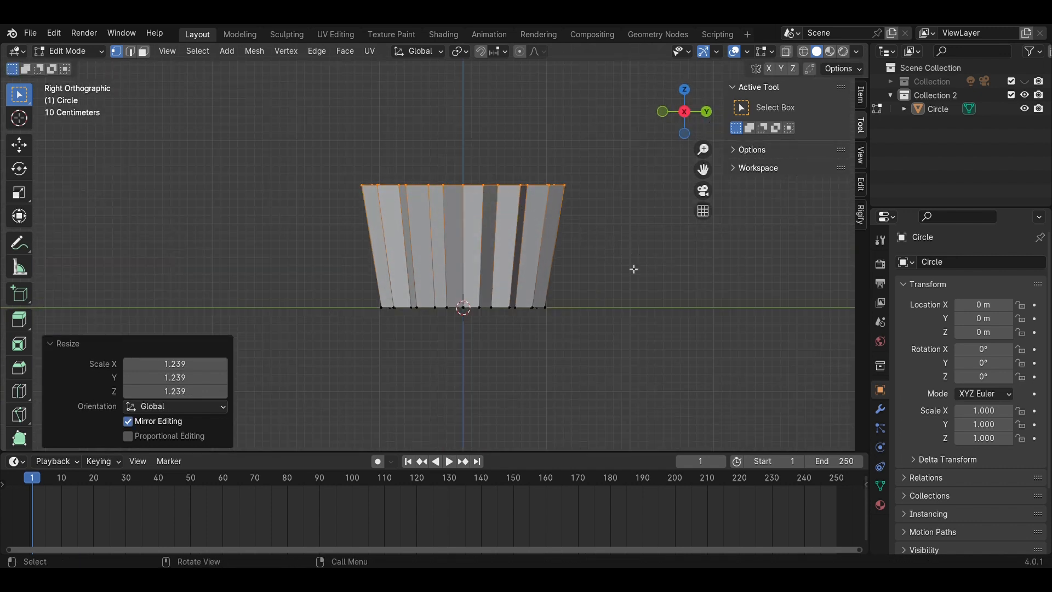
pyautogui.moveTo(591, 269); pyautogui.dragTo(507, 255, button='middle')
pyautogui.press('Tab')
pyautogui.hotkey('ctrl', 's')
pyautogui.click(508, 260)
# Add a Bevel modifier to the wrapper with an amount of 0.3 m and 10 segments.
pyautogui.click(878, 409)
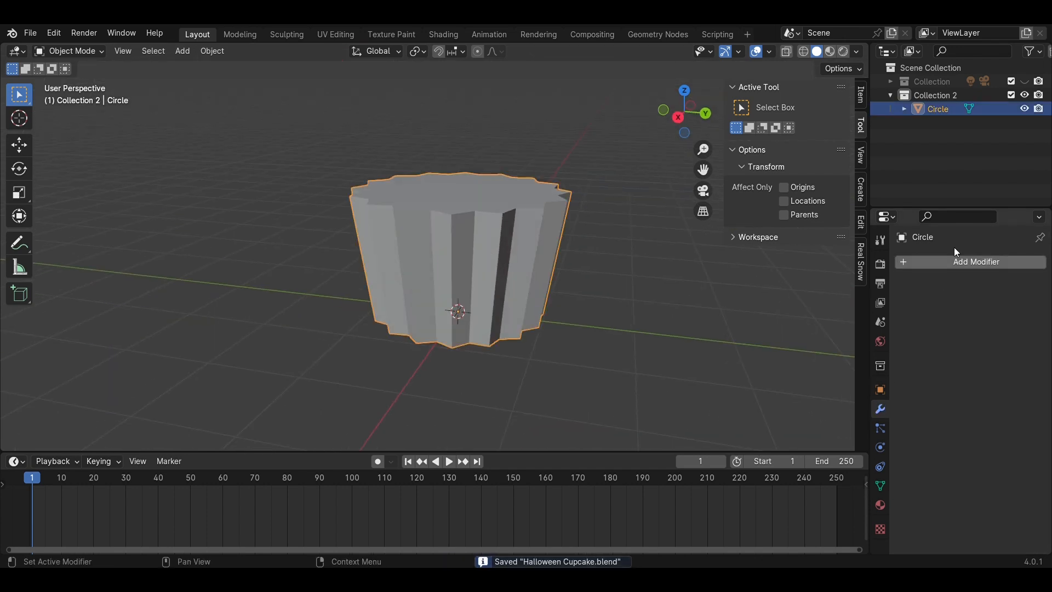
pyautogui.click(951, 263)
pyautogui.moveTo(937, 312)
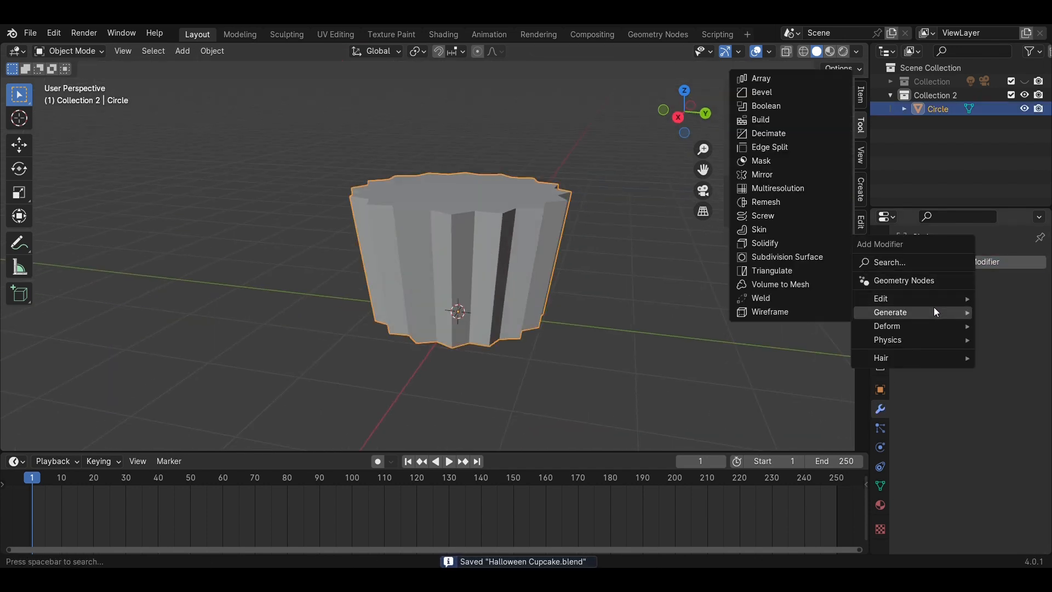
pyautogui.click(792, 95)
pyautogui.moveTo(652, 216); pyautogui.dragTo(693, 215, button='middle')
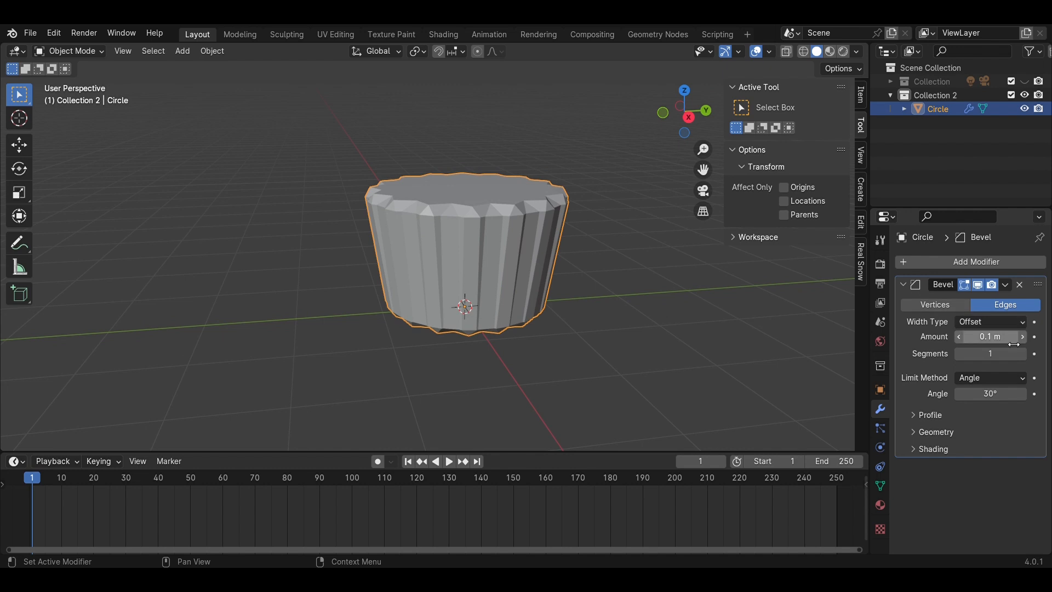
pyautogui.write('0.3')
pyautogui.press('Return')
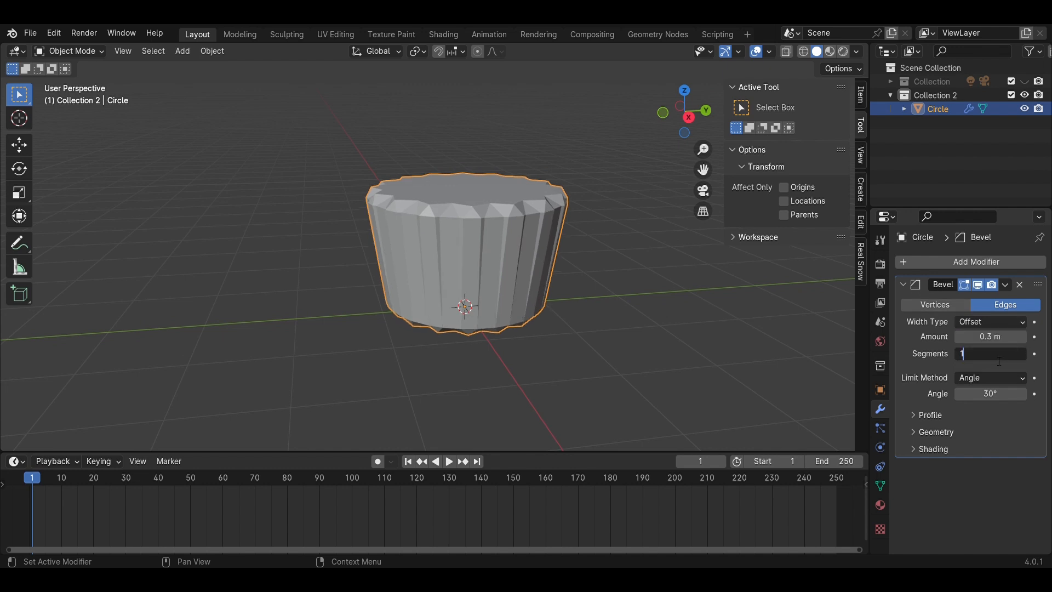
pyautogui.press('Return')
# Add a Subdivision Surface modifier to the wrapper and set its bevel amount to 0.5 m.
pyautogui.click(935, 258)
pyautogui.moveTo(935, 257)
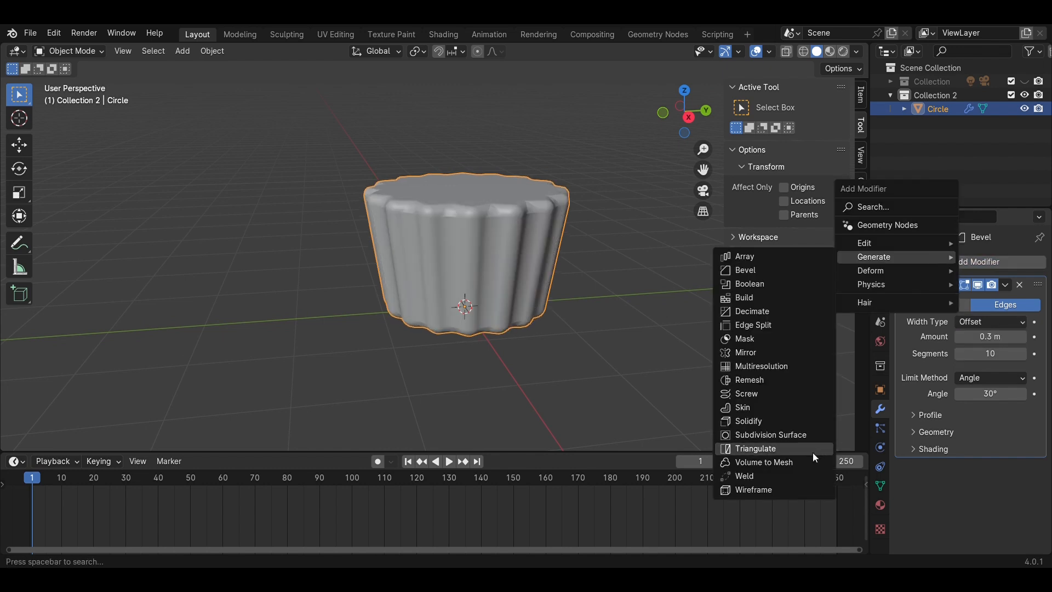
pyautogui.click(799, 434)
pyautogui.moveTo(1025, 467)
pyautogui.mouseDown()
pyautogui.moveTo(1024, 274)
pyautogui.moveTo(1045, 463)
pyautogui.mouseUp()
pyautogui.click(645, 332)
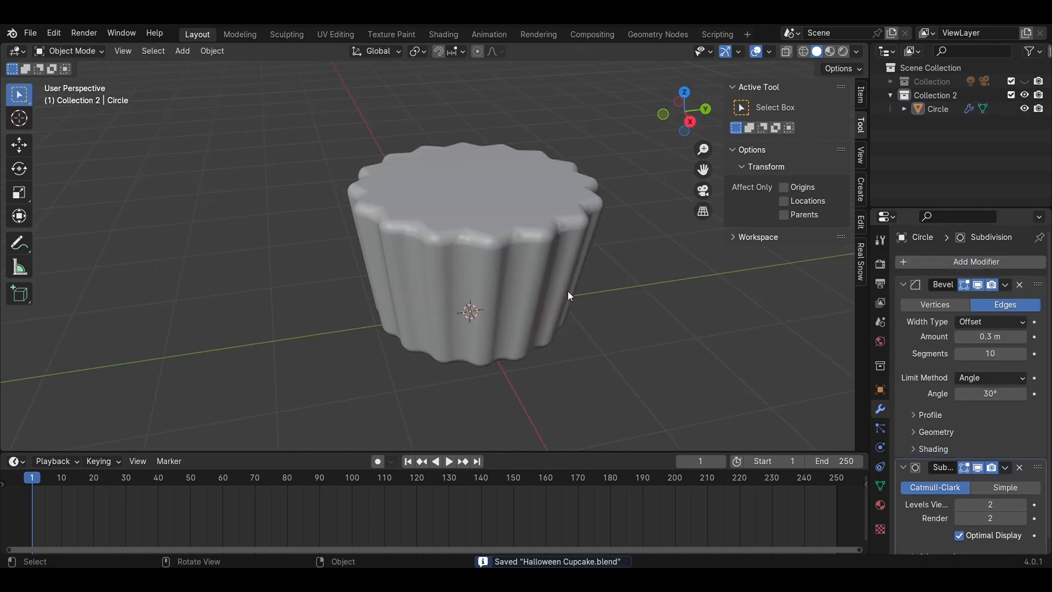
pyautogui.click(567, 294)
pyautogui.click(659, 357)
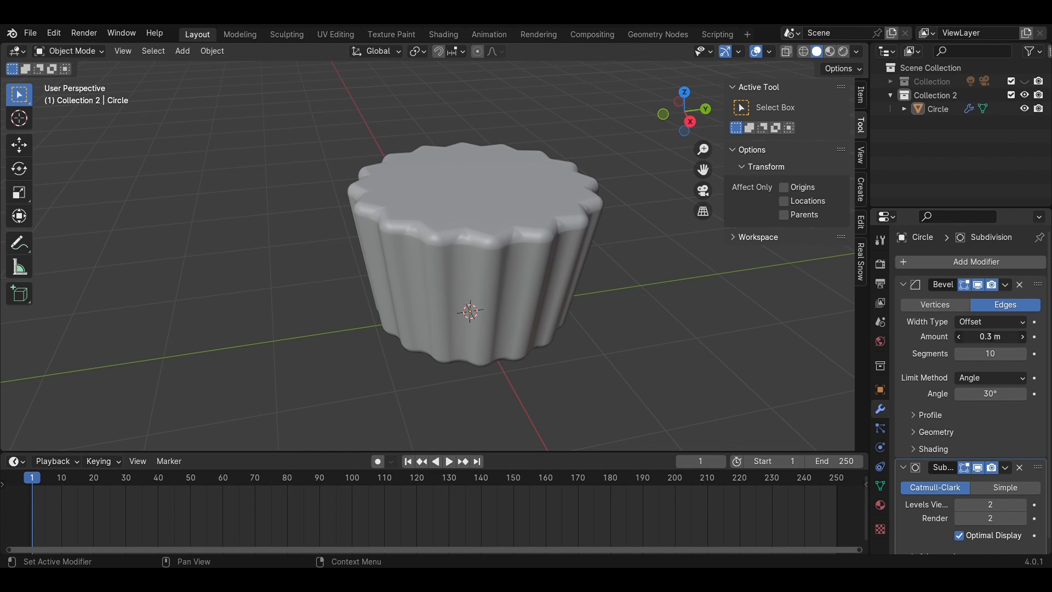
# Add a UV sphere and move it straight up along Z so its upper half rises above the wrapper.
pyautogui.hotkey('shift', 'a')
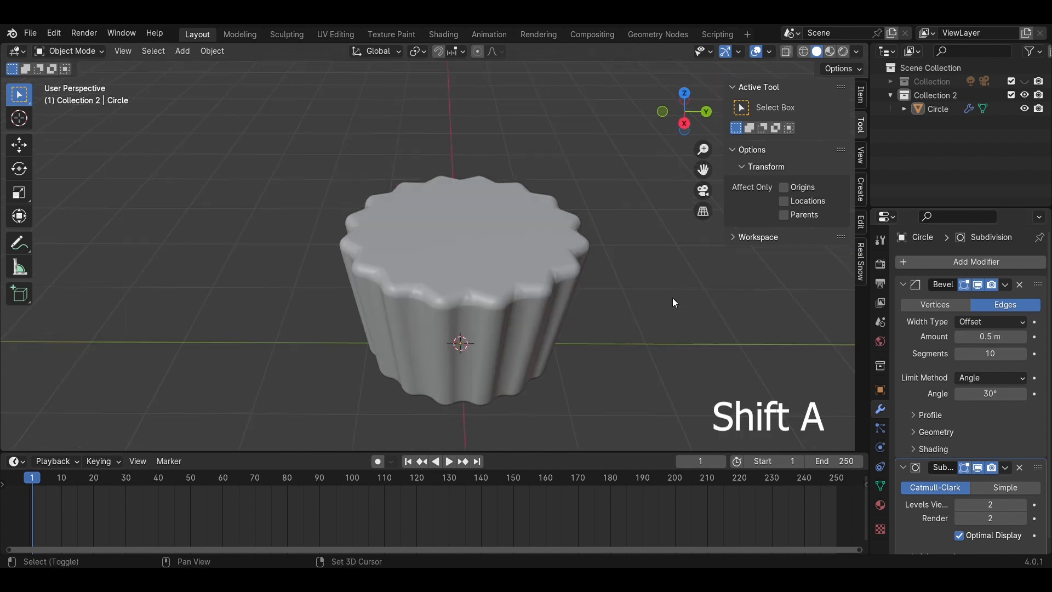
pyautogui.moveTo(656, 287)
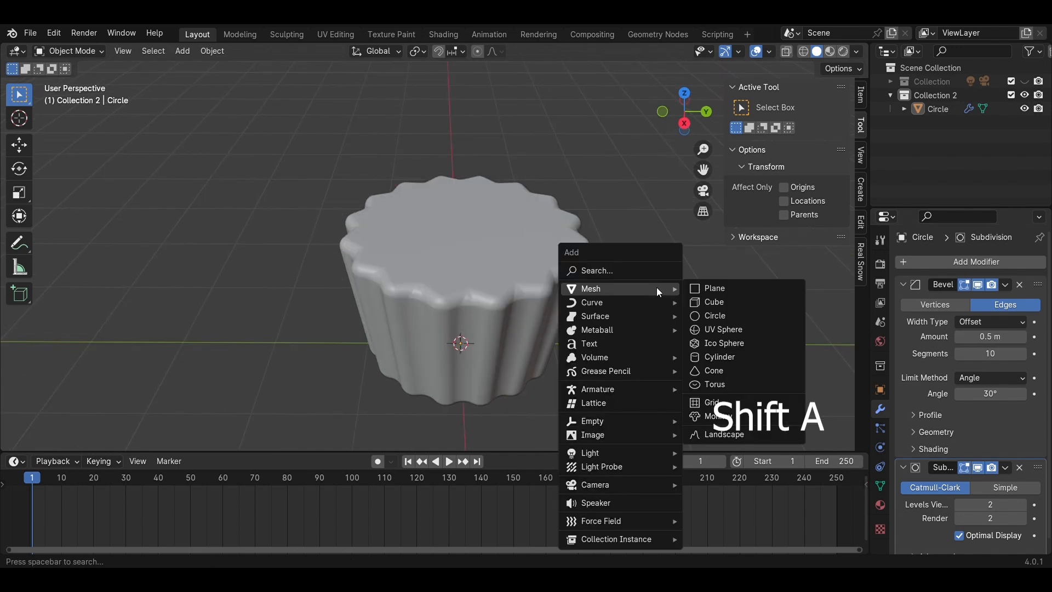
pyautogui.click(716, 329)
pyautogui.scroll(-3, 711, 365)
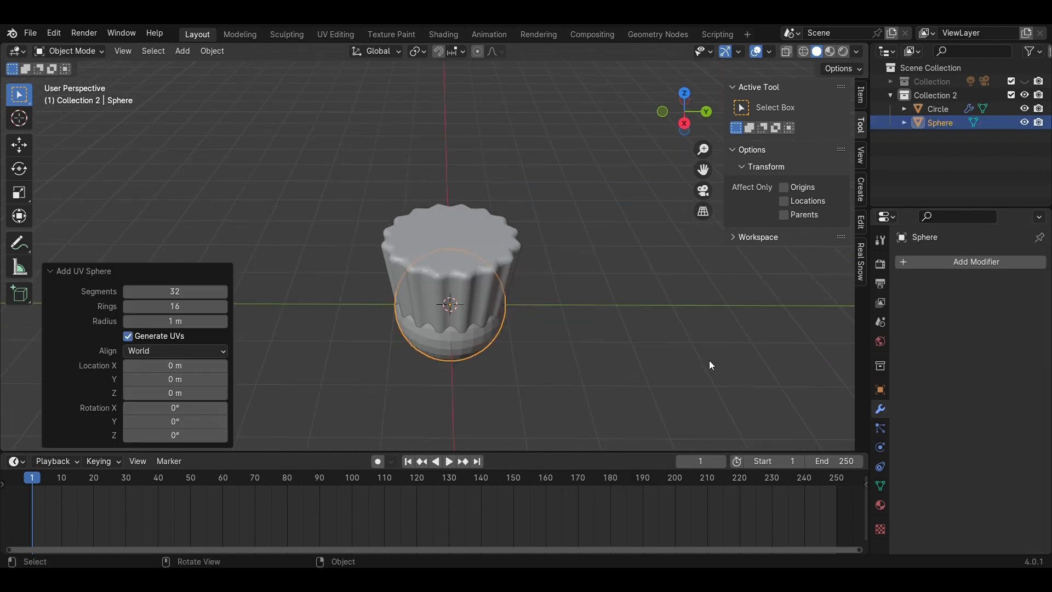
pyautogui.click(684, 124)
pyautogui.scroll(3, 223, 231)
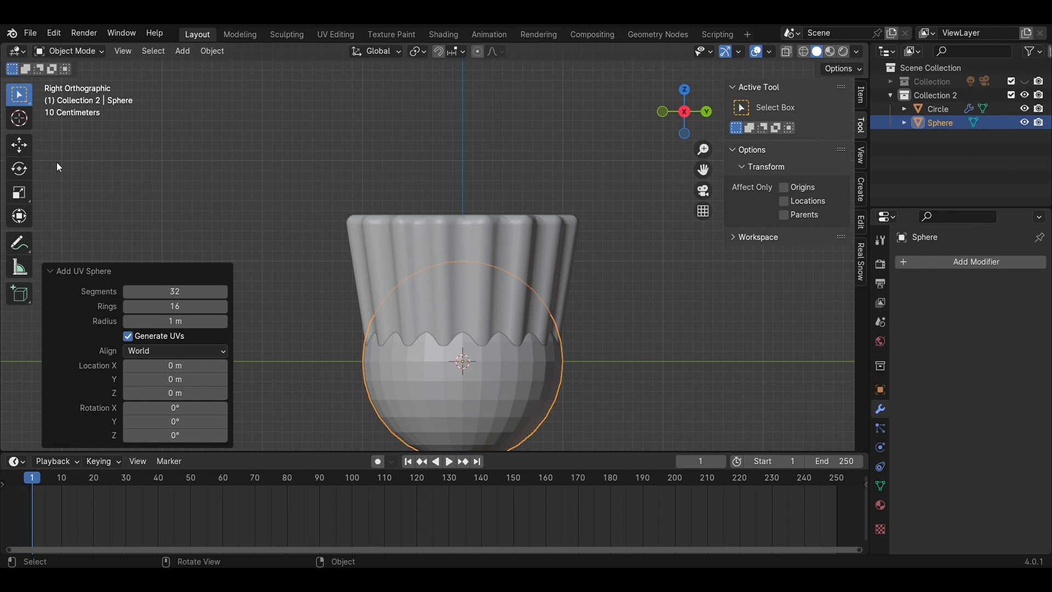
pyautogui.click(19, 144)
pyautogui.moveTo(465, 307); pyautogui.dragTo(479, 191)
# Scale the sphere by about 1.04 to fit the wrapper and raise it about 0.11 m along Z.
pyautogui.moveTo(609, 291); pyautogui.dragTo(641, 109, button='middle')
pyautogui.click(684, 102)
pyautogui.press('s')
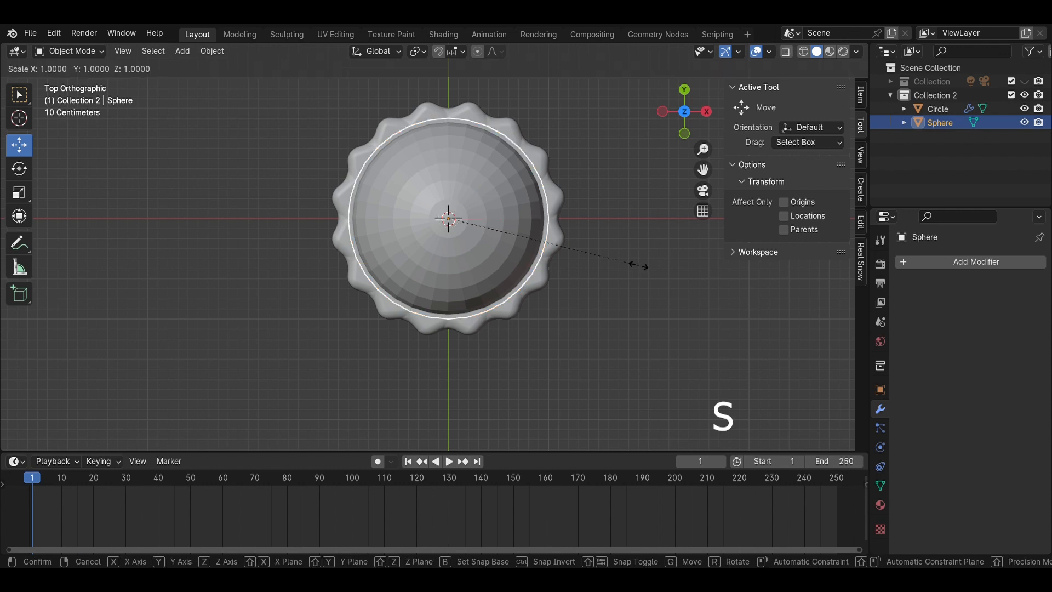
pyautogui.click(655, 261)
pyautogui.moveTo(655, 261); pyautogui.dragTo(589, 179, button='middle')
pyautogui.click(689, 112)
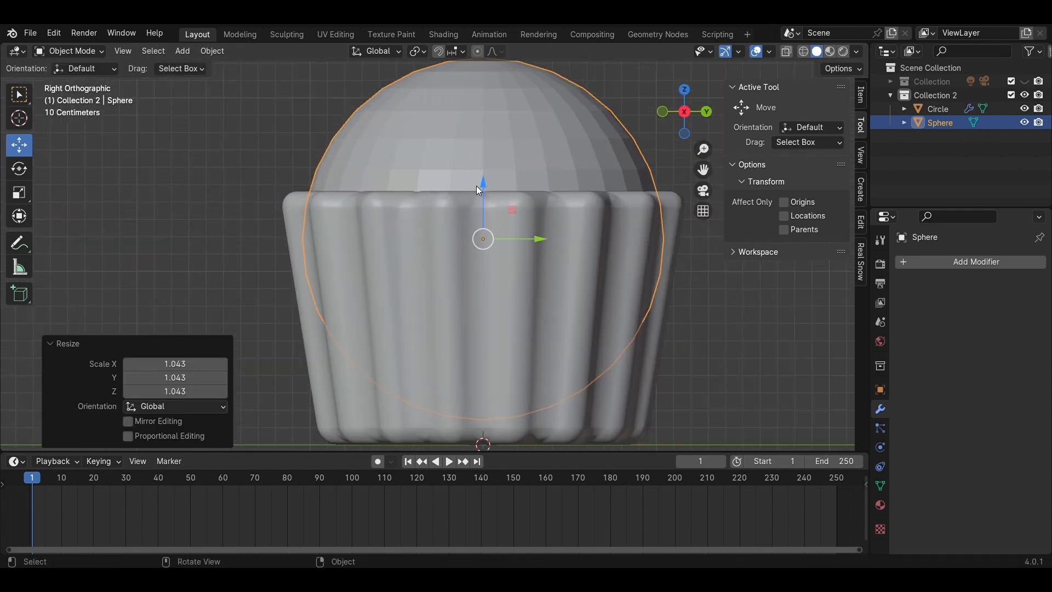
pyautogui.moveTo(477, 187); pyautogui.dragTo(478, 140)
pyautogui.scroll(-3, 646, 300)
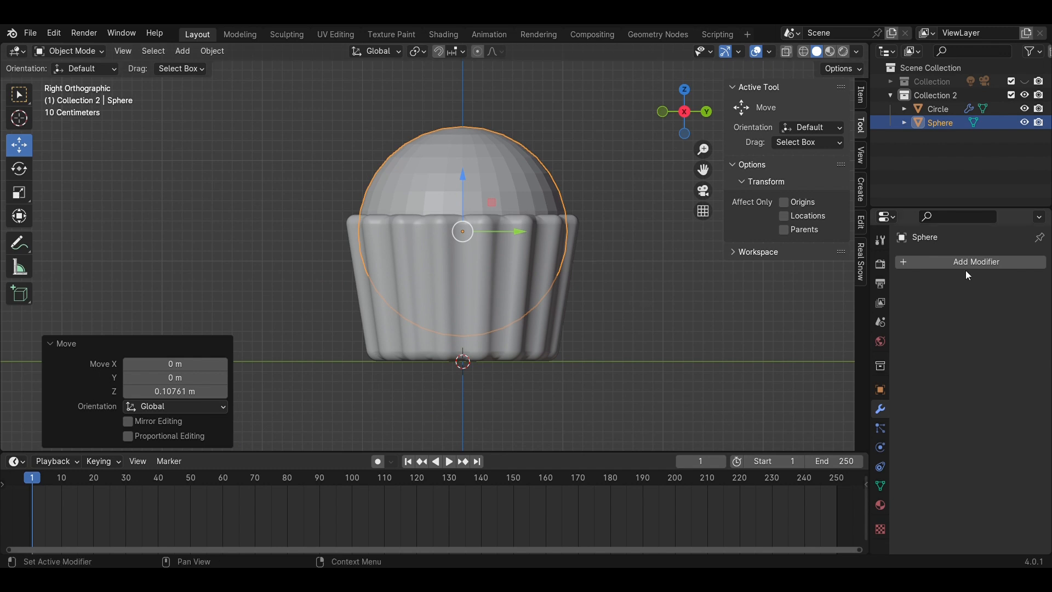
# Smooth the sphere's faceted surface with smooth shading.
pyautogui.click(948, 260)
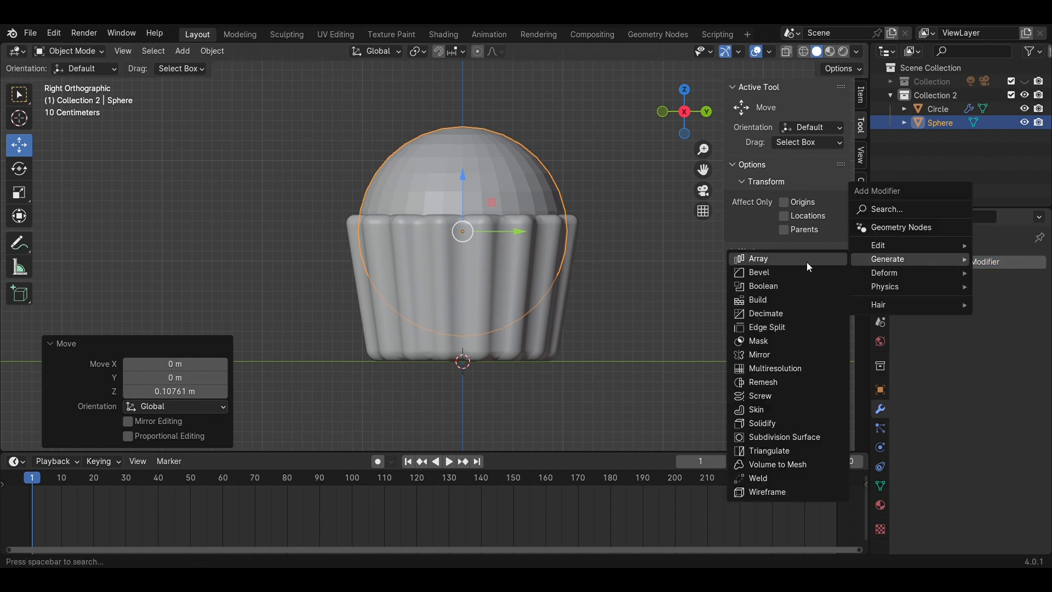
pyautogui.click(797, 437)
pyautogui.rightClick(430, 170)
pyautogui.click(416, 164)
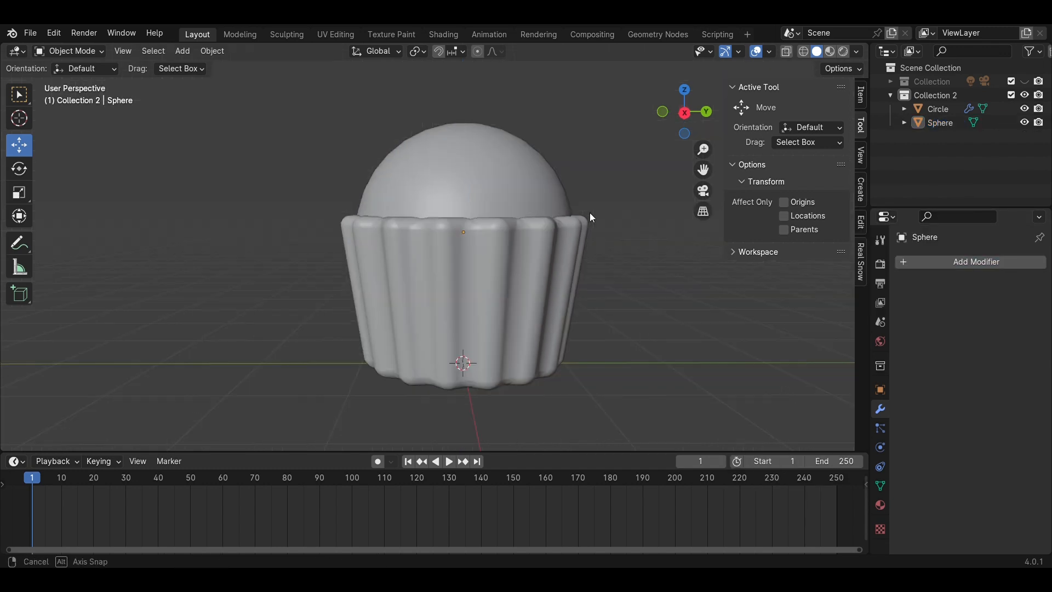
# Add a cylinder and move it about 2.22 m along Y so it stands beside the cupcake.
pyautogui.hotkey('shift', 'a')
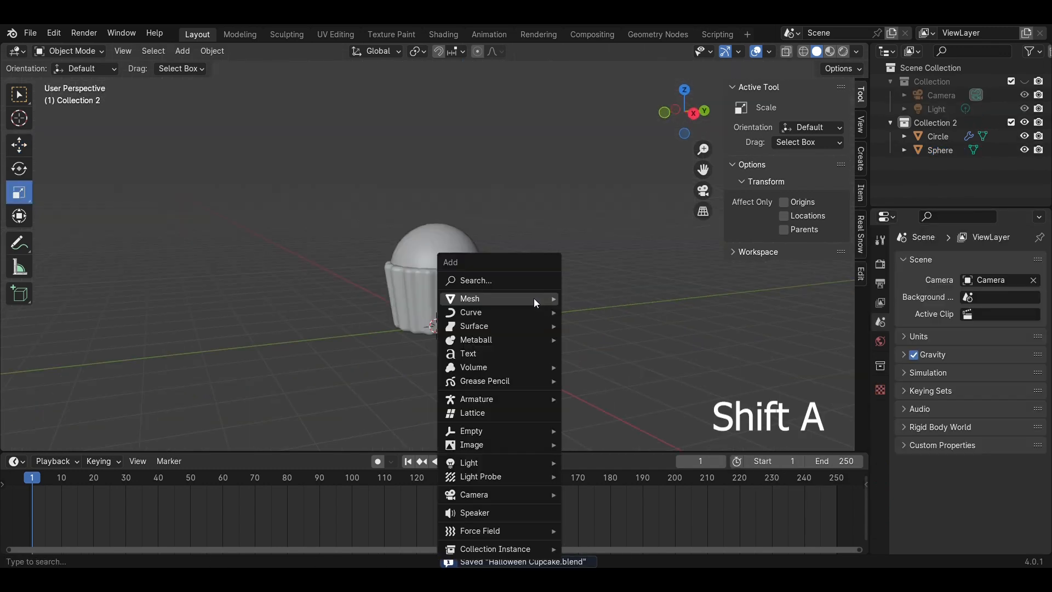
pyautogui.moveTo(550, 298)
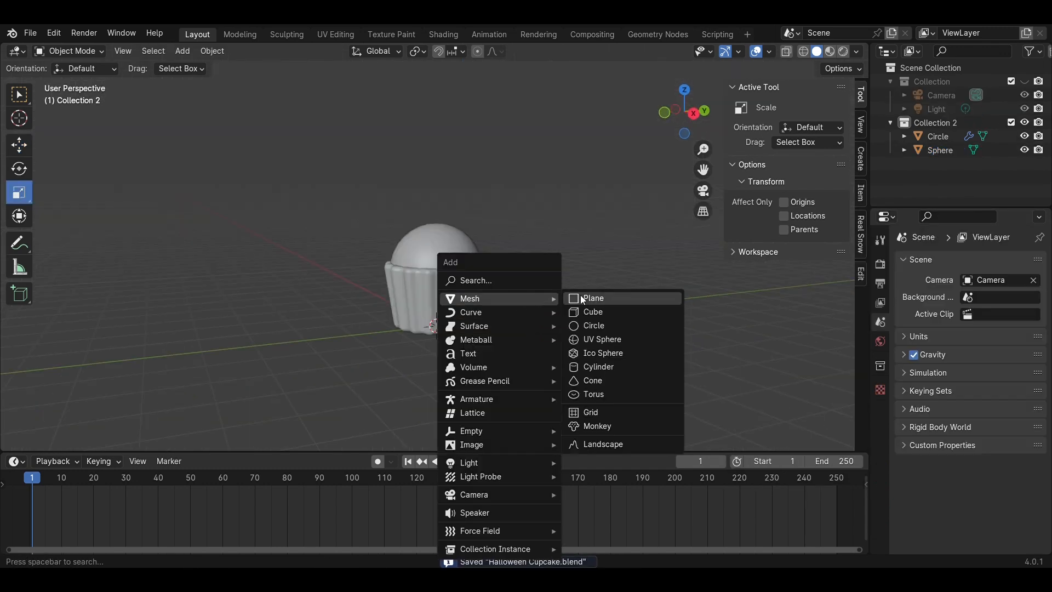
pyautogui.click(617, 363)
pyautogui.click(695, 113)
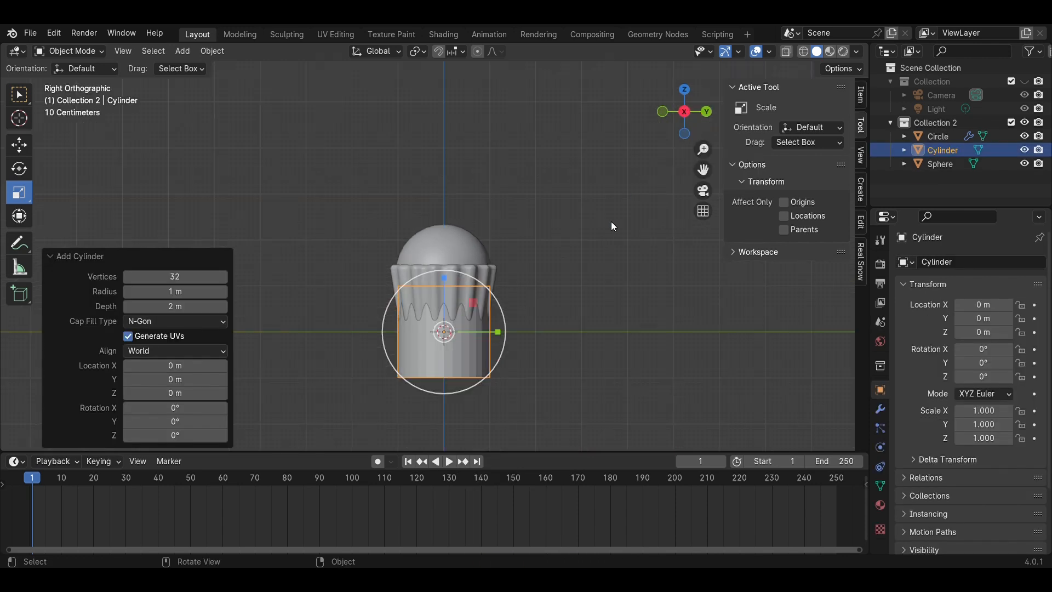
pyautogui.click(21, 145)
pyautogui.moveTo(489, 395); pyautogui.dragTo(665, 395)
# Flatten the cylinder into a thin disc by scaling it along Z to about 0.174.
pyautogui.keyDown('shift'); pyautogui.moveTo(640, 377); pyautogui.dragTo(618, 300, button='middle'); pyautogui.keyUp('shift')
pyautogui.click(17, 194)
pyautogui.moveTo(605, 263); pyautogui.dragTo(603, 299)
pyautogui.moveTo(603, 299); pyautogui.dragTo(590, 334, button='middle')
# Inset the disc's top face by about 0.43 m in Edit Mode.
pyautogui.press('Tab')
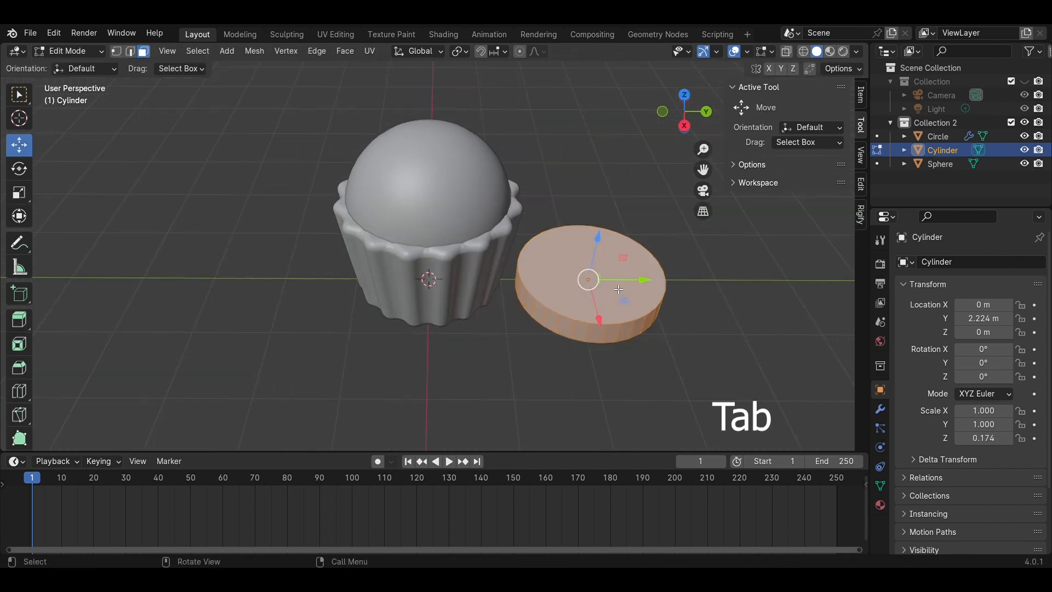
pyautogui.click(618, 287)
pyautogui.press('i')
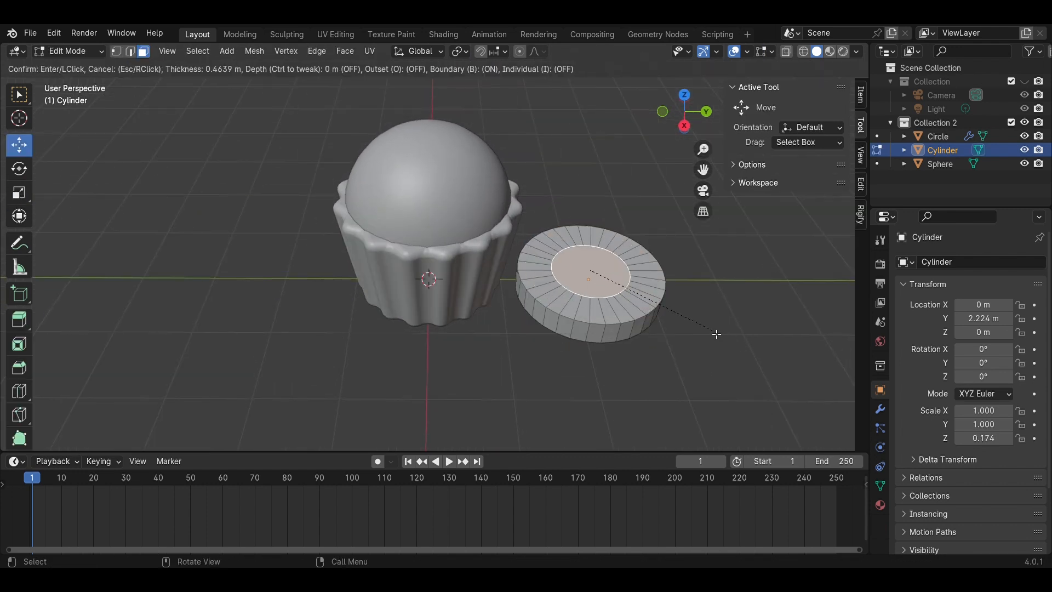
pyautogui.click(718, 334)
# Extrude the inset face upward by about 1.55 m and scale it to 0 to form a pointed cone.
pyautogui.click(684, 127)
pyautogui.keyDown('shift'); pyautogui.moveTo(652, 283); pyautogui.dragTo(581, 313, button='middle'); pyautogui.keyUp('shift')
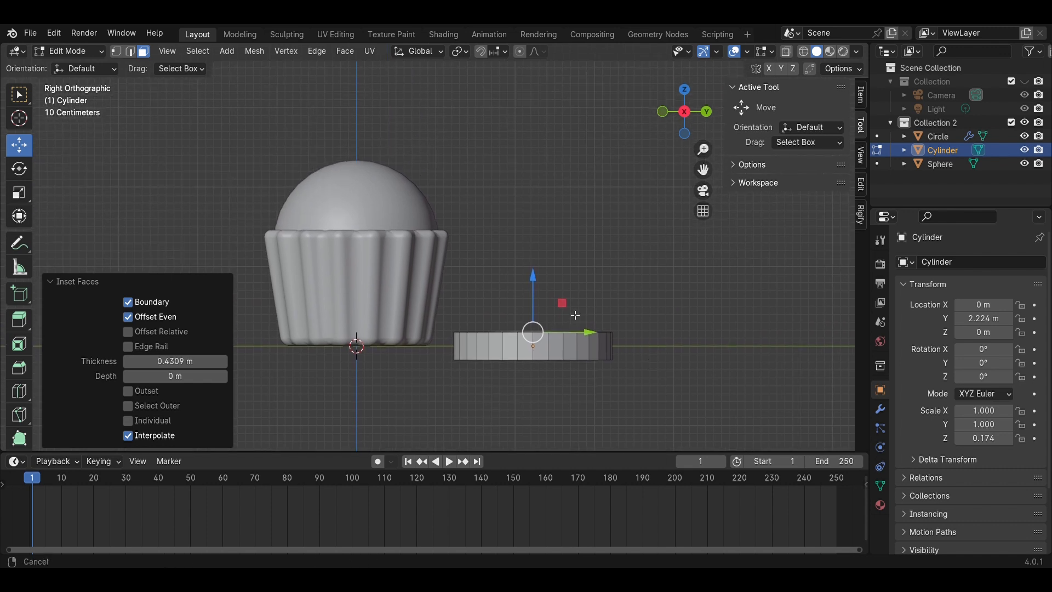
pyautogui.press('e')
pyautogui.click(641, 240)
pyautogui.write('s')
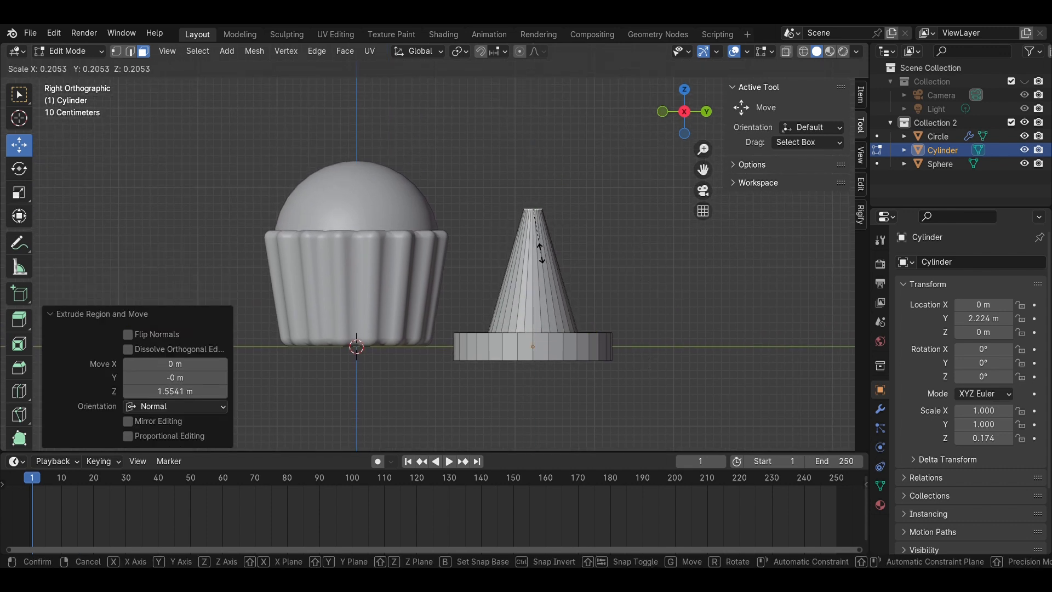
pyautogui.write('0')
pyautogui.press('Return')
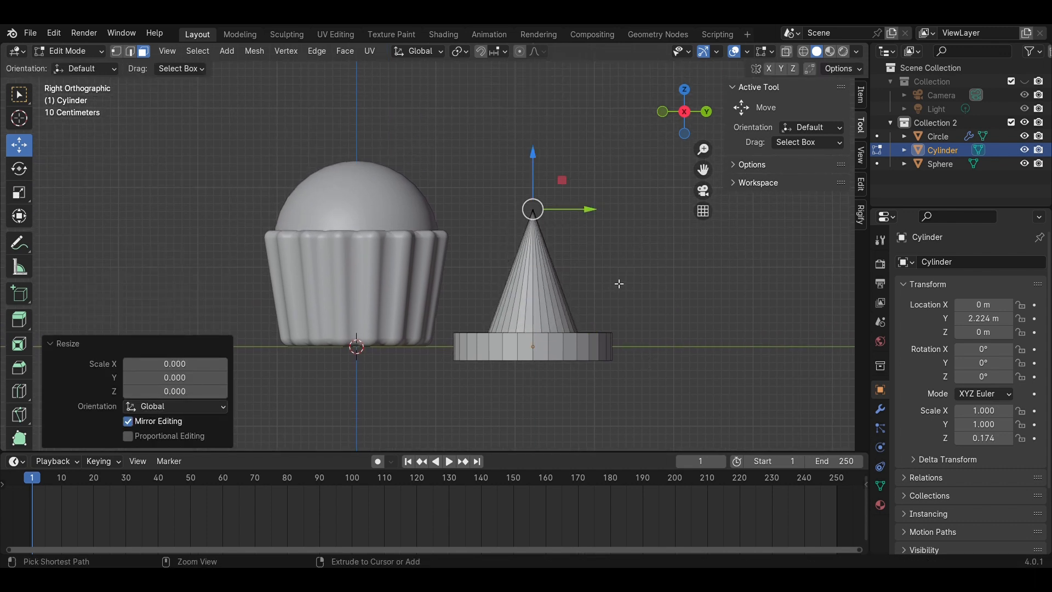
# Add a horizontal loop cut around the cone slightly above its base.
pyautogui.hotkey('ctrl', 'r')
pyautogui.click(555, 314)
pyautogui.click(553, 308)
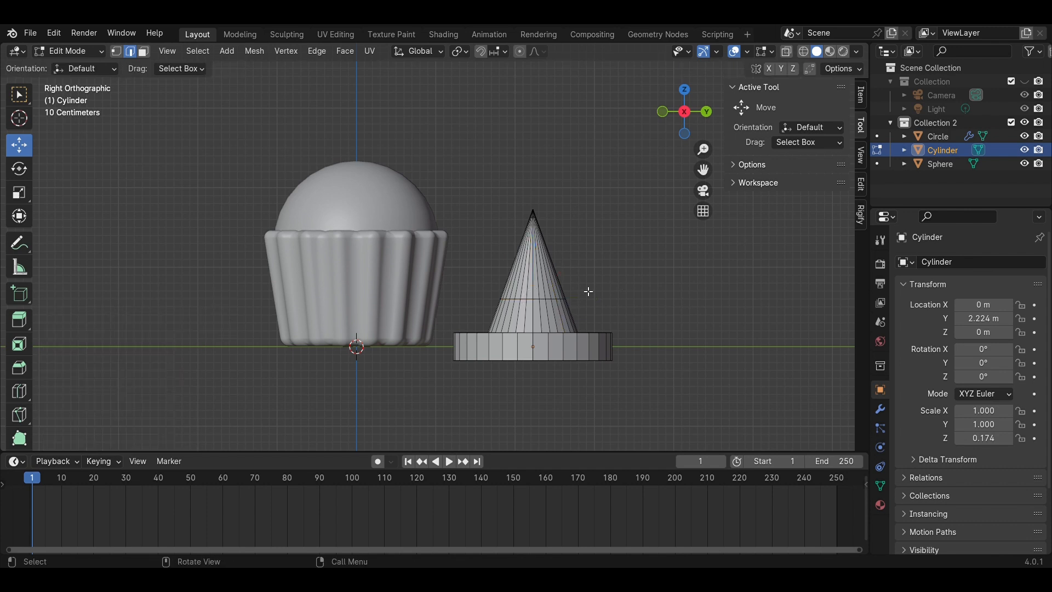
# Select the ring of faces at the cone's base, extrude it and scale it by about 1.058 to form a hat band.
pyautogui.moveTo(587, 293); pyautogui.dragTo(618, 365, button='middle')
pyautogui.press('3')
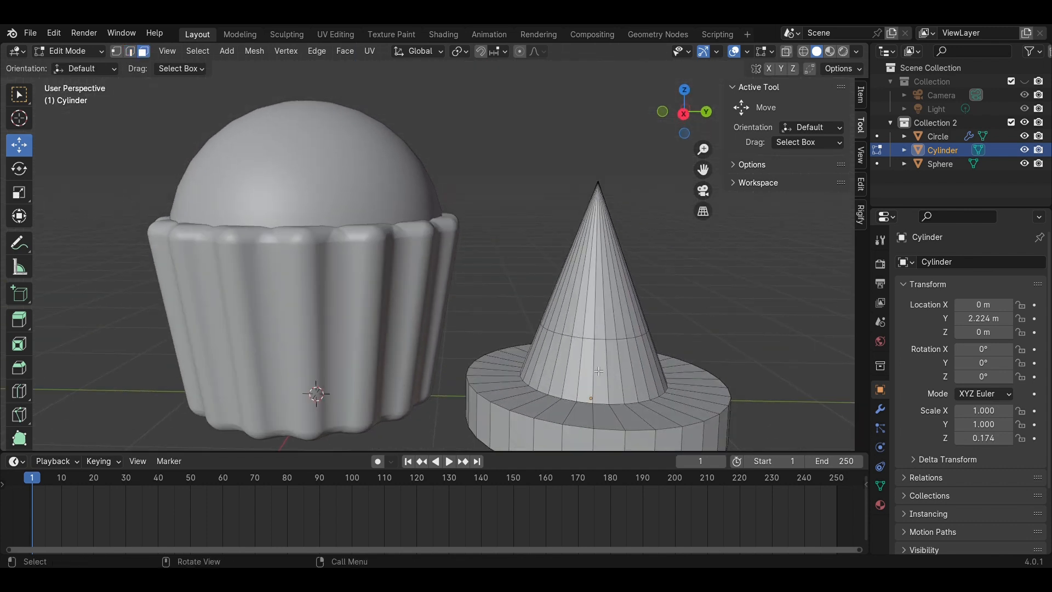
pyautogui.keyDown('alt'); pyautogui.keyDown('shift'); pyautogui.click(617, 364); pyautogui.keyUp('shift'); pyautogui.keyUp('alt')
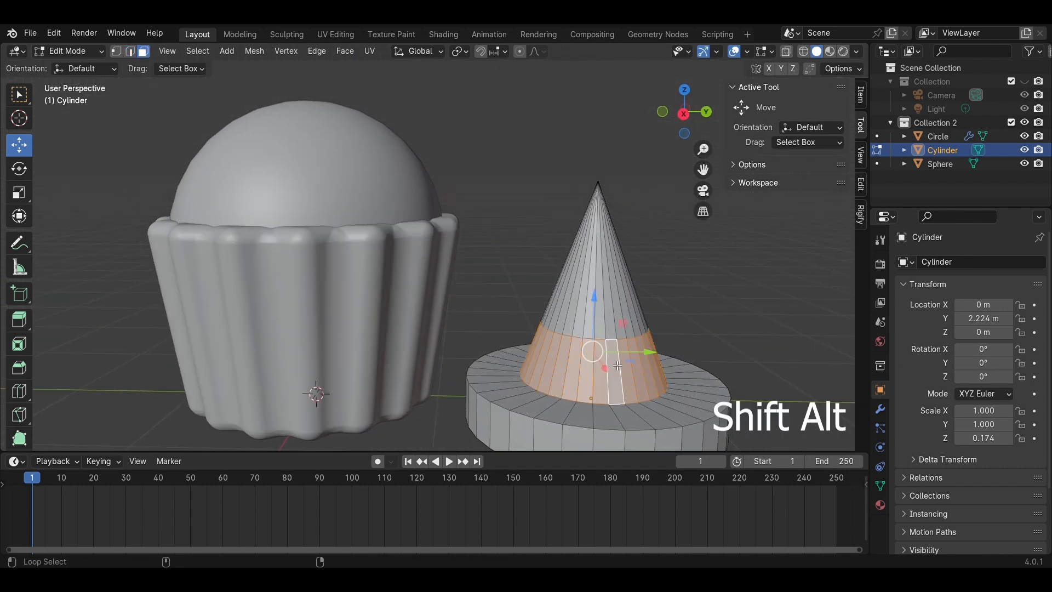
pyautogui.click(686, 95)
pyautogui.press('s')
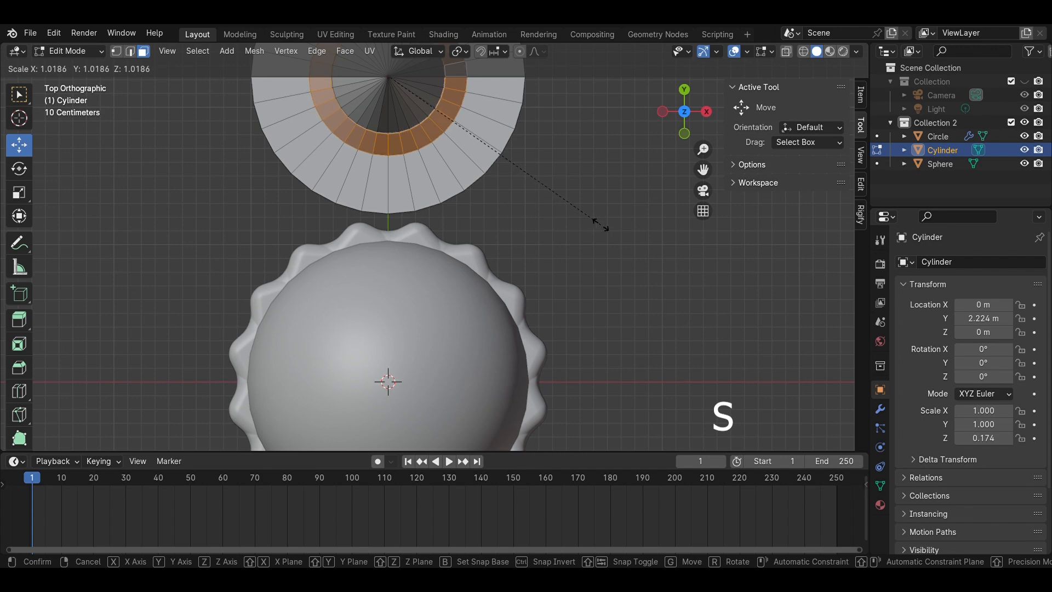
pyautogui.click(617, 224)
pyautogui.moveTo(624, 229); pyautogui.dragTo(502, 139, button='middle')
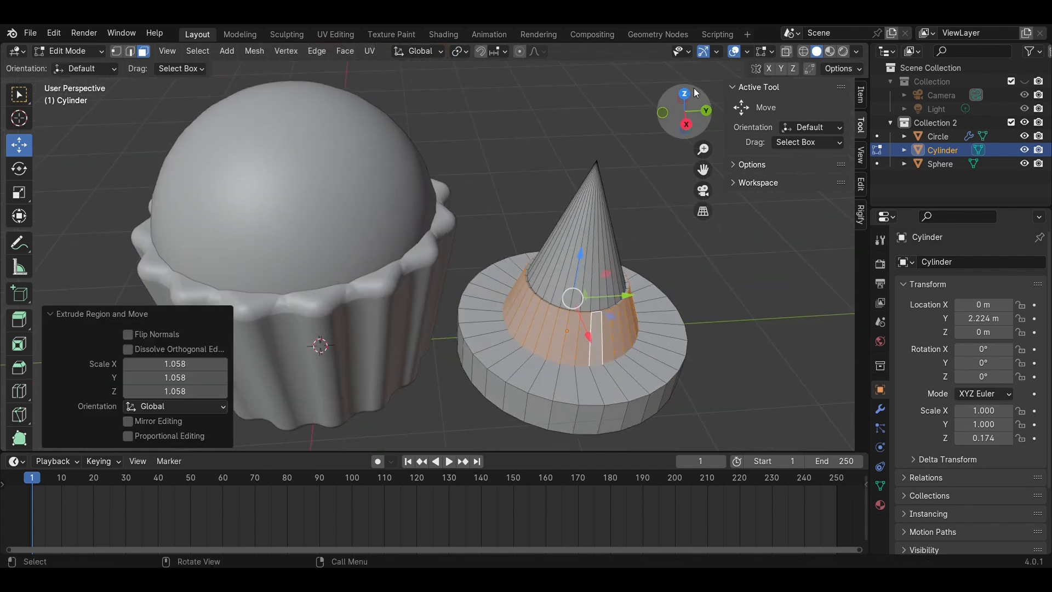
# Scale the hat band slightly along Z so it clears the brim, return to Object Mode and save the file.
pyautogui.click(687, 126)
pyautogui.scroll(5, 514, 255)
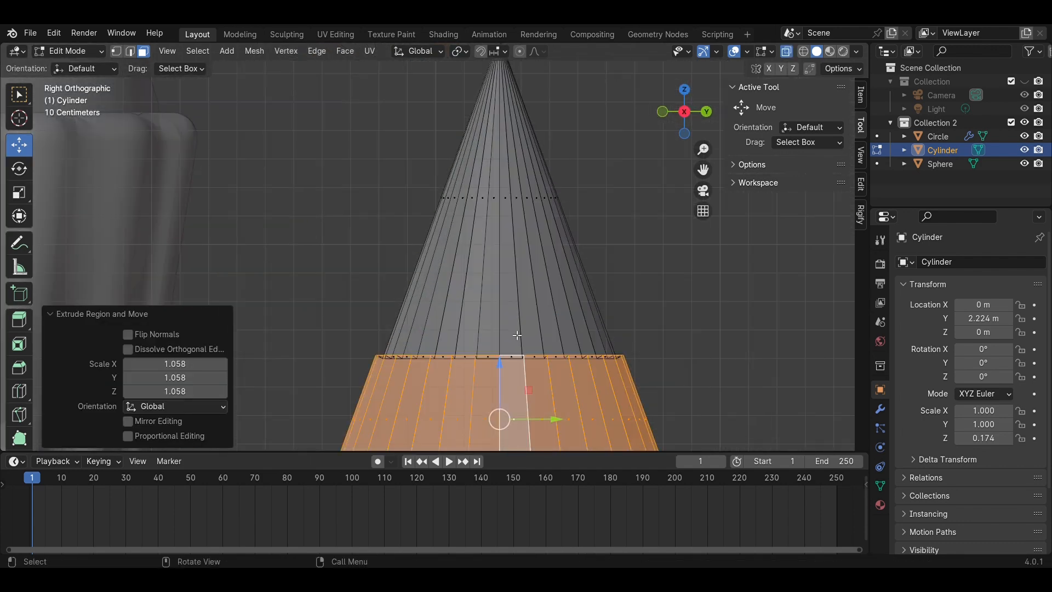
pyautogui.keyDown('shift'); pyautogui.moveTo(514, 256); pyautogui.dragTo(514, 253, button='middle'); pyautogui.keyUp('shift')
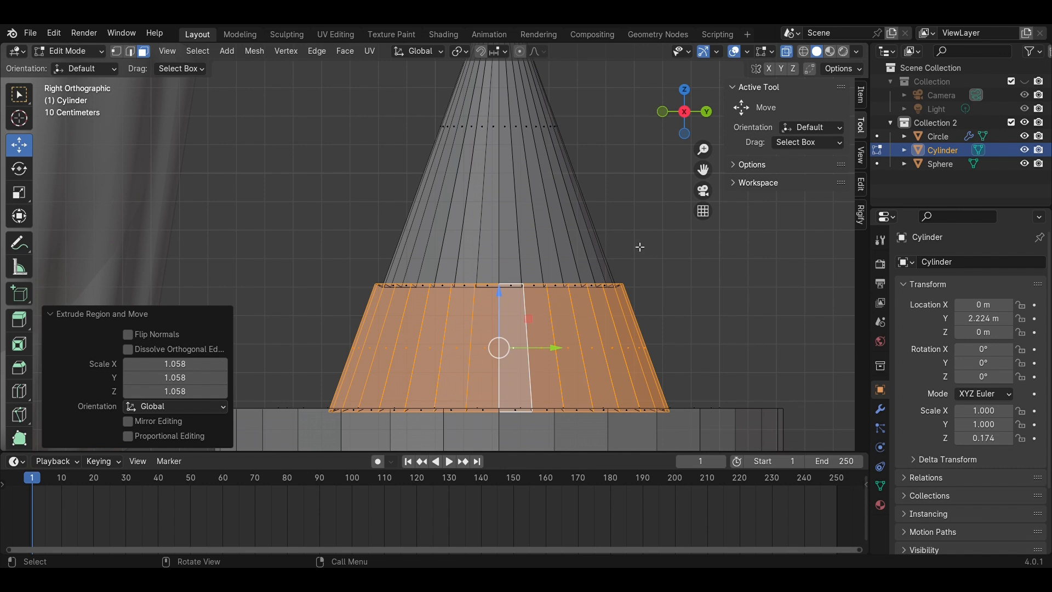
pyautogui.hotkey('shift', 'space')
pyautogui.press('s')
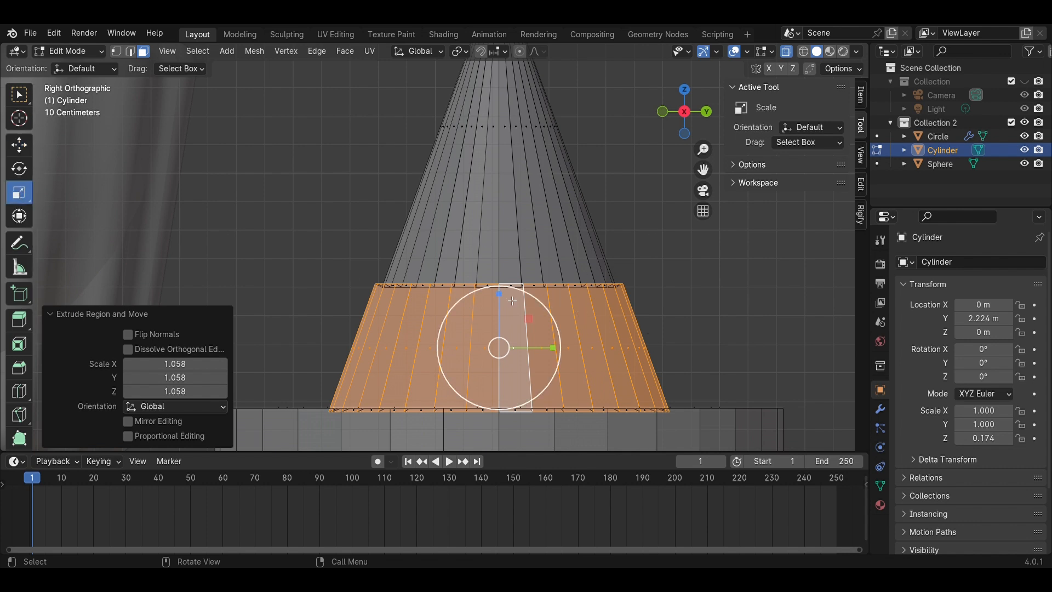
pyautogui.moveTo(500, 297); pyautogui.dragTo(497, 300)
pyautogui.press('Tab')
pyautogui.scroll(-2, 649, 266)
pyautogui.hotkey('ctrl', 's')
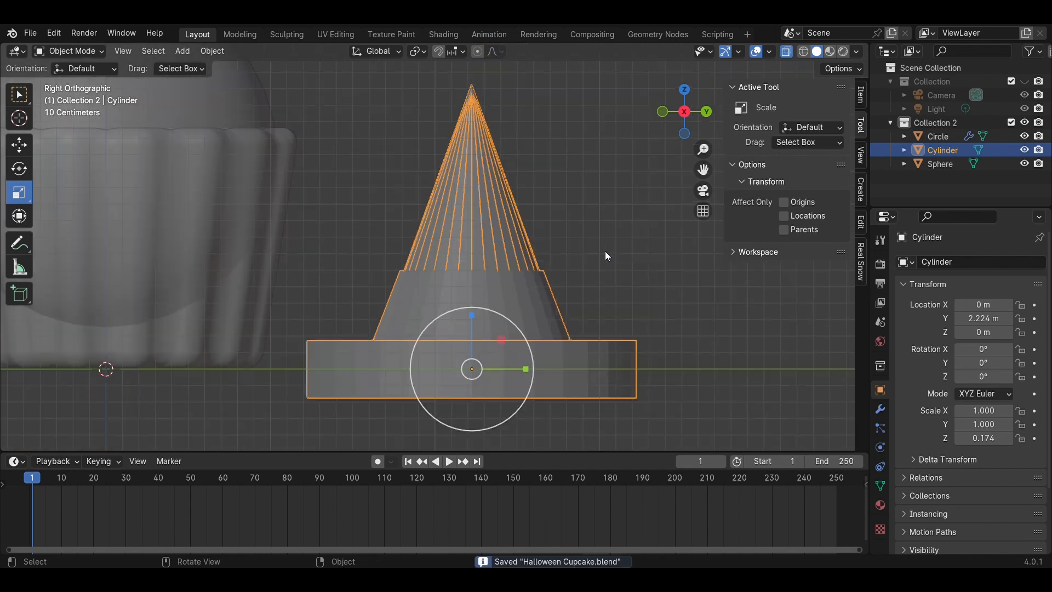
# Add a Bevel modifier with 10 segments to the hat.
pyautogui.scroll(-3, 607, 255)
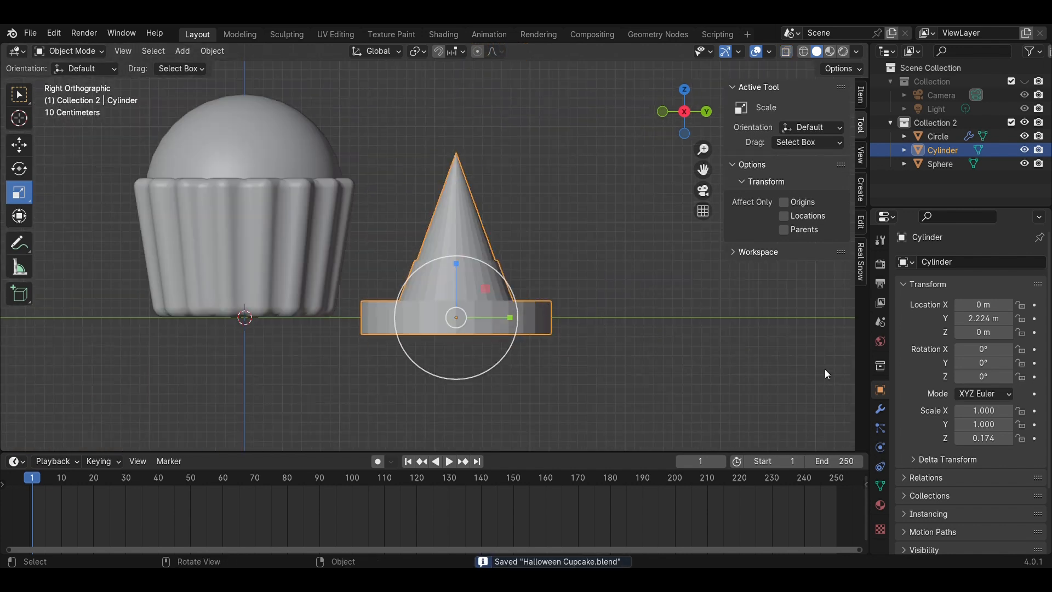
pyautogui.click(881, 410)
pyautogui.click(941, 260)
pyautogui.moveTo(942, 265)
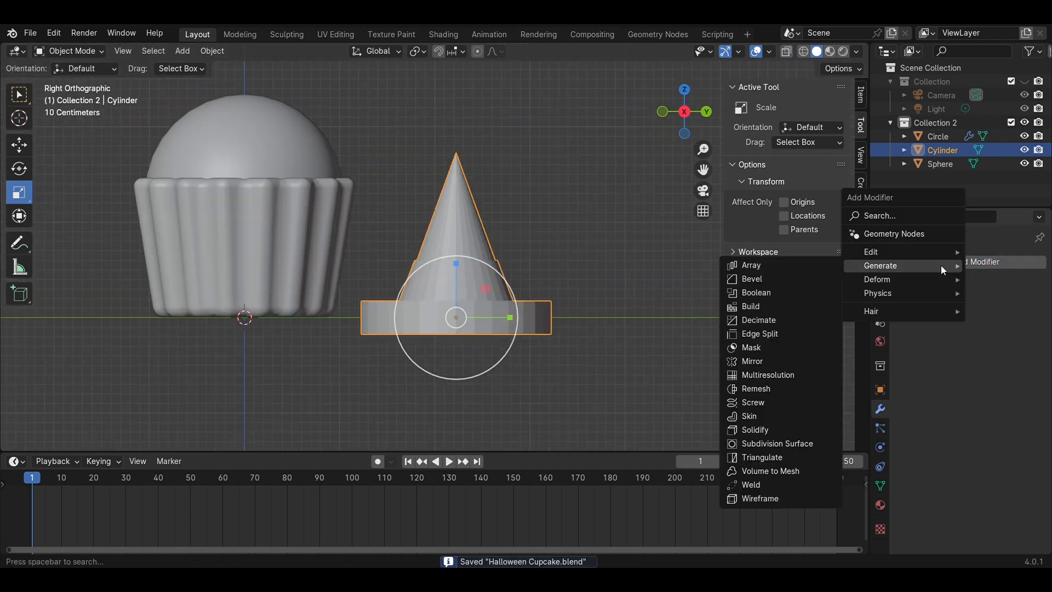
pyautogui.click(757, 280)
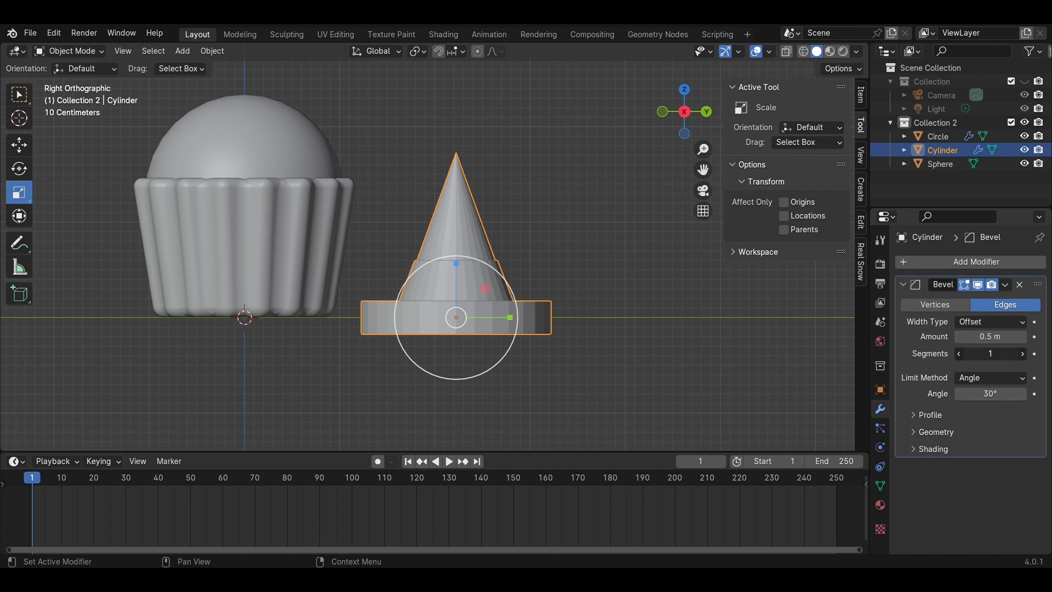
# Add a Subdivision Surface modifier with viewport level 2 to the hat and place it above the Bevel modifier.
pyautogui.click(937, 261)
pyautogui.moveTo(937, 260)
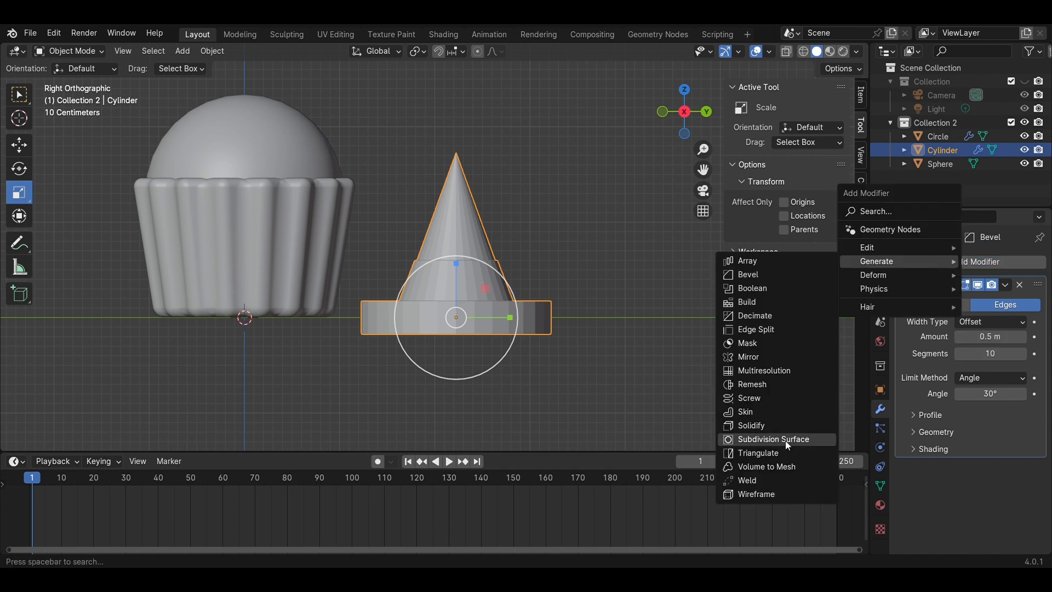
pyautogui.click(784, 440)
pyautogui.click(1024, 504)
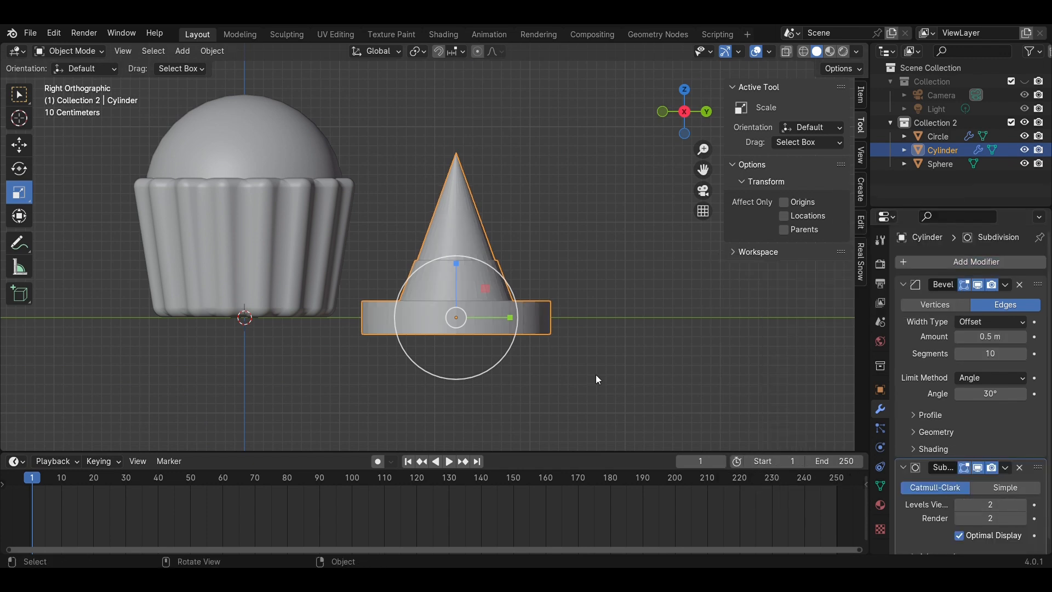
pyautogui.moveTo(542, 349); pyautogui.dragTo(538, 392, button='middle')
pyautogui.moveTo(1036, 467); pyautogui.dragTo(1018, 275)
pyautogui.moveTo(594, 346); pyautogui.dragTo(555, 287, button='middle')
pyautogui.scroll(2, 555, 287)
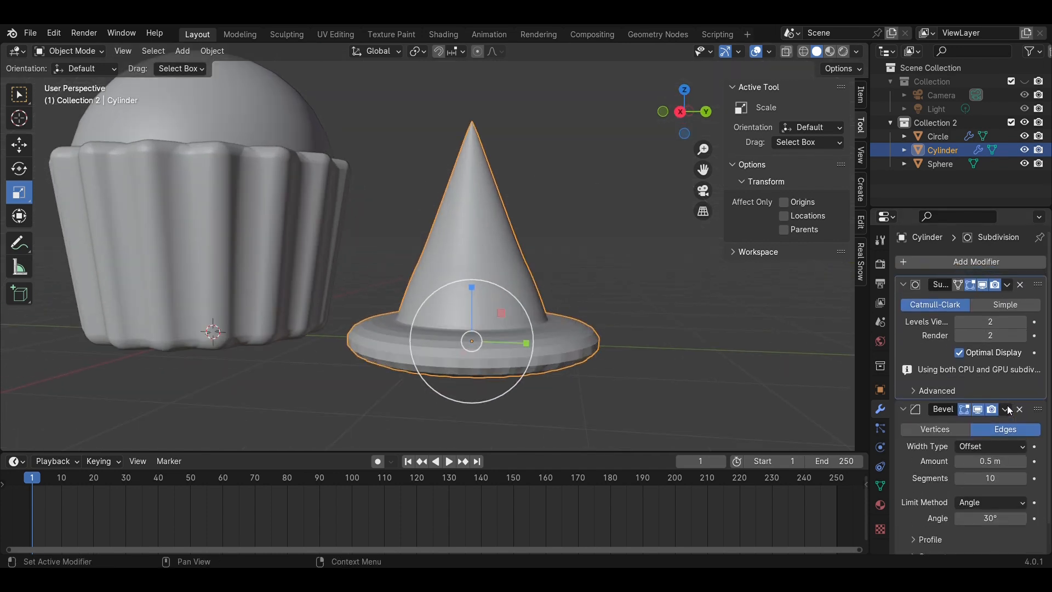
# Add a horizontal loop cut around the hat brim's side in Edit Mode, slid by about 0.87 towards its lower edge.
pyautogui.click(681, 113)
pyautogui.press('Tab')
pyautogui.scroll(3, 627, 349)
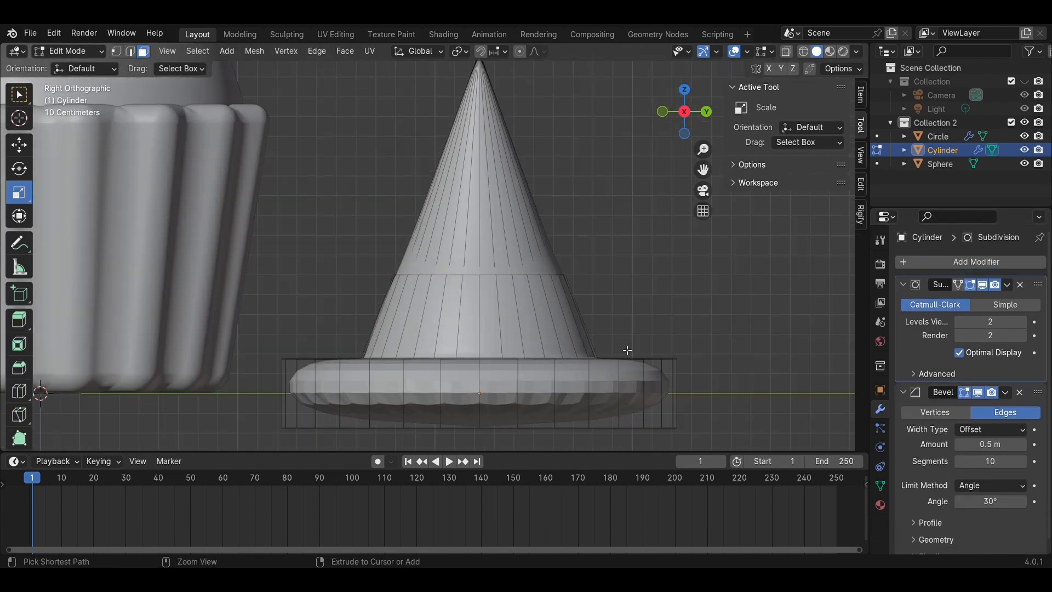
pyautogui.click(660, 379)
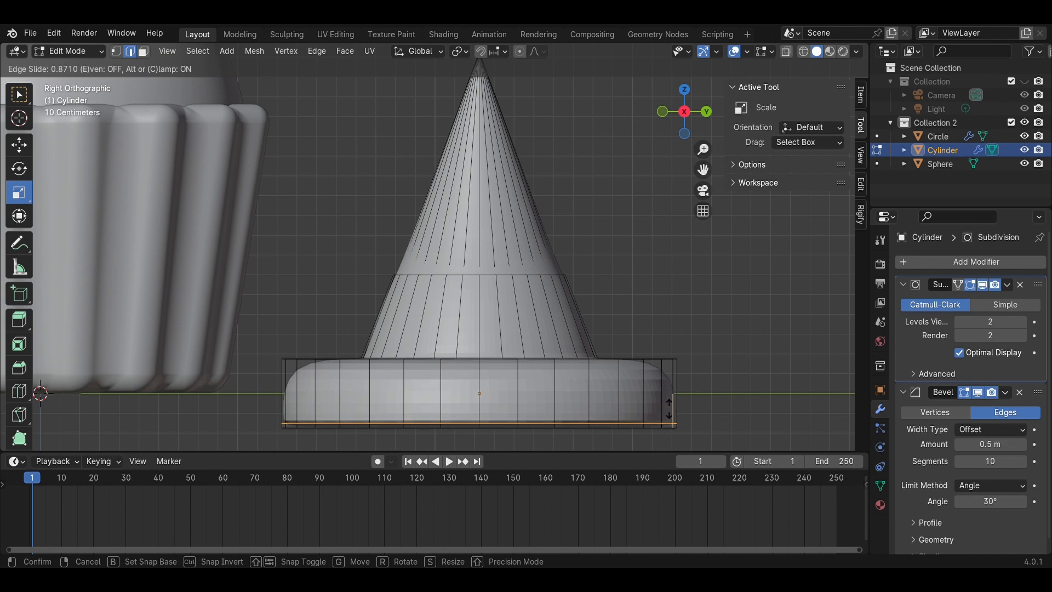
pyautogui.click(672, 379)
pyautogui.click(629, 297)
pyautogui.scroll(2, 622, 276)
pyautogui.click(647, 216)
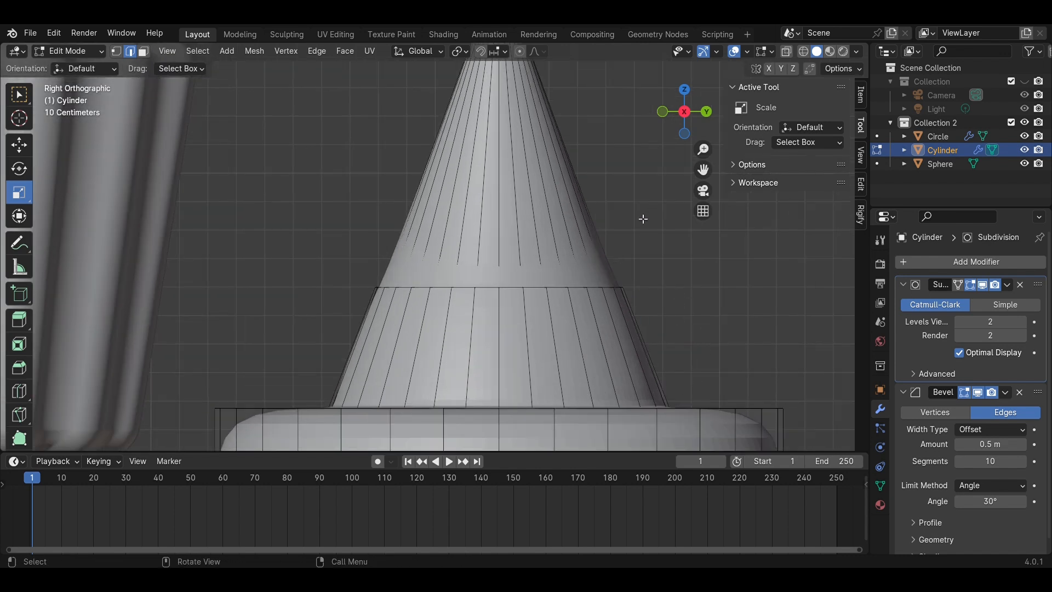
# Select the edge loop at the top of the hat band and scale it by about 1.106.
pyautogui.moveTo(643, 219); pyautogui.dragTo(626, 282, button='middle')
pyautogui.scroll(2, 625, 285)
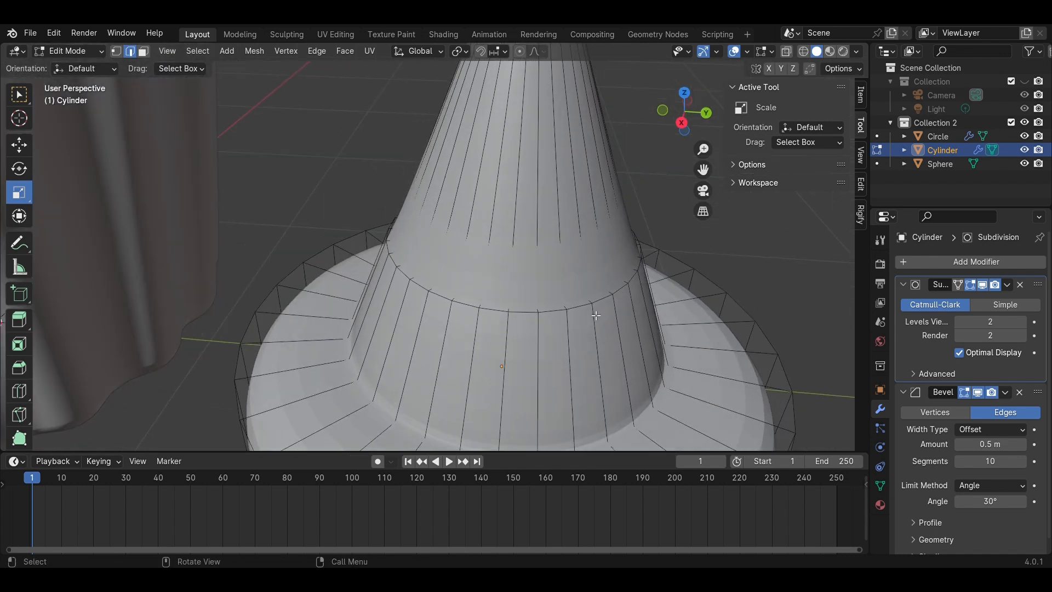
pyautogui.press('3')
pyautogui.press('2')
pyautogui.keyDown('alt'); pyautogui.keyDown('shift'); pyautogui.click(562, 315); pyautogui.keyUp('shift'); pyautogui.keyUp('alt')
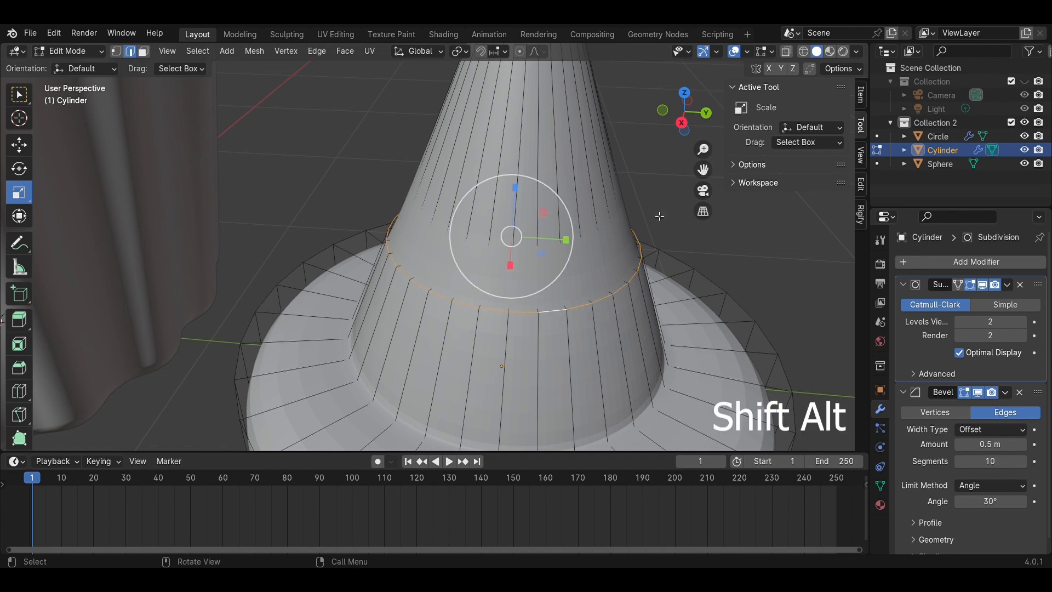
pyautogui.click(687, 102)
pyautogui.click(684, 90)
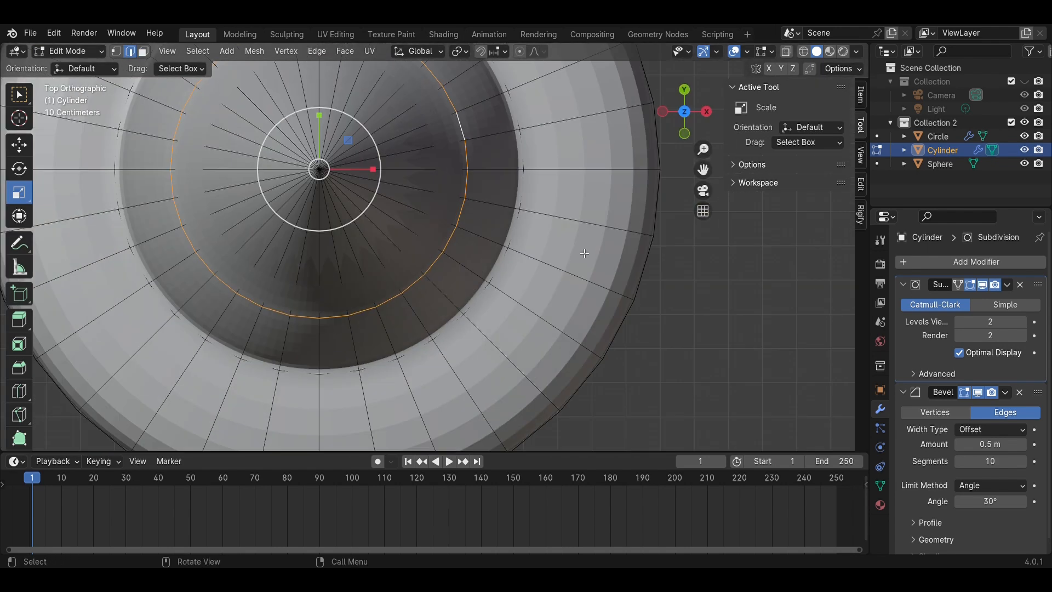
pyautogui.press('s')
pyautogui.press('0')
pyautogui.press('Return')
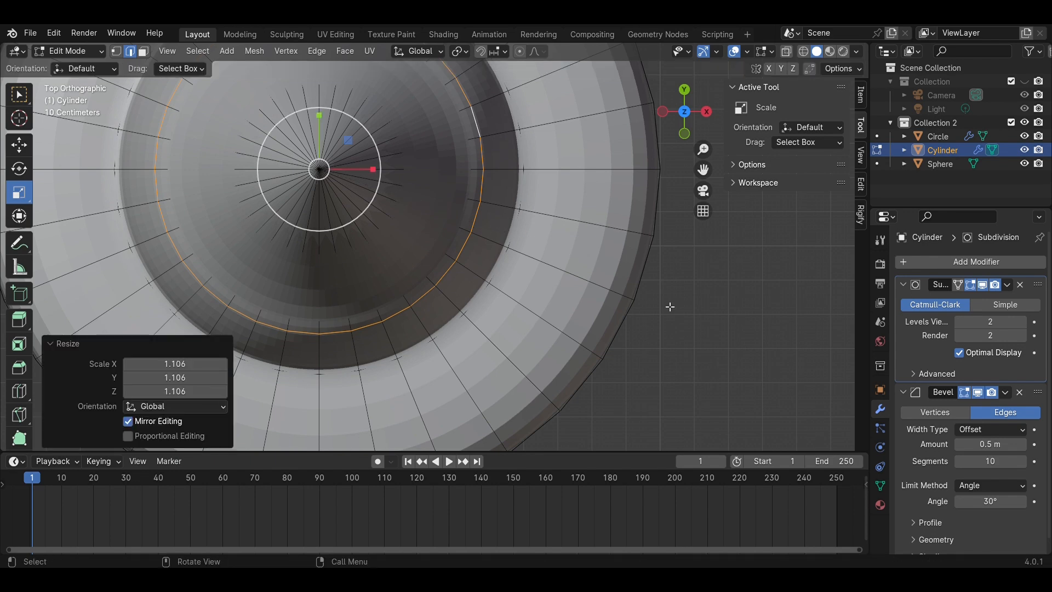
# Return to Object Mode and save the file.
pyautogui.moveTo(669, 305); pyautogui.dragTo(550, 230, button='middle')
pyautogui.press('Tab')
pyautogui.scroll(-3, 580, 270)
pyautogui.hotkey('ctrl', 's')
pyautogui.scroll(-3, 557, 287)
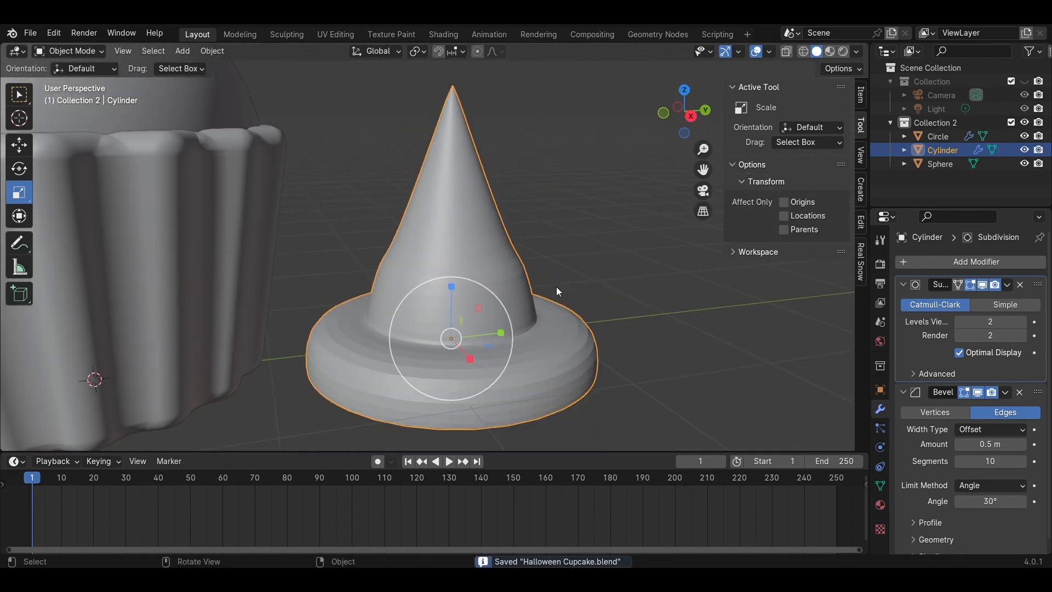
# Add a loop cut around the hat band in Edit Mode, slid to a factor of about -0.808 near its upper edge.
pyautogui.press('Tab')
pyautogui.scroll(3, 540, 303)
pyautogui.hotkey('ctrl', 'r')
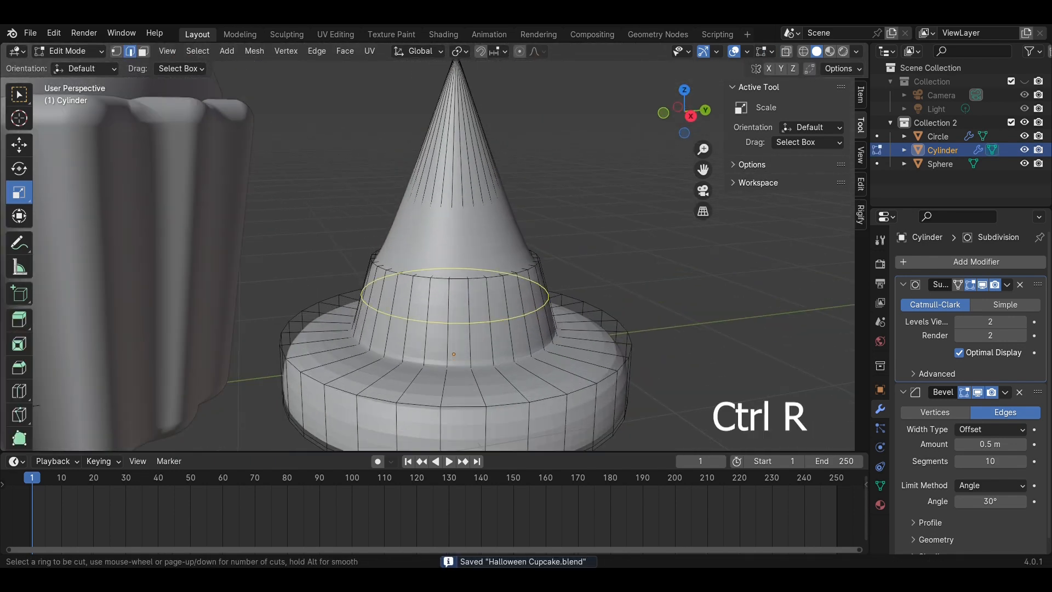
pyautogui.click(542, 301)
pyautogui.click(539, 274)
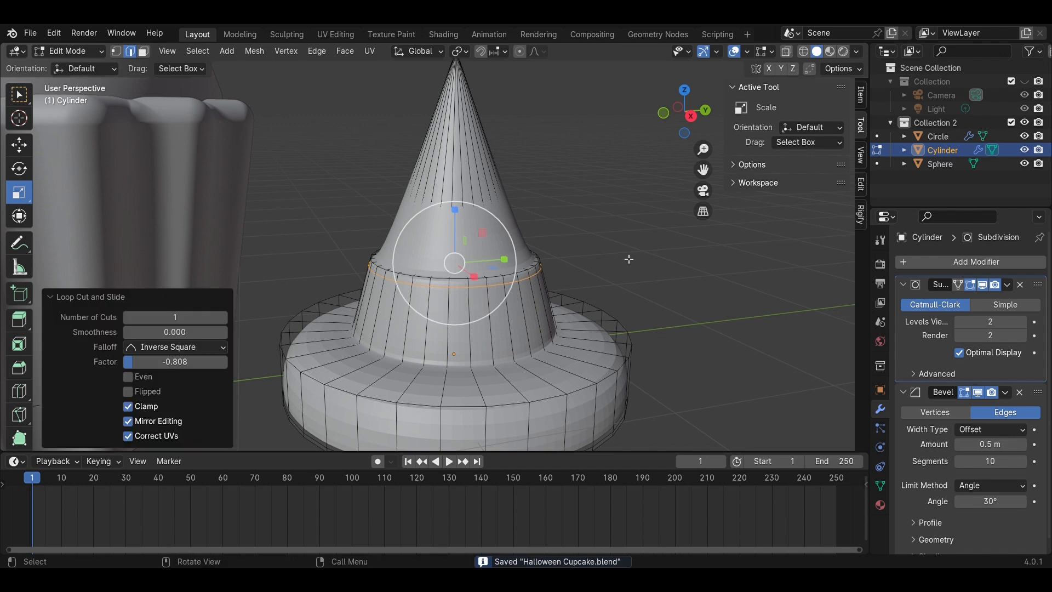
# Return to Object Mode and apply Shade Smooth to the hat.
pyautogui.press('Tab')
pyautogui.scroll(-2, 502, 295)
pyautogui.rightClick(488, 306)
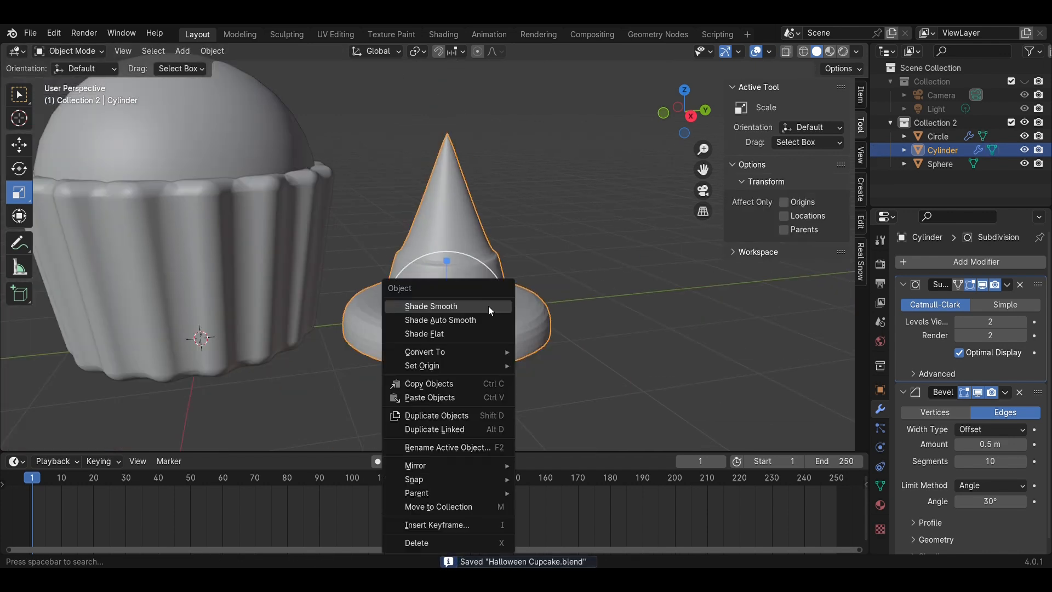
pyautogui.click(488, 306)
# Move the hat about -2.208 m along Y and raise it along Z so it sits on the cake top.
pyautogui.click(691, 116)
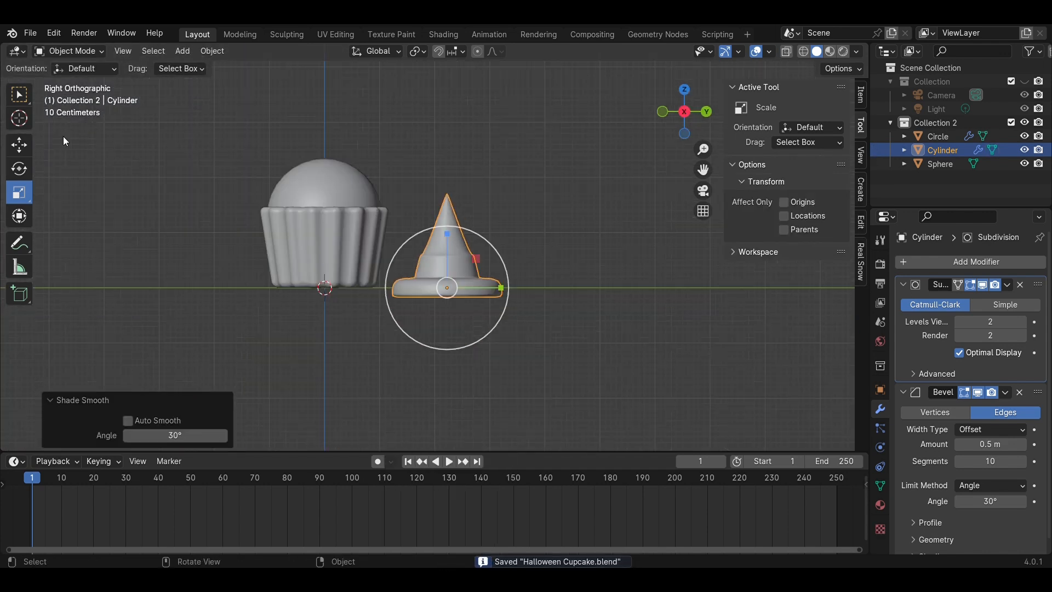
pyautogui.click(15, 144)
pyautogui.moveTo(509, 287); pyautogui.dragTo(387, 287)
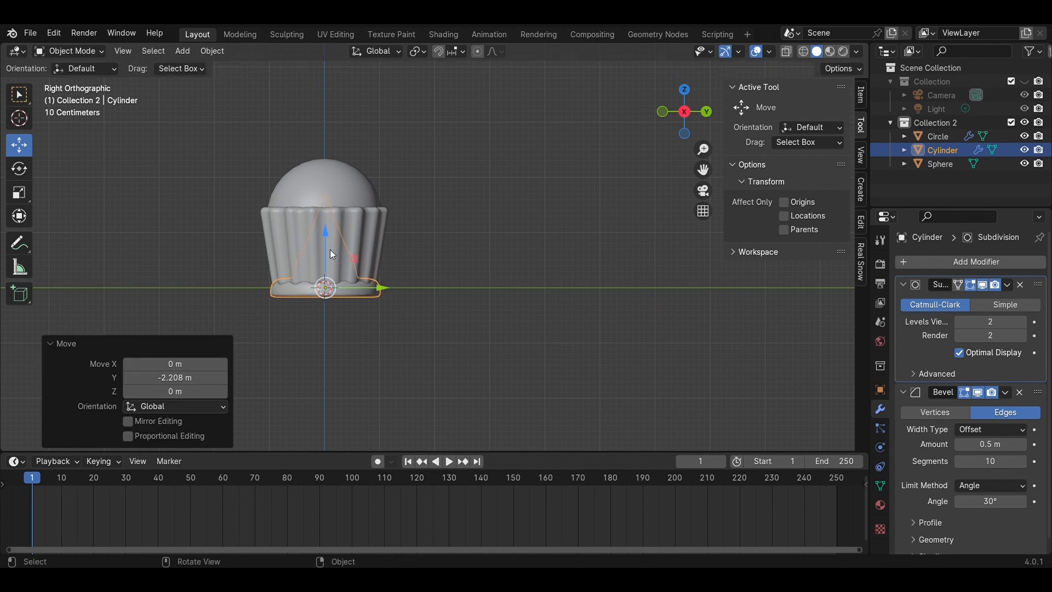
pyautogui.moveTo(329, 249); pyautogui.dragTo(327, 90)
pyautogui.keyDown('shift'); pyautogui.moveTo(376, 142); pyautogui.dragTo(484, 237, button='middle'); pyautogui.keyUp('shift')
pyautogui.scroll(2, 447, 263)
pyautogui.moveTo(408, 225); pyautogui.dragTo(412, 248)
# Scale the hat down slightly to suit the cake top and save the file.
pyautogui.press('s')
pyautogui.click(520, 310)
pyautogui.click(505, 260)
pyautogui.moveTo(505, 260); pyautogui.dragTo(514, 327, button='middle')
pyautogui.hotkey('ctrl', 's')
# Select the hat and cake top together, raise them about 0.121 m along Z and deselect them.
pyautogui.moveTo(514, 327); pyautogui.dragTo(319, 242)
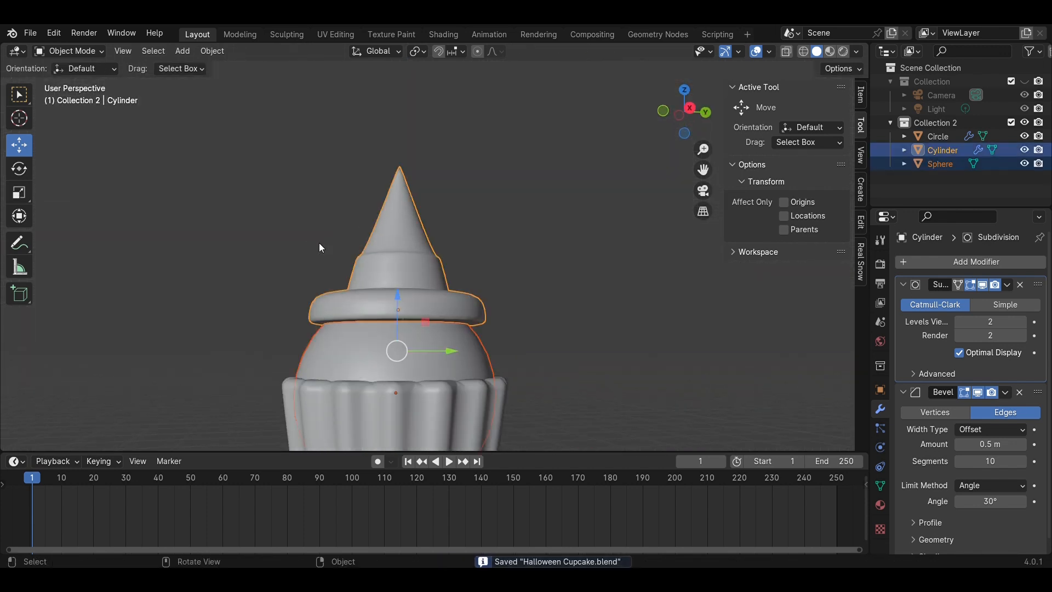
pyautogui.click(701, 107)
pyautogui.moveTo(407, 301); pyautogui.dragTo(406, 282)
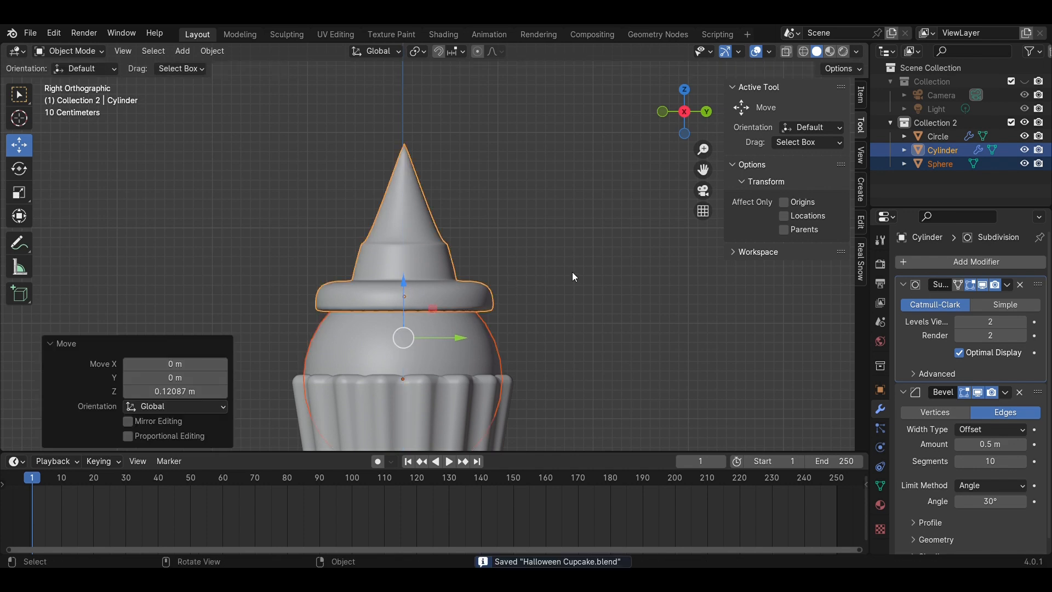
pyautogui.click(572, 271)
pyautogui.moveTo(572, 272); pyautogui.dragTo(550, 311, button='middle')
# Add a UV sphere and set its Y rotation to 90°.
pyautogui.hotkey('shift', 'a')
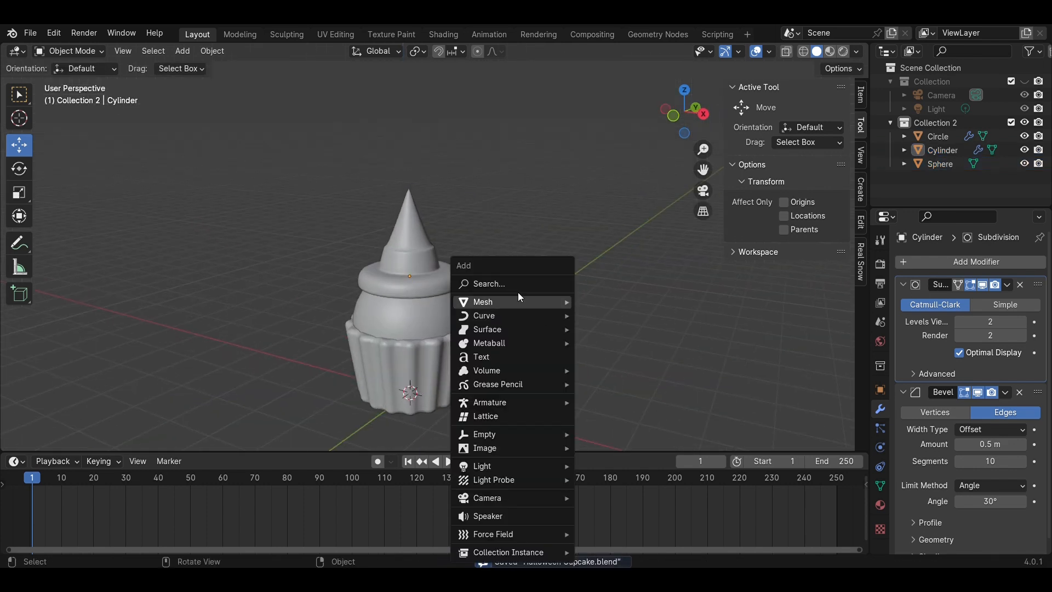
pyautogui.moveTo(519, 299)
pyautogui.click(605, 351)
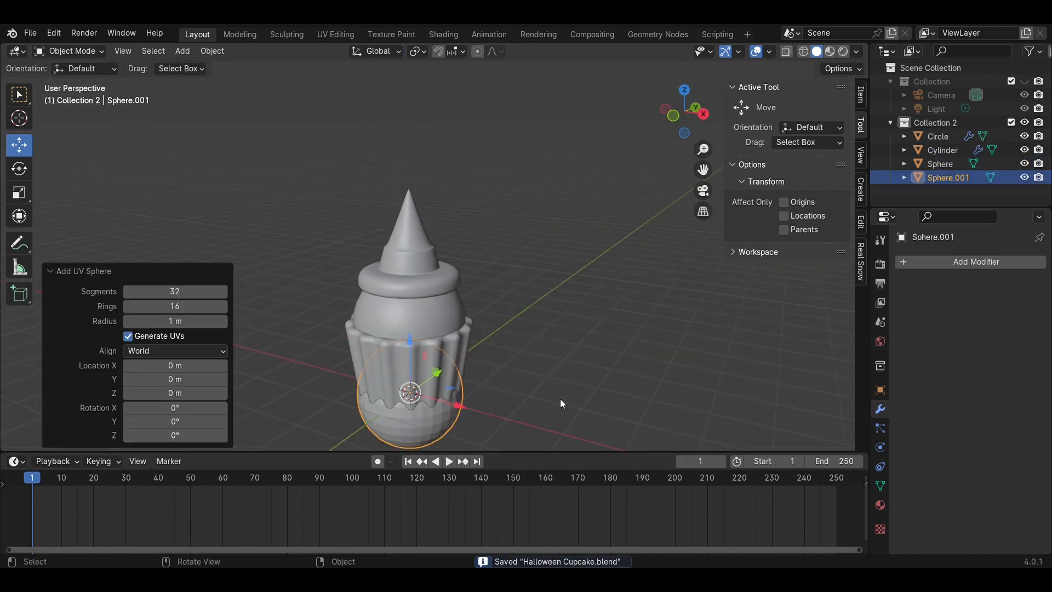
pyautogui.click(861, 96)
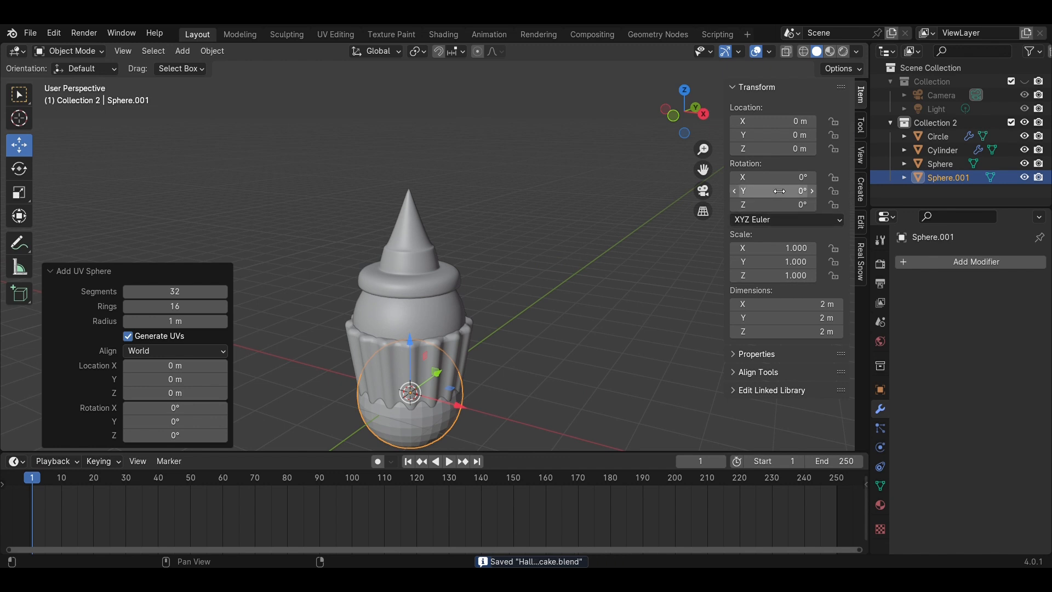
pyautogui.moveTo(779, 191); pyautogui.dragTo(816, 190)
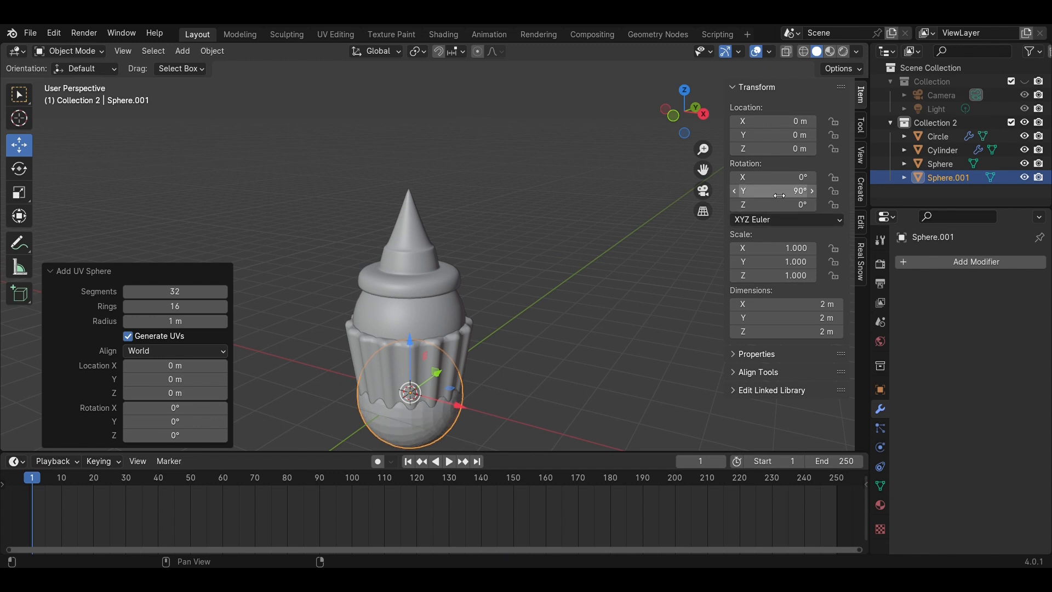
# Scale the new sphere to about 0.315 and raise it along Z to about 1.945 m.
pyautogui.press('s')
pyautogui.click(446, 394)
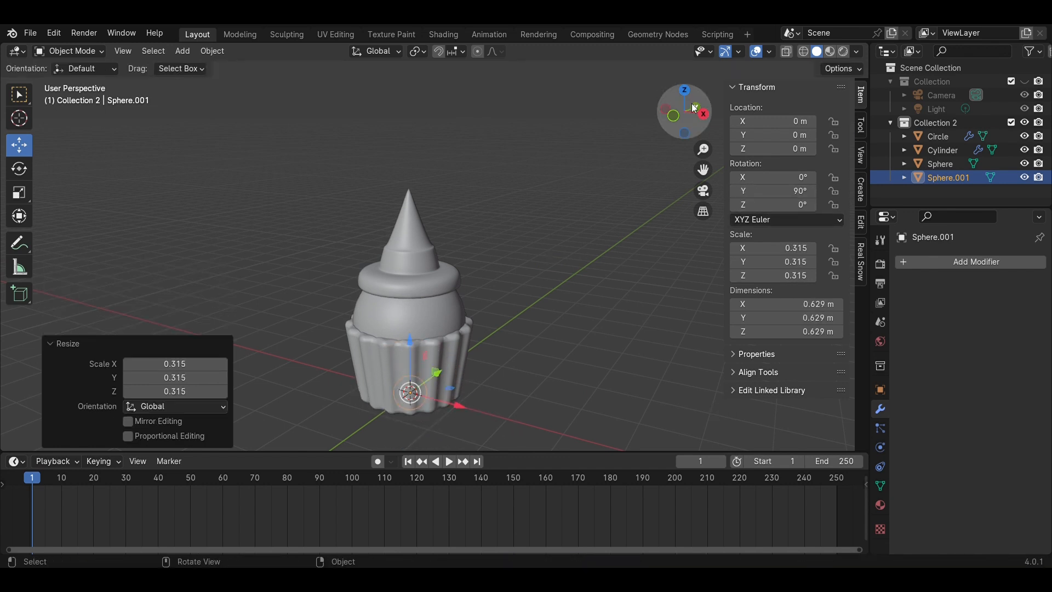
pyautogui.click(673, 115)
pyautogui.scroll(2, 435, 373)
pyautogui.scroll(-3, 436, 373)
pyautogui.moveTo(421, 353); pyautogui.dragTo(444, 264)
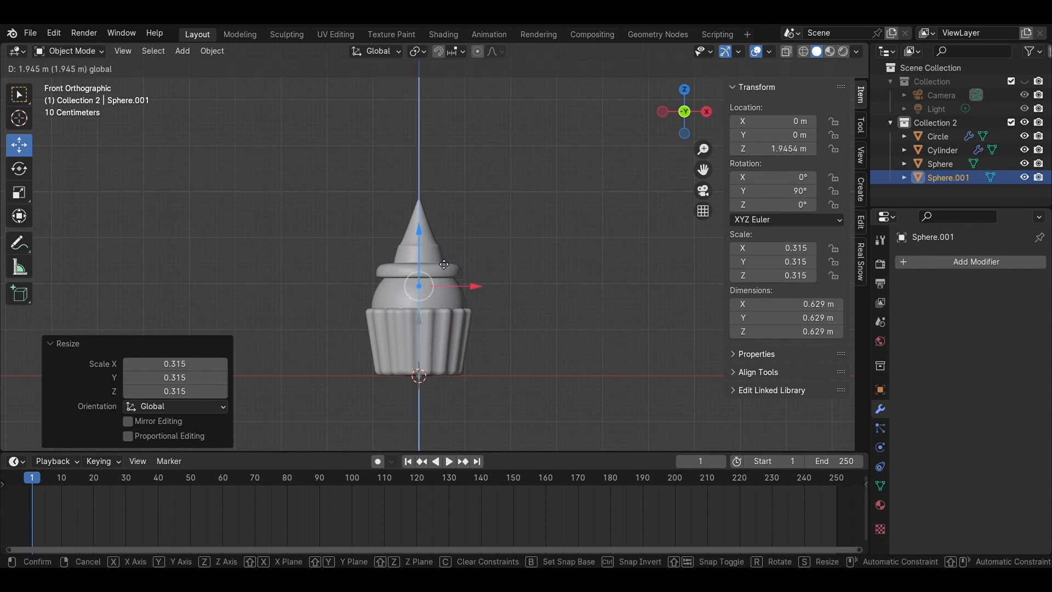
# Move the small sphere to about X 1.049 m and Z 1.792 m, against the side of the cake top.
pyautogui.scroll(7, 458, 278)
pyautogui.moveTo(433, 386); pyautogui.dragTo(603, 356)
pyautogui.keyDown('shift'); pyautogui.moveTo(596, 337); pyautogui.dragTo(558, 211, button='middle'); pyautogui.keyUp('shift')
pyautogui.moveTo(516, 200); pyautogui.dragTo(501, 228)
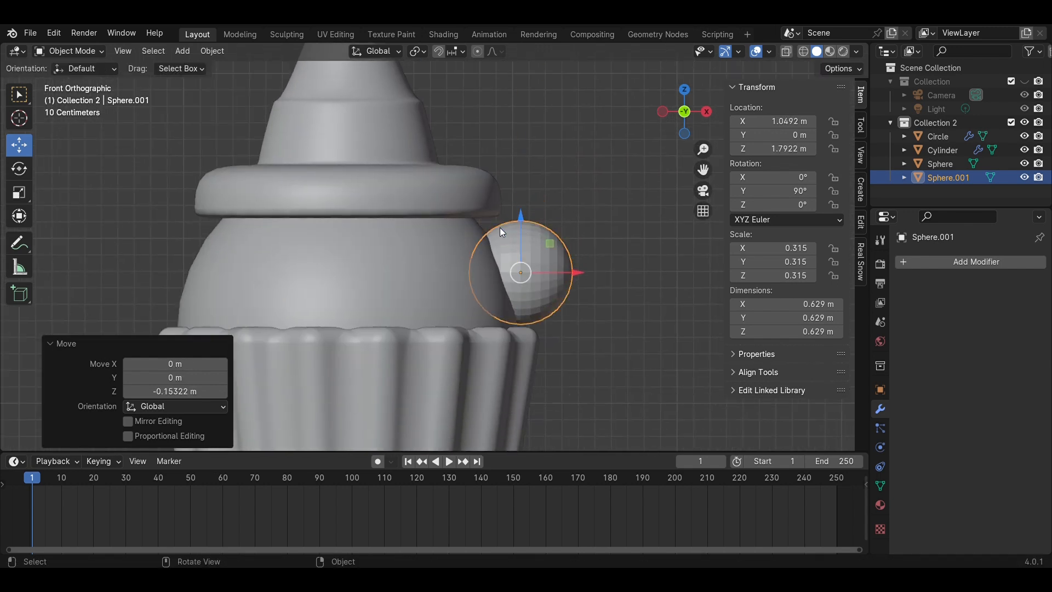
# Scale the small sphere by about 0.554 and flatten it along X by about 0.475.
pyautogui.click(19, 196)
pyautogui.press('s')
pyautogui.click(570, 271)
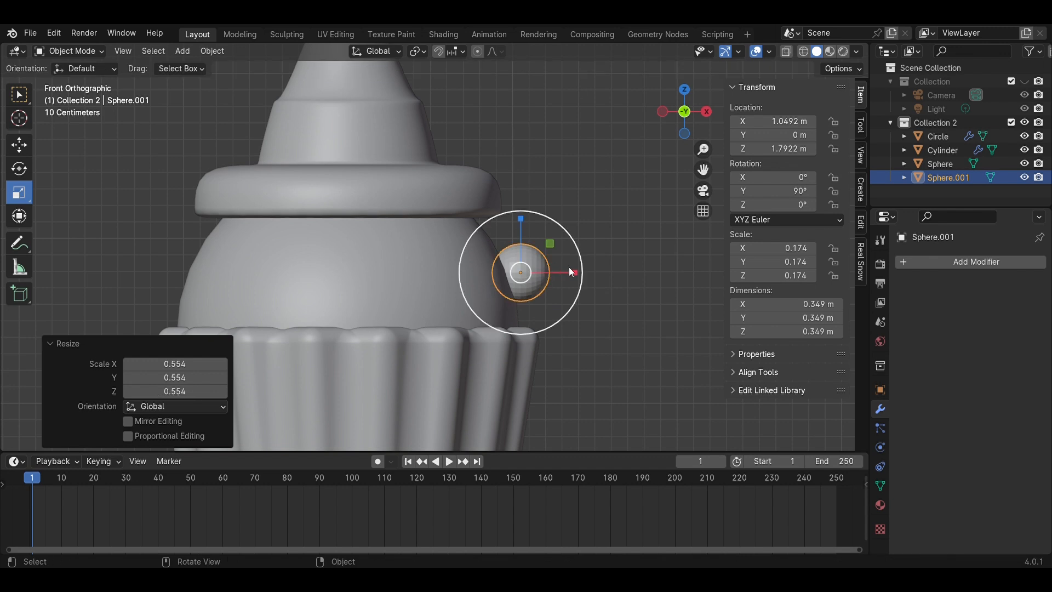
pyautogui.moveTo(569, 272); pyautogui.dragTo(537, 272)
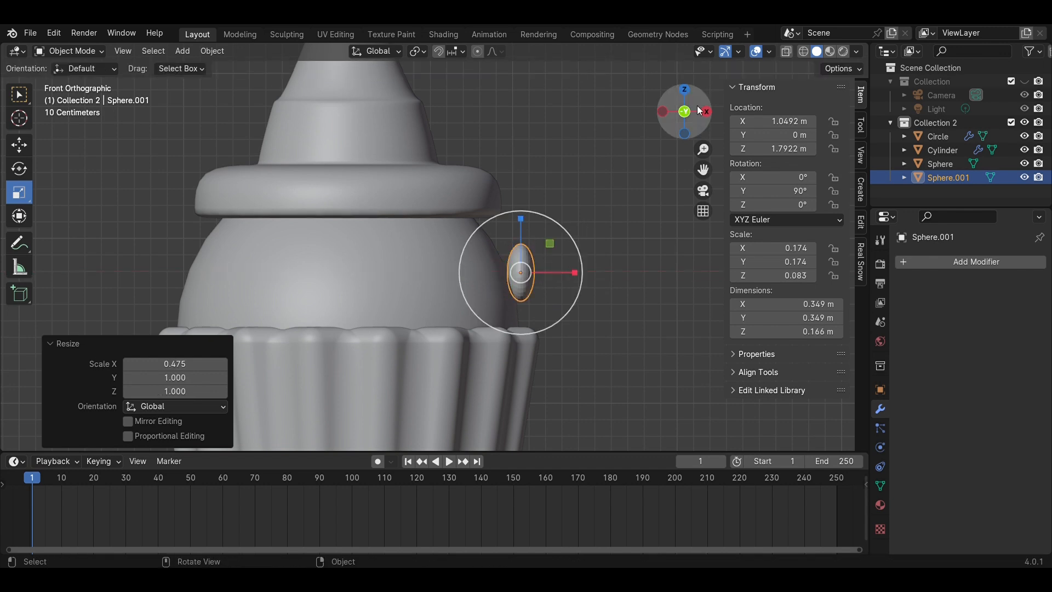
# Narrow the flattened sphere along Y by about 0.715 to make it an upright oval.
pyautogui.click(706, 111)
pyautogui.moveTo(438, 274); pyautogui.dragTo(412, 272)
pyautogui.hotkey('ctrl', 'z')
pyautogui.moveTo(406, 268); pyautogui.dragTo(385, 262, button='middle')
pyautogui.click(20, 139)
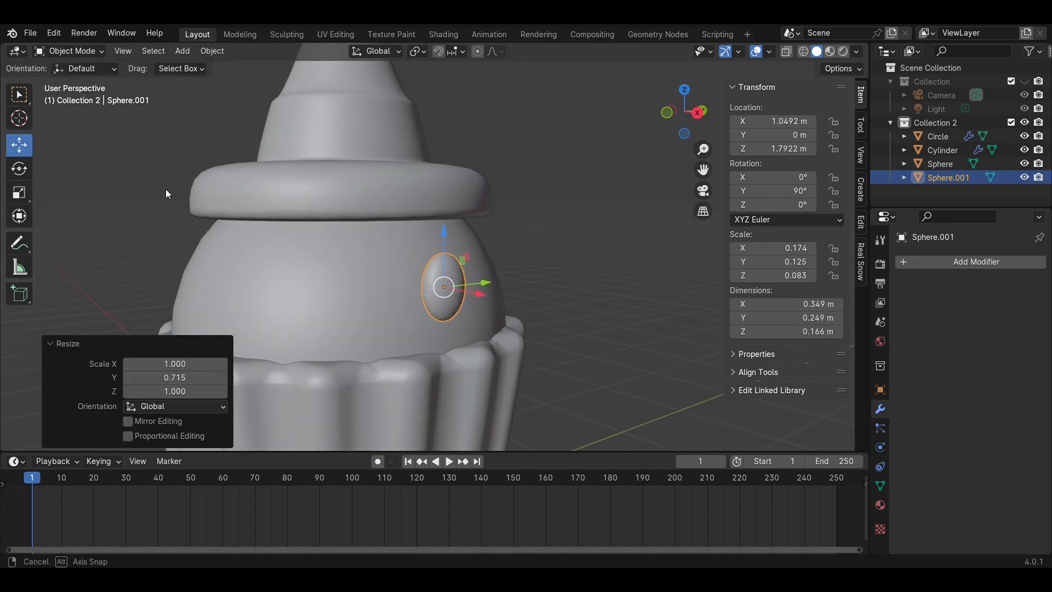
# Tilt the oval to about 70.9° about Y along the cake's slope and move it to about X 0.946 m, Z 1.782 m.
pyautogui.moveTo(166, 191); pyautogui.dragTo(242, 205, button='middle')
pyautogui.click(684, 118)
pyautogui.moveTo(569, 280)
pyautogui.mouseDown()
pyautogui.moveTo(551, 282)
pyautogui.moveTo(560, 274)
pyautogui.mouseUp()
pyautogui.press('r')
pyautogui.click(544, 271)
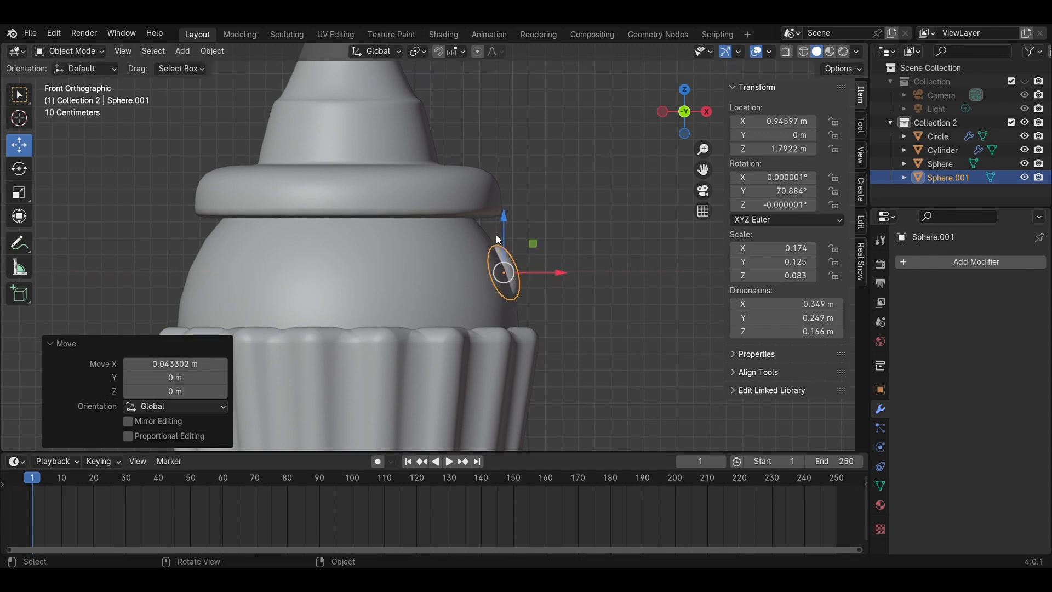
pyautogui.moveTo(502, 234); pyautogui.dragTo(502, 238)
# Move the oval off-centre to about Y -0.436 m and push it into the cake at about X 0.847 m.
pyautogui.click(707, 112)
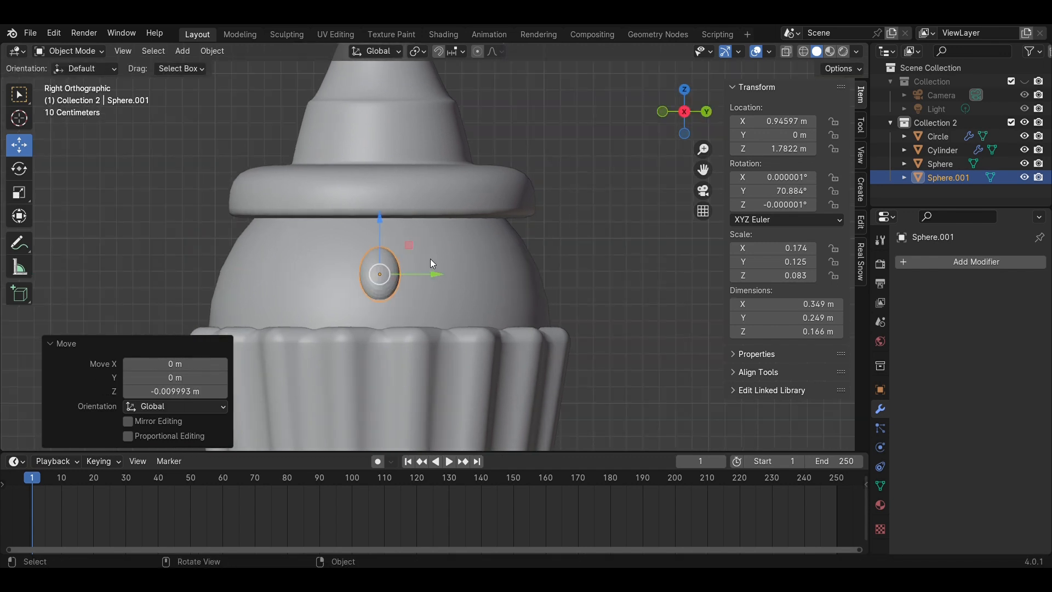
pyautogui.moveTo(429, 267); pyautogui.dragTo(364, 277)
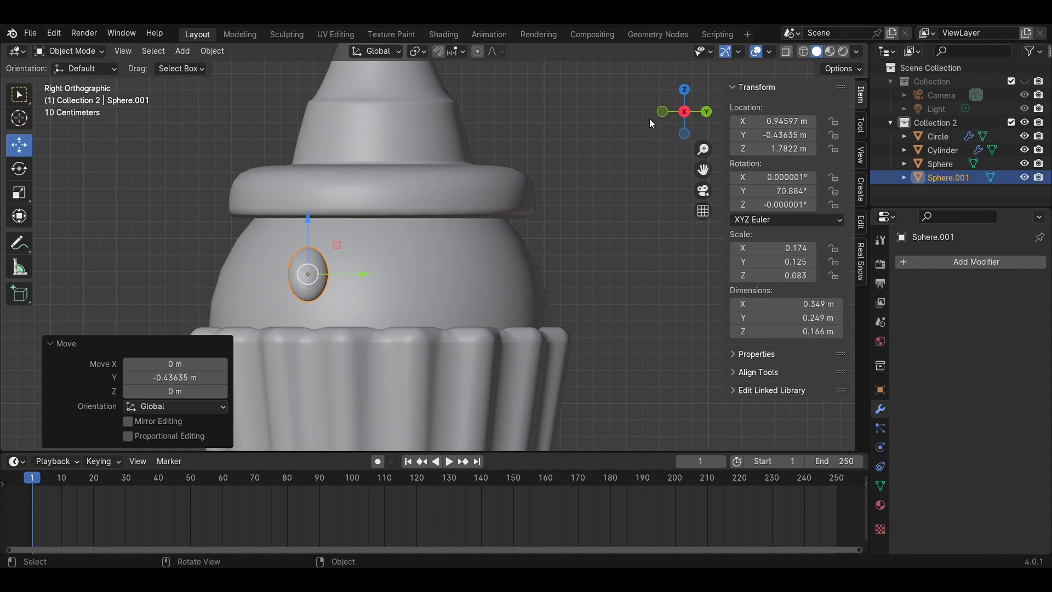
pyautogui.click(662, 112)
pyautogui.scroll(3, 622, 268)
pyautogui.moveTo(587, 285); pyautogui.dragTo(550, 290)
pyautogui.click(632, 252)
pyautogui.moveTo(633, 252); pyautogui.dragTo(390, 314, button='middle')
pyautogui.scroll(-4, 389, 314)
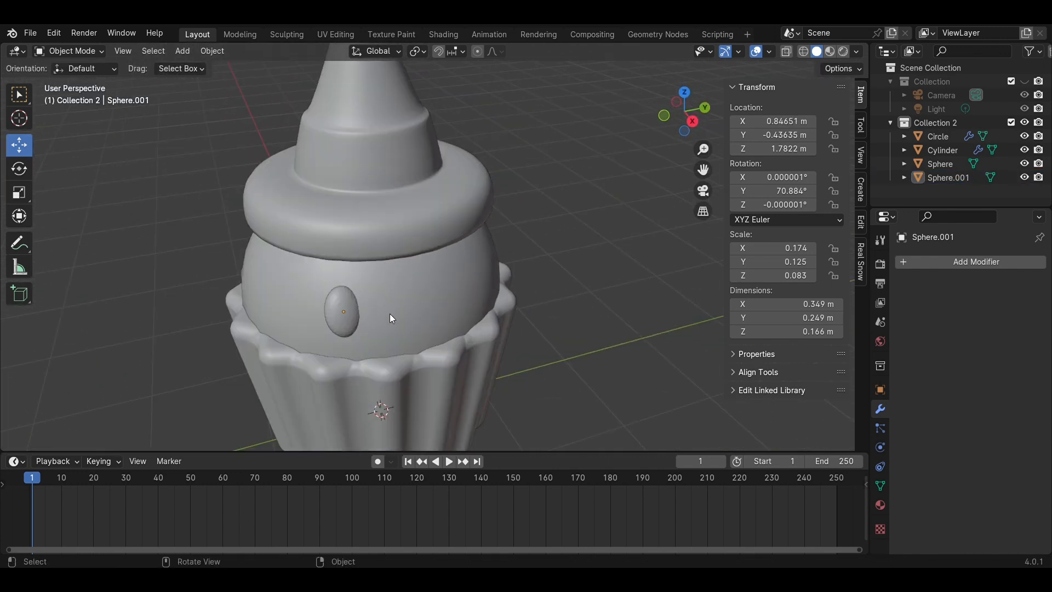
# Apply smooth shading to the oval on the cake.
pyautogui.click(336, 311)
pyautogui.click(336, 311)
pyautogui.rightClick(336, 310)
pyautogui.click(339, 310)
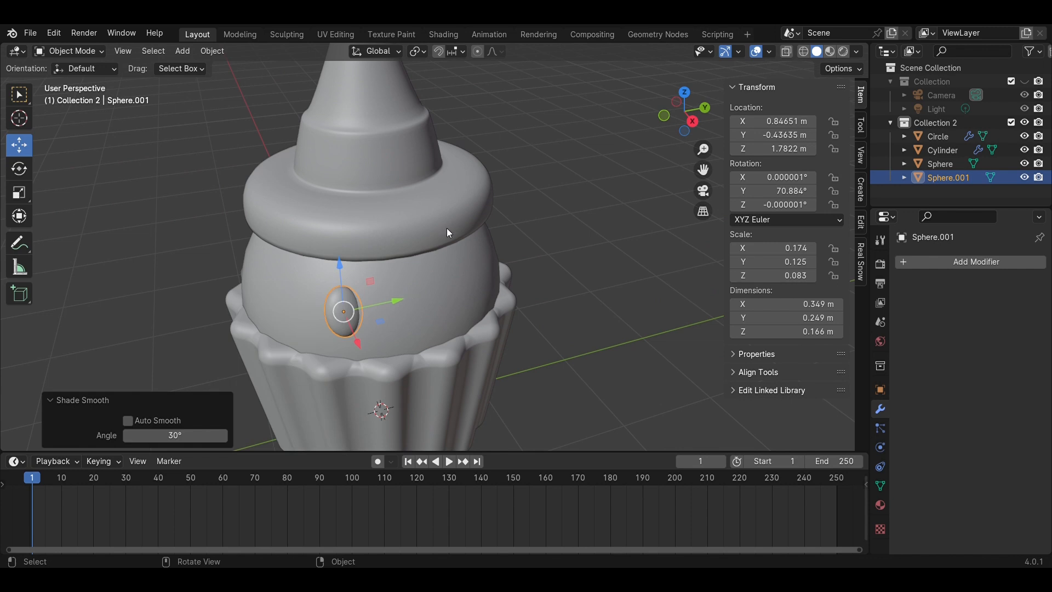
# Rotate the oval about Z to about -20.4° to follow the cake's curved side.
pyautogui.moveTo(446, 228); pyautogui.dragTo(96, 168, button='middle')
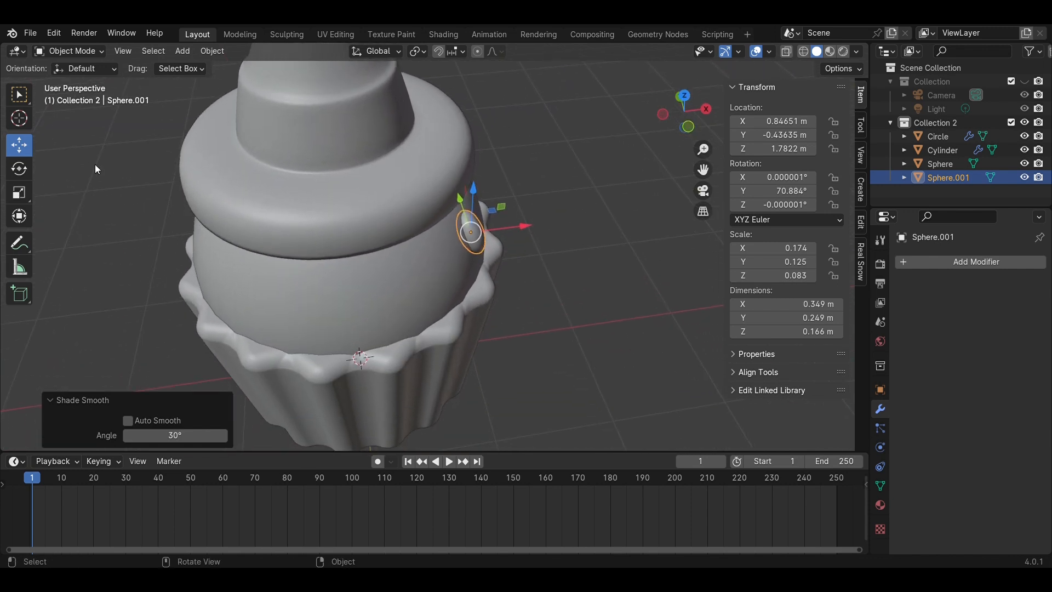
pyautogui.click(18, 168)
pyautogui.moveTo(517, 262); pyautogui.dragTo(513, 269)
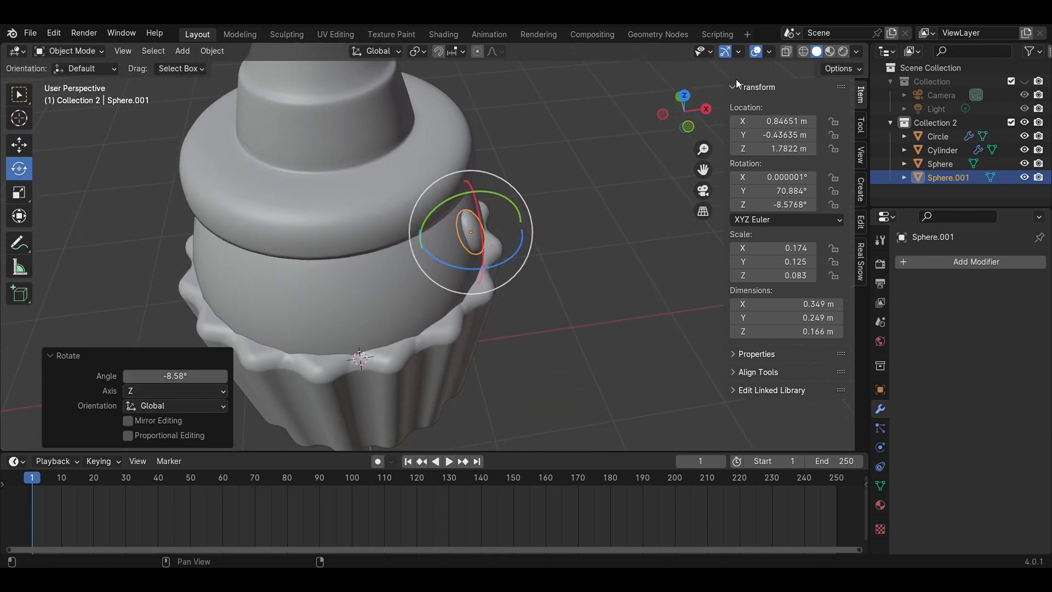
pyautogui.click(705, 108)
pyautogui.scroll(2, 570, 201)
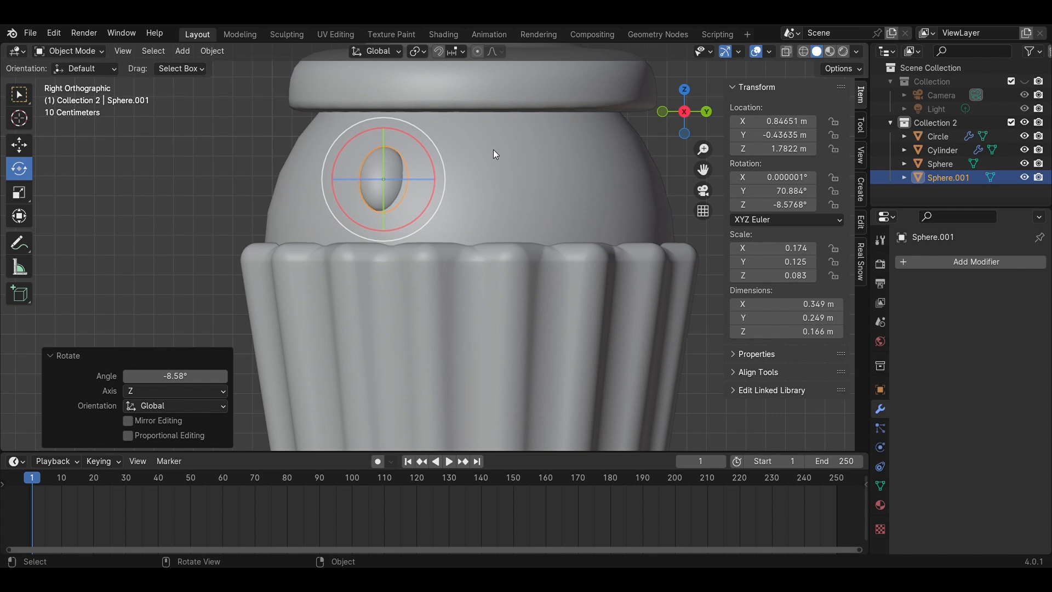
pyautogui.click(684, 91)
pyautogui.moveTo(524, 277); pyautogui.dragTo(534, 289)
pyautogui.moveTo(660, 322); pyautogui.dragTo(578, 177, button='middle')
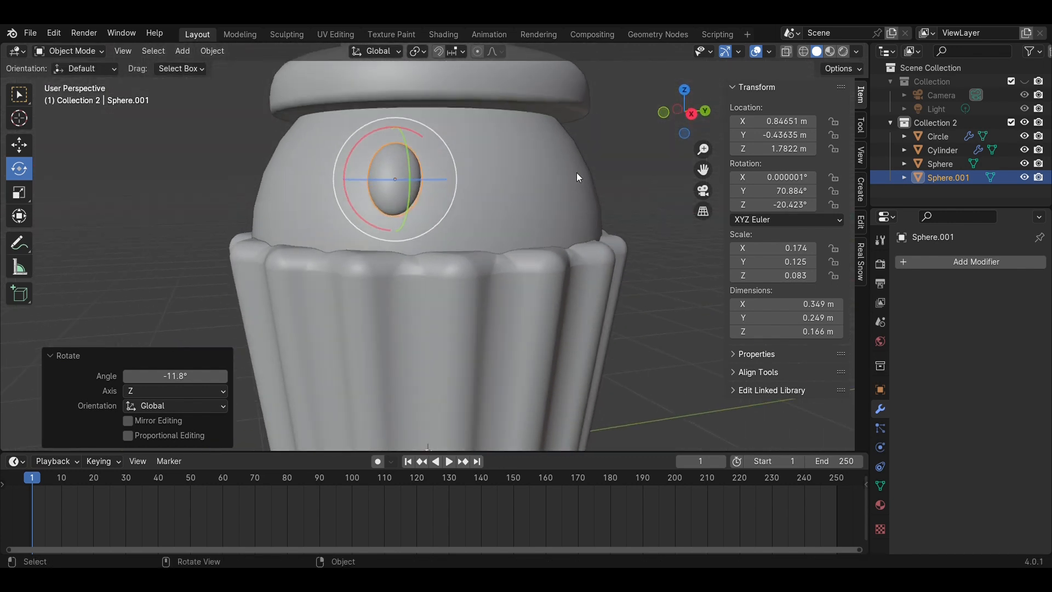
# Fine-tune the oval's Z rotation to about -23.1°.
pyautogui.click(676, 112)
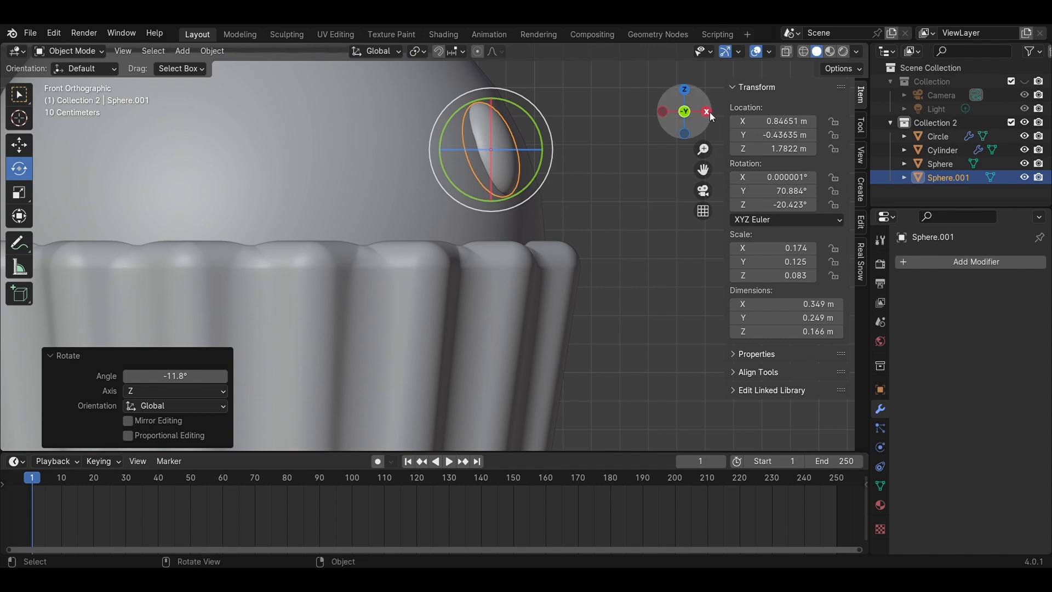
pyautogui.click(707, 113)
pyautogui.moveTo(605, 210); pyautogui.dragTo(473, 305, button='middle')
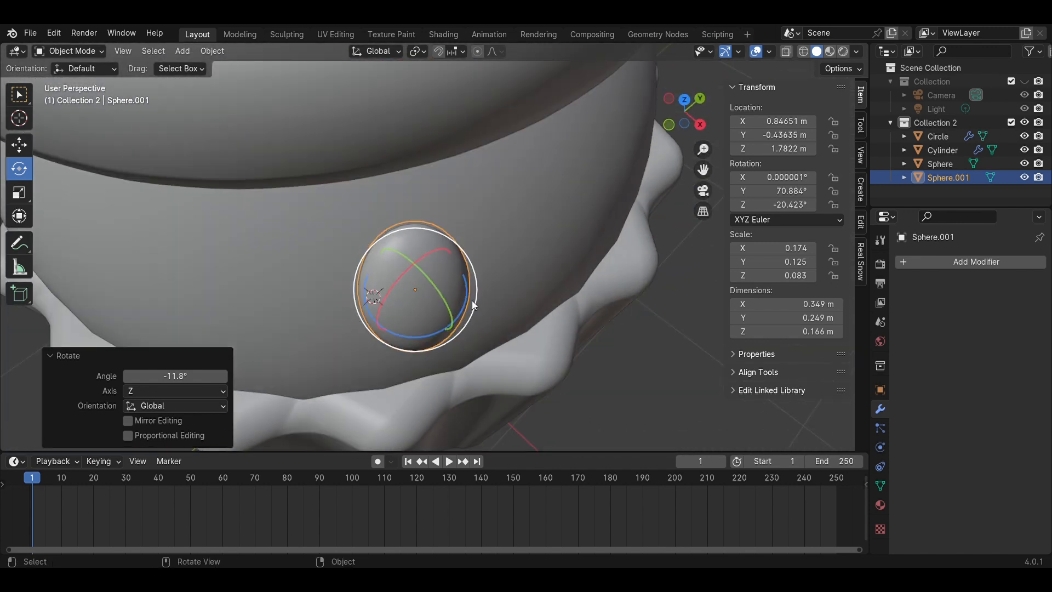
pyautogui.moveTo(465, 298); pyautogui.dragTo(450, 303)
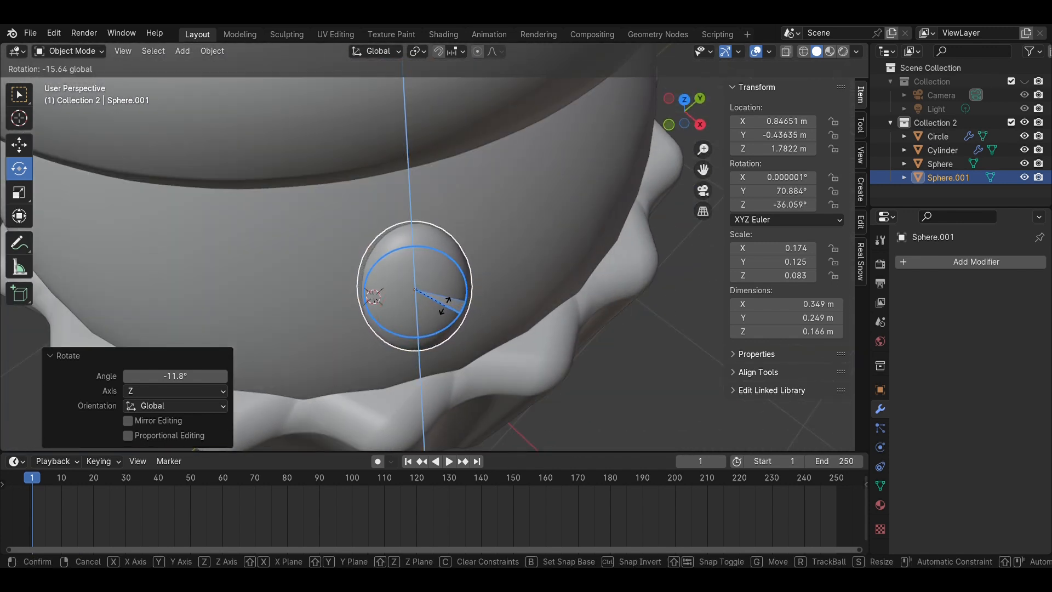
pyautogui.click(627, 383)
pyautogui.moveTo(627, 383); pyautogui.dragTo(557, 244, button='middle')
pyautogui.moveTo(473, 129); pyautogui.dragTo(394, 212, button='middle')
pyautogui.click(394, 212)
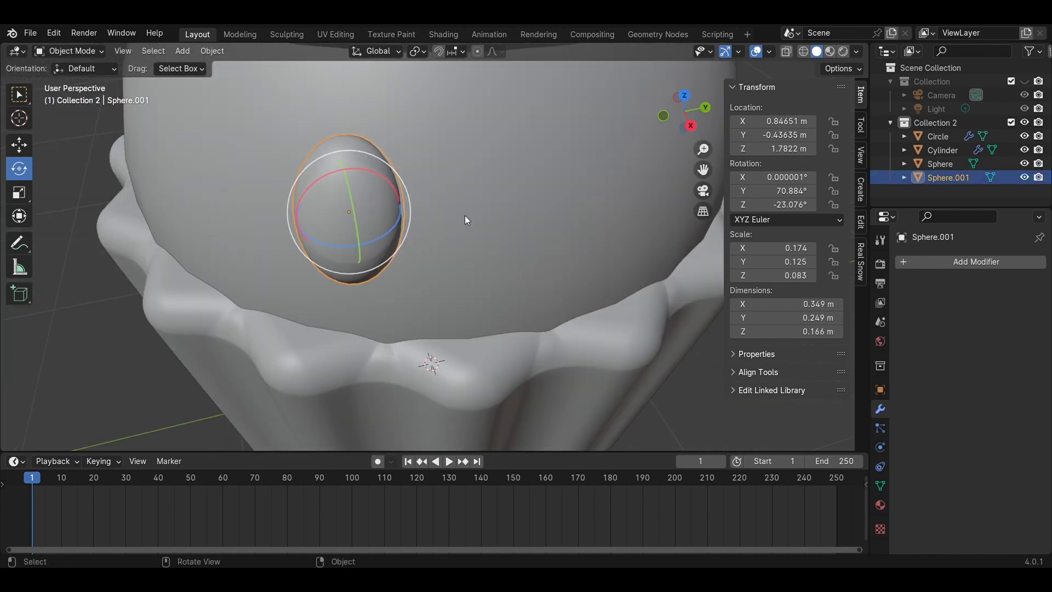
# Add a Mirror modifier to the oval, using the Y axis only and the cake sphere as mirror object.
pyautogui.click(952, 268)
pyautogui.moveTo(951, 265)
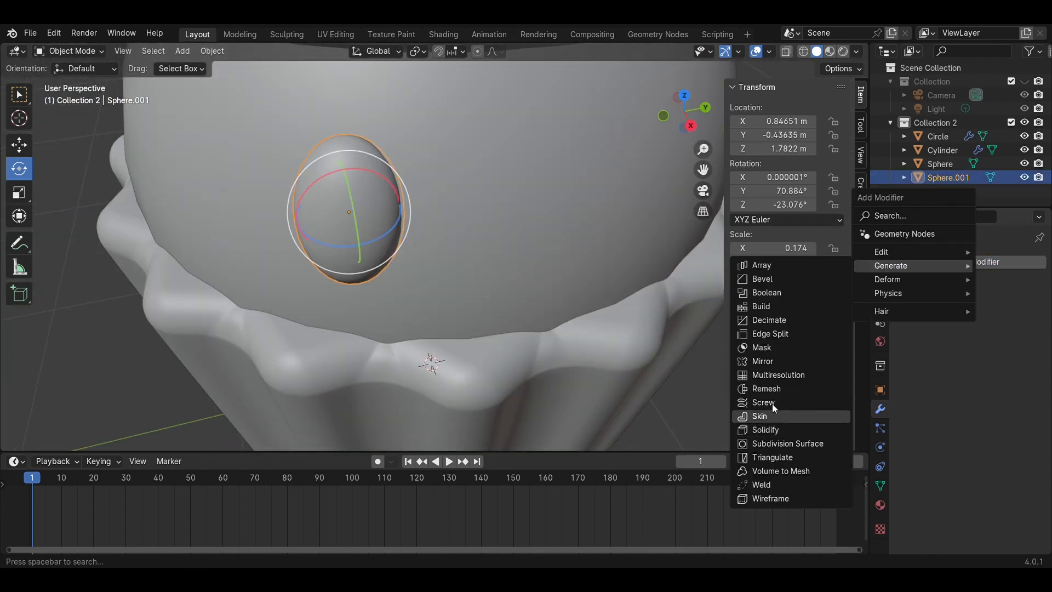
pyautogui.click(765, 361)
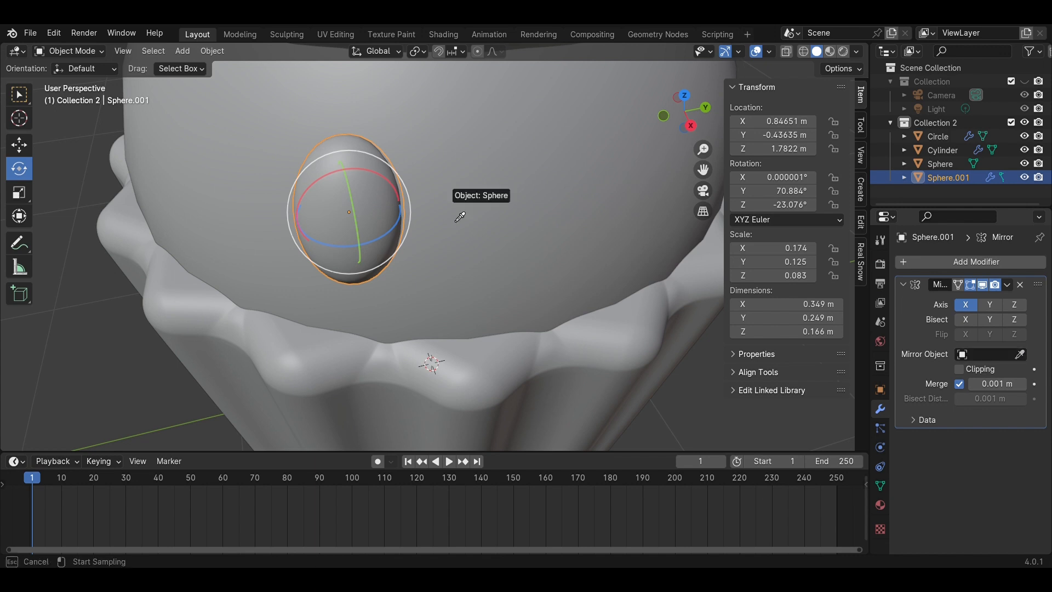
pyautogui.scroll(-4, 535, 241)
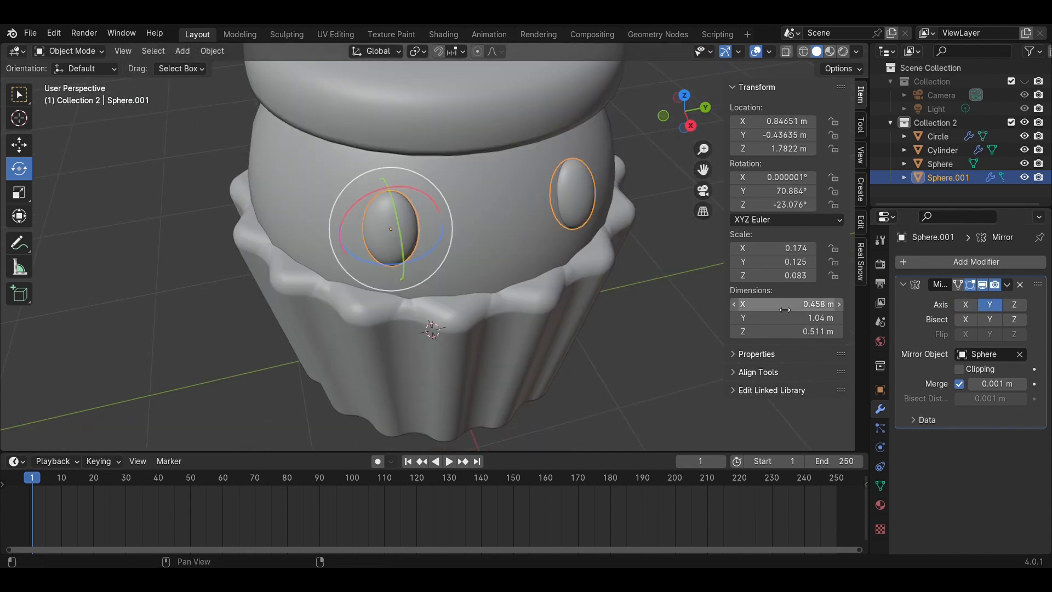
pyautogui.click(643, 308)
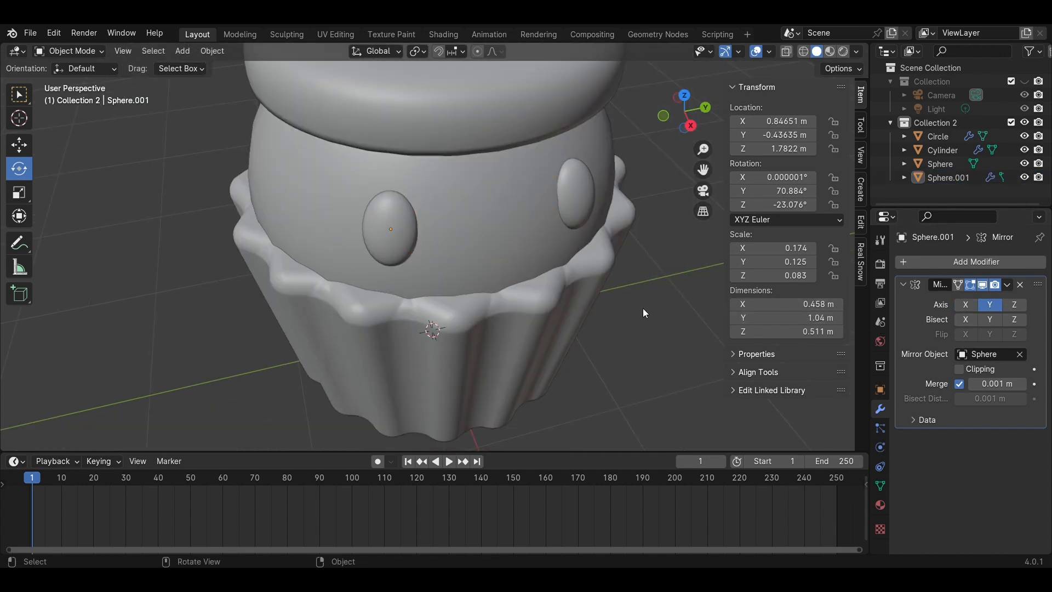
# Enlarge the two oval eyes by about 1.335 and spread them apart to about Y -0.456 m.
pyautogui.click(688, 127)
pyautogui.click(553, 193)
pyautogui.press('s')
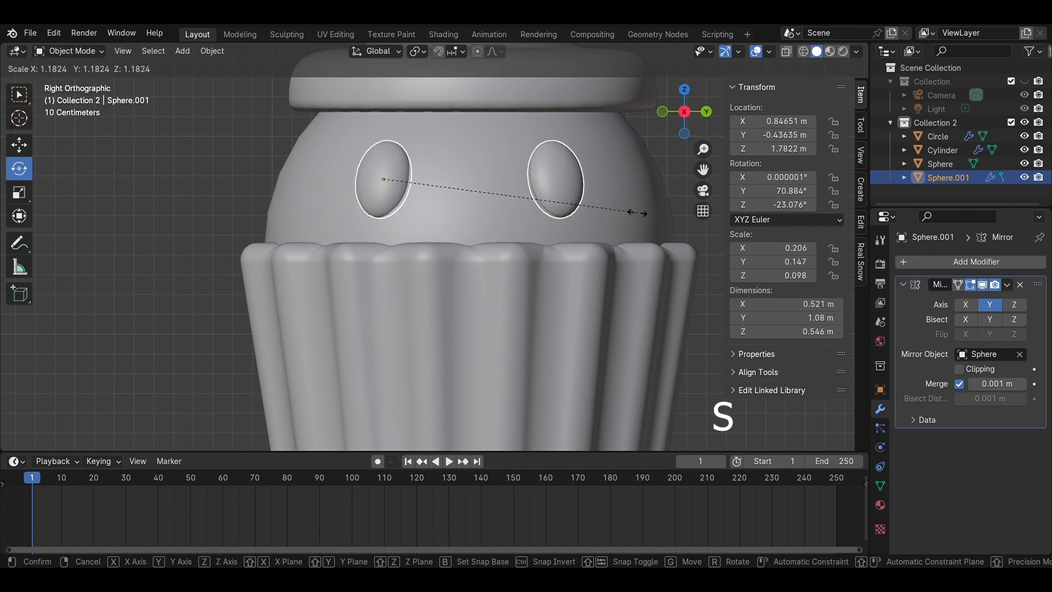
pyautogui.click(672, 219)
pyautogui.click(27, 149)
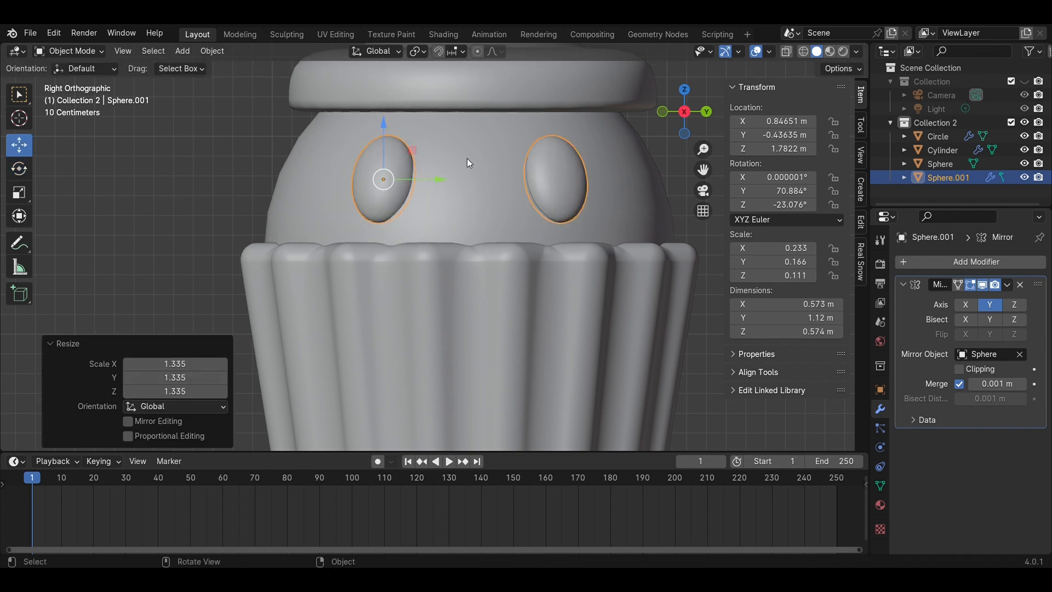
pyautogui.moveTo(447, 185); pyautogui.dragTo(412, 188)
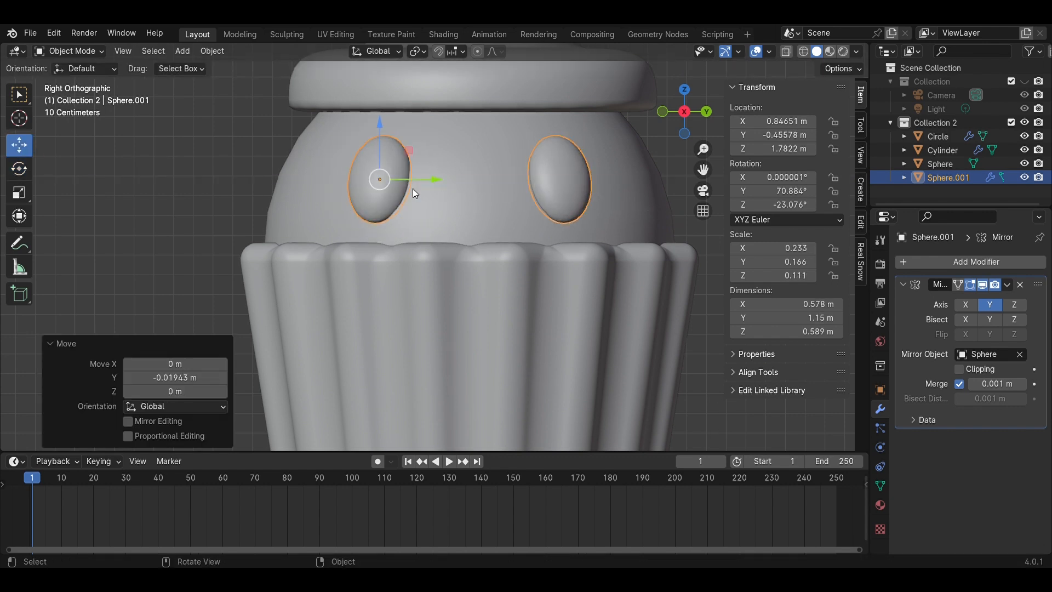
# Save the cupcake file and check the model in the camera view.
pyautogui.moveTo(413, 188); pyautogui.dragTo(659, 284, button='middle')
pyautogui.scroll(-4, 658, 284)
pyautogui.hotkey('ctrl', 's')
pyautogui.press('KP_0')
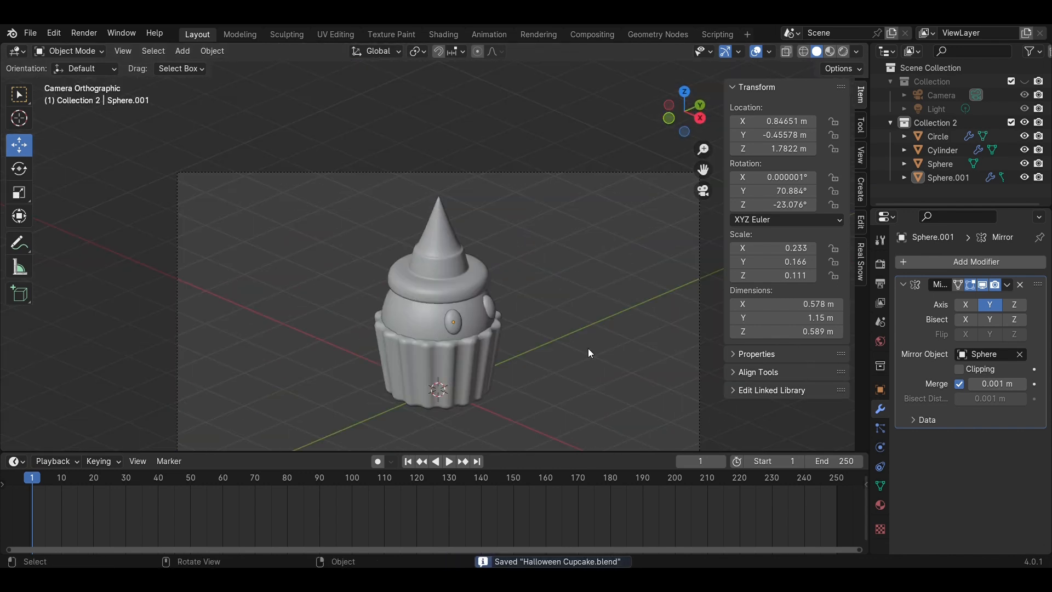
pyautogui.scroll(-2, 609, 379)
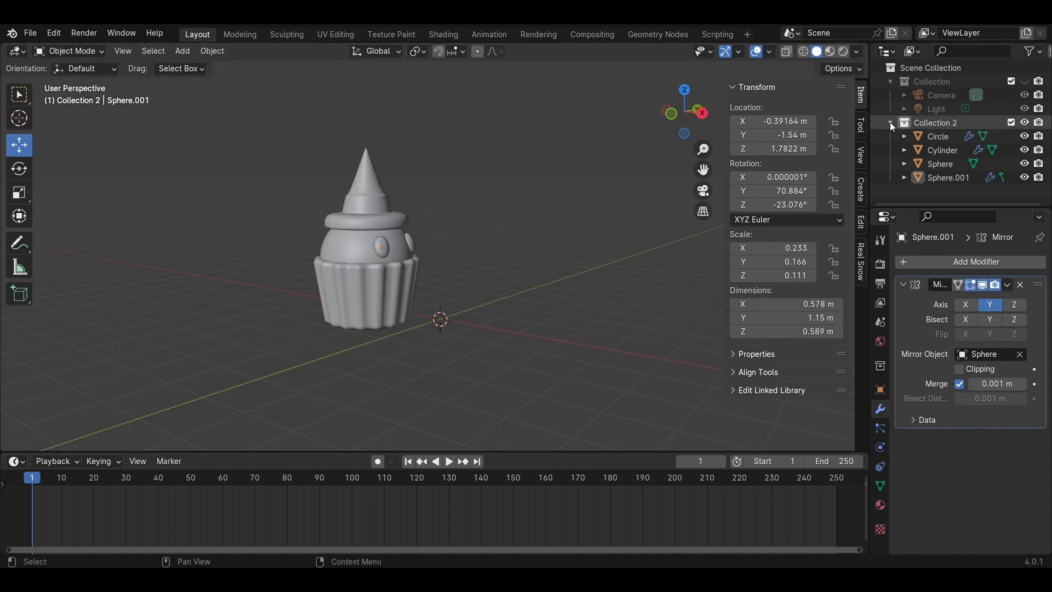
# Create a new collection beside Collection 2 and make it the active one.
pyautogui.click(891, 123)
pyautogui.rightClick(895, 148)
pyautogui.click(895, 146)
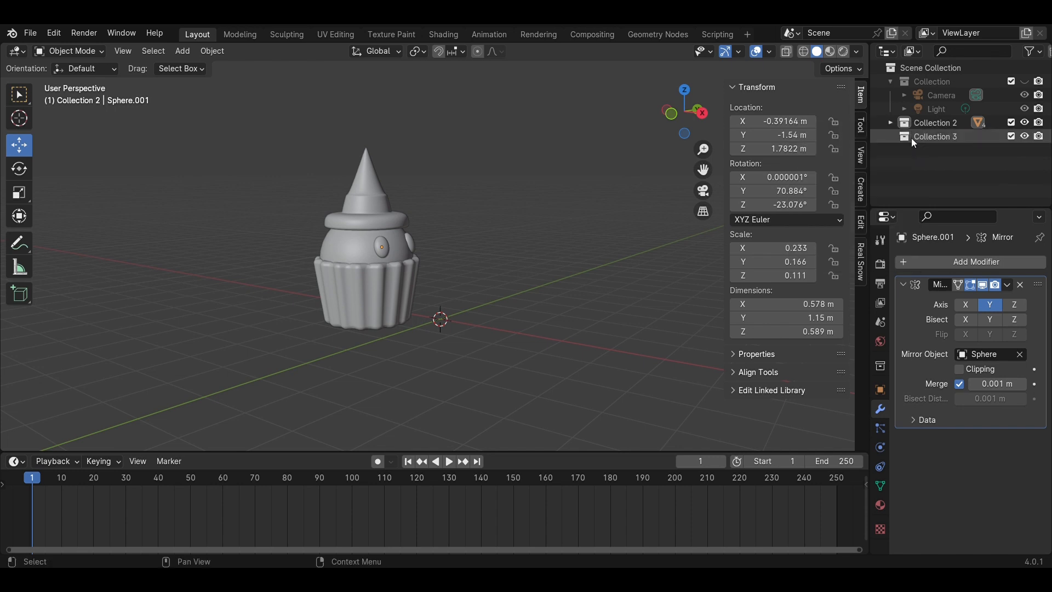
pyautogui.click(911, 137)
# Move the whole cupcake about 3.45 m in negative Y, away from the world centre.
pyautogui.moveTo(675, 215); pyautogui.dragTo(504, 296, button='middle')
pyautogui.moveTo(579, 330); pyautogui.dragTo(297, 61)
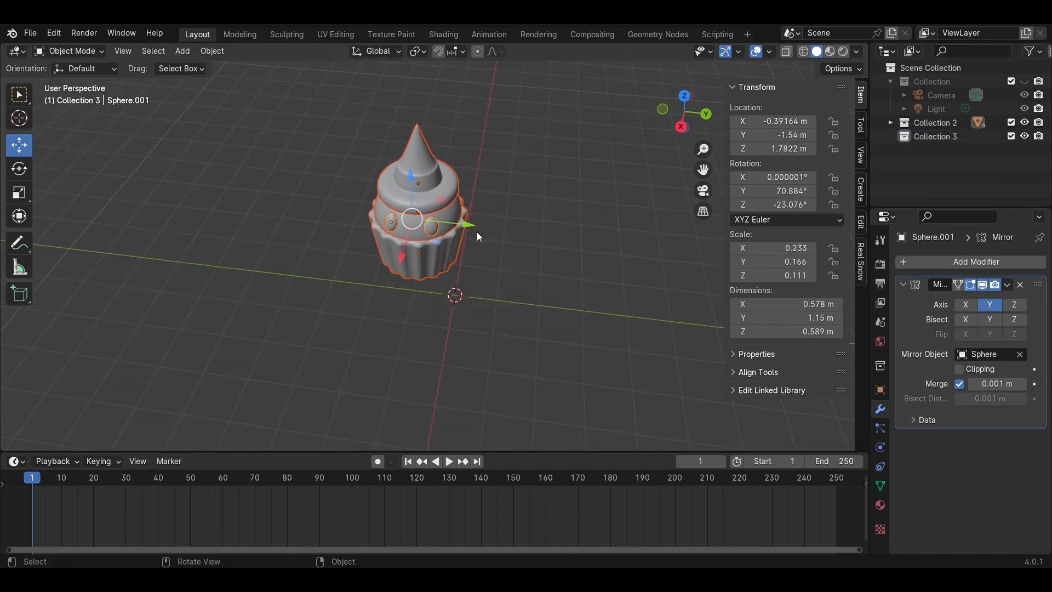
pyautogui.moveTo(471, 226); pyautogui.dragTo(330, 211)
pyautogui.click(481, 278)
# Add a cylinder with 32 vertices, 1 m radius and 2 m depth at the world origin in the new collection.
pyautogui.moveTo(481, 278); pyautogui.dragTo(513, 232, button='middle')
pyautogui.hotkey('shift', 'a')
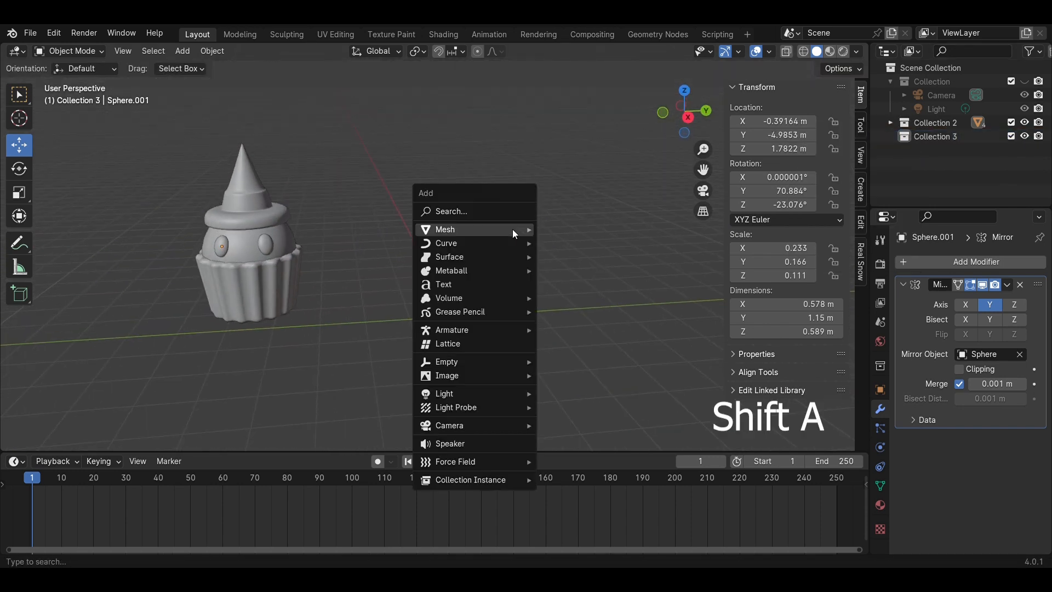
pyautogui.moveTo(512, 229)
pyautogui.click(580, 297)
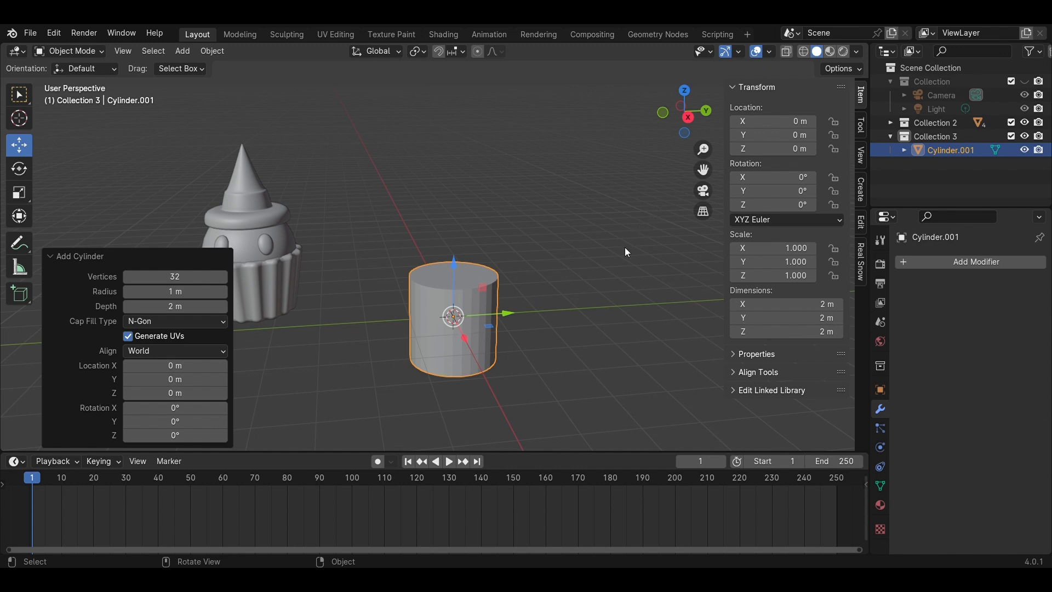
# Bevel the cylinder's top edge loop widely with several segments to form a rounded dome.
pyautogui.click(687, 117)
pyautogui.press('Tab')
pyautogui.moveTo(559, 263); pyautogui.dragTo(542, 302, button='middle')
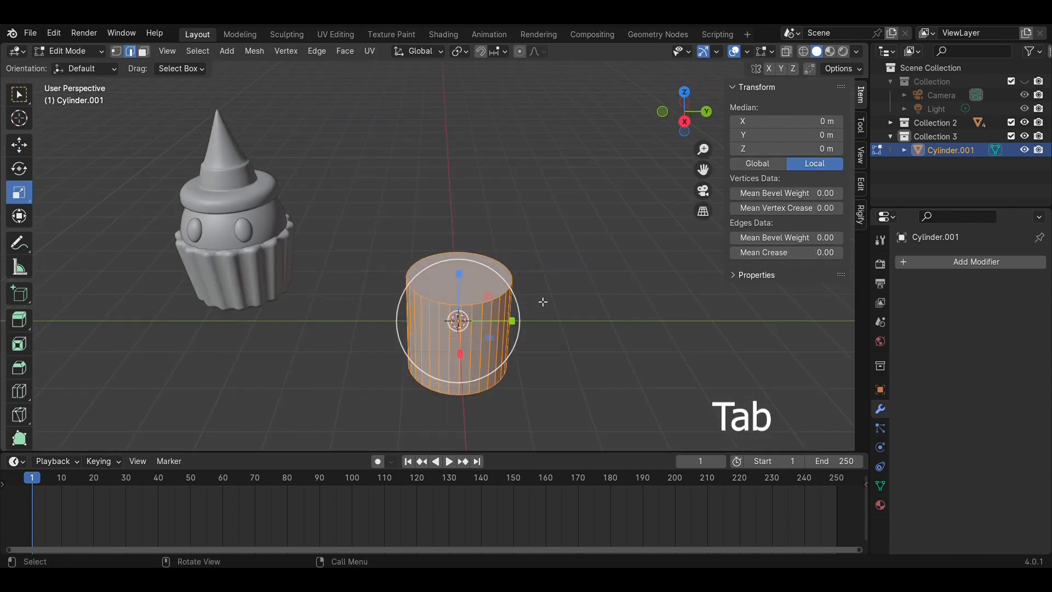
pyautogui.click(610, 303)
pyautogui.keyDown('alt'); pyautogui.click(477, 307); pyautogui.keyUp('alt')
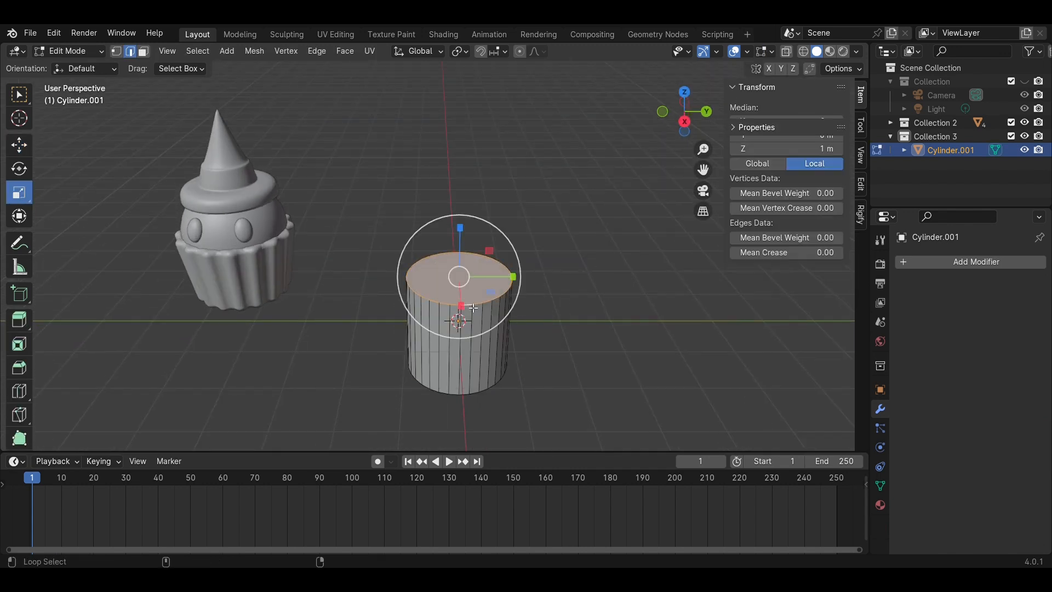
pyautogui.scroll(2, 618, 319)
pyautogui.hotkey('ctrl', 'b')
pyautogui.scroll(3, 665, 359)
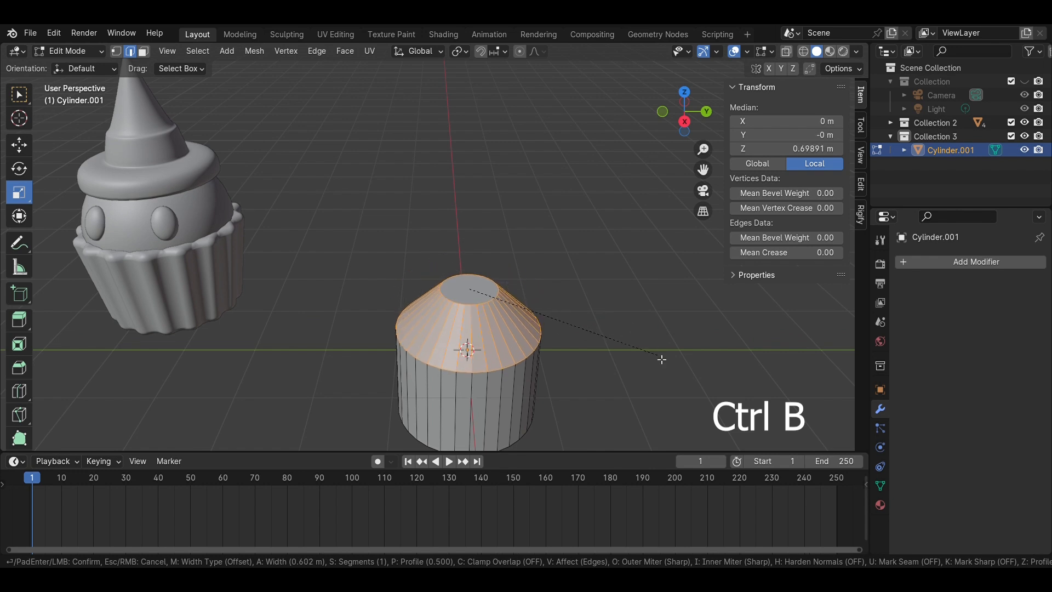
pyautogui.click(668, 384)
pyautogui.click(661, 263)
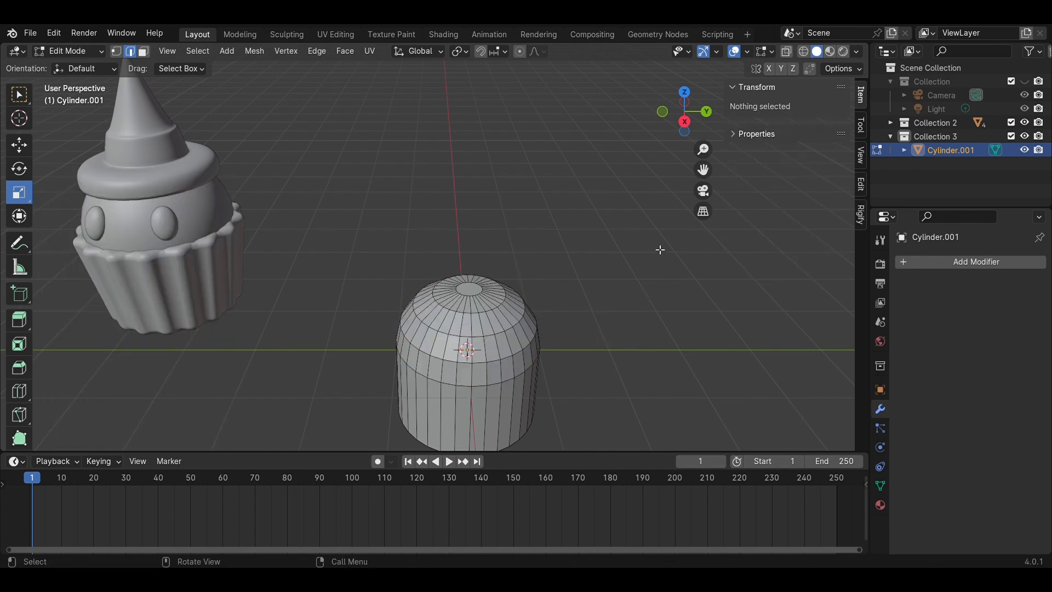
# Inset the cylinder's bottom face by about 0.107 m.
pyautogui.click(686, 126)
pyautogui.keyDown('shift'); pyautogui.moveTo(583, 406); pyautogui.dragTo(582, 218, button='middle'); pyautogui.keyUp('shift')
pyautogui.scroll(2, 582, 219)
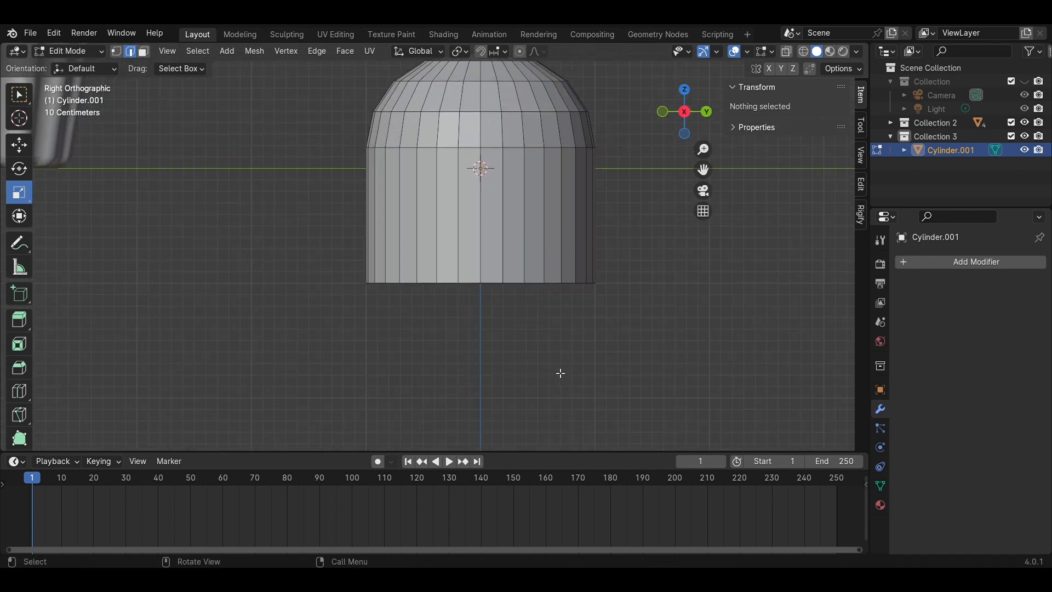
pyautogui.moveTo(559, 371); pyautogui.dragTo(567, 301, button='middle')
pyautogui.press('3')
pyautogui.click(567, 300)
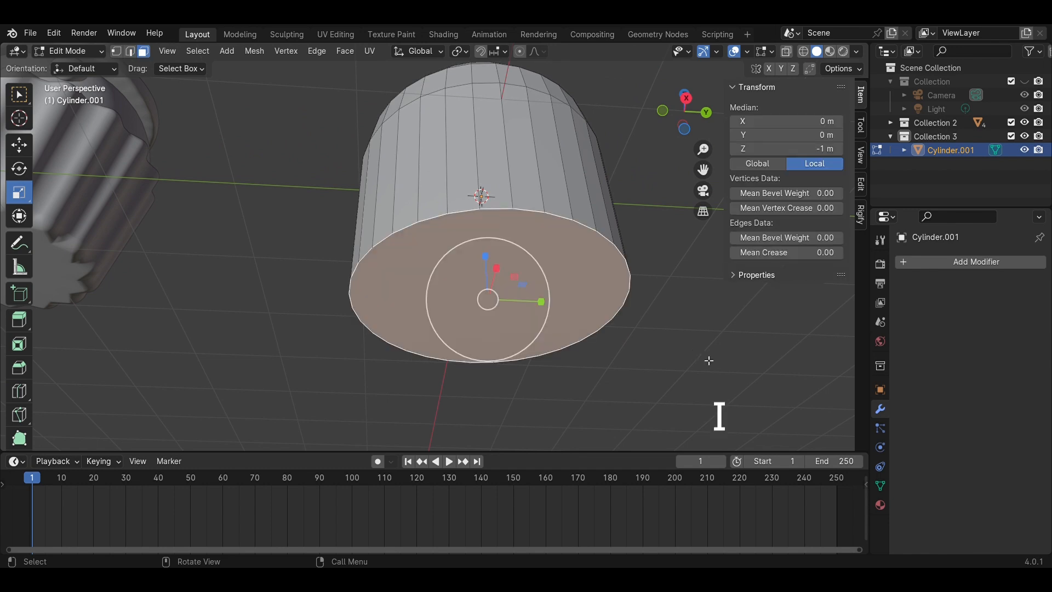
pyautogui.press('i')
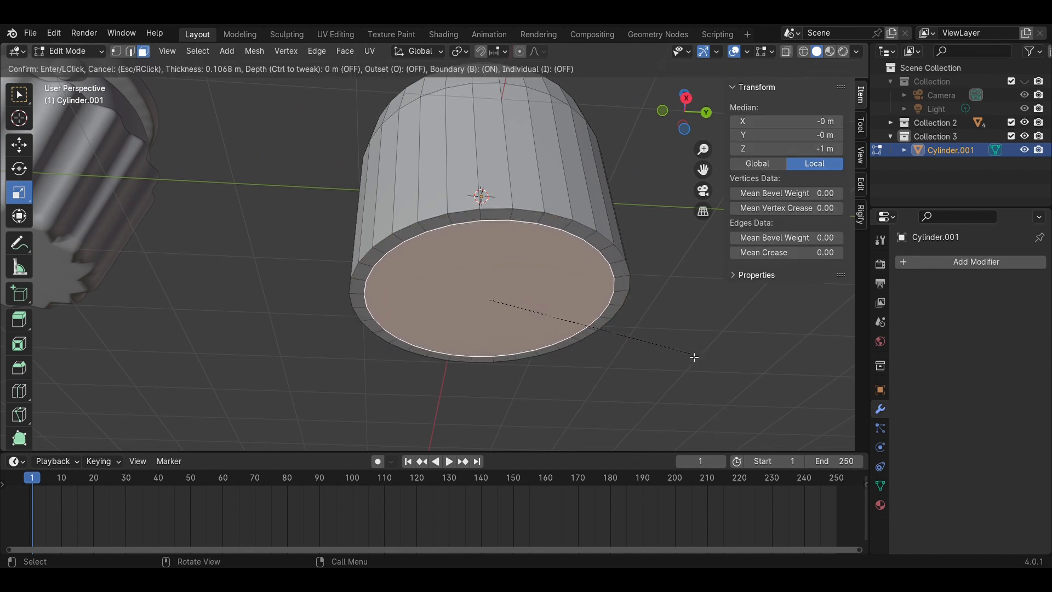
pyautogui.click(694, 357)
# Extrude the inset bottom face upward into the cylinder to hollow it out, leaving a thin outer wall.
pyautogui.moveTo(662, 338); pyautogui.dragTo(634, 372, button='middle')
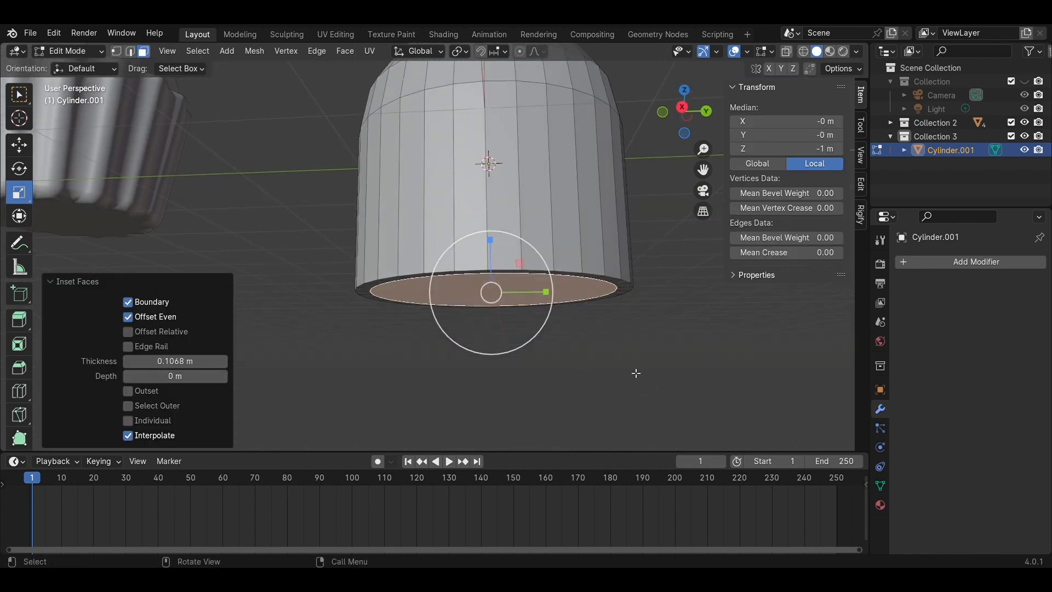
pyautogui.click(682, 108)
pyautogui.press('e')
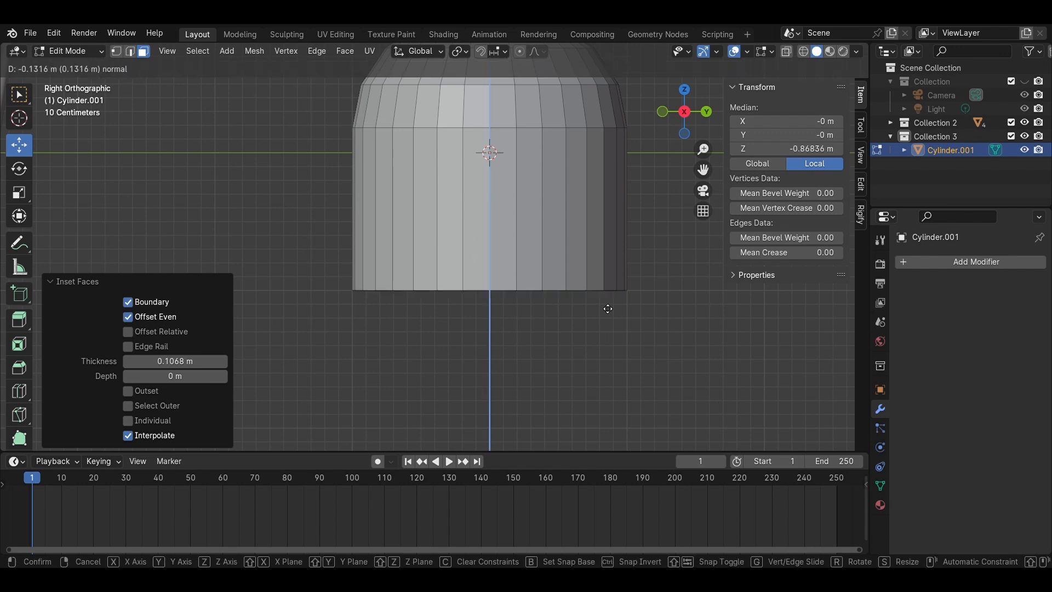
pyautogui.click(612, 287)
pyautogui.click(679, 396)
# Pull neighbouring bottom rim edges on the positive X side straight down to form the first ragged hem point.
pyautogui.moveTo(491, 343); pyautogui.dragTo(522, 232, button='middle')
pyautogui.scroll(2, 571, 277)
pyautogui.click(527, 212)
pyautogui.keyDown('shift'); pyautogui.click(596, 223); pyautogui.keyUp('shift')
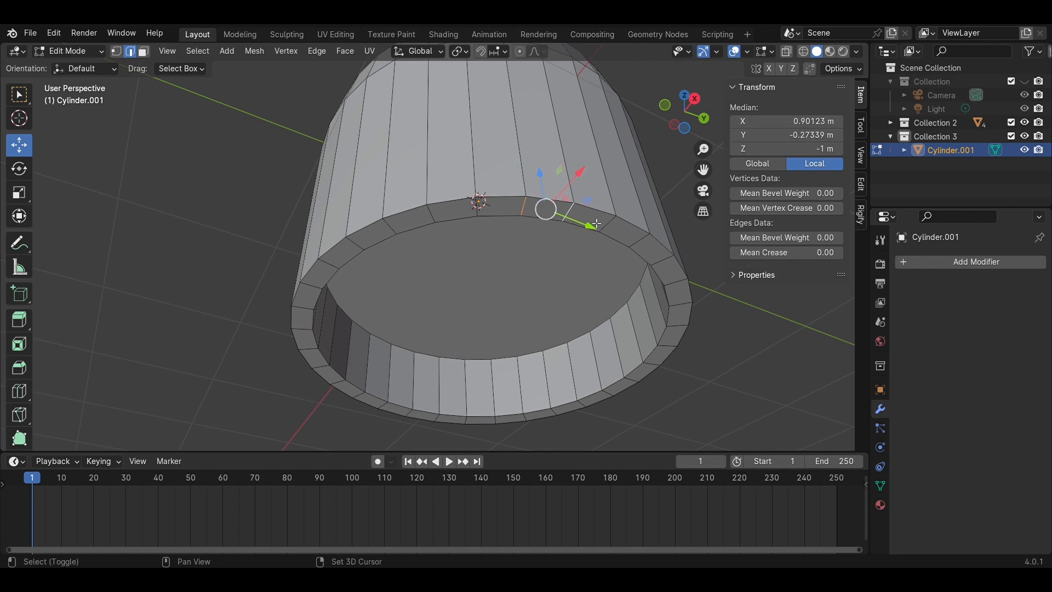
pyautogui.moveTo(602, 231); pyautogui.dragTo(591, 255, button='middle')
pyautogui.moveTo(575, 248); pyautogui.dragTo(563, 327)
# Form a second hem point by lowering the rim edges between the positive X and positive Y sides.
pyautogui.moveTo(668, 345); pyautogui.dragTo(607, 275, button='middle')
pyautogui.click(651, 237)
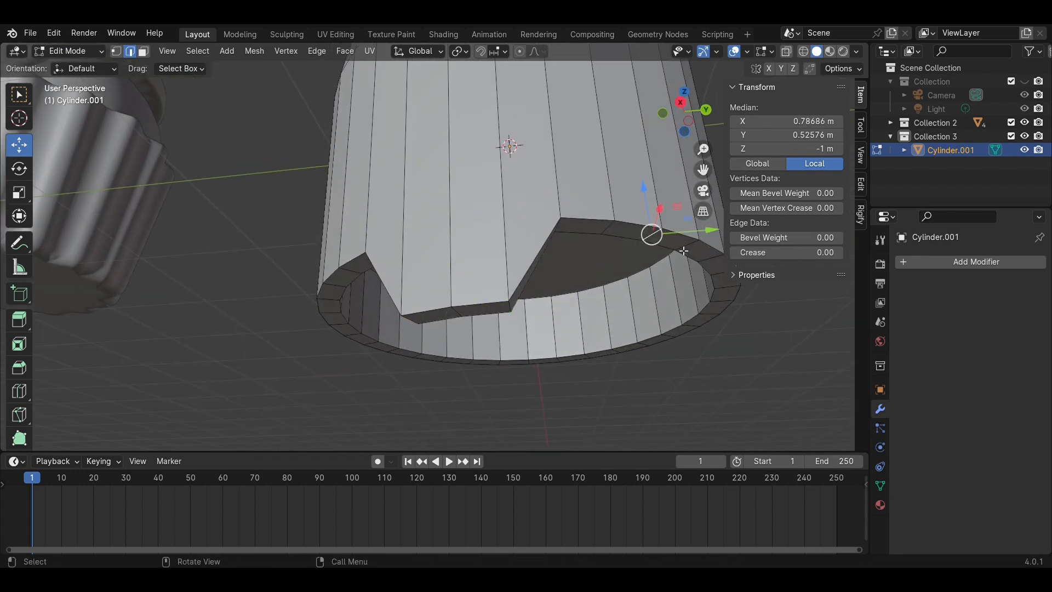
pyautogui.moveTo(679, 257); pyautogui.dragTo(677, 280, button='middle')
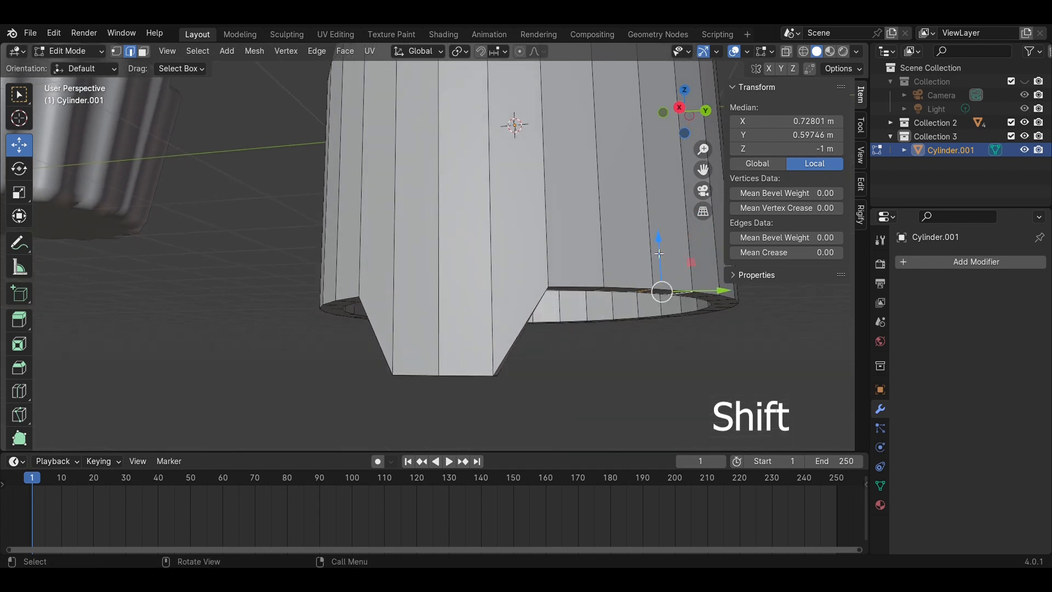
pyautogui.moveTo(660, 253); pyautogui.dragTo(662, 306)
pyautogui.click(774, 378)
# Lower the rim edges on the positive Y side by about 0.447 m to form another hem point.
pyautogui.moveTo(771, 378); pyautogui.dragTo(524, 260, button='middle')
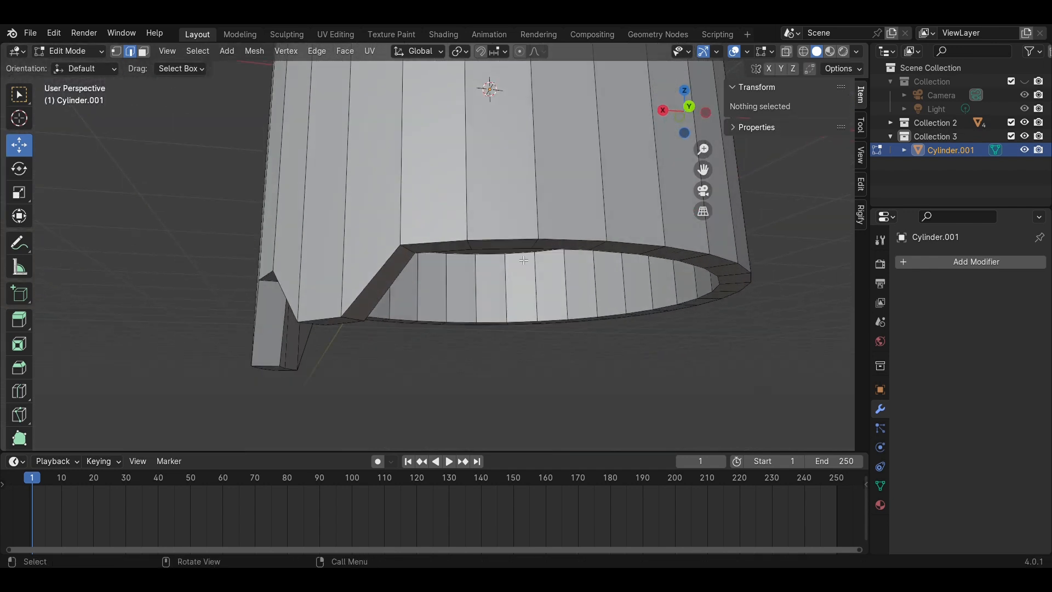
pyautogui.keyDown('shift'); pyautogui.click(539, 247); pyautogui.keyUp('shift')
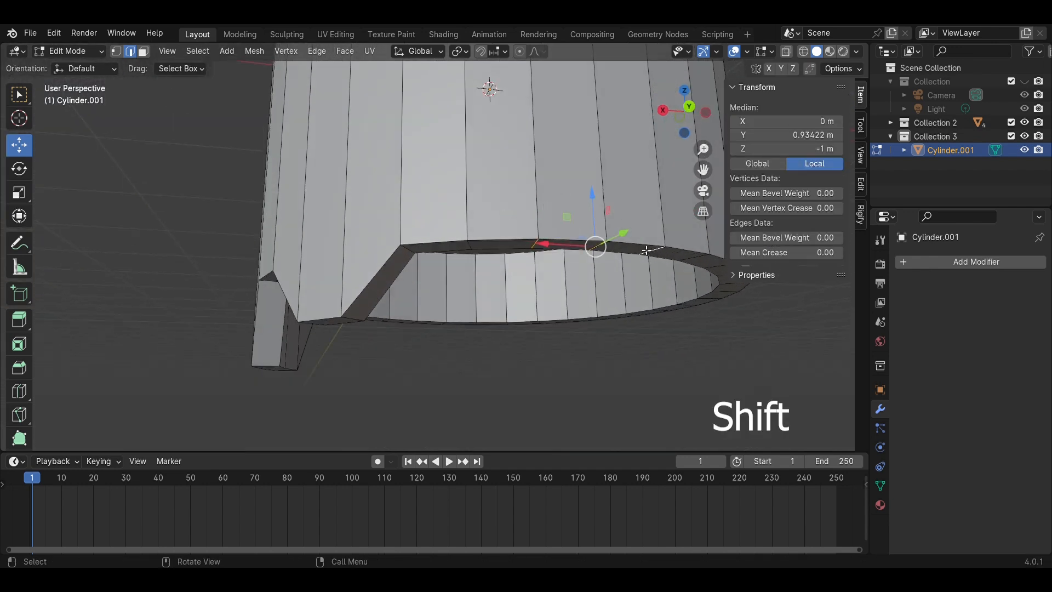
pyautogui.moveTo(596, 203); pyautogui.dragTo(592, 363)
pyautogui.keyDown('shift'); pyautogui.moveTo(706, 378); pyautogui.dragTo(563, 348, button='middle'); pyautogui.keyUp('shift')
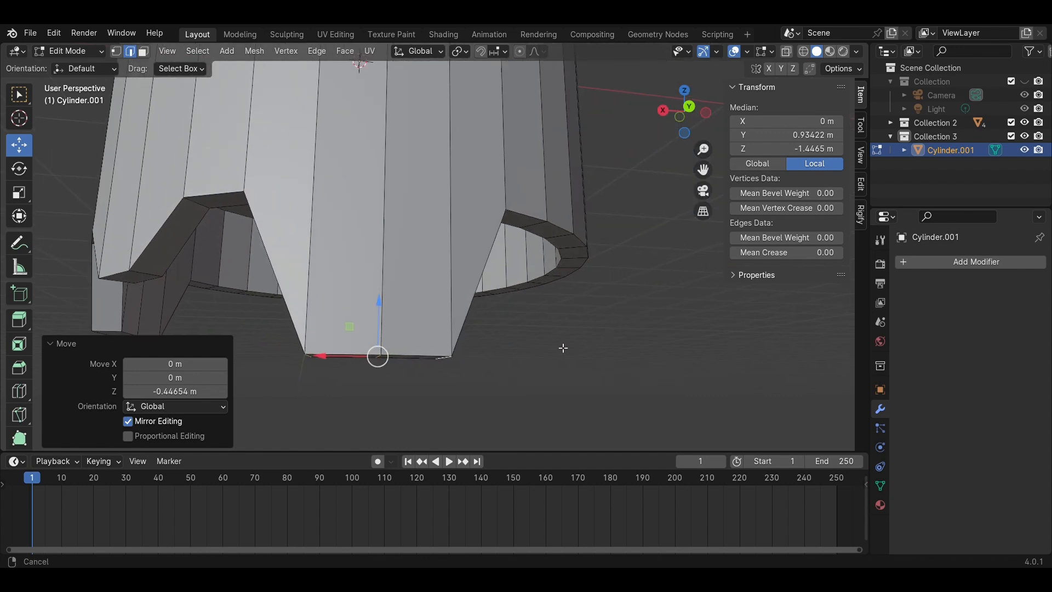
pyautogui.click(683, 367)
# Pull down the rim edges between the positive Y and negative X sides into a shorter hem point.
pyautogui.moveTo(683, 366); pyautogui.dragTo(350, 215, button='middle')
pyautogui.click(337, 188)
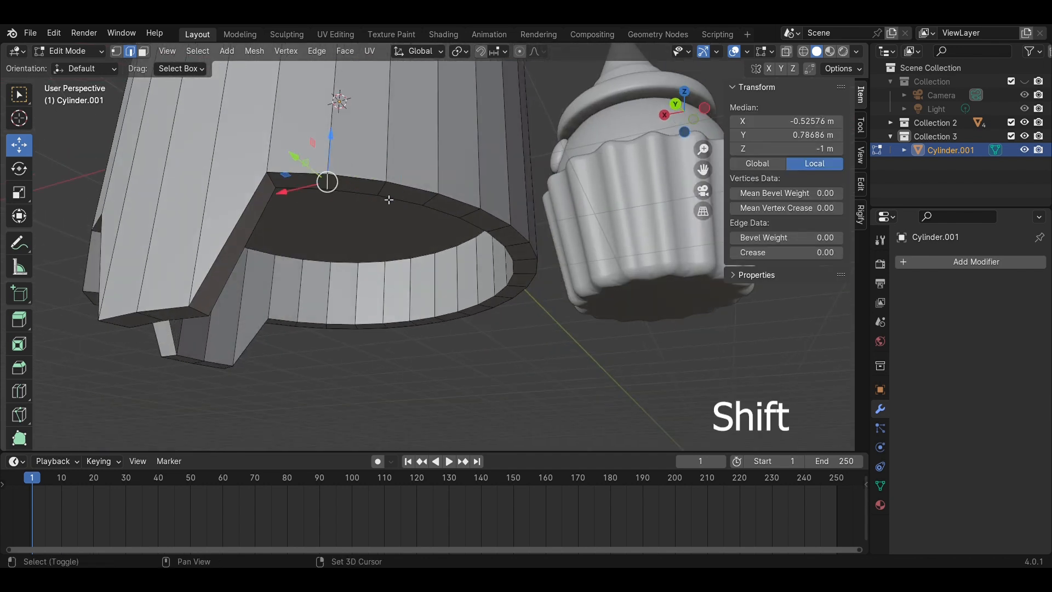
pyautogui.moveTo(357, 147); pyautogui.dragTo(366, 221)
pyautogui.click(563, 347)
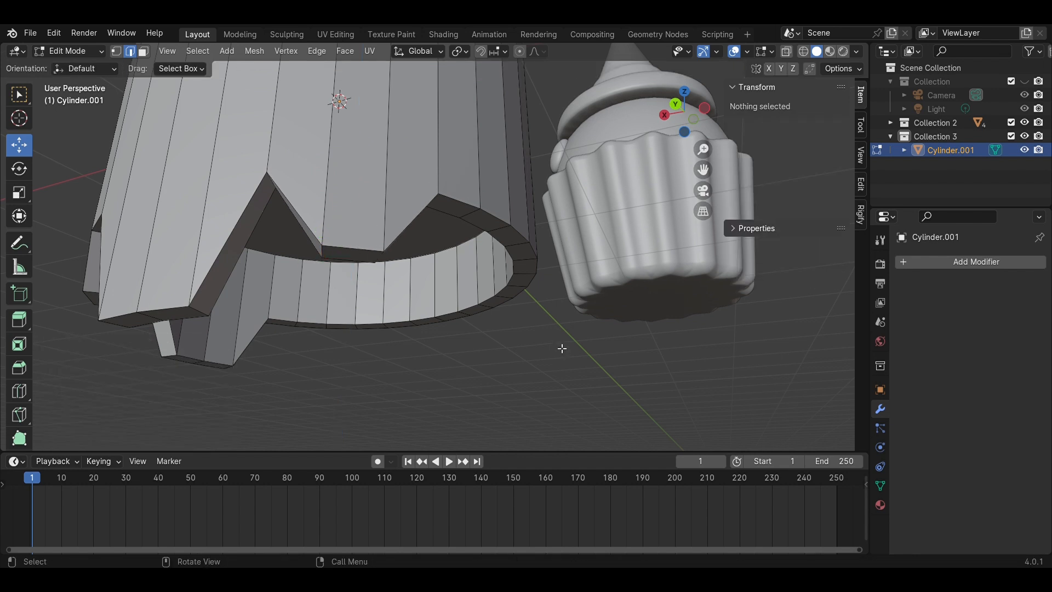
# Select the adjacent rim edges on the negative X side and pull them down into a hem point.
pyautogui.moveTo(563, 347); pyautogui.dragTo(401, 328, button='middle')
pyautogui.moveTo(324, 270); pyautogui.dragTo(326, 215, button='middle')
pyautogui.keyDown('shift'); pyautogui.click(311, 204); pyautogui.keyUp('shift')
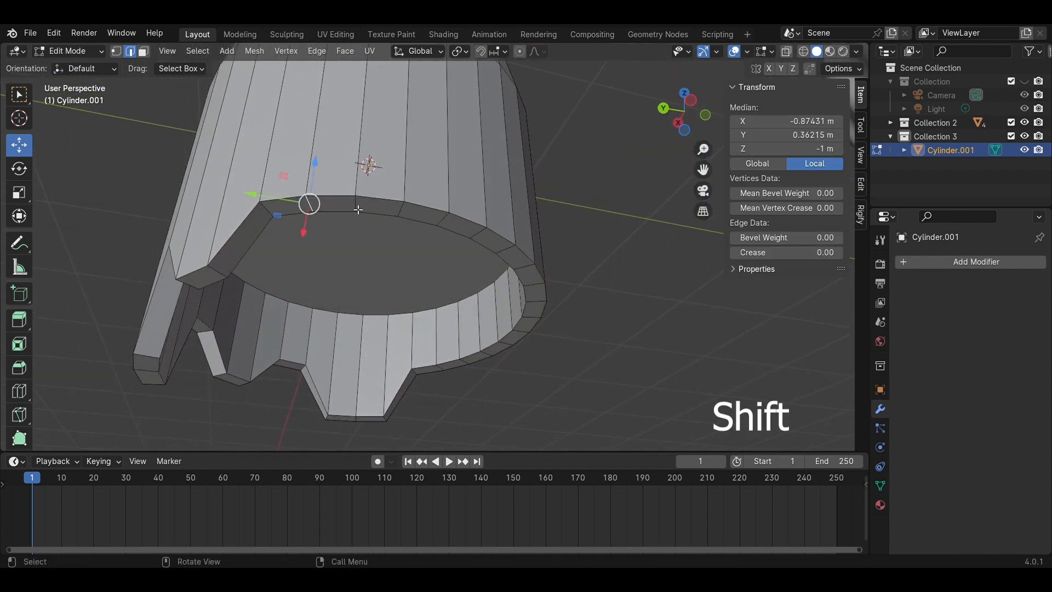
pyautogui.keyDown('shift'); pyautogui.click(360, 210); pyautogui.keyUp('shift')
pyautogui.moveTo(414, 243); pyautogui.dragTo(411, 298, button='middle')
pyautogui.moveTo(358, 261); pyautogui.dragTo(356, 396)
pyautogui.click(485, 374)
# Form two hem points between the negative X and negative Y sides, lowering the second by about 0.621 m.
pyautogui.moveTo(485, 373); pyautogui.dragTo(338, 274, button='middle')
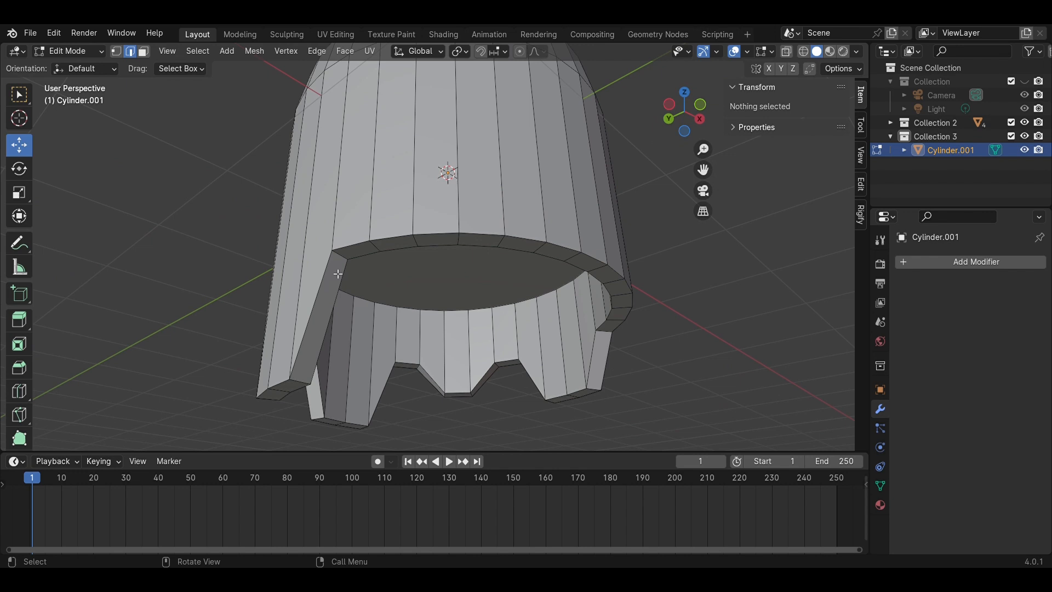
pyautogui.keyDown('shift'); pyautogui.click(390, 246); pyautogui.keyUp('shift')
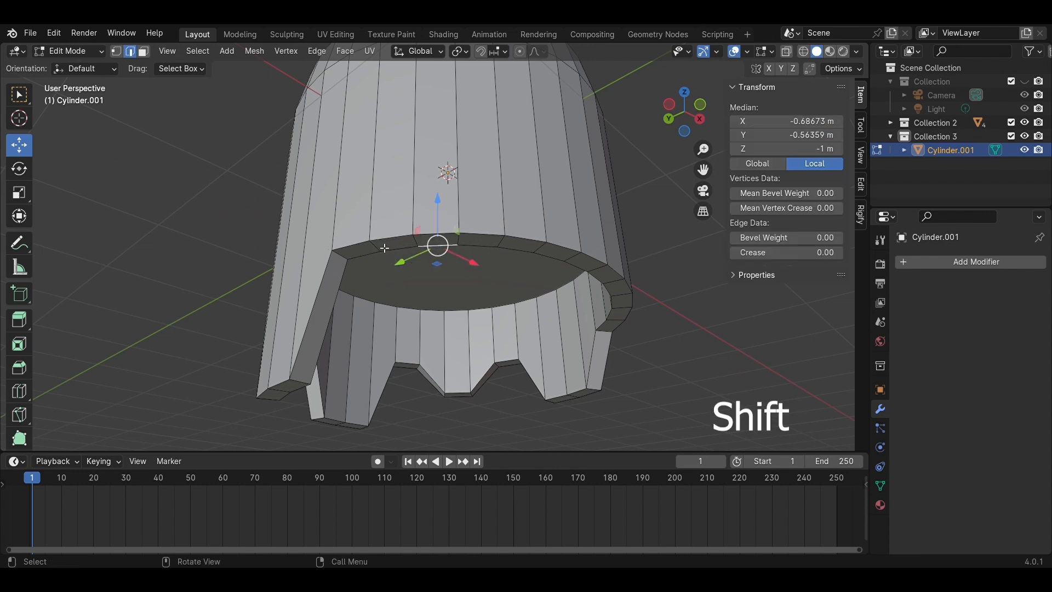
pyautogui.keyDown('shift'); pyautogui.click(413, 239); pyautogui.keyUp('shift')
pyautogui.moveTo(396, 202); pyautogui.dragTo(399, 262)
pyautogui.click(499, 243)
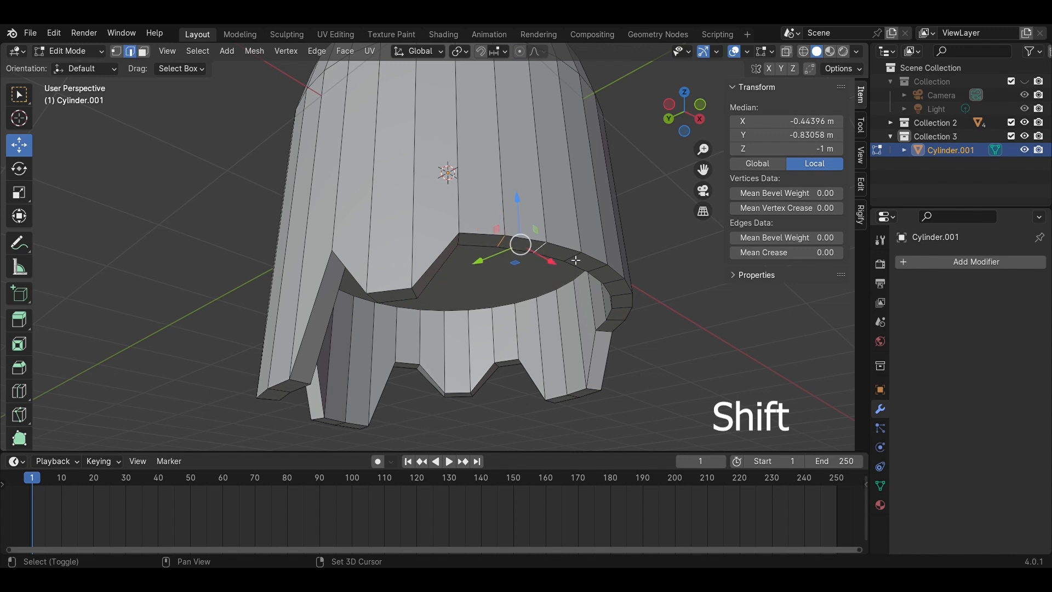
pyautogui.moveTo(521, 220); pyautogui.dragTo(513, 366)
# Lower the neighbouring rim edges on the negative Y side by about 0.355 m to form a wide hem point.
pyautogui.moveTo(570, 221); pyautogui.dragTo(485, 212, button='middle')
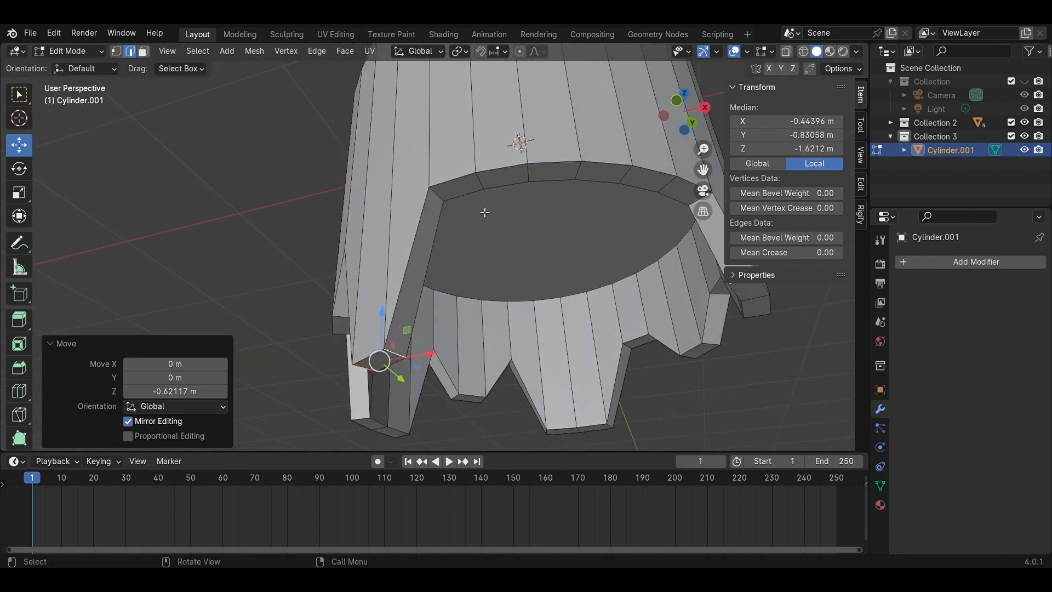
pyautogui.click(552, 183)
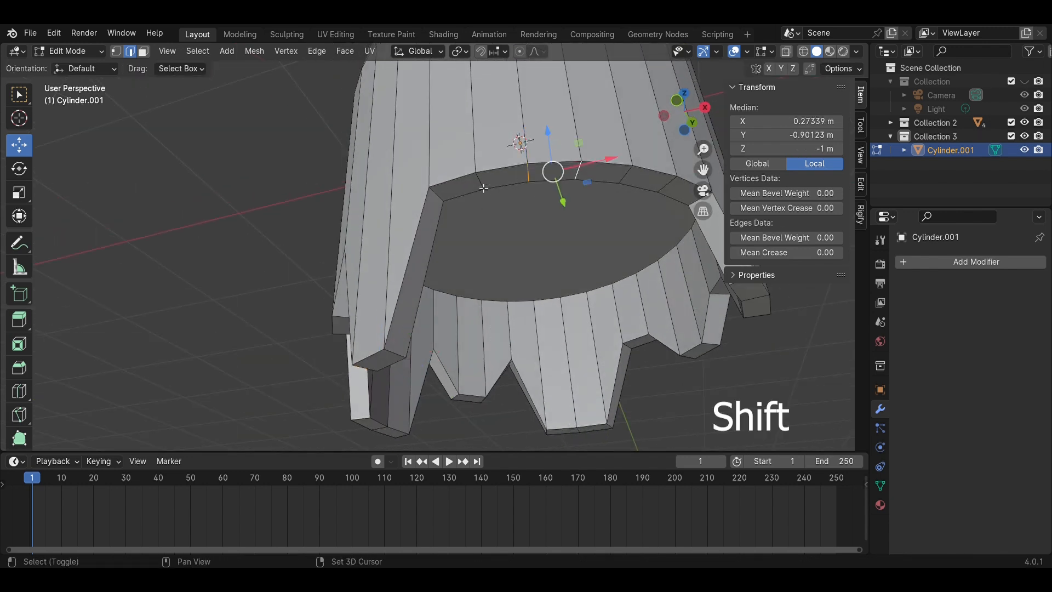
pyautogui.moveTo(538, 184); pyautogui.dragTo(546, 241, button='middle')
pyautogui.moveTo(545, 210); pyautogui.dragTo(547, 310)
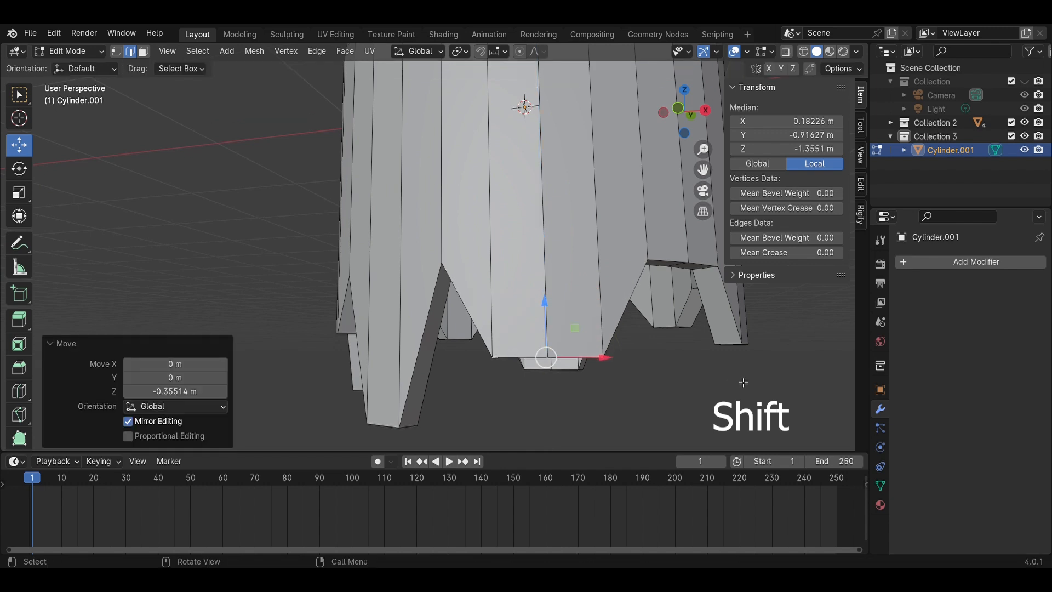
# Pull the single rim edge between the positive X and negative Y sides down to a point, completing the hem, and leave Edit Mode.
pyautogui.moveTo(741, 381); pyautogui.dragTo(623, 302, button='middle')
pyautogui.click(491, 144)
pyautogui.moveTo(491, 145); pyautogui.dragTo(540, 254, button='middle')
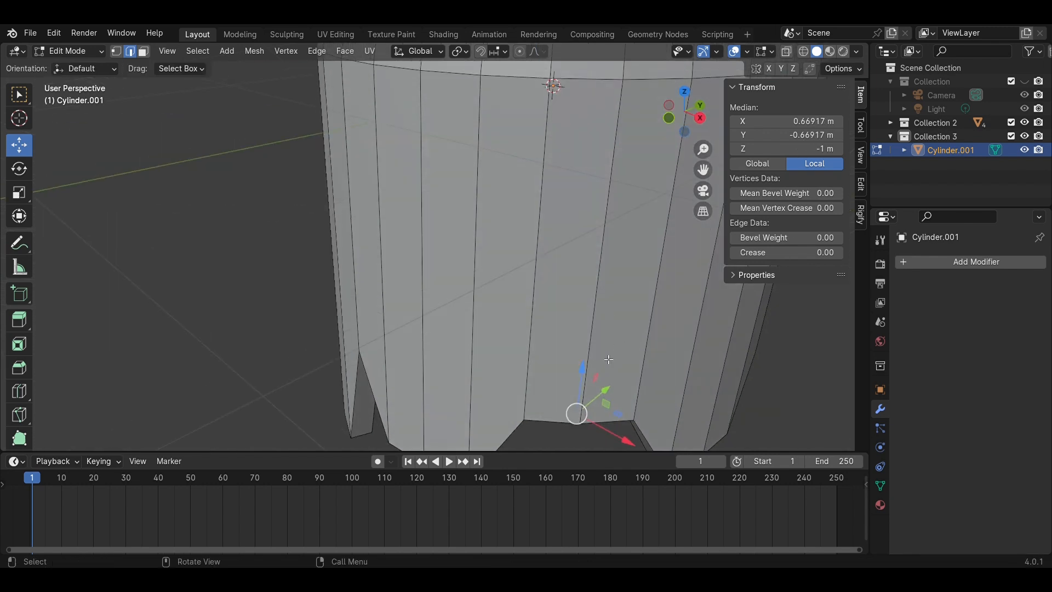
pyautogui.moveTo(583, 371); pyautogui.dragTo(578, 460)
pyautogui.scroll(-5, 568, 421)
pyautogui.moveTo(665, 390); pyautogui.dragTo(593, 356, button='middle')
pyautogui.click(681, 330)
pyautogui.moveTo(680, 329); pyautogui.dragTo(643, 338, button='middle')
pyautogui.press('Tab')
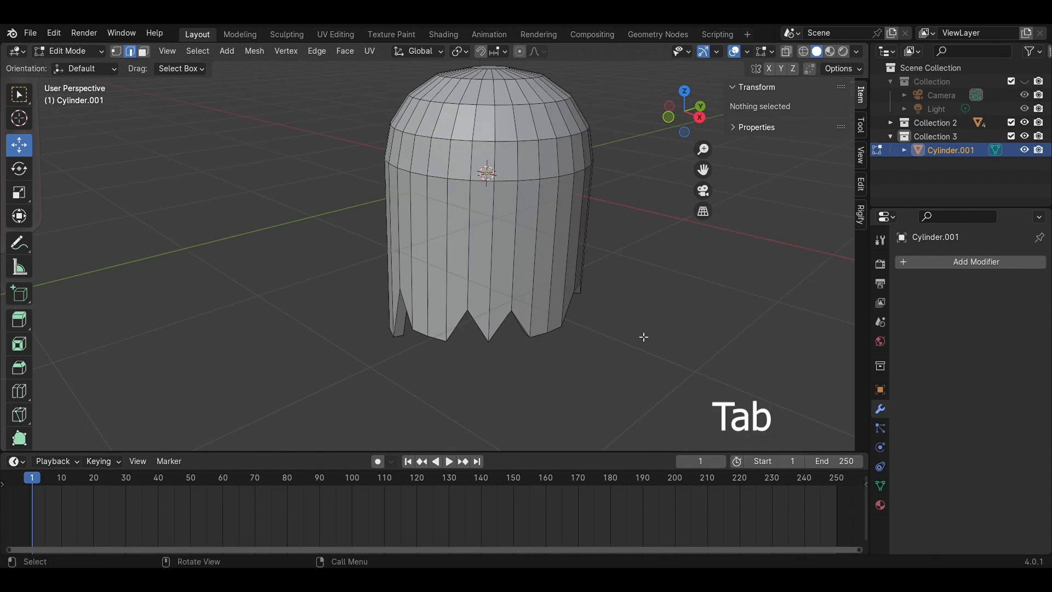
# Add Bevel and Subdivision Surface modifiers to the ghost body, placing Subdivision above Bevel in the stack.
pyautogui.click(956, 262)
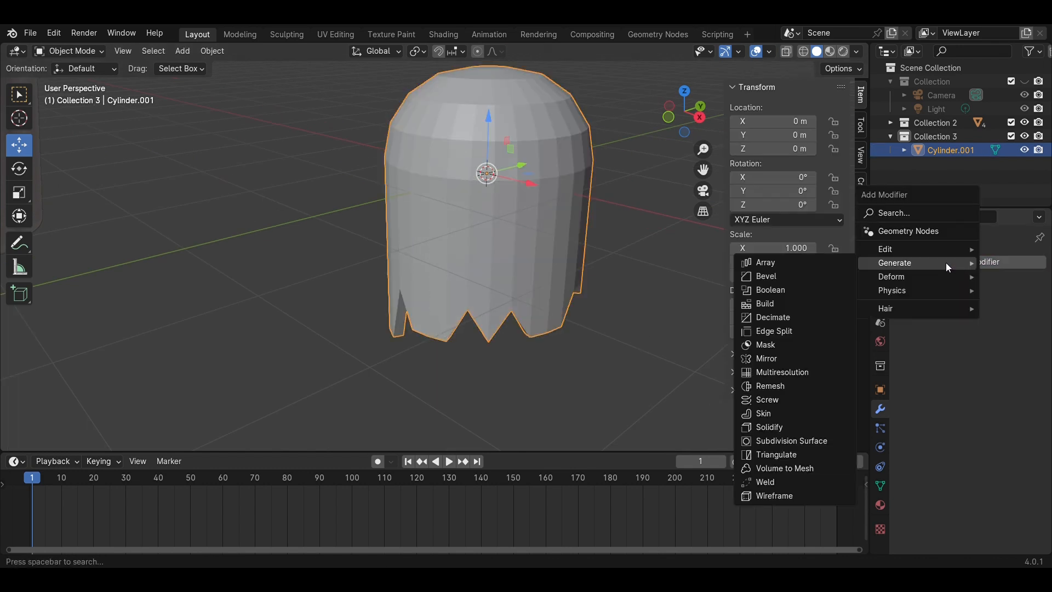
pyautogui.click(803, 276)
pyautogui.click(988, 262)
pyautogui.moveTo(988, 262)
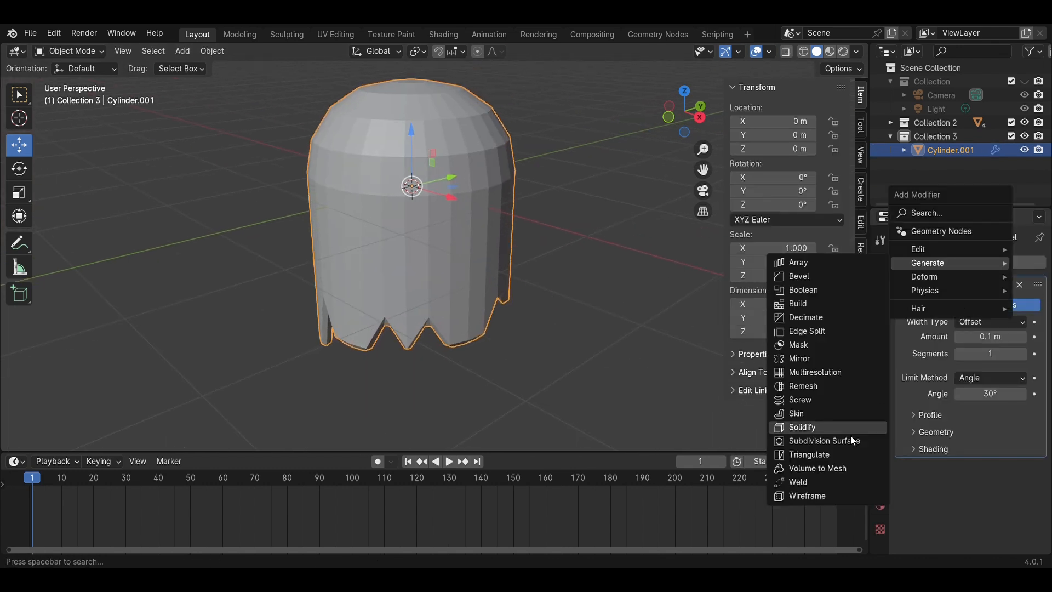
pyautogui.click(840, 439)
pyautogui.moveTo(1037, 471); pyautogui.dragTo(979, 288)
# Set the viewport subdivision level to 2 and the Bevel modifier to 0.5 m with 10 segments.
pyautogui.scroll(3, 581, 269)
pyautogui.moveTo(585, 260); pyautogui.dragTo(711, 276, button='middle')
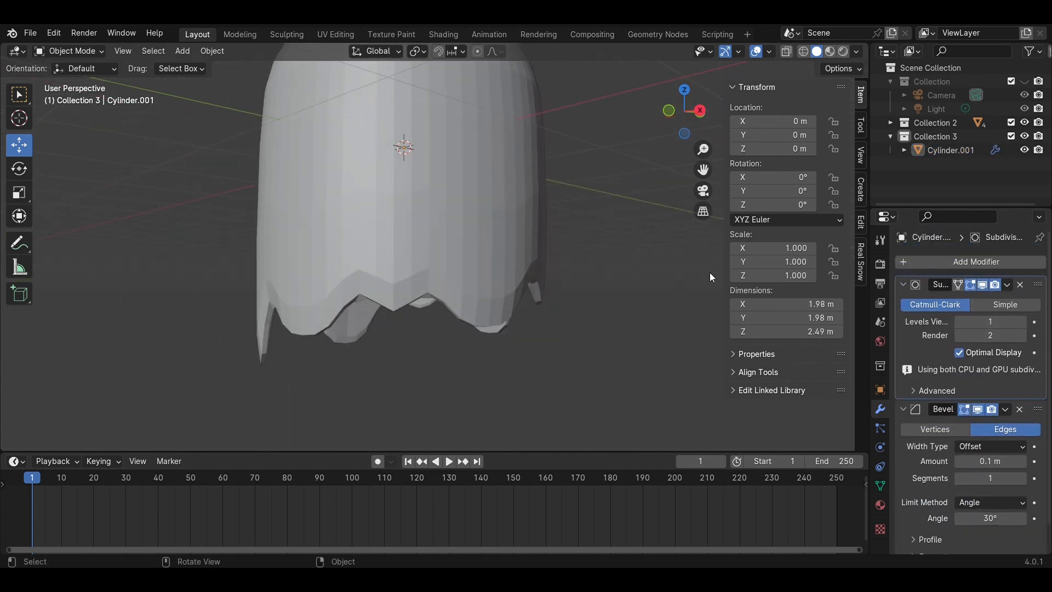
pyautogui.click(1025, 326)
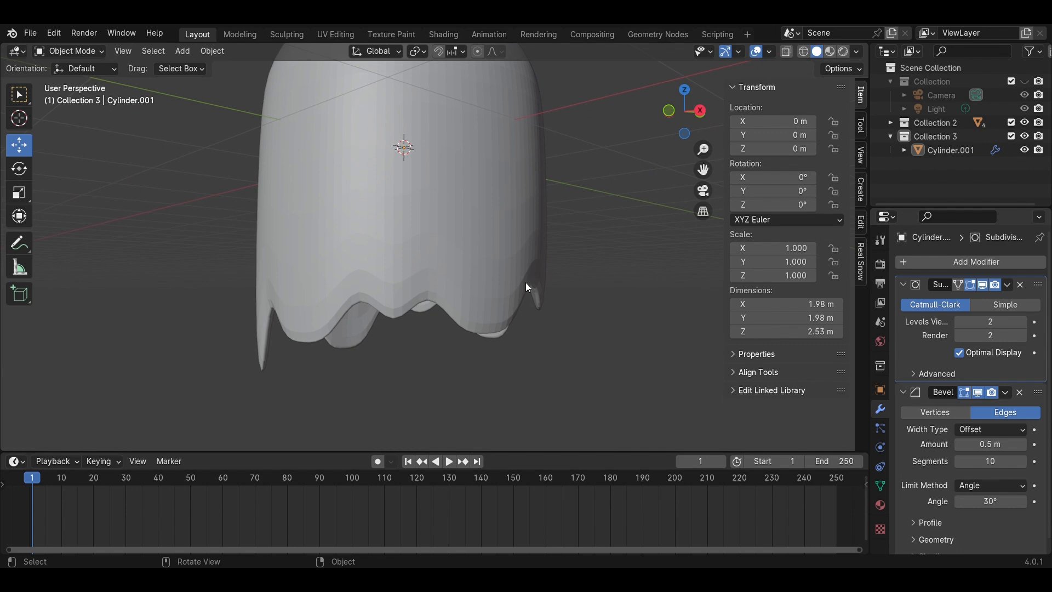
# In Edit Mode, adjust the hem points on the positive X side, lowering the one toward positive Y by about 0.247 m.
pyautogui.moveTo(528, 287); pyautogui.dragTo(471, 247, button='middle')
pyautogui.click(505, 180)
pyautogui.press('Tab')
pyautogui.scroll(3, 470, 242)
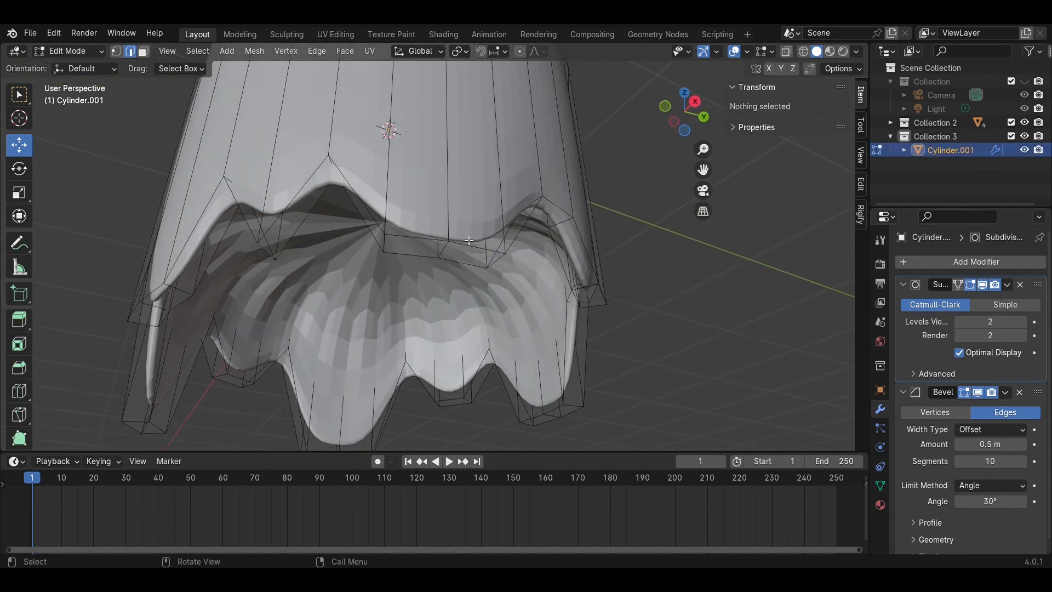
pyautogui.click(449, 250)
pyautogui.moveTo(450, 213); pyautogui.dragTo(625, 337)
pyautogui.click(648, 333)
pyautogui.moveTo(548, 296); pyautogui.dragTo(414, 341, button='middle')
pyautogui.moveTo(413, 348); pyautogui.dragTo(415, 414)
# Lengthen the narrow hem point between positive X and negative Y by moving its edge down about 0.559 m.
pyautogui.moveTo(534, 373); pyautogui.dragTo(603, 370, button='middle')
pyautogui.scroll(-4, 558, 368)
pyautogui.moveTo(360, 332); pyautogui.dragTo(482, 268, button='middle')
pyautogui.scroll(3, 426, 301)
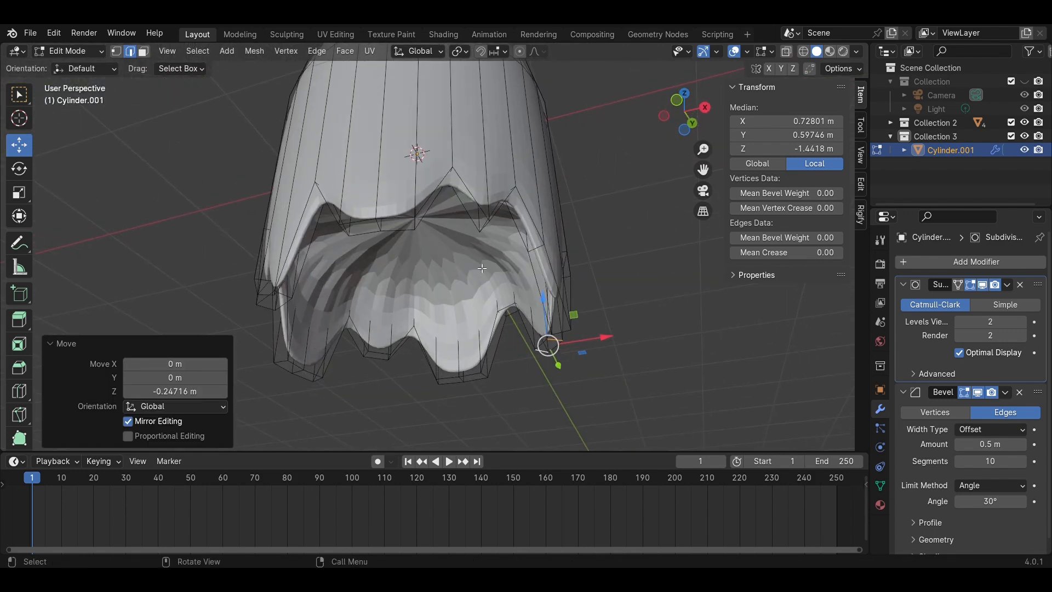
pyautogui.click(487, 230)
pyautogui.moveTo(487, 231); pyautogui.dragTo(482, 329, button='middle')
pyautogui.moveTo(472, 362); pyautogui.dragTo(472, 454)
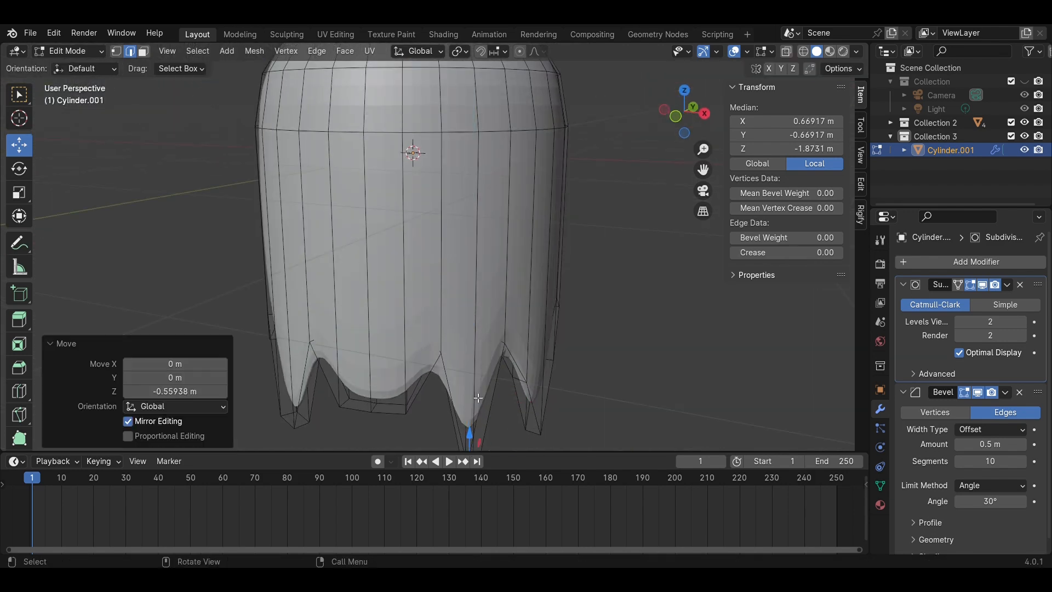
# Pull the edges of another hem point further down to vary the ragged hem, and return to Object Mode.
pyautogui.keyDown('shift'); pyautogui.moveTo(468, 413); pyautogui.dragTo(552, 281, button='middle'); pyautogui.keyUp('shift')
pyautogui.click(462, 331)
pyautogui.moveTo(463, 331); pyautogui.dragTo(489, 258, button='middle')
pyautogui.click(498, 185)
pyautogui.moveTo(489, 258); pyautogui.dragTo(489, 378)
pyautogui.click(602, 382)
pyautogui.press('Tab')
pyautogui.scroll(-5, 511, 363)
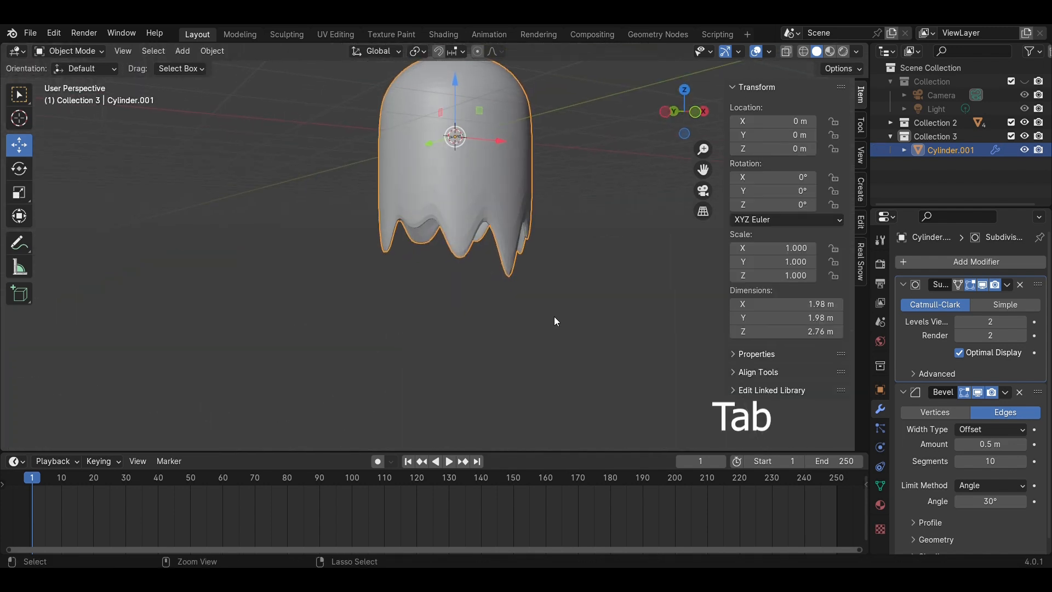
# Save the file and apply smooth shading to the ghost body.
pyautogui.hotkey('ctrl', 's')
pyautogui.scroll(-2, 457, 188)
pyautogui.rightClick(457, 187)
pyautogui.click(457, 186)
pyautogui.click(623, 242)
# Move the ghost body up about 2.70 m in Z and about 3.36 m in positive Y, clear of the world centre.
pyautogui.moveTo(623, 243); pyautogui.dragTo(491, 265, button='middle')
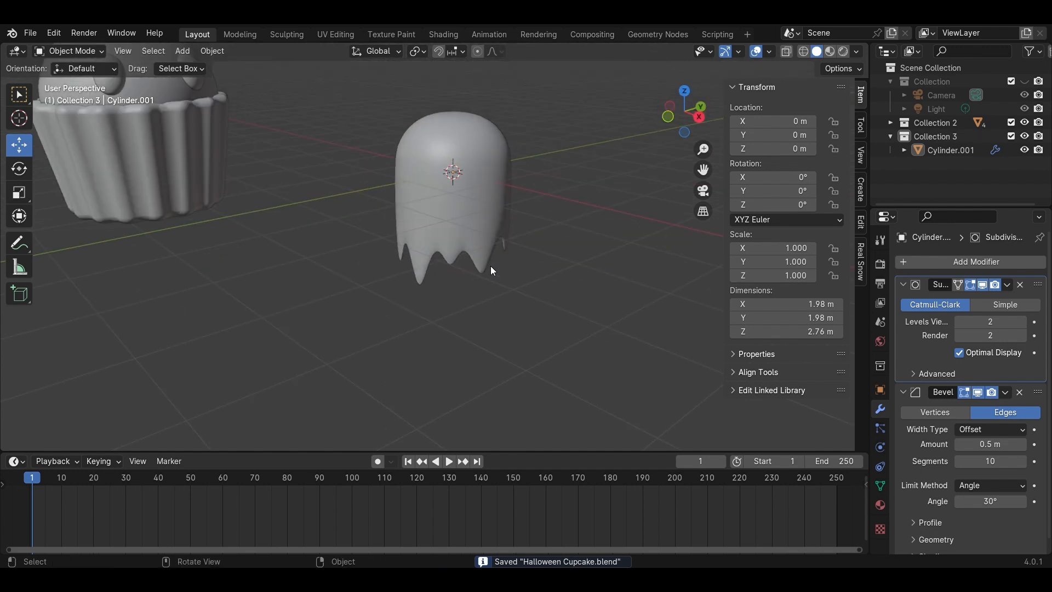
pyautogui.scroll(4, 540, 248)
pyautogui.scroll(-4, 541, 248)
pyautogui.scroll(3, 540, 248)
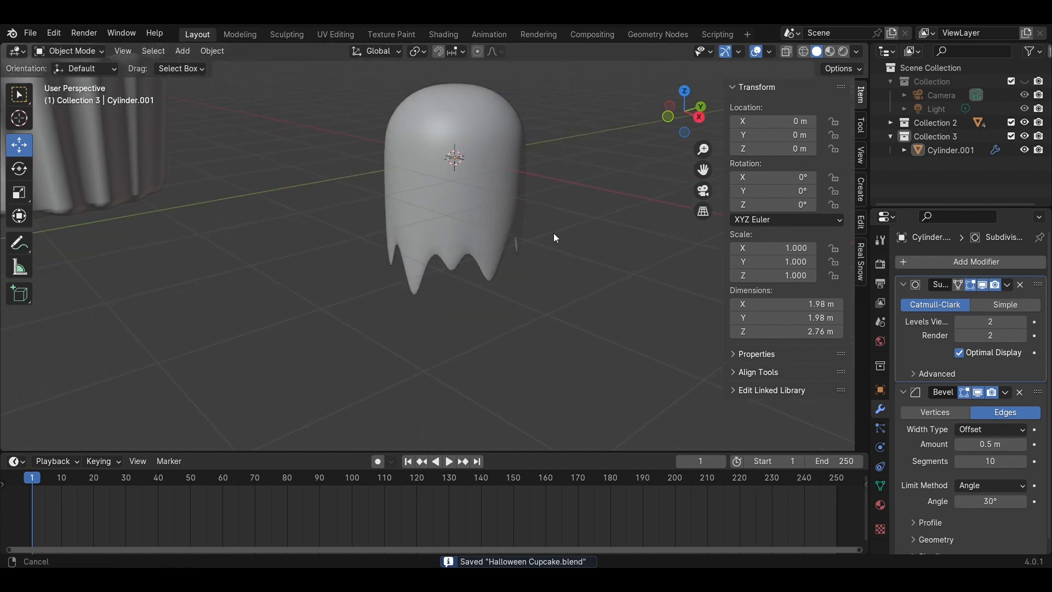
pyautogui.moveTo(553, 232); pyautogui.dragTo(515, 276, button='middle')
pyautogui.scroll(-3, 573, 291)
pyautogui.click(475, 262)
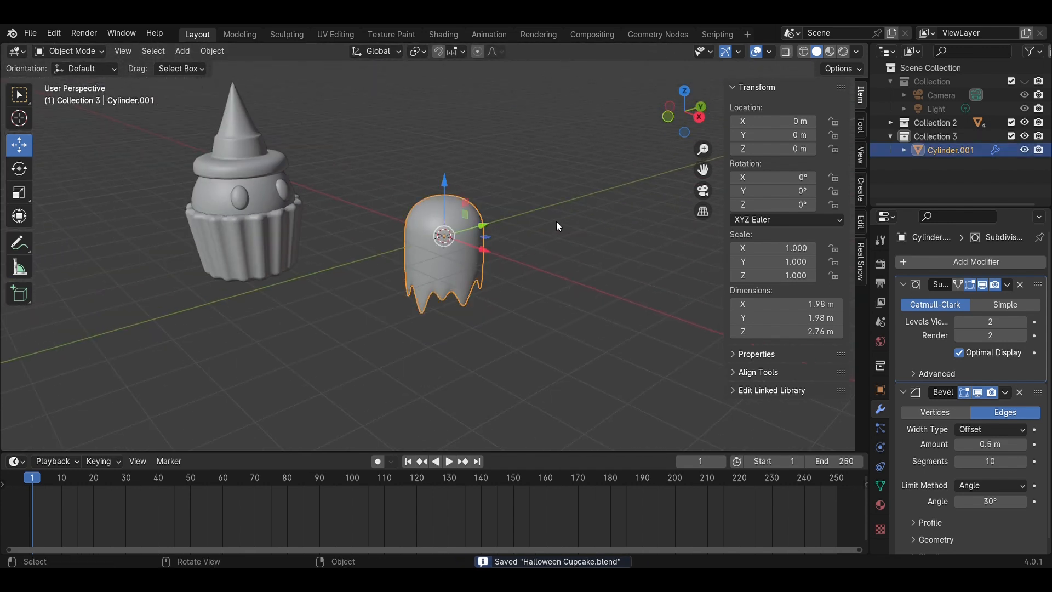
pyautogui.click(700, 117)
pyautogui.moveTo(429, 173); pyautogui.dragTo(431, 70)
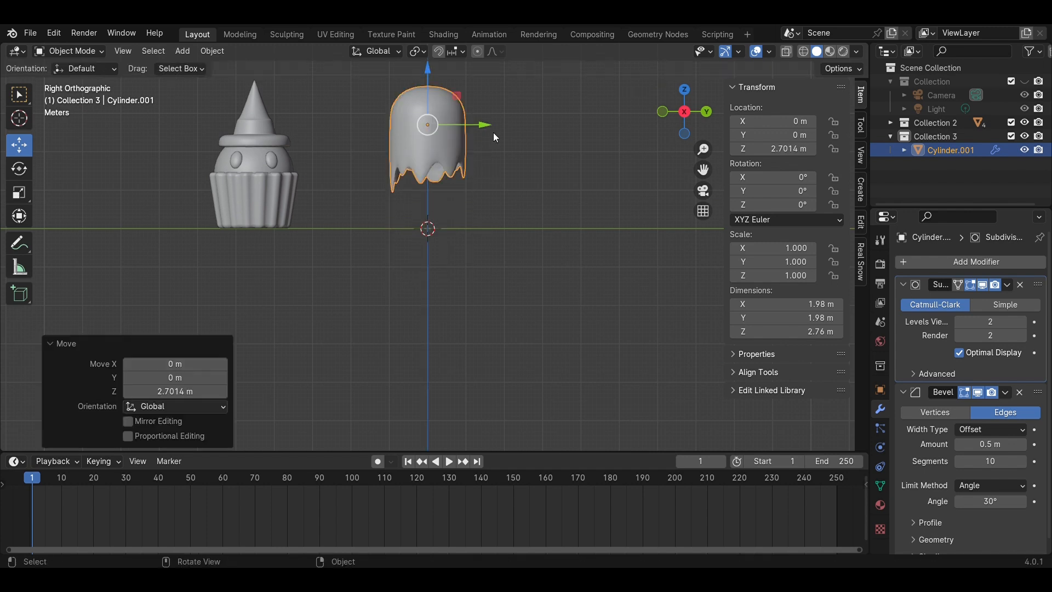
pyautogui.moveTo(494, 130); pyautogui.dragTo(629, 138)
# Reapply smooth shading to the ghost body, deselect it and save the file.
pyautogui.rightClick(566, 148)
pyautogui.click(566, 148)
pyautogui.click(626, 219)
pyautogui.hotkey('ctrl', 's')
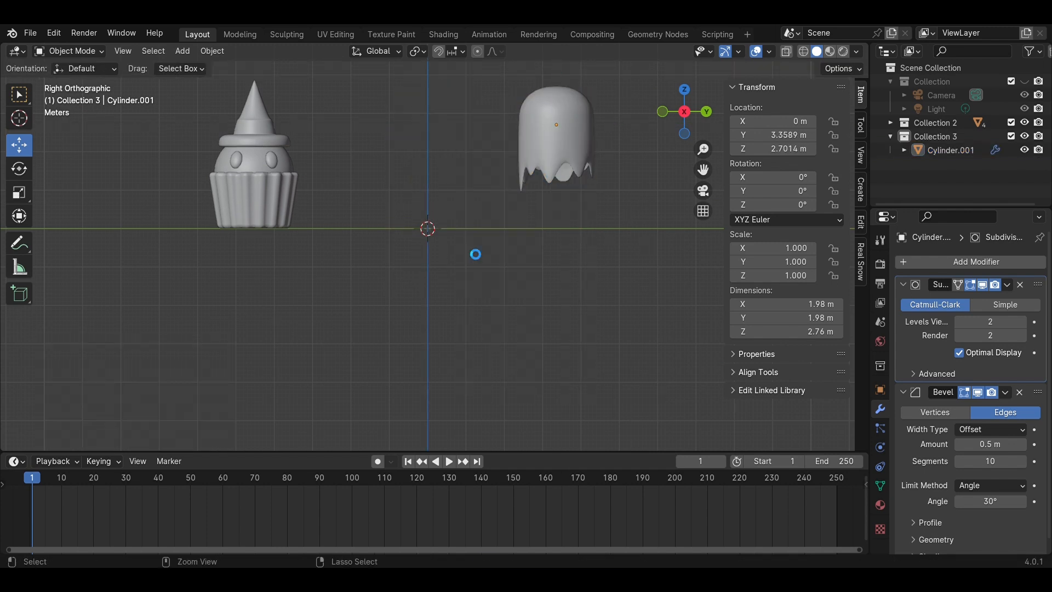
# Duplicate the cupcake's pleated wrapper and place the copy about 4.545 m along positive Y, near the world centre.
pyautogui.click(283, 209)
pyautogui.hotkey('shift', 'd')
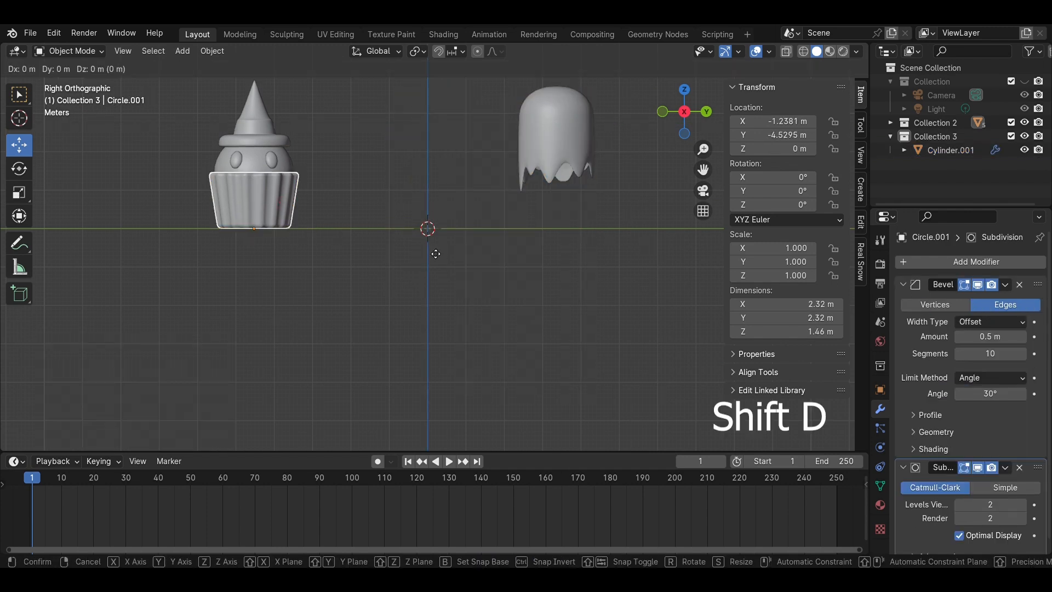
pyautogui.press('y')
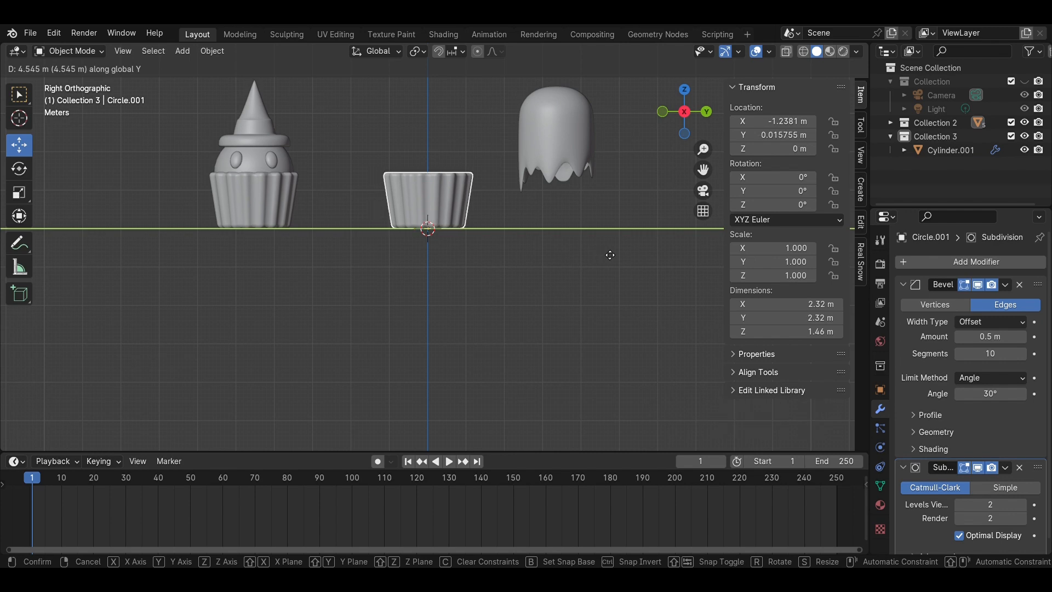
pyautogui.click(611, 253)
pyautogui.scroll(2, 482, 217)
pyautogui.click(507, 241)
pyautogui.keyDown('shift'); pyautogui.moveTo(442, 218); pyautogui.dragTo(467, 349, button='middle'); pyautogui.keyUp('shift')
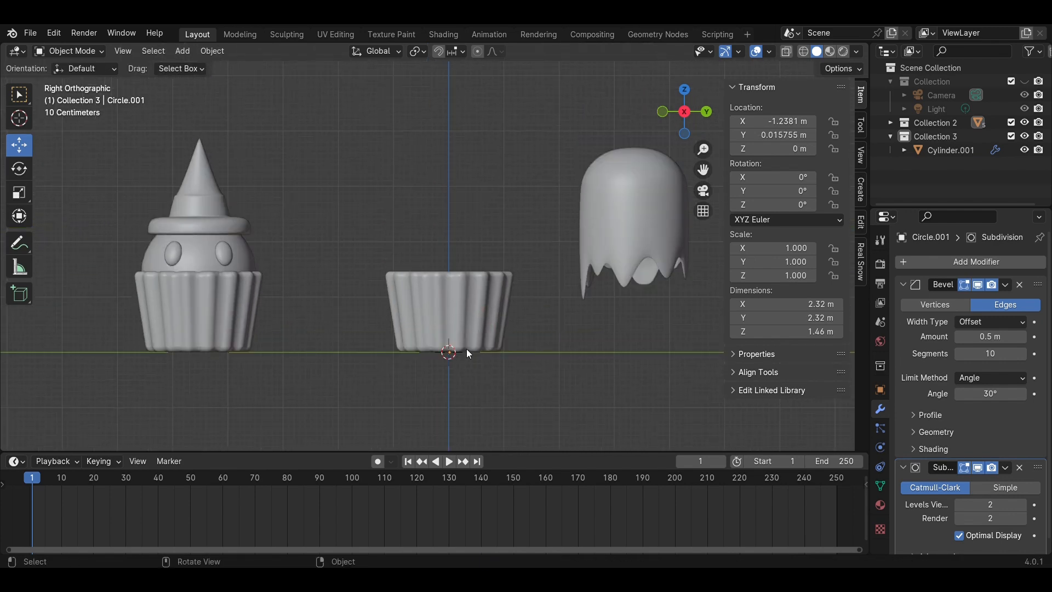
# Add a cylinder, flatten it to about 0.132 in Z and seat it centred on top of the wrapper copy, about 1.519 m up.
pyautogui.moveTo(627, 251); pyautogui.dragTo(503, 297, button='middle')
pyautogui.hotkey('shift', 'a')
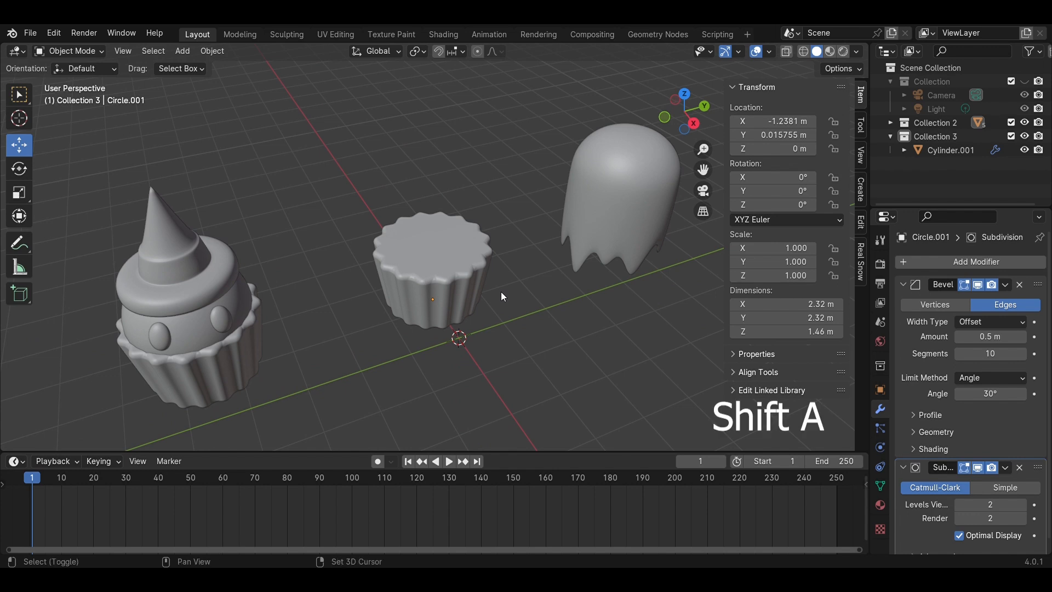
pyautogui.moveTo(501, 292)
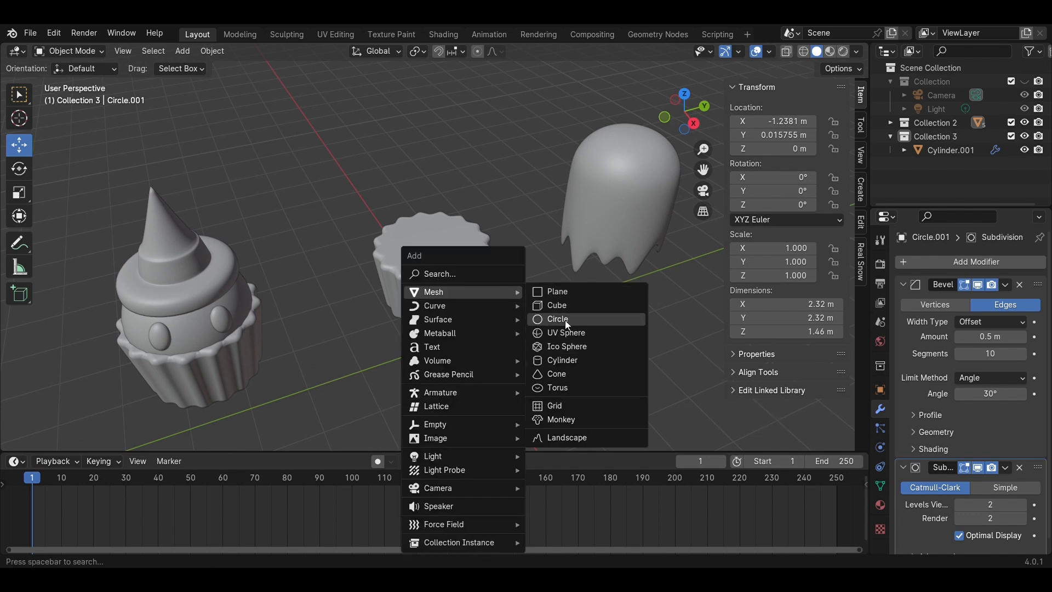
pyautogui.click(562, 364)
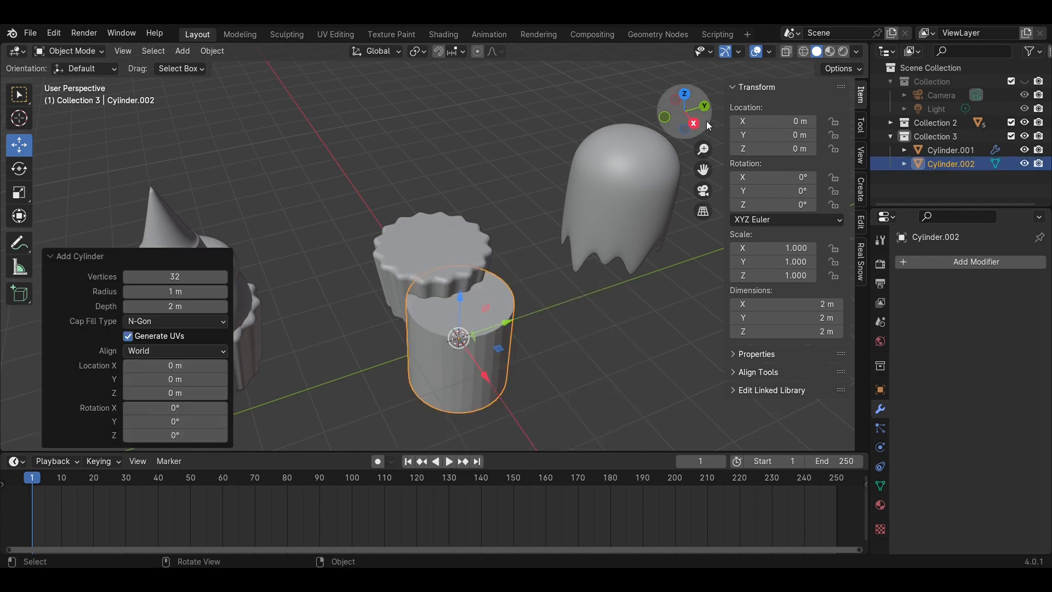
pyautogui.click(707, 125)
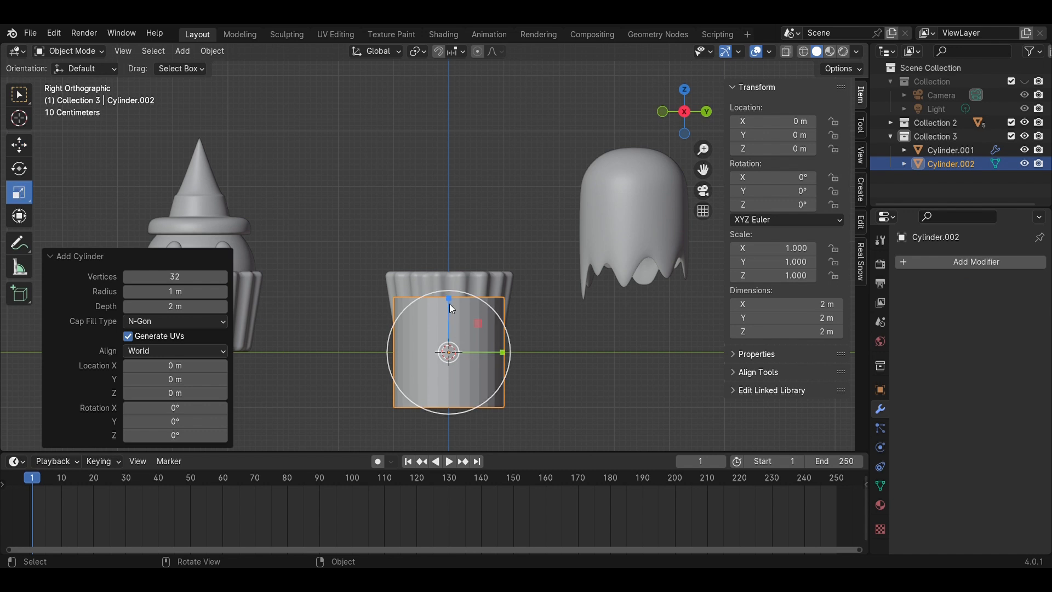
pyautogui.moveTo(448, 295); pyautogui.dragTo(446, 240)
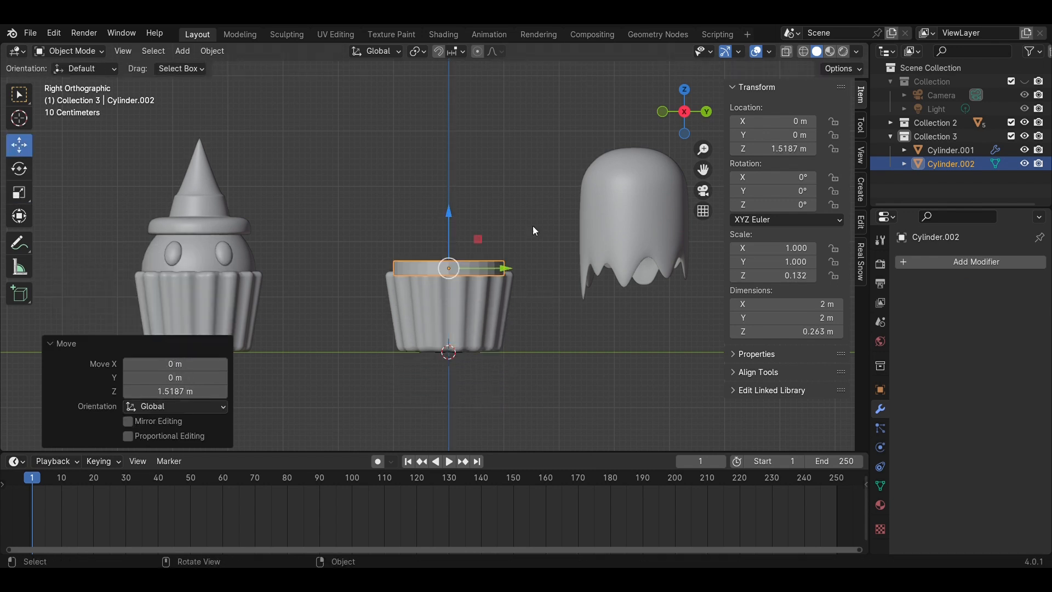
pyautogui.moveTo(685, 97); pyautogui.dragTo(667, 108)
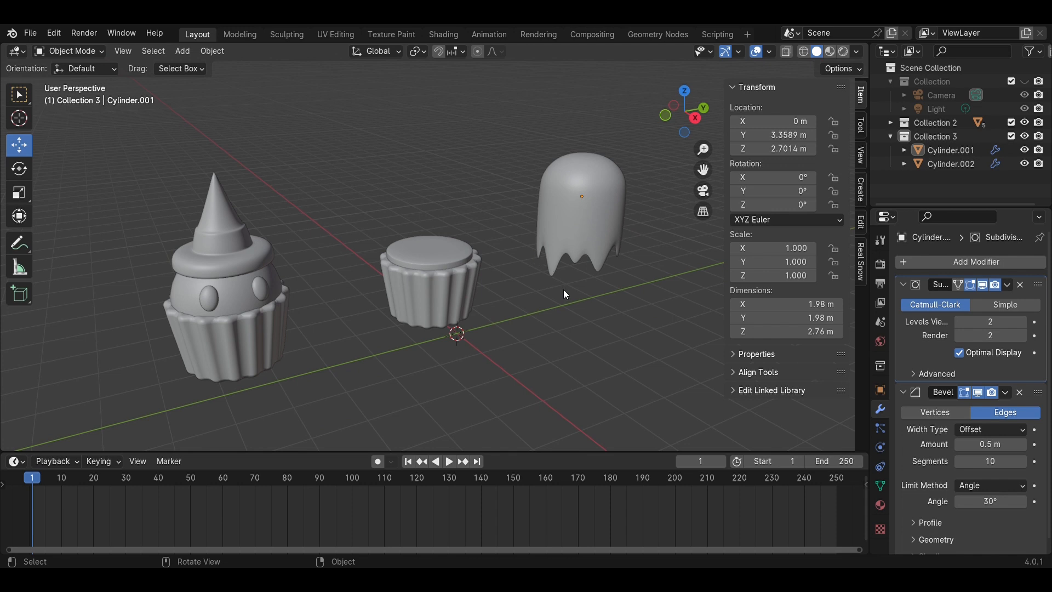
# Move the ghost above the wrapper copy to about X -1.257 m, Y 0.042 m, Z 3.434 m and scale it to 0.863.
pyautogui.moveTo(563, 290); pyautogui.dragTo(505, 299, button='middle')
pyautogui.click(507, 299)
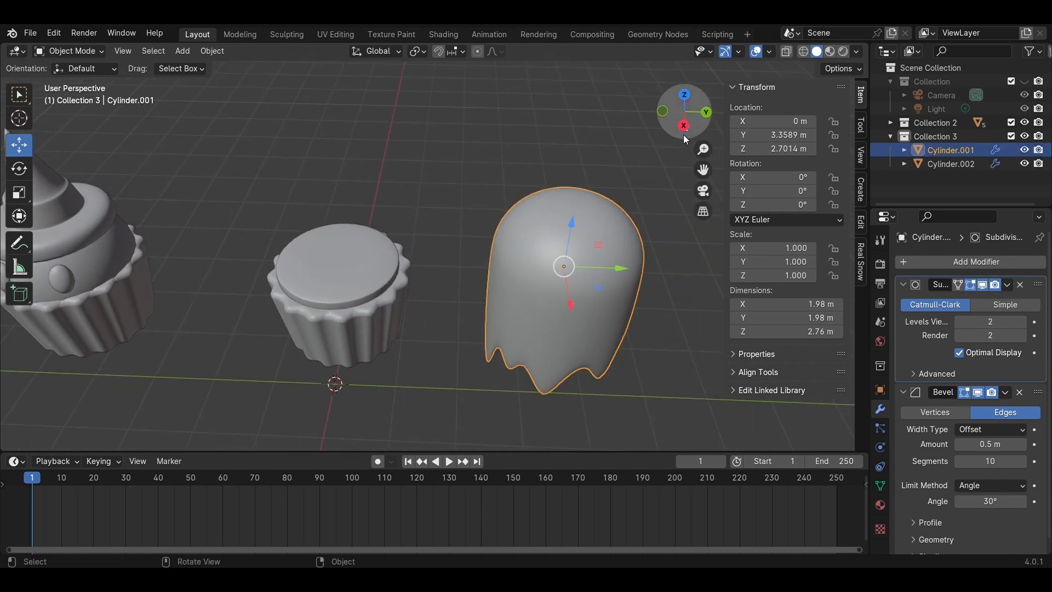
pyautogui.click(683, 96)
pyautogui.click(684, 90)
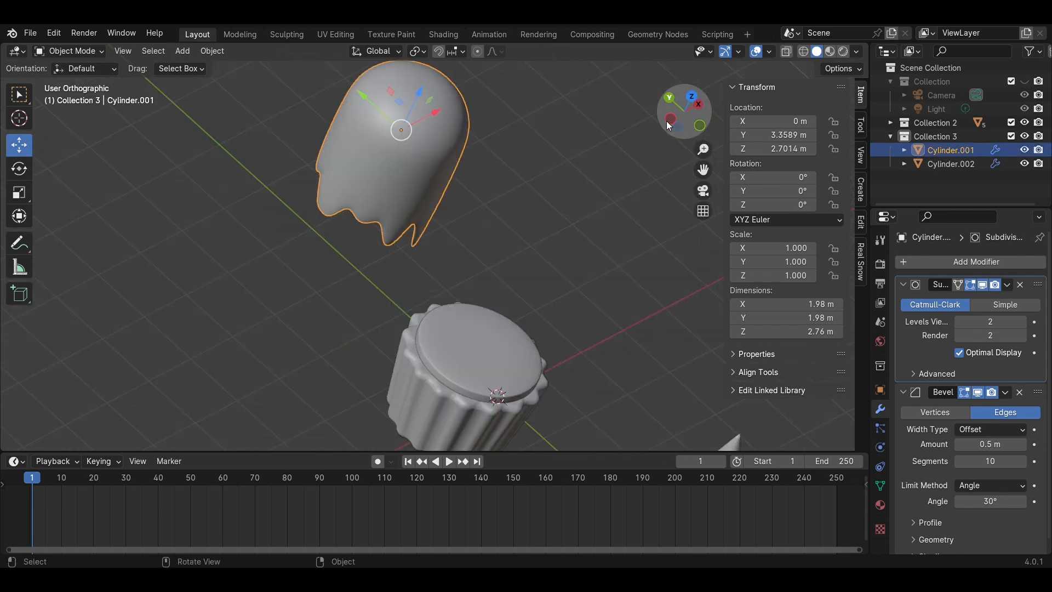
pyautogui.moveTo(490, 99); pyautogui.dragTo(487, 307)
pyautogui.moveTo(549, 338); pyautogui.dragTo(466, 338)
pyautogui.press('s')
pyautogui.click(493, 357)
pyautogui.click(707, 112)
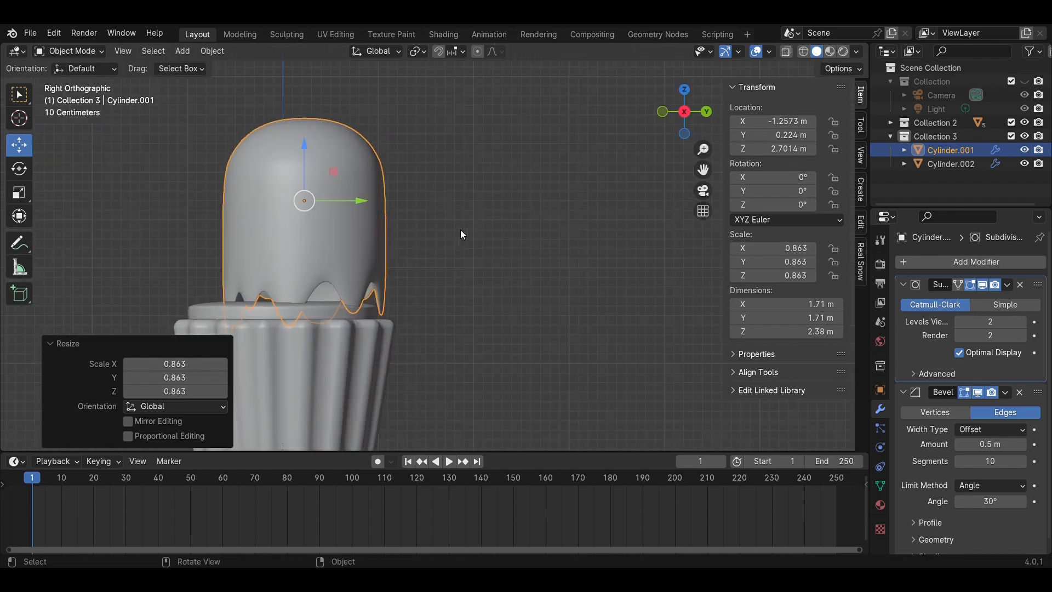
pyautogui.moveTo(452, 188); pyautogui.dragTo(433, 195)
pyautogui.moveTo(385, 138); pyautogui.dragTo(403, 54)
# Inset the top face of the disc on the wrapper copy by about 0.213 m.
pyautogui.click(408, 307)
pyautogui.press('Tab')
pyautogui.moveTo(438, 293)
pyautogui.mouseDown(button='middle')
pyautogui.moveTo(446, 314)
pyautogui.moveTo(453, 281)
pyautogui.mouseUp(button='middle')
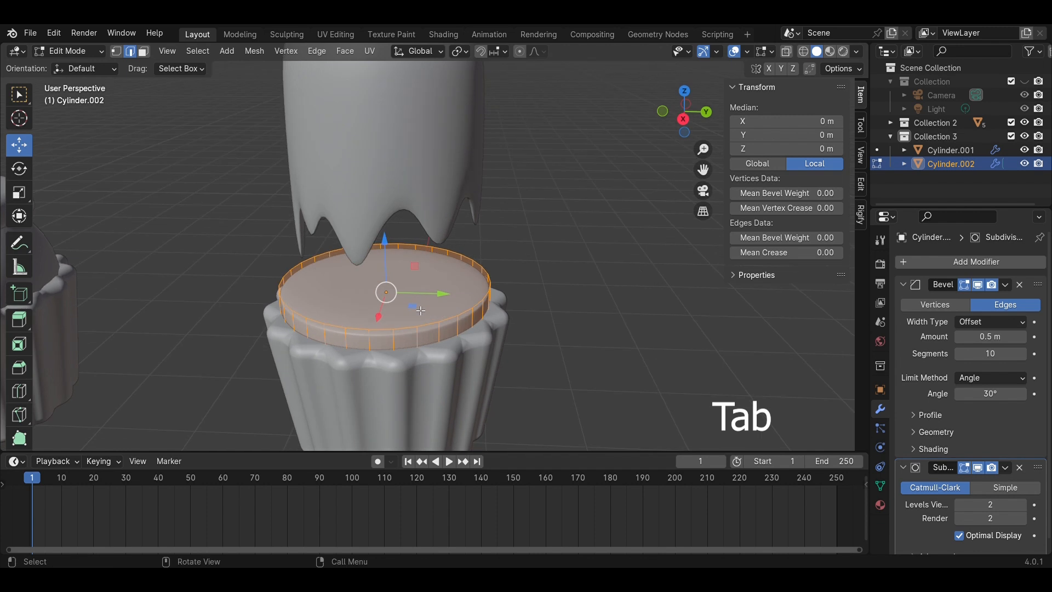
pyautogui.press('3')
pyautogui.press('i')
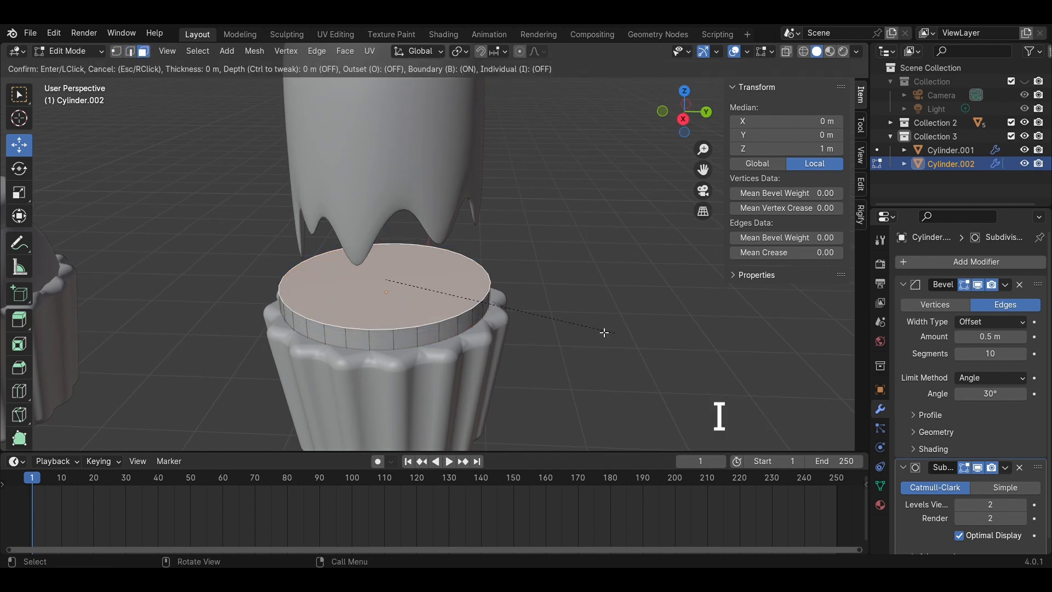
pyautogui.click(668, 156)
pyautogui.click(682, 125)
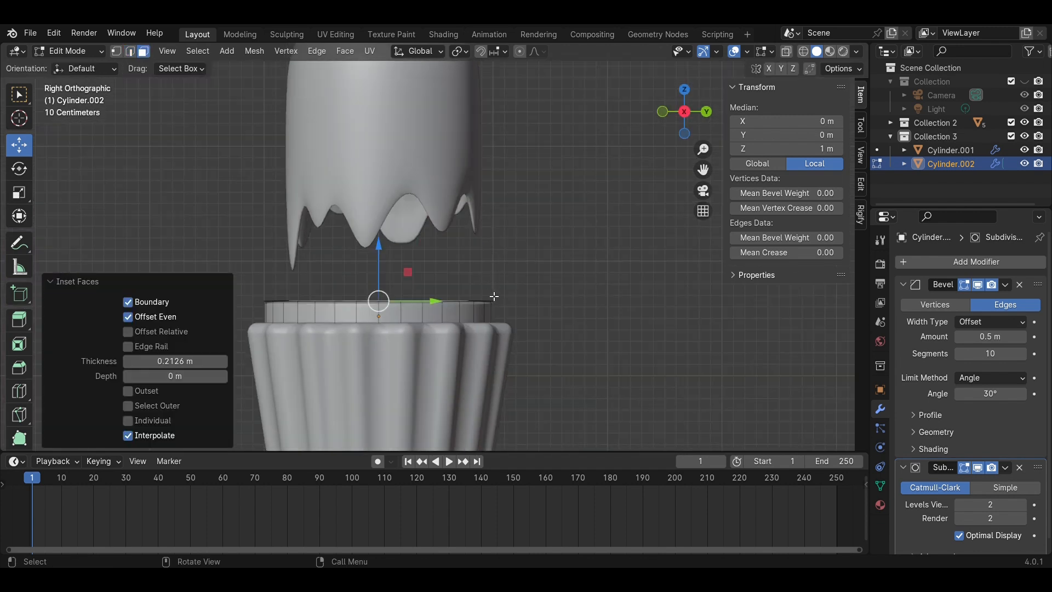
# Extrude the disc's inset face upward about 0.38 m and return to Object Mode with the disc deselected.
pyautogui.press('e')
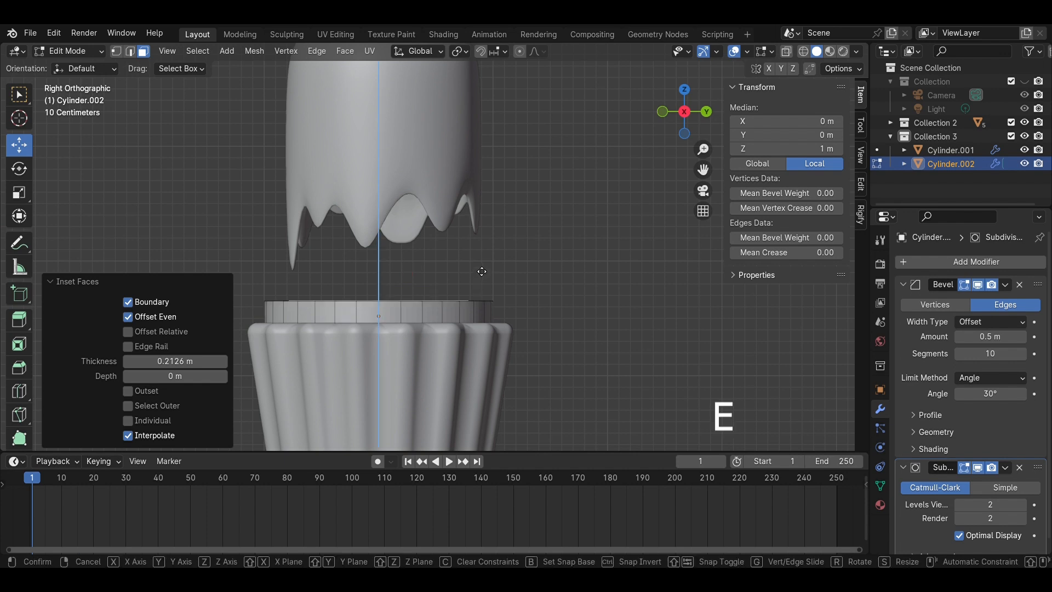
pyautogui.click(481, 251)
pyautogui.press('Tab')
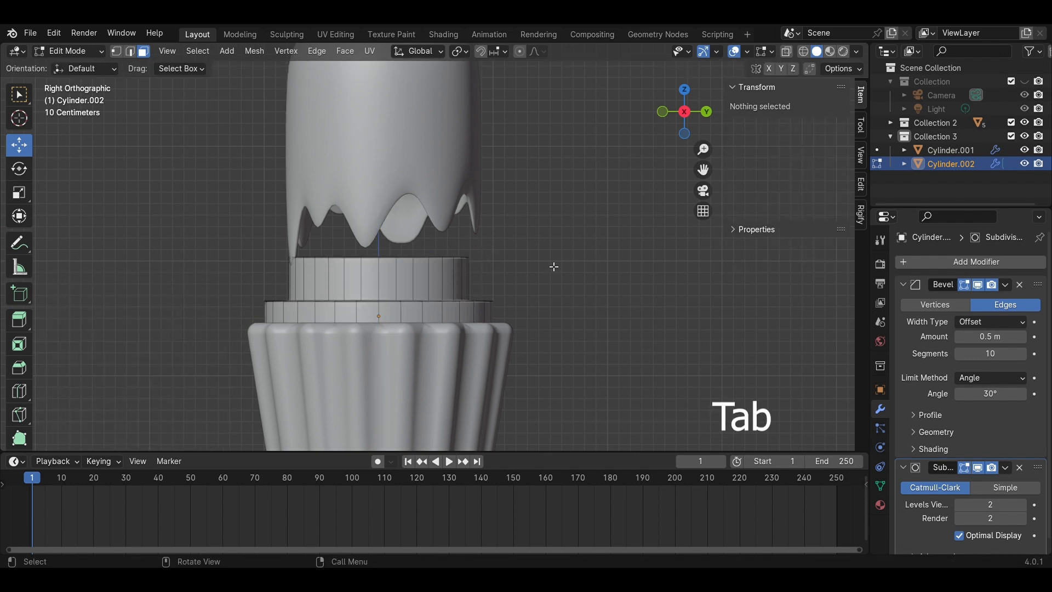
pyautogui.click(550, 261)
pyautogui.click(475, 264)
pyautogui.moveTo(475, 264); pyautogui.dragTo(561, 268, button='middle')
# Lower the ghost over the stepped disc to about Z 2.836 m.
pyautogui.click(363, 157)
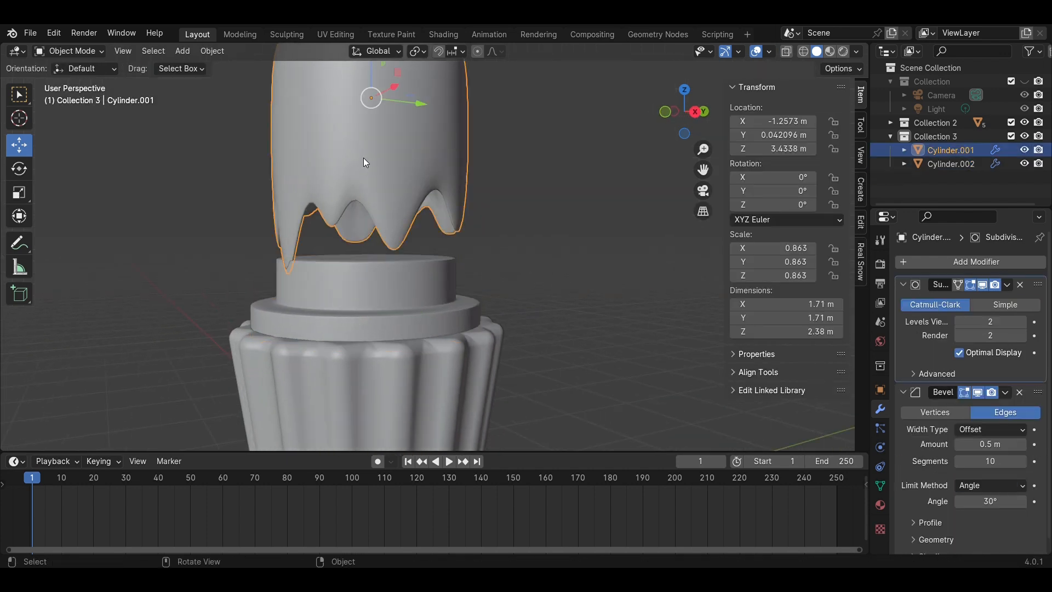
pyautogui.moveTo(371, 98); pyautogui.dragTo(579, 201)
pyautogui.click(578, 197)
pyautogui.moveTo(578, 197); pyautogui.dragTo(518, 225, button='middle')
pyautogui.scroll(-5, 460, 248)
pyautogui.click(452, 251)
pyautogui.scroll(5, 523, 235)
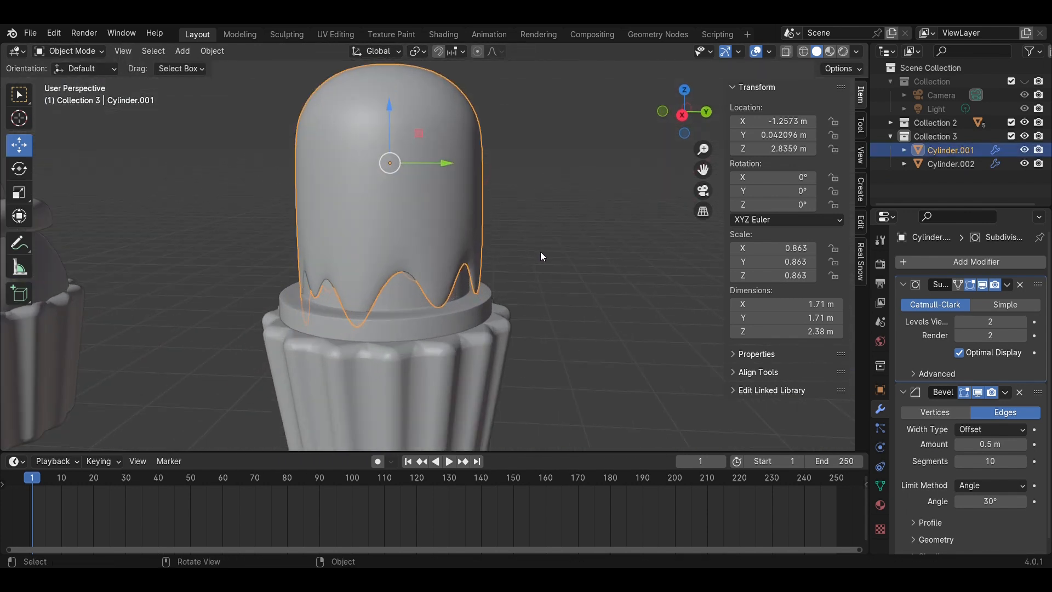
# Rescale the ghost to about 0.854 so that it fits around the raised part of the disc.
pyautogui.click(540, 256)
pyautogui.click(419, 244)
pyautogui.press('s')
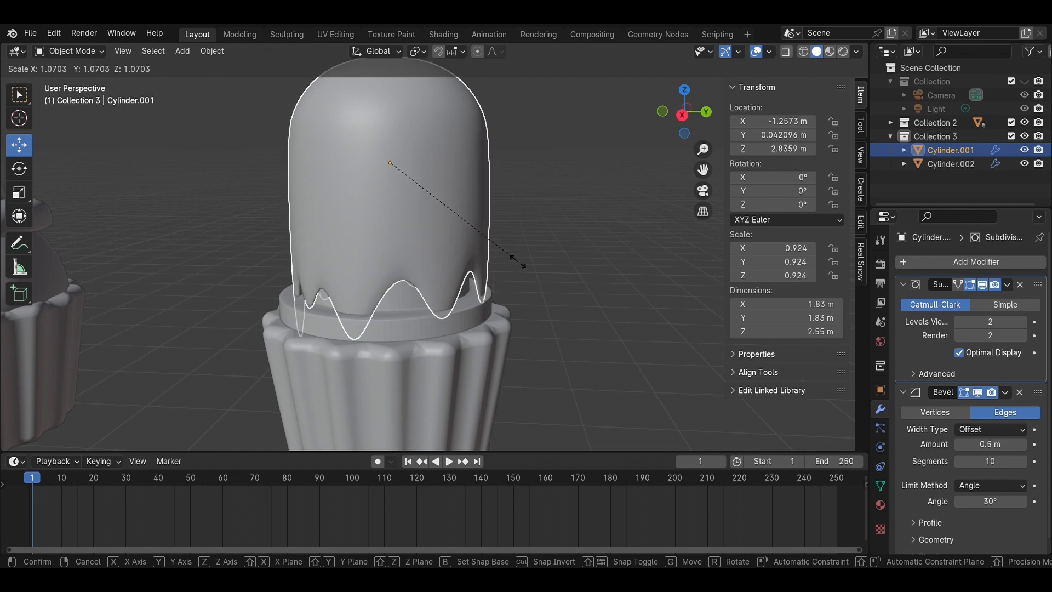
pyautogui.click(507, 258)
pyautogui.click(533, 271)
pyautogui.moveTo(532, 271); pyautogui.dragTo(482, 251, button='middle')
pyautogui.click(474, 218)
pyautogui.moveTo(445, 289); pyautogui.dragTo(430, 297, button='middle')
# Edit the ghost mesh and reposition a low hem point near its front so it clears the disc.
pyautogui.press('Tab')
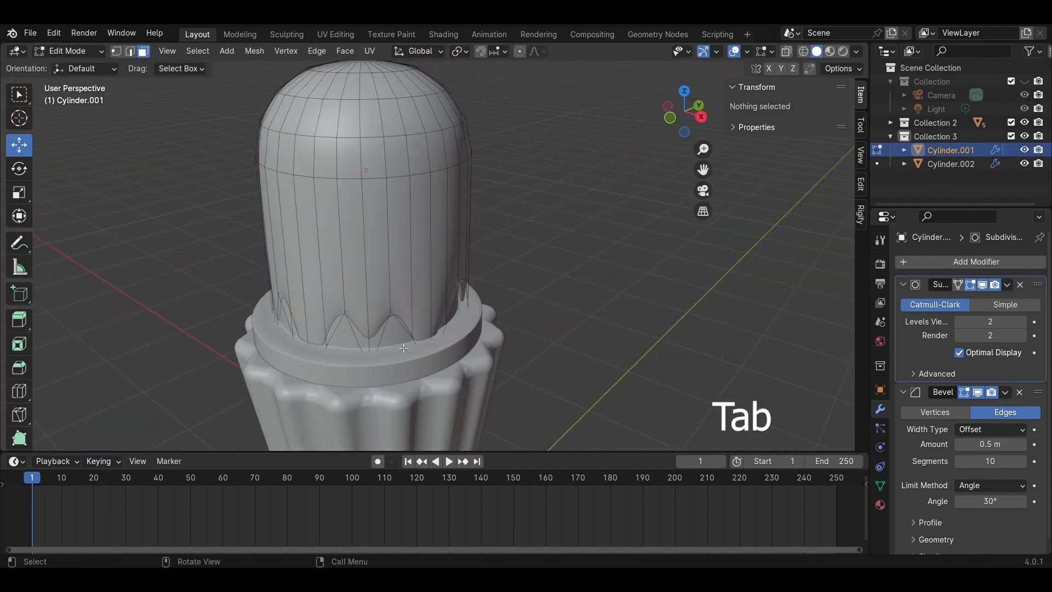
pyautogui.keyDown('shift'); pyautogui.moveTo(411, 355); pyautogui.dragTo(432, 301, button='middle'); pyautogui.keyUp('shift')
pyautogui.moveTo(374, 294)
pyautogui.mouseDown()
pyautogui.moveTo(446, 285)
pyautogui.moveTo(394, 292)
pyautogui.mouseUp()
pyautogui.hotkey('alt', 'z')
pyautogui.moveTo(393, 291); pyautogui.dragTo(350, 289, button='middle')
pyautogui.moveTo(405, 287); pyautogui.dragTo(388, 287)
pyautogui.hotkey('alt', 'z')
pyautogui.moveTo(388, 287); pyautogui.dragTo(410, 282, button='middle')
pyautogui.moveTo(410, 281); pyautogui.dragTo(433, 258)
# Raise further low hem tips on the ghost's front and negative-Y side toward the disc's surface.
pyautogui.moveTo(443, 265); pyautogui.dragTo(556, 310, button='middle')
pyautogui.scroll(3, 557, 310)
pyautogui.moveTo(502, 307); pyautogui.dragTo(590, 345)
pyautogui.moveTo(553, 291); pyautogui.dragTo(555, 257)
pyautogui.moveTo(526, 291); pyautogui.dragTo(493, 252, button='middle')
pyautogui.scroll(-2, 427, 291)
pyautogui.moveTo(375, 313); pyautogui.dragTo(291, 257)
pyautogui.scroll(-4, 351, 263)
pyautogui.moveTo(351, 263); pyautogui.dragTo(427, 307, button='middle')
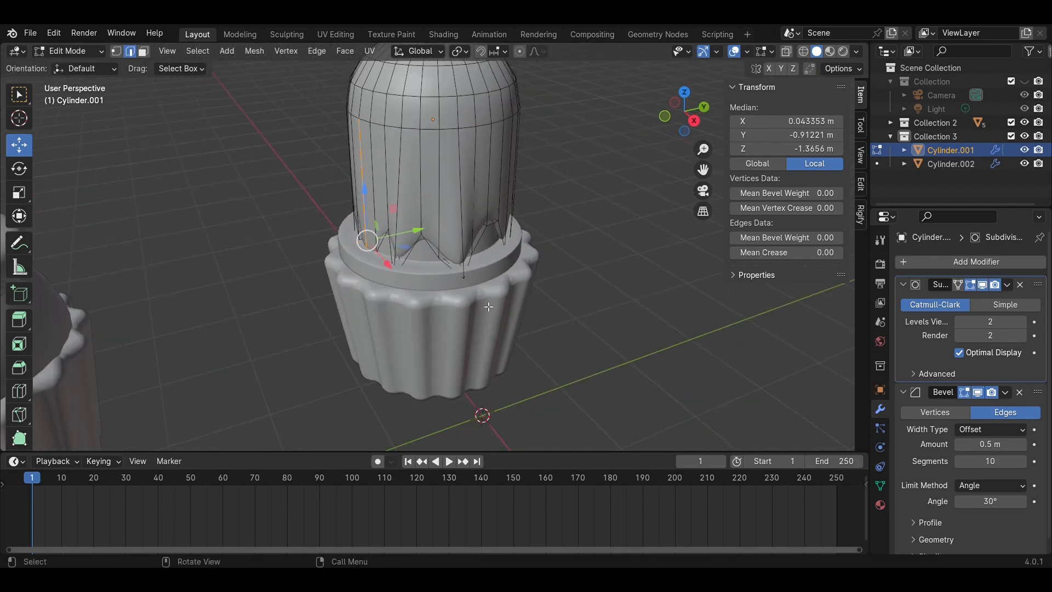
pyautogui.click(581, 274)
pyautogui.moveTo(580, 274); pyautogui.dragTo(548, 219, button='middle')
pyautogui.press('Tab')
# Raise the sunken hem tip on the ghost's negative-X back side by about 0.198 m in Z.
pyautogui.click(588, 278)
pyautogui.moveTo(588, 279); pyautogui.dragTo(438, 280, button='middle')
pyautogui.click(514, 243)
pyautogui.press('Tab')
pyautogui.hotkey('alt', 'z')
pyautogui.moveTo(544, 323); pyautogui.dragTo(438, 278)
pyautogui.moveTo(439, 279); pyautogui.dragTo(535, 268, button='middle')
pyautogui.moveTo(539, 255); pyautogui.dragTo(540, 226)
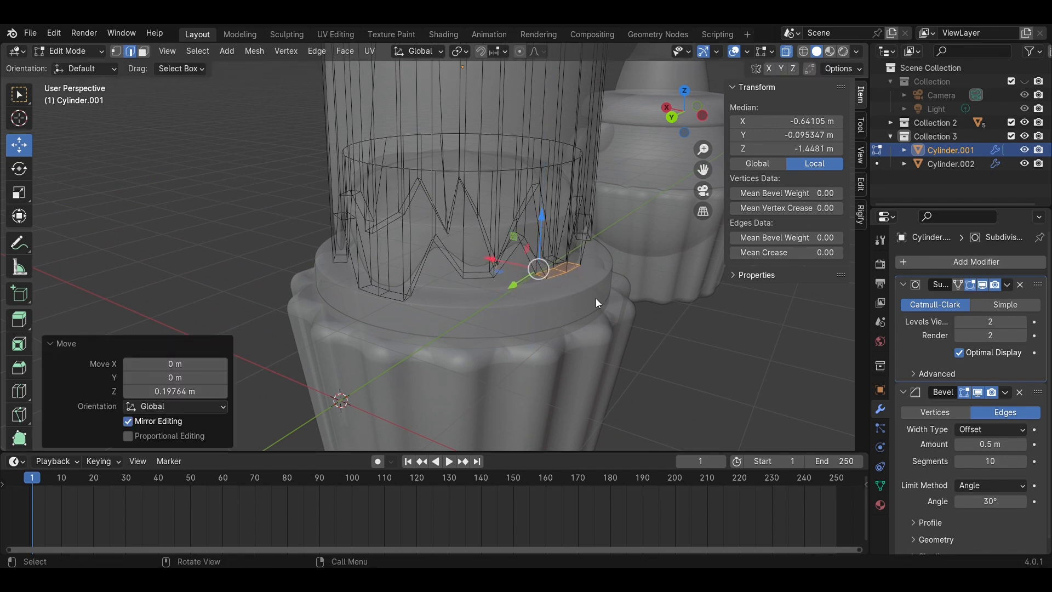
# Raise another sunken hem tip on the ghost's back and return to Object Mode with solid shading.
pyautogui.press('Tab')
pyautogui.moveTo(596, 298); pyautogui.dragTo(475, 321, button='middle')
pyautogui.press('Tab')
pyautogui.moveTo(456, 339); pyautogui.dragTo(385, 301)
pyautogui.moveTo(441, 277); pyautogui.dragTo(440, 247)
pyautogui.press('Tab')
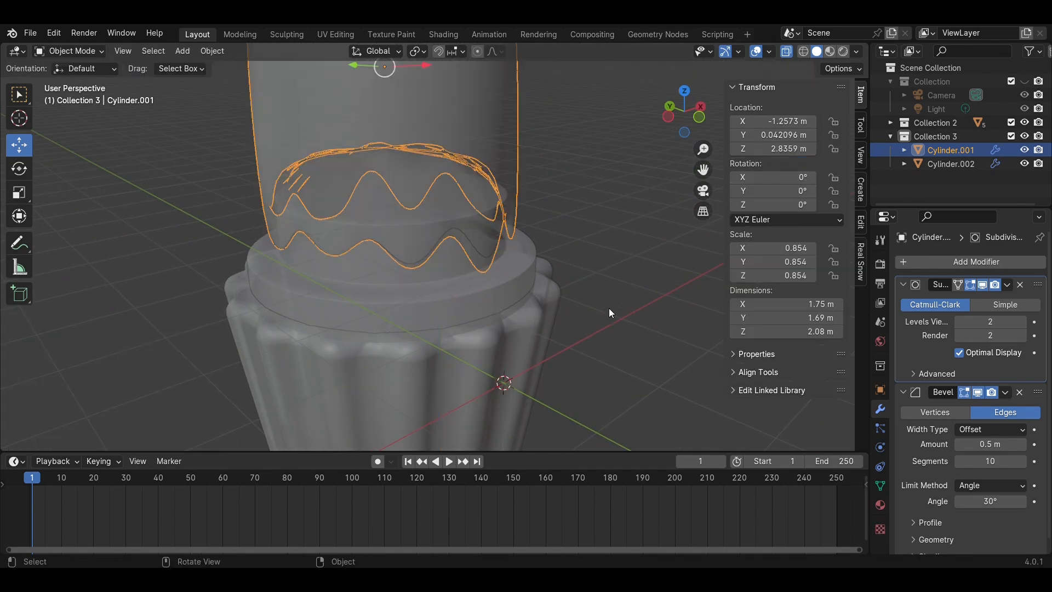
pyautogui.hotkey('alt', 'z')
pyautogui.click(583, 299)
# Select the ghost's front hem tip through the mesh and raise it to about -1.386 m in local Z.
pyautogui.moveTo(609, 308); pyautogui.dragTo(460, 264, button='middle')
pyautogui.click(510, 237)
pyautogui.press('Tab')
pyautogui.hotkey('alt', 'z')
pyautogui.moveTo(444, 387); pyautogui.dragTo(369, 350)
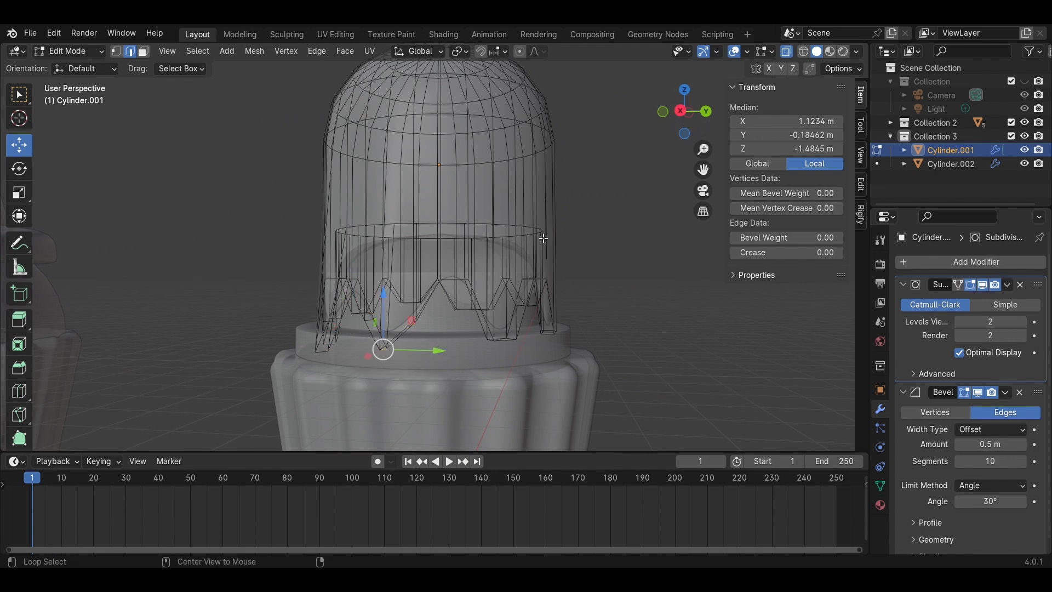
pyautogui.hotkey('alt', 'z')
pyautogui.moveTo(544, 238); pyautogui.dragTo(511, 260, button='middle')
pyautogui.moveTo(349, 343); pyautogui.dragTo(350, 316)
pyautogui.press('e')
pyautogui.rightClick(383, 389)
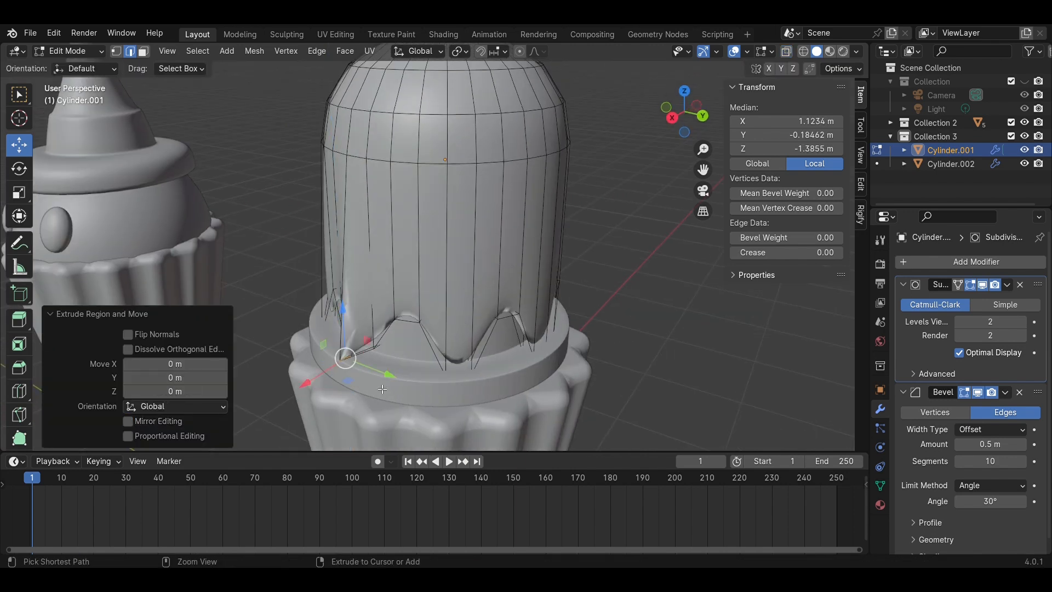
pyautogui.hotkey('ctrl', 'z')
# Select the bottom faces of the ghost's front hem tip and extrude them toward the disc.
pyautogui.scroll(2, 383, 383)
pyautogui.press('3')
pyautogui.moveTo(382, 383); pyautogui.dragTo(425, 312, button='middle')
pyautogui.scroll(2, 433, 291)
pyautogui.click(459, 258)
pyautogui.moveTo(459, 258); pyautogui.dragTo(488, 270, button='middle')
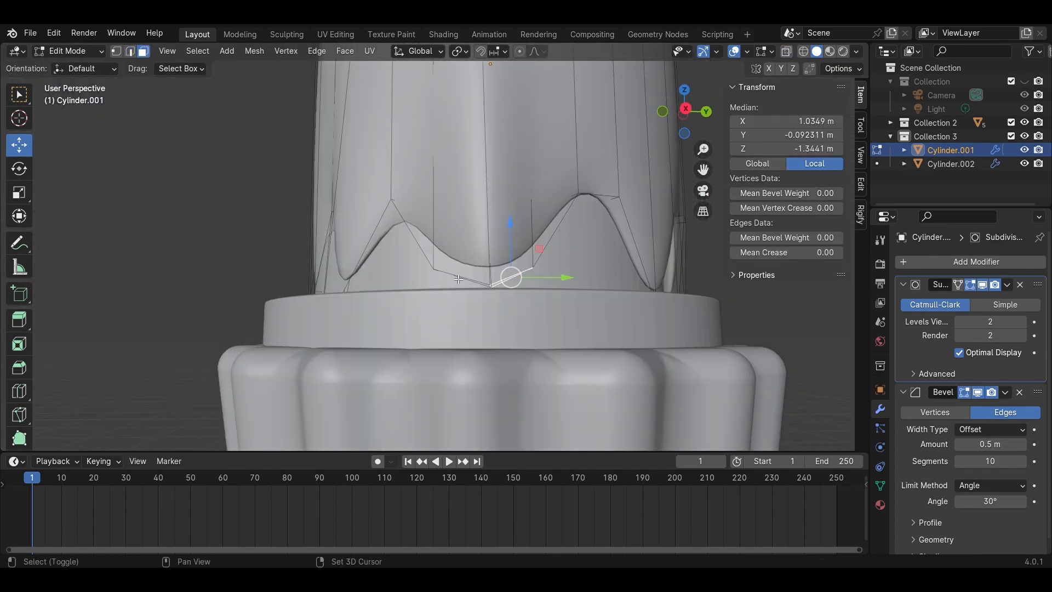
pyautogui.moveTo(612, 280); pyautogui.dragTo(505, 340, button='middle')
pyautogui.press('e')
pyautogui.click(501, 355)
# Pull the extruded front hem tip outward to flare it over the disc, and save the file.
pyautogui.moveTo(298, 360); pyautogui.dragTo(257, 376)
pyautogui.moveTo(337, 375); pyautogui.dragTo(378, 334, button='middle')
pyautogui.scroll(-2, 379, 334)
pyautogui.press('Tab')
pyautogui.hotkey('ctrl', 's')
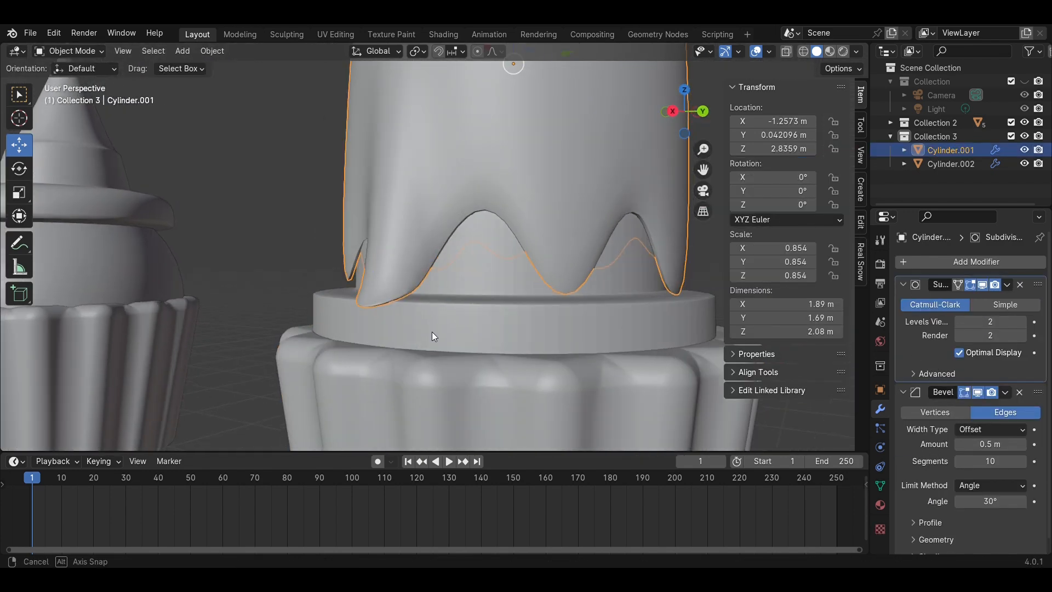
# Extrude the bottom face of the neighbouring hem tip toward the ghost's positive-Y side by about 0.05 m.
pyautogui.scroll(3, 433, 351)
pyautogui.press('Tab')
pyautogui.moveTo(505, 357); pyautogui.dragTo(369, 372, button='middle')
pyautogui.hotkey('alt', 'z')
pyautogui.click(439, 331)
pyautogui.hotkey('alt', 'z')
pyautogui.moveTo(377, 344); pyautogui.dragTo(377, 334)
pyautogui.press('e')
pyautogui.click(429, 373)
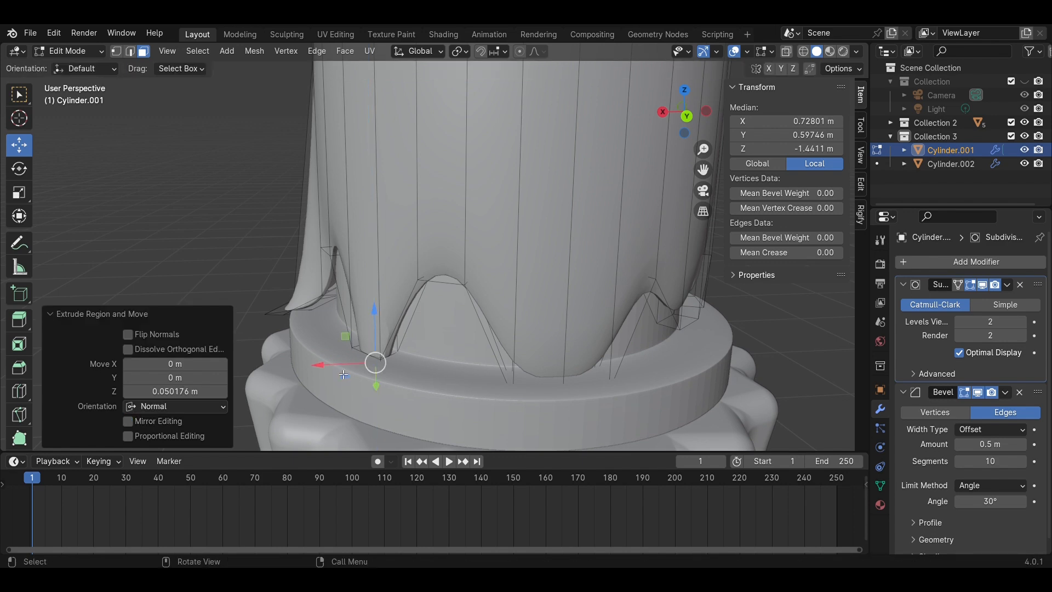
# Pull the second extruded hem tip outward and refine its flare over the disc's rim.
pyautogui.moveTo(344, 376); pyautogui.dragTo(309, 377)
pyautogui.moveTo(339, 341); pyautogui.dragTo(332, 331)
pyautogui.moveTo(303, 372); pyautogui.dragTo(293, 372)
pyautogui.moveTo(296, 373); pyautogui.dragTo(417, 400, button='middle')
pyautogui.moveTo(565, 410); pyautogui.dragTo(589, 428)
pyautogui.moveTo(589, 424); pyautogui.dragTo(591, 364, button='middle')
pyautogui.moveTo(570, 246); pyautogui.dragTo(569, 268)
pyautogui.moveTo(569, 267); pyautogui.dragTo(391, 323, button='middle')
pyautogui.hotkey('ctrl', 'z')
pyautogui.press('e')
pyautogui.click(391, 353)
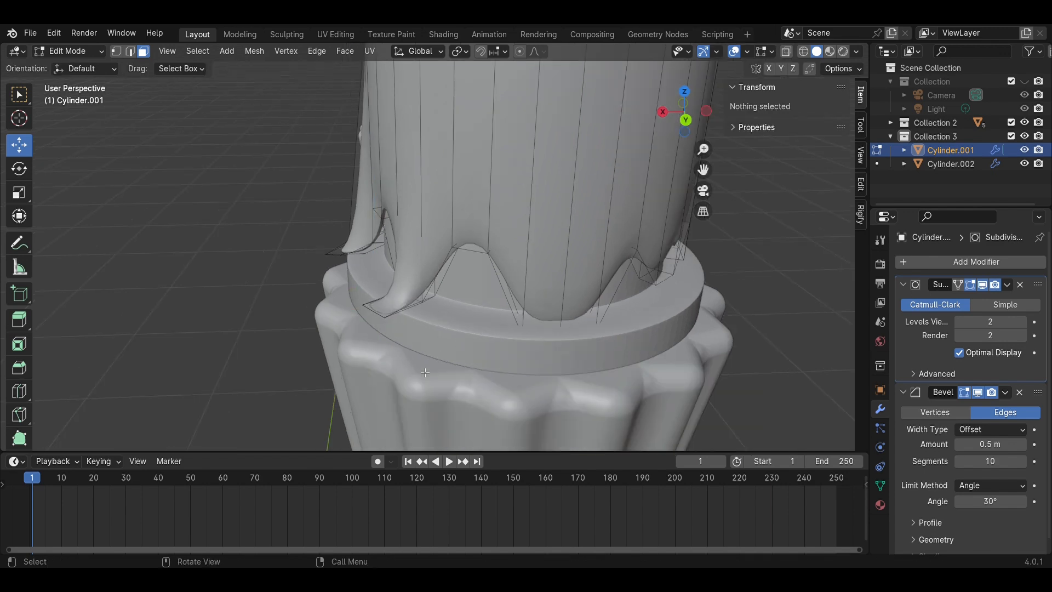
# Examine the ghost's flared hem tips in Object Mode from several angles and distances.
pyautogui.press('Tab')
pyautogui.click(560, 288)
pyautogui.moveTo(476, 296); pyautogui.dragTo(563, 280, button='middle')
pyautogui.click(553, 246)
pyautogui.press('Tab')
pyautogui.press('Tab')
pyautogui.scroll(-6, 525, 317)
pyautogui.click(525, 316)
pyautogui.scroll(5, 563, 285)
# Move the hem tip on the ghost's negative-Y side about 0.128 m outward in Y and raise it slightly.
pyautogui.press('Tab')
pyautogui.hotkey('alt', 'z')
pyautogui.moveTo(451, 319); pyautogui.dragTo(354, 249)
pyautogui.hotkey('alt', 'z')
pyautogui.moveTo(356, 252)
pyautogui.mouseDown(button='middle')
pyautogui.moveTo(317, 279)
pyautogui.moveTo(359, 251)
pyautogui.mouseUp(button='middle')
pyautogui.moveTo(409, 246); pyautogui.dragTo(386, 263)
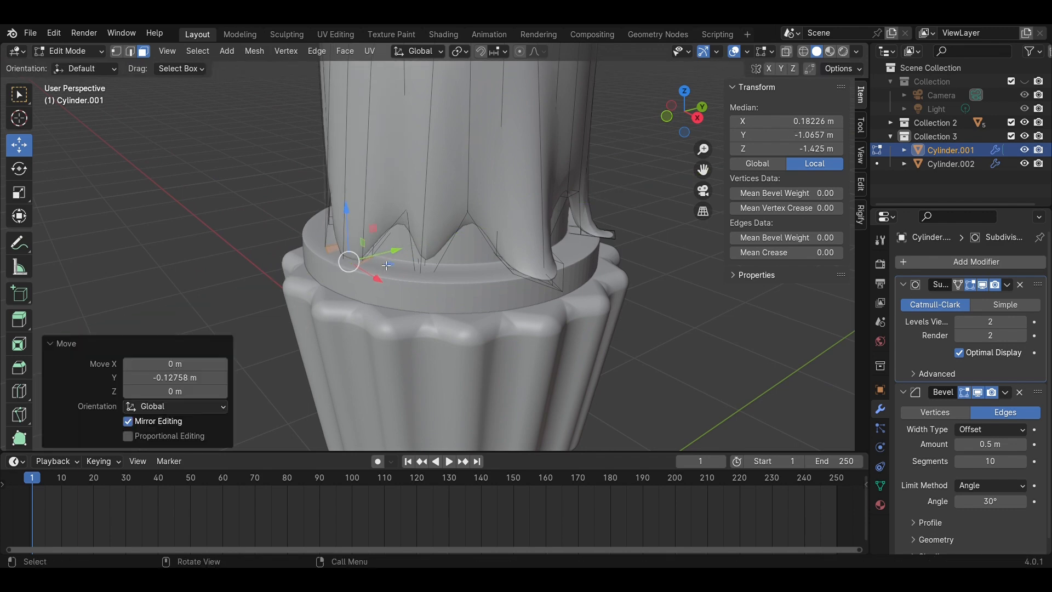
pyautogui.moveTo(346, 209); pyautogui.dragTo(348, 184)
# Extrude the small face beside the negative-Y hem tip outward by about 0.1 m and save the file.
pyautogui.click(373, 260)
pyautogui.press('e')
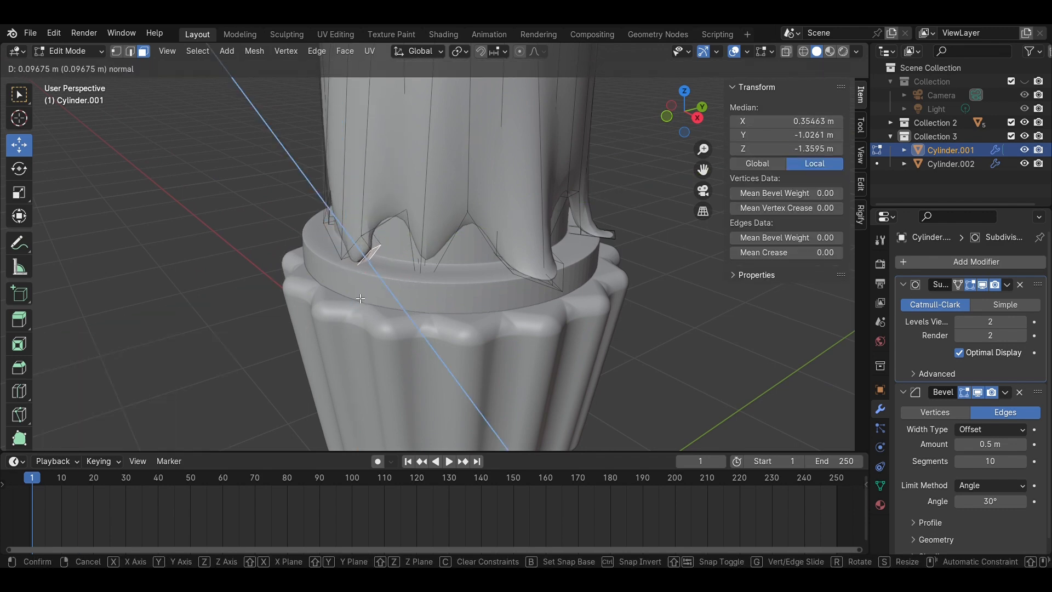
pyautogui.click(360, 299)
pyautogui.press('Tab')
pyautogui.scroll(-4, 686, 369)
pyautogui.hotkey('ctrl', 's')
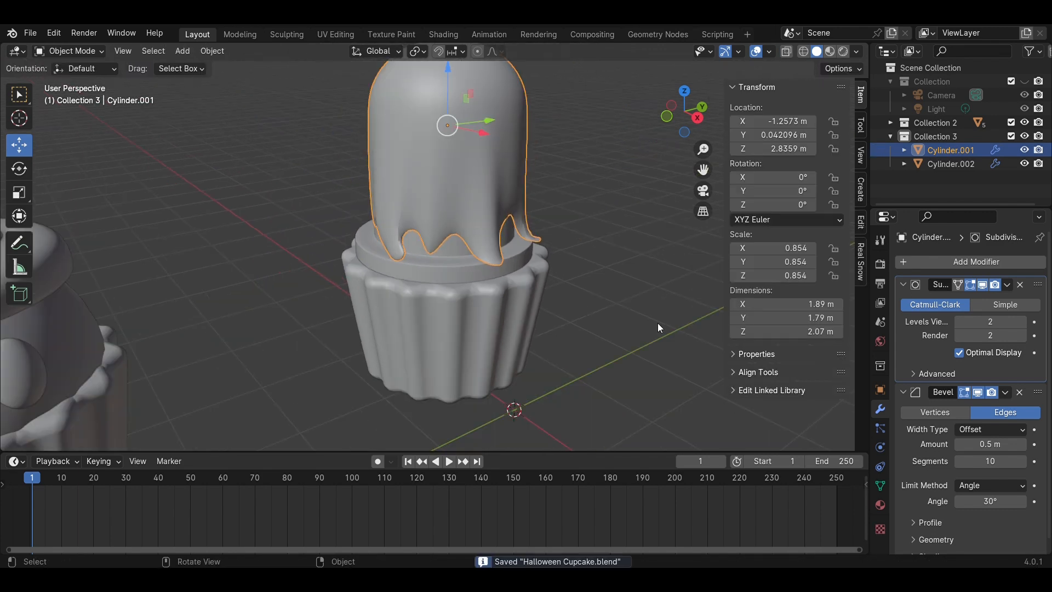
# Check the cupcakes through the camera view, save the file with the ghost deselected, and select the disc beneath it.
pyautogui.press('KP_0')
pyautogui.press('Tab')
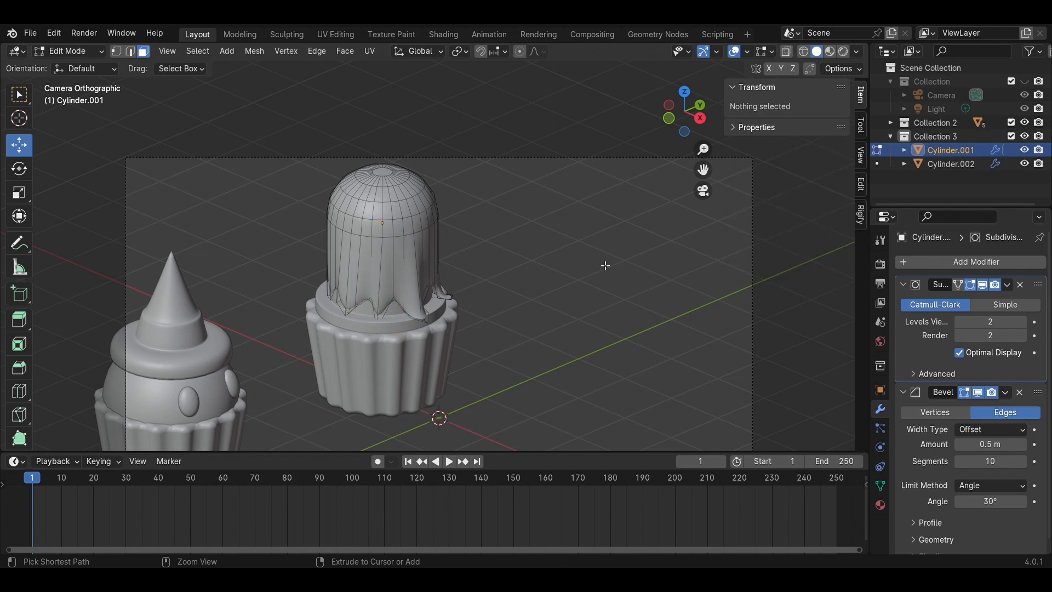
pyautogui.hotkey('ctrl', 'z')
pyautogui.scroll(1, 603, 264)
pyautogui.press('Tab')
pyautogui.click(602, 263)
pyautogui.scroll(3, 602, 263)
pyautogui.hotkey('ctrl', 's')
pyautogui.scroll(-3, 602, 263)
pyautogui.click(427, 324)
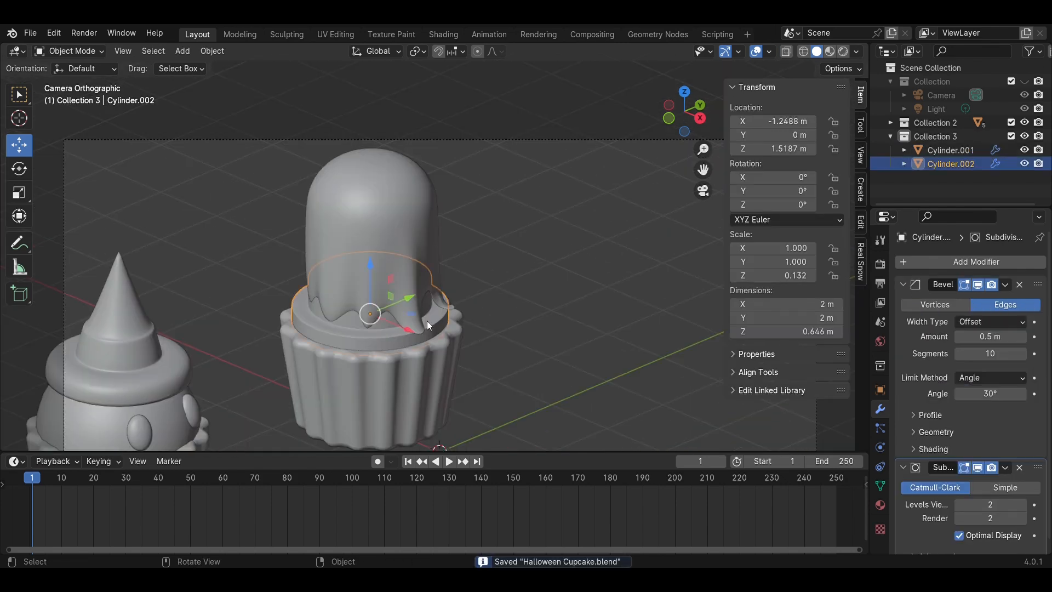
# Place the disc's Subdivision modifier above its Bevel and add a loop cut near the disc's lower edge, slid by about 0.857.
pyautogui.moveTo(525, 287); pyautogui.dragTo(499, 266, button='middle')
pyautogui.scroll(2, 499, 266)
pyautogui.moveTo(1036, 468); pyautogui.dragTo(1035, 289)
pyautogui.press('Tab')
pyautogui.keyDown('alt'); pyautogui.click(511, 266); pyautogui.keyUp('alt')
pyautogui.press('g')
pyautogui.press('g')
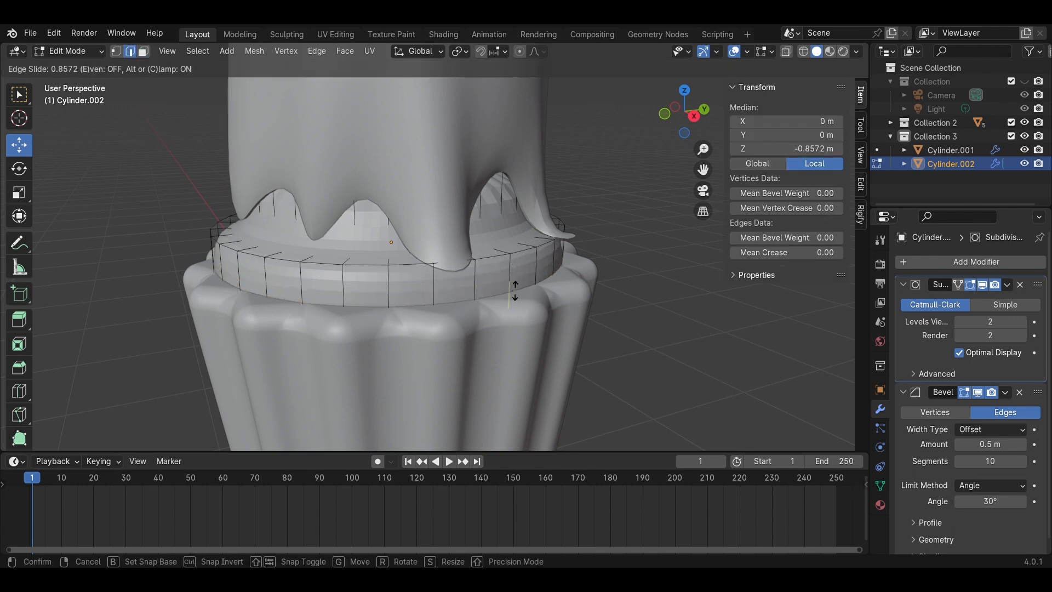
pyautogui.click(515, 291)
pyautogui.click(630, 307)
pyautogui.moveTo(625, 298); pyautogui.dragTo(652, 321, button='middle')
# Add a second loop cut near the disc's upper edge, return to Object Mode and save the file.
pyautogui.press('Tab')
pyautogui.press('Tab')
pyautogui.hotkey('ctrl', 'r')
pyautogui.click(495, 220)
pyautogui.click(494, 220)
pyautogui.click(643, 230)
pyautogui.press('Tab')
pyautogui.scroll(-3, 624, 290)
pyautogui.hotkey('ctrl', 's')
pyautogui.click(493, 214)
pyautogui.scroll(-3, 427, 209)
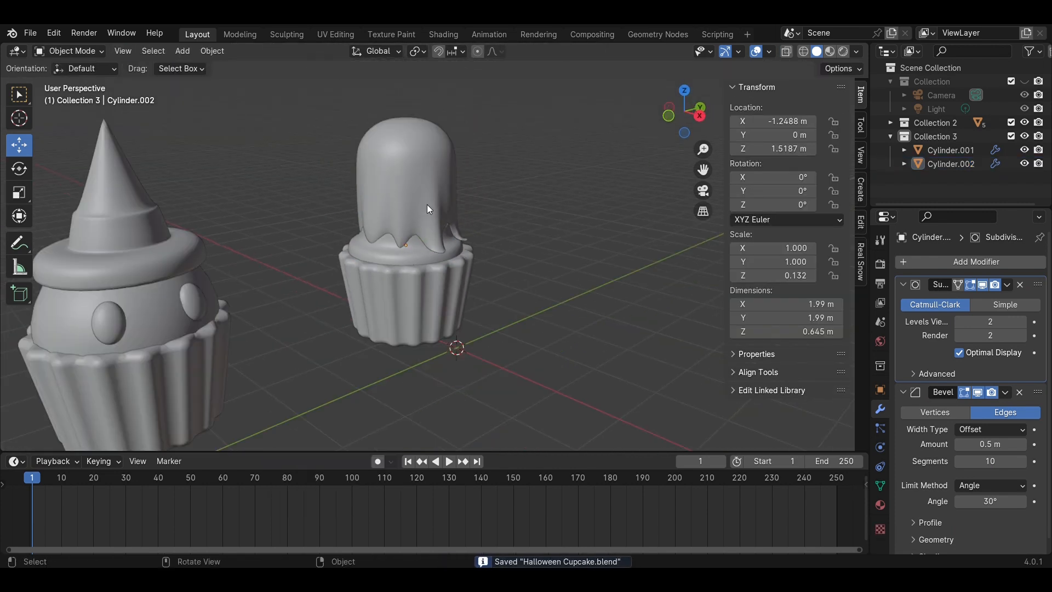
# Scale the ghost uniformly by 0.92 and lower it about 0.39 m onto the disc.
pyautogui.click(426, 206)
pyautogui.press('s')
pyautogui.click(625, 186)
pyautogui.click(685, 90)
pyautogui.click(706, 111)
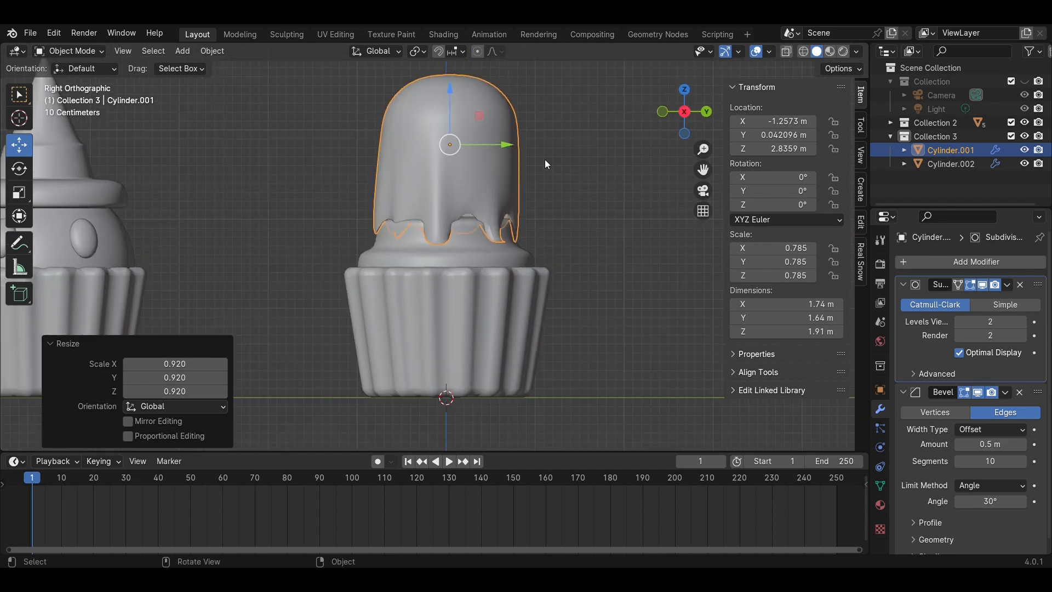
pyautogui.moveTo(450, 91); pyautogui.dragTo(449, 126)
# Flatten the ghost slightly in height and scale it uniformly by 1.066, leaving it deselected.
pyautogui.moveTo(529, 201); pyautogui.dragTo(556, 252, button='middle')
pyautogui.click(685, 93)
pyautogui.scroll(1, 530, 172)
pyautogui.press('s')
pyautogui.click(542, 216)
pyautogui.moveTo(542, 215); pyautogui.dragTo(445, 131, button='middle')
pyautogui.scroll(2, 445, 131)
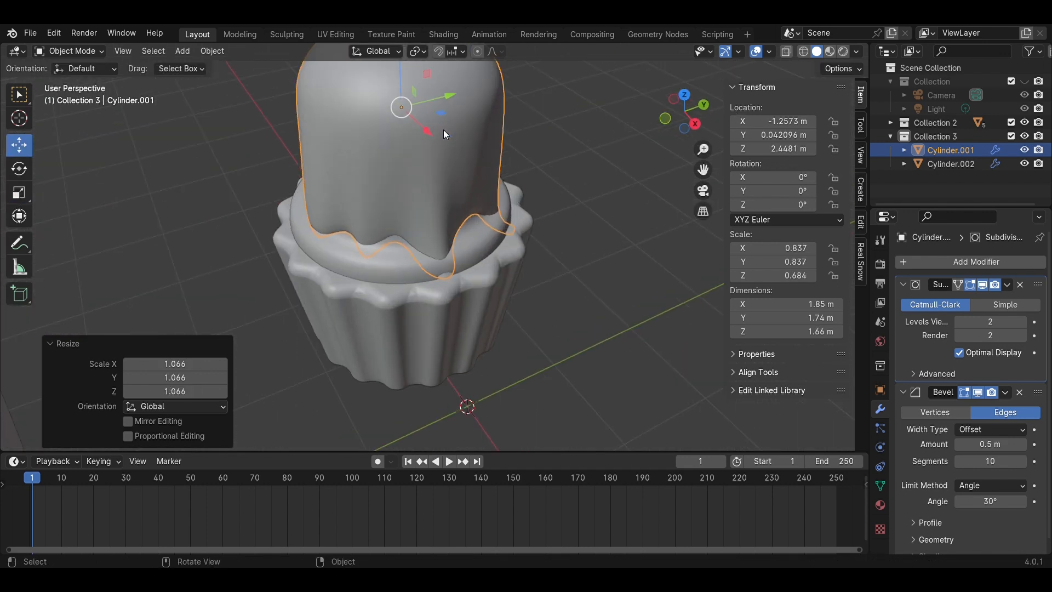
pyautogui.scroll(1, 445, 131)
pyautogui.moveTo(497, 202); pyautogui.dragTo(521, 159, button='middle')
pyautogui.click(594, 196)
# Reposition several hem tips of the ghost in Edit Mode, shifting them sideways and lowering one over the disc.
pyautogui.moveTo(592, 197); pyautogui.dragTo(596, 297, button='middle')
pyautogui.press('Tab')
pyautogui.moveTo(356, 281); pyautogui.dragTo(342, 276)
pyautogui.moveTo(421, 292); pyautogui.dragTo(537, 297, button='middle')
pyautogui.moveTo(518, 278); pyautogui.dragTo(508, 283)
pyautogui.moveTo(465, 232); pyautogui.dragTo(468, 258)
pyautogui.click(586, 282)
pyautogui.moveTo(587, 283); pyautogui.dragTo(512, 289, button='middle')
# Undo the last hem move, adjust another hem tip slightly, save the file from Object Mode and deselect the ghost.
pyautogui.moveTo(619, 312); pyautogui.dragTo(592, 296)
pyautogui.hotkey('ctrl', 'z')
pyautogui.moveTo(660, 351); pyautogui.dragTo(550, 245)
pyautogui.moveTo(588, 298); pyautogui.dragTo(575, 285)
pyautogui.click(674, 308)
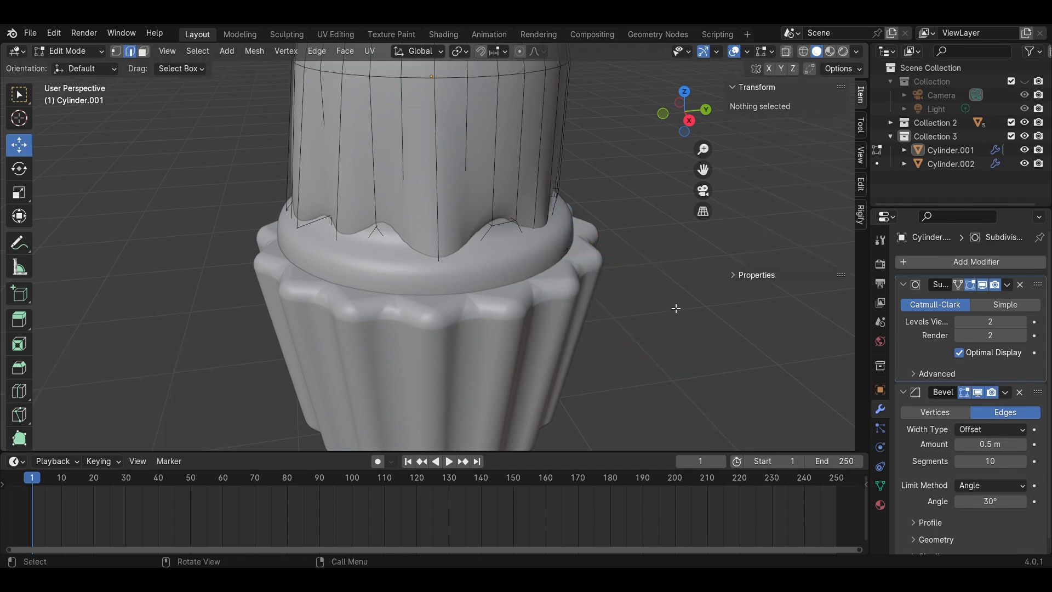
pyautogui.scroll(-4, 675, 309)
pyautogui.press('Tab')
pyautogui.hotkey('ctrl', 's')
pyautogui.moveTo(591, 265); pyautogui.dragTo(547, 291, button='middle')
pyautogui.click(547, 291)
pyautogui.click(685, 103)
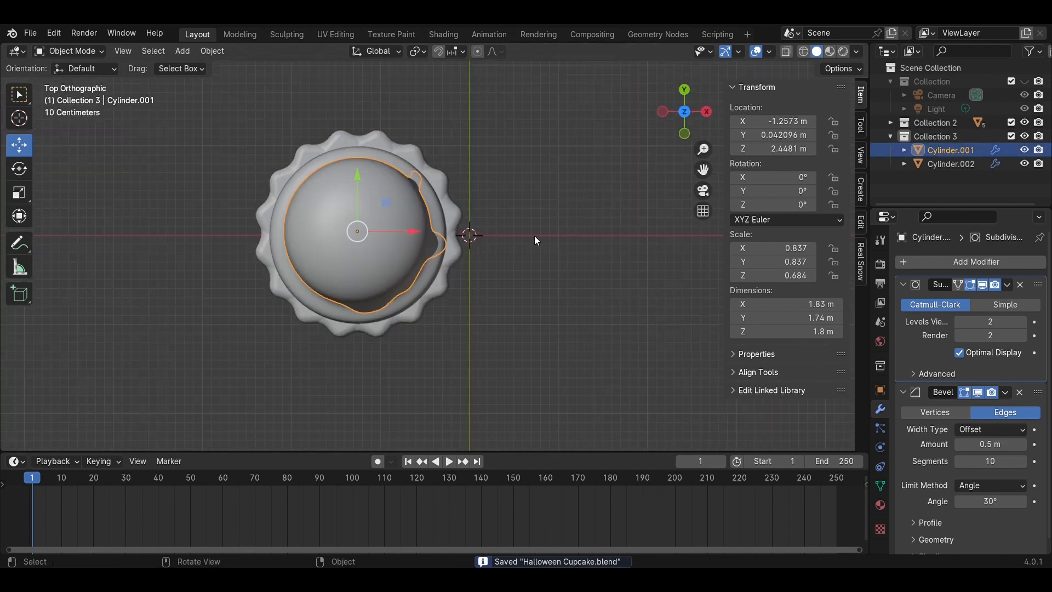
pyautogui.click(535, 235)
# Duplicate the witch cupcake's eyes about 4.92 m along Y to the ghost and remove the copy's Mirror modifier.
pyautogui.moveTo(535, 247); pyautogui.dragTo(504, 213, button='middle')
pyautogui.scroll(-3, 412, 195)
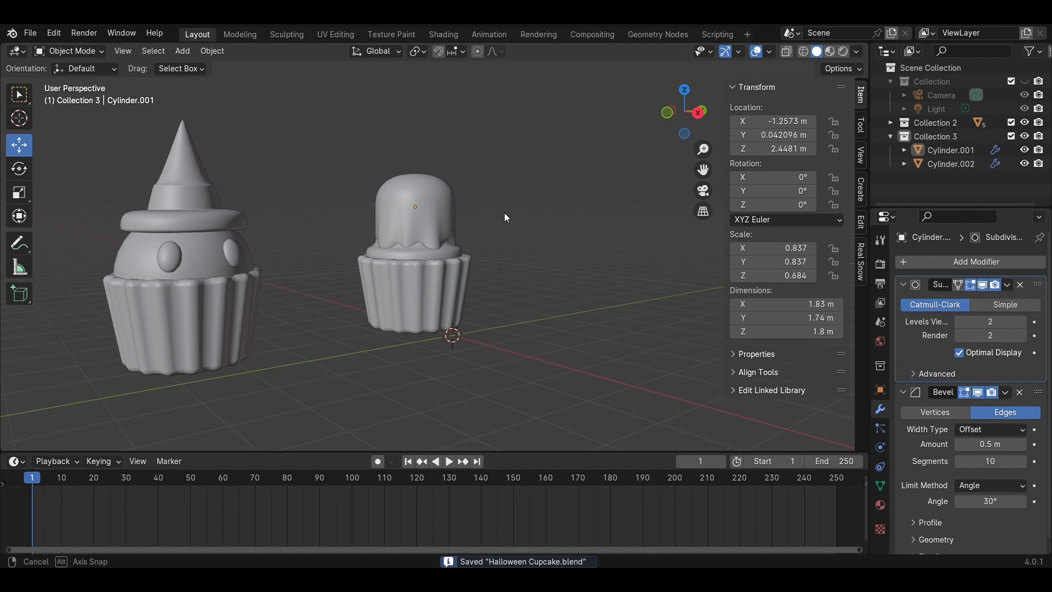
pyautogui.click(234, 258)
pyautogui.hotkey('shift', 'd')
pyautogui.press('y')
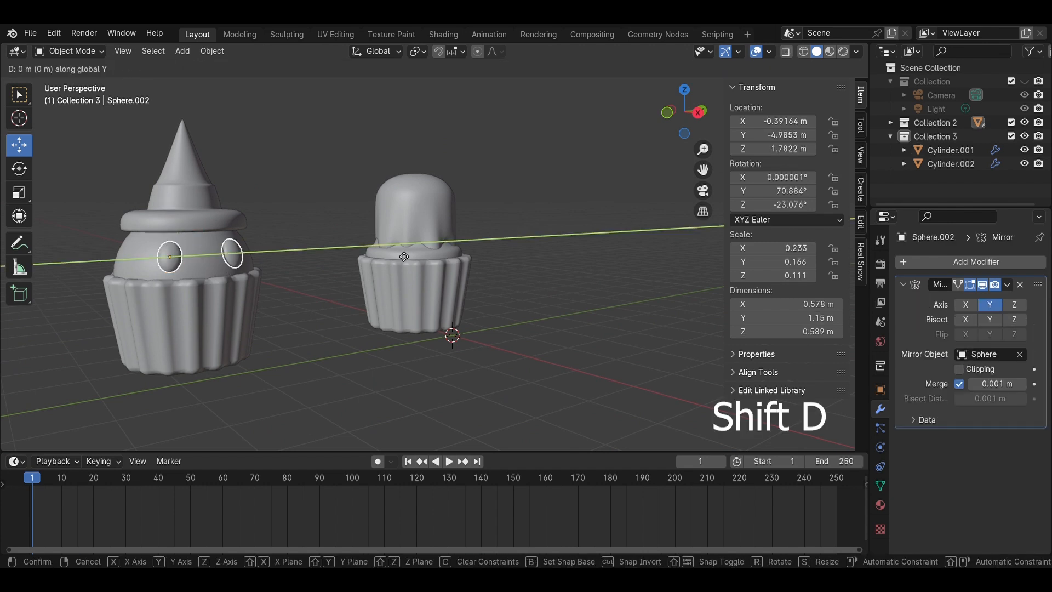
pyautogui.click(789, 257)
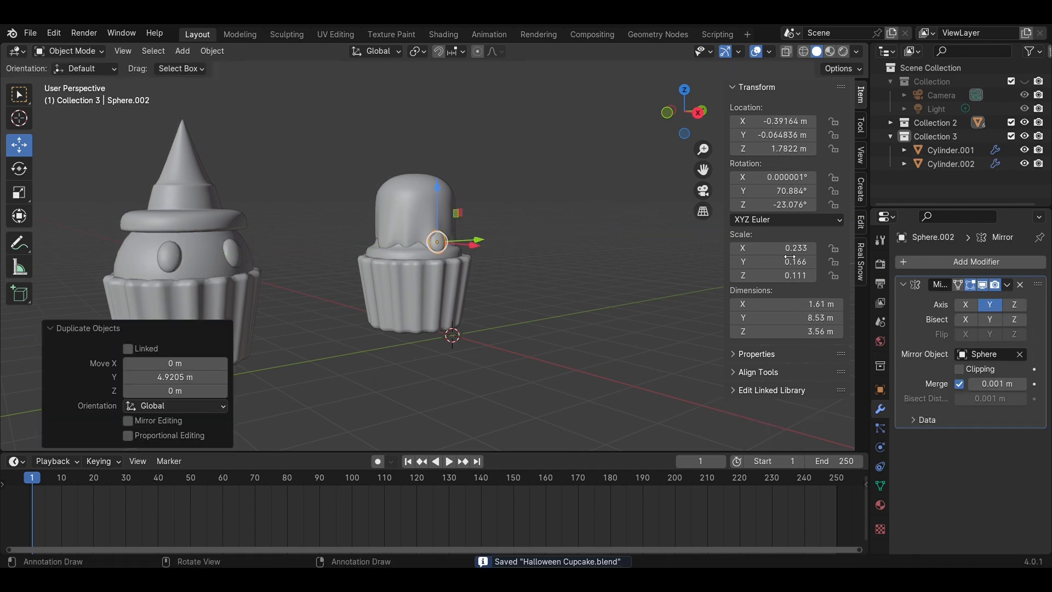
pyautogui.click(1020, 288)
# Raise the copied eye about 0.694 m in Z to the upper part of the ghost.
pyautogui.click(698, 112)
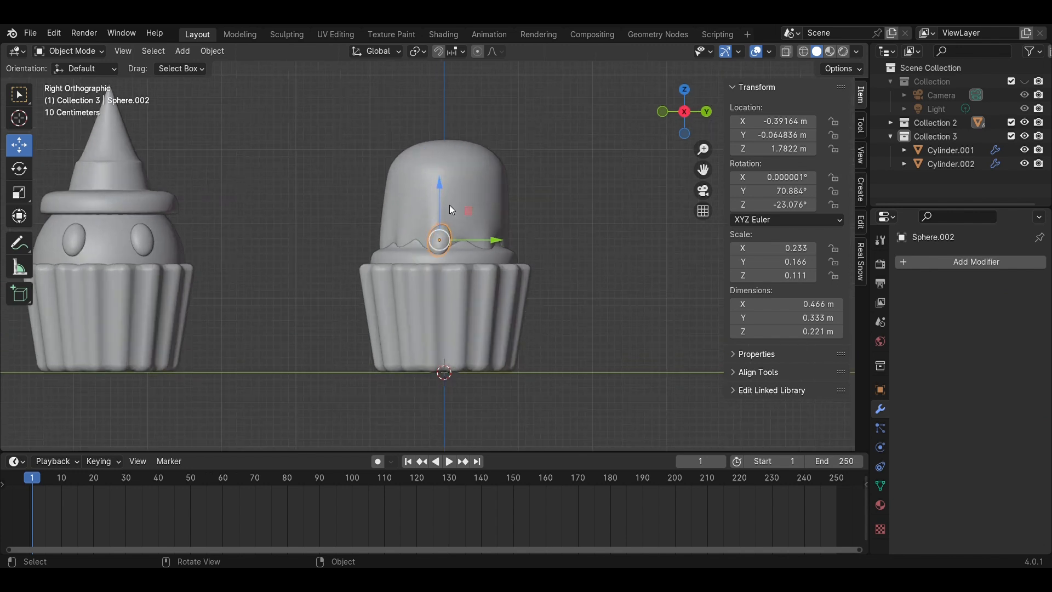
pyautogui.press('g')
pyautogui.press('z')
pyautogui.click(660, 126)
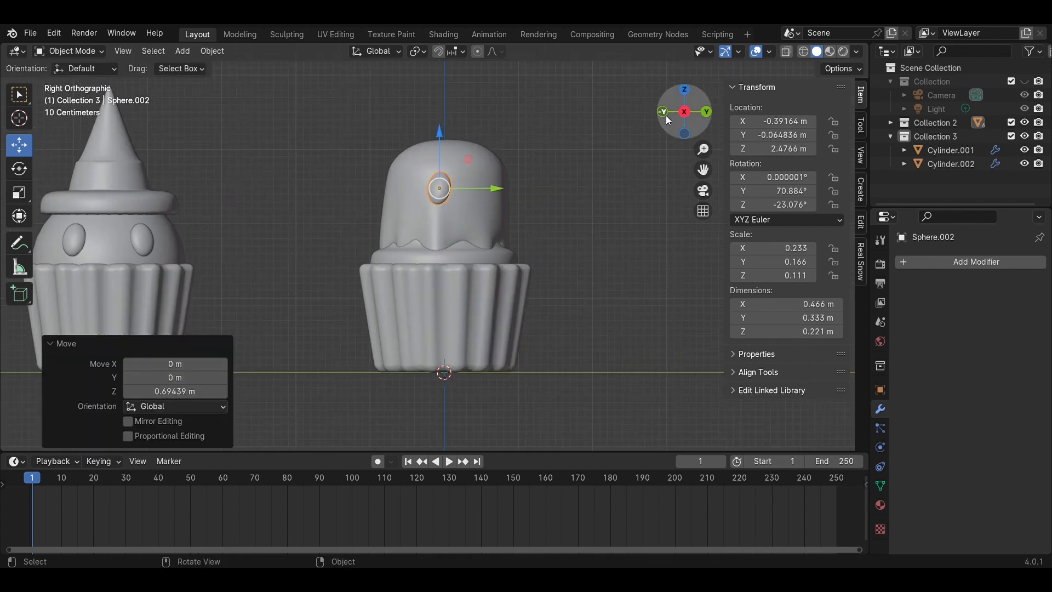
# Rotate the ghost's eye 14.3° in the front view and move it about -0.066 m in X against the body.
pyautogui.click(664, 112)
pyautogui.press('r')
pyautogui.click(503, 252)
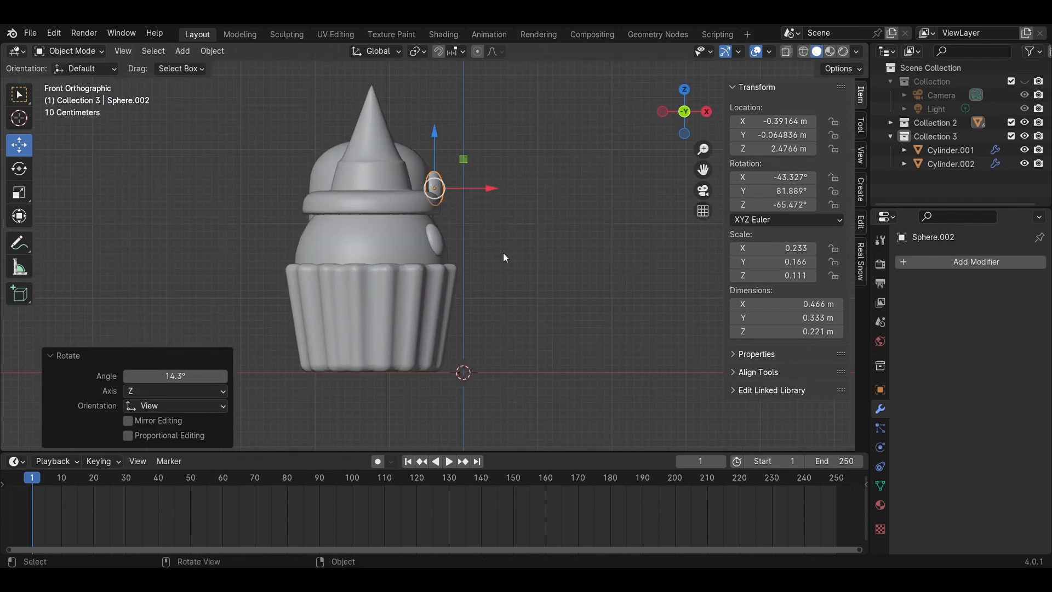
pyautogui.press('g')
pyautogui.click(478, 190)
pyautogui.click(706, 112)
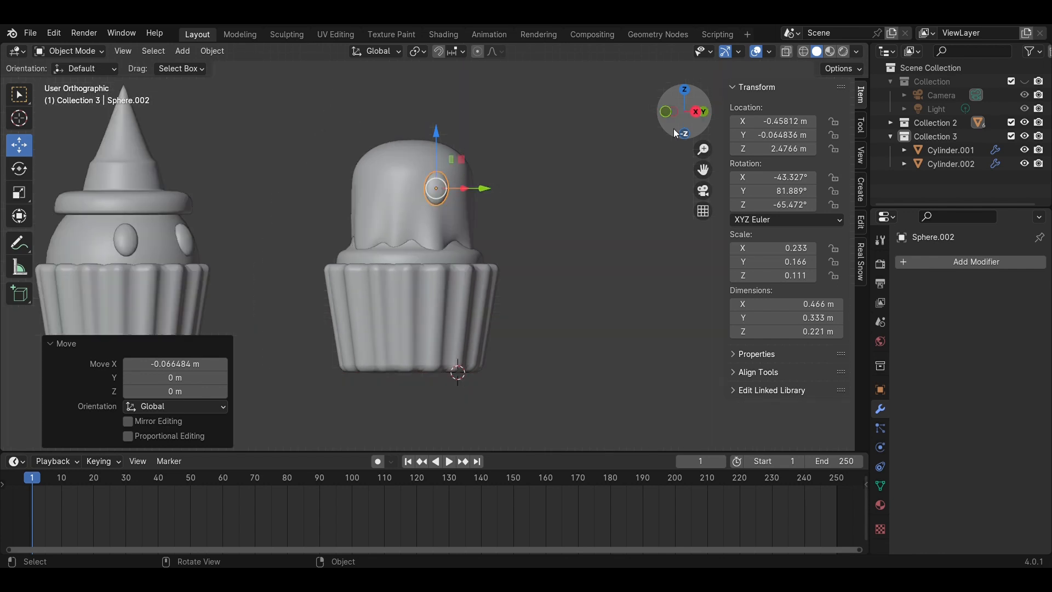
# Scale the ghost's eye by 0.875 and move it about -0.288 m along Y.
pyautogui.press('s')
pyautogui.click(539, 190)
pyautogui.press('g')
pyautogui.press('y')
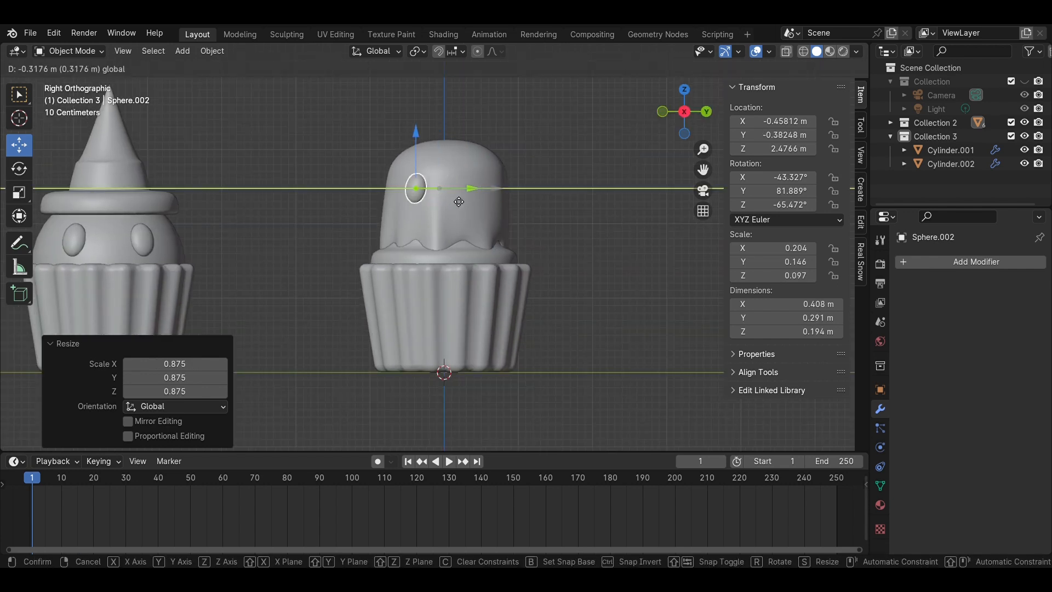
pyautogui.click(465, 208)
# Add a Mirror modifier to the ghost's eye with the Y axis enabled and the ghost as mirror object.
pyautogui.click(997, 262)
pyautogui.moveTo(997, 261)
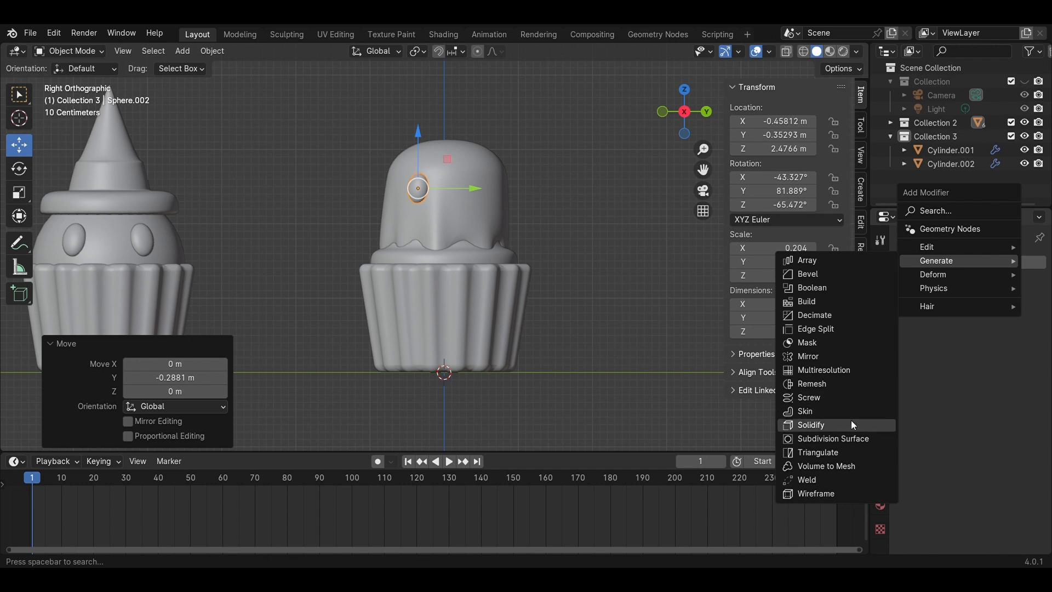
pyautogui.click(854, 359)
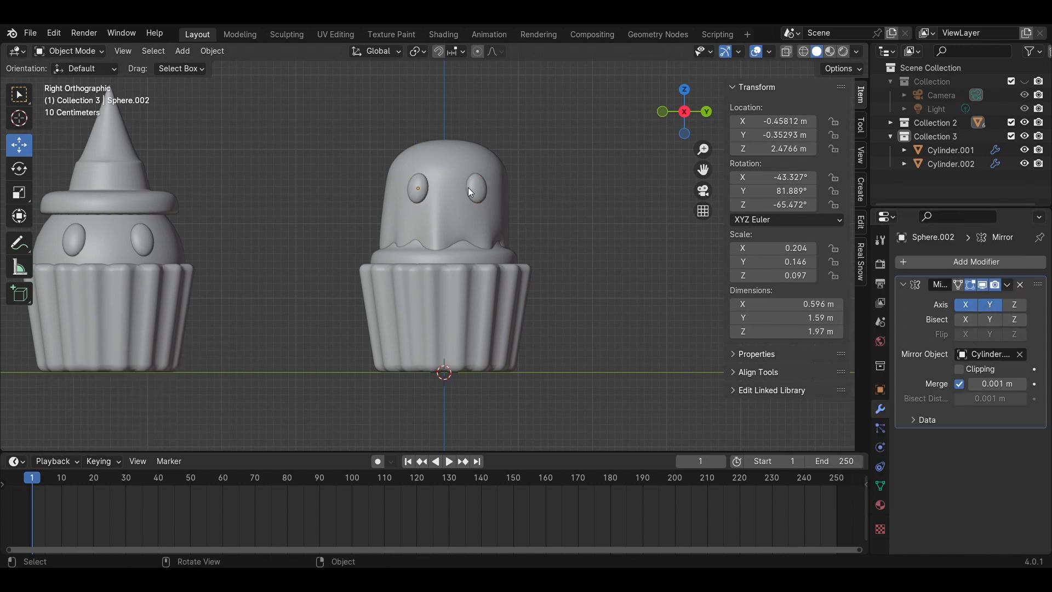
# Move the mirrored eyes about 0.052 m closer together in Y, restrict mirroring to the Y axis and save the file.
pyautogui.moveTo(477, 192)
pyautogui.mouseDown()
pyautogui.moveTo(458, 192)
pyautogui.moveTo(477, 192)
pyautogui.mouseUp()
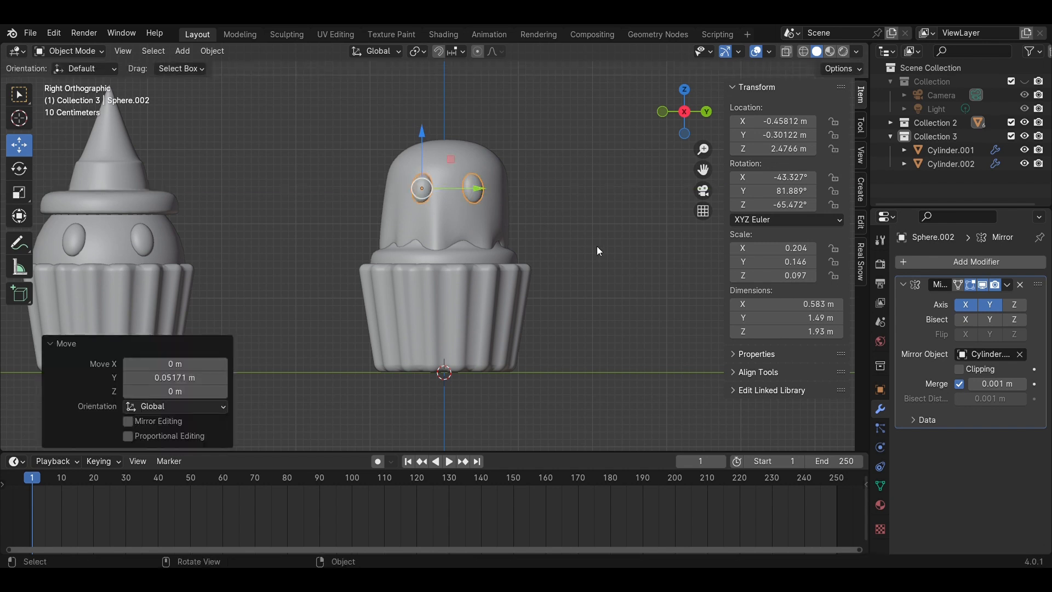
pyautogui.scroll(-5, 586, 253)
pyautogui.hotkey('ctrl', 's')
pyautogui.moveTo(586, 253); pyautogui.dragTo(602, 309, button='middle')
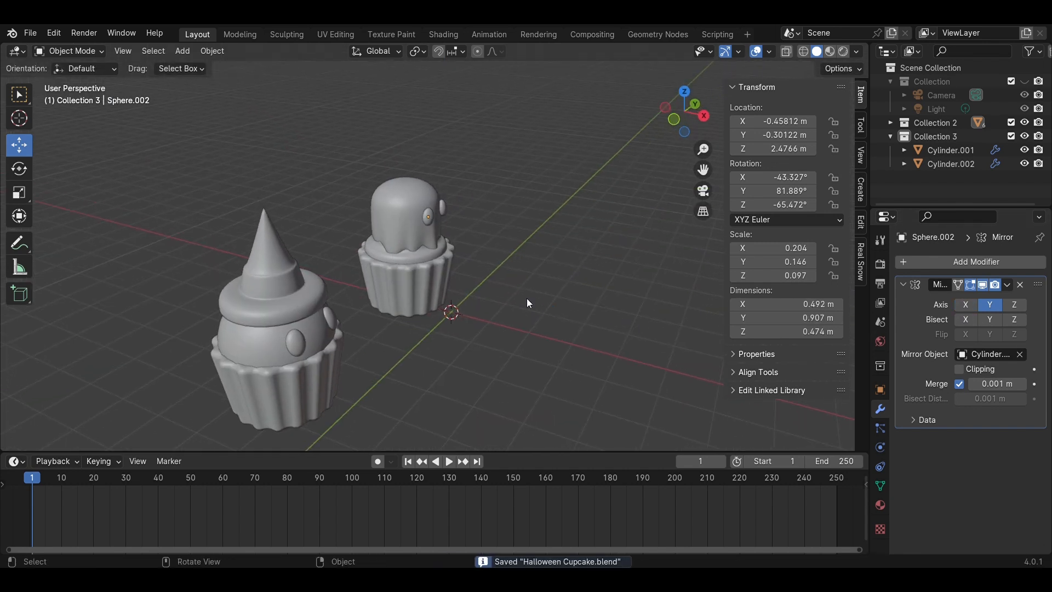
# Create a new collection for the next cupcake and add a default 32-vertex cylinder at the world origin.
pyautogui.press('KP_0')
pyautogui.scroll(-3, 513, 298)
pyautogui.moveTo(510, 368); pyautogui.dragTo(351, 223)
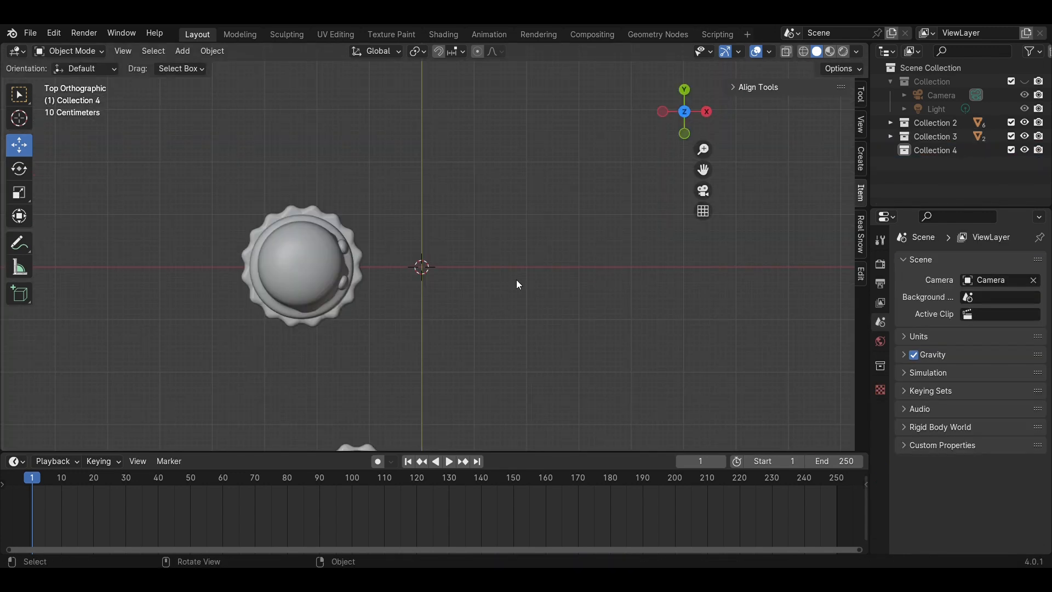
pyautogui.scroll(2, 519, 285)
pyautogui.hotkey('shift', 'a')
pyautogui.moveTo(512, 267)
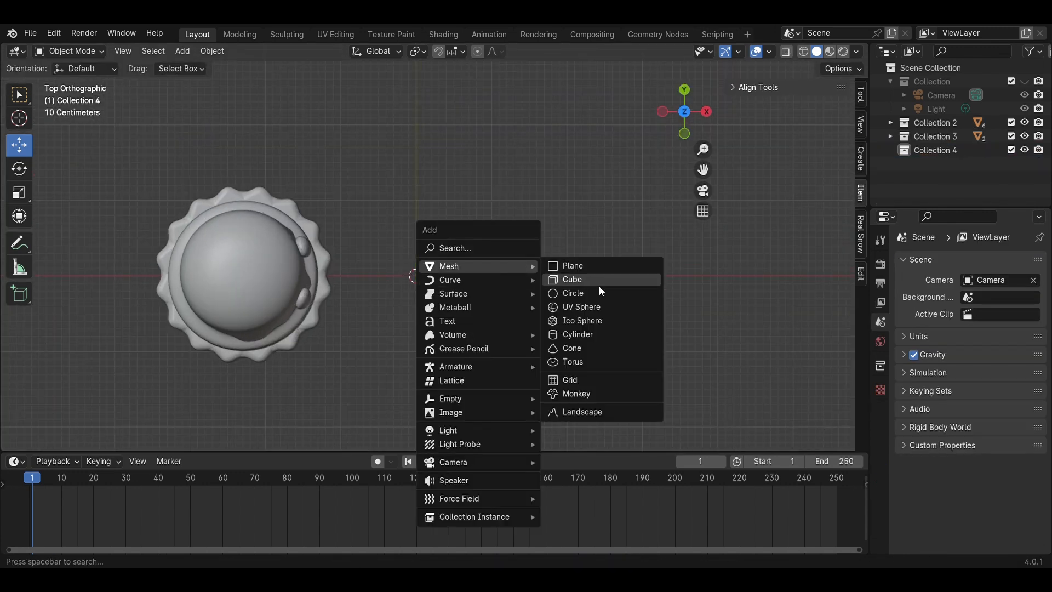
pyautogui.click(582, 334)
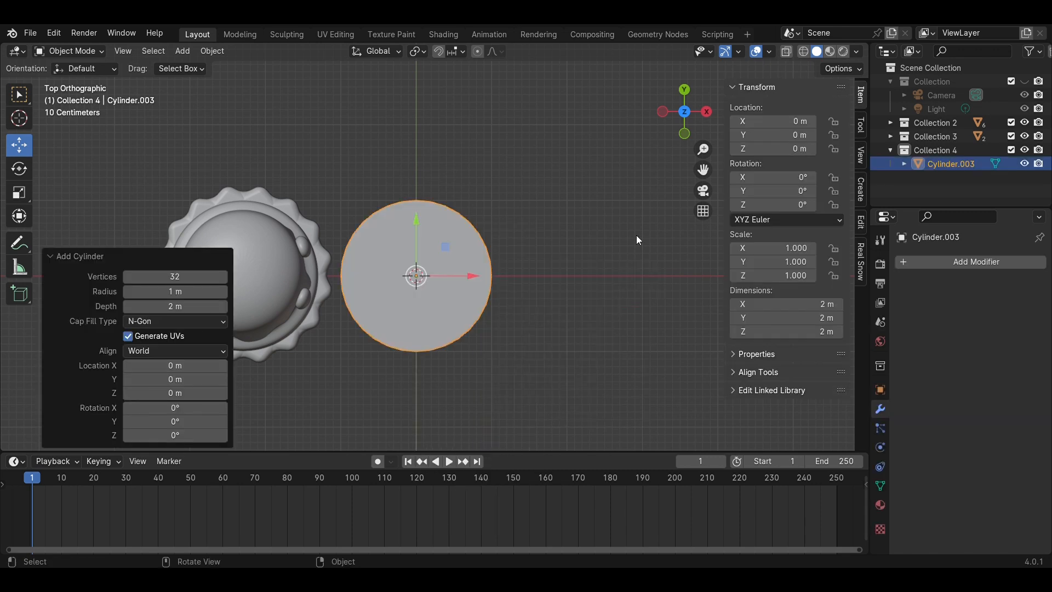
# Flatten the new cylinder into a disc by scaling its height to 0.165.
pyautogui.click(707, 113)
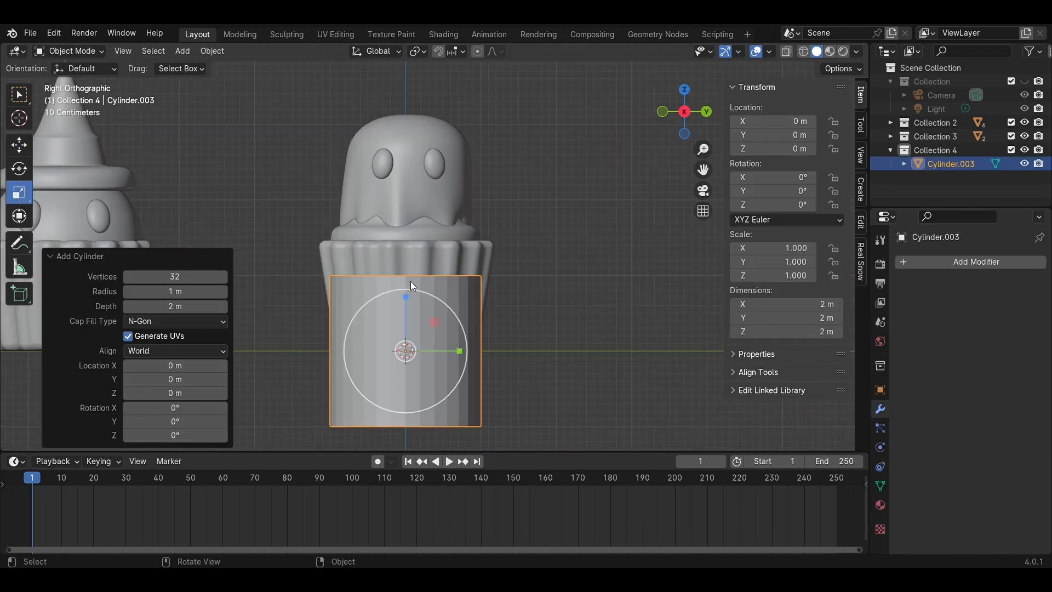
pyautogui.moveTo(408, 295); pyautogui.dragTo(404, 349)
pyautogui.moveTo(495, 307); pyautogui.dragTo(524, 344, button='middle')
# Add a Bevel modifier followed by a Subdivision Surface modifier to the flattened cylinder.
pyautogui.press('Tab')
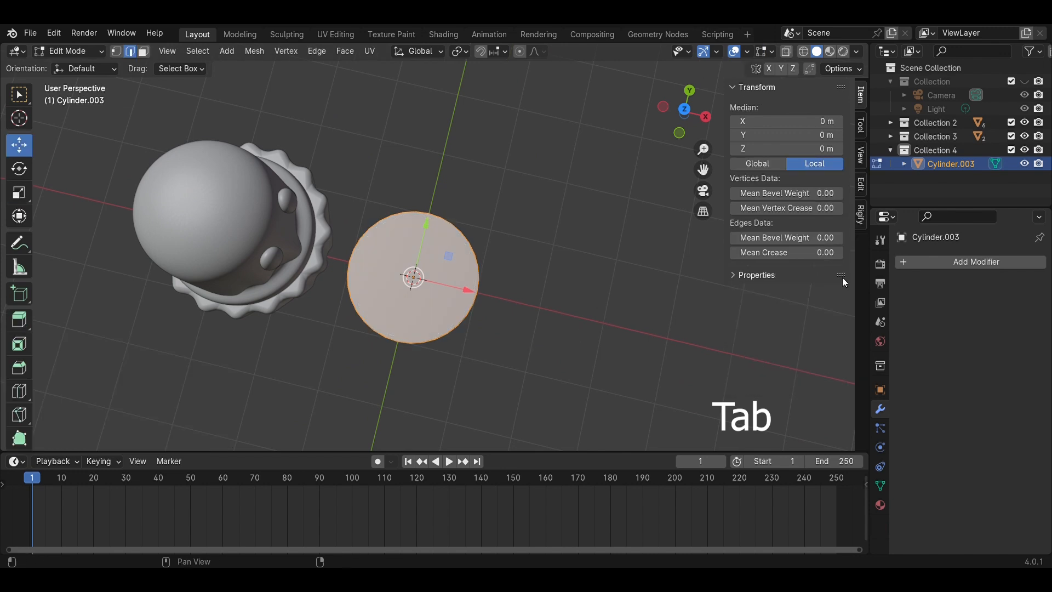
pyautogui.click(961, 265)
pyautogui.moveTo(958, 263)
pyautogui.click(781, 277)
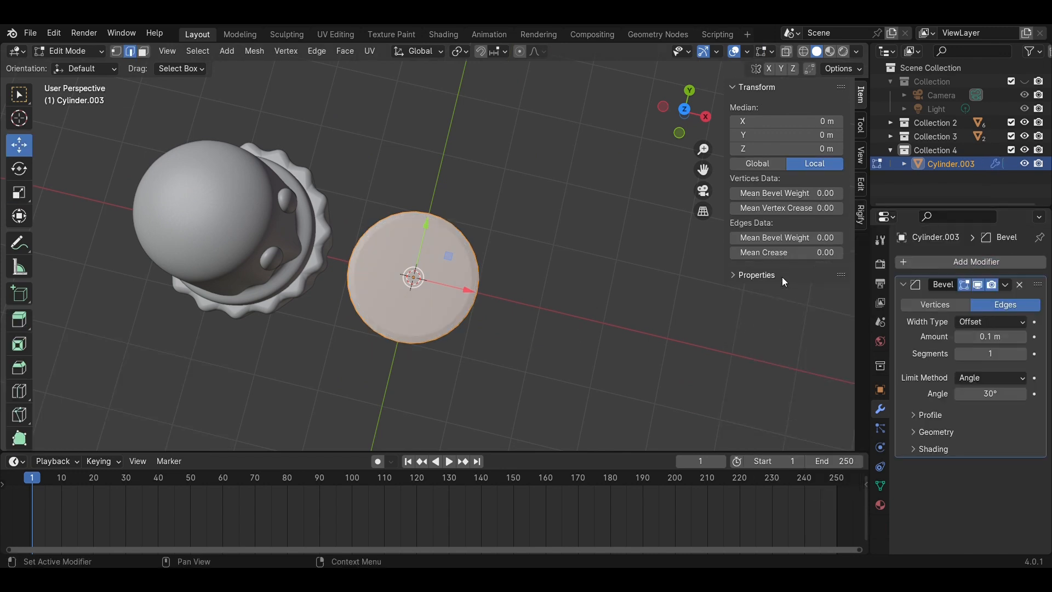
pyautogui.click(973, 262)
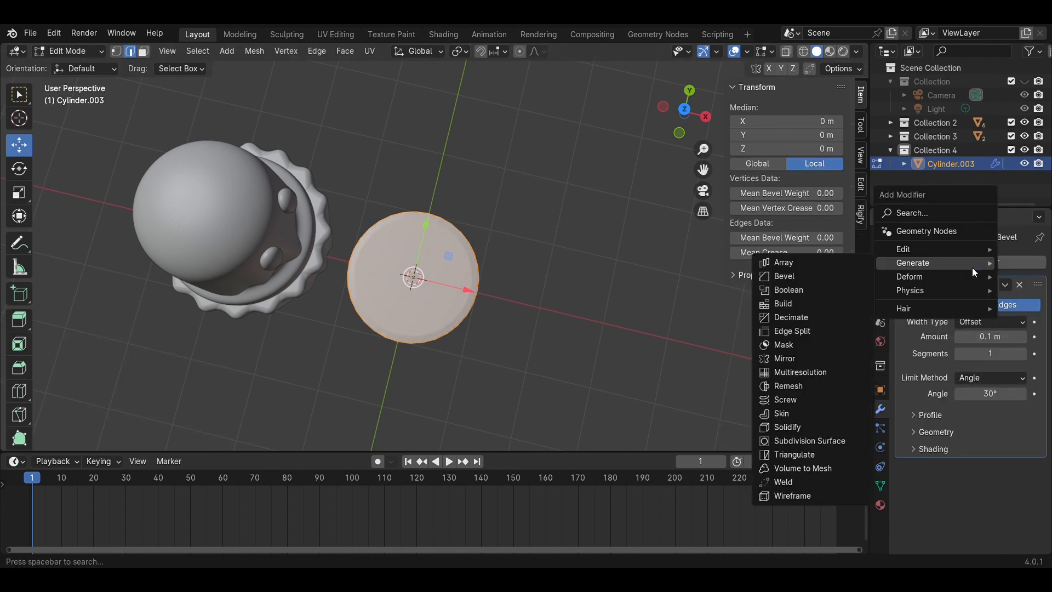
pyautogui.click(810, 441)
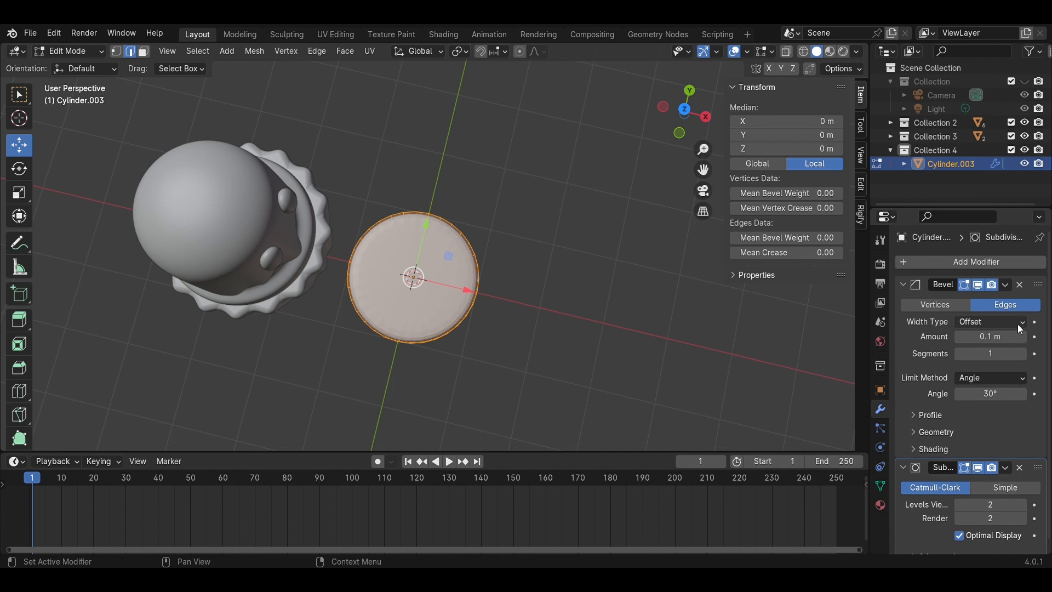
# Set the new disc's Bevel amount to 0.5 m with 10 segments and deselect its geometry.
pyautogui.press('Return')
pyautogui.click(985, 358)
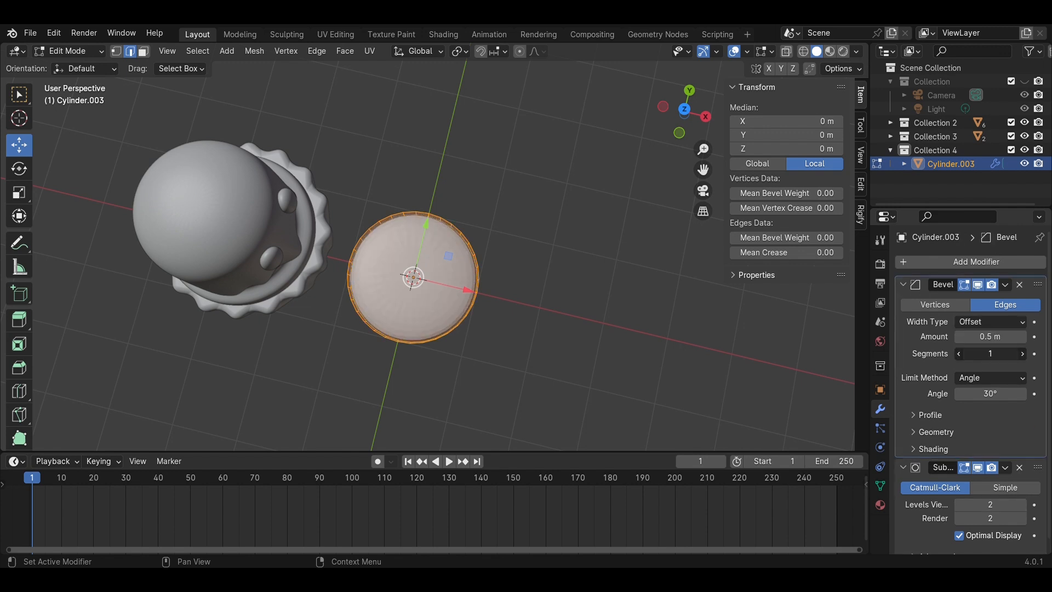
pyautogui.write('10')
pyautogui.press('Return')
pyautogui.click(700, 366)
# Return to Object Mode and move the new disc about 2.2 m along X, clear of the ghost cupcake.
pyautogui.moveTo(700, 366); pyautogui.dragTo(713, 306, button='middle')
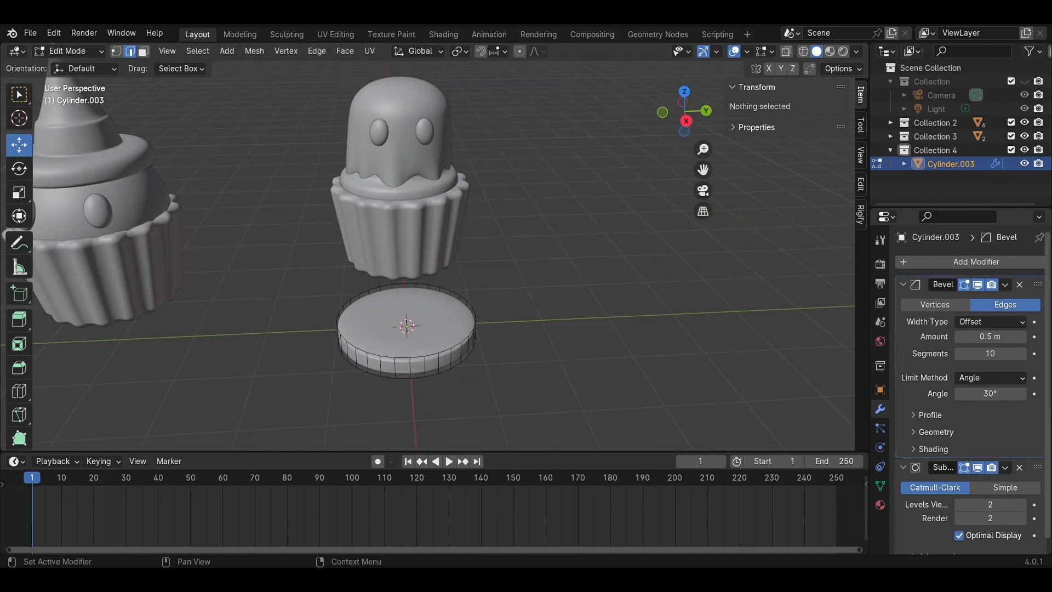
pyautogui.moveTo(552, 356); pyautogui.dragTo(515, 364, button='middle')
pyautogui.press('Tab')
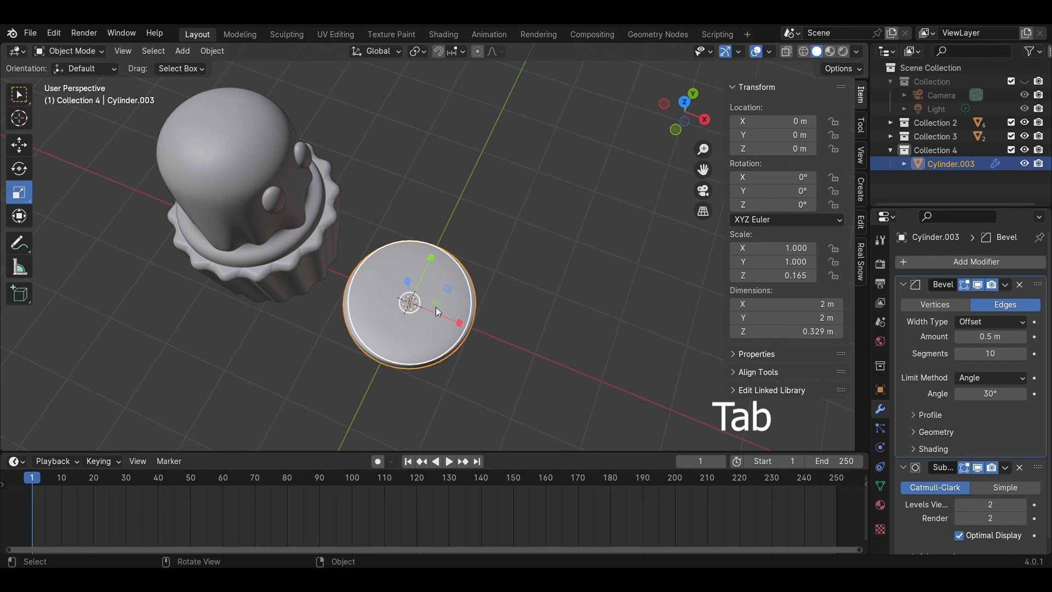
pyautogui.moveTo(462, 323); pyautogui.dragTo(606, 369)
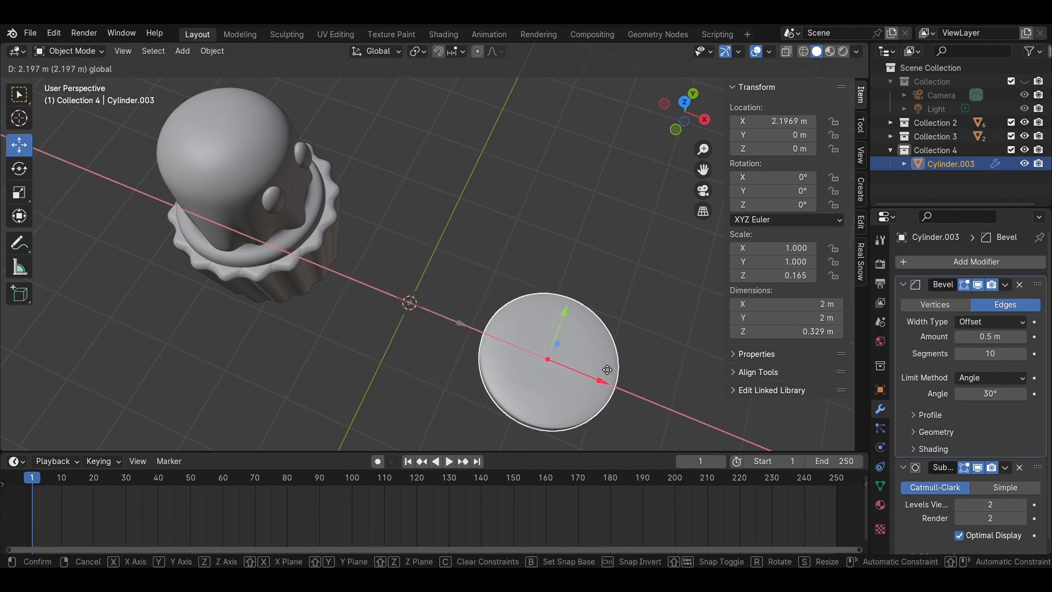
# Inset the top face of the new disc by 0.25 m.
pyautogui.press('Tab')
pyautogui.moveTo(673, 361); pyautogui.dragTo(630, 291, button='middle')
pyautogui.click(557, 395)
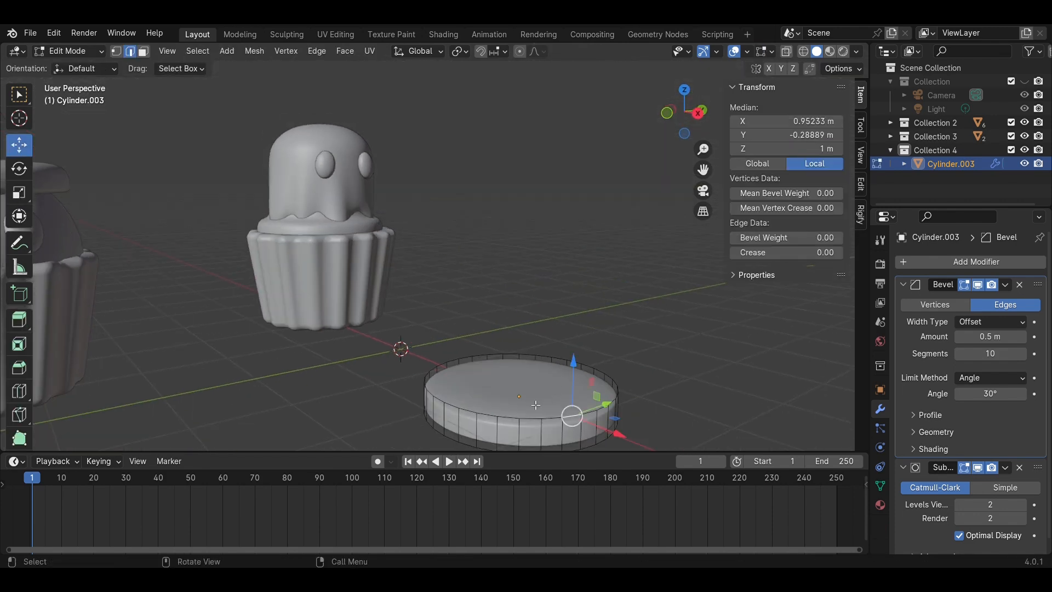
pyautogui.press('3')
pyautogui.click(563, 371)
pyautogui.click(682, 93)
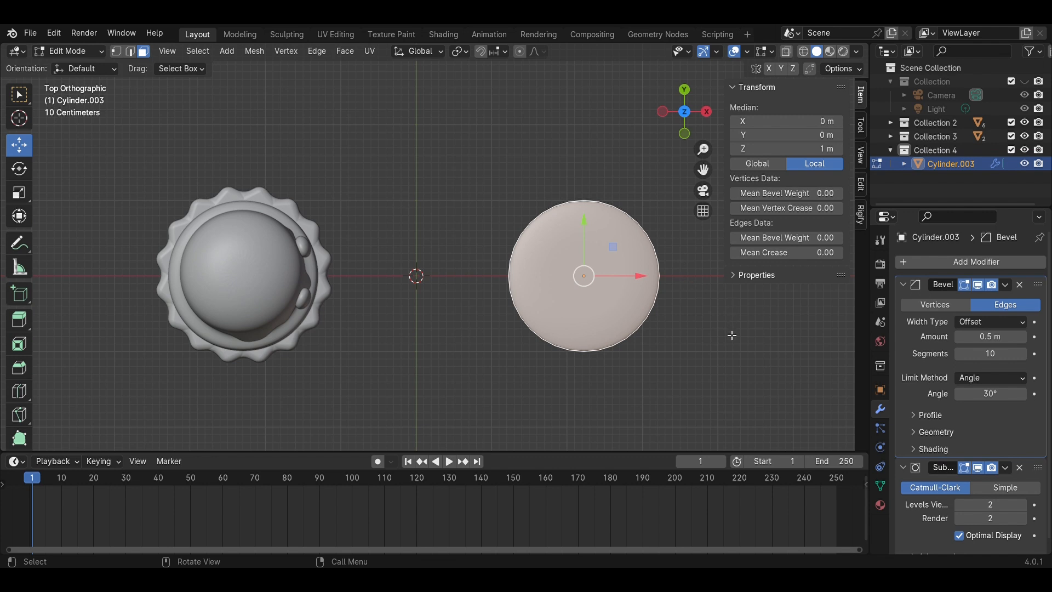
pyautogui.press('i')
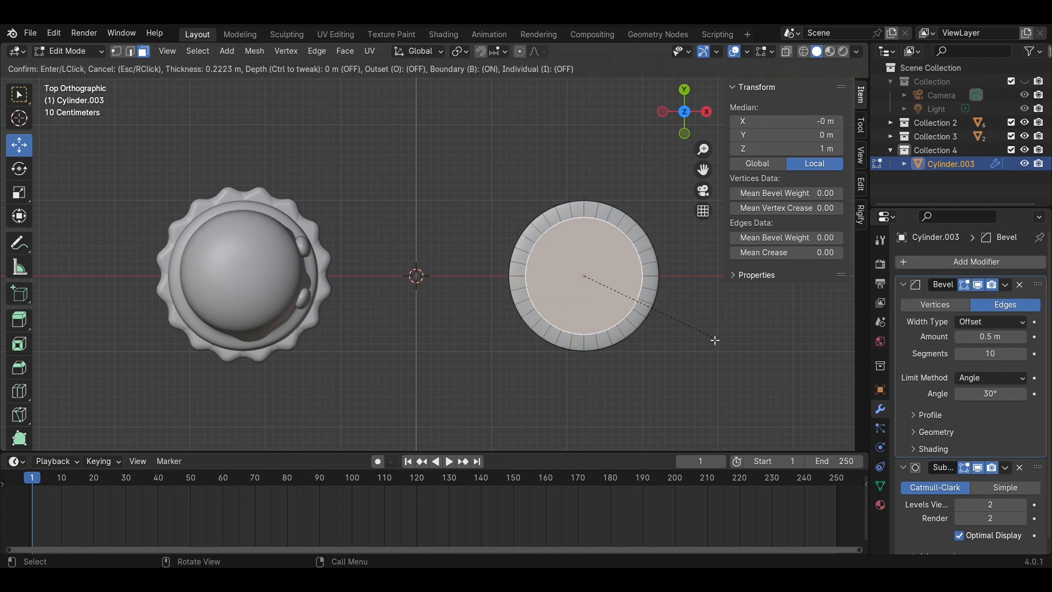
pyautogui.click(715, 340)
# Extrude the disc's inset top face upward by about 0.284 m.
pyautogui.moveTo(715, 340); pyautogui.dragTo(700, 396, button='middle')
pyautogui.press('e')
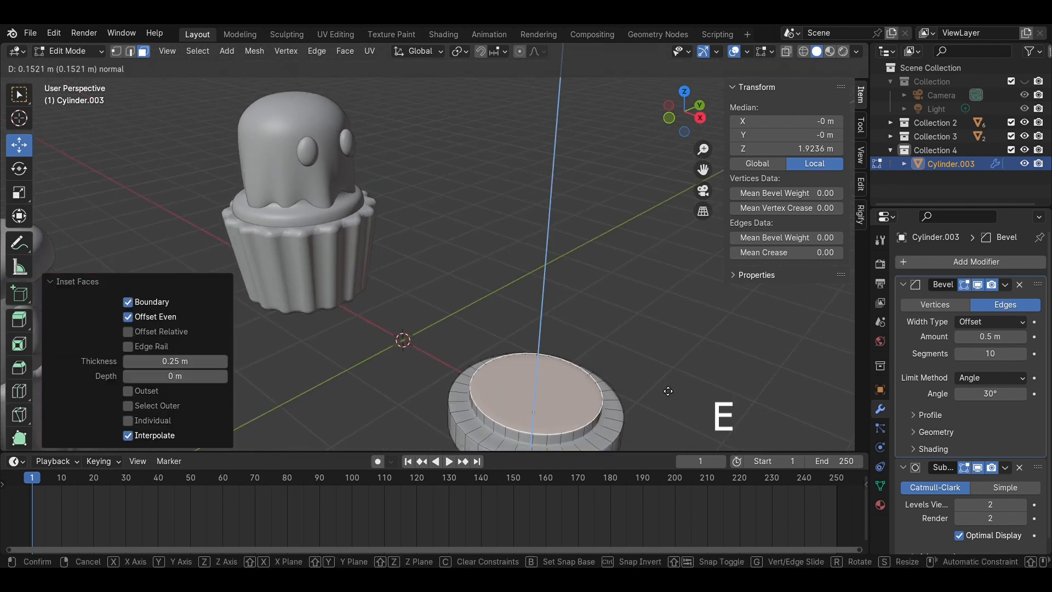
pyautogui.click(667, 390)
pyautogui.click(668, 122)
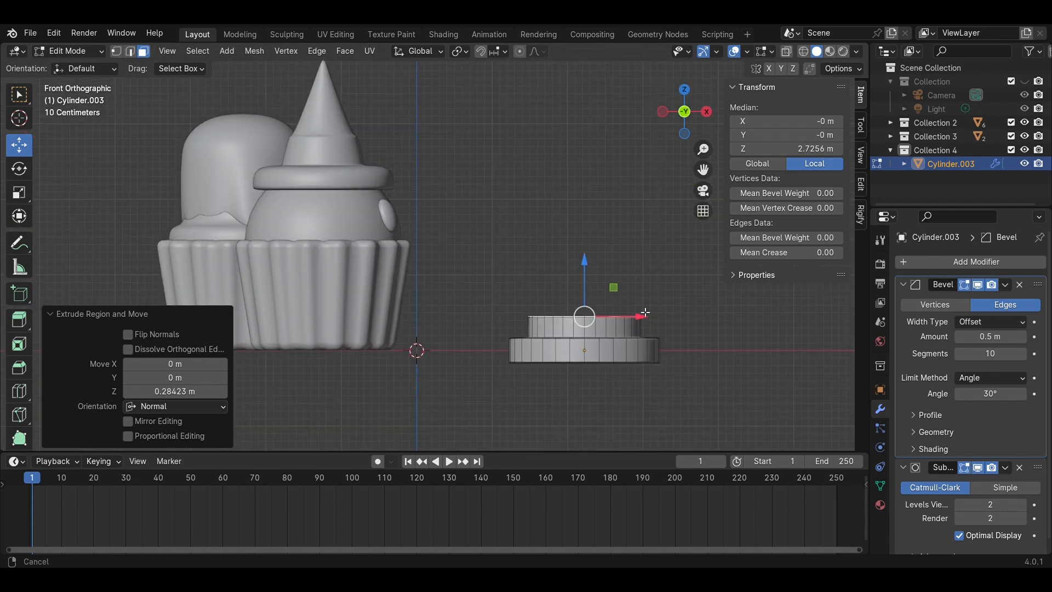
# Inset the second tier's top face by about 0.243 m.
pyautogui.moveTo(680, 357); pyautogui.dragTo(696, 402, button='middle')
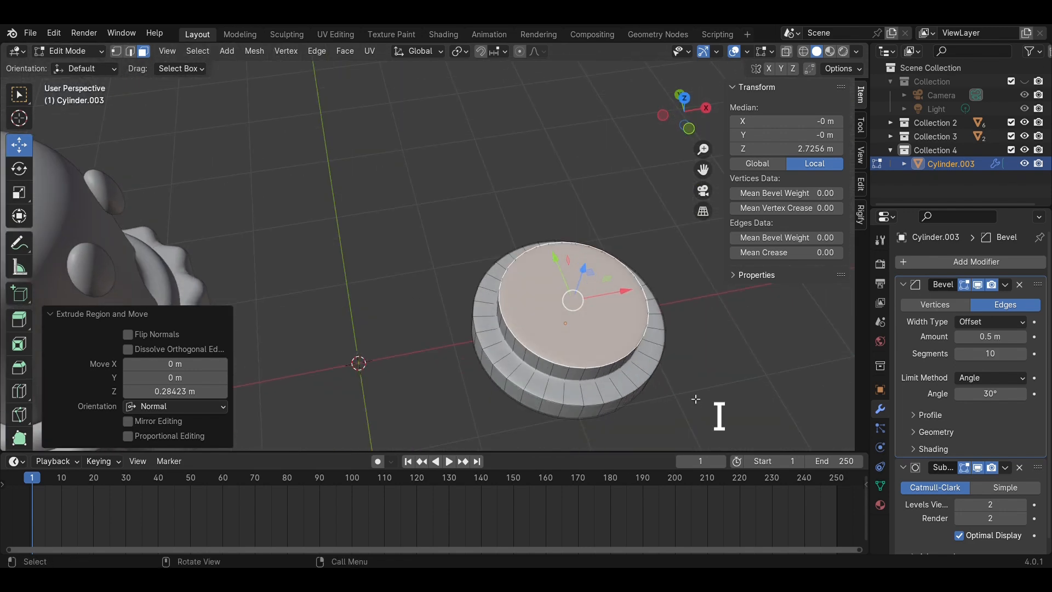
pyautogui.press('i')
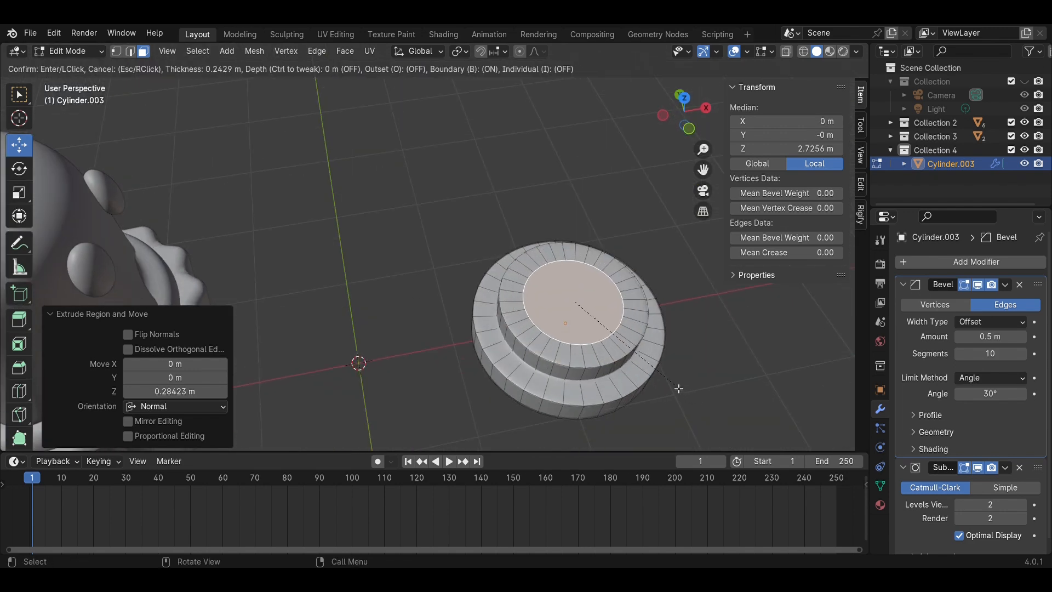
pyautogui.click(678, 388)
# Extrude the inset face upward by about 0.329 m as a third tier and lower it by about 0.05 m.
pyautogui.moveTo(710, 405); pyautogui.dragTo(684, 331, button='middle')
pyautogui.press('e')
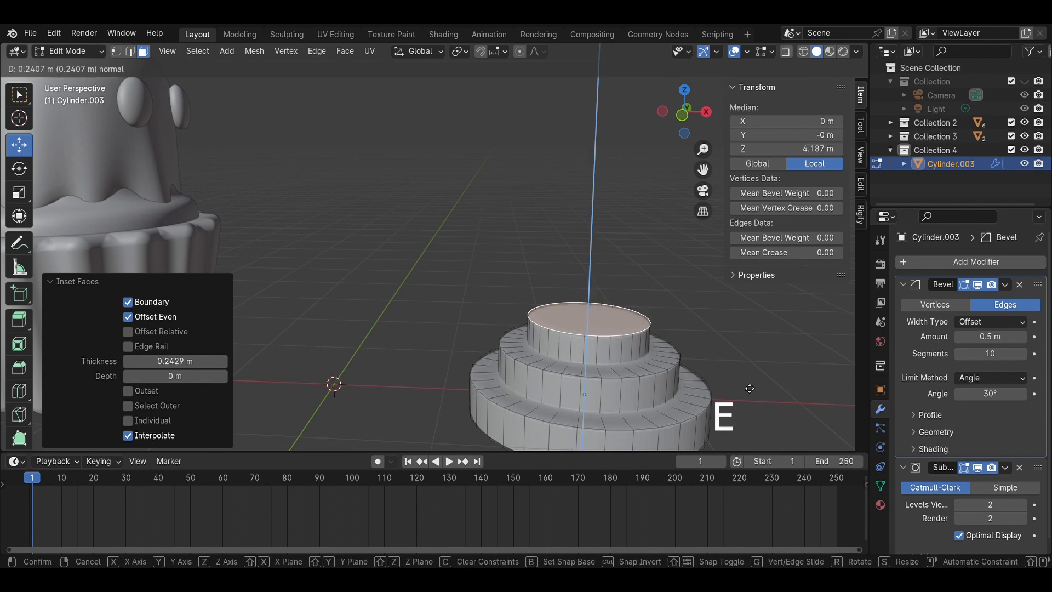
pyautogui.click(742, 367)
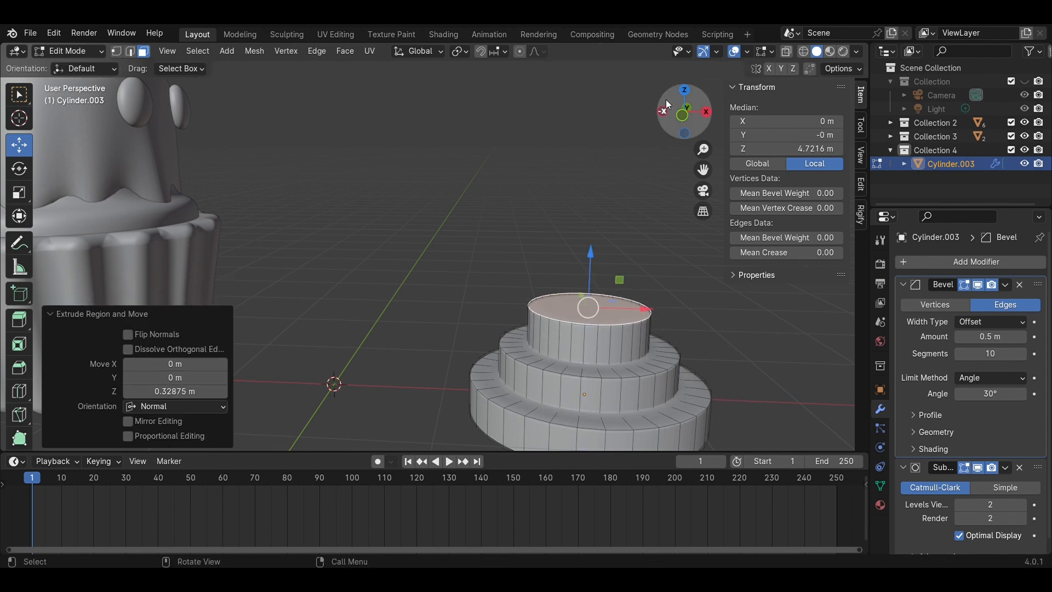
pyautogui.press('KP_1')
pyautogui.moveTo(581, 238); pyautogui.dragTo(584, 249)
# Inset the third tier's top face by about 0.214 m.
pyautogui.press('KP_7')
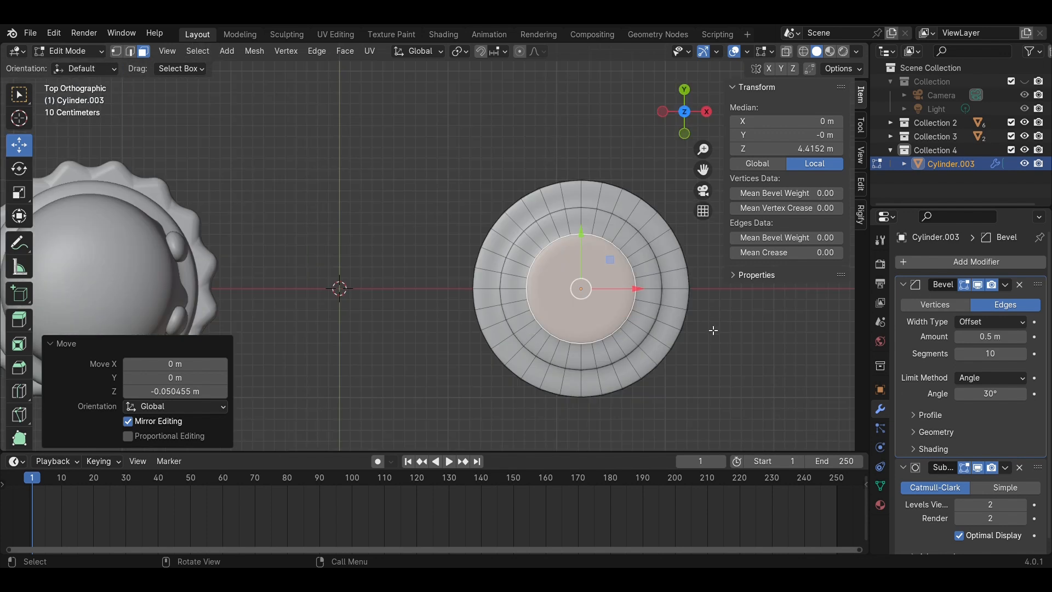
pyautogui.press('i')
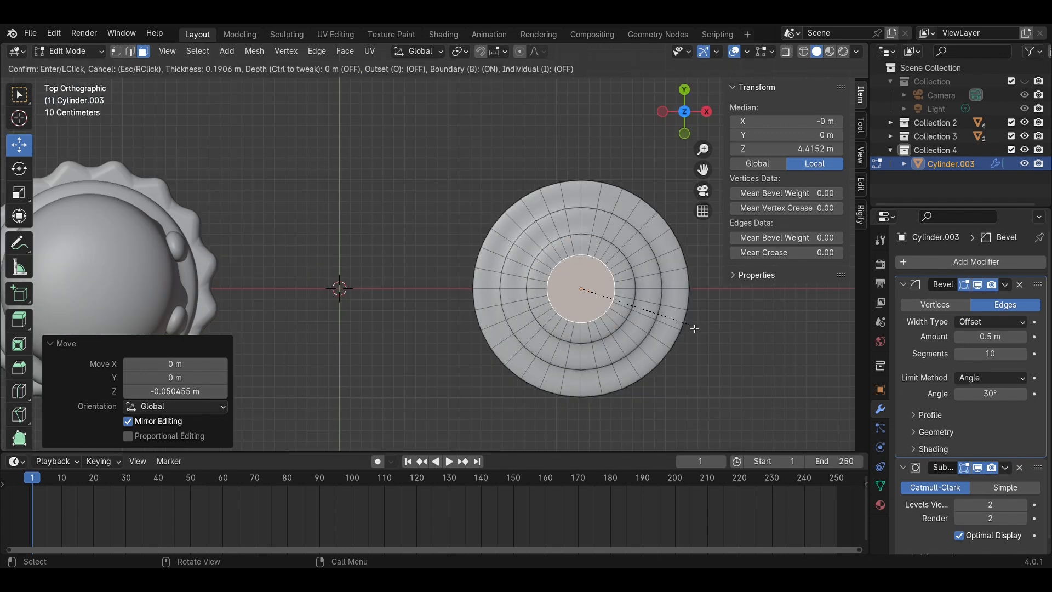
pyautogui.click(693, 328)
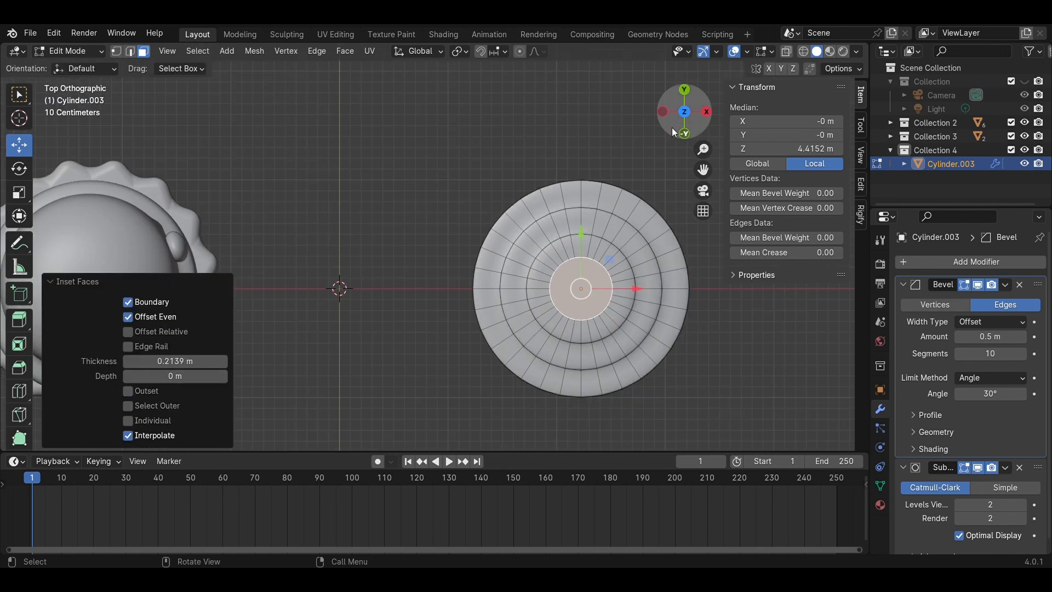
# Extrude the inset face upward by about 0.59 m and scale it to 0 to form a pointed tip.
pyautogui.click(684, 135)
pyautogui.press('e')
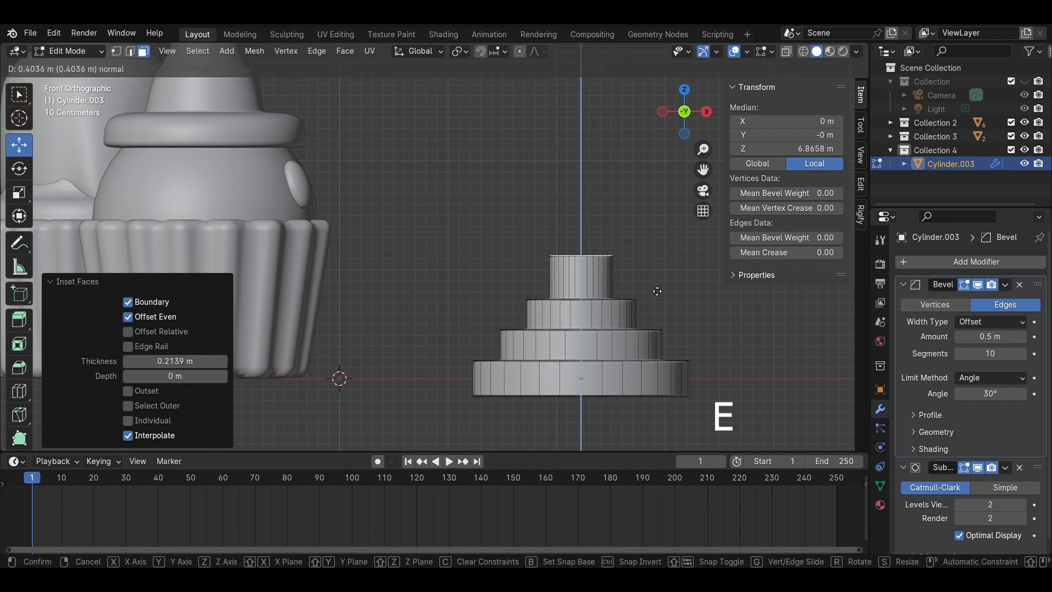
pyautogui.click(661, 293)
pyautogui.press('s')
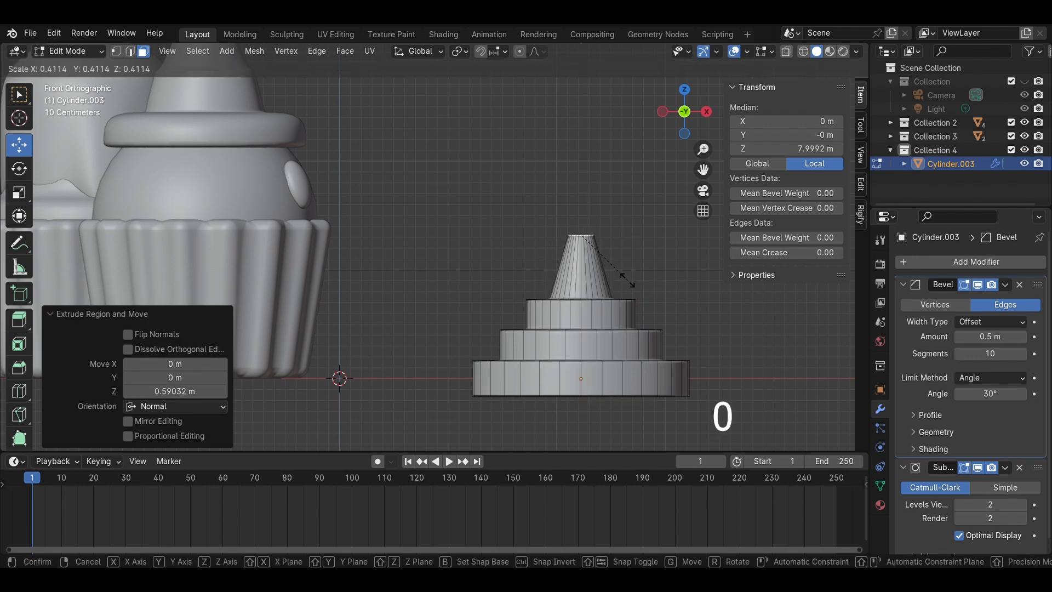
pyautogui.press('0')
pyautogui.click(631, 283)
pyautogui.click(645, 286)
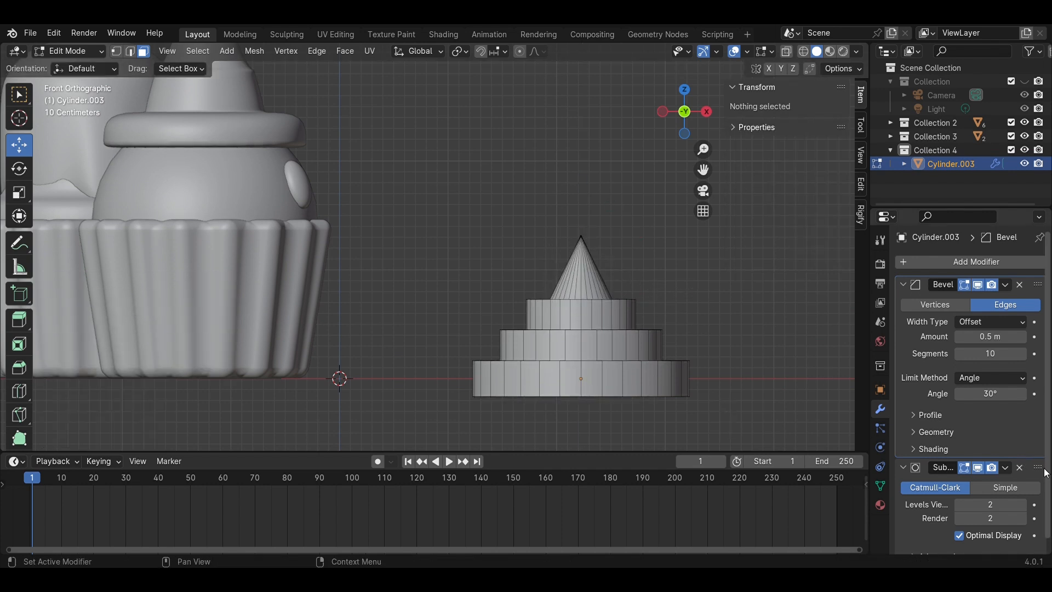
# Reorder the tiered shape's modifiers so that Subdivision comes before Bevel, and save the file.
pyautogui.moveTo(1045, 472); pyautogui.dragTo(1041, 285)
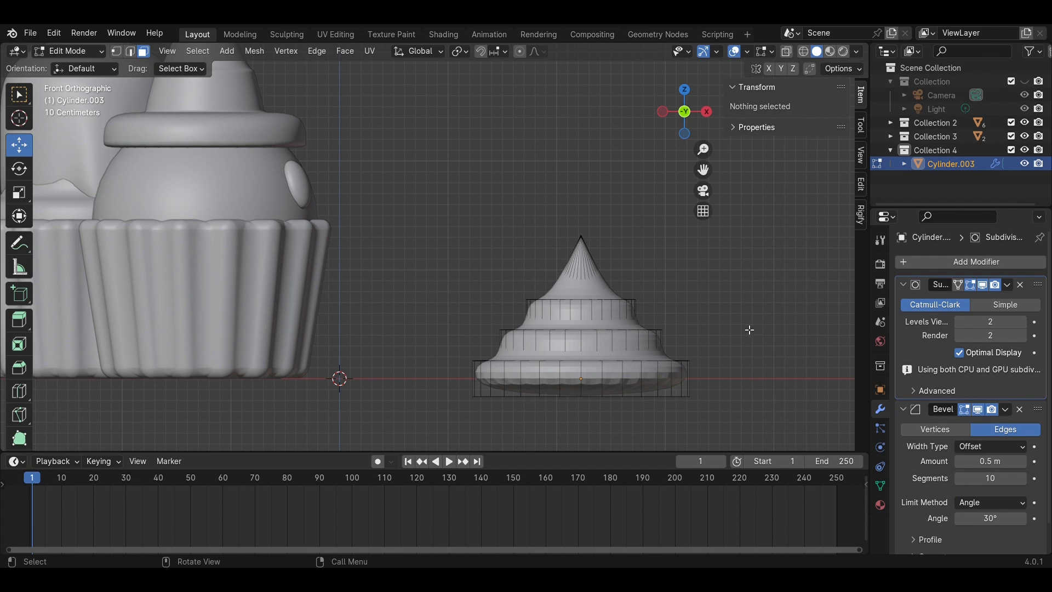
pyautogui.moveTo(750, 329); pyautogui.dragTo(697, 357, button='middle')
pyautogui.hotkey('ctrl', 's')
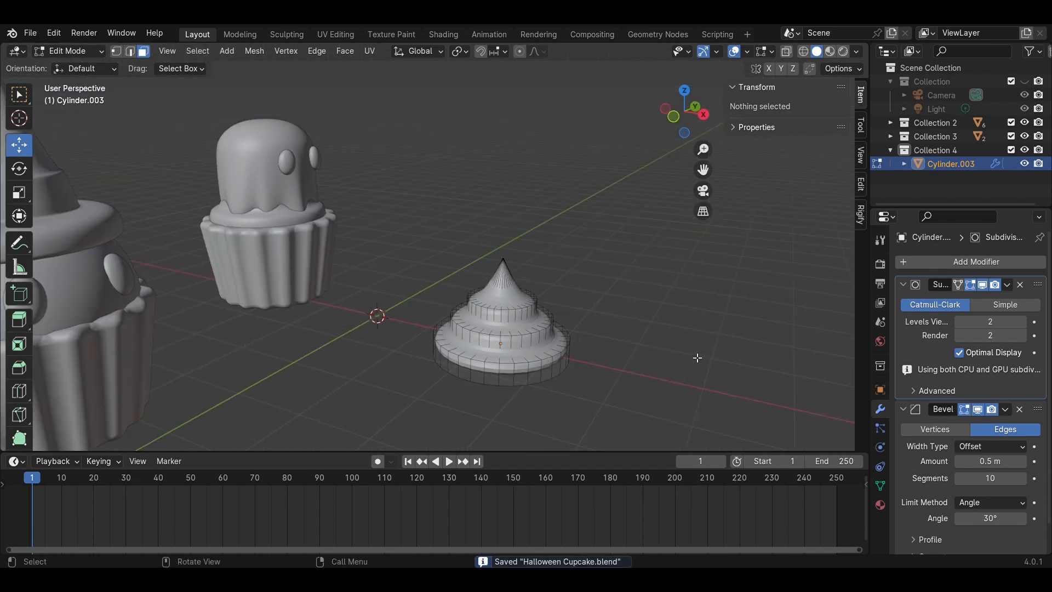
# Return to Object Mode, apply Shade Smooth to the frosting swirl and save the file.
pyautogui.press('Tab')
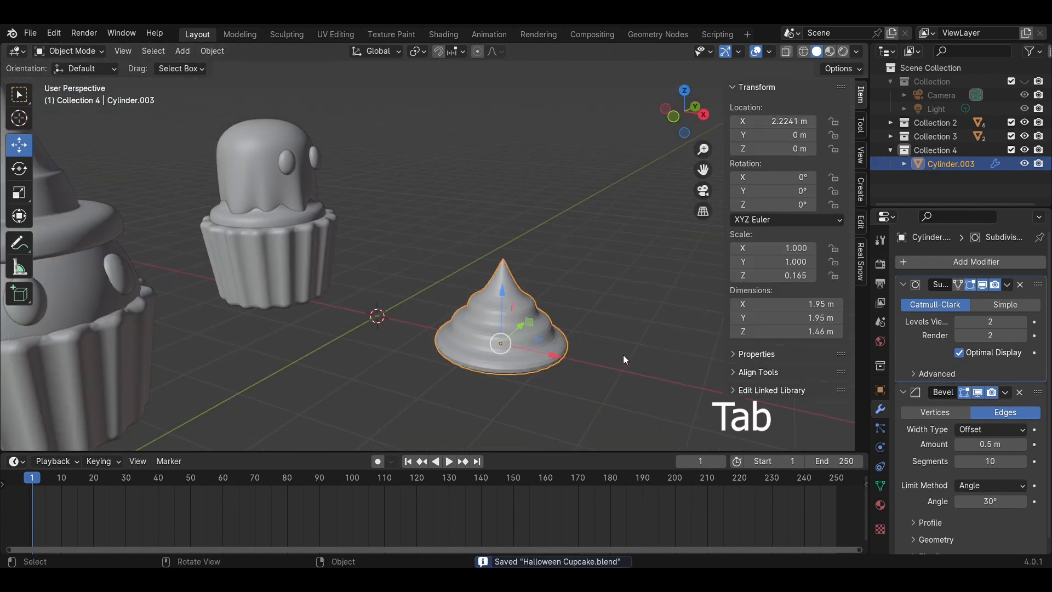
pyautogui.moveTo(623, 354); pyautogui.dragTo(442, 298, button='middle')
pyautogui.rightClick(442, 298)
pyautogui.click(441, 298)
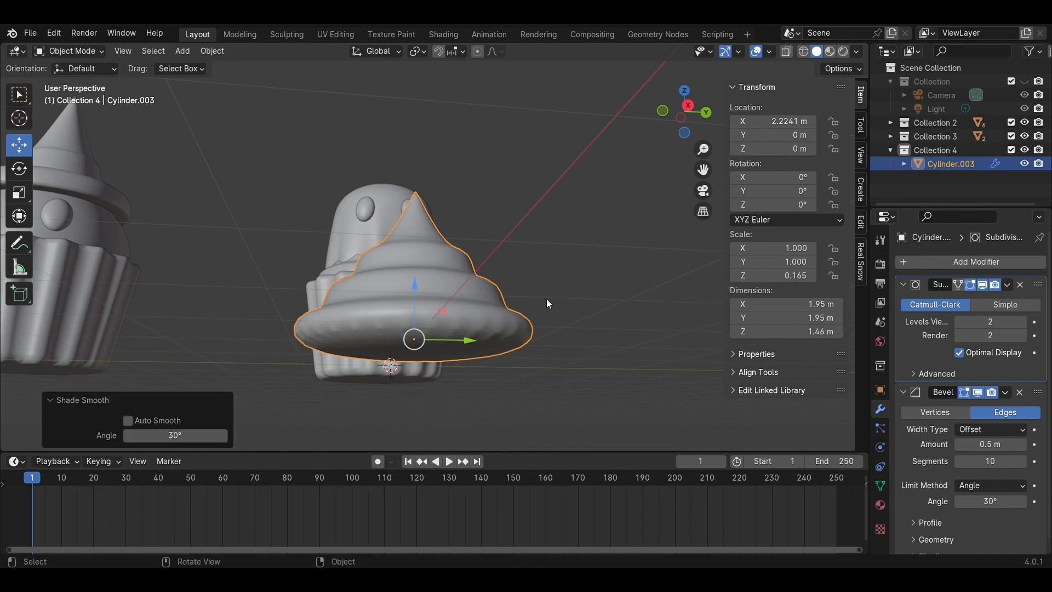
pyautogui.click(547, 298)
pyautogui.moveTo(547, 298); pyautogui.dragTo(538, 357, button='middle')
pyautogui.click(500, 350)
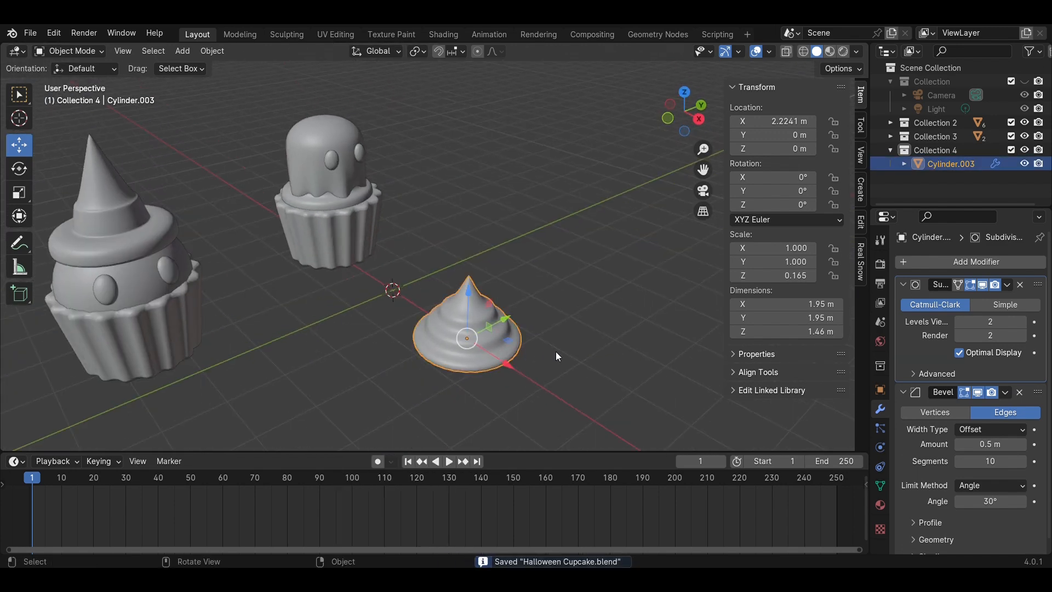
pyautogui.click(579, 348)
pyautogui.hotkey('ctrl', 's')
# Move the whole ghost cupcake about -1.97 m along X.
pyautogui.scroll(-3, 580, 348)
pyautogui.moveTo(500, 312); pyautogui.dragTo(497, 384, button='middle')
pyautogui.click(679, 107)
pyautogui.click(385, 266)
pyautogui.moveTo(385, 265); pyautogui.dragTo(325, 265)
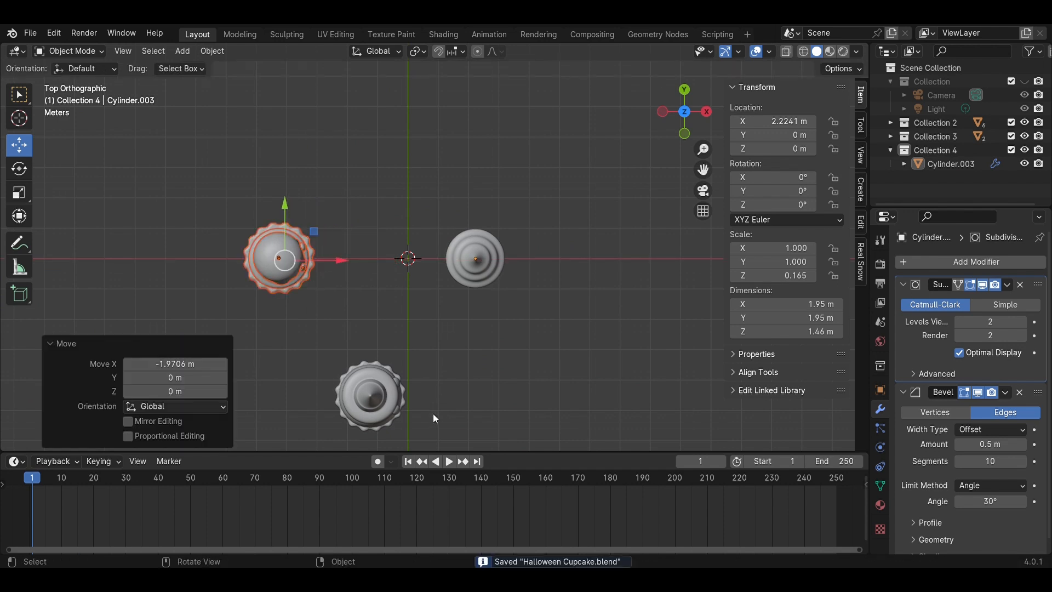
# Move the whole witch-hat cupcake to about X -2.49 m, Y -3.54 m.
pyautogui.click(371, 395)
pyautogui.moveTo(370, 395); pyautogui.dragTo(333, 366)
pyautogui.click(439, 426)
pyautogui.moveTo(439, 427); pyautogui.dragTo(394, 216, button='middle')
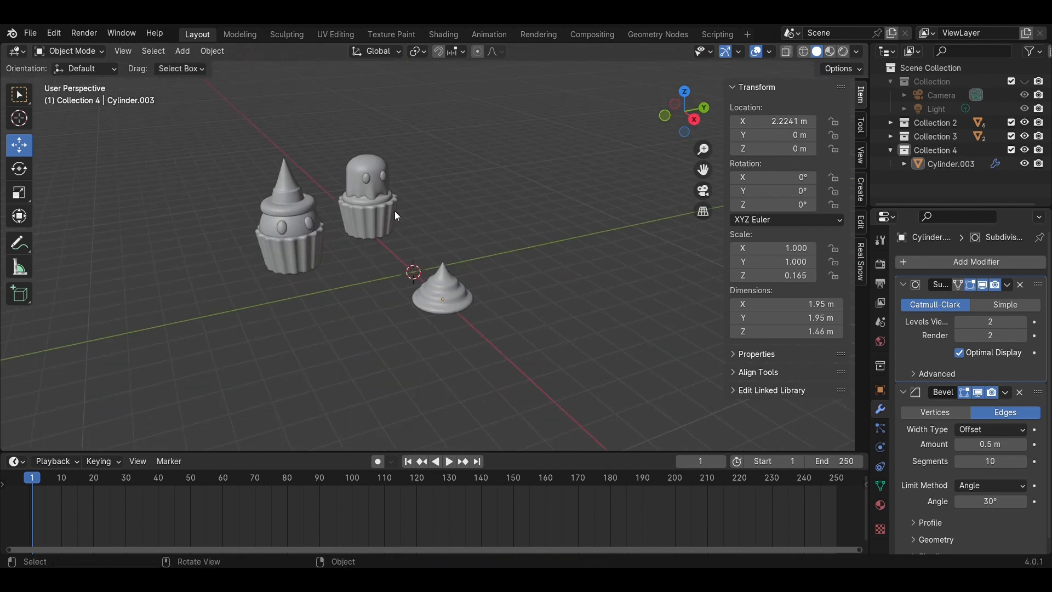
# Duplicate the witch-hat cupcake's fluted wrapper and offset the copy about 1.915 m along Y.
pyautogui.click(378, 219)
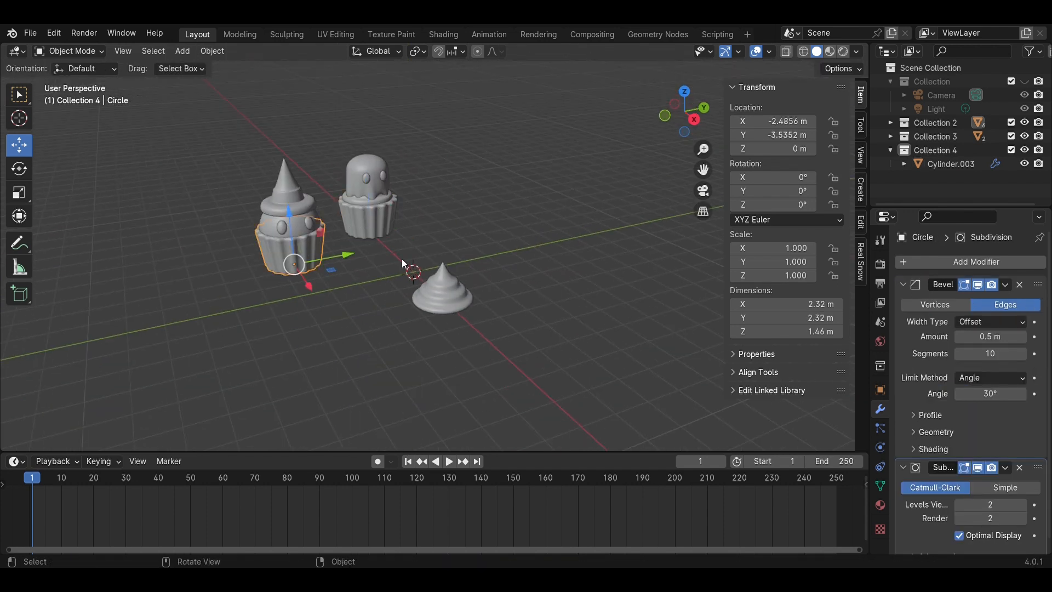
pyautogui.hotkey('shift', 'd')
pyautogui.press('y')
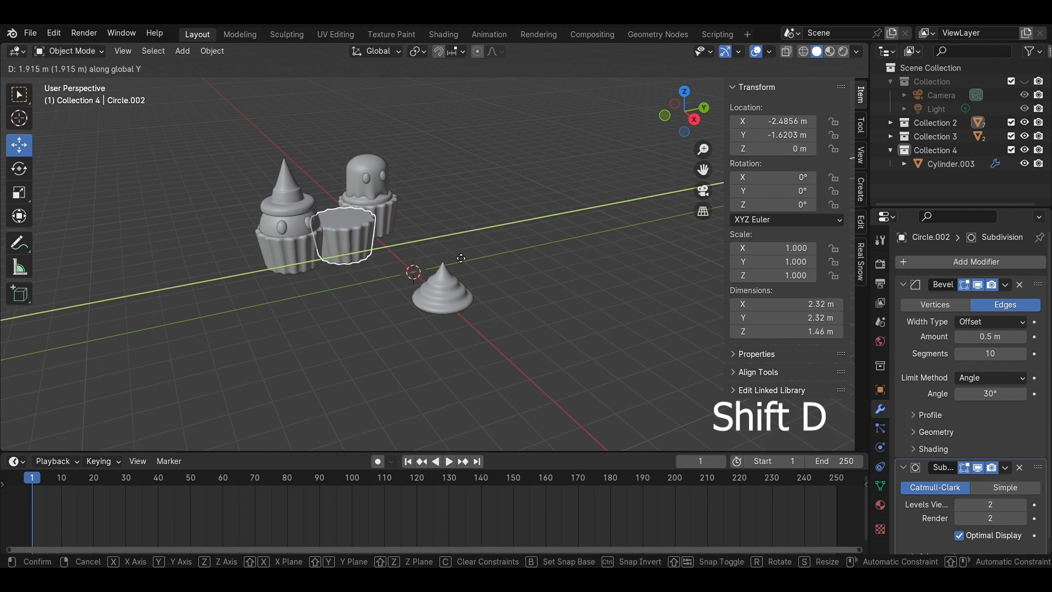
pyautogui.click(412, 257)
# Move the duplicated wrapper about 2.3 m along X and shift it along positive Y toward the scene centre.
pyautogui.click(682, 92)
pyautogui.moveTo(388, 308); pyautogui.dragTo(458, 309)
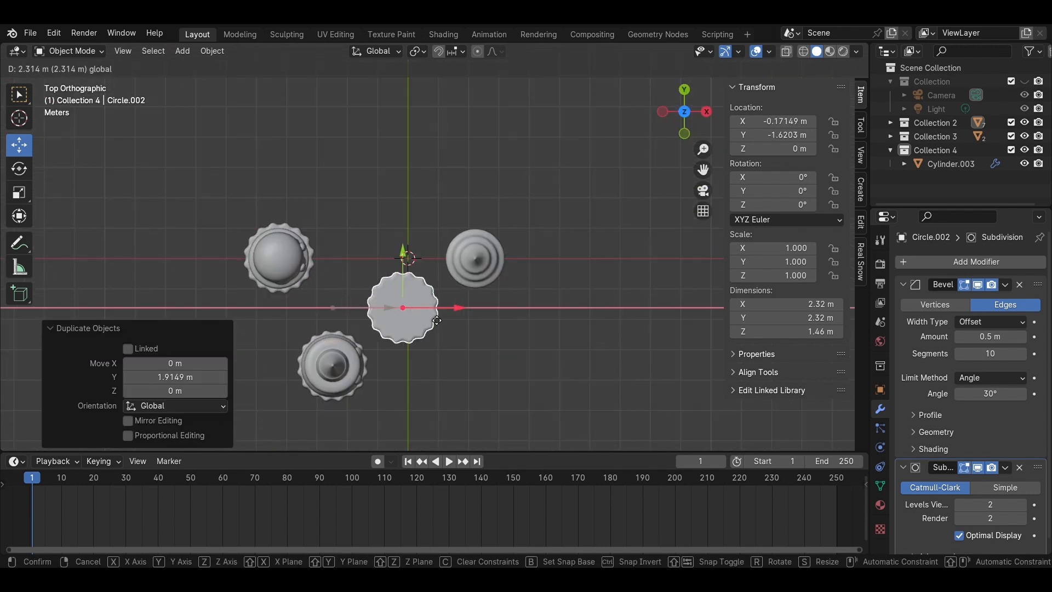
pyautogui.moveTo(402, 253); pyautogui.dragTo(402, 220)
# Move the frosting swirl over the duplicated wrapper, to about X -0.144 m, Y -0.524 m.
pyautogui.click(478, 251)
pyautogui.moveTo(521, 266); pyautogui.dragTo(448, 270)
pyautogui.click(409, 237)
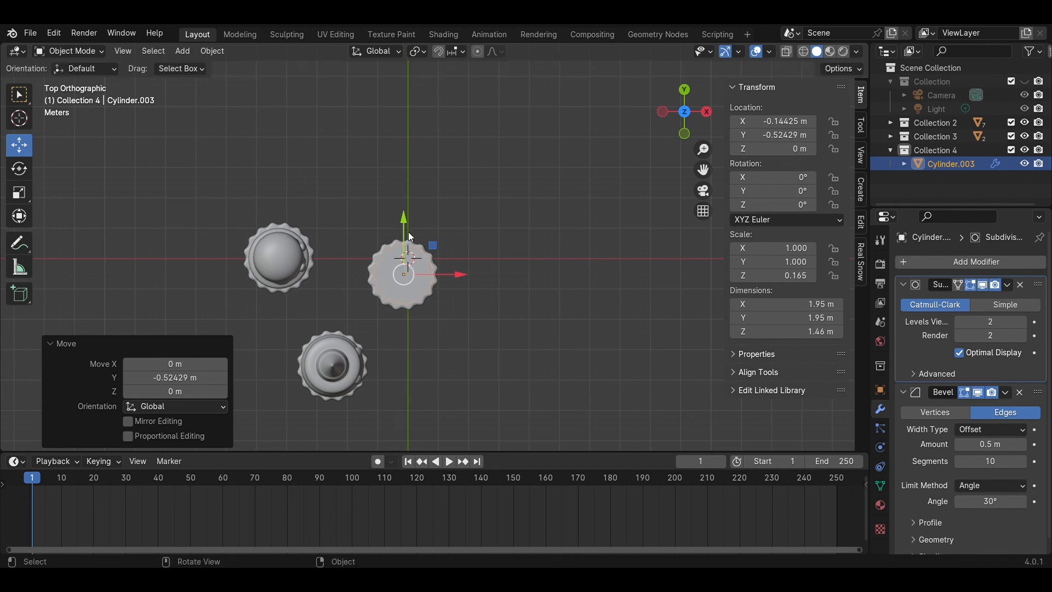
# Raise the frosting swirl about 1.381 m onto the wrapper and scale it up by about 1.067.
pyautogui.click(673, 132)
pyautogui.moveTo(374, 249); pyautogui.dragTo(370, 184)
pyautogui.click(370, 184)
pyautogui.moveTo(558, 217); pyautogui.dragTo(438, 254, button='middle')
pyautogui.press('s')
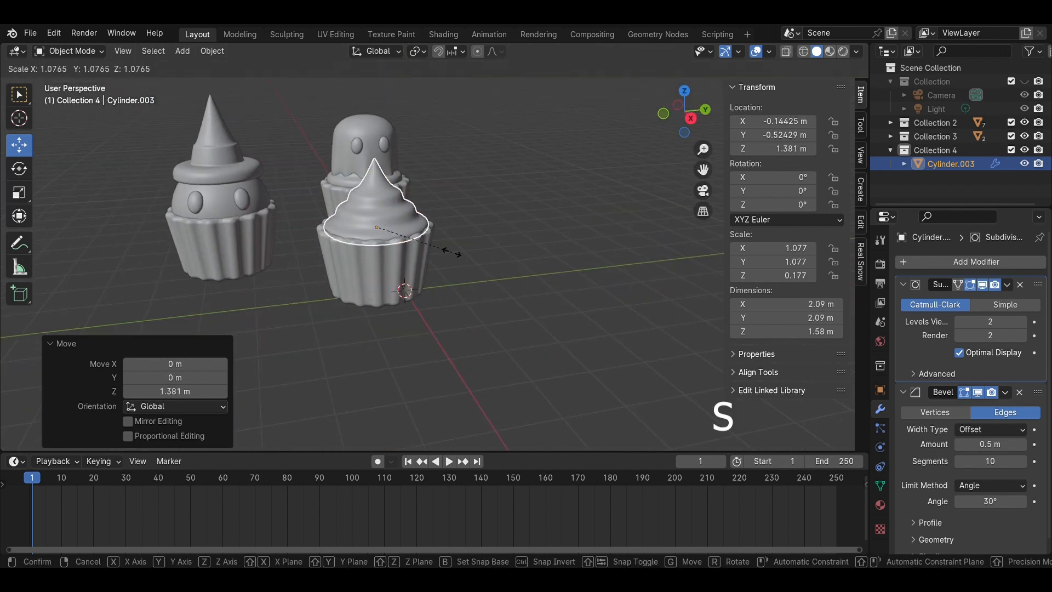
pyautogui.click(445, 257)
# Shift the frosting swirl to about X -0.175 m to centre it on the wrapper, and save the file.
pyautogui.click(690, 120)
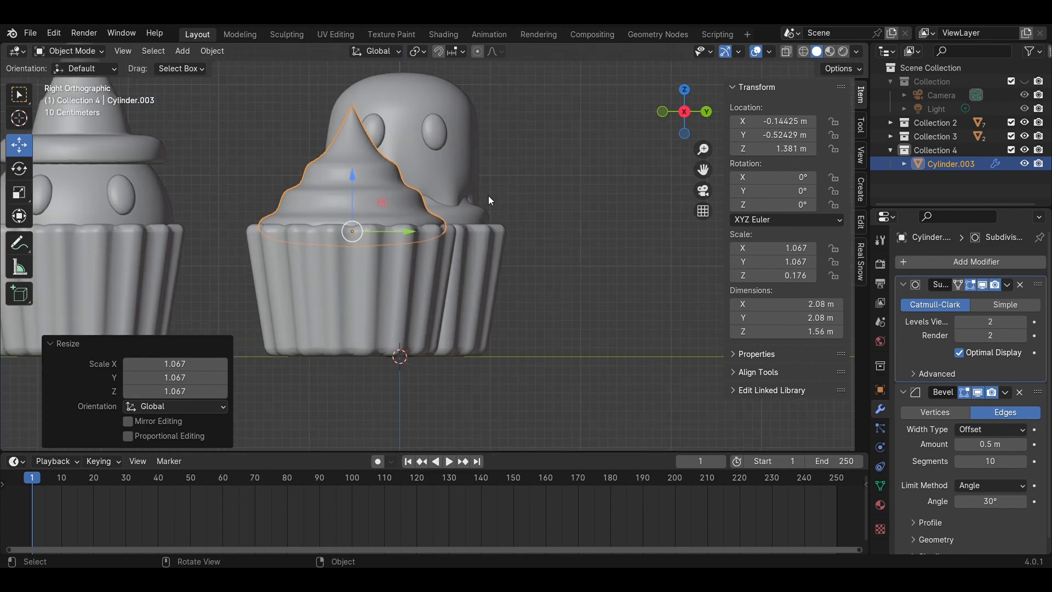
pyautogui.click(684, 90)
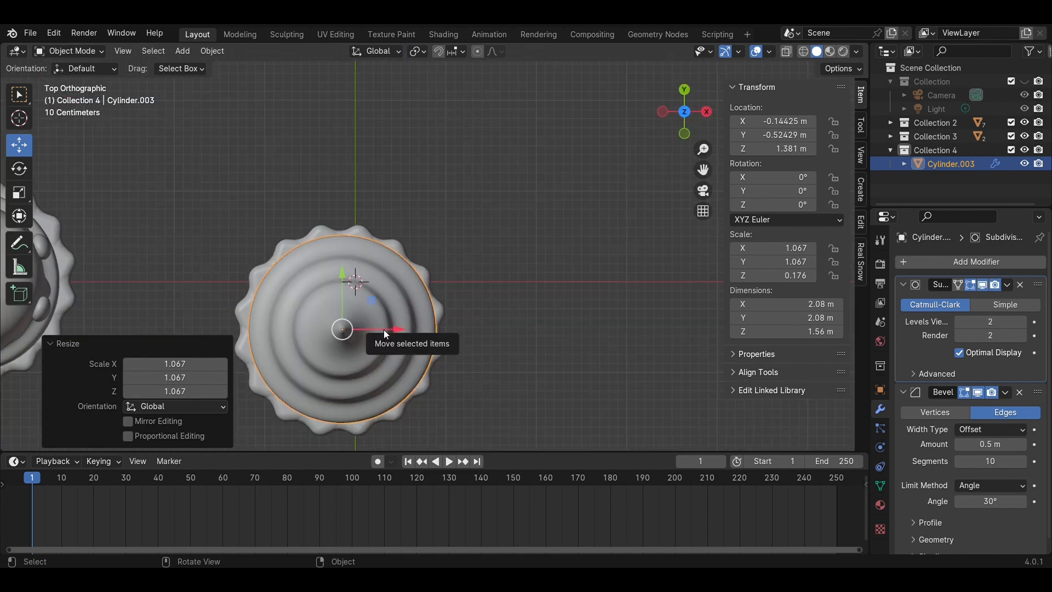
pyautogui.moveTo(385, 332); pyautogui.dragTo(380, 326)
pyautogui.click(599, 324)
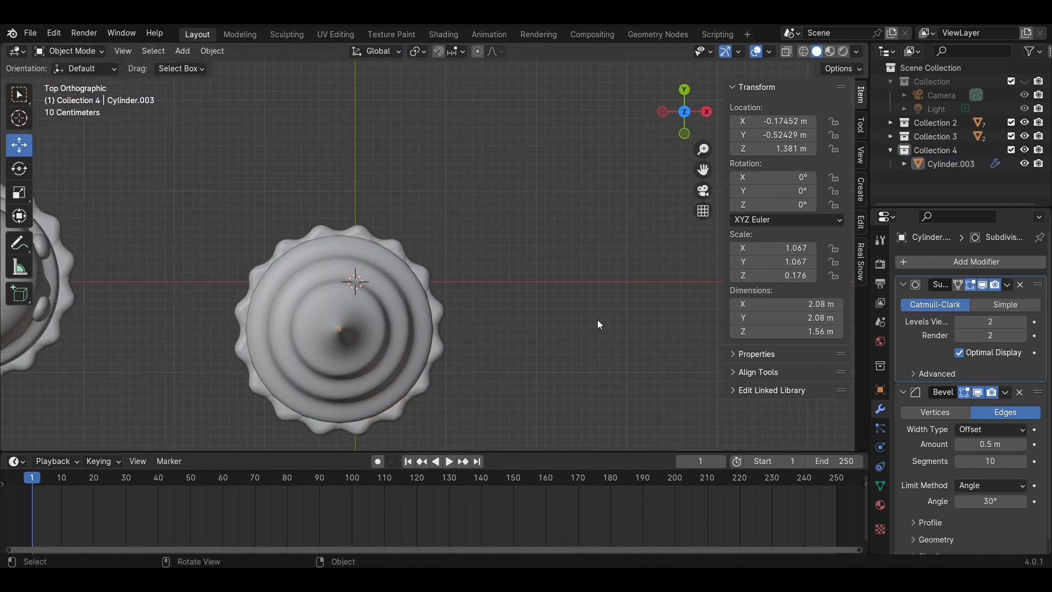
pyautogui.moveTo(599, 324); pyautogui.dragTo(493, 207, button='middle')
pyautogui.hotkey('ctrl', 's')
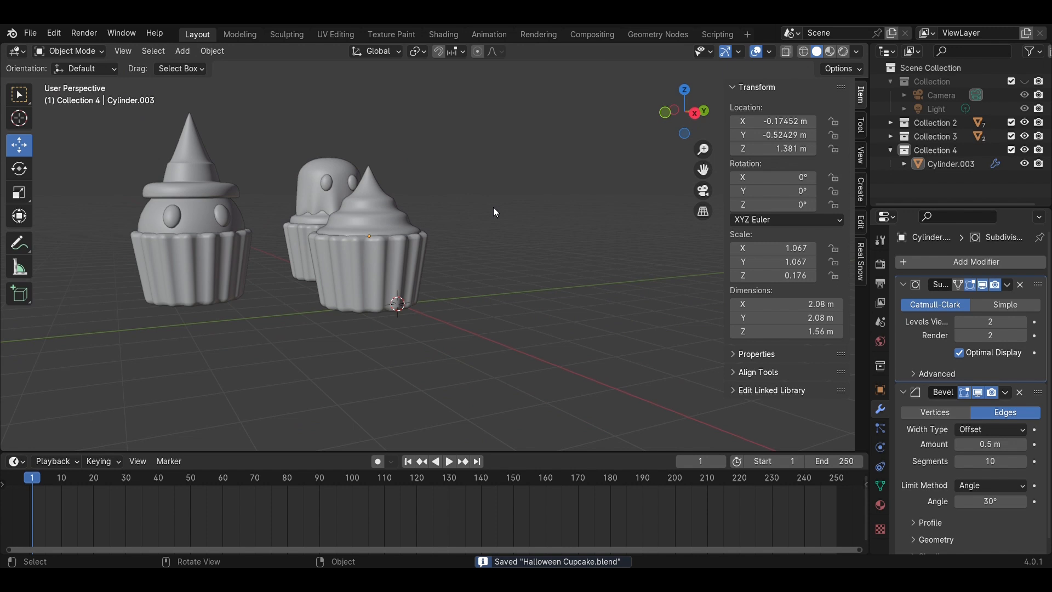
# Duplicate the witch-hat cupcake's mirrored eyes and offset the copy about 8.8 m along X.
pyautogui.click(218, 212)
pyautogui.press('g')
pyautogui.press('x')
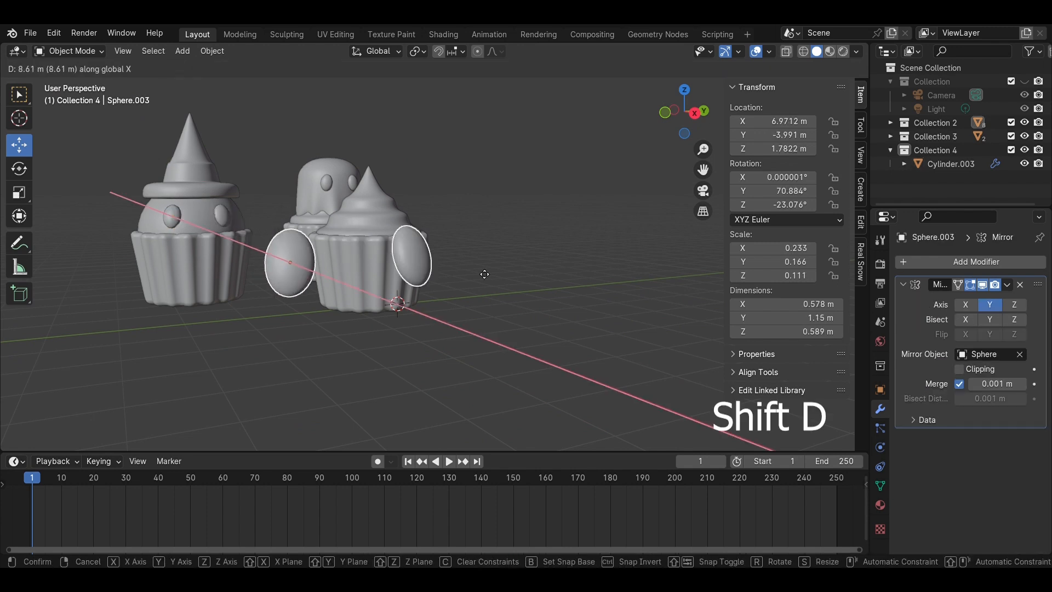
pyautogui.click(497, 275)
# Move the duplicated eye onto the frosting swirl at about X 0.127 m, Y -1.098 m, and remove its Mirror modifier.
pyautogui.click(681, 94)
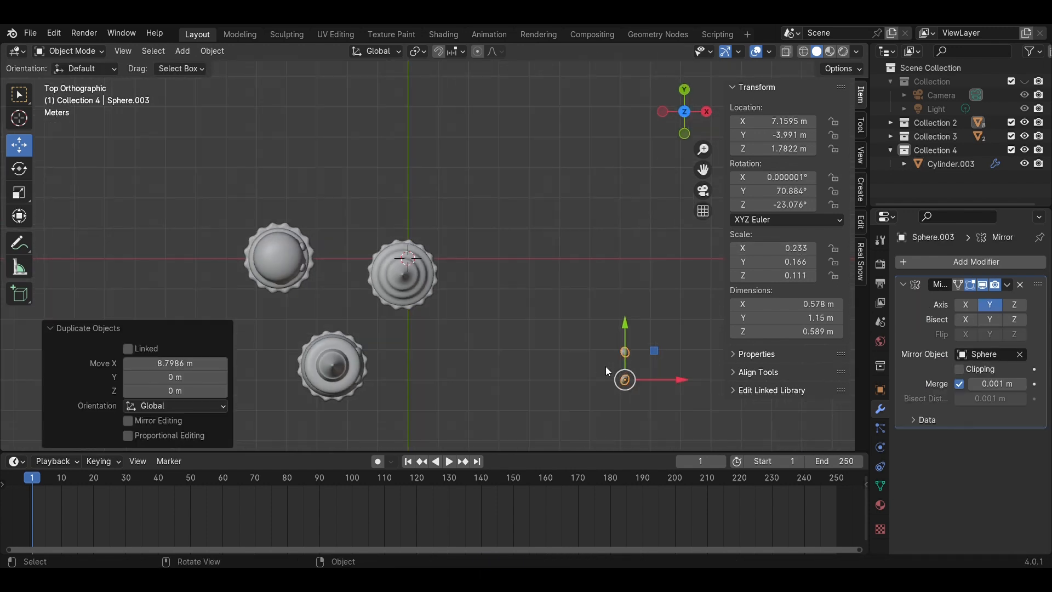
pyautogui.moveTo(673, 380); pyautogui.dragTo(477, 363)
pyautogui.moveTo(430, 324); pyautogui.dragTo(429, 237)
pyautogui.click(1020, 284)
pyautogui.moveTo(484, 292); pyautogui.dragTo(465, 292)
# Shift the swirl's eye to about X 0.236 m and scale it down to about 0.92 of its size.
pyautogui.click(684, 133)
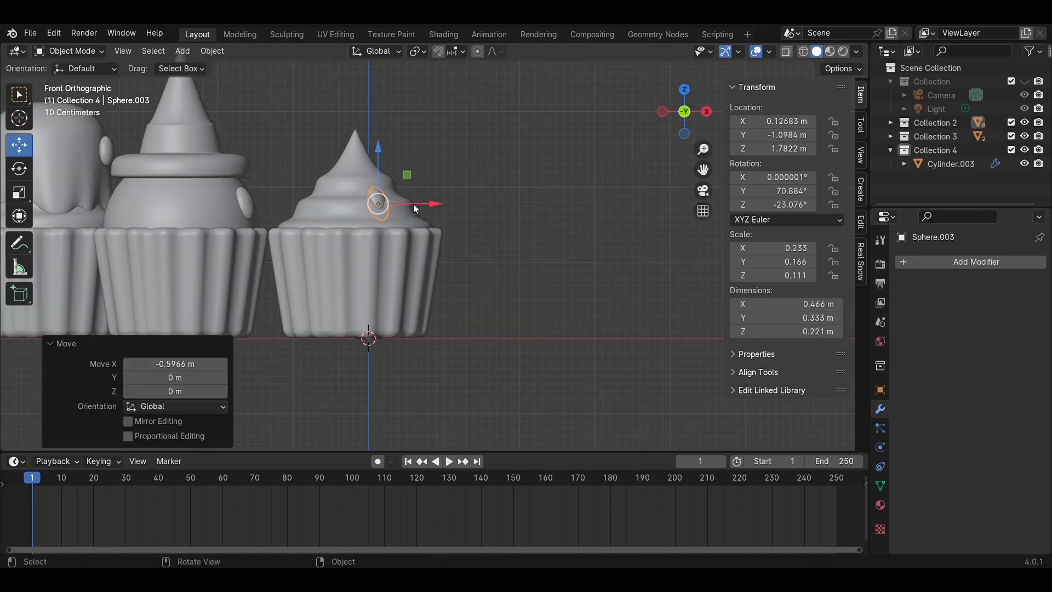
pyautogui.moveTo(417, 203); pyautogui.dragTo(426, 202)
pyautogui.press('s')
pyautogui.click(487, 222)
# Rotate the swirl's eye around Z to about -35.5° to follow the frosting surface.
pyautogui.moveTo(707, 113); pyautogui.dragTo(715, 57)
pyautogui.click(685, 99)
pyautogui.press('r')
pyautogui.click(476, 394)
# Add a Mirror modifier to the eye on the Y axis only, using the frosting swirl as the mirror object.
pyautogui.moveTo(476, 389); pyautogui.dragTo(397, 208, button='middle')
pyautogui.click(945, 259)
pyautogui.click(778, 353)
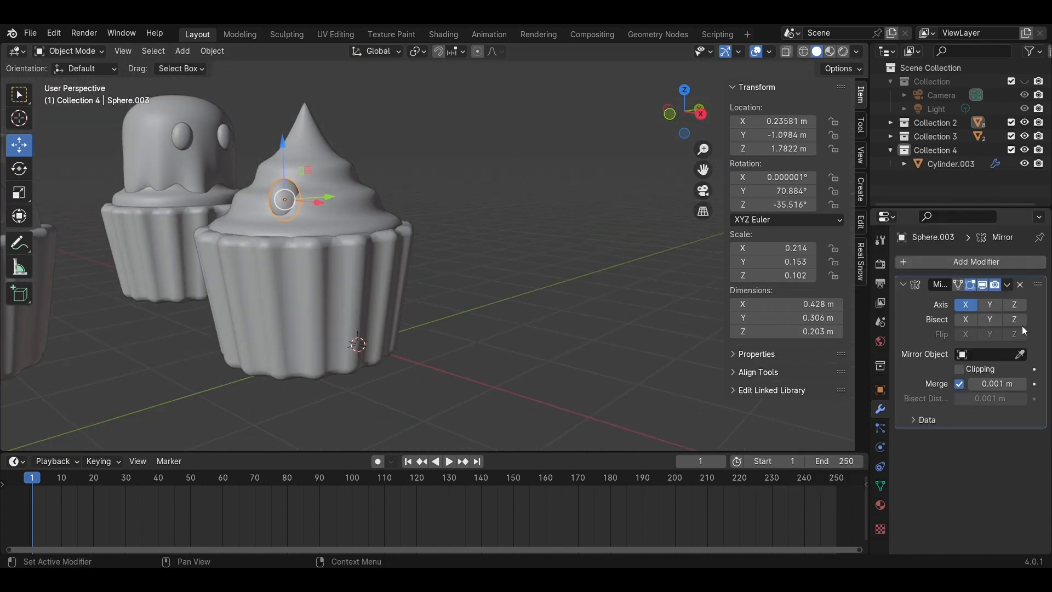
pyautogui.click(1020, 354)
pyautogui.click(374, 221)
pyautogui.moveTo(567, 221); pyautogui.dragTo(537, 291, button='middle')
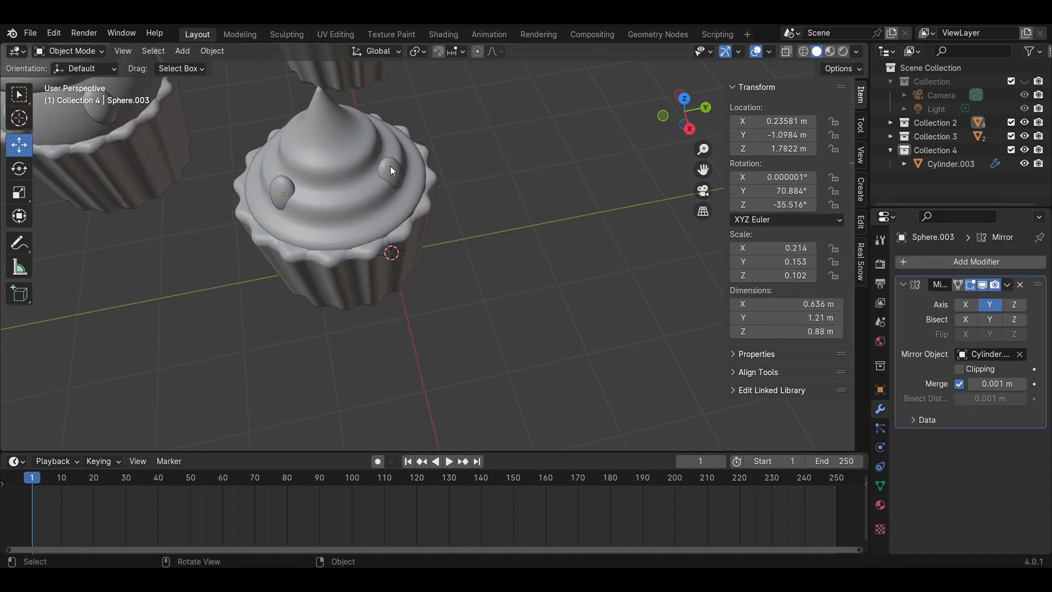
# Reposition the mirrored eyes closer together at about X 0.413 m, Y -0.908 m, and tilt them to match the frosting's slope.
pyautogui.moveTo(320, 190)
pyautogui.mouseDown()
pyautogui.moveTo(306, 194)
pyautogui.moveTo(341, 192)
pyautogui.mouseUp()
pyautogui.moveTo(340, 207); pyautogui.dragTo(406, 174, button='middle')
pyautogui.moveTo(358, 269); pyautogui.dragTo(372, 270)
pyautogui.moveTo(412, 239); pyautogui.dragTo(472, 212, button='middle')
pyautogui.press('r')
pyautogui.click(532, 212)
pyautogui.moveTo(472, 203); pyautogui.dragTo(483, 202)
pyautogui.click(576, 240)
# Rotate the swirl's mirrored eyes around Z to about -34.8° and save the file.
pyautogui.scroll(-2, 575, 236)
pyautogui.moveTo(570, 209); pyautogui.dragTo(433, 246, button='middle')
pyautogui.click(306, 187)
pyautogui.press('KP_7')
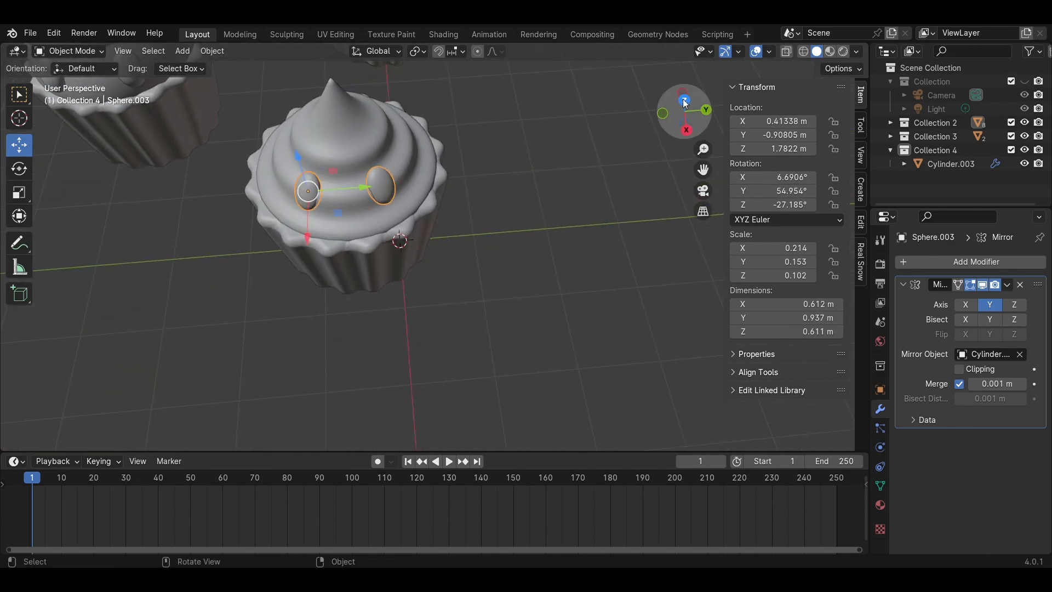
pyautogui.press('r')
pyautogui.click(519, 404)
pyautogui.moveTo(518, 404); pyautogui.dragTo(513, 229, button='middle')
pyautogui.hotkey('ctrl', 's')
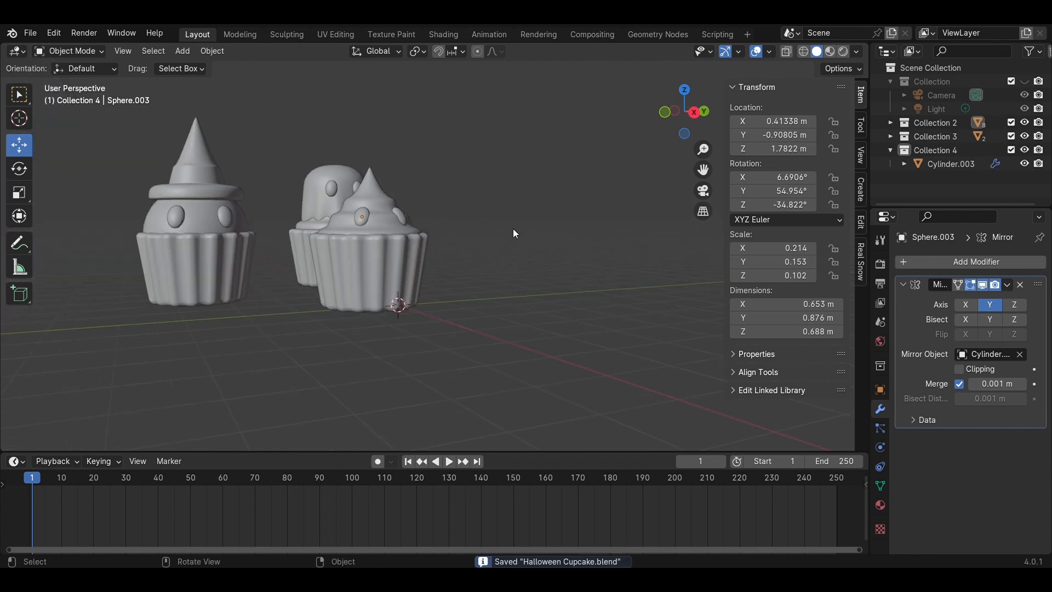
# Add a UV sphere with 24 segments and 16 rings at the world origin, next to the existing pumpkin.
pyautogui.hotkey('shift', 'a')
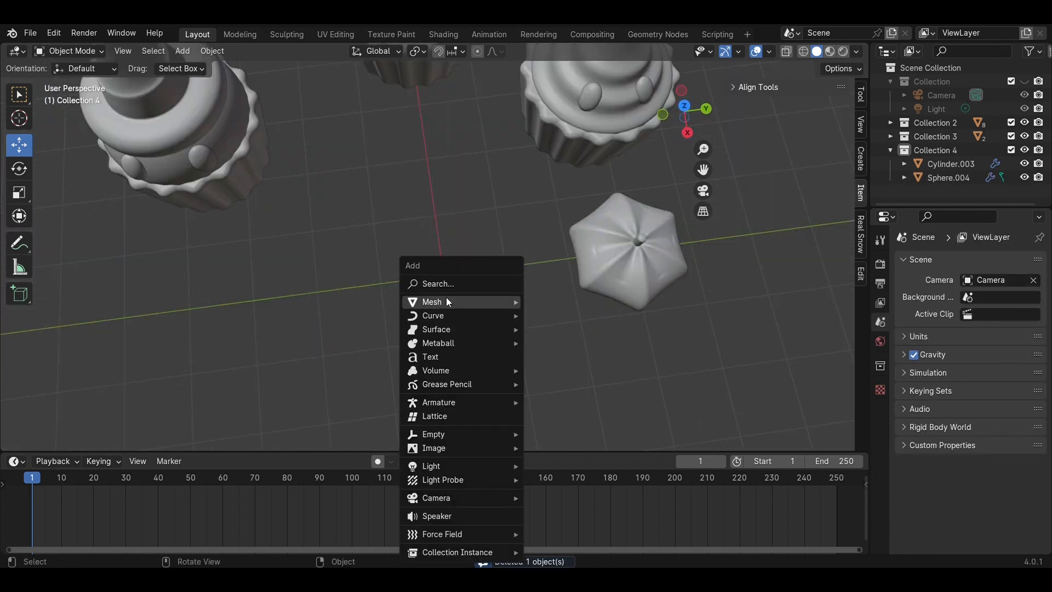
pyautogui.moveTo(446, 300)
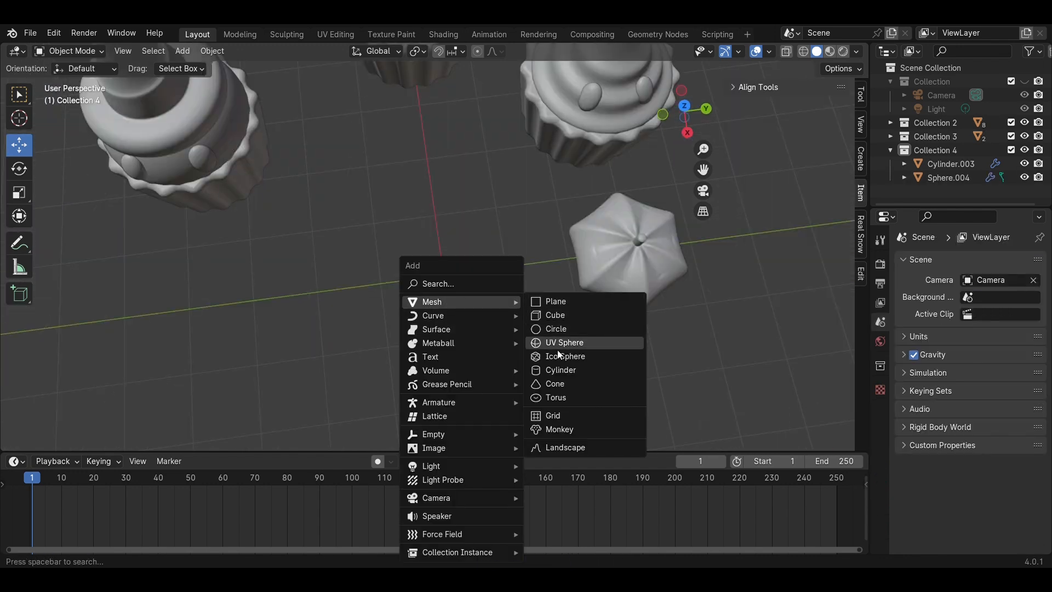
pyautogui.click(557, 344)
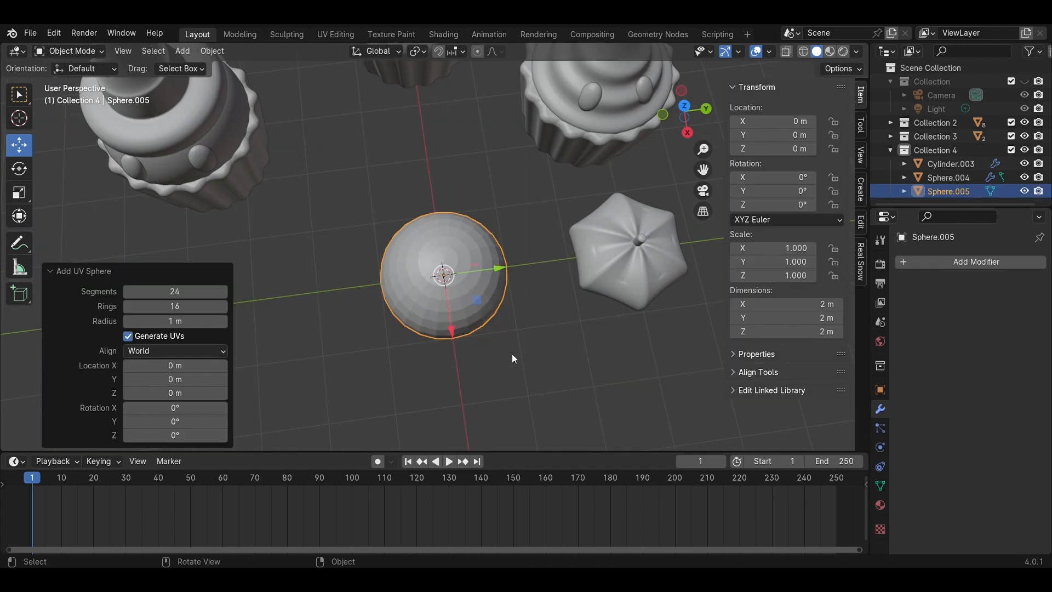
# Select alternating vertical edge loops around the sphere and scale them inward to form pumpkin ribs.
pyautogui.press('Tab')
pyautogui.hotkey('alt', 'a')
pyautogui.moveTo(535, 341); pyautogui.dragTo(540, 319, button='middle')
pyautogui.press('2')
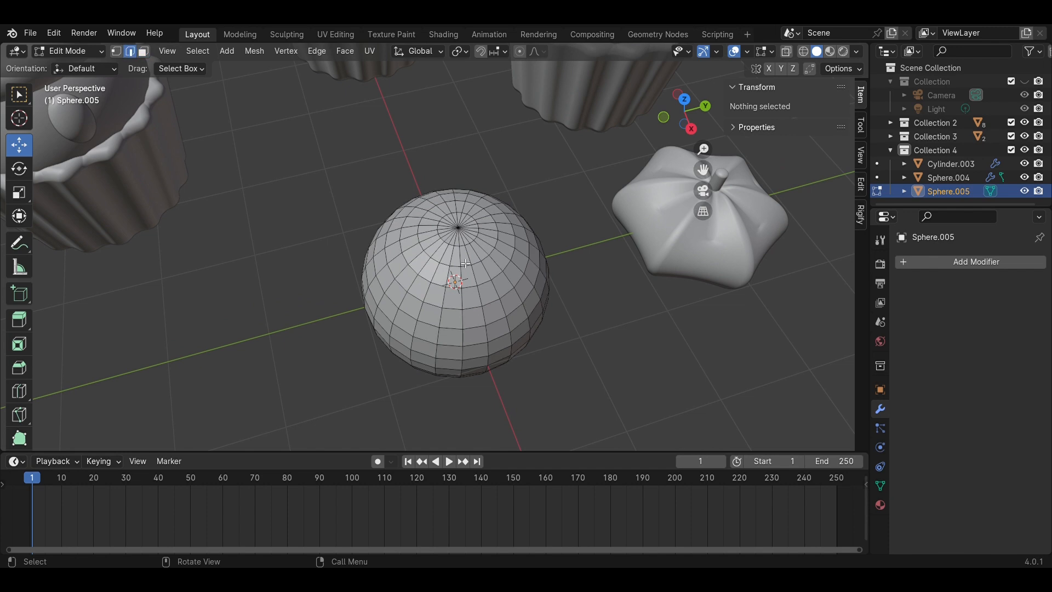
pyautogui.keyDown('alt'); pyautogui.keyDown('shift'); pyautogui.click(479, 253); pyautogui.keyUp('shift'); pyautogui.keyUp('alt')
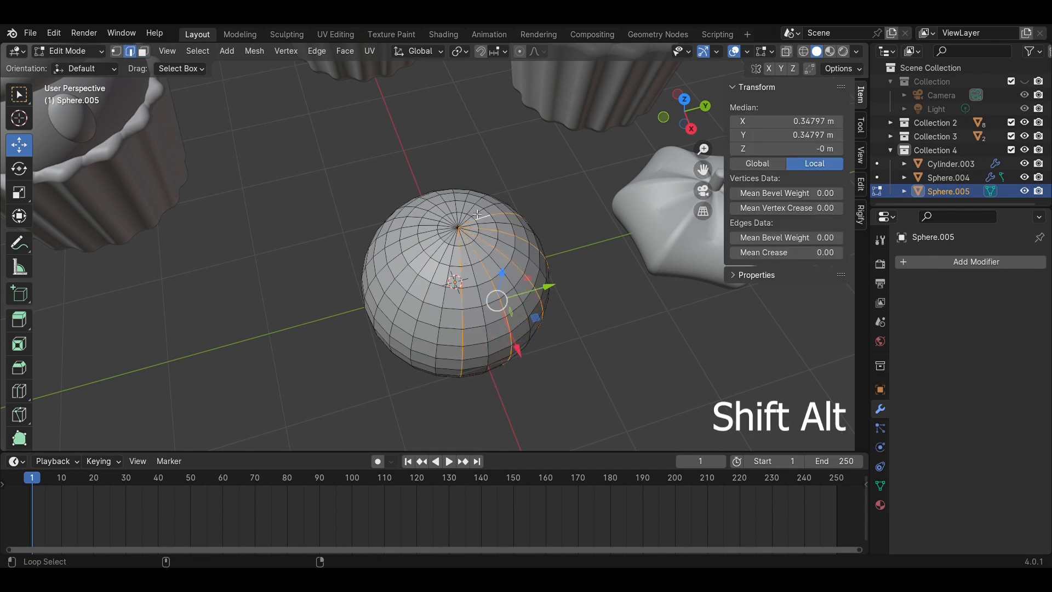
pyautogui.keyDown('alt'); pyautogui.keyDown('shift'); pyautogui.click(445, 254); pyautogui.keyUp('shift'); pyautogui.keyUp('alt')
pyautogui.click(684, 99)
pyautogui.press('s')
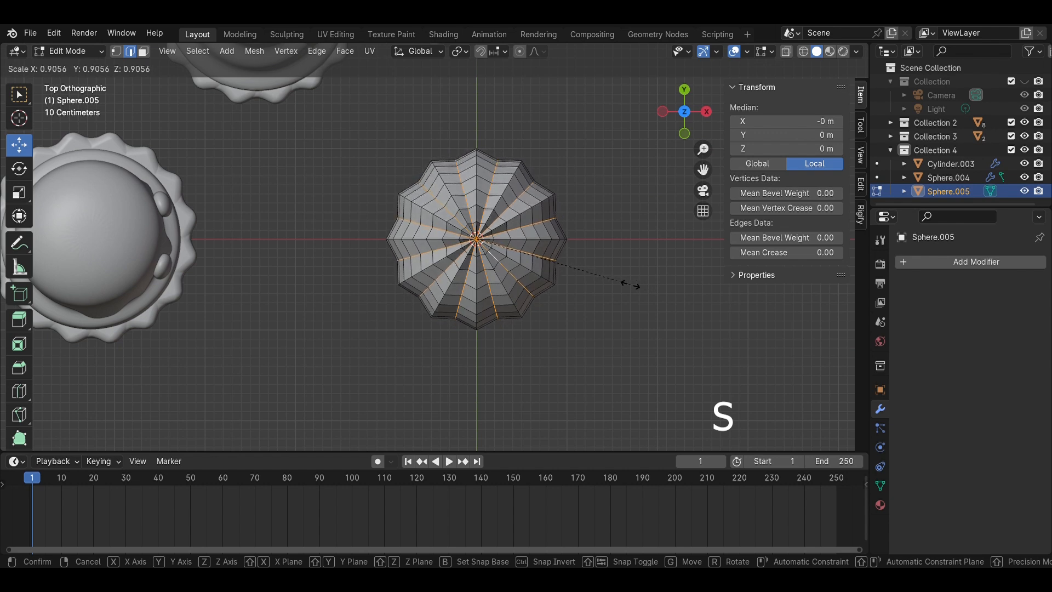
pyautogui.click(624, 284)
pyautogui.hotkey('alt', 'a')
pyautogui.moveTo(676, 317); pyautogui.dragTo(629, 294, button='middle')
pyautogui.press('Tab')
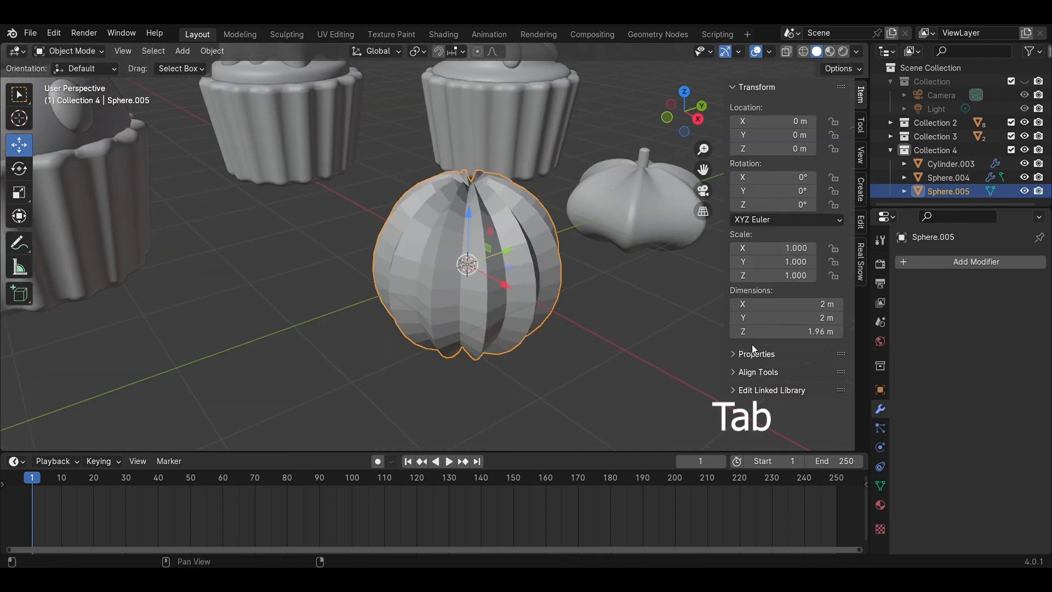
# Flatten the ribbed sphere to a Z scale of about 0.672 and add a Bevel modifier with 0.5 m amount and 10 segments.
pyautogui.click(18, 193)
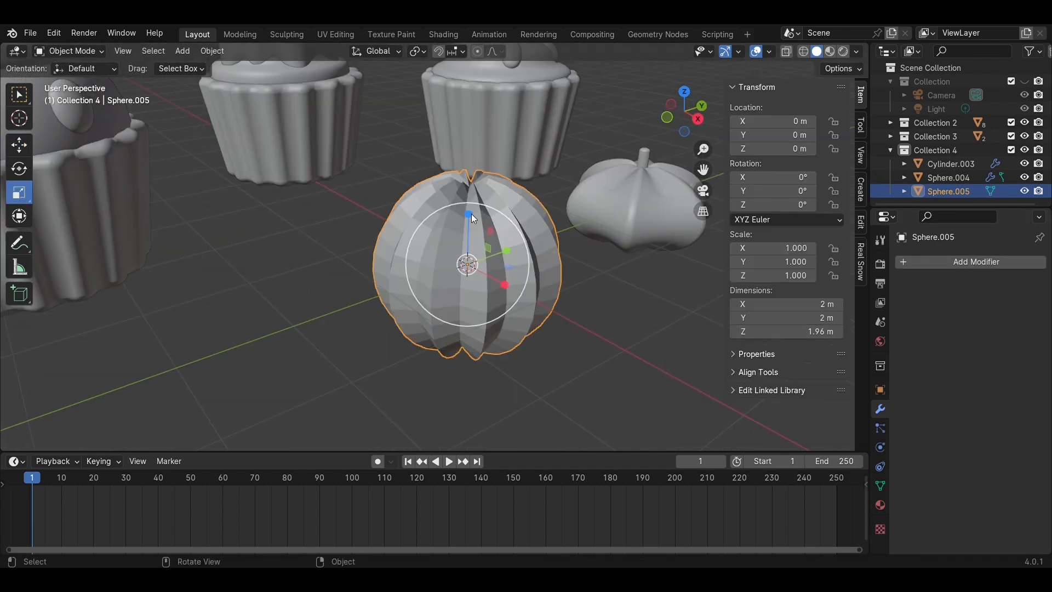
pyautogui.moveTo(471, 214); pyautogui.dragTo(470, 231)
pyautogui.click(999, 261)
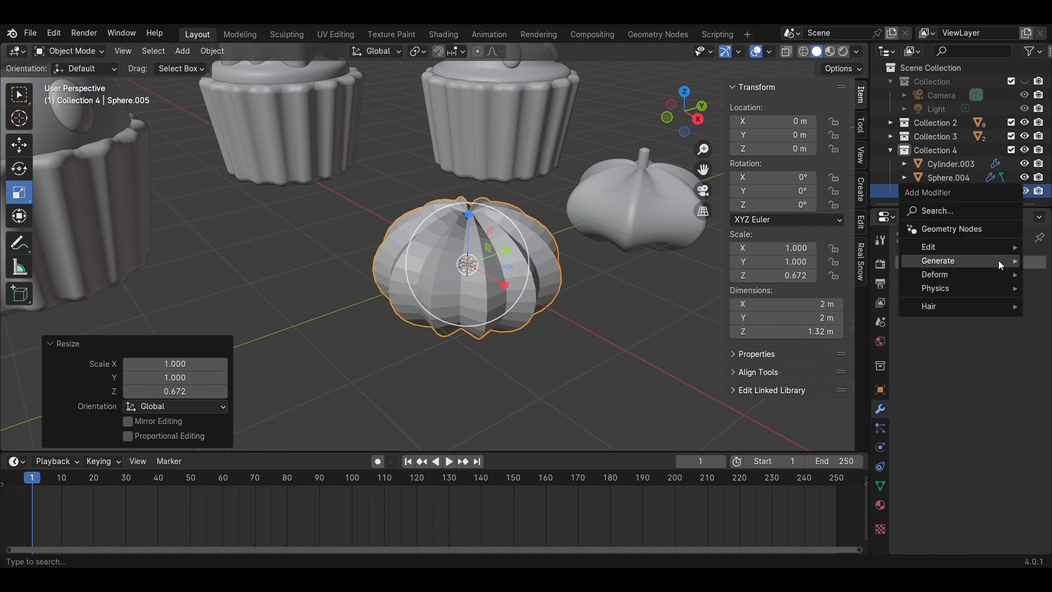
pyautogui.moveTo(998, 261)
pyautogui.click(811, 275)
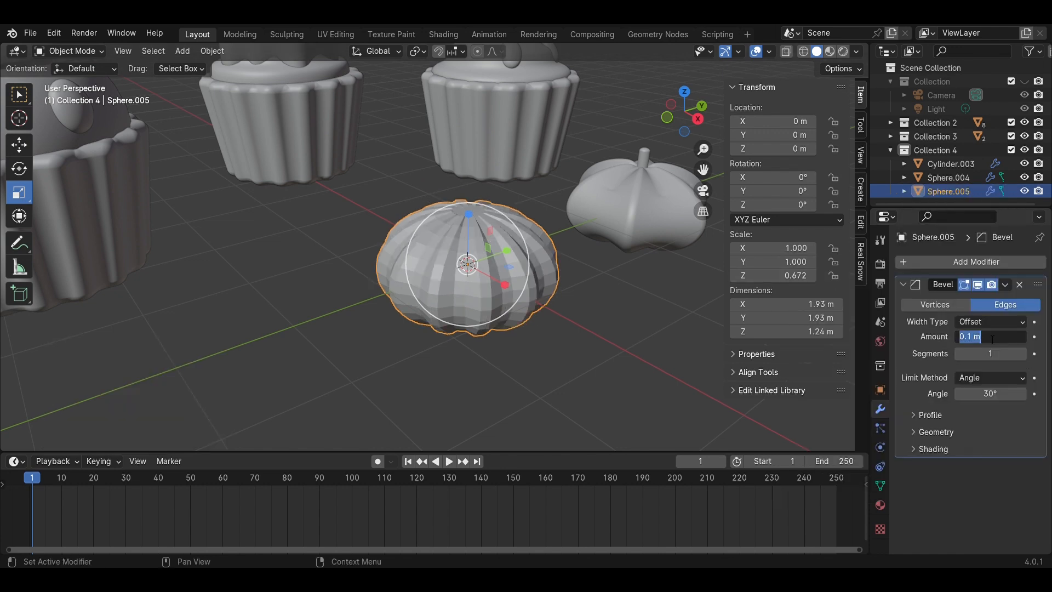
pyautogui.press('Return')
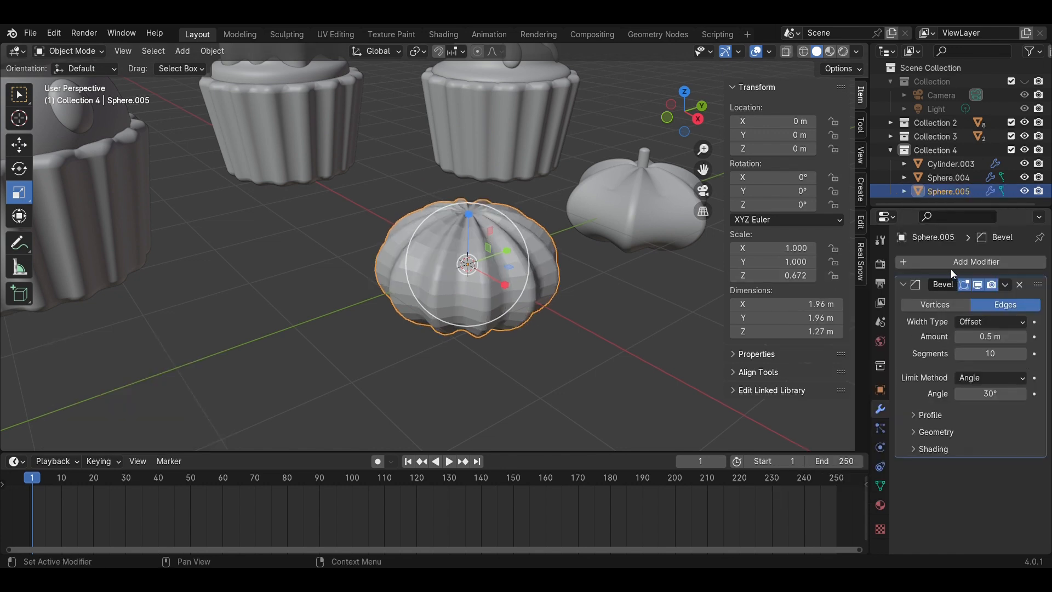
# Smooth the ribbed pumpkin with a Subdivision Surface modifier at viewport level 2 and smooth shading, and save the file.
pyautogui.click(951, 263)
pyautogui.moveTo(947, 268)
pyautogui.click(820, 441)
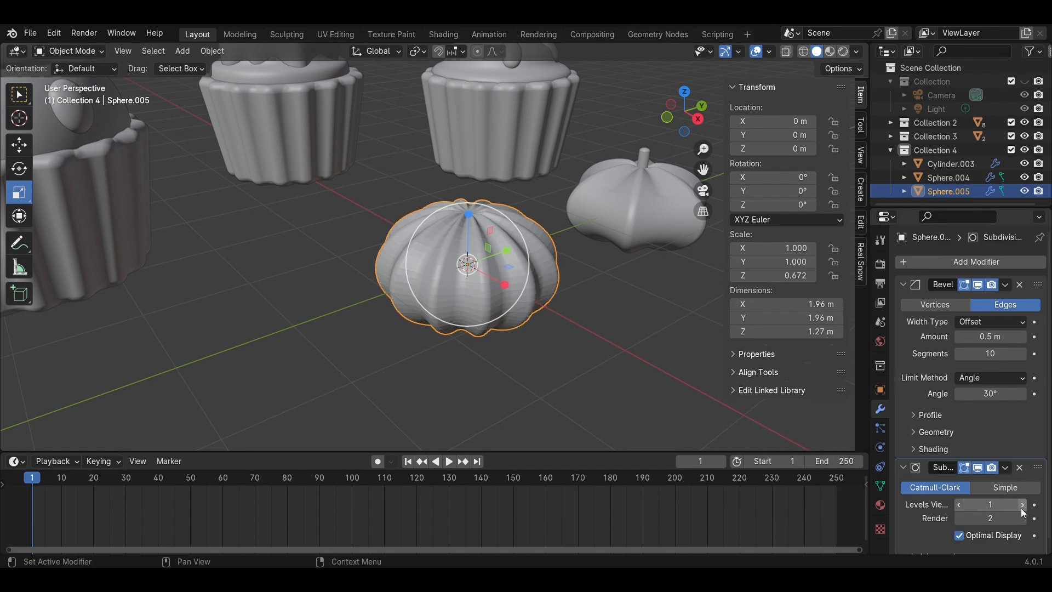
pyautogui.click(607, 352)
pyautogui.moveTo(607, 351); pyautogui.dragTo(537, 377, button='middle')
pyautogui.scroll(2, 448, 283)
pyautogui.hotkey('ctrl', 's')
pyautogui.click(493, 279)
pyautogui.rightClick(492, 276)
pyautogui.click(492, 276)
# Add a cylinder at the origin for the ribbed pumpkin's stem and scale it uniformly to about 0.108.
pyautogui.scroll(-3, 537, 377)
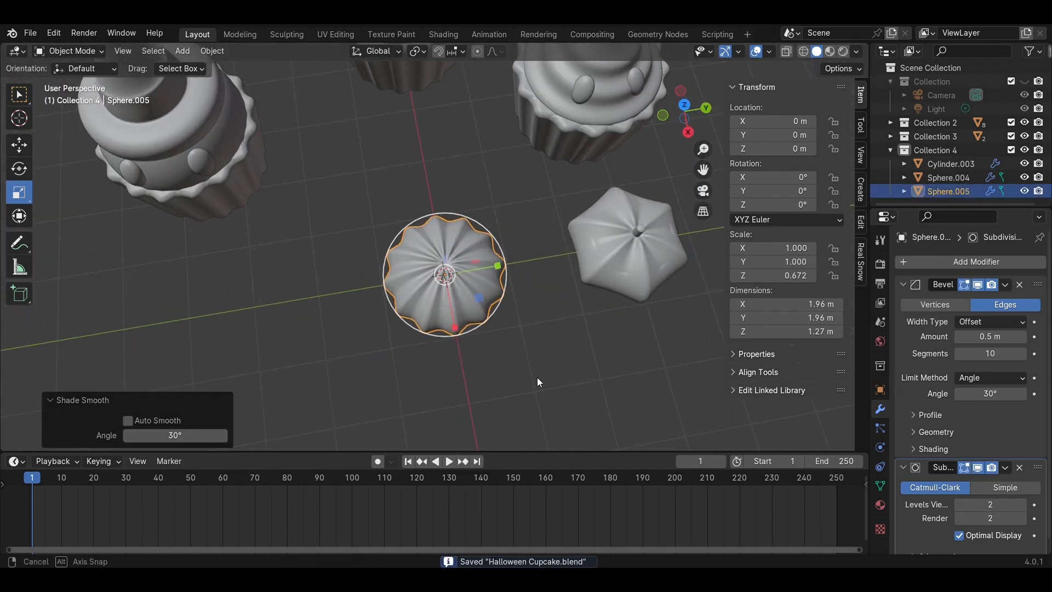
pyautogui.click(639, 230)
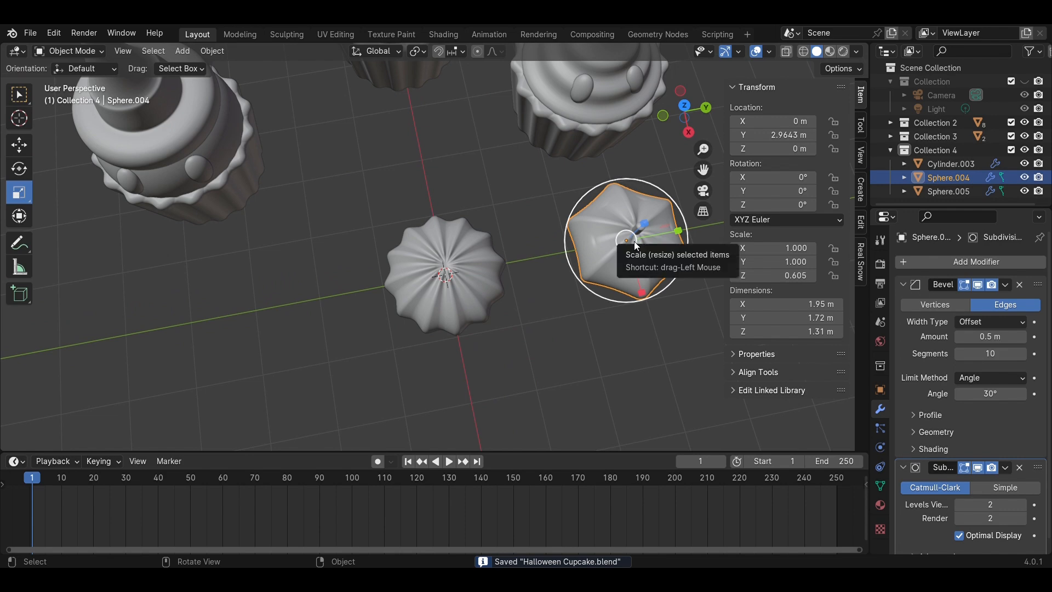
pyautogui.scroll(3, 597, 330)
pyautogui.click(597, 329)
pyautogui.moveTo(597, 330); pyautogui.dragTo(498, 300, button='middle')
pyautogui.scroll(2, 497, 301)
pyautogui.hotkey('shift', 'a')
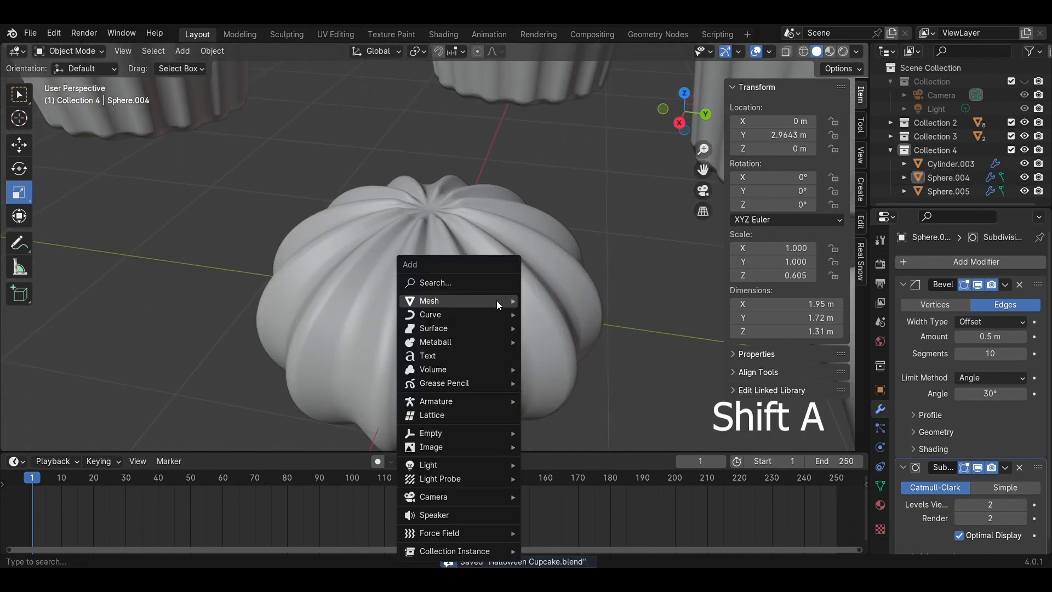
pyautogui.moveTo(496, 301)
pyautogui.click(566, 366)
pyautogui.scroll(-3, 597, 365)
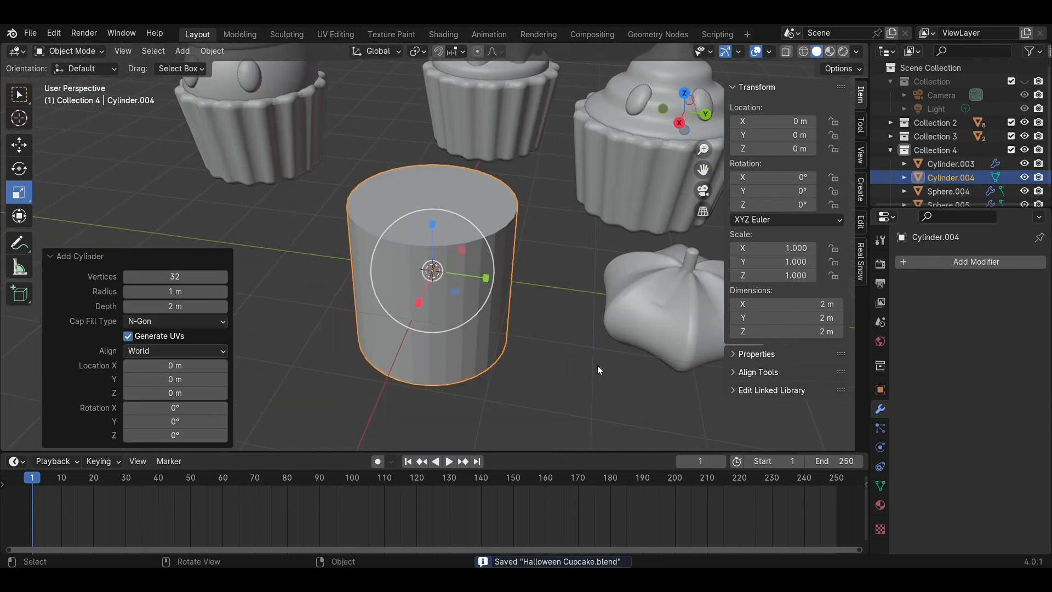
pyautogui.press('s')
pyautogui.click(459, 292)
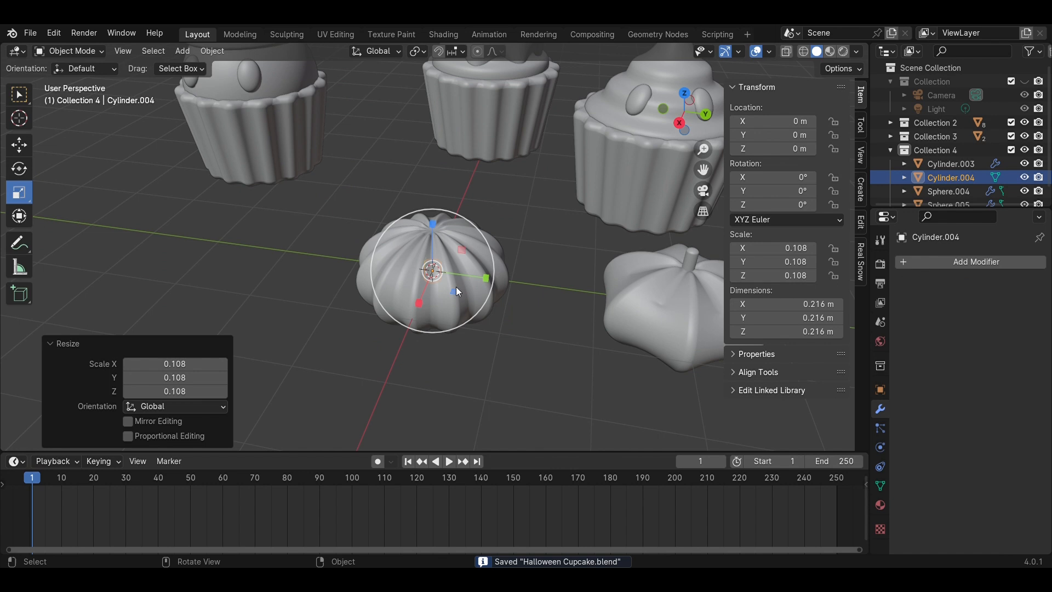
# Raise the stem cylinder to about Z 0.647 m so it sits on top of the ribbed pumpkin.
pyautogui.click(680, 124)
pyautogui.moveTo(439, 209); pyautogui.dragTo(451, 155)
pyautogui.moveTo(584, 324); pyautogui.dragTo(462, 299, button='middle')
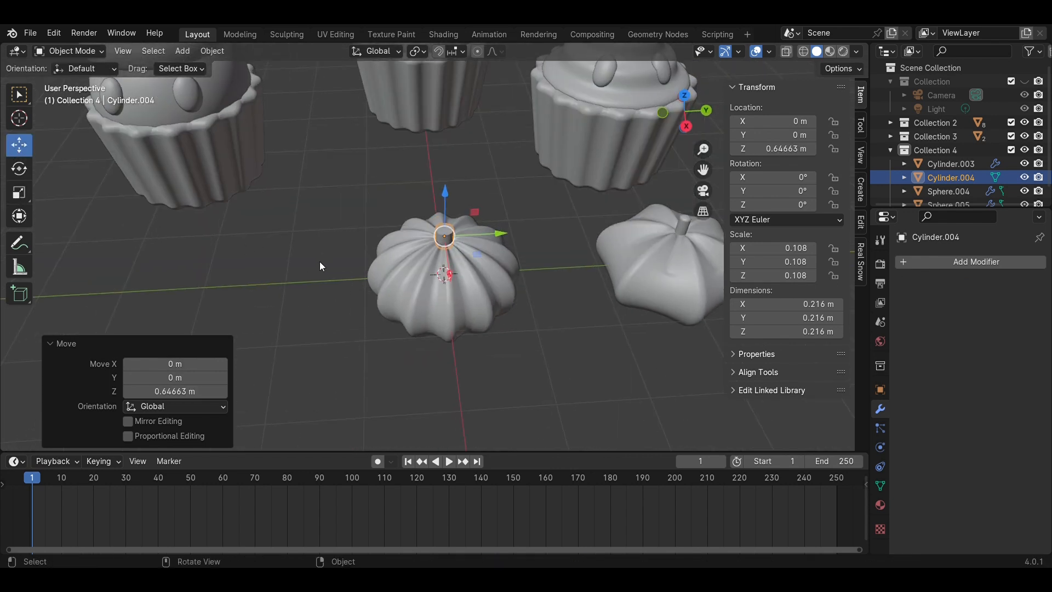
# Raise the stem's top face so that the stem is about 0.283 m tall.
pyautogui.scroll(3, 475, 263)
pyautogui.press('Tab')
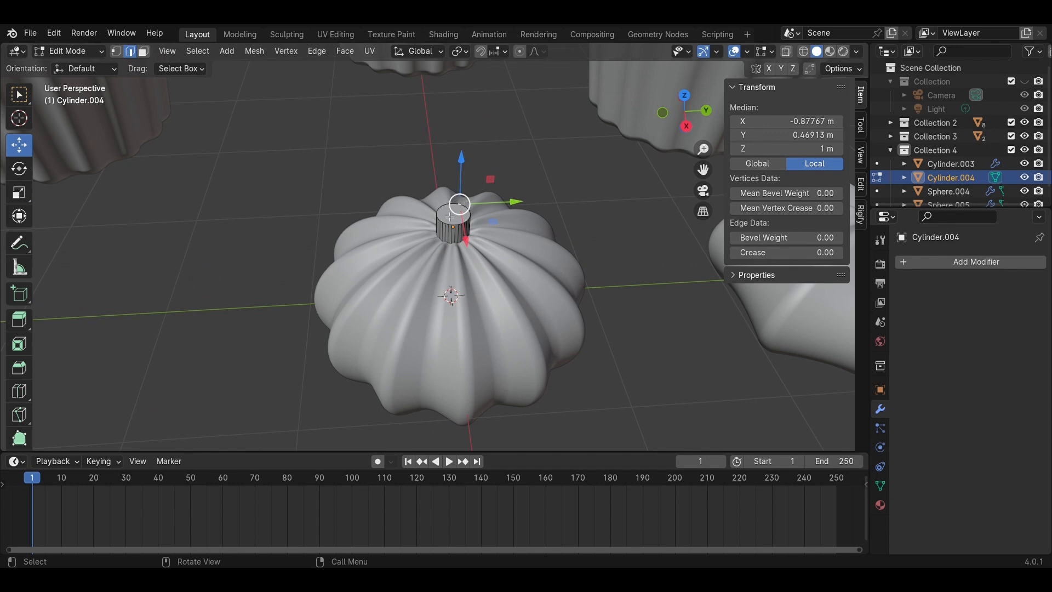
pyautogui.press('3')
pyautogui.click(450, 217)
pyautogui.click(685, 128)
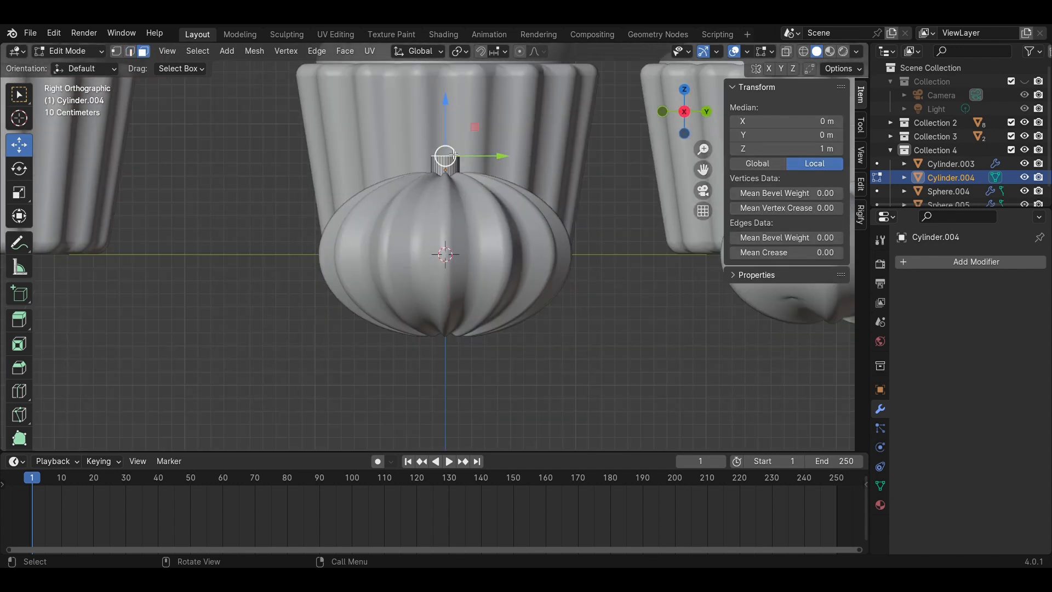
pyautogui.moveTo(445, 135); pyautogui.dragTo(446, 126)
pyautogui.press('Tab')
# Add a Bevel modifier with 0.5 m amount and 10 segments to the stem and save the file.
pyautogui.click(935, 265)
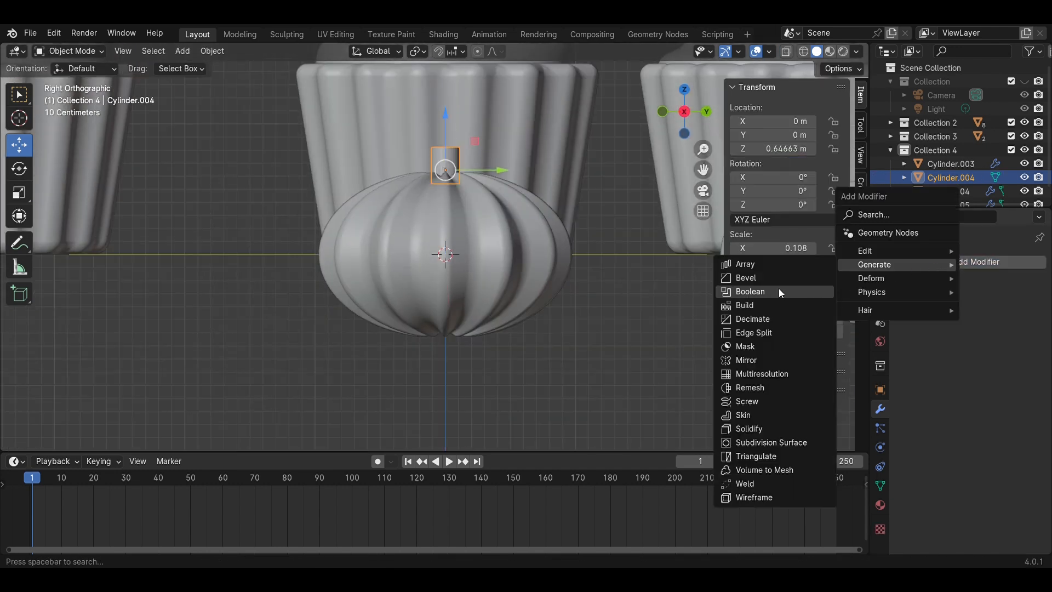
pyautogui.click(777, 278)
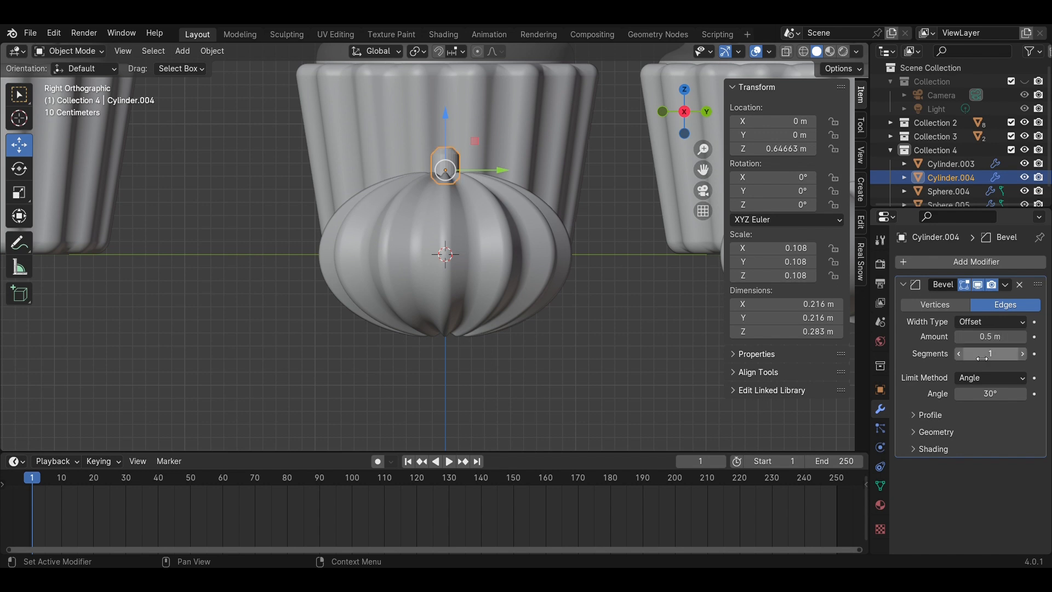
pyautogui.click(514, 331)
pyautogui.moveTo(514, 331); pyautogui.dragTo(612, 409, button='middle')
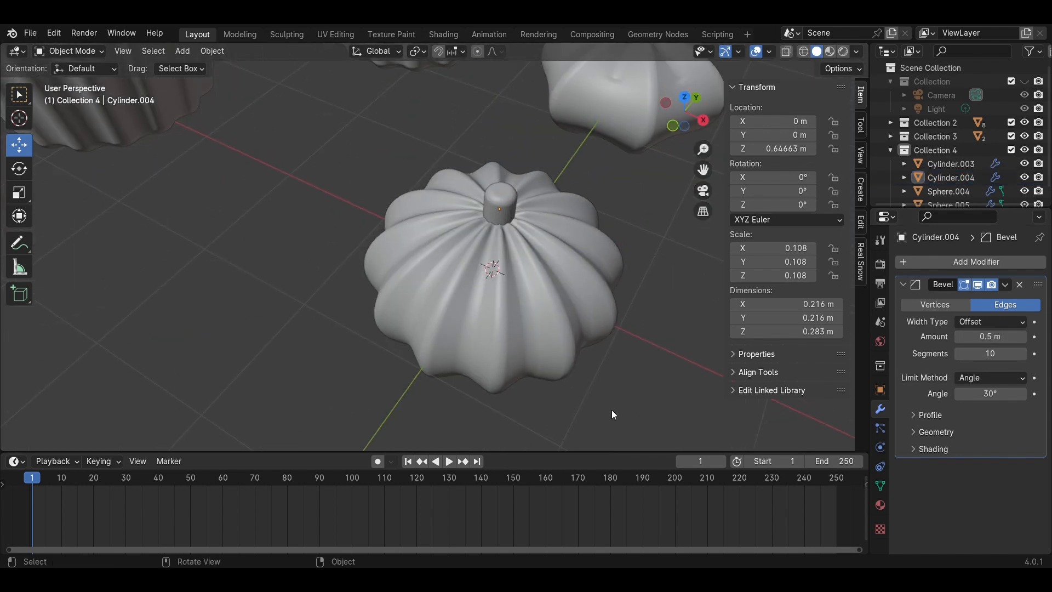
pyautogui.hotkey('ctrl', 's')
# Move the first pumpkin farther out along the Y axis, away from the ribbed pumpkin.
pyautogui.moveTo(643, 390); pyautogui.dragTo(392, 204)
pyautogui.rightClick(482, 217)
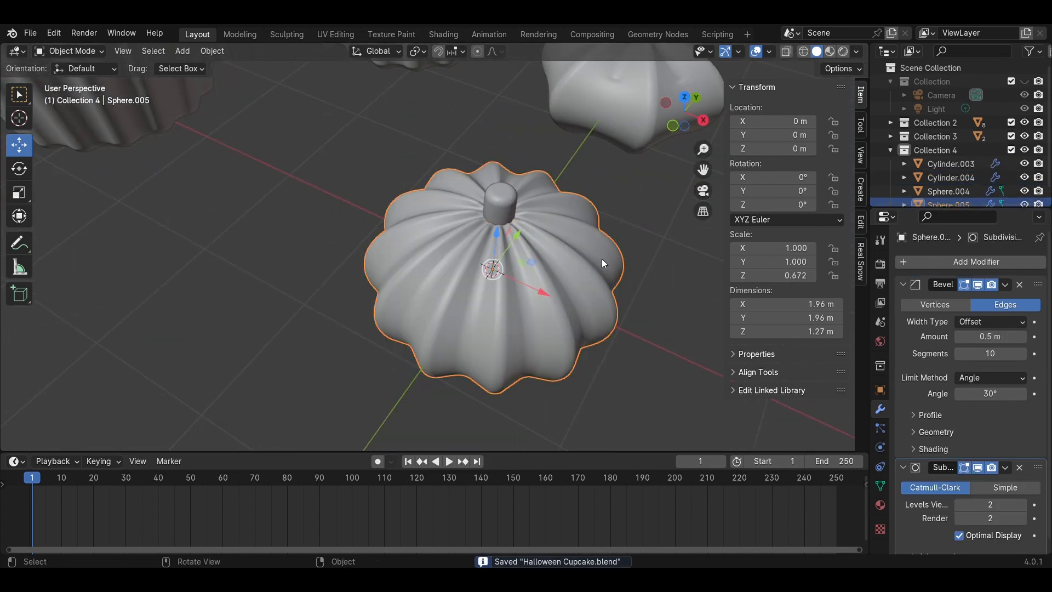
pyautogui.keyDown('ctrl'); pyautogui.moveTo(602, 259); pyautogui.dragTo(607, 268, button='middle'); pyautogui.keyUp('ctrl')
pyautogui.scroll(-3, 571, 182)
pyautogui.moveTo(560, 236); pyautogui.dragTo(543, 280, button='middle')
pyautogui.moveTo(603, 220); pyautogui.dragTo(505, 143)
pyautogui.moveTo(579, 137); pyautogui.dragTo(685, 110)
# Move the ribbed pumpkin together with its stem along Y toward the first pumpkin and save the file.
pyautogui.moveTo(633, 301); pyautogui.dragTo(396, 220)
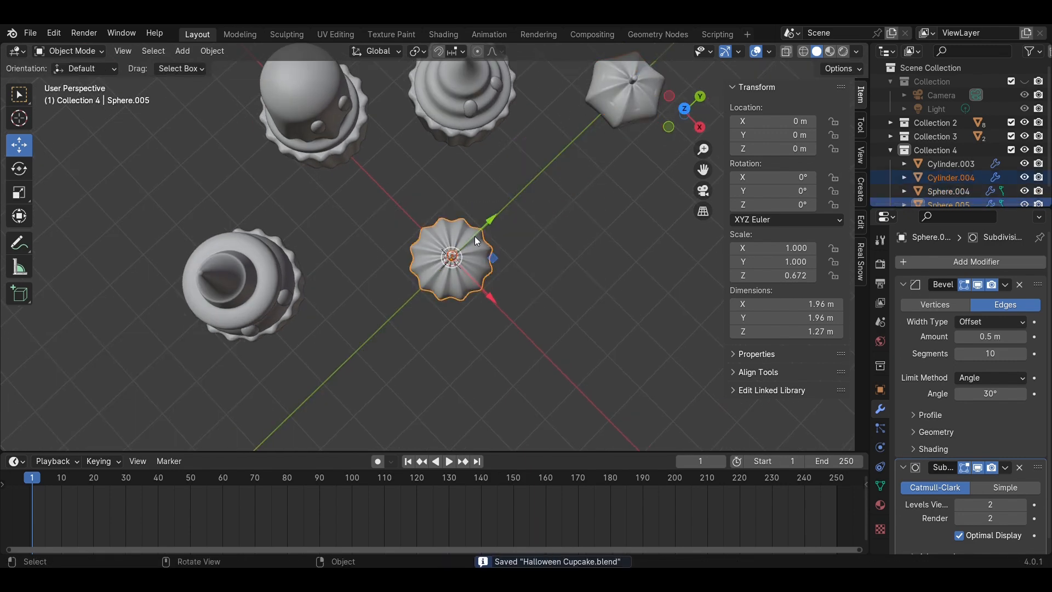
pyautogui.moveTo(475, 236); pyautogui.dragTo(630, 167)
pyautogui.hotkey('ctrl', 's')
# Duplicate the swirl cupcake's cup and frosting without the eyes, offsetting the copy about 2.87 m along X.
pyautogui.moveTo(452, 222); pyautogui.dragTo(425, 193, button='middle')
pyautogui.click(432, 170)
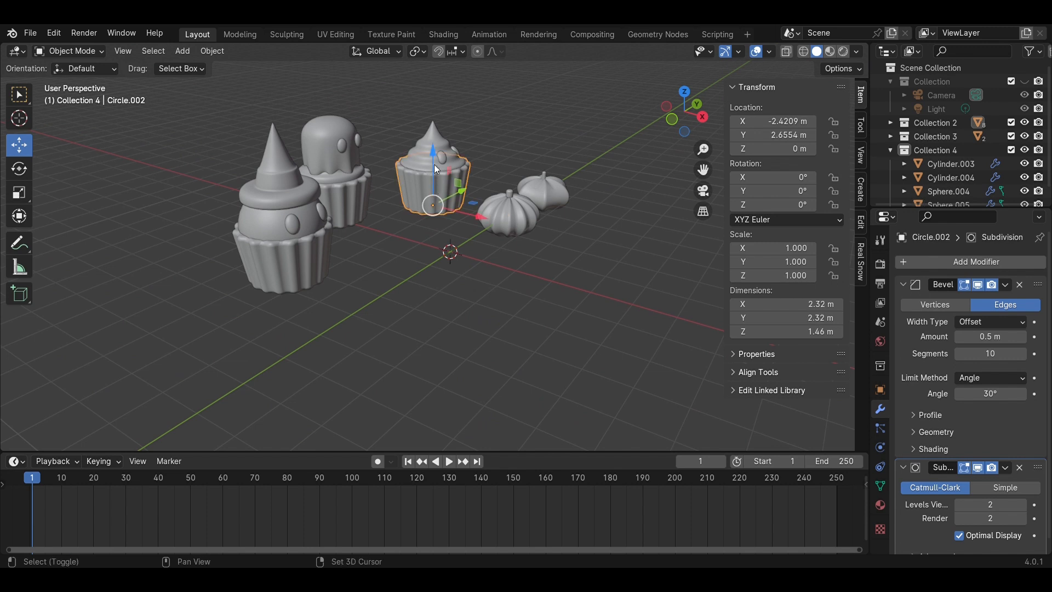
pyautogui.hotkey('shift', 'd')
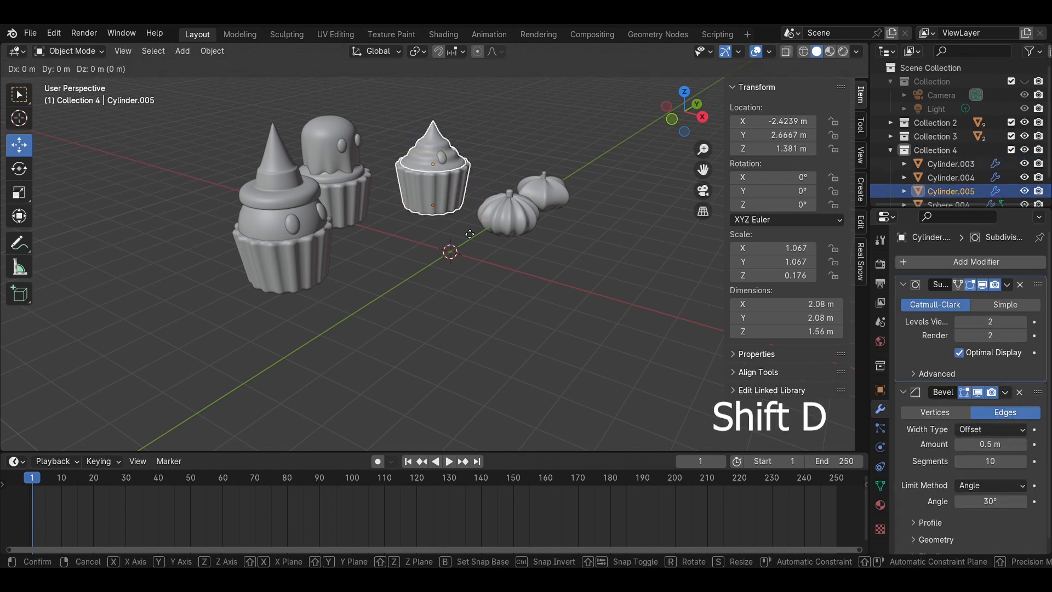
pyautogui.press('x')
pyautogui.click(613, 125)
# Move the duplicated cupcake near the world origin, at about X -0.022 m, Y 0.075 m.
pyautogui.click(691, 89)
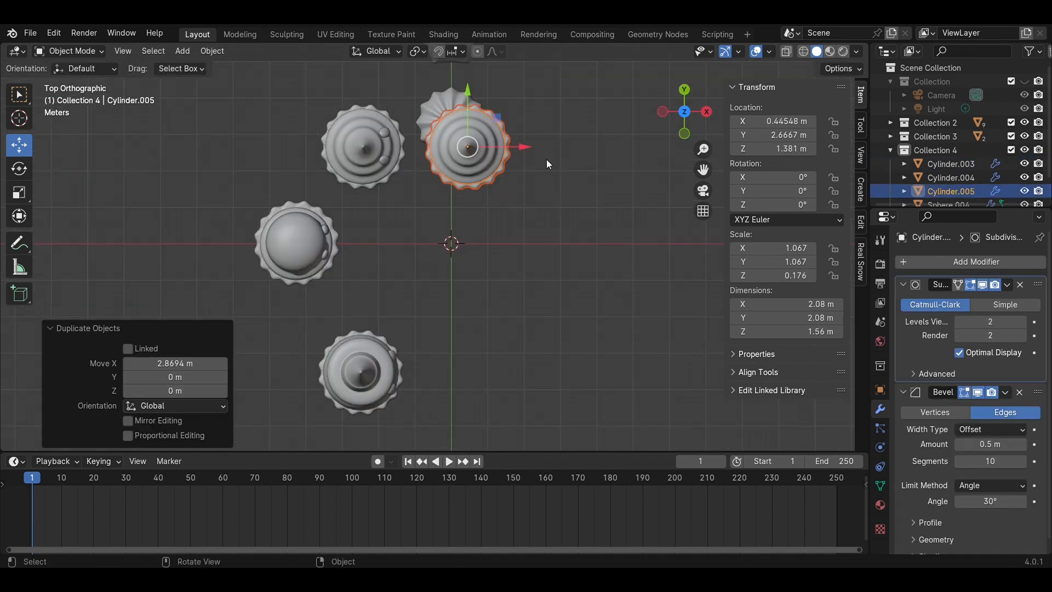
pyautogui.moveTo(472, 101); pyautogui.dragTo(472, 195)
pyautogui.moveTo(534, 242)
pyautogui.mouseDown()
pyautogui.moveTo(502, 243)
pyautogui.moveTo(518, 243)
pyautogui.mouseUp()
# Move the ribbed pumpkin and its stem onto the duplicated cupcake, with the stem at about Y 0.174 m, Z 2.95 m.
pyautogui.moveTo(549, 267); pyautogui.dragTo(480, 164, button='middle')
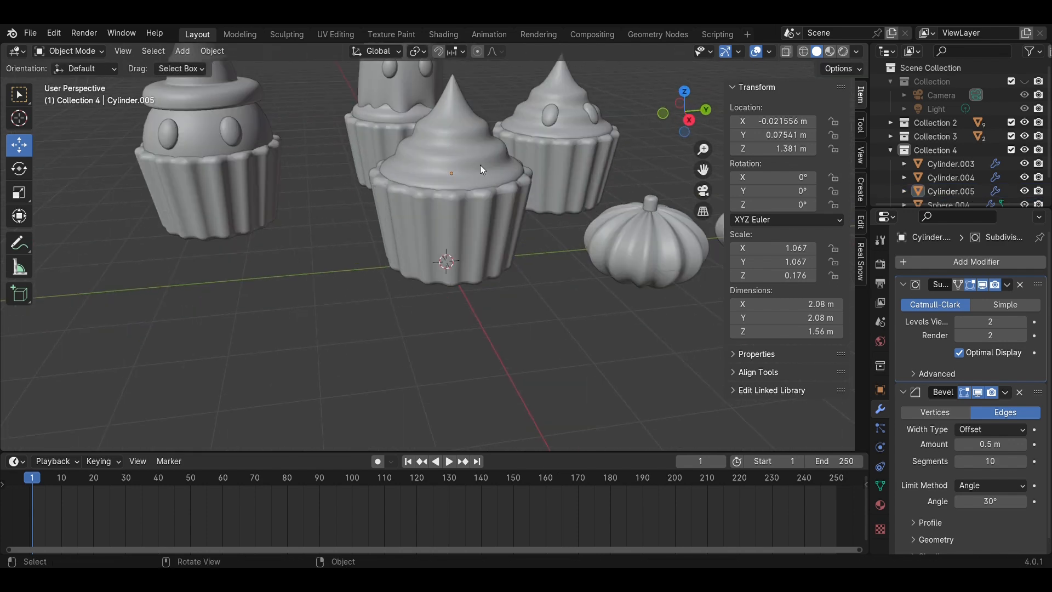
pyautogui.click(622, 251)
pyautogui.click(656, 202)
pyautogui.moveTo(697, 236); pyautogui.dragTo(498, 233)
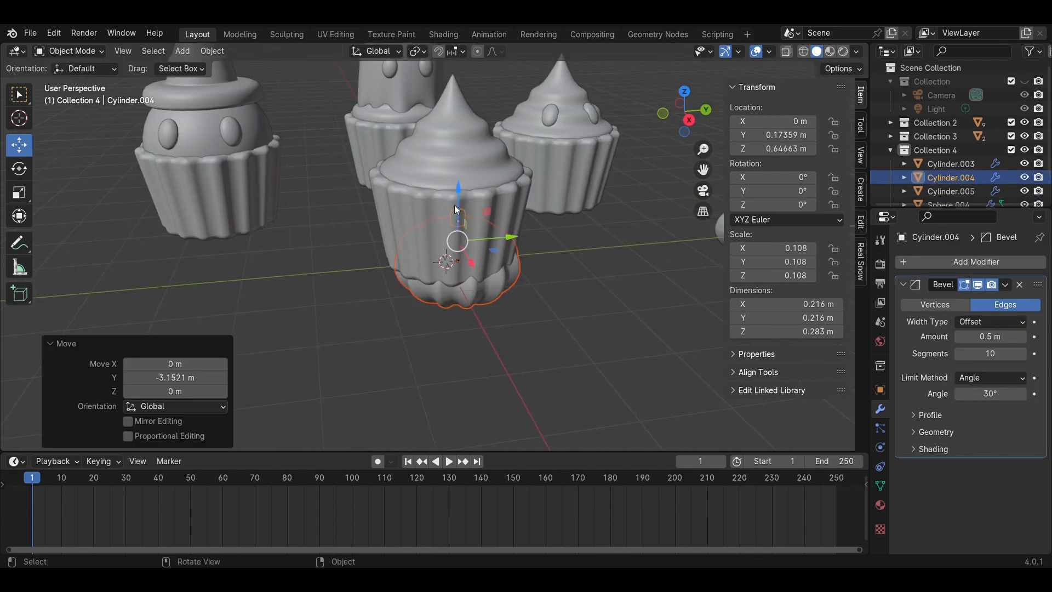
pyautogui.moveTo(455, 205); pyautogui.dragTo(450, 49)
pyautogui.moveTo(496, 129); pyautogui.dragTo(573, 219, button='middle')
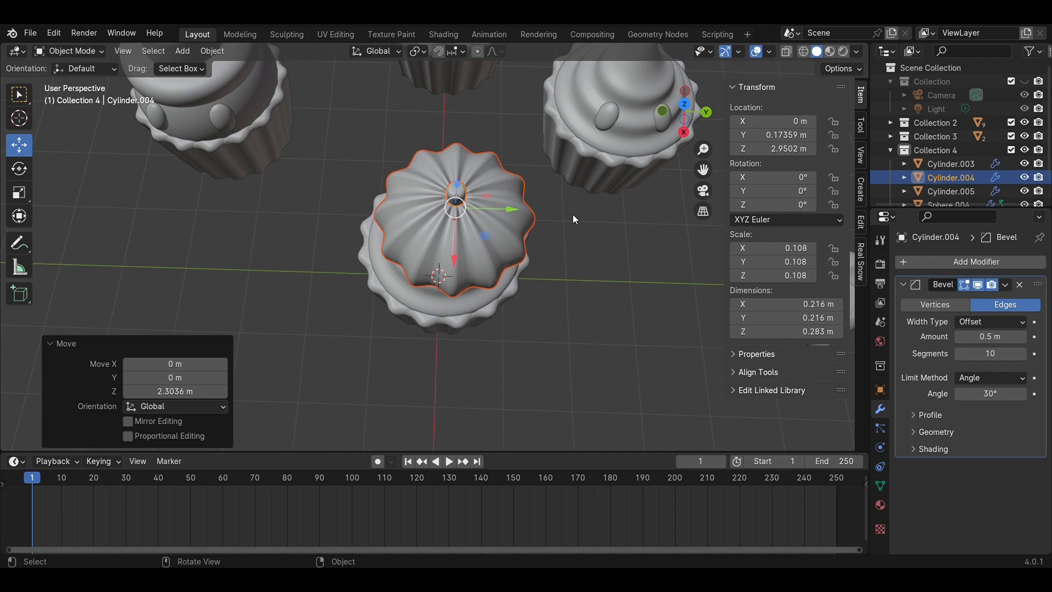
# Scale the ribbed pumpkin and stem by about 0.835 and centre them over the cupcake at about Y 0.060 m.
pyautogui.click(684, 132)
pyautogui.press('s')
pyautogui.click(699, 86)
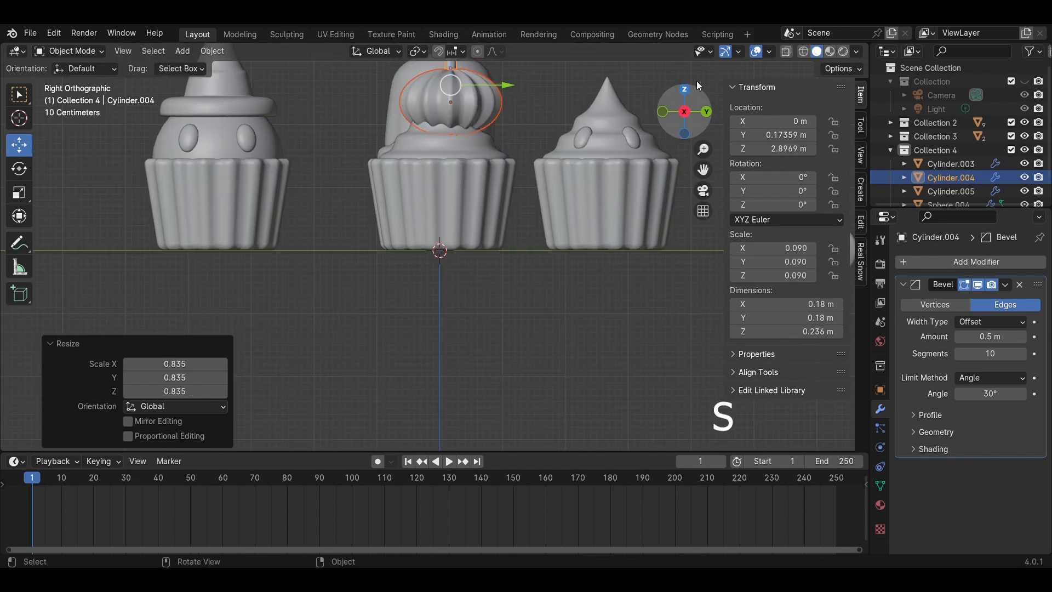
pyautogui.click(685, 91)
pyautogui.moveTo(464, 175); pyautogui.dragTo(472, 182)
pyautogui.click(584, 150)
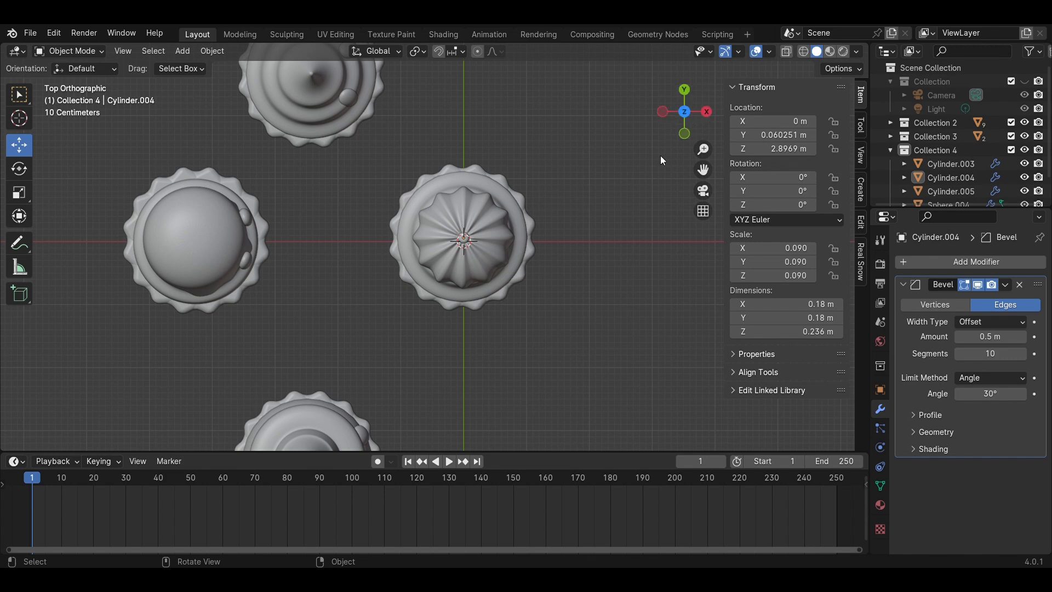
# Lower the pumpkin and stem into the frosting, with the stem at about Z 2.757 m, and save the file.
pyautogui.hotkey('ctrl', 'z')
pyautogui.click(706, 112)
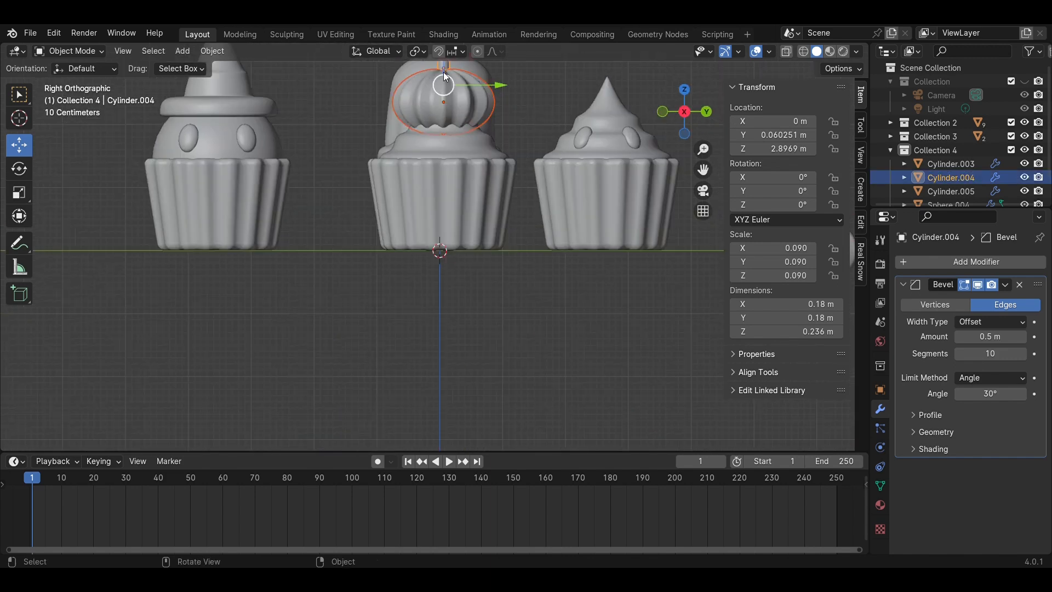
pyautogui.moveTo(444, 70); pyautogui.dragTo(445, 78)
pyautogui.scroll(-2, 457, 282)
pyautogui.moveTo(457, 282); pyautogui.dragTo(538, 303, button='middle')
pyautogui.hotkey('ctrl', 's')
pyautogui.click(550, 307)
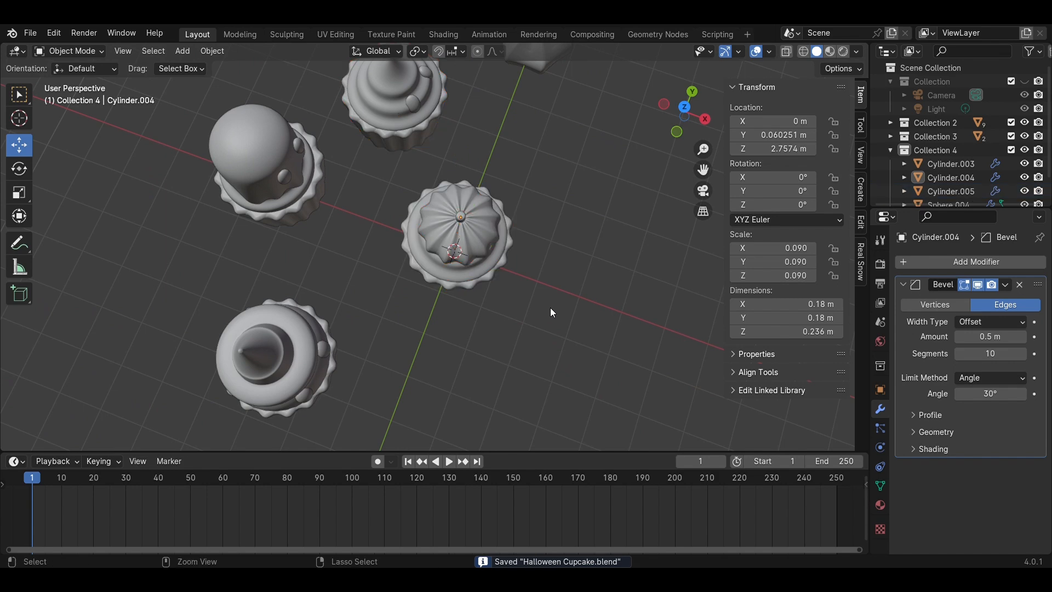
# Move the whole pumpkin-topped cupcake about -1.13 m along X.
pyautogui.moveTo(618, 327); pyautogui.dragTo(438, 210)
pyautogui.moveTo(522, 253); pyautogui.dragTo(465, 232)
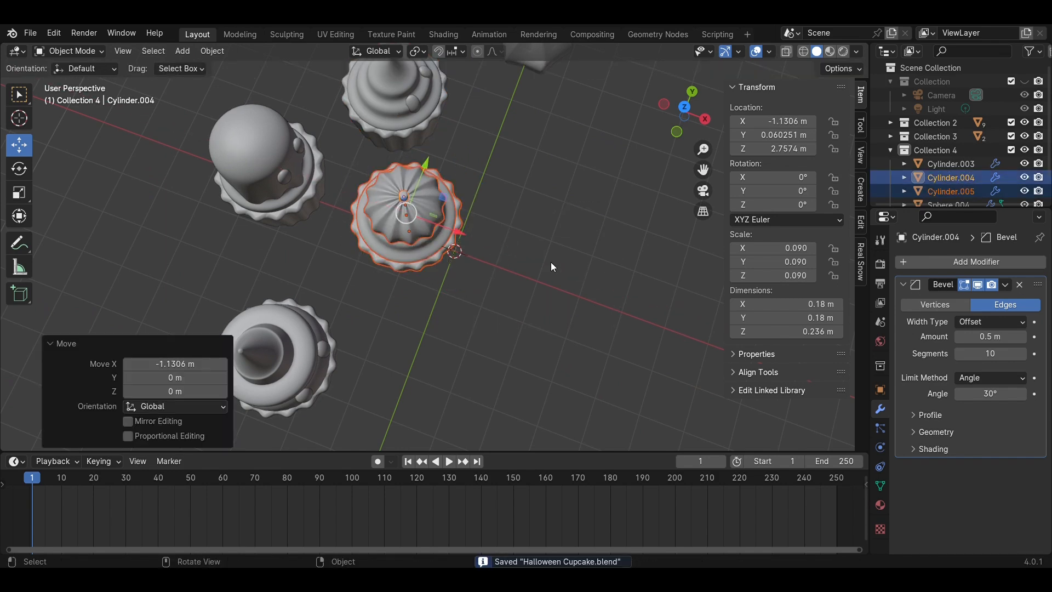
pyautogui.click(551, 261)
# Scale the ribbed pumpkin and its stem down by about 0.769.
pyautogui.moveTo(450, 231); pyautogui.dragTo(396, 198, button='middle')
pyautogui.click(403, 229)
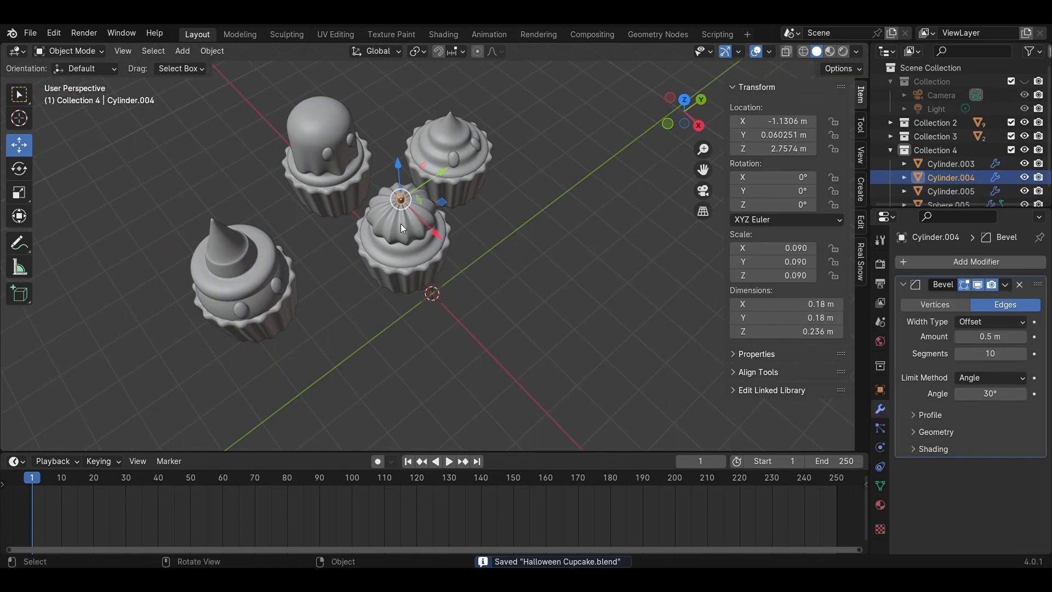
pyautogui.scroll(4, 485, 237)
pyautogui.keyDown('shift'); pyautogui.moveTo(484, 238); pyautogui.dragTo(545, 300, button='middle'); pyautogui.keyUp('shift')
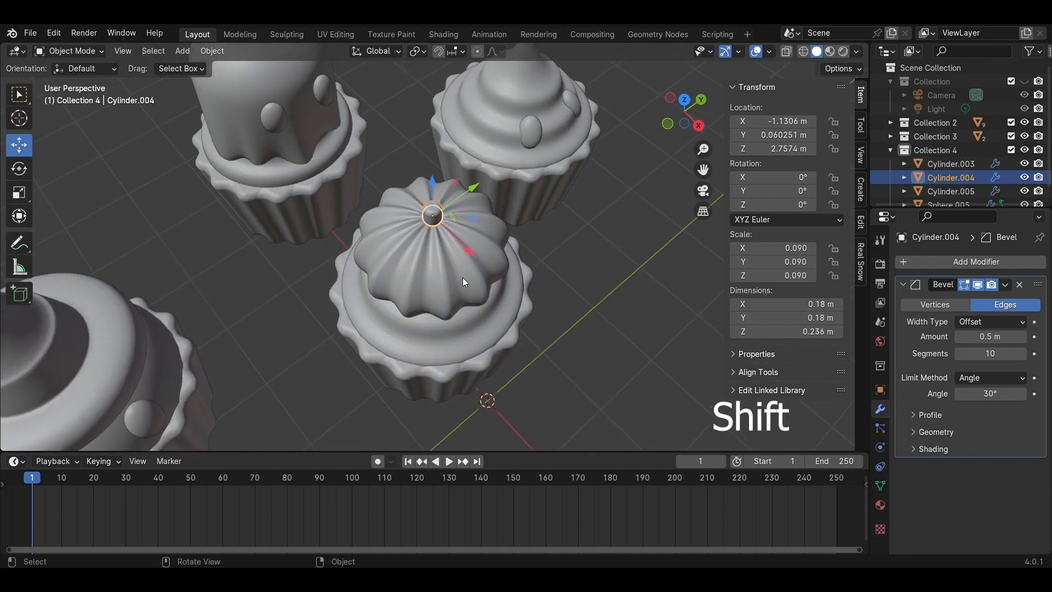
pyautogui.keyDown('shift'); pyautogui.click(463, 277); pyautogui.keyUp('shift')
pyautogui.press('s')
pyautogui.click(546, 300)
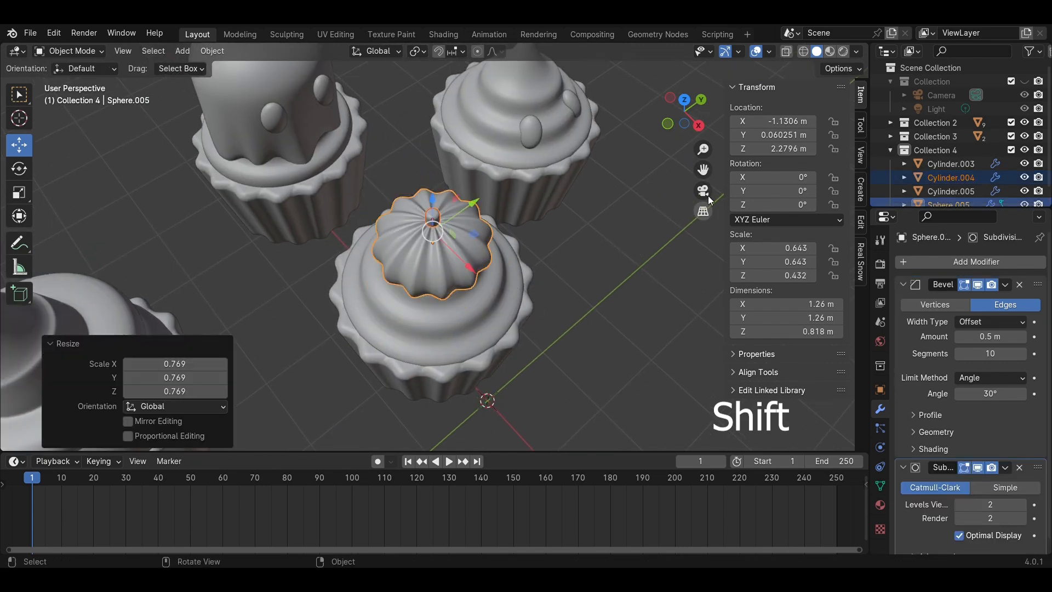
# Adjust the height of the ribbed pumpkin and stem over the frosting, with the pumpkin at about Z 2.266 m, and save the file.
pyautogui.click(699, 129)
pyautogui.moveTo(408, 104)
pyautogui.mouseDown()
pyautogui.moveTo(423, 134)
pyautogui.moveTo(389, 78)
pyautogui.moveTo(407, 114)
pyautogui.mouseUp()
pyautogui.moveTo(555, 169); pyautogui.dragTo(438, 281, button='middle')
pyautogui.hotkey('ctrl', 's')
pyautogui.scroll(3, 439, 280)
pyautogui.hotkey('ctrl', 'z')
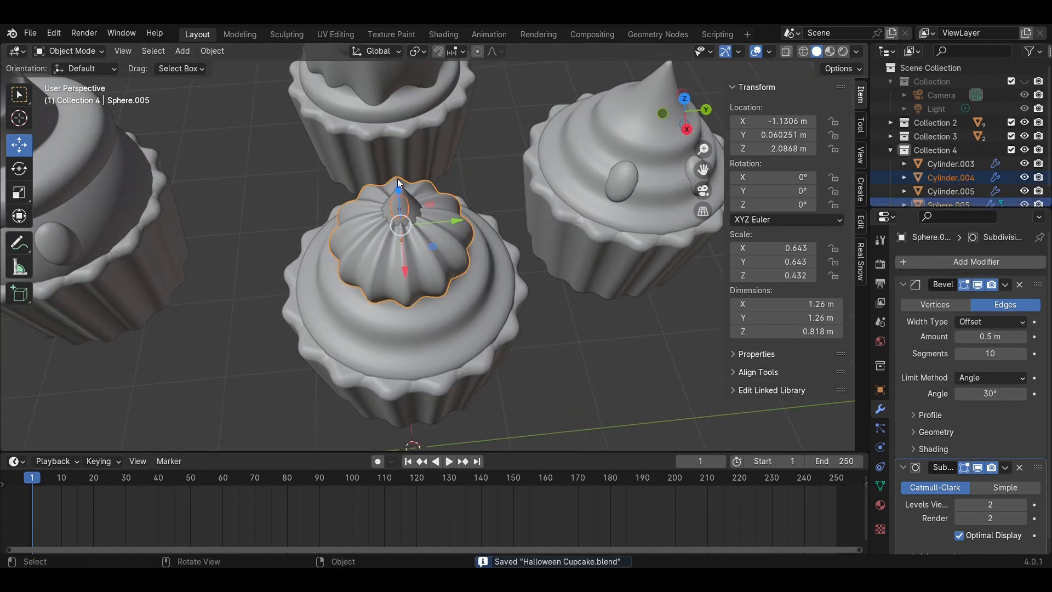
pyautogui.moveTo(398, 184); pyautogui.dragTo(400, 159)
pyautogui.moveTo(446, 217); pyautogui.dragTo(477, 219, button='middle')
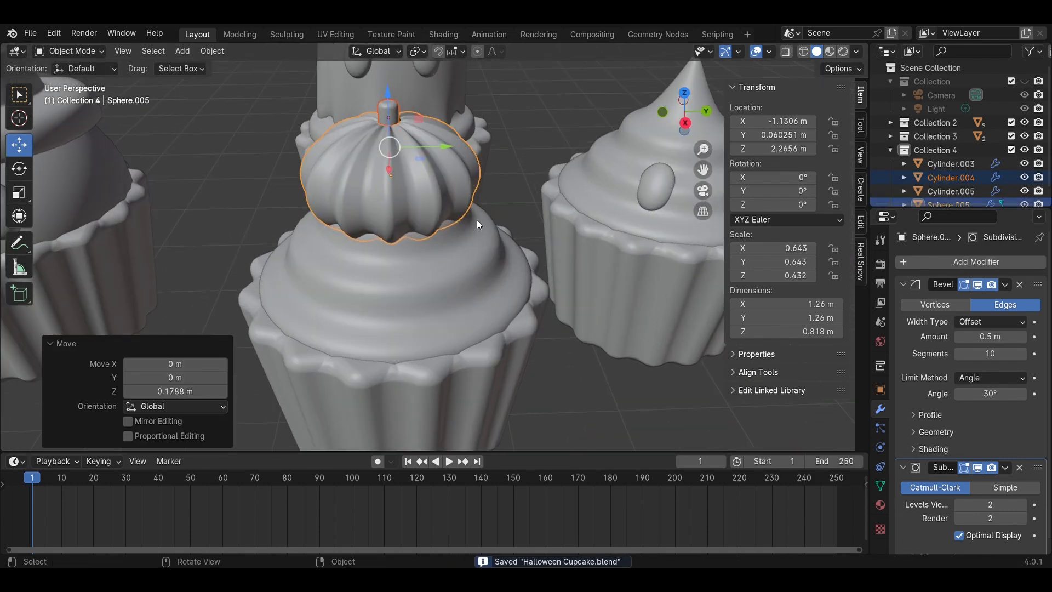
# Lower the tip of the frosting beneath the pumpkin to an overall frosting height of about 1.2 m, and save the file.
pyautogui.click(468, 249)
pyautogui.press('Tab')
pyautogui.hotkey('alt', 'z')
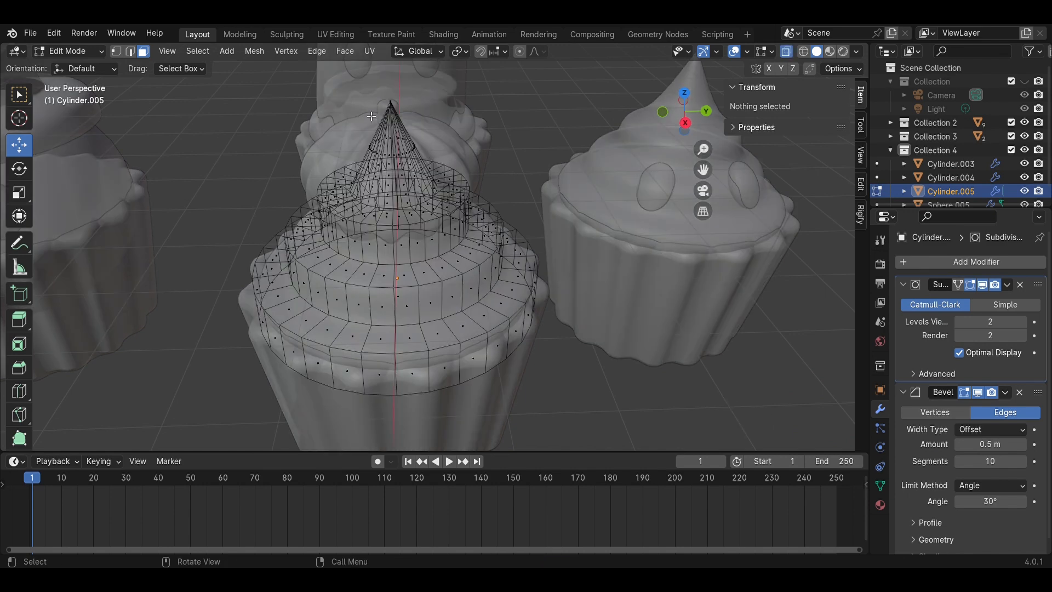
pyautogui.click(390, 102)
pyautogui.moveTo(397, 79); pyautogui.dragTo(396, 131)
pyautogui.press('Tab')
pyautogui.hotkey('ctrl', 's')
pyautogui.press('z')
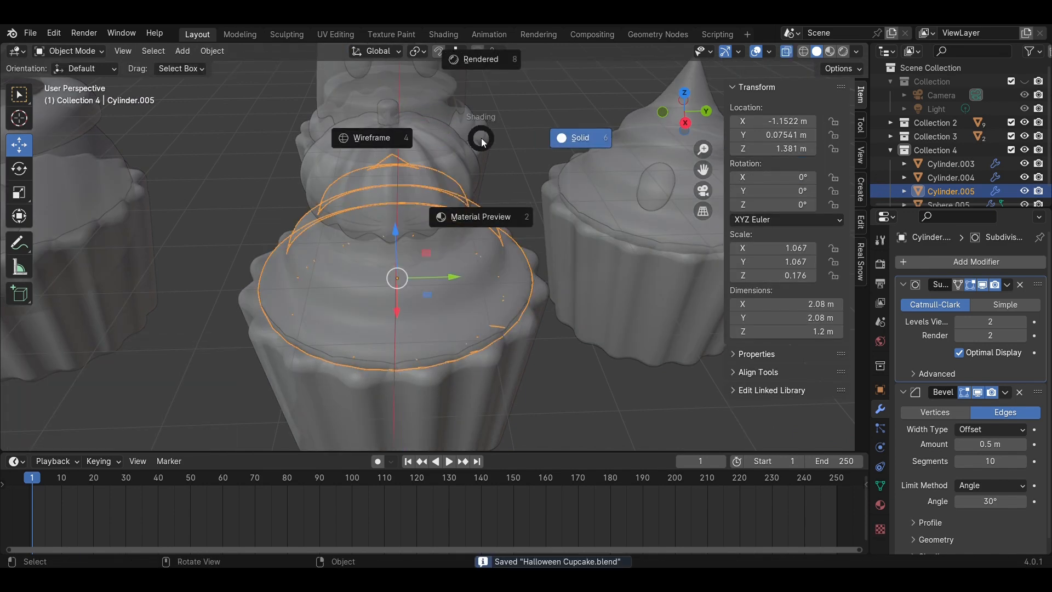
pyautogui.hotkey('alt', 'z')
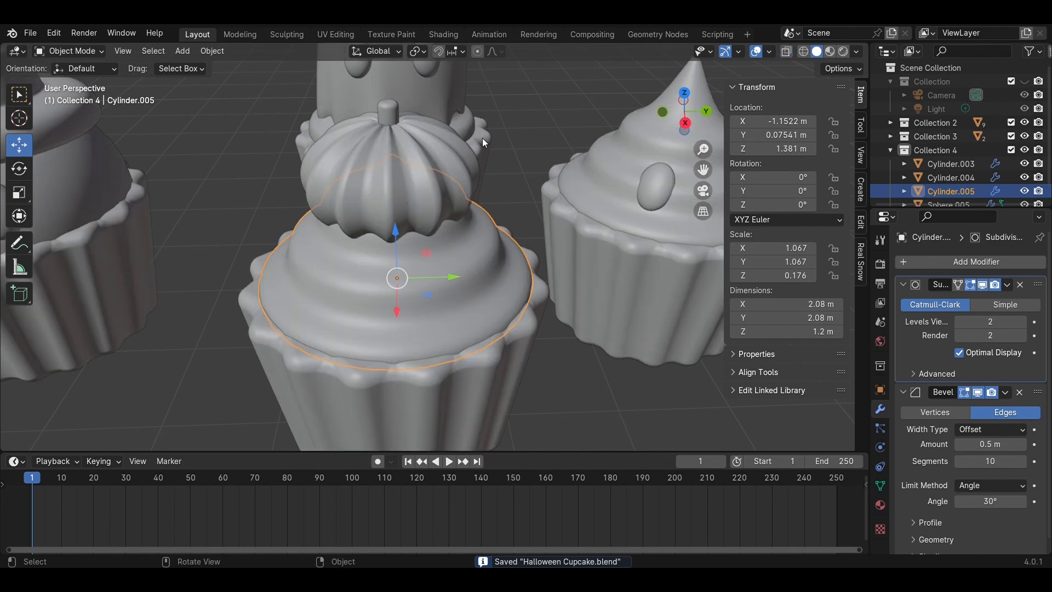
pyautogui.scroll(-3, 482, 138)
pyautogui.click(601, 371)
pyautogui.scroll(-3, 537, 333)
pyautogui.hotkey('ctrl', 's')
# Scale the ribbed pumpkin and its stem up by about 1.173.
pyautogui.moveTo(550, 341); pyautogui.dragTo(456, 275, button='middle')
pyautogui.scroll(2, 456, 275)
pyautogui.click(441, 262)
pyautogui.keyDown('shift'); pyautogui.click(425, 250); pyautogui.keyUp('shift')
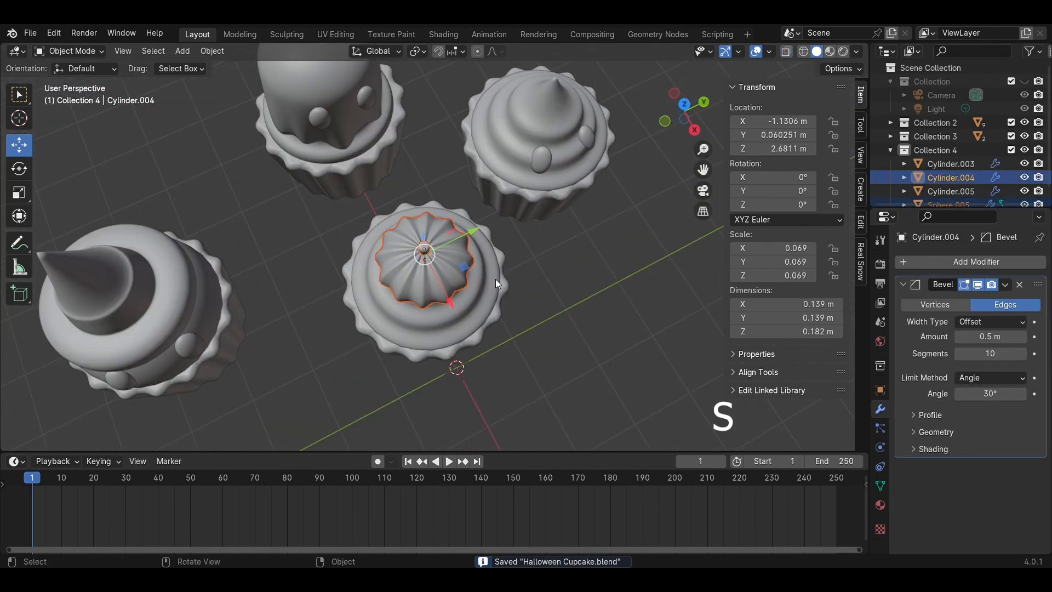
pyautogui.press('s')
pyautogui.click(516, 282)
# Lower the pumpkin and stem into the frosting, with the stem at about Z 2.653 m, and save the file.
pyautogui.click(695, 132)
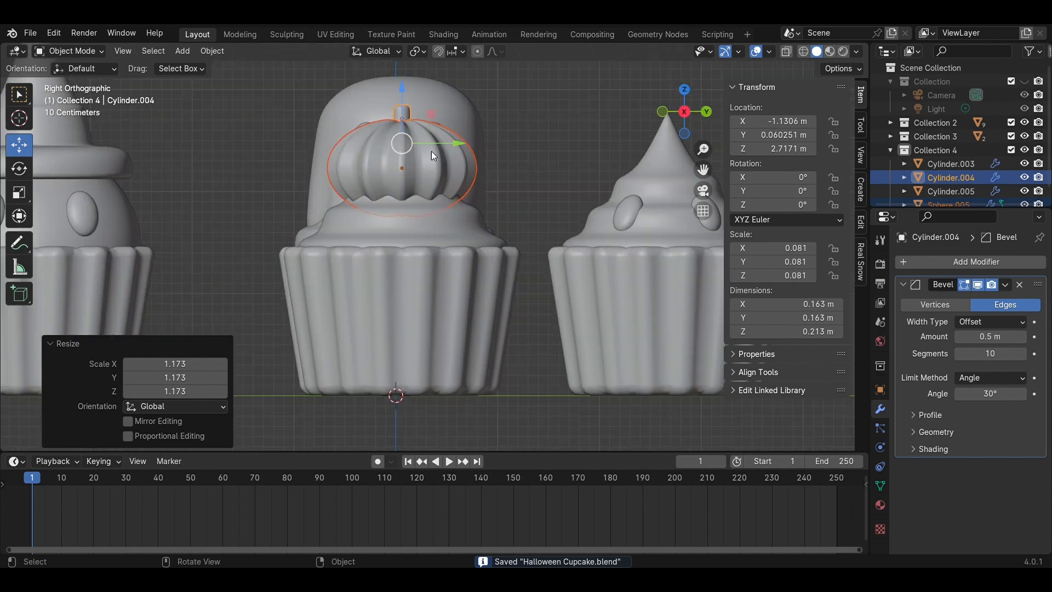
pyautogui.moveTo(403, 128); pyautogui.dragTo(404, 140)
pyautogui.moveTo(563, 156); pyautogui.dragTo(495, 320, button='middle')
pyautogui.hotkey('ctrl', 's')
pyautogui.scroll(-4, 508, 310)
pyautogui.scroll(1, 488, 320)
pyautogui.press('KP_0')
pyautogui.scroll(-5, 547, 239)
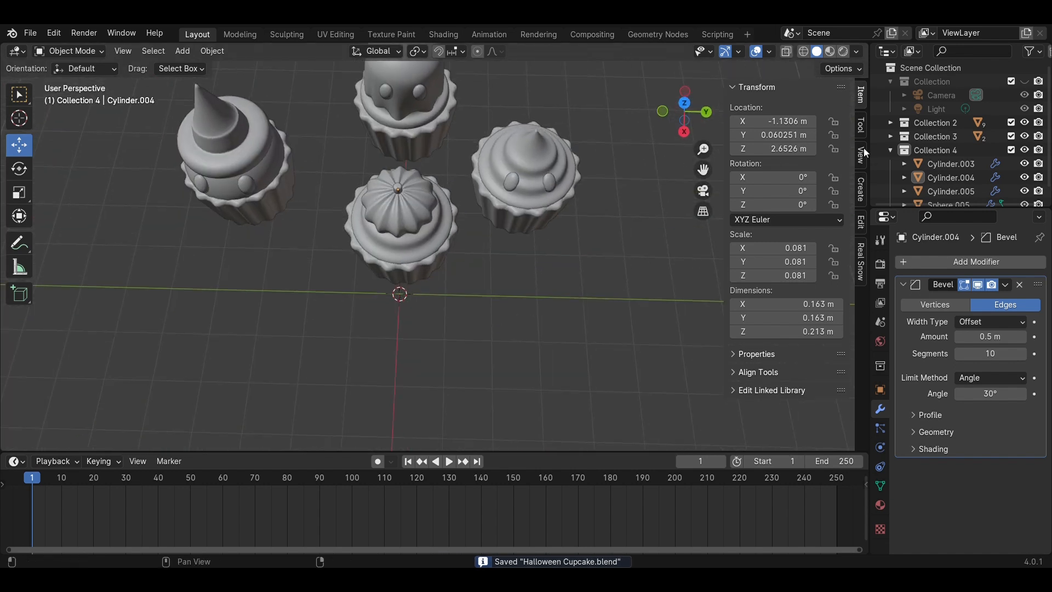
# Create a new collection for the next objects.
pyautogui.click(889, 149)
pyautogui.rightClick(901, 163)
pyautogui.click(898, 165)
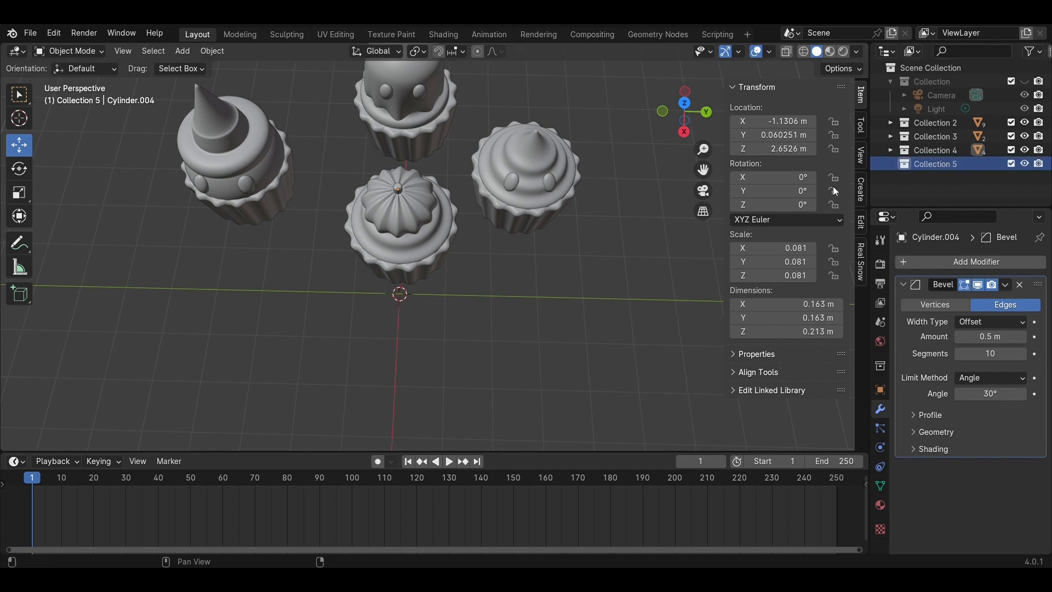
# Add a UV sphere, move it to about Y 4.925 m beside the cupcakes, and scale it to about 0.751.
pyautogui.click(691, 127)
pyautogui.hotkey('shift', 'a')
pyautogui.moveTo(538, 272)
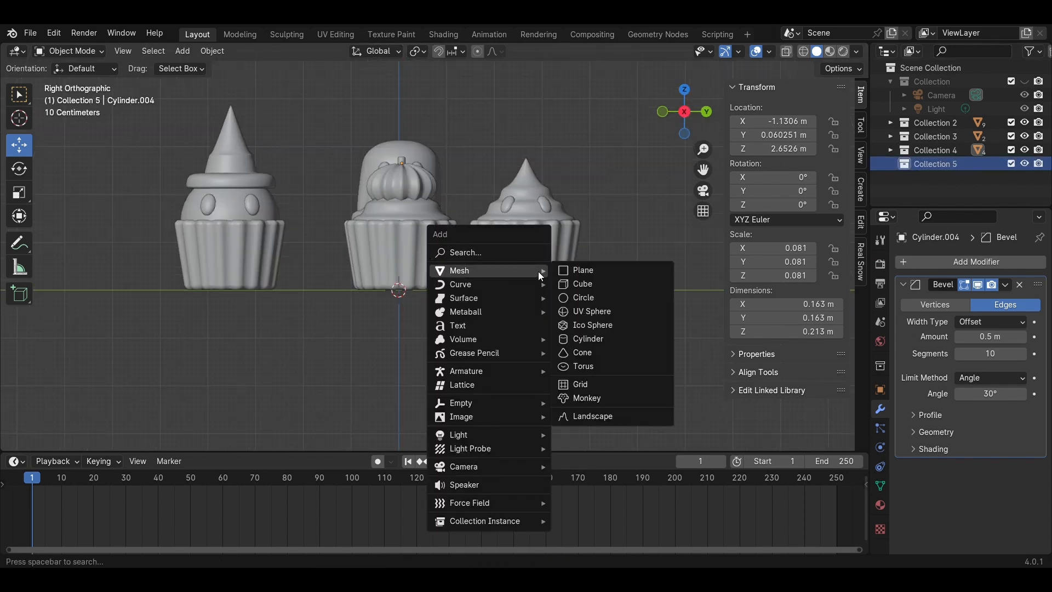
pyautogui.click(590, 309)
pyautogui.press('g')
pyautogui.press('y')
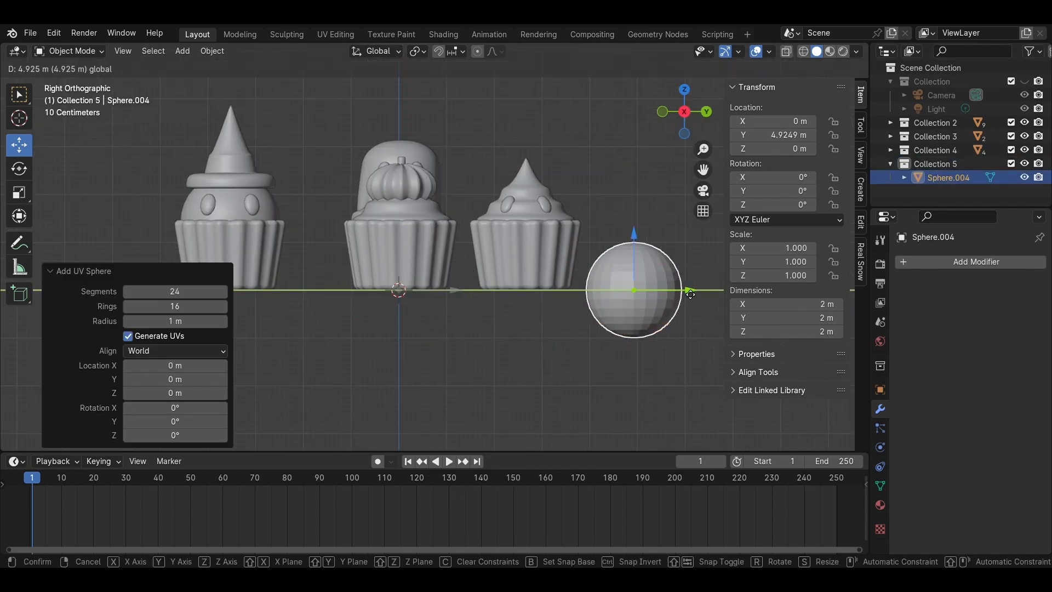
pyautogui.click(696, 311)
pyautogui.press('s')
pyautogui.click(681, 305)
# Pull the sphere's bottom vertex down about 0.299 m using smooth proportional editing with a size of 1.000.
pyautogui.press('Tab')
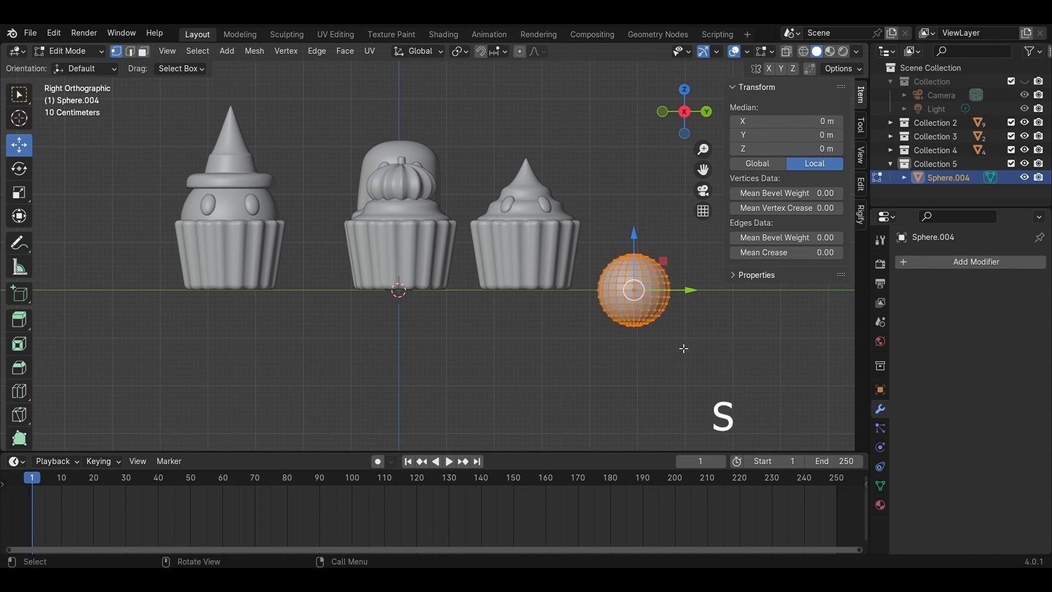
pyautogui.moveTo(683, 348); pyautogui.dragTo(680, 291, button='middle')
pyautogui.click(669, 302)
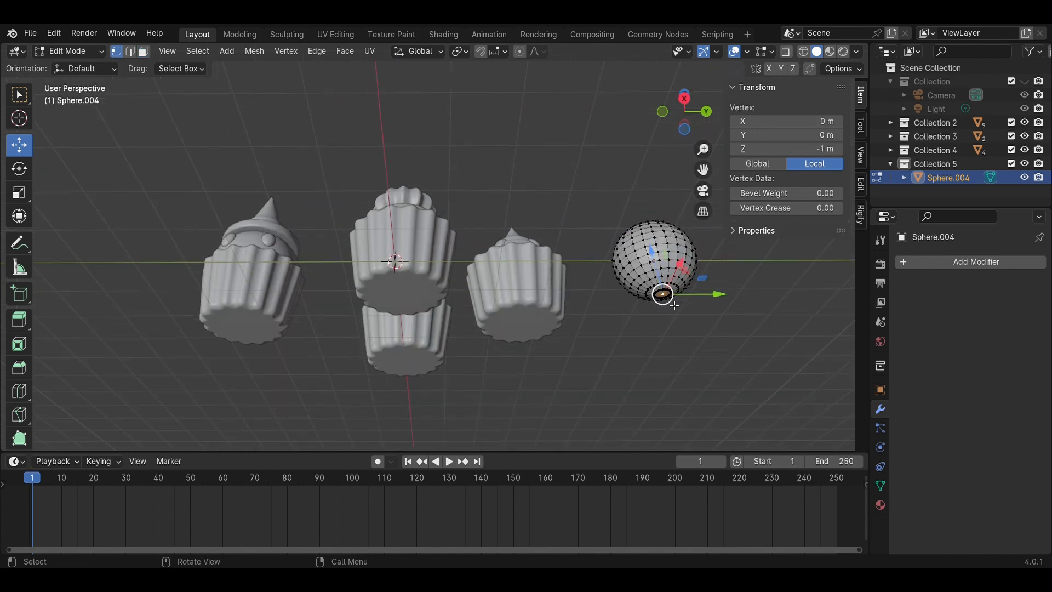
pyautogui.click(666, 112)
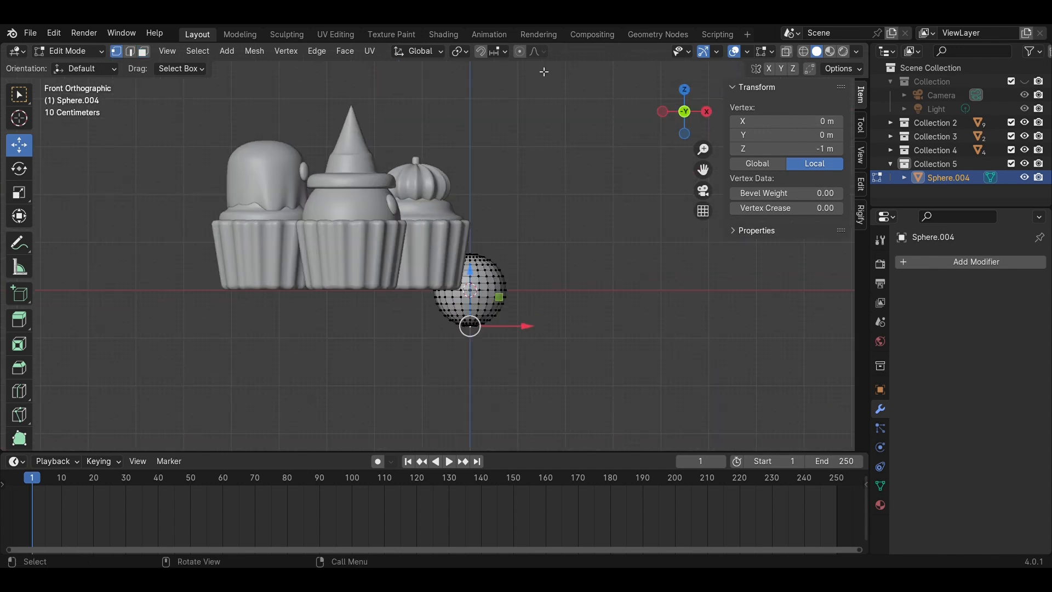
pyautogui.click(520, 53)
pyautogui.scroll(3, 518, 242)
pyautogui.press('g')
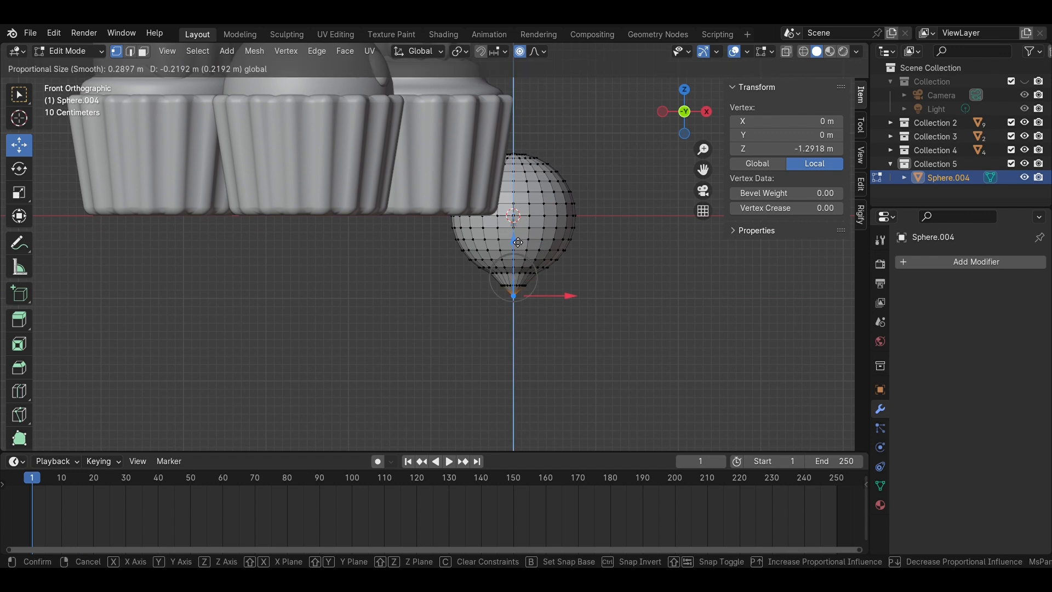
pyautogui.scroll(-12, 517, 241)
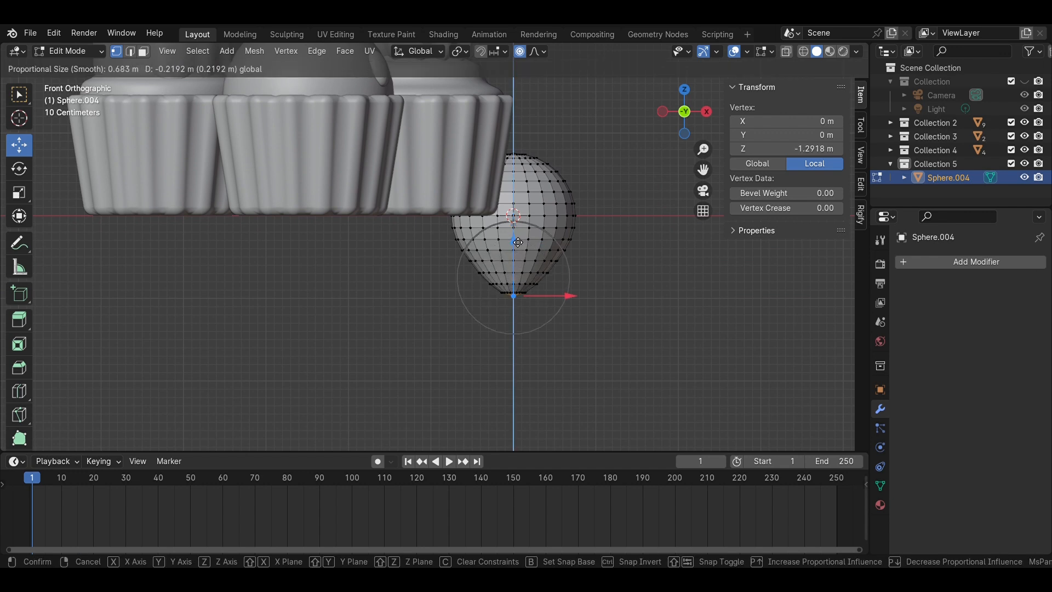
pyautogui.click(539, 235)
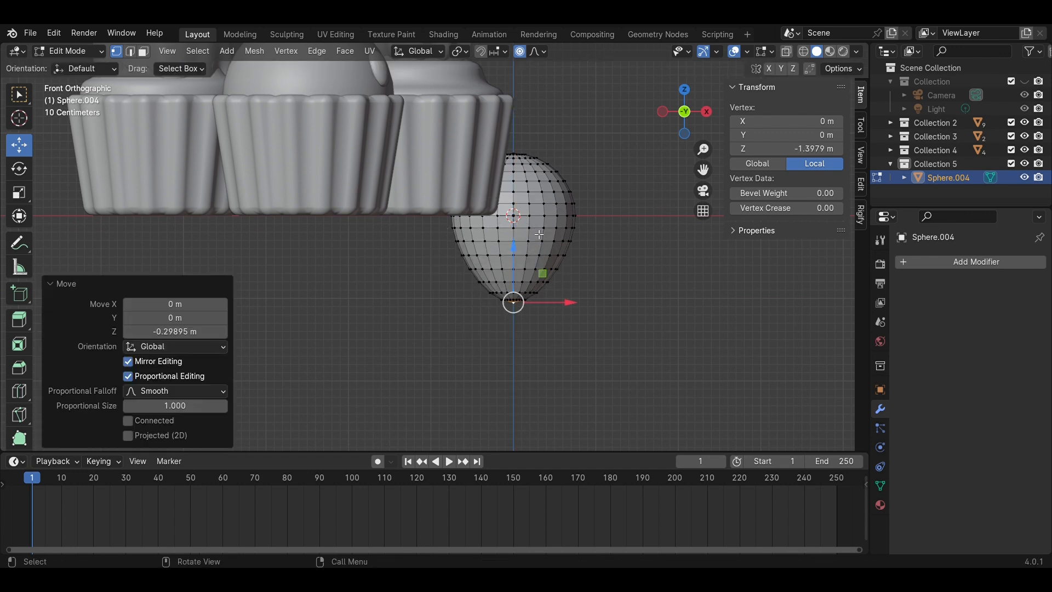
# Pull the sphere's lower tip toward negative Y into a curved tail, about 1.69 m by 1.8 m overall, and save the file.
pyautogui.click(706, 113)
pyautogui.moveTo(707, 299); pyautogui.dragTo(679, 226, button='middle')
pyautogui.click(701, 112)
pyautogui.keyDown('shift'); pyautogui.moveTo(449, 268); pyautogui.dragTo(567, 249, button='middle'); pyautogui.keyUp('shift')
pyautogui.moveTo(325, 265); pyautogui.dragTo(351, 278)
pyautogui.scroll(2, 398, 269)
pyautogui.scroll(-4, 347, 277)
pyautogui.scroll(-4, 349, 284)
pyautogui.scroll(6, 354, 279)
pyautogui.moveTo(376, 230)
pyautogui.mouseDown()
pyautogui.moveTo(376, 245)
pyautogui.moveTo(376, 235)
pyautogui.mouseUp()
pyautogui.click(477, 282)
pyautogui.moveTo(477, 282); pyautogui.dragTo(478, 329, button='middle')
pyautogui.press('Tab')
pyautogui.click(461, 313)
pyautogui.moveTo(413, 261); pyautogui.dragTo(532, 236, button='middle')
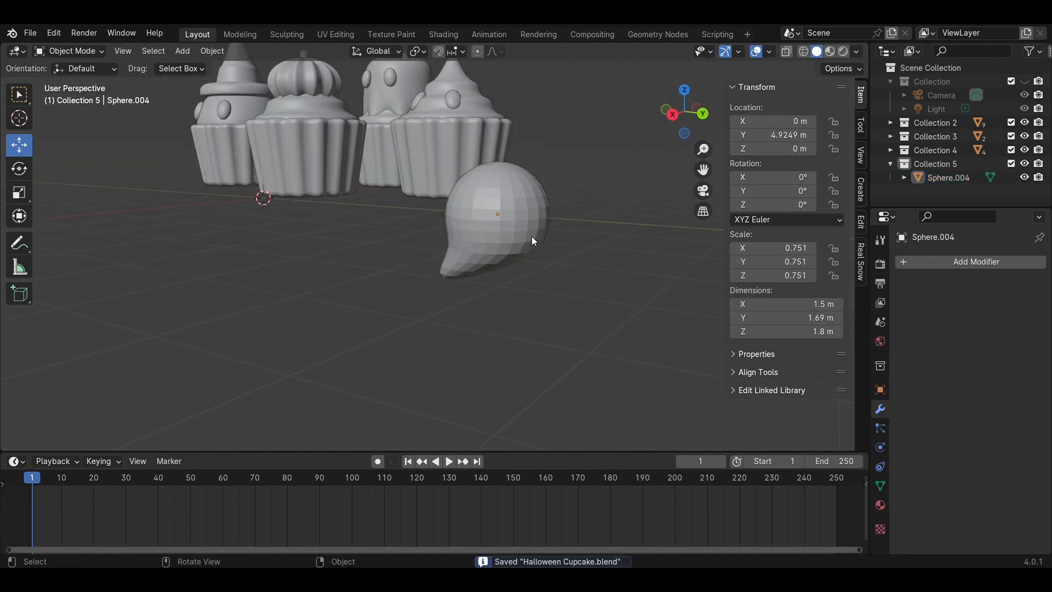
# Shade the tailed sphere smooth, rotate it to 270° about Z, and save the file.
pyautogui.click(522, 231)
pyautogui.rightClick(521, 231)
pyautogui.click(522, 231)
pyautogui.click(684, 89)
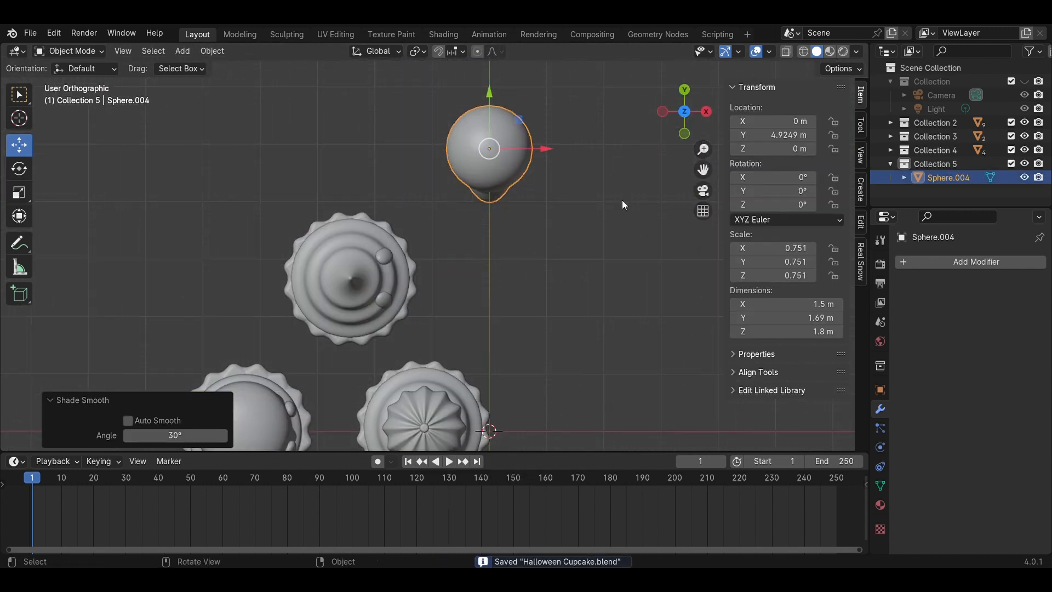
pyautogui.press('r')
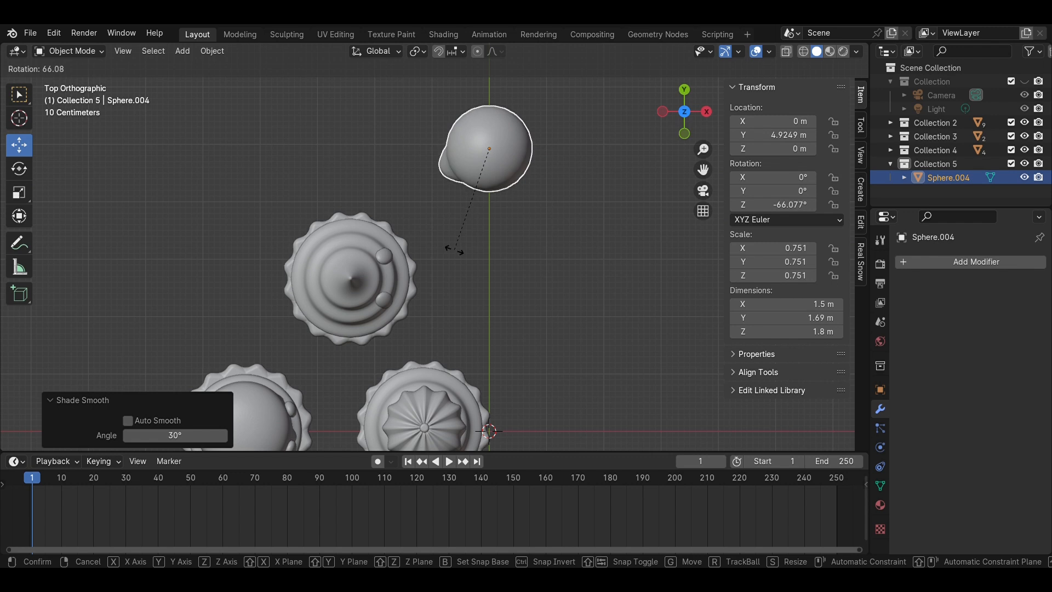
pyautogui.press('Return')
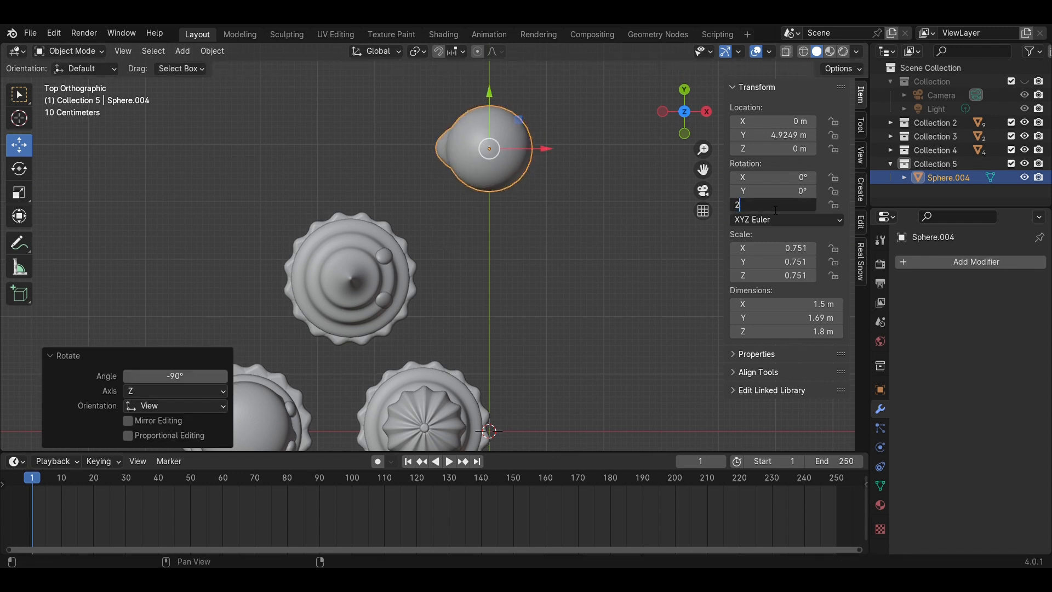
pyautogui.click(494, 246)
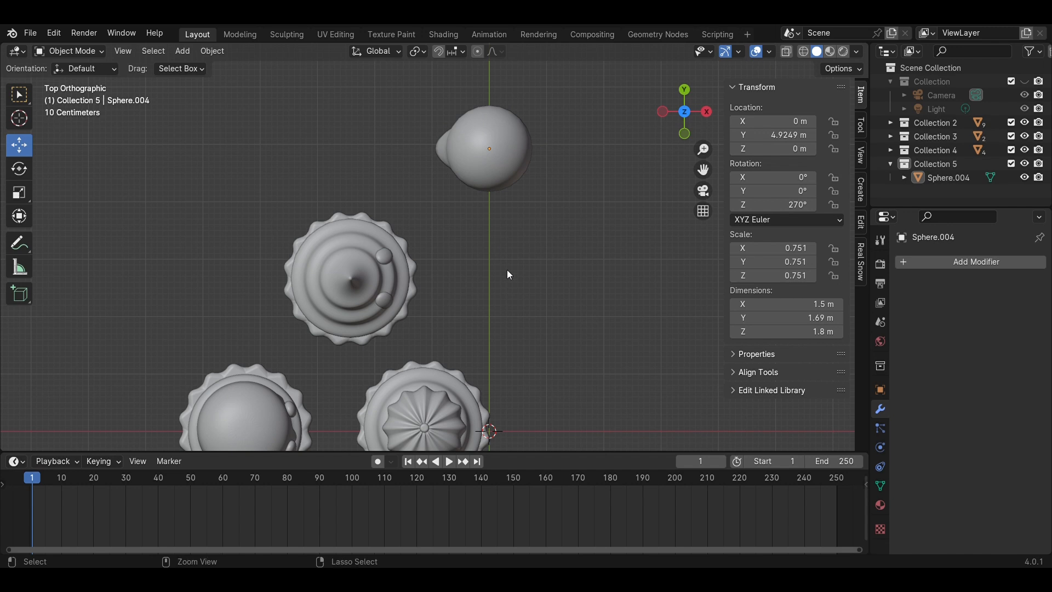
pyautogui.hotkey('ctrl', 's')
# Duplicate the pumpkin cupcake's base and frosting without the pumpkin, and move the copy to about X 2.570 m.
pyautogui.moveTo(581, 298); pyautogui.dragTo(440, 256, button='middle')
pyautogui.scroll(-2, 538, 216)
pyautogui.scroll(-2, 529, 194)
pyautogui.scroll(3, 439, 255)
pyautogui.keyDown('shift'); pyautogui.click(349, 215); pyautogui.keyUp('shift')
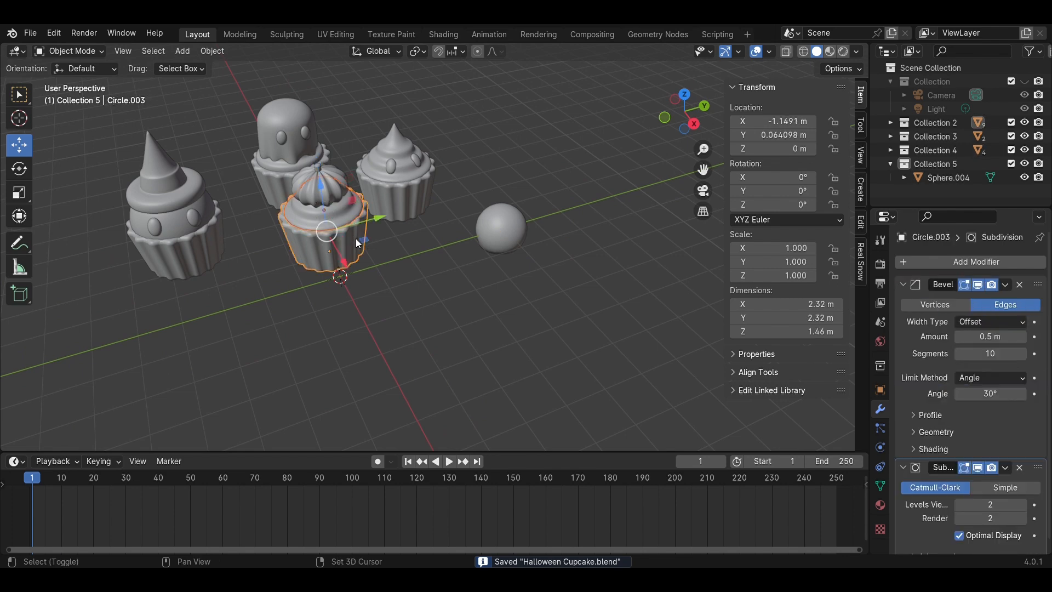
pyautogui.click(685, 97)
pyautogui.hotkey('shift', 'd')
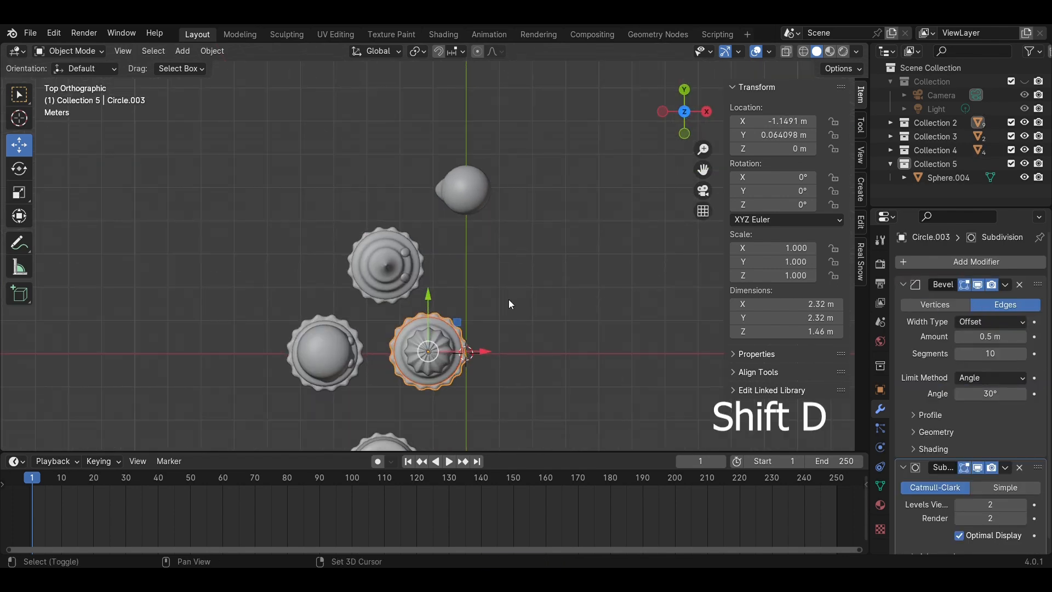
pyautogui.click(632, 324)
pyautogui.moveTo(632, 323); pyautogui.dragTo(462, 279, button='middle')
# Add a 2 m cube and move it along Y to the far side of the tailed sphere.
pyautogui.hotkey('shift', 'a')
pyautogui.moveTo(452, 260)
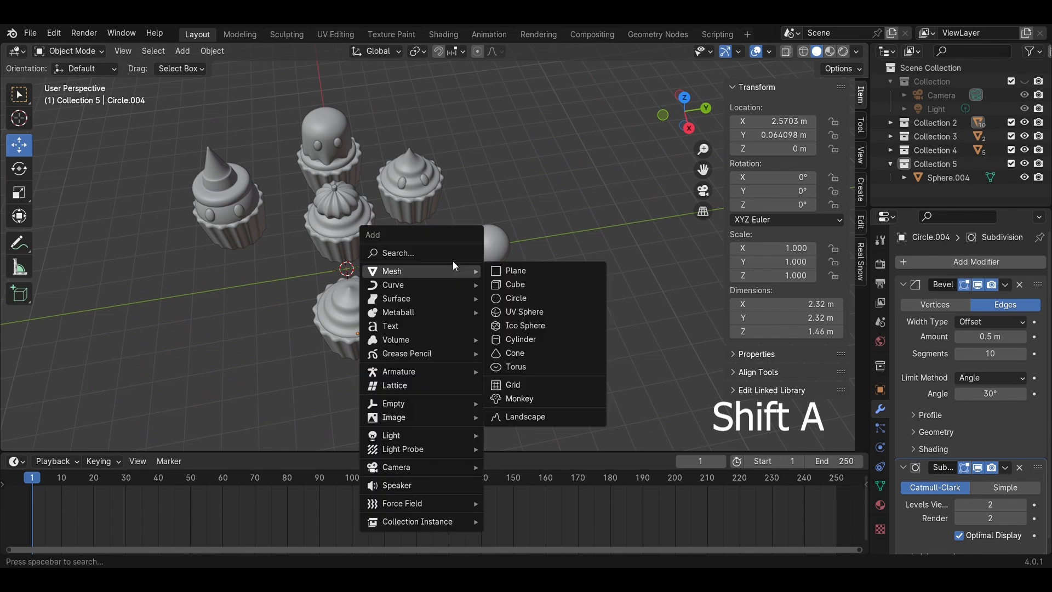
pyautogui.click(542, 286)
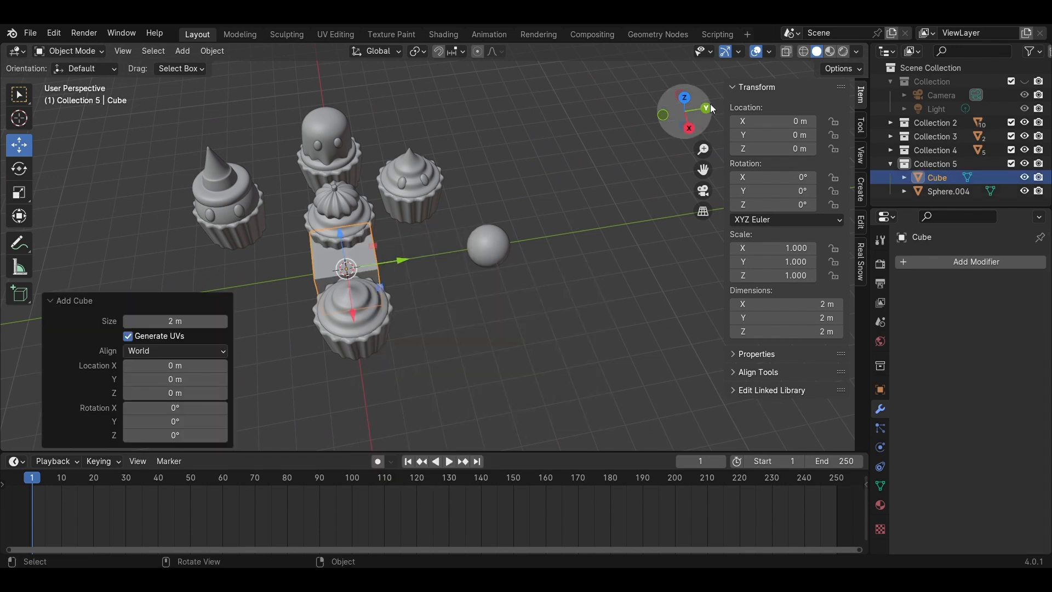
pyautogui.click(678, 136)
pyautogui.click(708, 111)
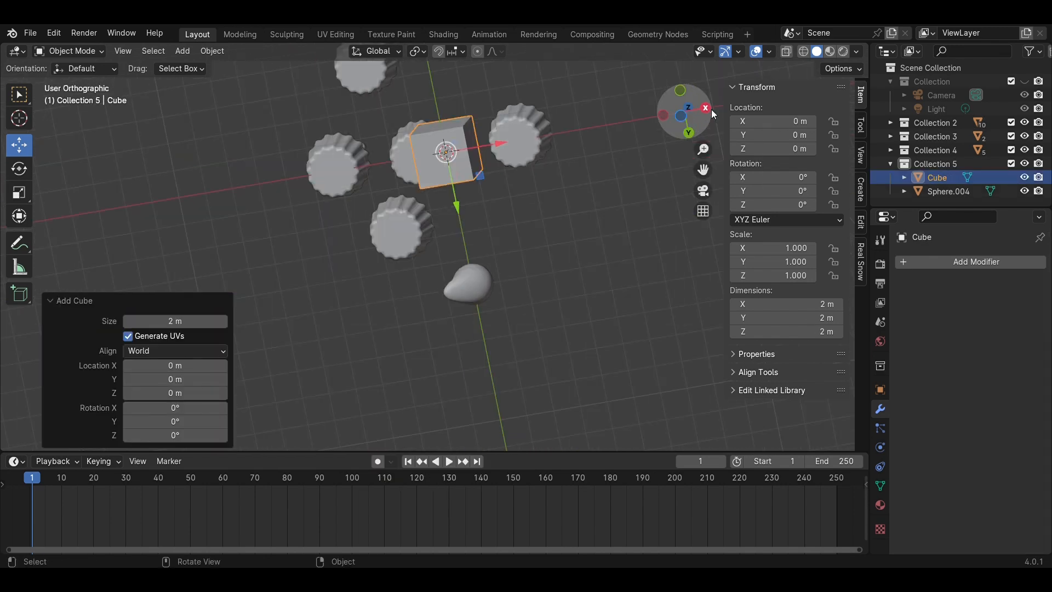
pyautogui.moveTo(404, 225); pyautogui.dragTo(612, 260)
pyautogui.scroll(3, 611, 260)
# Scale the cube's bottom face along Y to about half its width to taper the sides.
pyautogui.press('Tab')
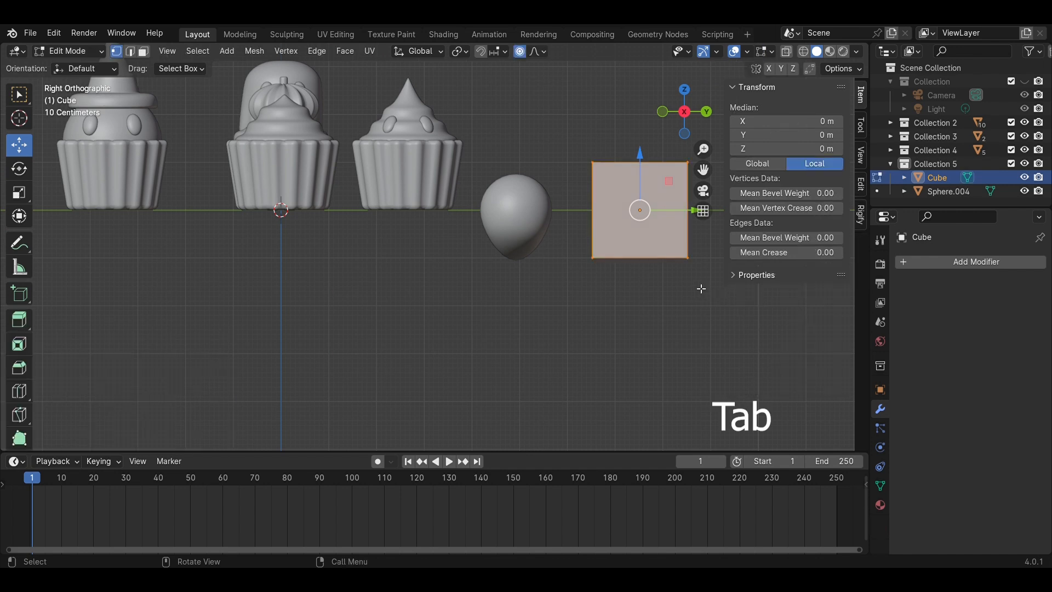
pyautogui.keyDown('shift'); pyautogui.moveTo(694, 287); pyautogui.dragTo(582, 257, button='middle'); pyautogui.keyUp('shift')
pyautogui.press('3')
pyautogui.click(582, 257)
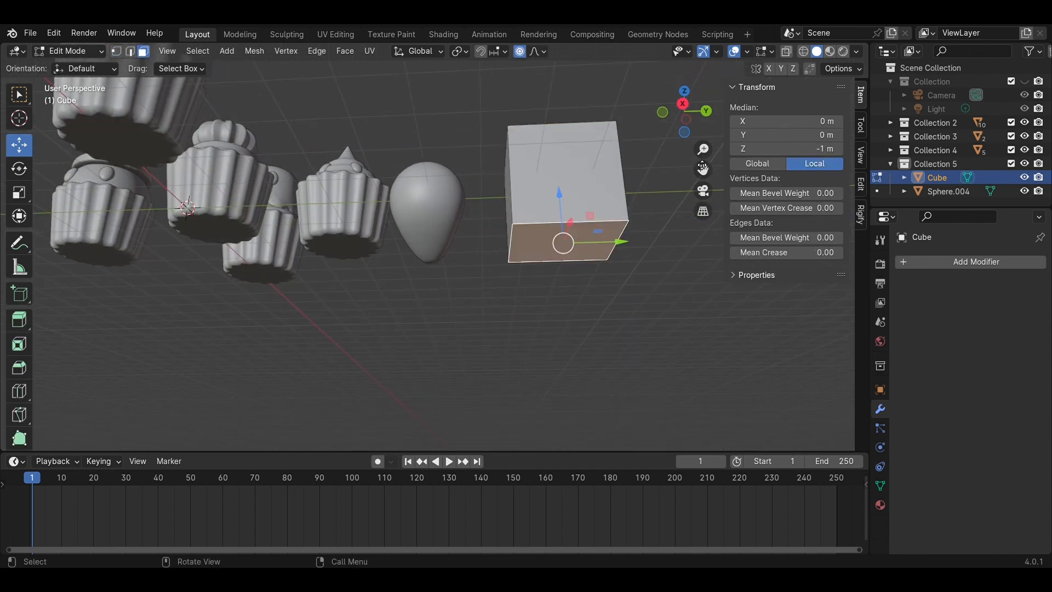
pyautogui.click(686, 107)
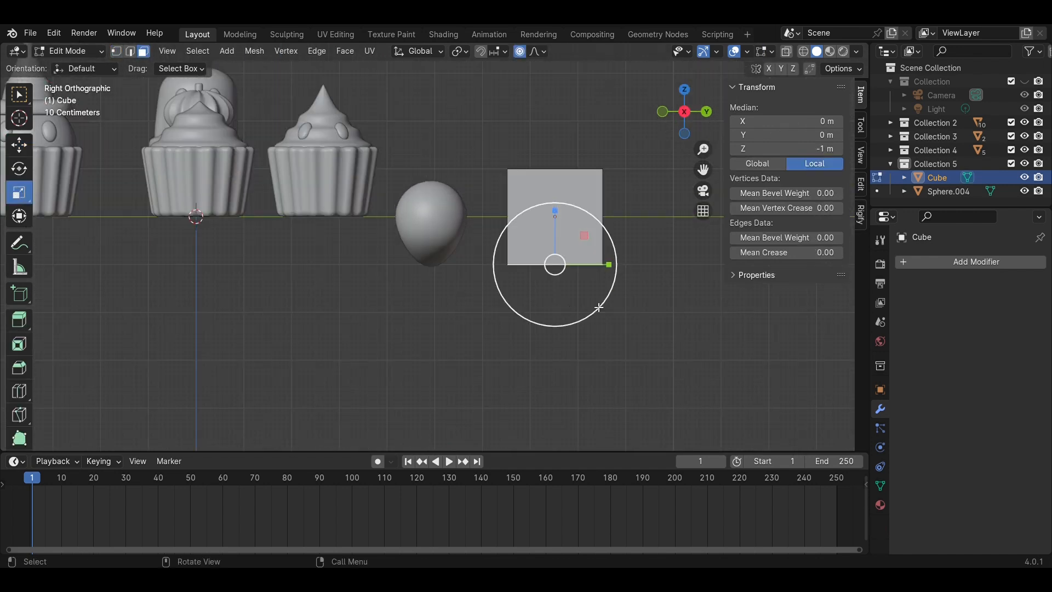
pyautogui.moveTo(615, 270); pyautogui.dragTo(585, 269)
pyautogui.click(634, 239)
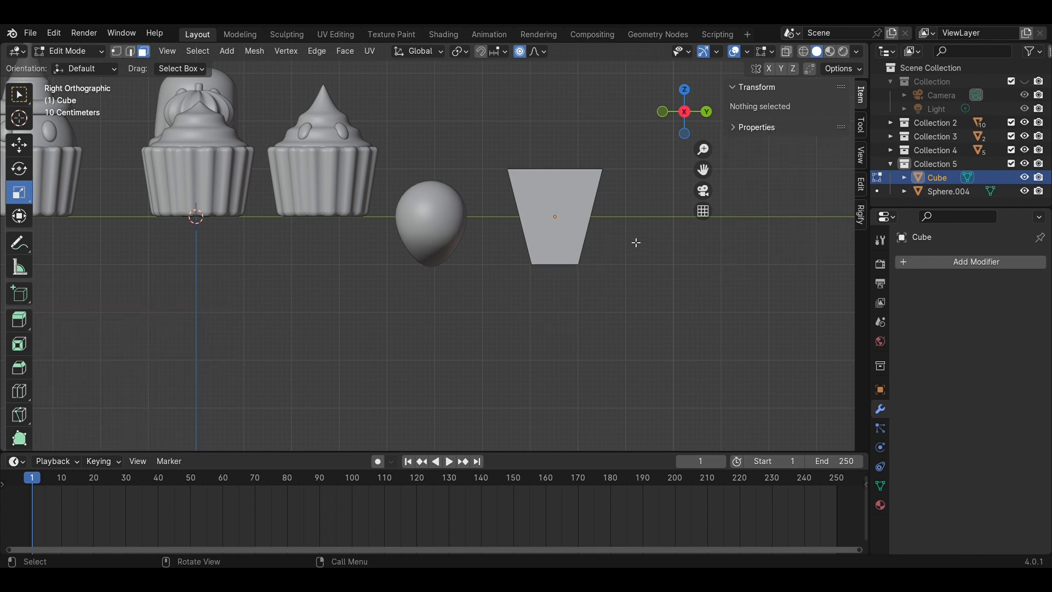
# Extrude the tapered cube's top face upward by about 1 m.
pyautogui.keyDown('shift'); pyautogui.moveTo(604, 210); pyautogui.dragTo(558, 278, button='middle'); pyautogui.keyUp('shift')
pyautogui.click(555, 251)
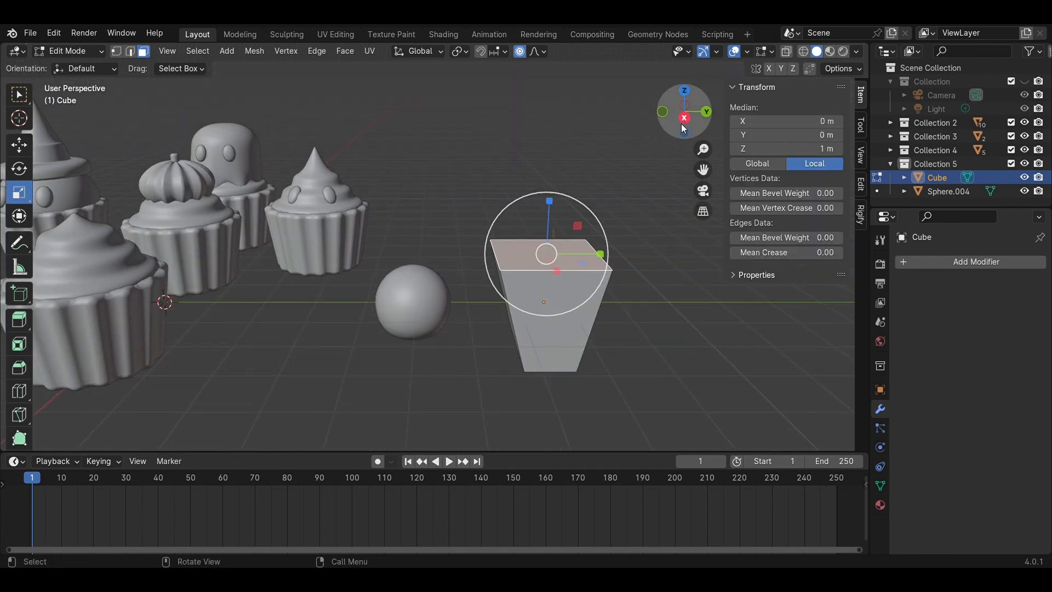
pyautogui.click(684, 117)
pyautogui.keyDown('shift'); pyautogui.moveTo(582, 183); pyautogui.dragTo(607, 280, button='middle'); pyautogui.keyUp('shift')
pyautogui.press('e')
pyautogui.click(623, 254)
# Scale the extruded top face along Y to about half its width to form a coffin outline.
pyautogui.press('s')
pyautogui.click(579, 247)
pyautogui.click(586, 246)
pyautogui.hotkey('ctrl', 'z')
pyautogui.hotkey('ctrl', 'z')
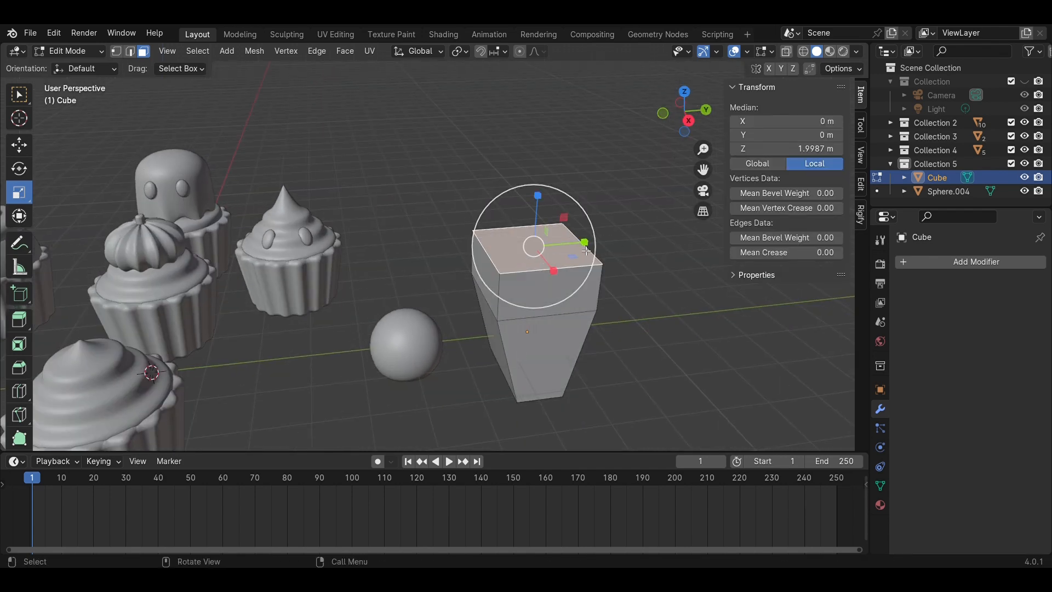
pyautogui.moveTo(590, 244); pyautogui.dragTo(557, 246)
pyautogui.hotkey('ctrl', 'z')
pyautogui.click(602, 334)
# Flatten the coffin-shaped cube along X to a scale of about 0.244.
pyautogui.moveTo(576, 329); pyautogui.dragTo(621, 350, button='middle')
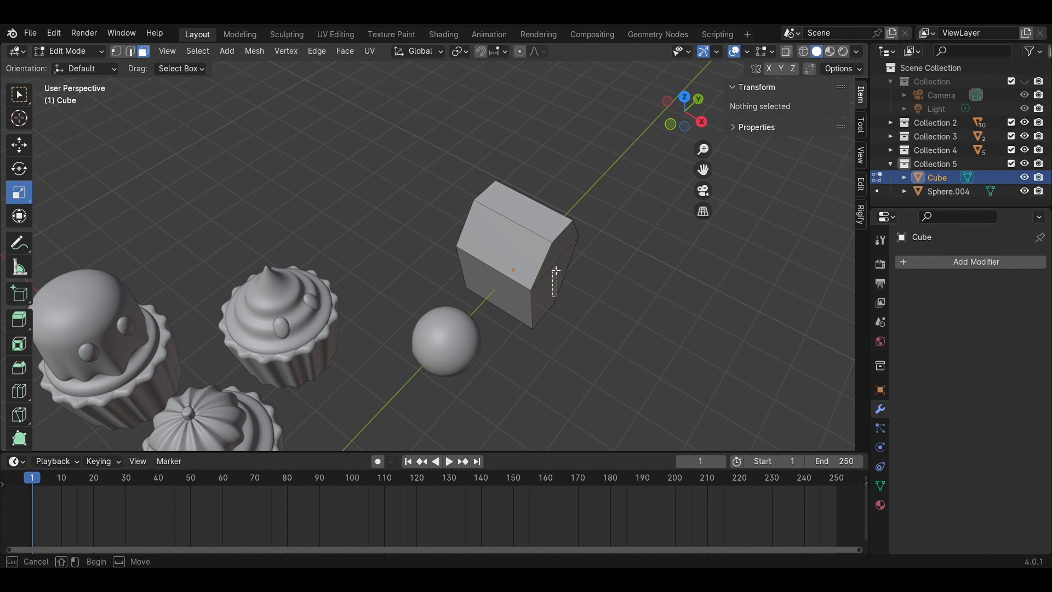
pyautogui.moveTo(556, 271); pyautogui.dragTo(556, 271)
pyautogui.click(684, 100)
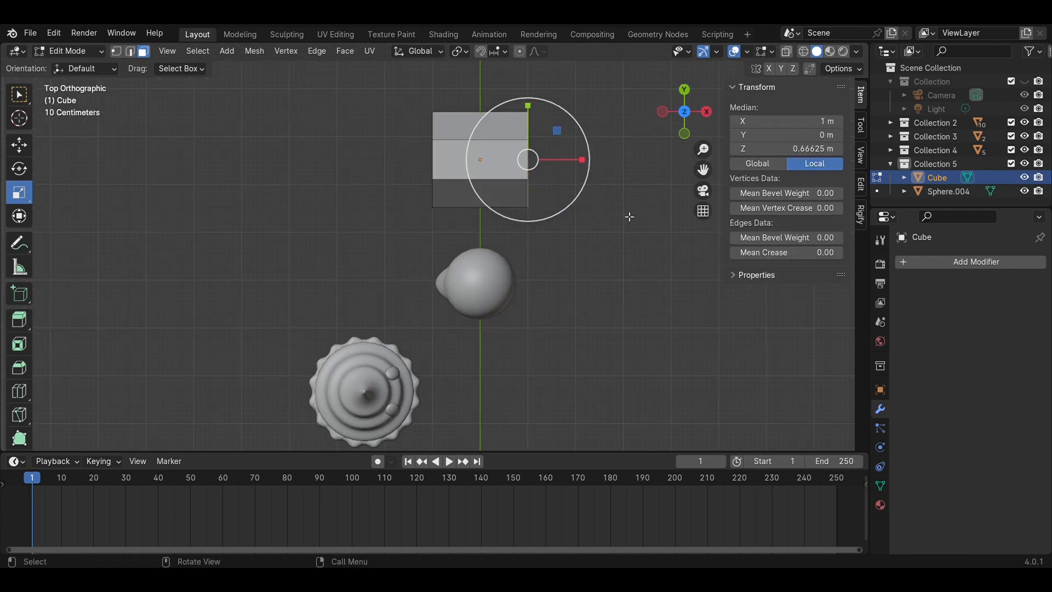
pyautogui.press('Tab')
pyautogui.click(20, 193)
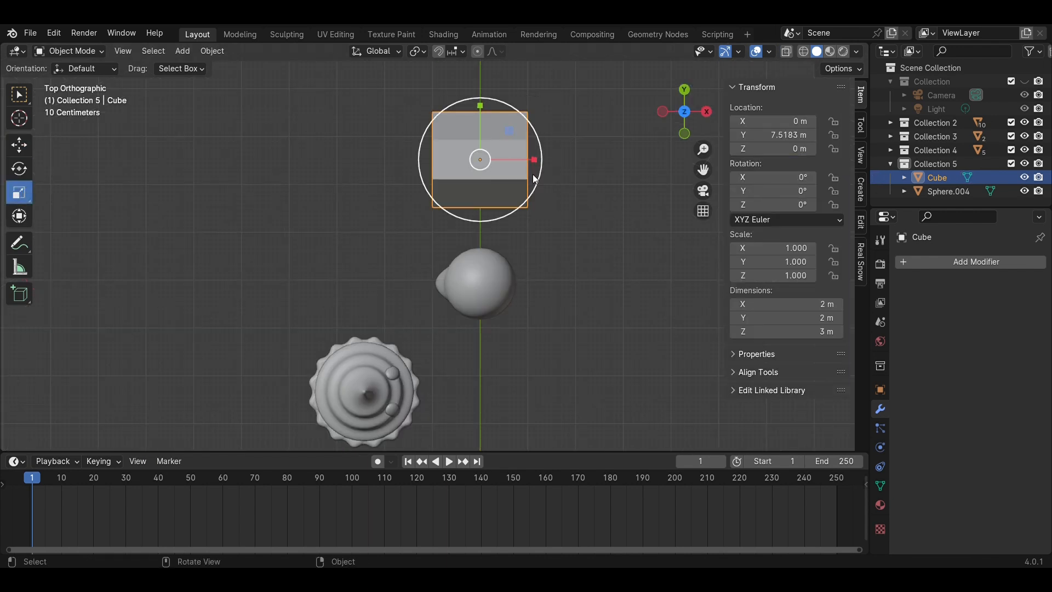
pyautogui.moveTo(535, 159); pyautogui.dragTo(493, 163)
pyautogui.click(636, 203)
# Inset the coffin's two front faces together by about 0.11 m.
pyautogui.moveTo(636, 203); pyautogui.dragTo(520, 140, button='middle')
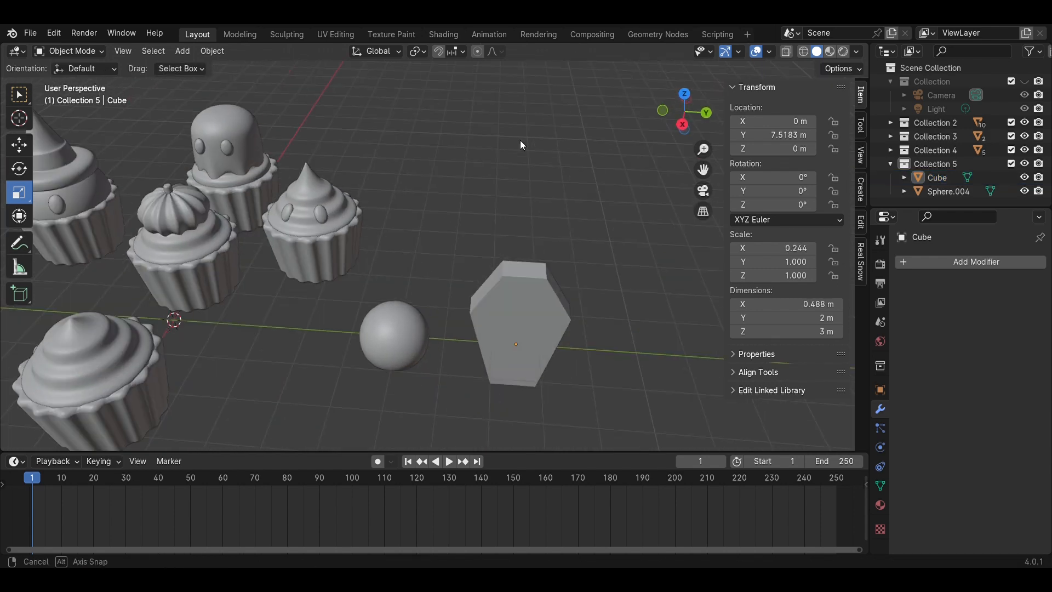
pyautogui.scroll(3, 540, 241)
pyautogui.click(566, 373)
pyautogui.press('Tab')
pyautogui.moveTo(593, 378); pyautogui.dragTo(695, 156, button='middle')
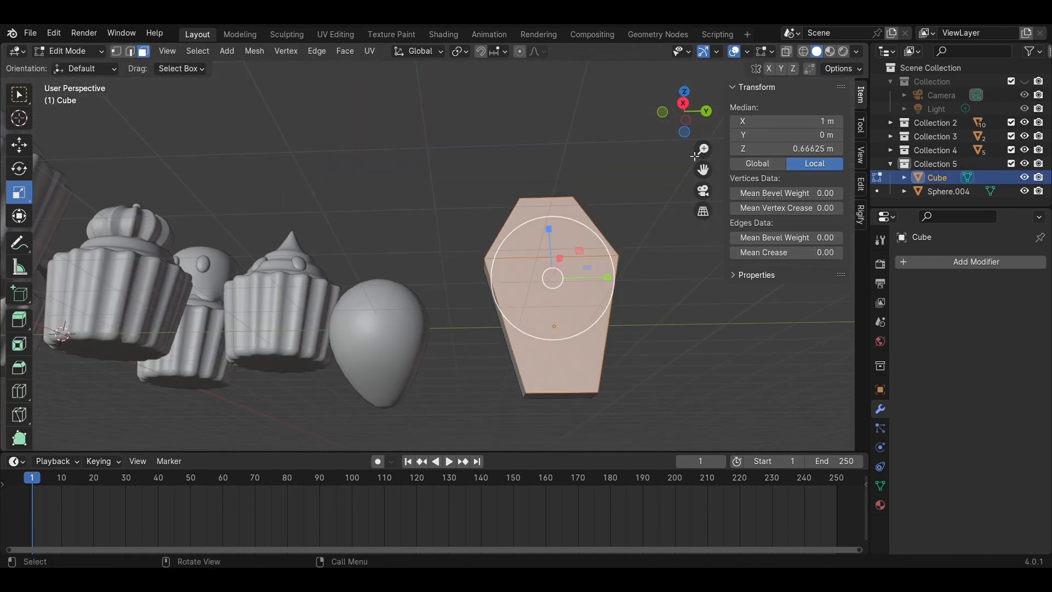
pyautogui.click(685, 104)
pyautogui.press('i')
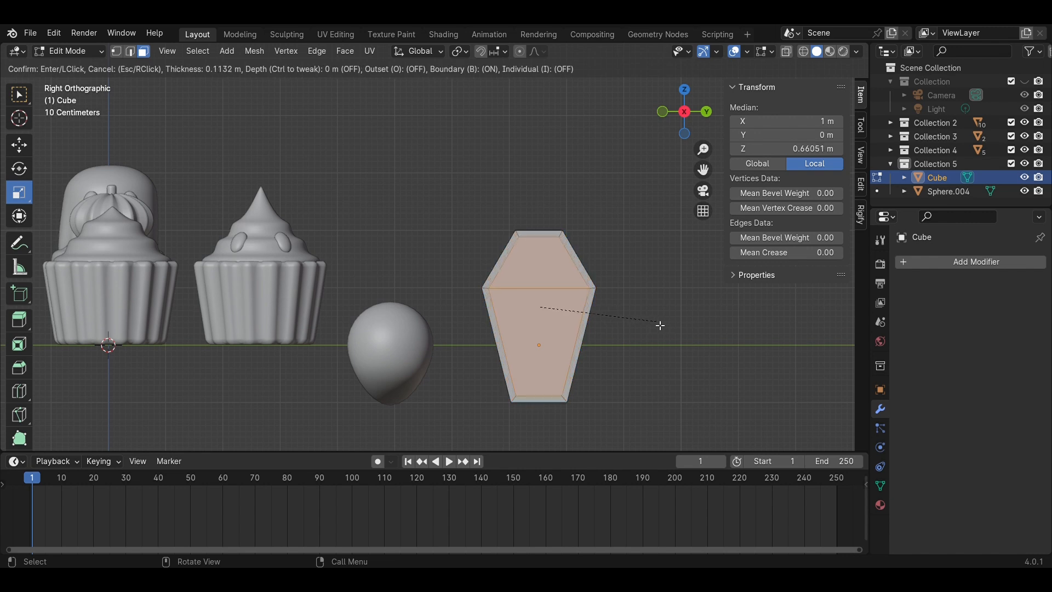
pyautogui.click(657, 325)
# Extrude both inset front faces inward along X to recess the coffin's front, and return to Object Mode.
pyautogui.moveTo(658, 326); pyautogui.dragTo(612, 375, button='middle')
pyautogui.click(565, 248)
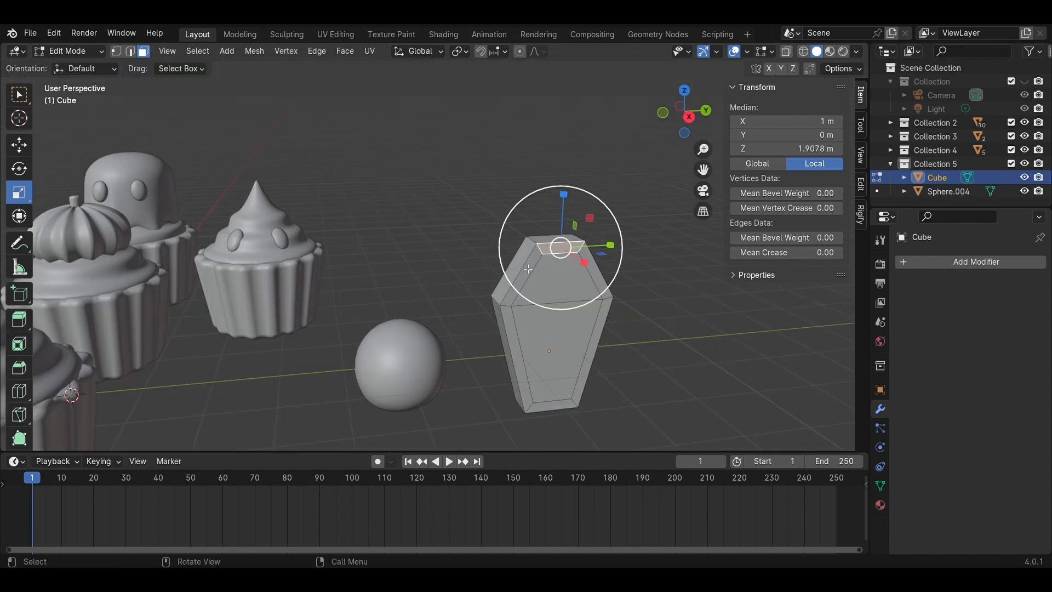
pyautogui.moveTo(554, 303); pyautogui.dragTo(571, 339)
pyautogui.hotkey('ctrl', 'z')
pyautogui.hotkey('ctrl', 'z')
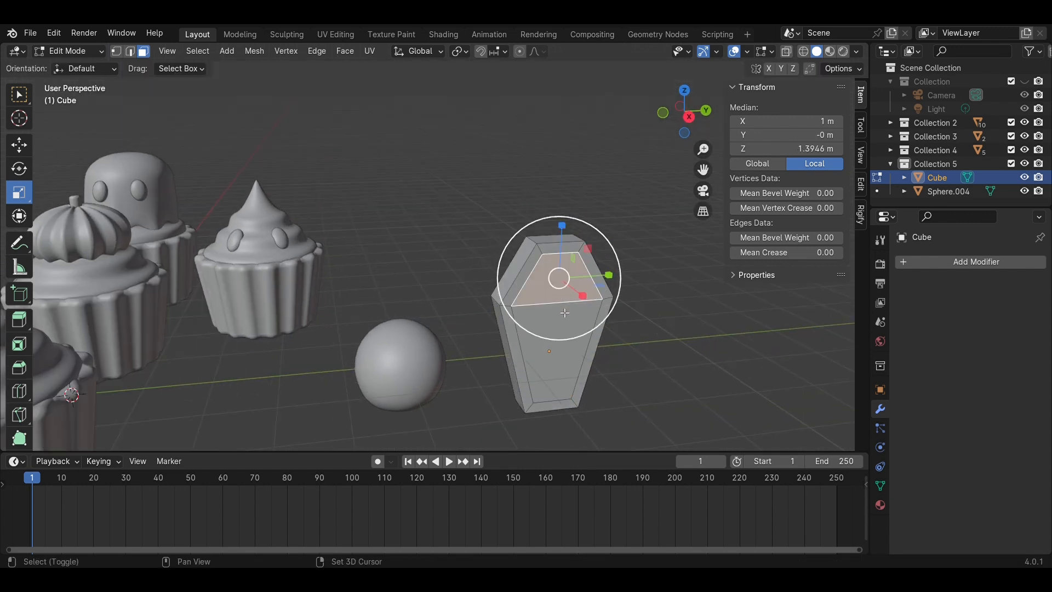
pyautogui.click(691, 93)
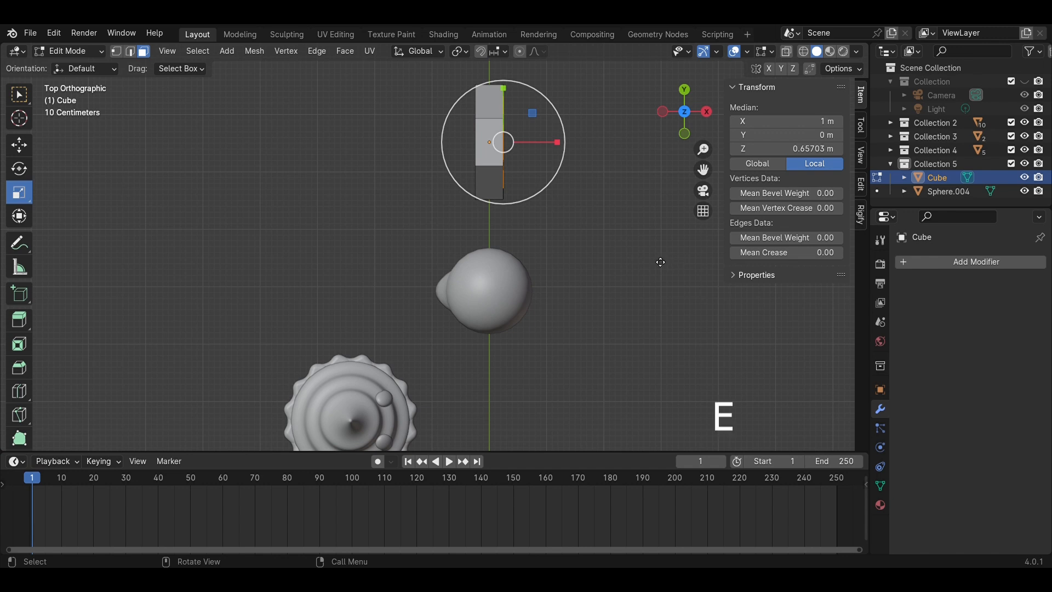
pyautogui.press('e')
pyautogui.click(657, 261)
pyautogui.moveTo(657, 261); pyautogui.dragTo(586, 200, button='middle')
pyautogui.press('Tab')
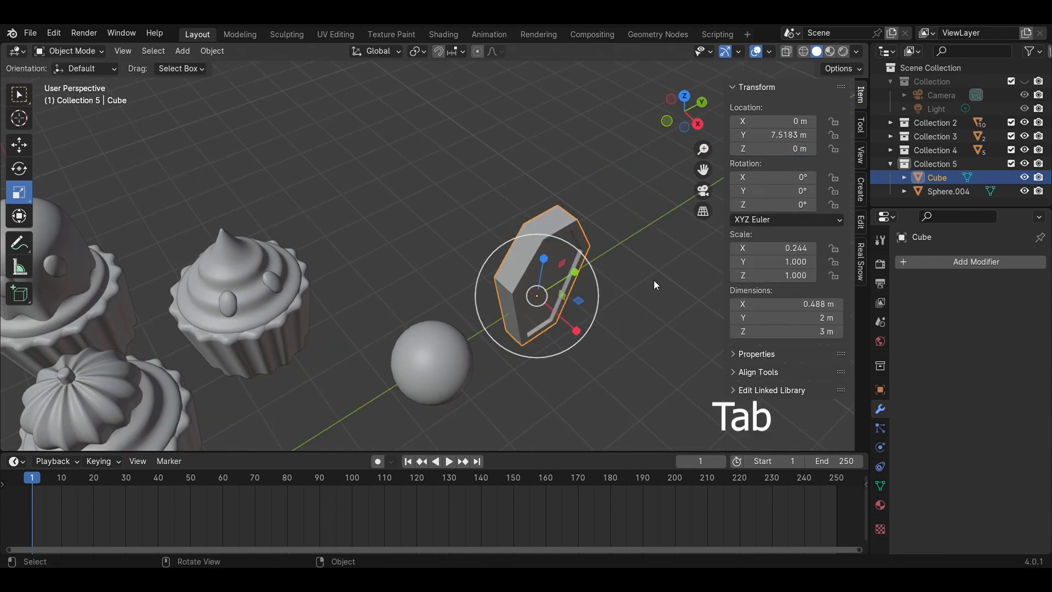
# Save the file, and give the coffin a Bevel modifier with 0.5 m amount, 10 segments and an Arc outer miter.
pyautogui.hotkey('ctrl', 's')
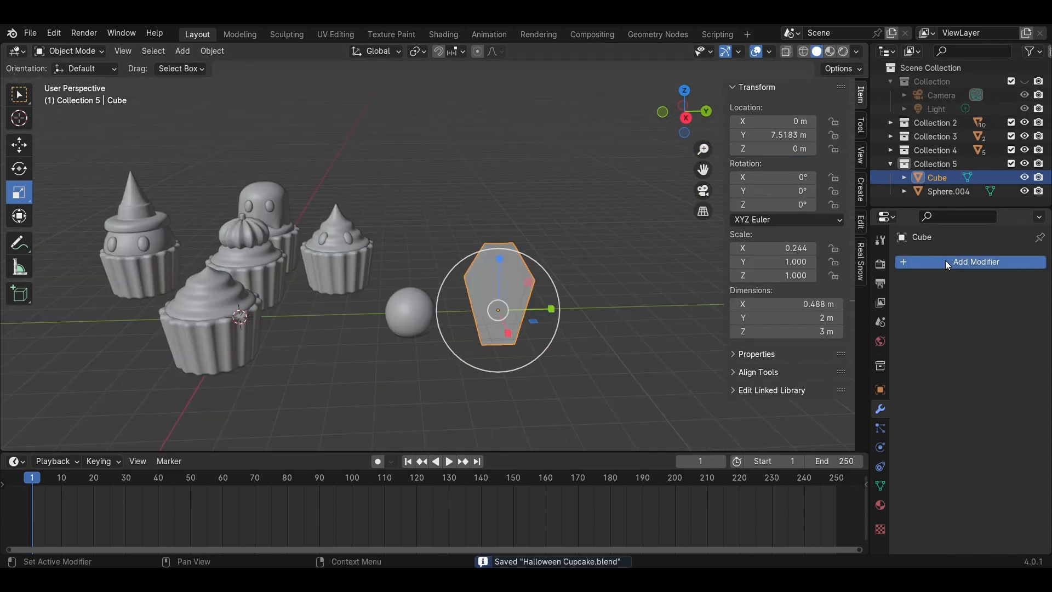
pyautogui.click(945, 260)
pyautogui.moveTo(939, 262)
pyautogui.click(754, 274)
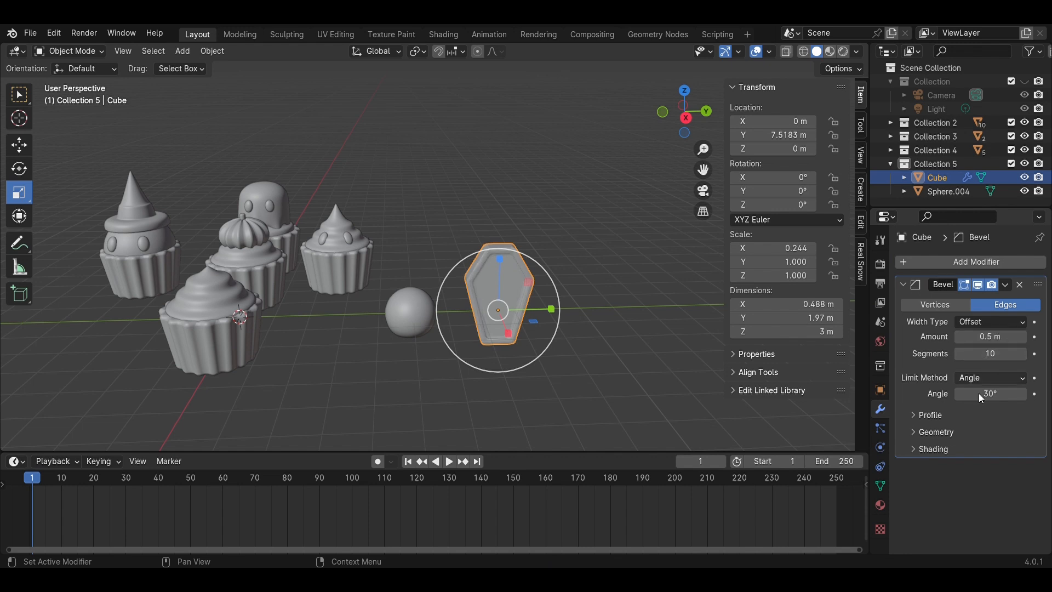
pyautogui.click(937, 432)
pyautogui.click(968, 453)
pyautogui.click(970, 501)
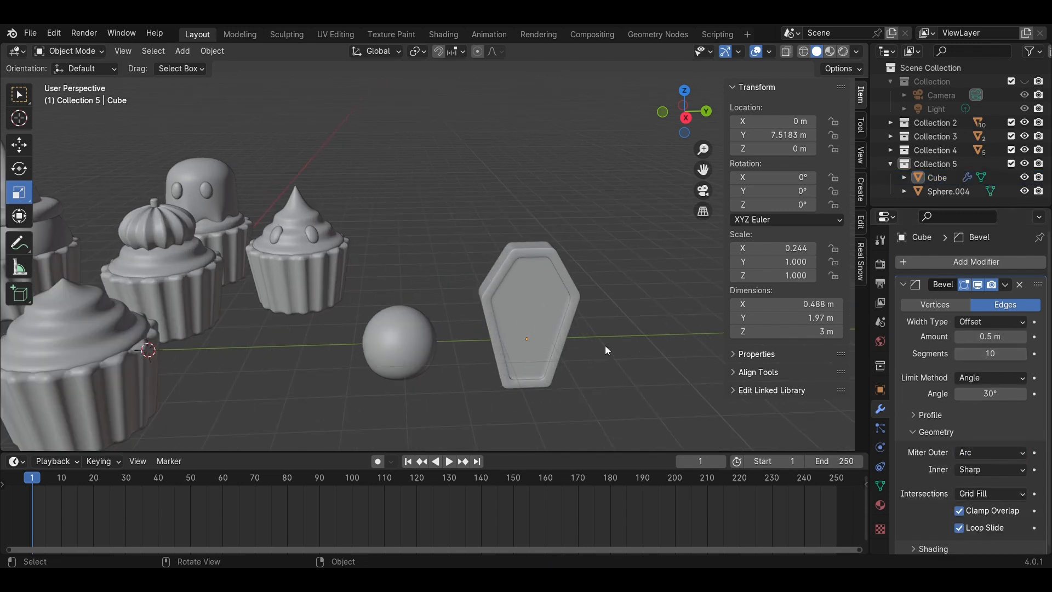
# Scale the whole beveled coffin uniformly by about 0.626.
pyautogui.click(529, 323)
pyautogui.press('s')
pyautogui.click(609, 347)
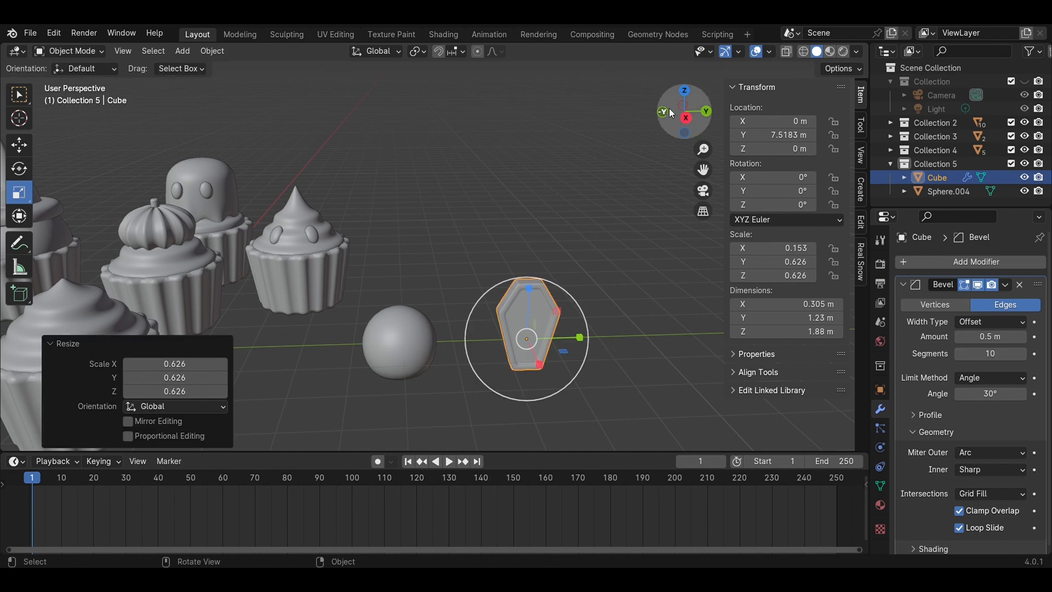
# Move the coffin onto the plain frosted cupcake at about X 2.063 m, Y -0.335 m, Z 1.778 m.
pyautogui.click(686, 89)
pyautogui.click(18, 145)
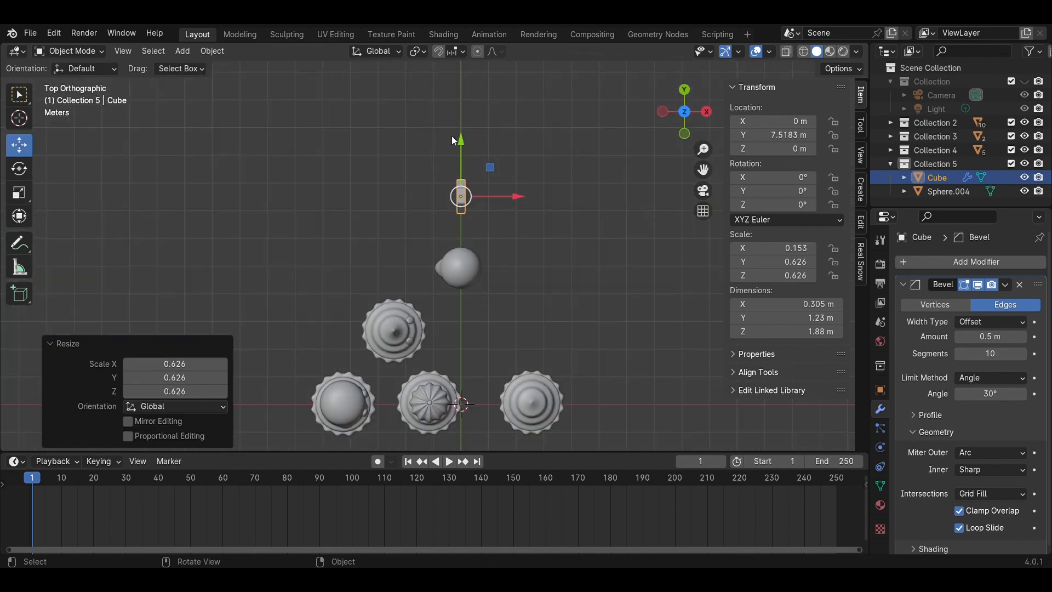
pyautogui.moveTo(461, 142); pyautogui.dragTo(460, 337)
pyautogui.moveTo(505, 391); pyautogui.dragTo(562, 392)
pyautogui.moveTo(517, 338); pyautogui.dragTo(517, 349)
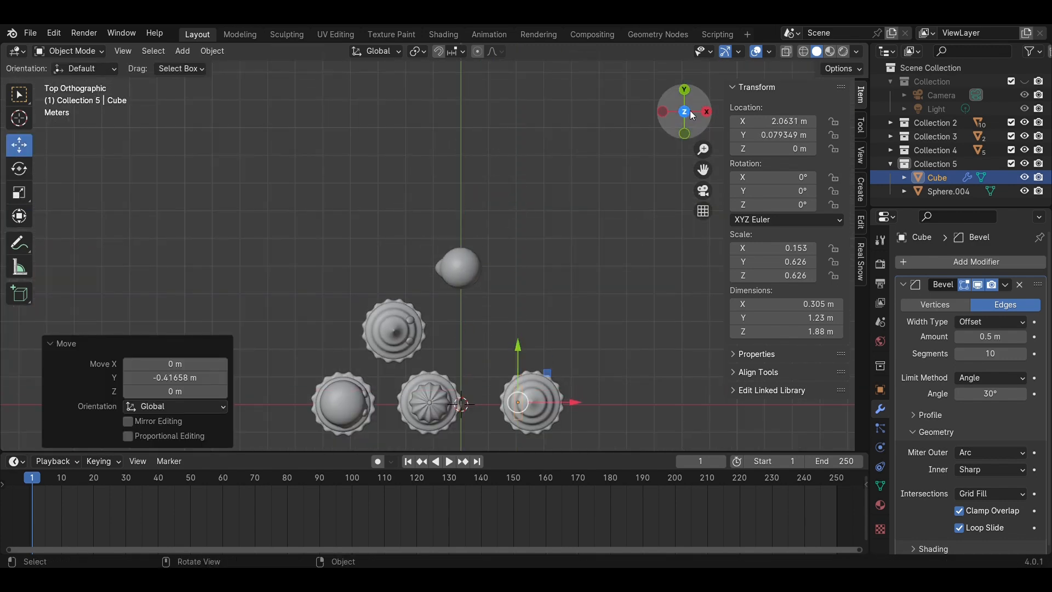
pyautogui.click(706, 111)
pyautogui.scroll(5, 461, 282)
pyautogui.keyDown('shift'); pyautogui.moveTo(460, 282); pyautogui.dragTo(652, 292, button='middle'); pyautogui.keyUp('shift')
pyautogui.moveTo(475, 314); pyautogui.dragTo(474, 191)
pyautogui.moveTo(532, 245); pyautogui.dragTo(504, 245)
# Rotate the coffin to about 37.3° around Z, shift it to about X 2.175 m, and save the file.
pyautogui.press('KP_7')
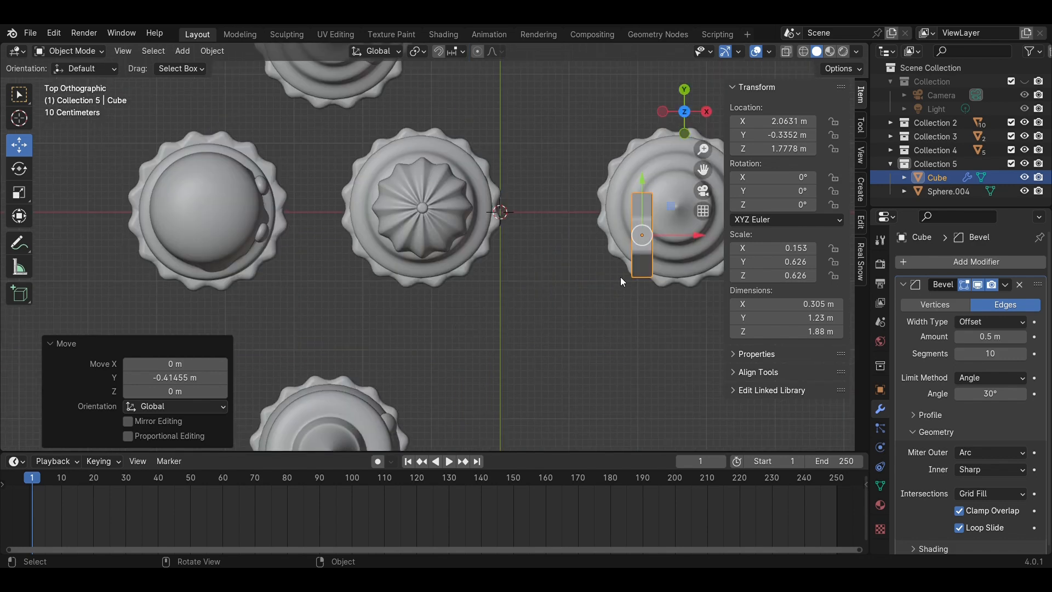
pyautogui.press('r')
pyautogui.click(692, 248)
pyautogui.press('g')
pyautogui.click(623, 244)
pyautogui.moveTo(623, 244); pyautogui.dragTo(604, 333, button='middle')
pyautogui.click(604, 333)
pyautogui.hotkey('ctrl', 's')
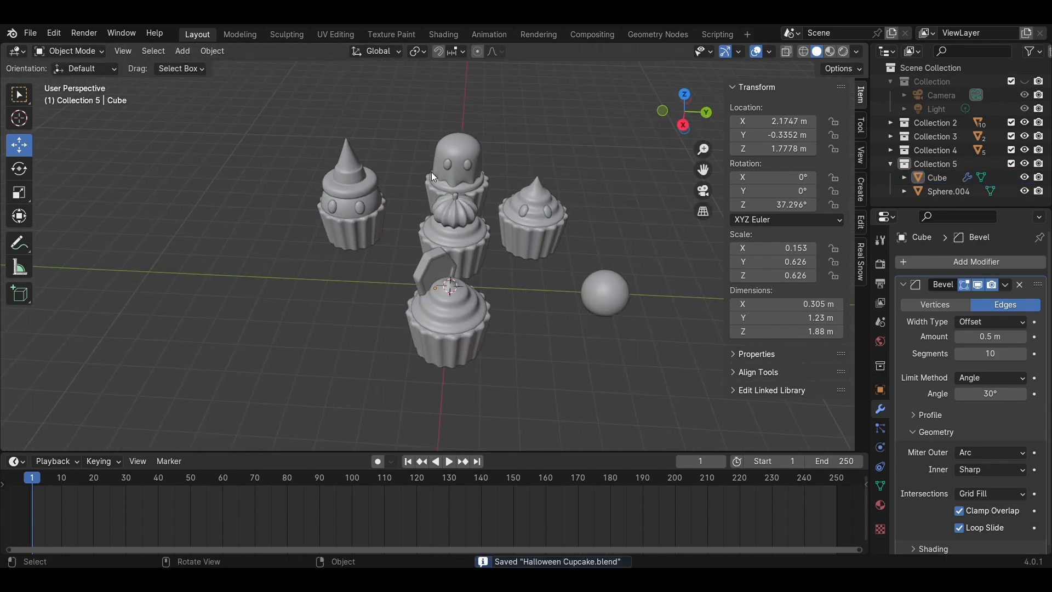
# Duplicate the ghost topping's eye, move the copy along Y to about 2.985 m, and remove its Mirror modifier.
pyautogui.click(447, 164)
pyautogui.press('g')
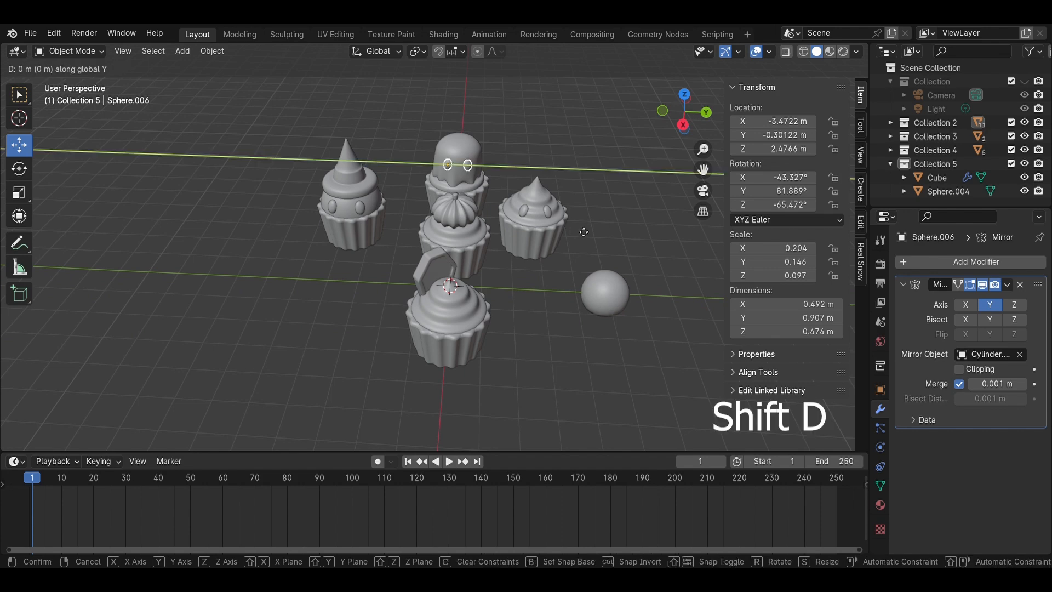
pyautogui.press('y')
pyautogui.click(667, 234)
pyautogui.click(1019, 284)
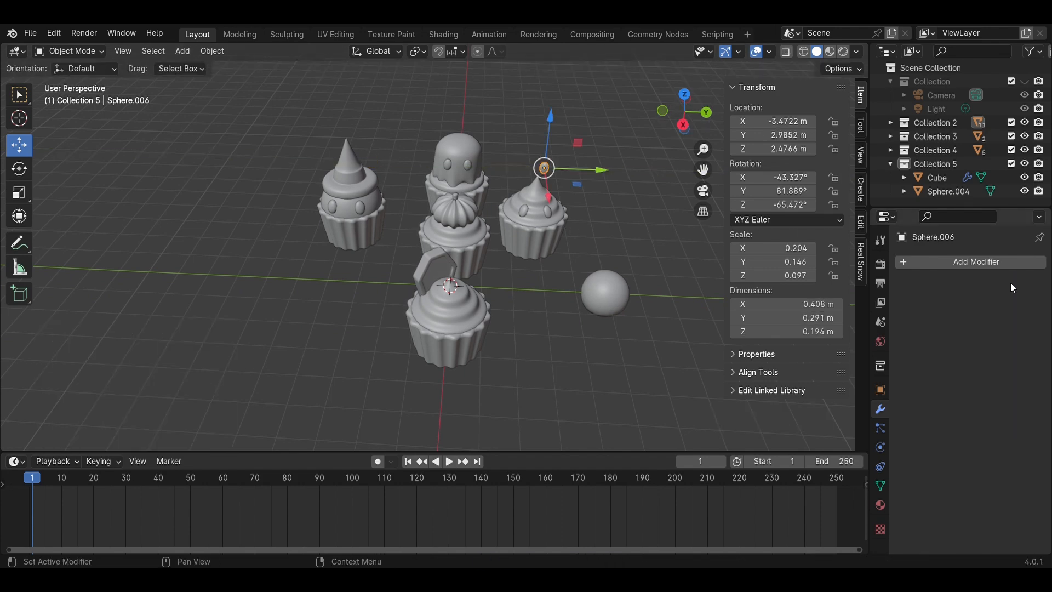
# Move the copied eye across and down to the front surface of the tailed sphere.
pyautogui.click(687, 100)
pyautogui.click(686, 91)
pyautogui.keyDown('shift'); pyautogui.moveTo(466, 154); pyautogui.dragTo(477, 248, button='middle'); pyautogui.keyUp('shift')
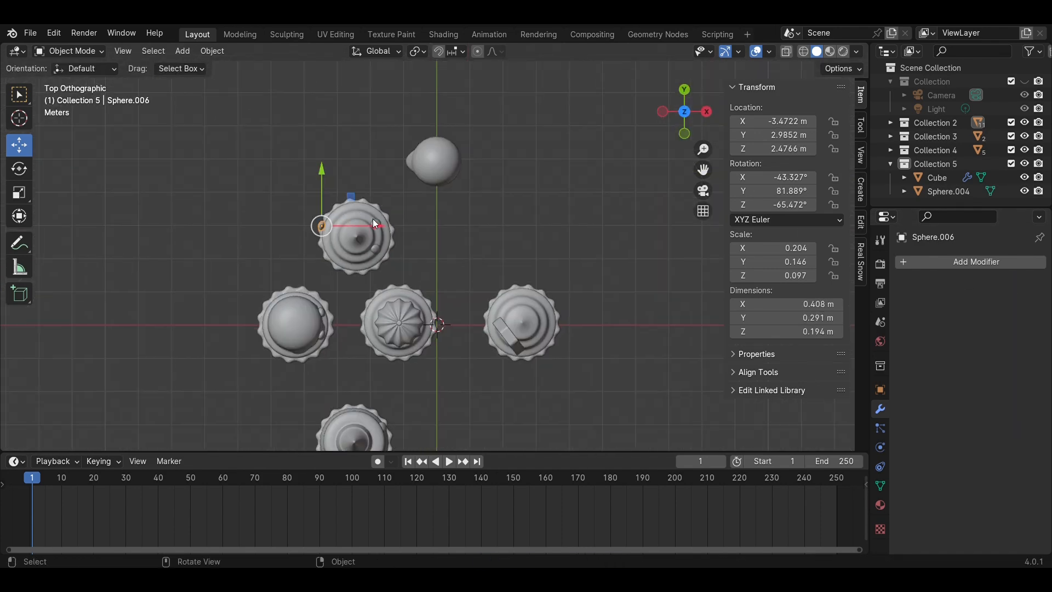
pyautogui.moveTo(376, 225); pyautogui.dragTo(507, 225)
pyautogui.moveTo(453, 180); pyautogui.dragTo(453, 127)
pyautogui.keyDown('shift'); pyautogui.moveTo(529, 181); pyautogui.dragTo(517, 326, button='middle'); pyautogui.keyUp('shift')
pyautogui.scroll(3, 517, 326)
pyautogui.moveTo(517, 326); pyautogui.dragTo(477, 261, button='middle')
pyautogui.moveTo(444, 161); pyautogui.dragTo(444, 294)
pyautogui.moveTo(447, 402); pyautogui.dragTo(477, 375, button='middle')
pyautogui.scroll(3, 478, 374)
pyautogui.moveTo(498, 400)
pyautogui.mouseDown()
pyautogui.moveTo(512, 401)
pyautogui.moveTo(481, 401)
pyautogui.mouseUp()
# Rotate the eye to about 1.8°, 68°, -30.8° and fit it against the sphere at about X 0.508 m, Y 4.583 m.
pyautogui.press('r')
pyautogui.click(529, 378)
pyautogui.click(706, 112)
pyautogui.scroll(-2, 515, 328)
pyautogui.keyDown('shift'); pyautogui.moveTo(460, 362); pyautogui.dragTo(513, 312, button='middle'); pyautogui.keyUp('shift')
pyautogui.moveTo(512, 278); pyautogui.dragTo(507, 278)
pyautogui.moveTo(529, 307); pyautogui.dragTo(570, 378, button='middle')
pyautogui.press('r')
pyautogui.click(601, 343)
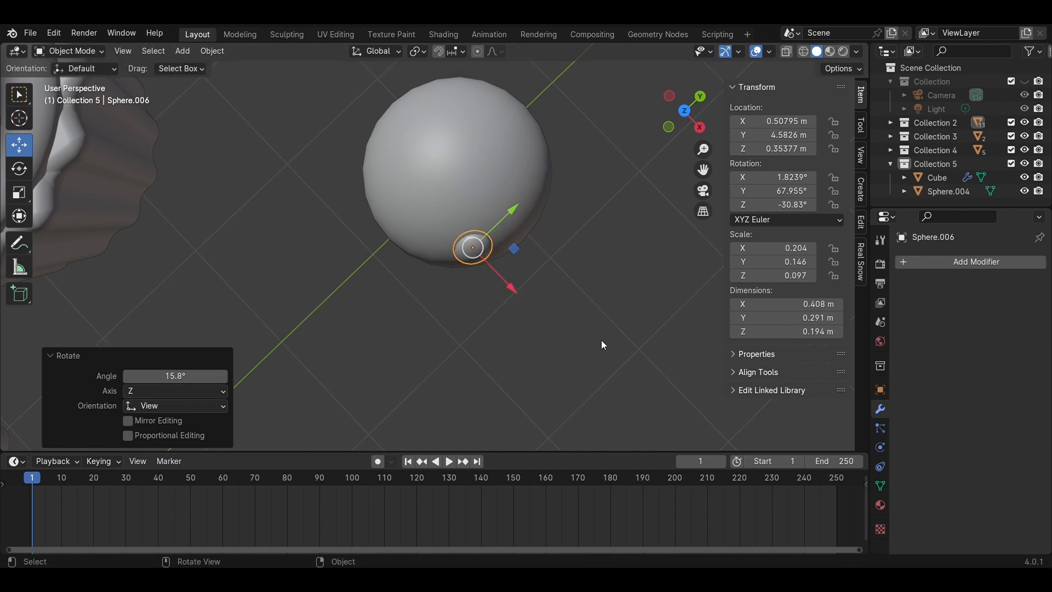
# Add a Mirror modifier on X to the eye, using the tailed sphere as the mirror object.
pyautogui.moveTo(601, 343); pyautogui.dragTo(627, 258, button='middle')
pyautogui.click(935, 259)
pyautogui.click(767, 353)
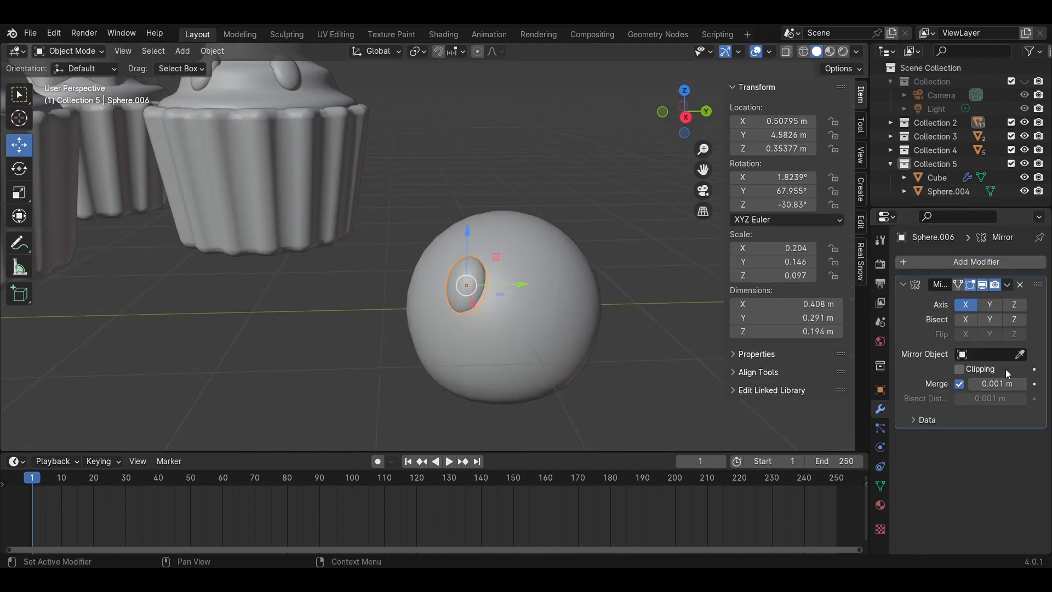
pyautogui.click(527, 276)
pyautogui.scroll(-2, 494, 274)
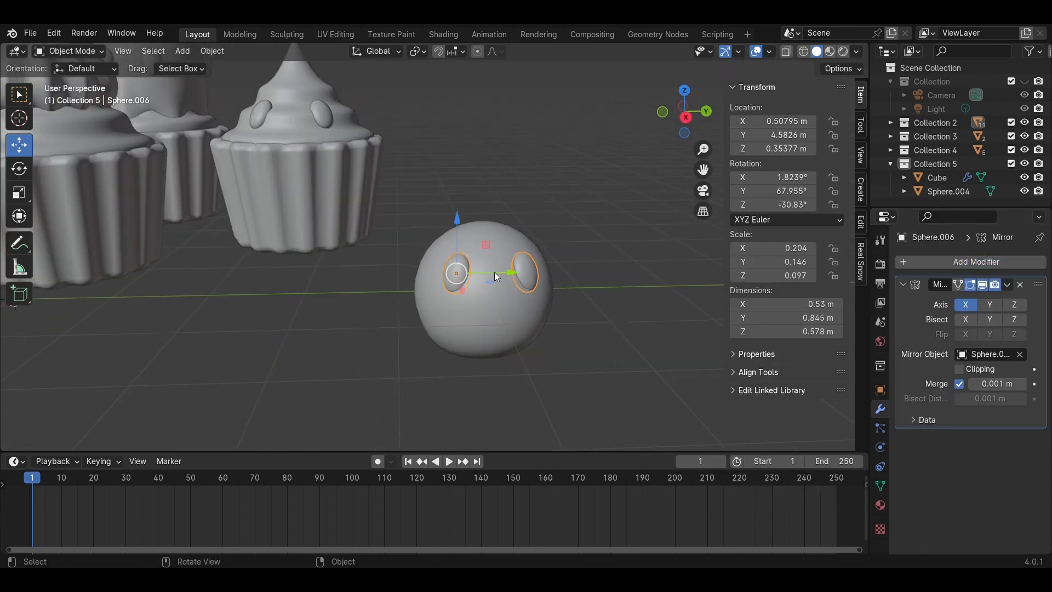
# Move the eyes closer together and slightly outward, to about Y 4.626 m and X 0.534 m, and save the file.
pyautogui.moveTo(496, 274); pyautogui.dragTo(501, 274)
pyautogui.scroll(-1, 482, 279)
pyautogui.click(455, 320)
pyautogui.moveTo(466, 278); pyautogui.dragTo(496, 356, button='middle')
pyautogui.click(472, 258)
pyautogui.click(684, 109)
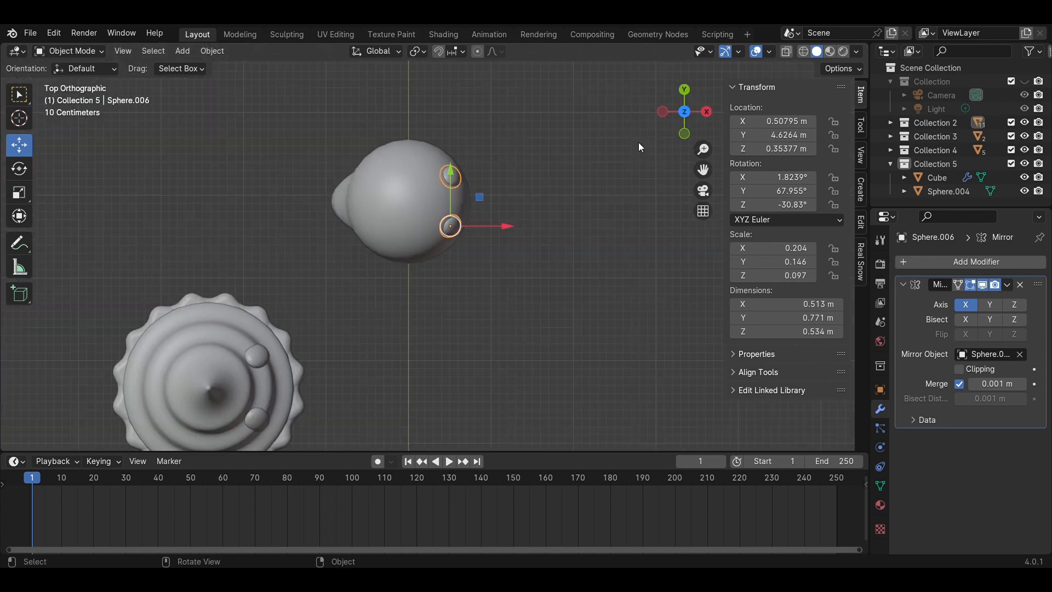
pyautogui.scroll(6, 548, 198)
pyautogui.moveTo(546, 177); pyautogui.dragTo(548, 178)
pyautogui.scroll(-6, 611, 261)
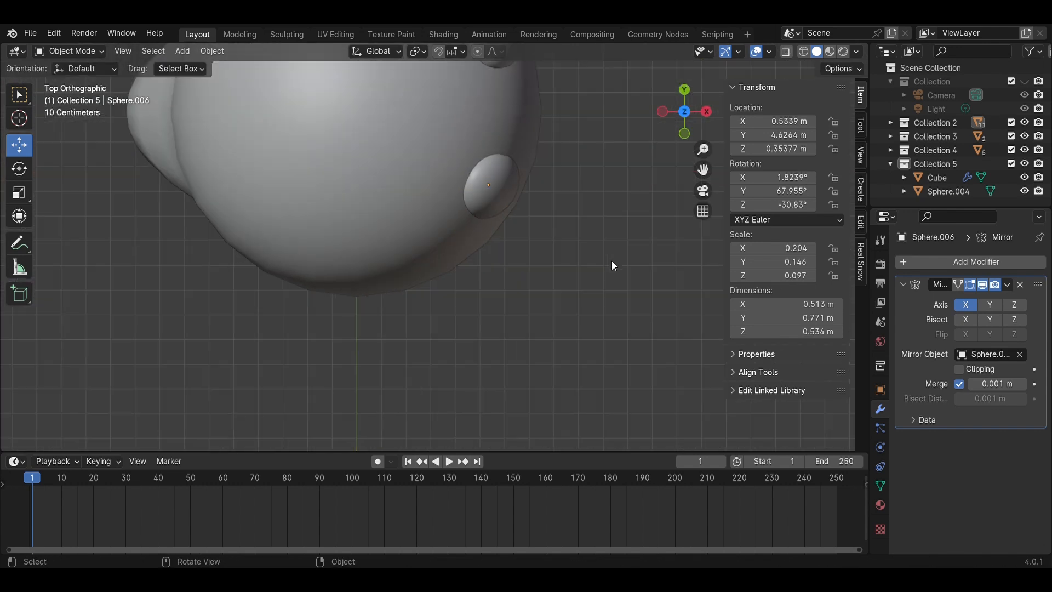
pyautogui.hotkey('ctrl', 's')
# Add a Subdivision Surface modifier to the tailed sphere and set its viewport level to 2.
pyautogui.click(388, 163)
pyautogui.click(987, 260)
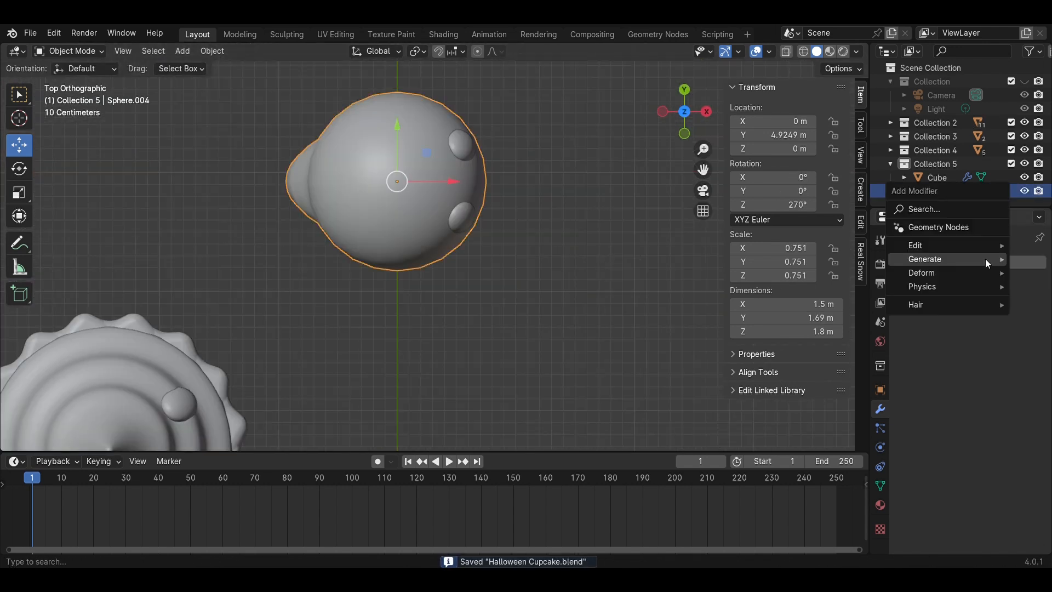
pyautogui.moveTo(985, 259)
pyautogui.click(816, 435)
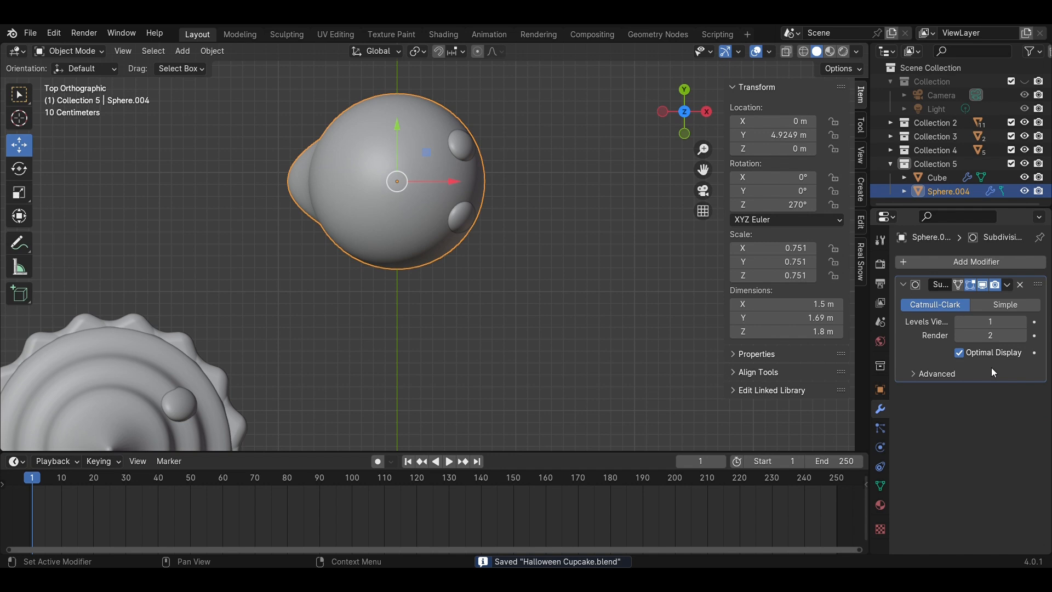
pyautogui.click(1032, 322)
# Move the tailed sphere and its eyes to cupcake-topping height near the coffin, and scale them by about 0.578.
pyautogui.moveTo(672, 298); pyautogui.dragTo(400, 176, button='middle')
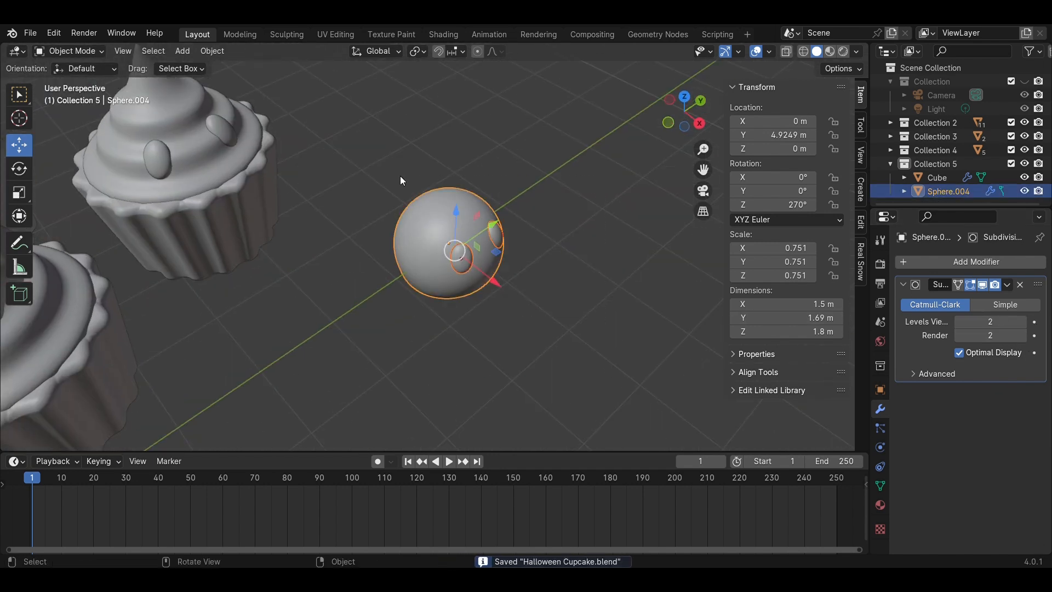
pyautogui.click(700, 123)
pyautogui.moveTo(507, 263); pyautogui.dragTo(338, 263)
pyautogui.moveTo(281, 207); pyautogui.dragTo(282, 123)
pyautogui.press('s')
pyautogui.click(360, 194)
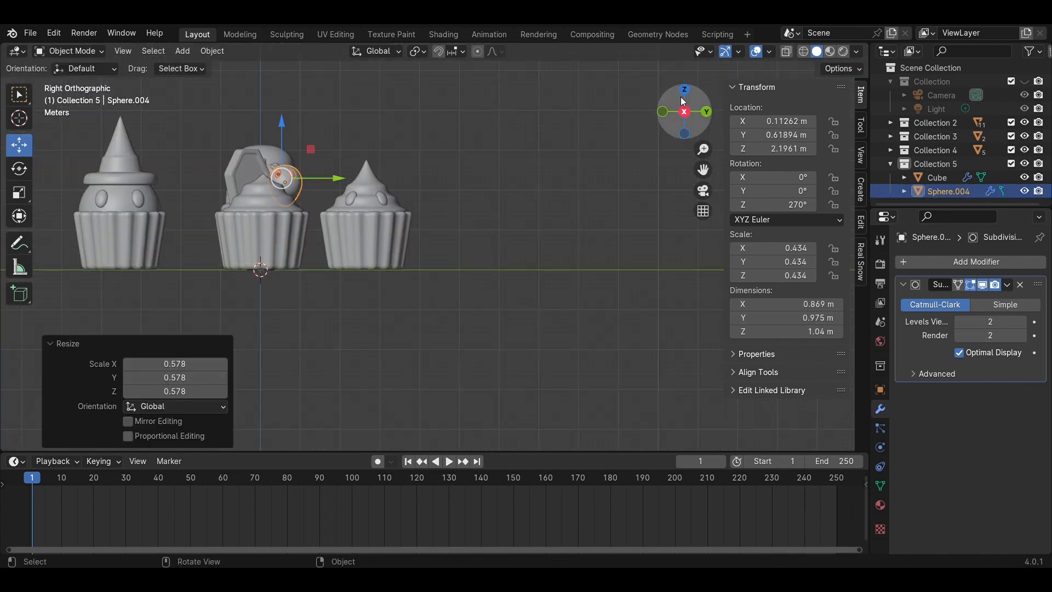
# Move the eyed sphere about 2.63 m along X onto the coffin cupcake and rotate it around Z to about 289°.
pyautogui.click(683, 90)
pyautogui.moveTo(488, 399); pyautogui.dragTo(593, 399)
pyautogui.scroll(2, 593, 399)
pyautogui.moveTo(593, 399); pyautogui.dragTo(584, 208, button='middle')
pyautogui.scroll(3, 583, 208)
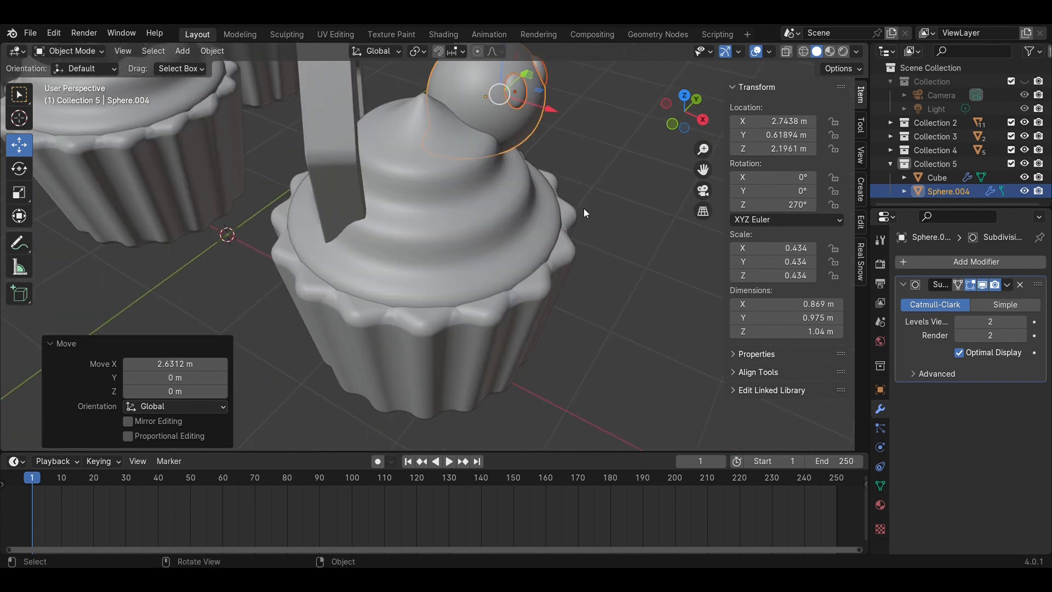
pyautogui.scroll(-2, 584, 212)
pyautogui.click(684, 95)
pyautogui.press('r')
pyautogui.click(629, 368)
# Scale the eyed sphere down to about 0.375, lower it slightly onto the frosting, and save the file.
pyautogui.moveTo(629, 368); pyautogui.dragTo(457, 307, button='middle')
pyautogui.press('s')
pyautogui.click(429, 289)
pyautogui.moveTo(268, 157); pyautogui.dragTo(268, 164)
pyautogui.moveTo(394, 280); pyautogui.dragTo(510, 335, button='middle')
pyautogui.click(507, 334)
pyautogui.hotkey('ctrl', 's')
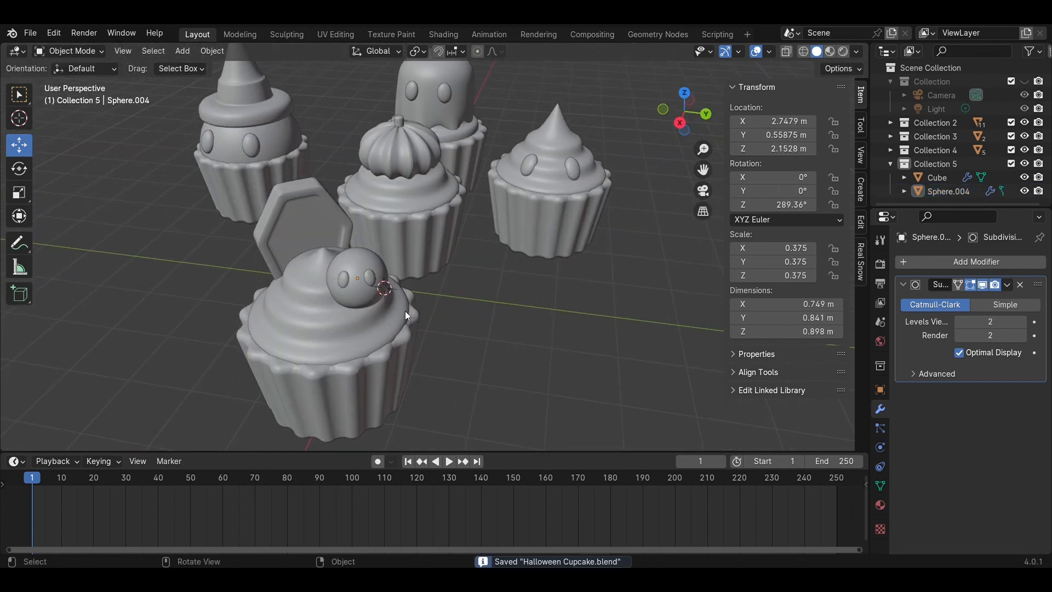
# Shift the eyed sphere outward along X on the coffin cupcake to about 3.05 m.
pyautogui.moveTo(405, 311); pyautogui.dragTo(494, 323, button='middle')
pyautogui.moveTo(493, 323); pyautogui.dragTo(477, 354, button='middle')
pyautogui.click(472, 360)
pyautogui.keyDown('shift'); pyautogui.click(478, 341); pyautogui.keyUp('shift')
pyautogui.click(684, 103)
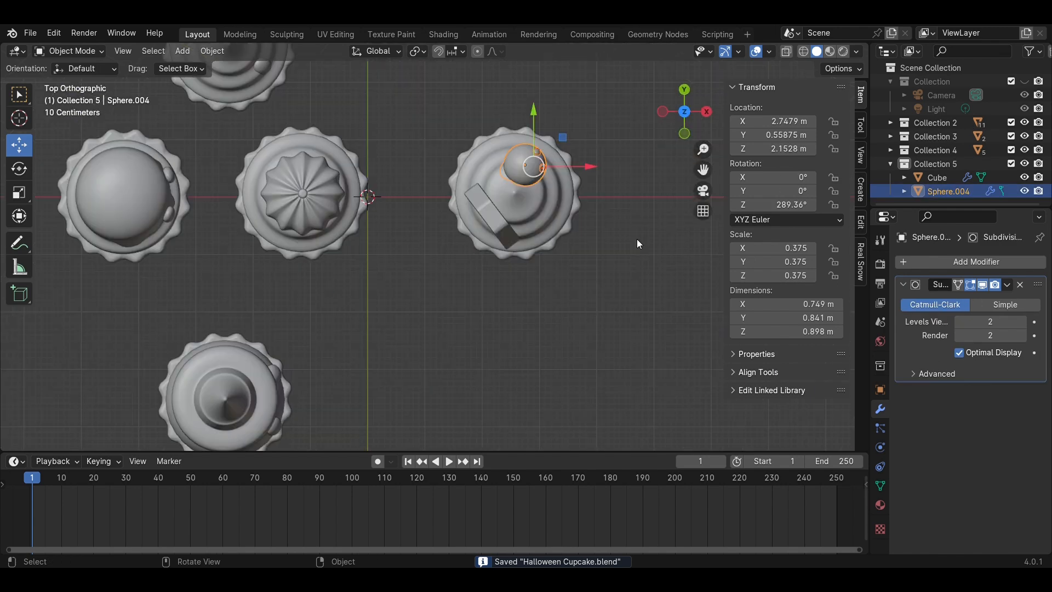
pyautogui.scroll(2, 636, 235)
pyautogui.keyDown('shift'); pyautogui.moveTo(619, 132); pyautogui.dragTo(574, 219, button='middle'); pyautogui.keyUp('shift')
pyautogui.moveTo(582, 222); pyautogui.dragTo(610, 221)
# Tilt the eyed sphere to about -21° around X and move it about 0.31 m along Y.
pyautogui.moveTo(618, 274); pyautogui.dragTo(493, 266, button='middle')
pyautogui.moveTo(578, 299); pyautogui.dragTo(590, 240, button='middle')
pyautogui.press('r')
pyautogui.click(492, 189)
pyautogui.moveTo(445, 174); pyautogui.dragTo(471, 180)
pyautogui.moveTo(475, 214); pyautogui.dragTo(521, 340, button='middle')
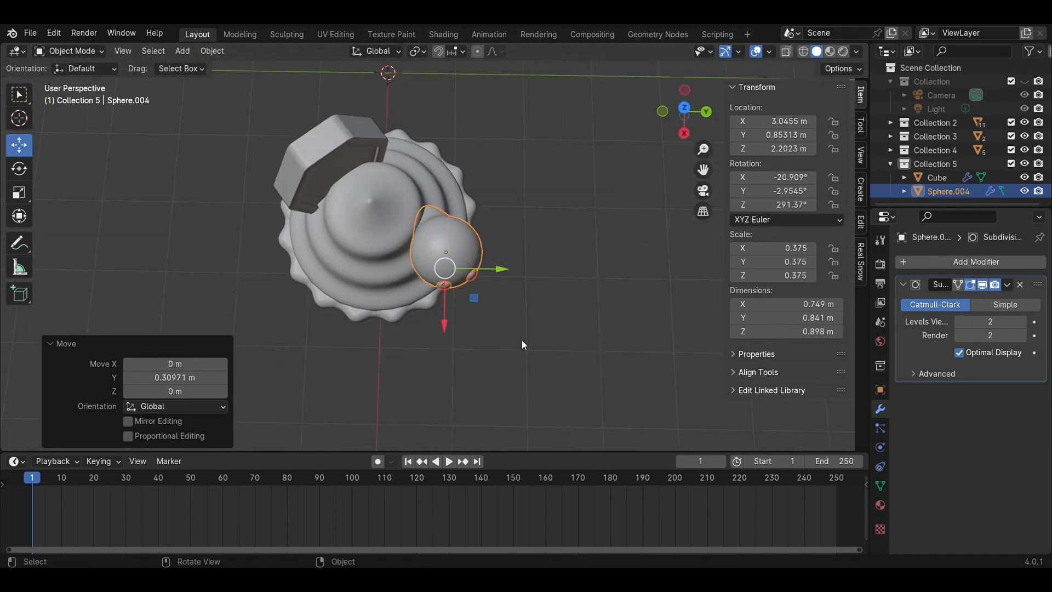
# Turn the eyed sphere to about 258° around Z, reposition it near X 2.95 m and Y 0.53 m, and save the file.
pyautogui.press('r')
pyautogui.click(475, 319)
pyautogui.click(684, 108)
pyautogui.moveTo(519, 238); pyautogui.dragTo(518, 238)
pyautogui.moveTo(468, 183); pyautogui.dragTo(468, 213)
pyautogui.press('r')
pyautogui.click(539, 326)
pyautogui.moveTo(523, 267); pyautogui.dragTo(514, 266)
pyautogui.moveTo(459, 209); pyautogui.dragTo(459, 213)
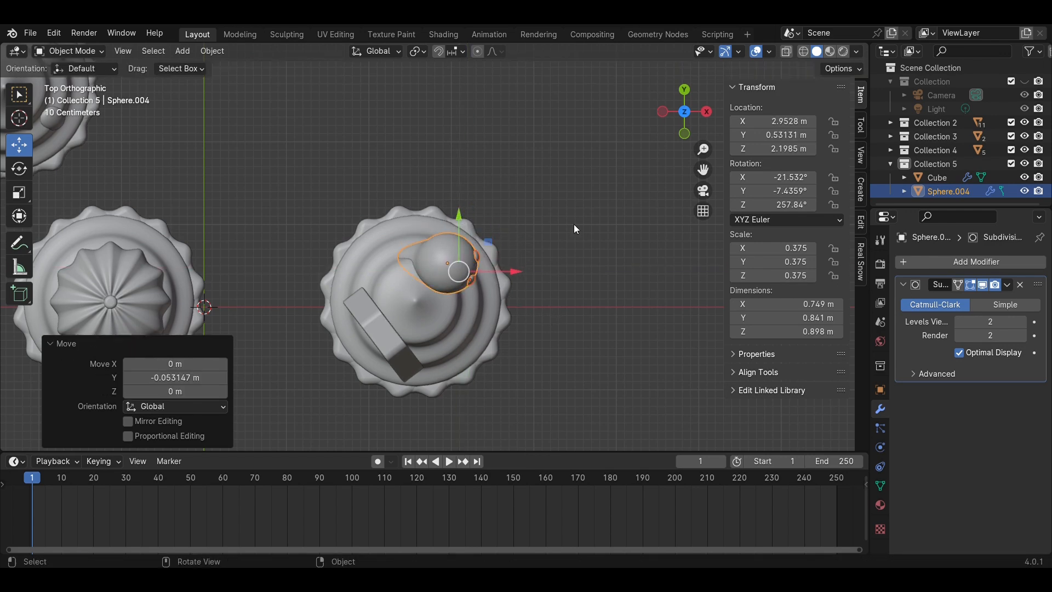
pyautogui.click(574, 224)
pyautogui.moveTo(574, 225); pyautogui.dragTo(521, 209, button='middle')
pyautogui.hotkey('ctrl', 's')
pyautogui.scroll(-6, 499, 300)
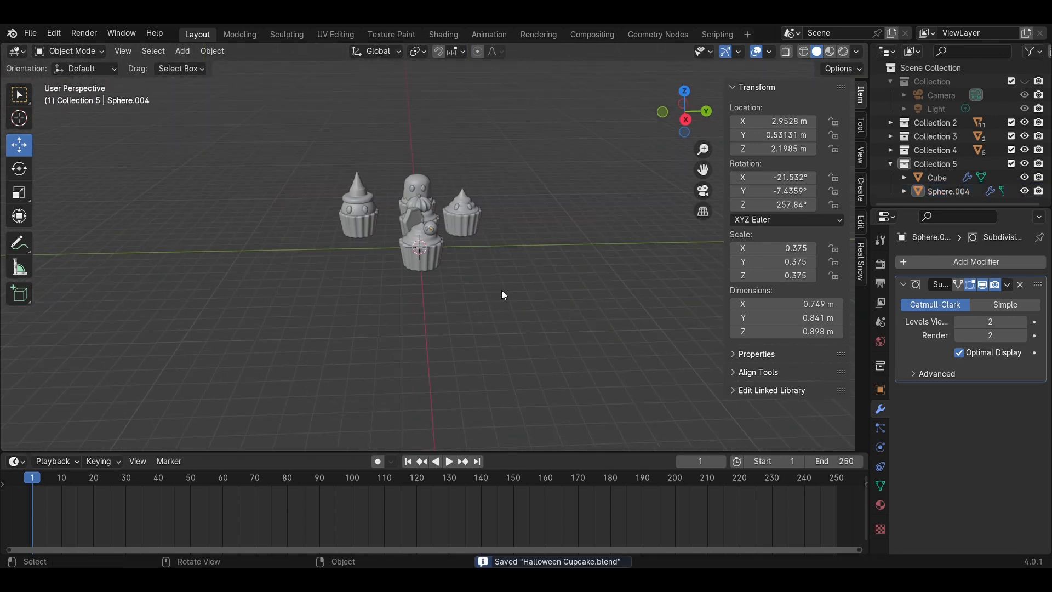
# Add a cylinder mesh at the world origin in Collection 6.
pyautogui.press('KP_0')
pyautogui.scroll(-2, 502, 291)
pyautogui.scroll(3, 502, 291)
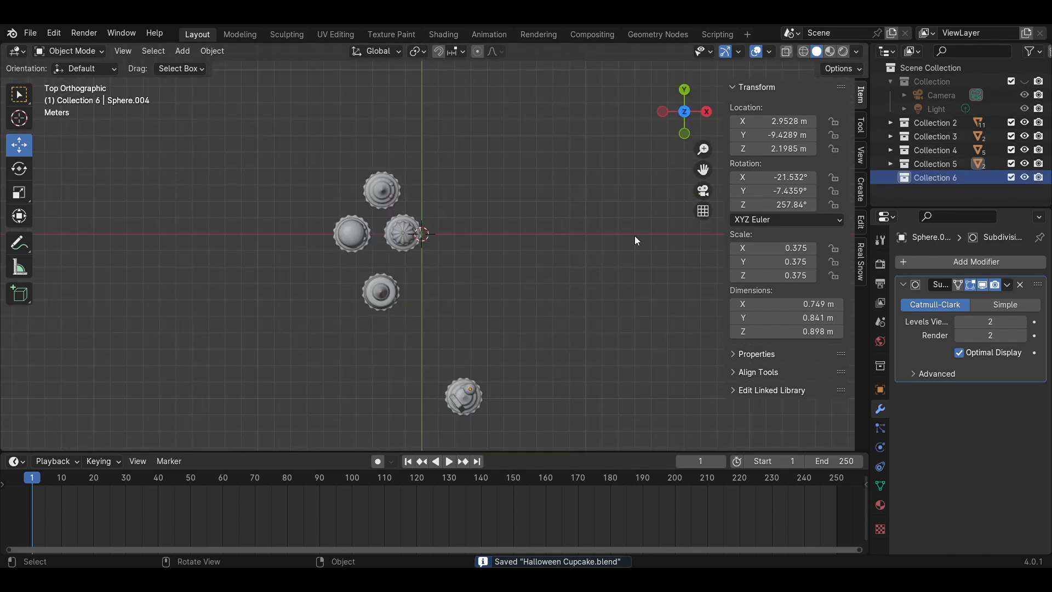
pyautogui.hotkey('shift', 'a')
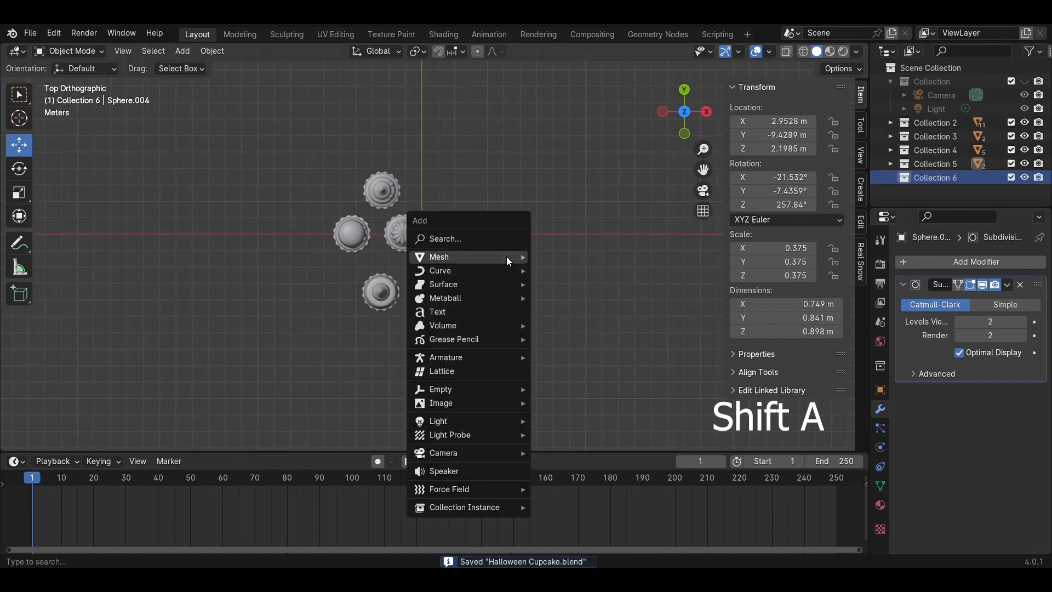
pyautogui.moveTo(506, 256)
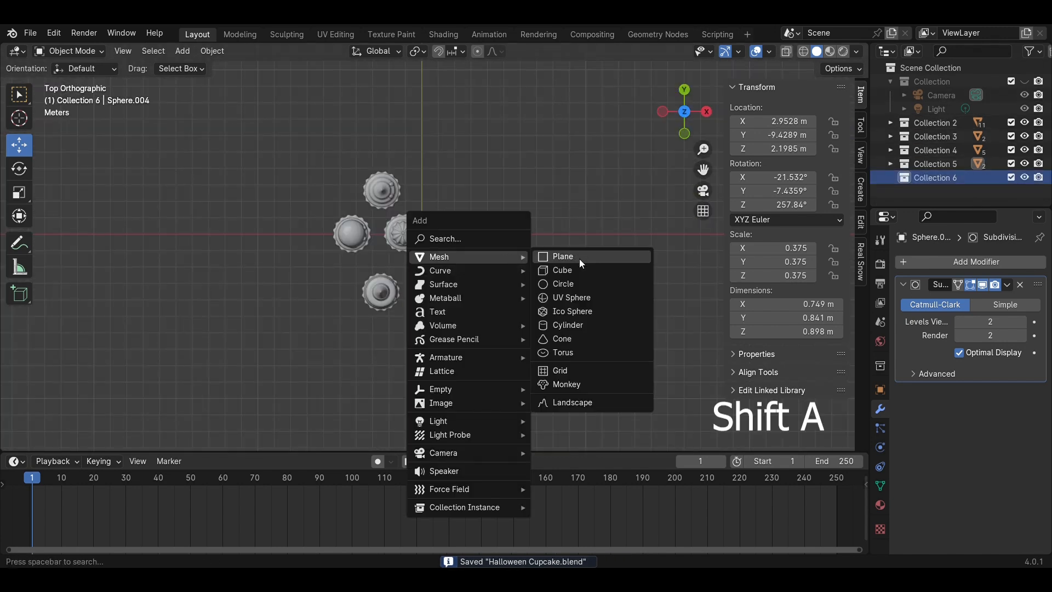
pyautogui.click(573, 323)
# Flatten the cylinder along Z into a disc about 0.256 m thick.
pyautogui.click(707, 111)
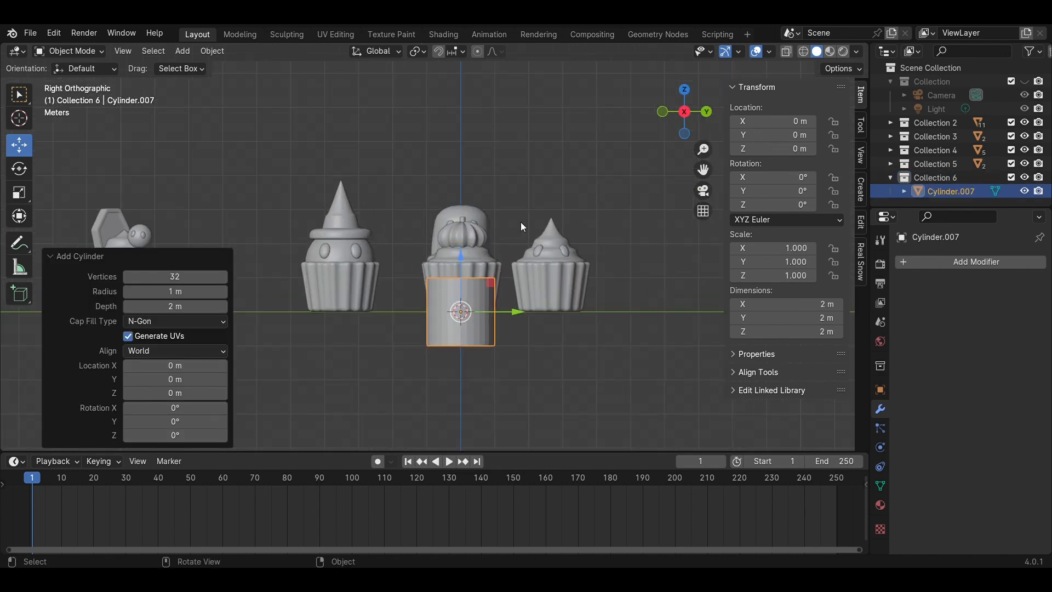
pyautogui.click(19, 194)
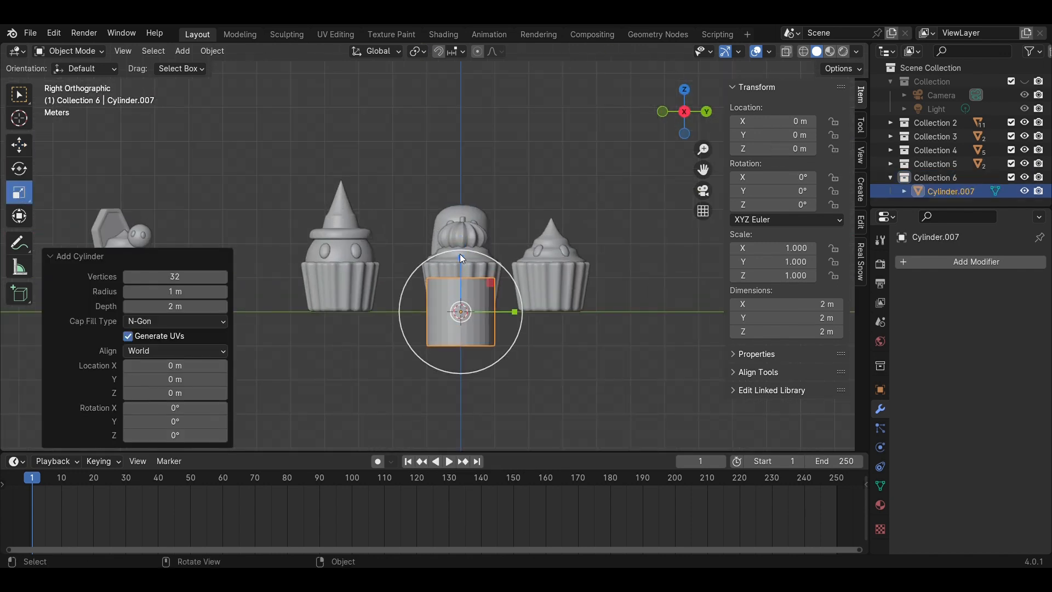
pyautogui.moveTo(461, 255); pyautogui.dragTo(455, 305)
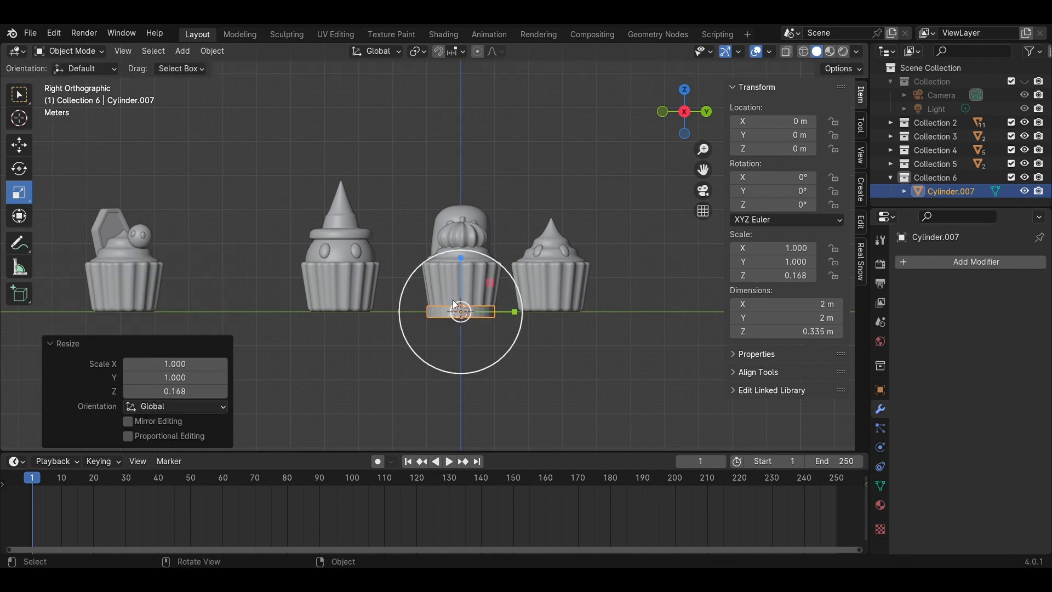
pyautogui.moveTo(464, 264); pyautogui.dragTo(463, 275)
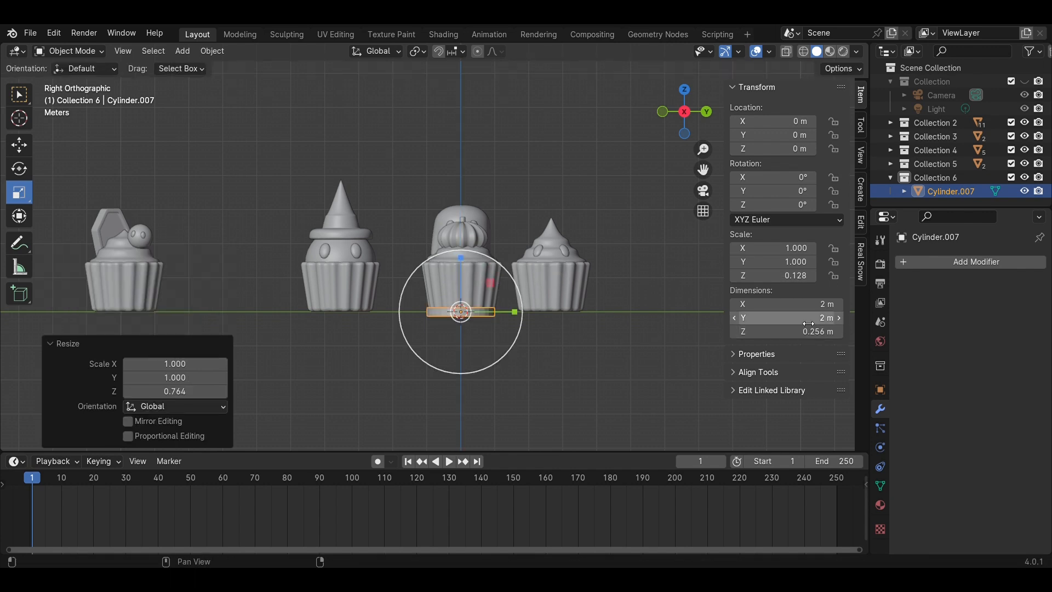
# Set the disc's X and Y dimensions to 10 m each.
pyautogui.click(684, 90)
pyautogui.doubleClick(778, 304)
pyautogui.write('10')
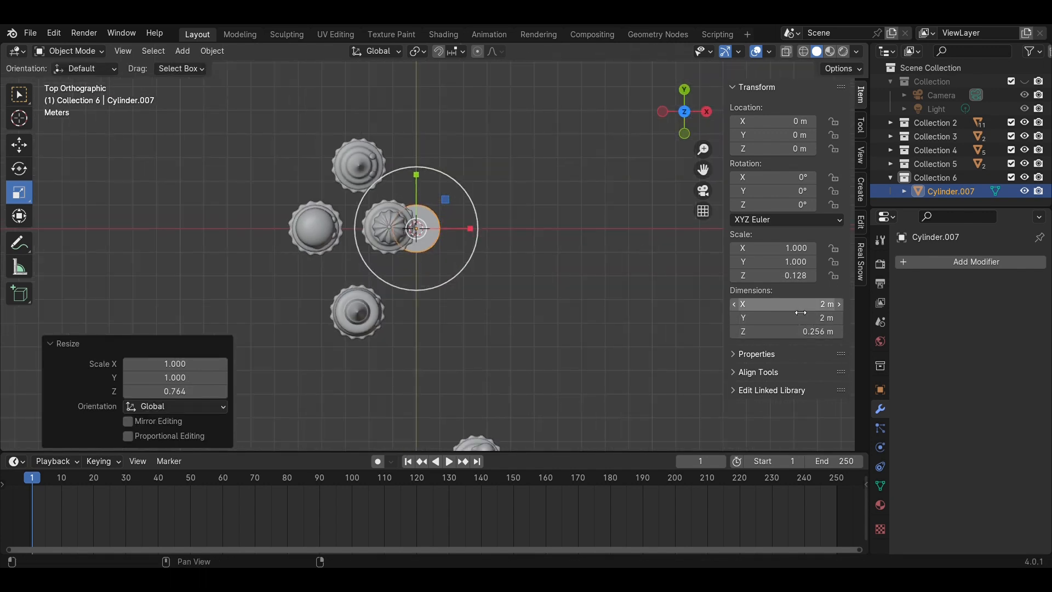
pyautogui.press('Return')
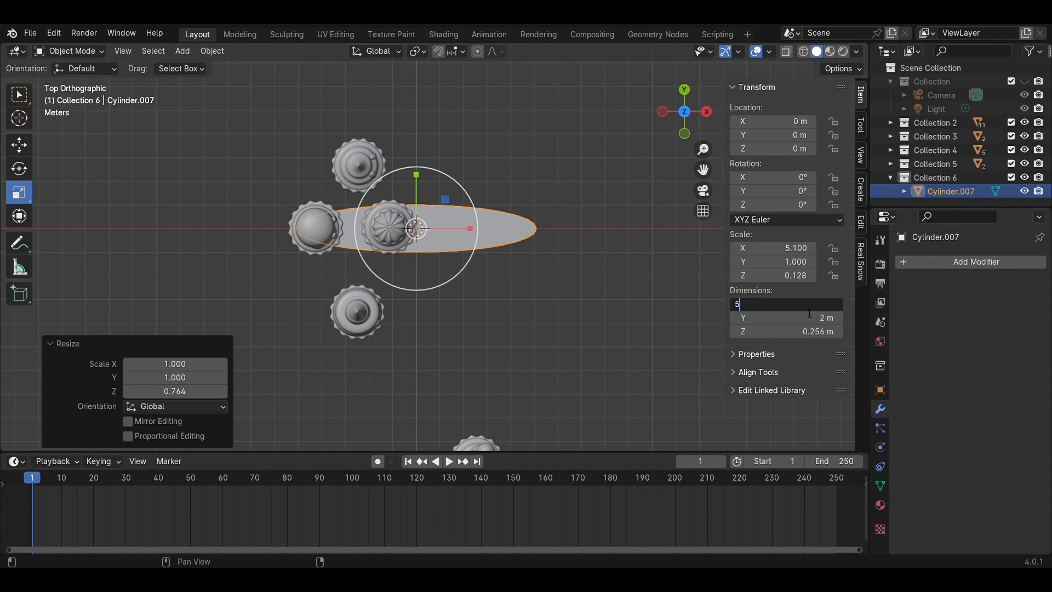
pyautogui.press('Return')
pyautogui.click(810, 323)
pyautogui.write('1')
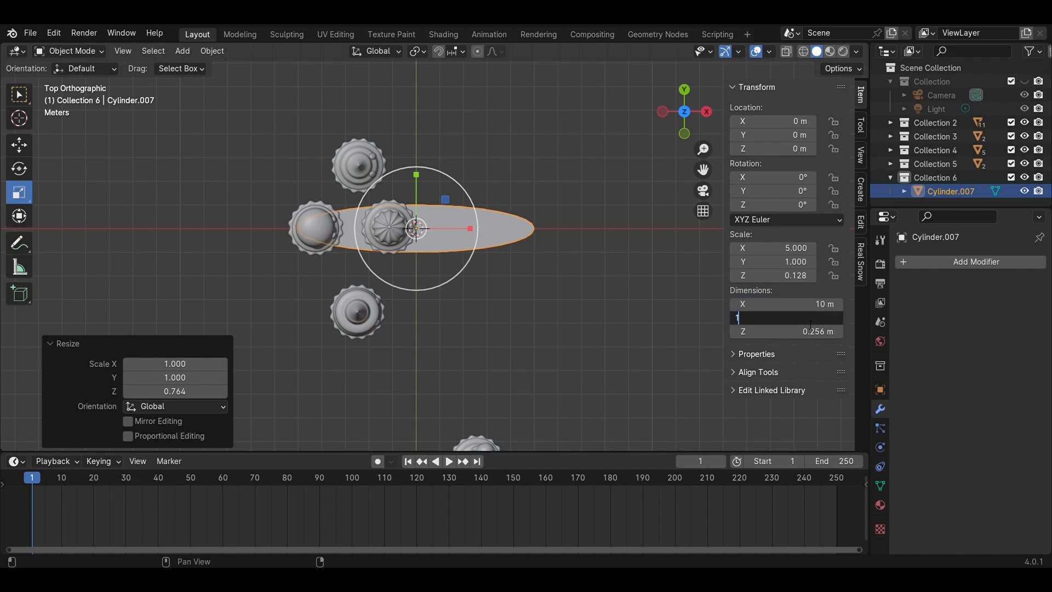
pyautogui.write('0')
pyautogui.press('Return')
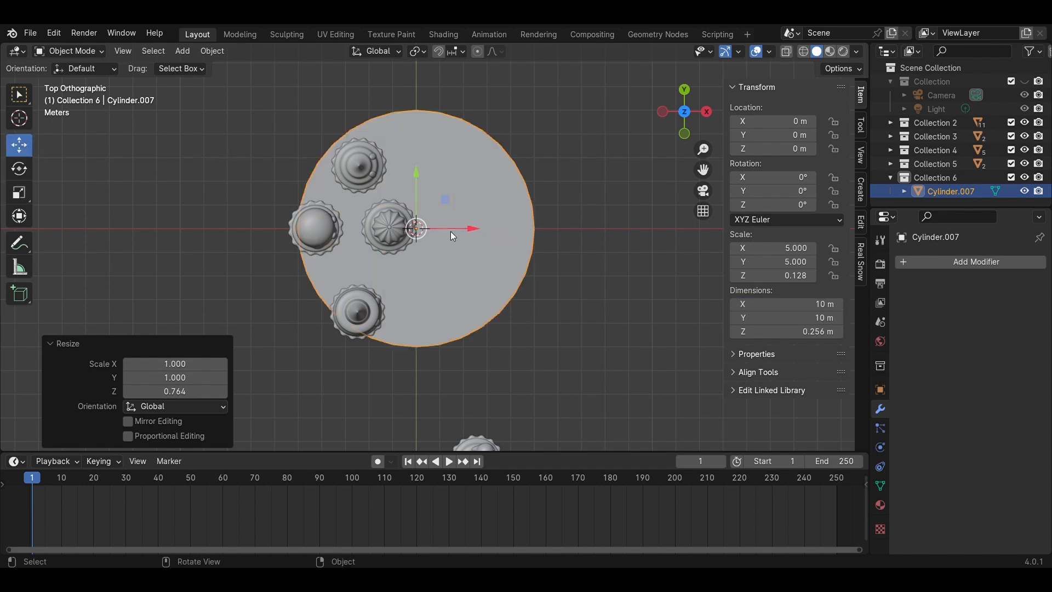
# Scale the disc down to about 8.39 m in diameter and move it beside the cupcakes, near X 5.59 m and Y -0.32 m.
pyautogui.moveTo(453, 235); pyautogui.dragTo(409, 235)
pyautogui.press('s')
pyautogui.click(392, 203)
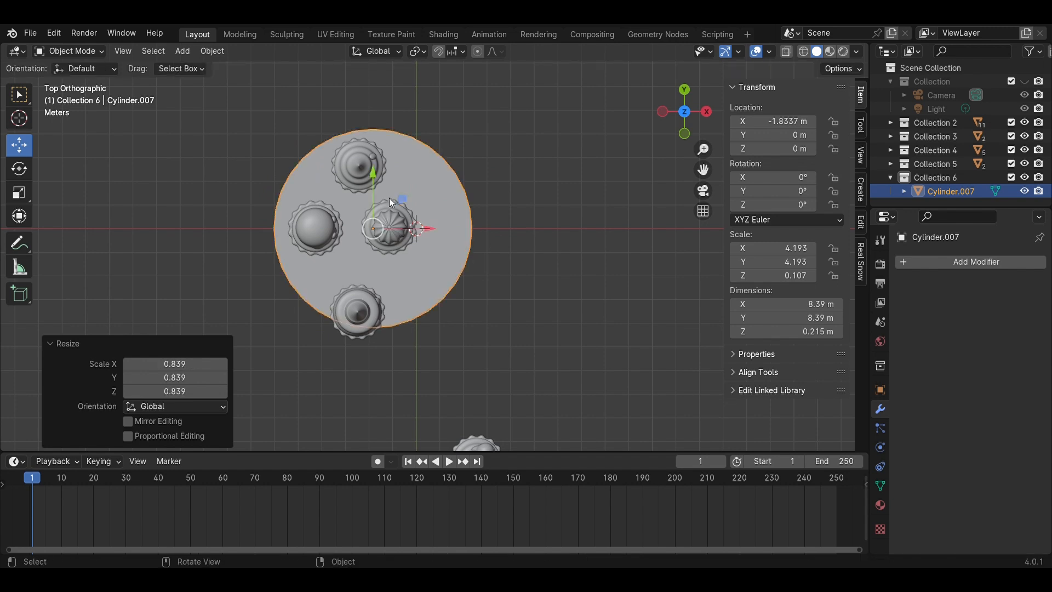
pyautogui.moveTo(371, 183); pyautogui.dragTo(371, 192)
pyautogui.moveTo(437, 236); pyautogui.dragTo(620, 288)
# Inset the disc's top face by about 0.073 m and extrude it about 0.12 m downward to form a recess.
pyautogui.press('Tab')
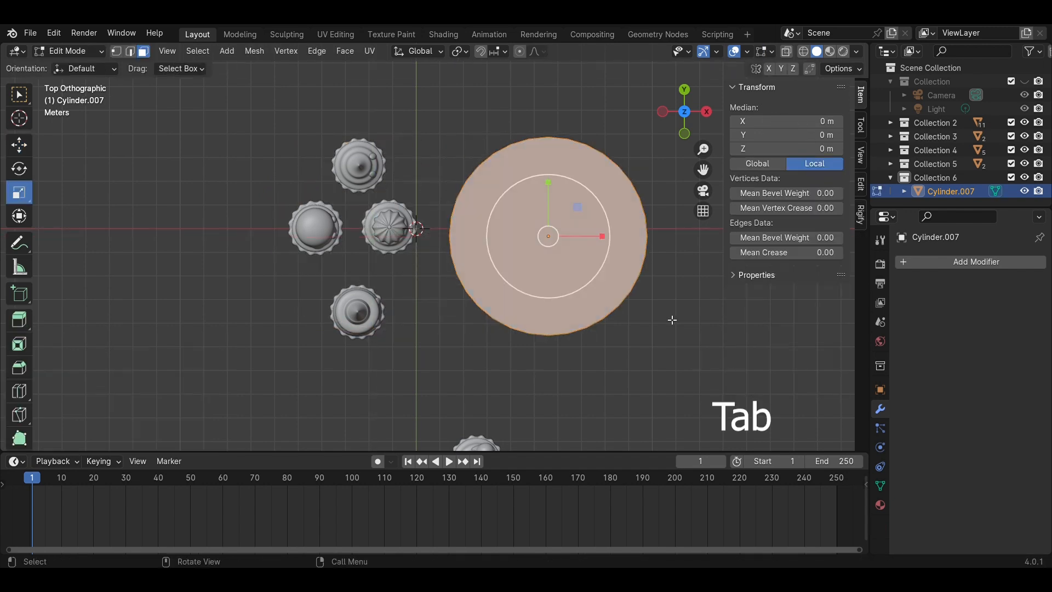
pyautogui.scroll(2, 683, 329)
pyautogui.click(663, 305)
pyautogui.keyDown('shift'); pyautogui.moveTo(665, 358); pyautogui.dragTo(632, 364, button='middle'); pyautogui.keyUp('shift')
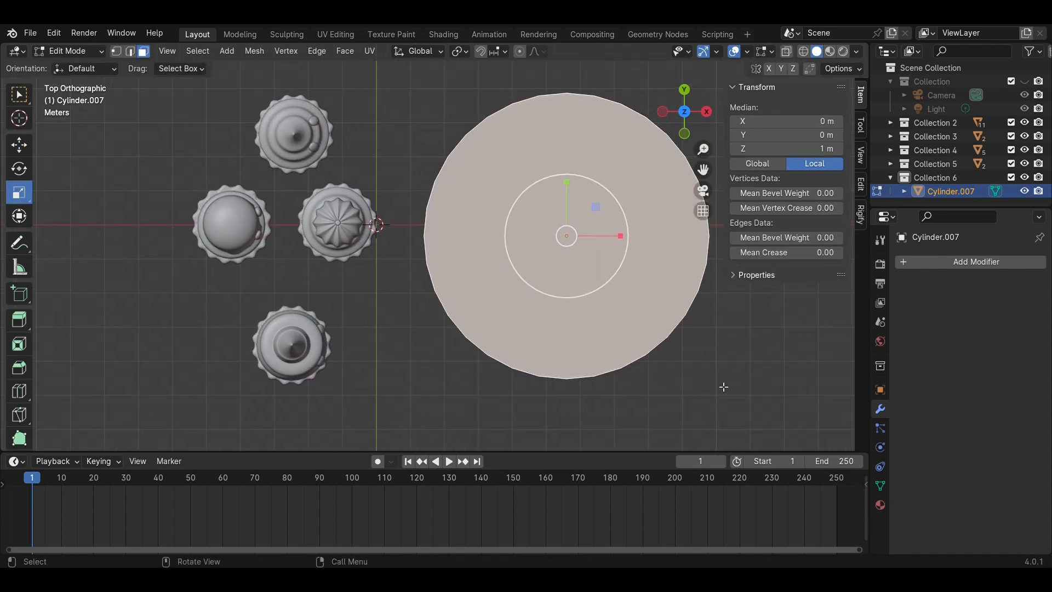
pyautogui.press('i')
pyautogui.click(716, 381)
pyautogui.moveTo(717, 381); pyautogui.dragTo(613, 253, button='middle')
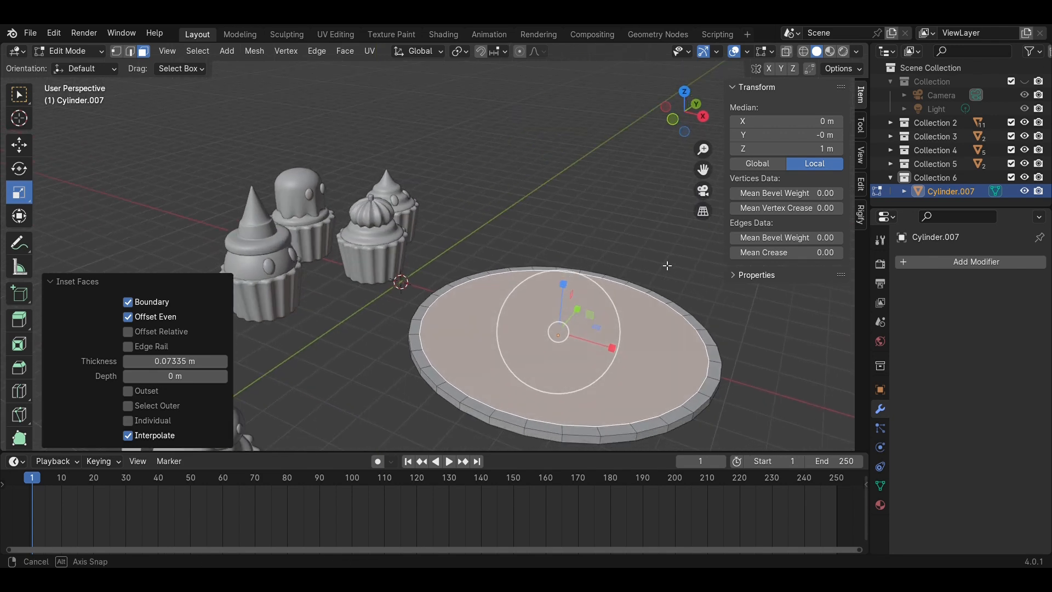
pyautogui.press('e')
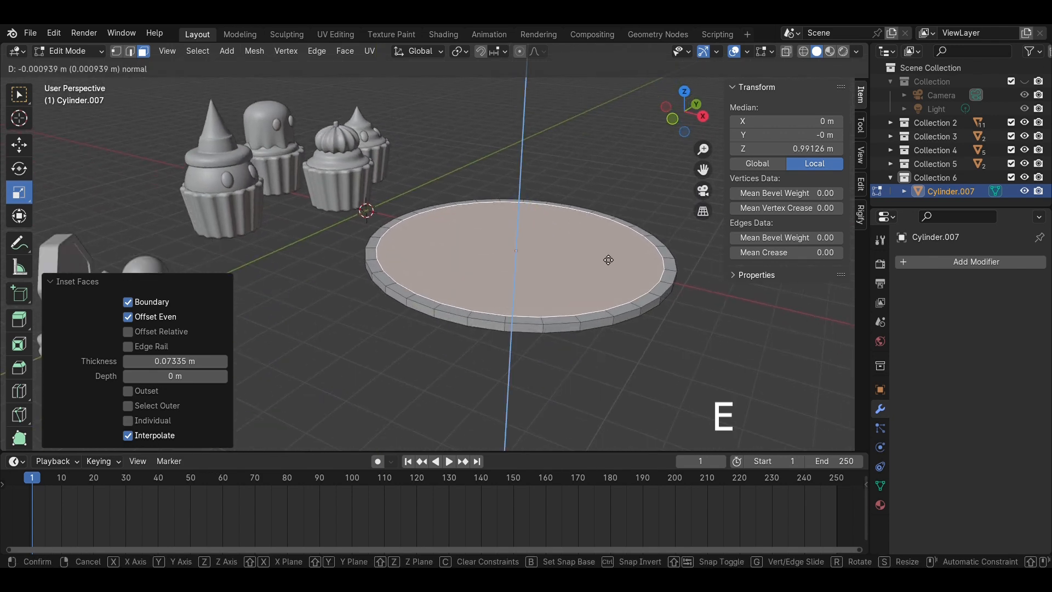
pyautogui.click(606, 264)
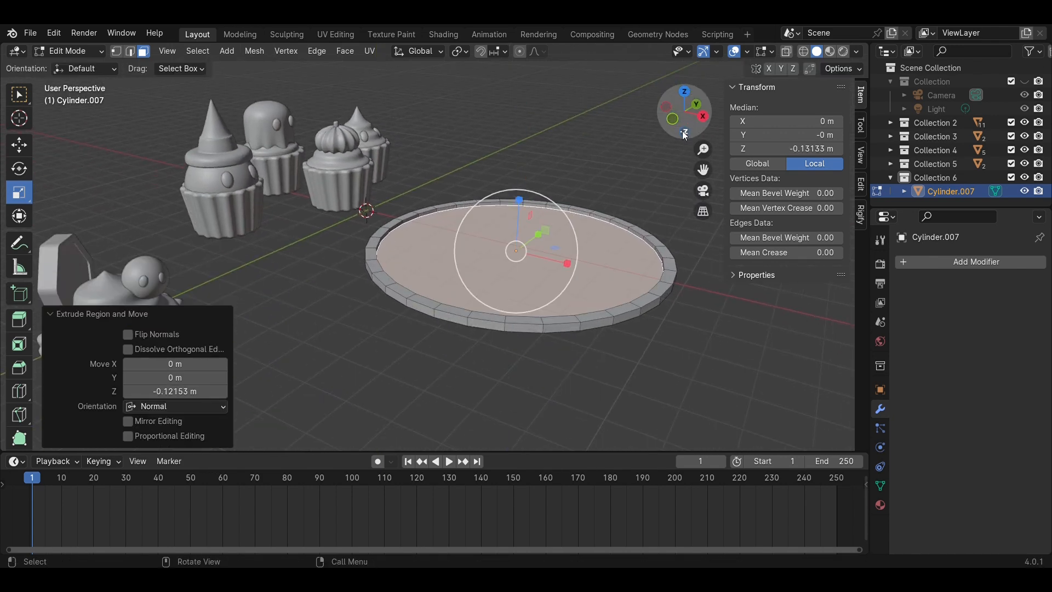
# Move the disc's bottom face about 0.32 m down to thicken the plate.
pyautogui.click(684, 134)
pyautogui.click(704, 115)
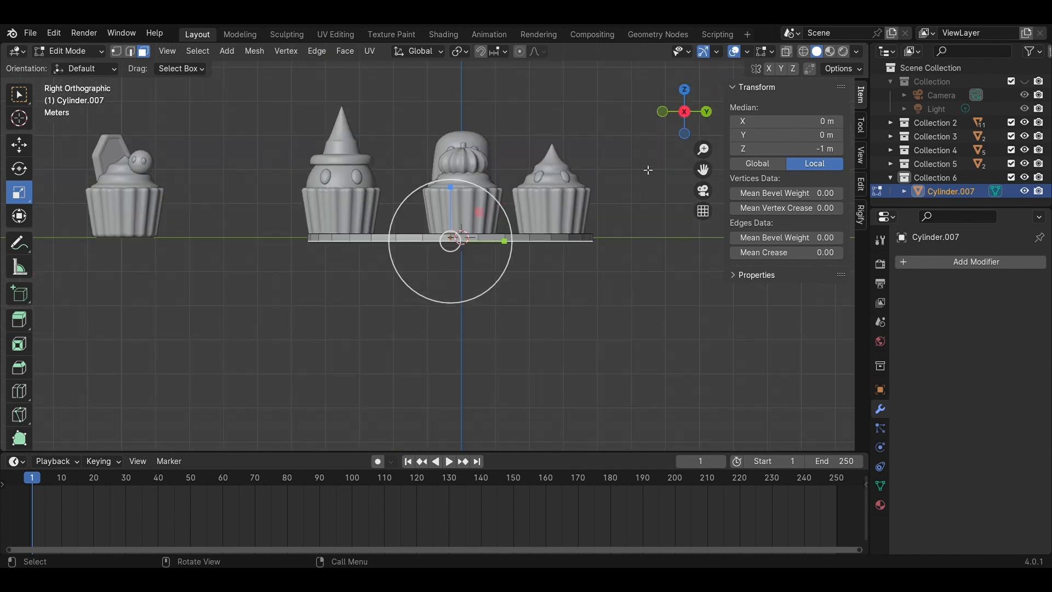
pyautogui.click(19, 145)
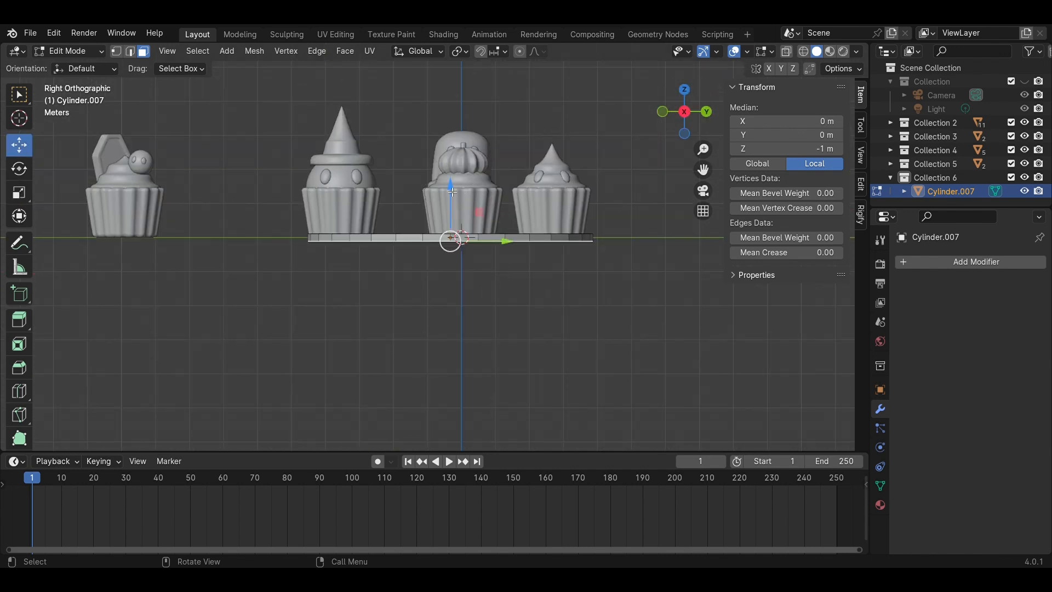
pyautogui.moveTo(452, 191); pyautogui.dragTo(453, 250)
# Inset the plate's bottom face by about 0.88 m and scale the inner face by about 1.96.
pyautogui.moveTo(627, 317); pyautogui.dragTo(624, 266, button='middle')
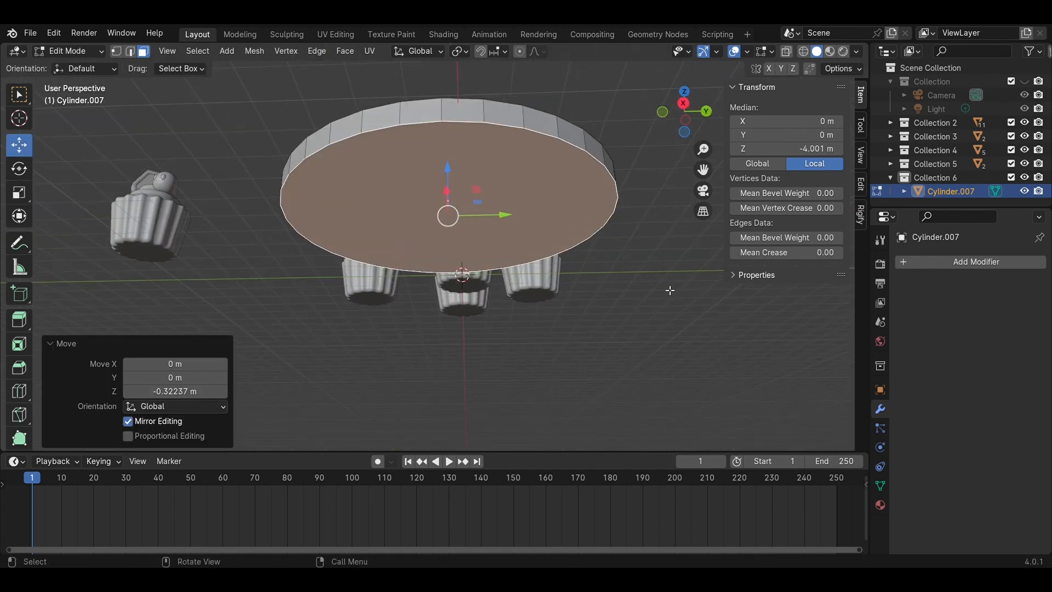
pyautogui.press('i')
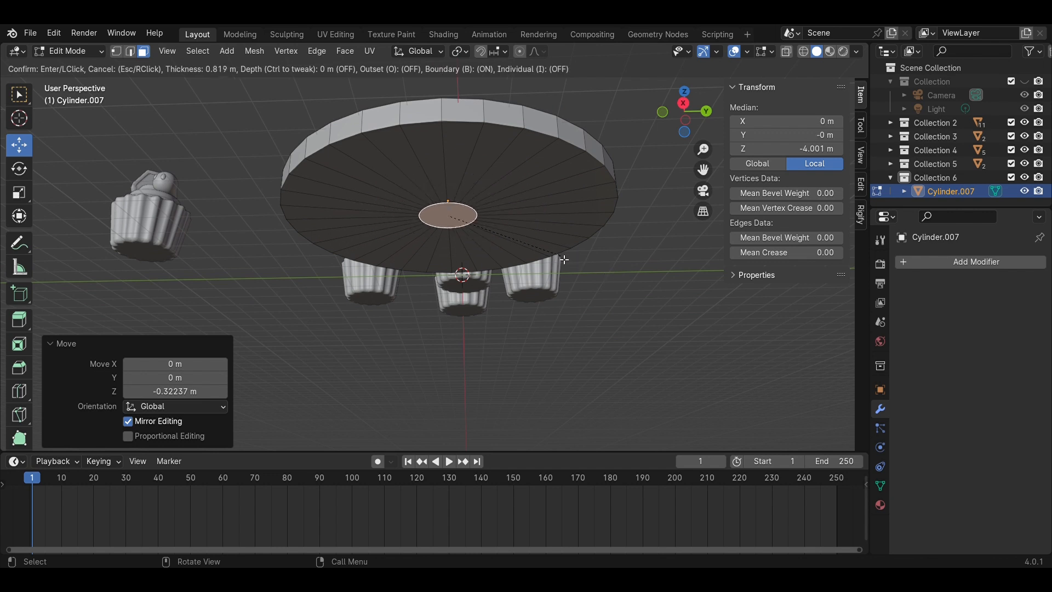
pyautogui.click(559, 256)
pyautogui.click(683, 103)
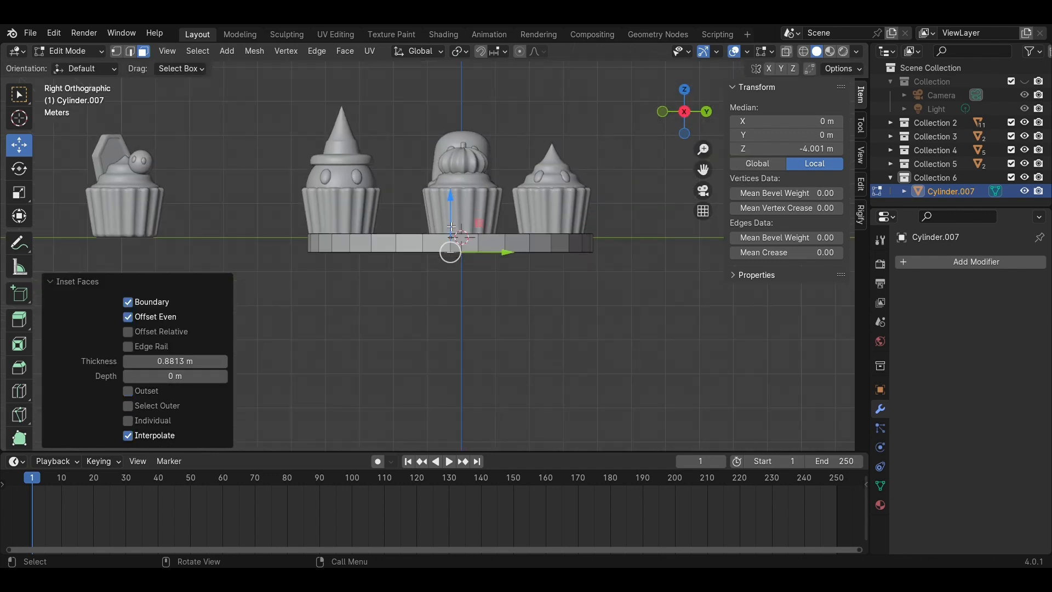
pyautogui.press('s')
pyautogui.click(657, 293)
# Extrude the inner bottom face about 2.03 m downward to form the stand's stem.
pyautogui.press('e')
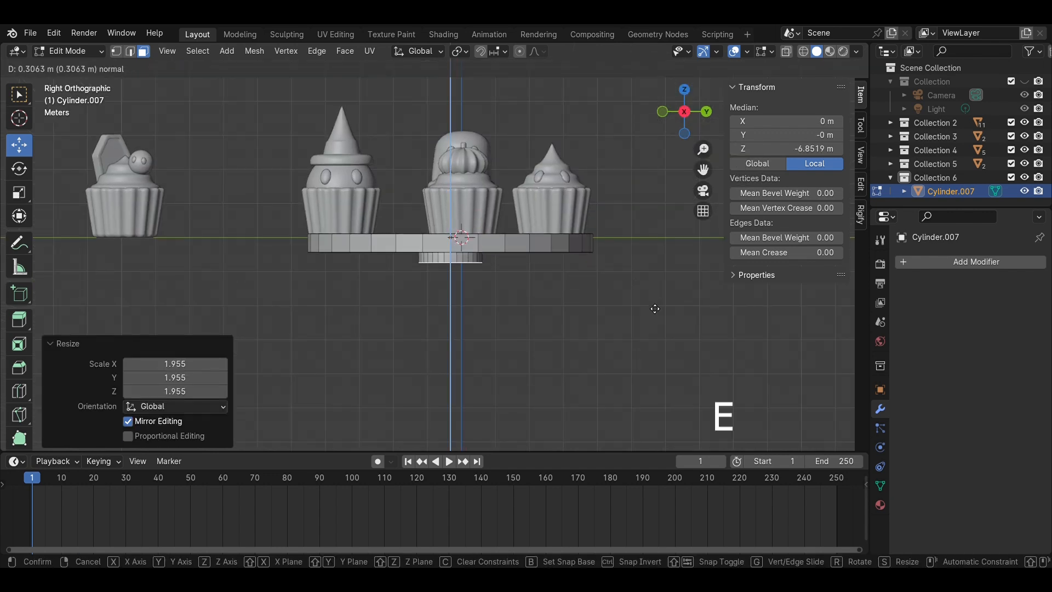
pyautogui.click(635, 346)
pyautogui.press('s')
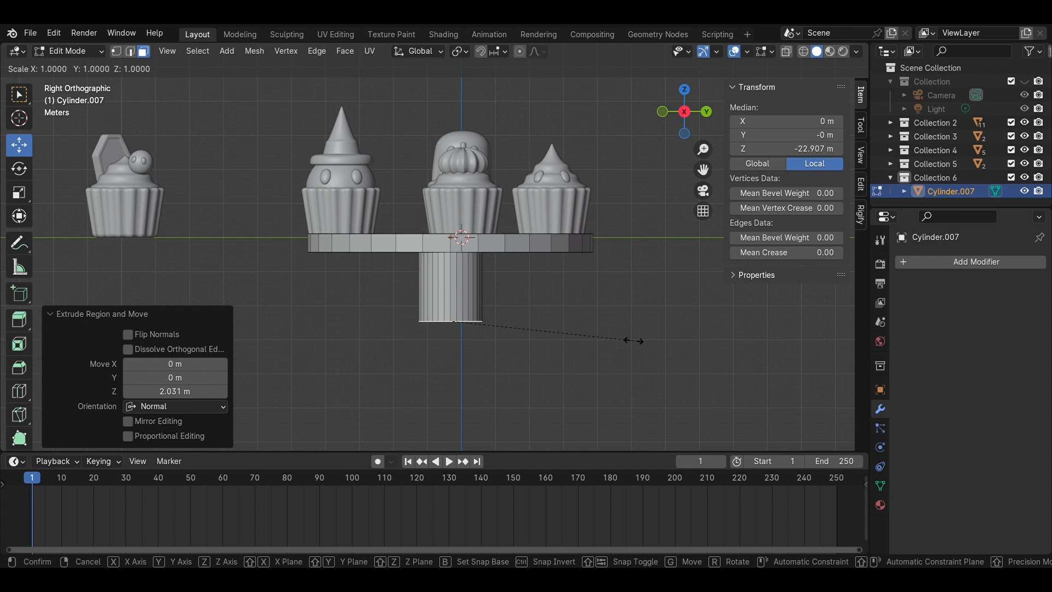
pyautogui.click(634, 341)
# Extrude the stem's end face about 0.24 m downward and scale it up to flare out the foot.
pyautogui.press('e')
pyautogui.click(638, 349)
pyautogui.press('s')
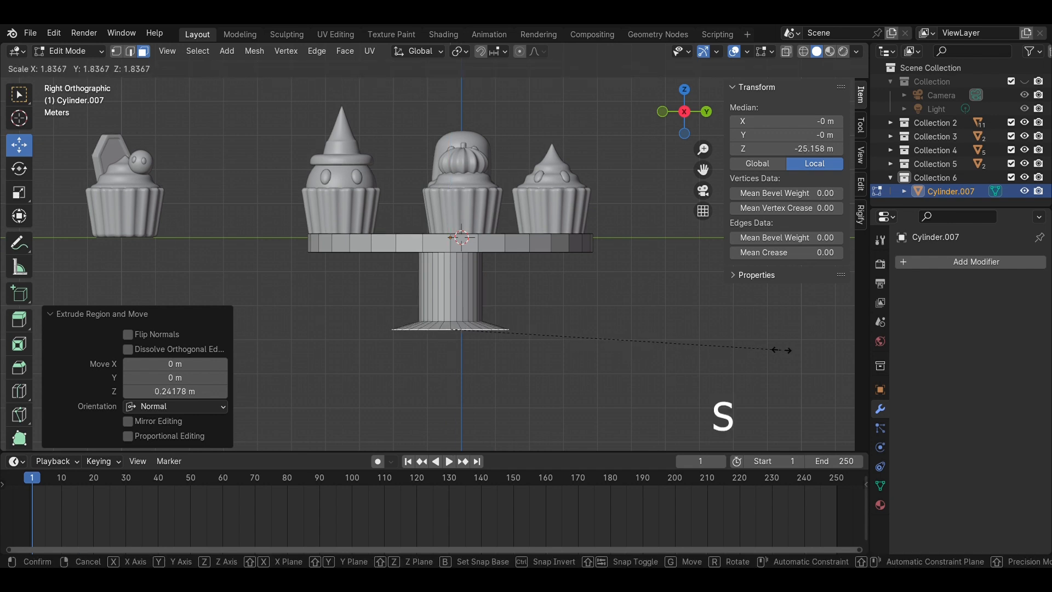
pyautogui.click(798, 347)
# Extrude the flared foot about 0.34 m downward, return to Object Mode, and save the file.
pyautogui.press('e')
pyautogui.click(800, 365)
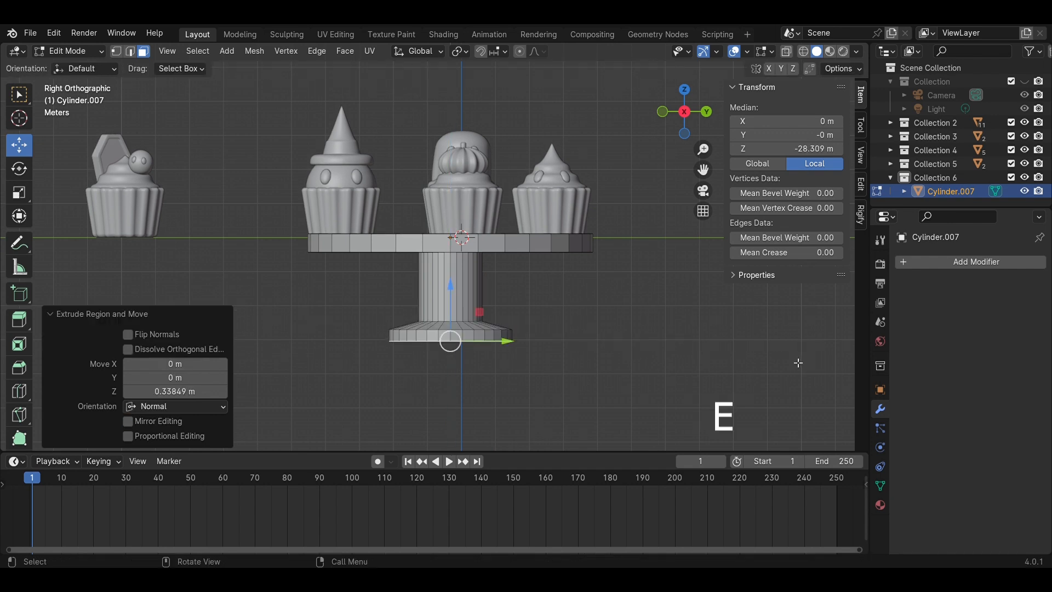
pyautogui.click(742, 363)
pyautogui.press('Tab')
pyautogui.hotkey('ctrl', 's')
# Add a Bevel modifier with a 0.5 m amount and 10 segments, plus a Subdivision Surface modifier, to the cake stand.
pyautogui.moveTo(603, 322); pyautogui.dragTo(630, 376, button='middle')
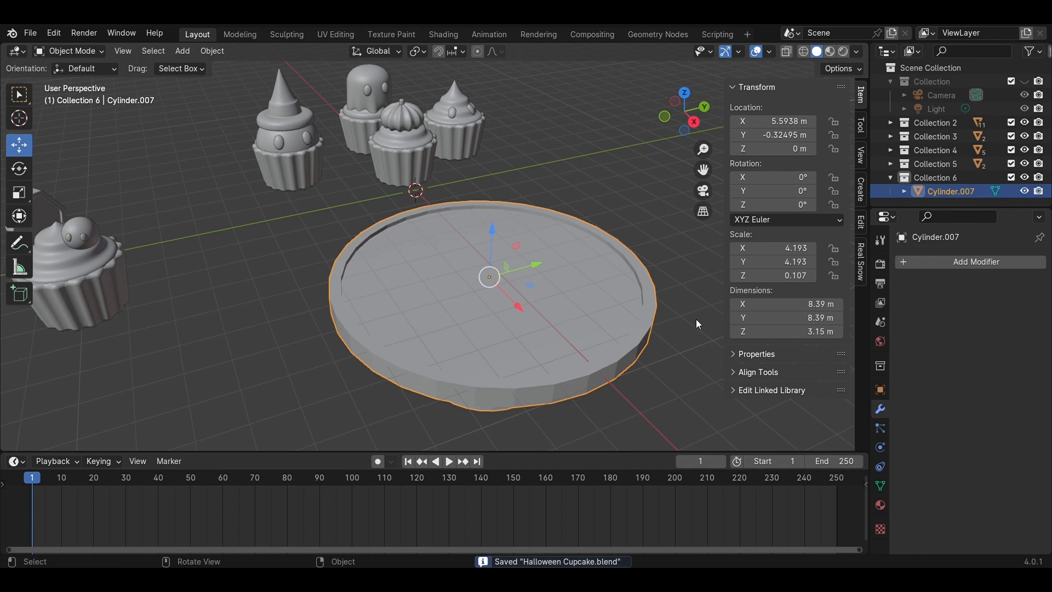
pyautogui.click(930, 263)
pyautogui.moveTo(909, 266)
pyautogui.click(772, 277)
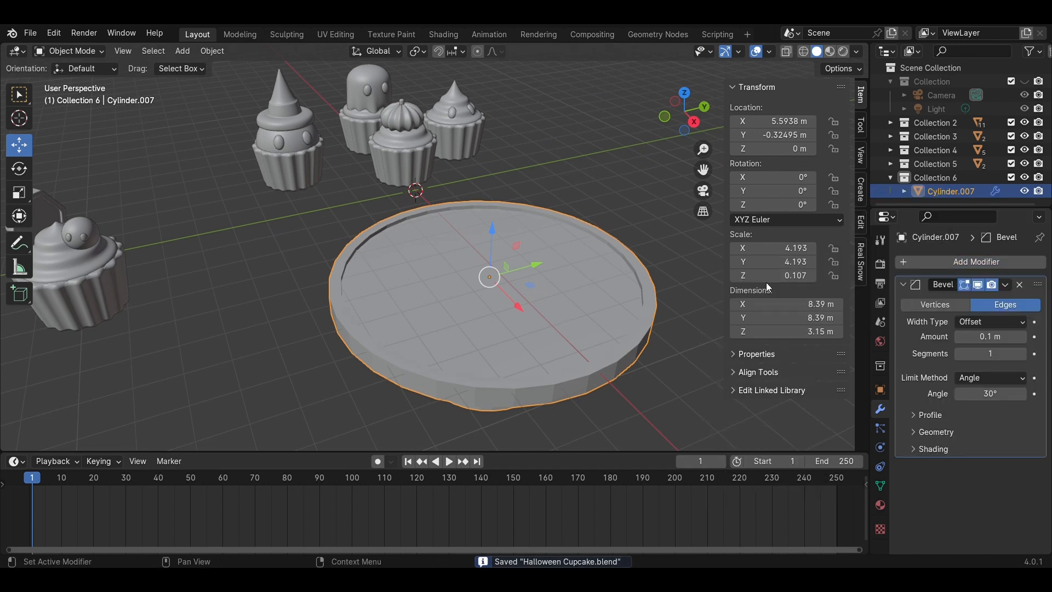
pyautogui.click(939, 261)
pyautogui.moveTo(939, 259)
pyautogui.click(776, 437)
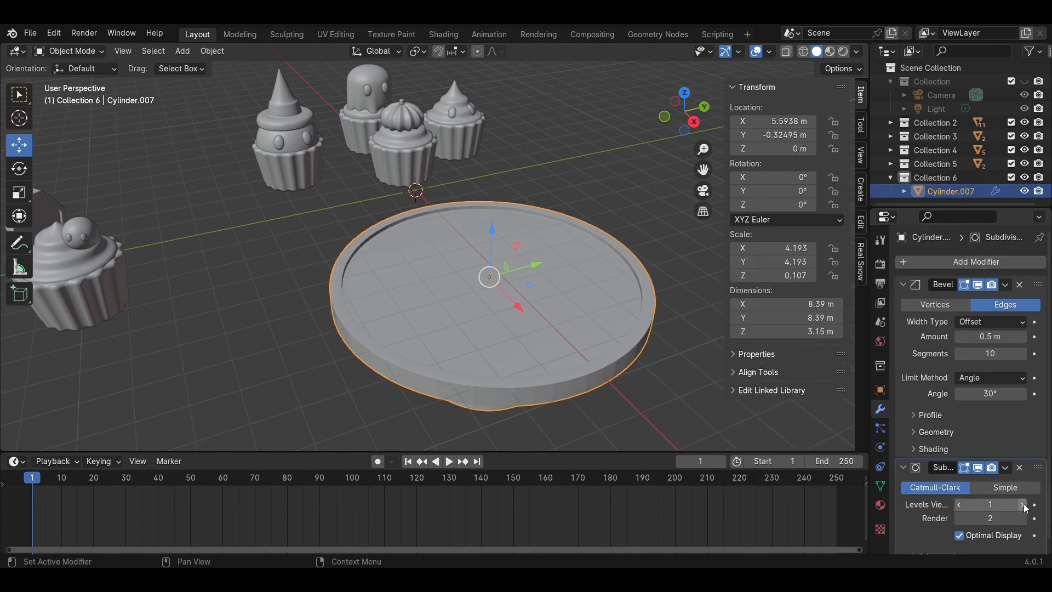
# Shade the cake stand smooth, inspect it from the side, and save the file.
pyautogui.click(667, 379)
pyautogui.moveTo(668, 379); pyautogui.dragTo(610, 277, button='middle')
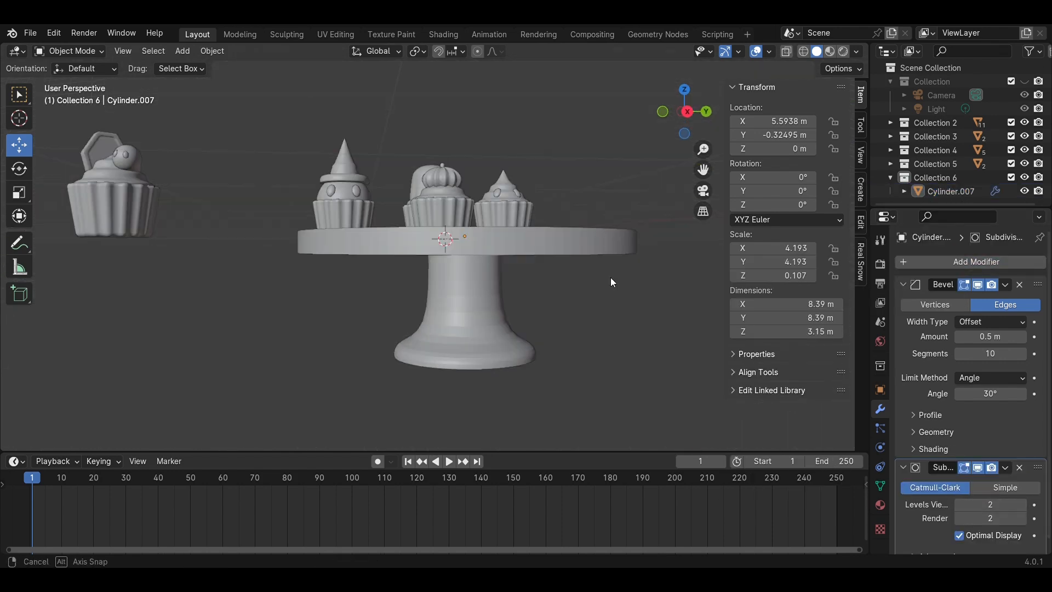
pyautogui.rightClick(474, 304)
pyautogui.click(485, 304)
pyautogui.click(595, 322)
pyautogui.moveTo(595, 322); pyautogui.dragTo(650, 124, button='middle')
pyautogui.hotkey('ctrl', 's')
# Move the cake stand about -5.74 m along X so it sits near the world origin.
pyautogui.click(529, 273)
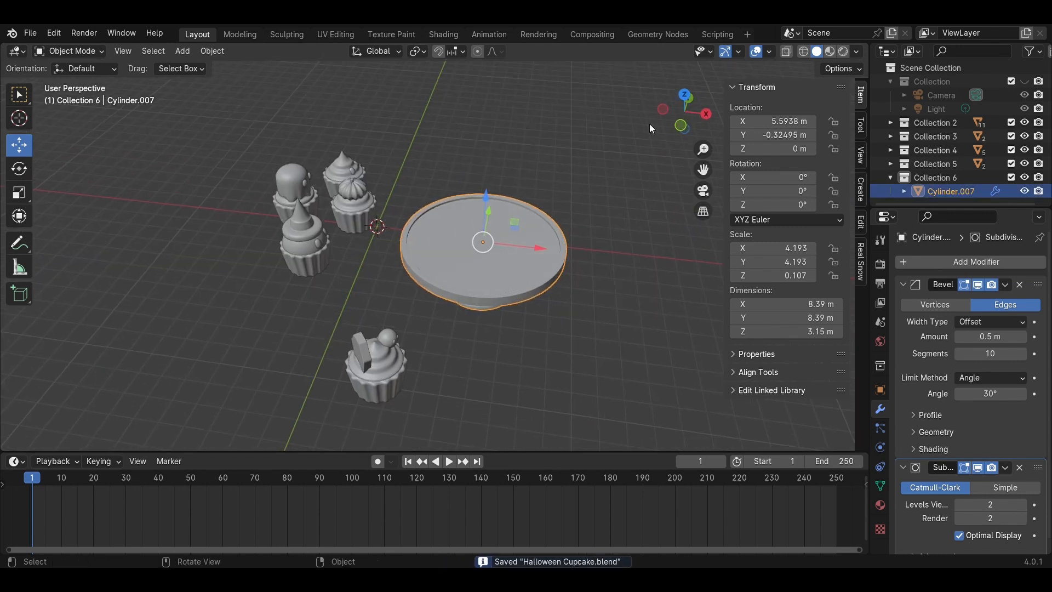
pyautogui.click(679, 126)
pyautogui.press('g')
pyautogui.press('x')
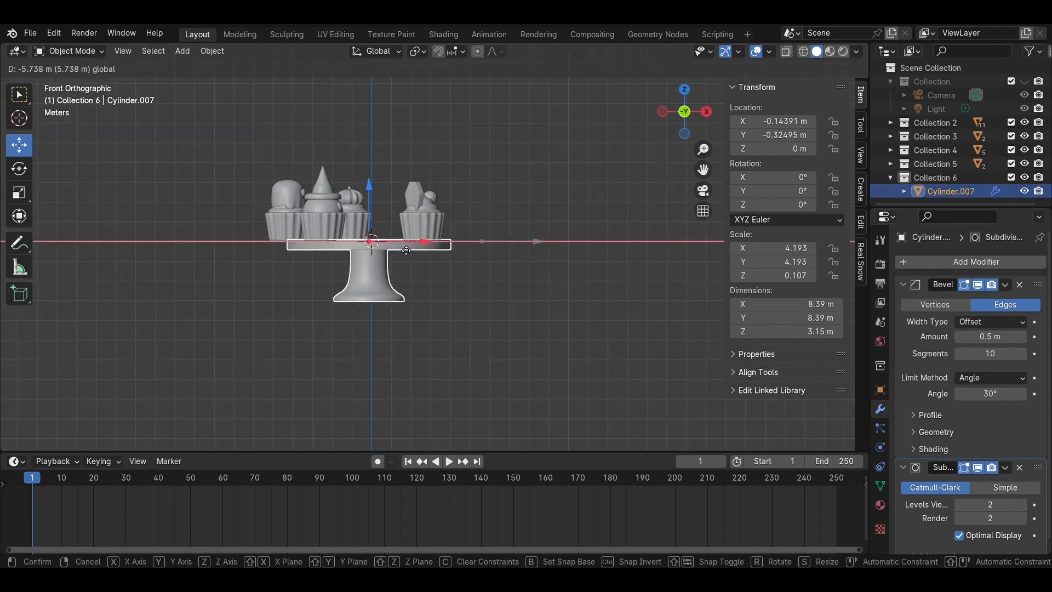
pyautogui.click(370, 198)
pyautogui.click(565, 227)
# Adjust the camera's orthographic scale and set its Z location to about 5.69 m to frame the stand.
pyautogui.press('KP_0')
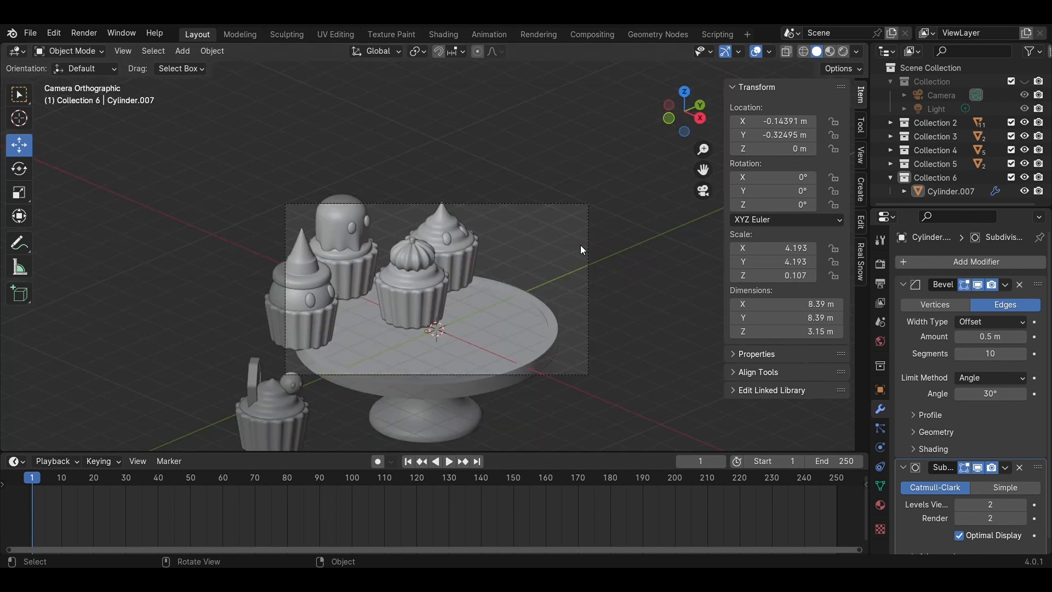
pyautogui.click(942, 95)
pyautogui.click(880, 448)
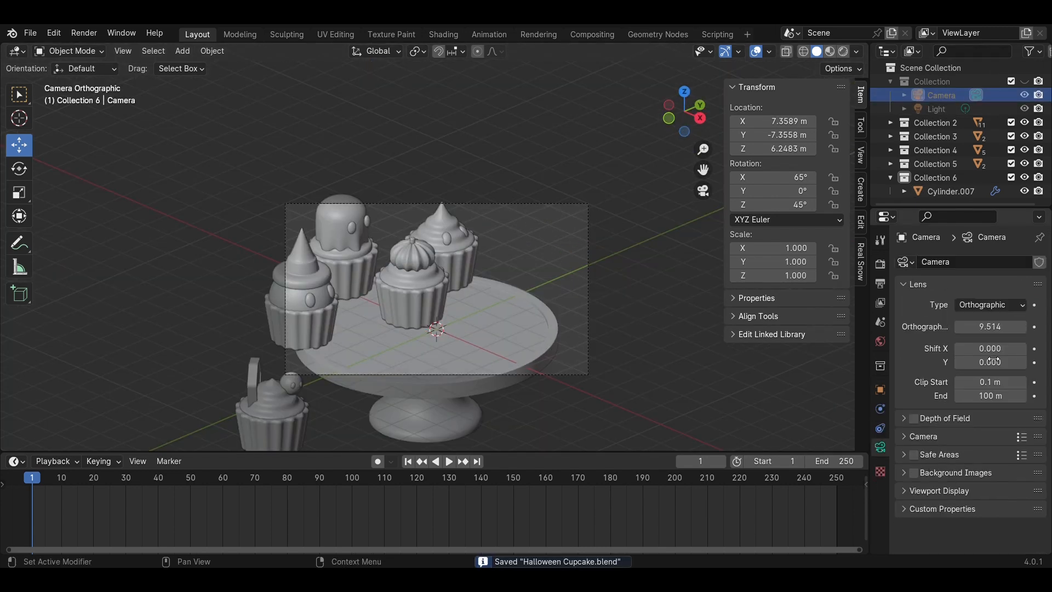
pyautogui.moveTo(981, 327); pyautogui.dragTo(956, 332)
pyautogui.click(880, 390)
pyautogui.click(652, 241)
pyautogui.moveTo(657, 241); pyautogui.dragTo(606, 274, button='middle')
# Move the group of four cupcakes about 12.08 m along Y, hiding Collection 6 while selecting them.
pyautogui.click(685, 130)
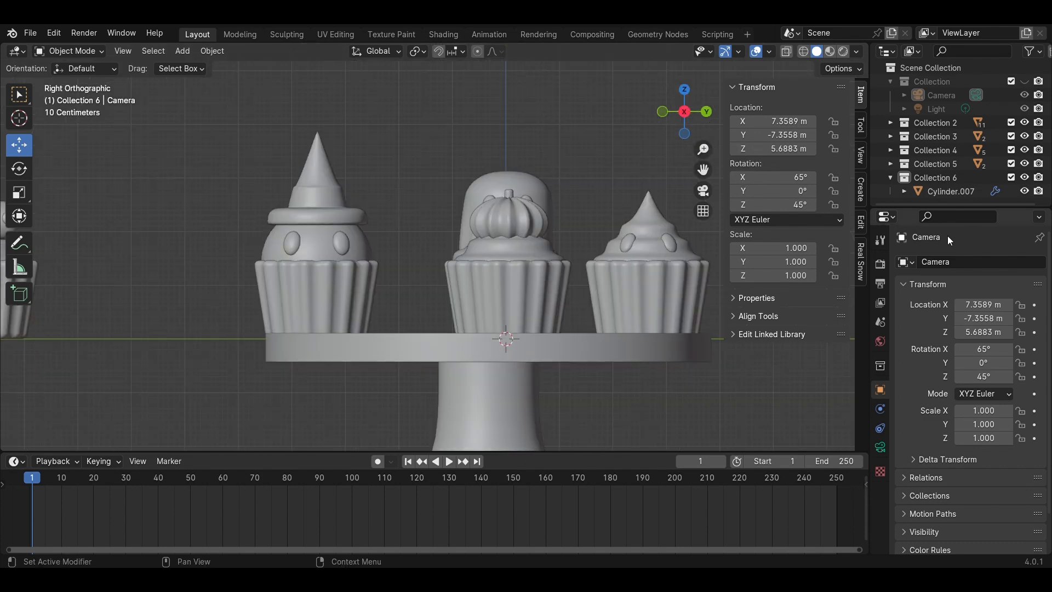
pyautogui.scroll(-3, 630, 230)
pyautogui.click(1025, 178)
pyautogui.moveTo(298, 159); pyautogui.dragTo(624, 324)
pyautogui.click(684, 89)
pyautogui.scroll(-3, 367, 206)
pyautogui.moveTo(367, 205); pyautogui.dragTo(367, 3)
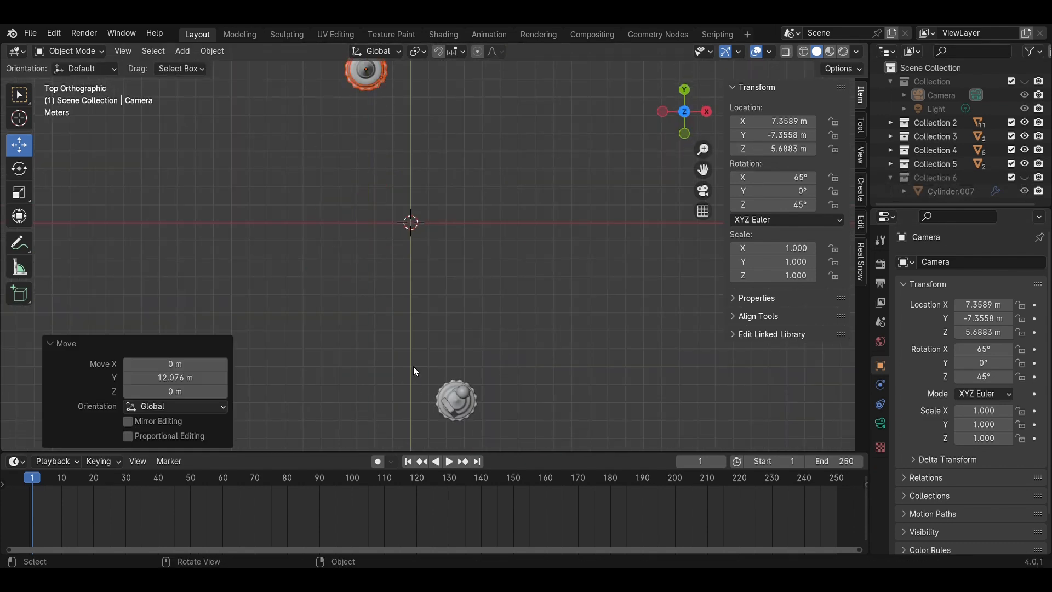
pyautogui.click(413, 366)
pyautogui.click(1024, 178)
# Split off a second viewport showing the camera view, and set the camera's location to about Y -8.24 m and Z 5.47 m.
pyautogui.moveTo(3, 448); pyautogui.dragTo(306, 406)
pyautogui.press('n')
pyautogui.press('z')
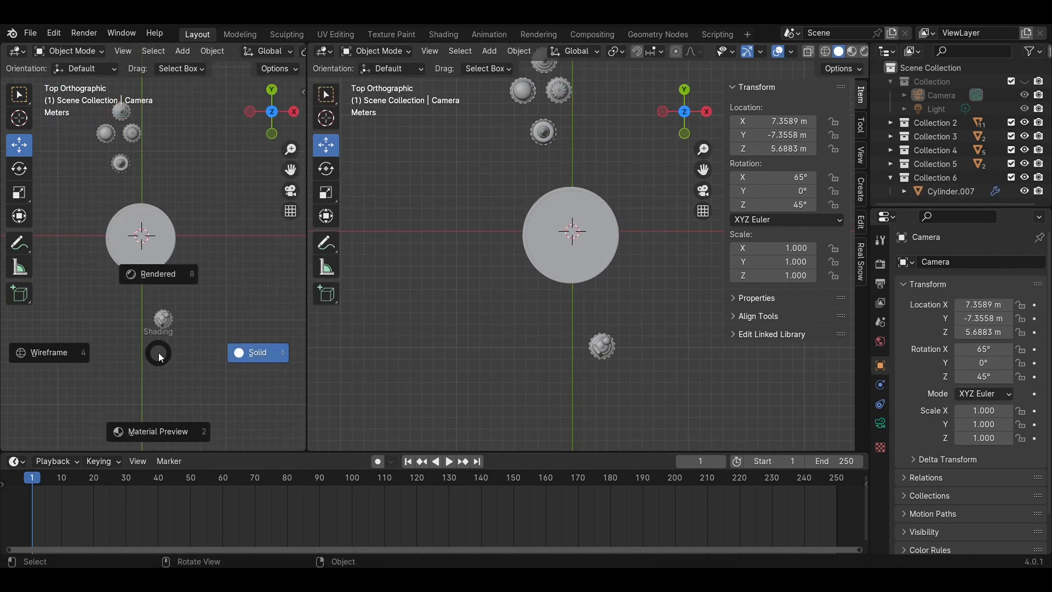
pyautogui.click(163, 353)
pyautogui.press('KP_0')
pyautogui.click(564, 254)
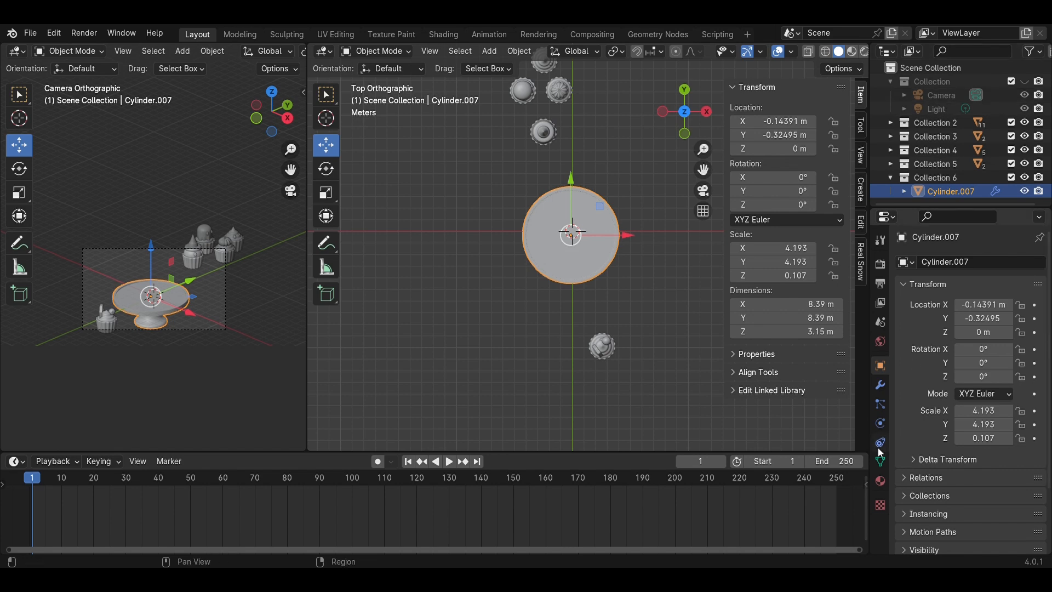
pyautogui.click(941, 95)
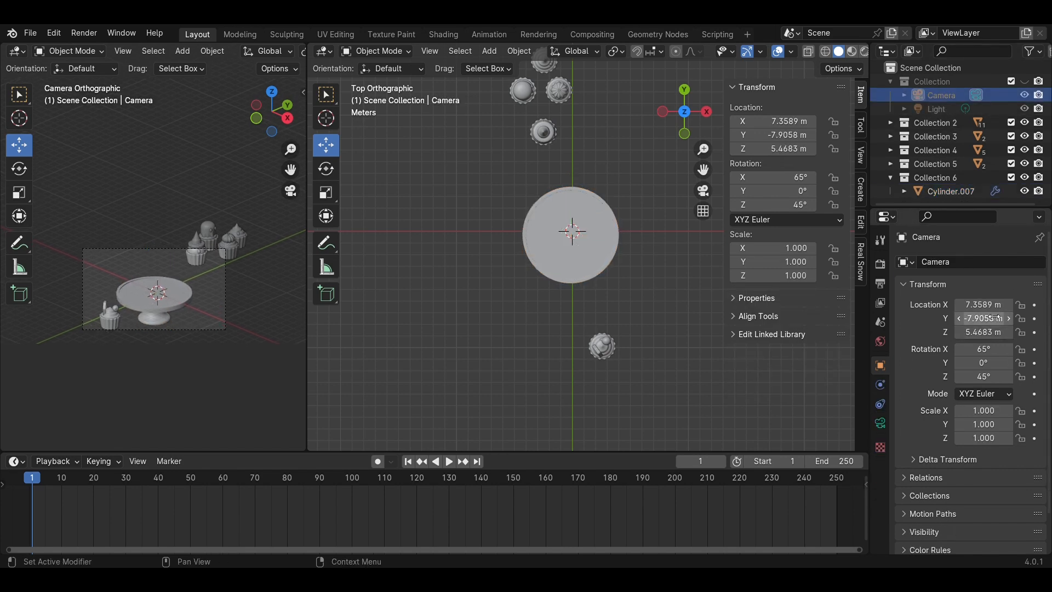
# Move the coffin cupcake about 8.65 m along Y onto the cake stand and enable X-ray display.
pyautogui.moveTo(643, 384); pyautogui.dragTo(574, 320)
pyautogui.moveTo(601, 307); pyautogui.dragTo(599, 207)
pyautogui.click(684, 133)
pyautogui.scroll(7, 698, 261)
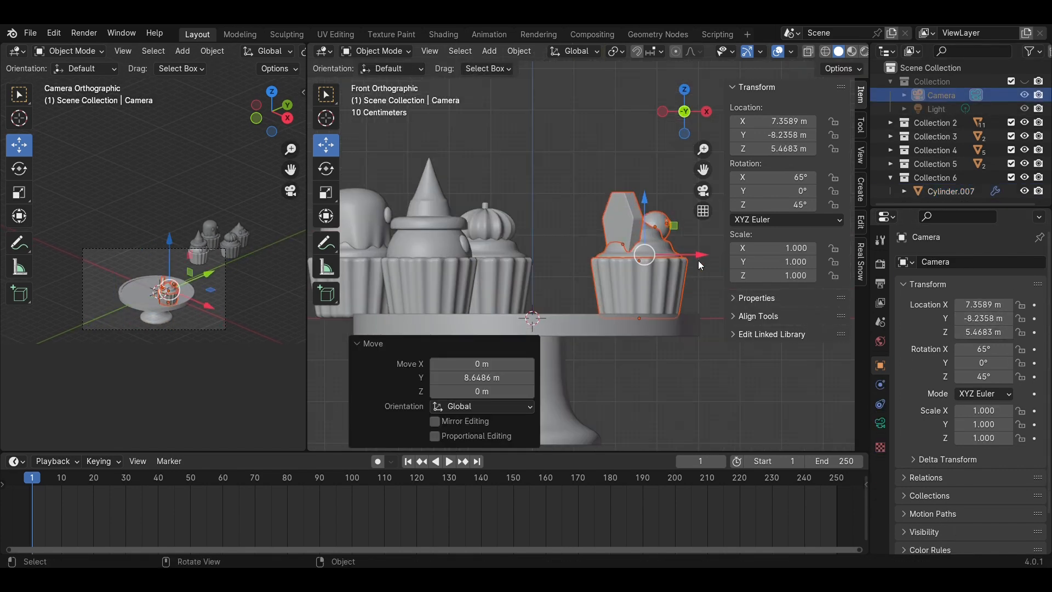
pyautogui.hotkey('alt', 'z')
pyautogui.scroll(2, 689, 265)
# Rotate the coffin cupcake in top view, shift it inward at the stand's front-right side, and save the file.
pyautogui.click(684, 89)
pyautogui.press('r')
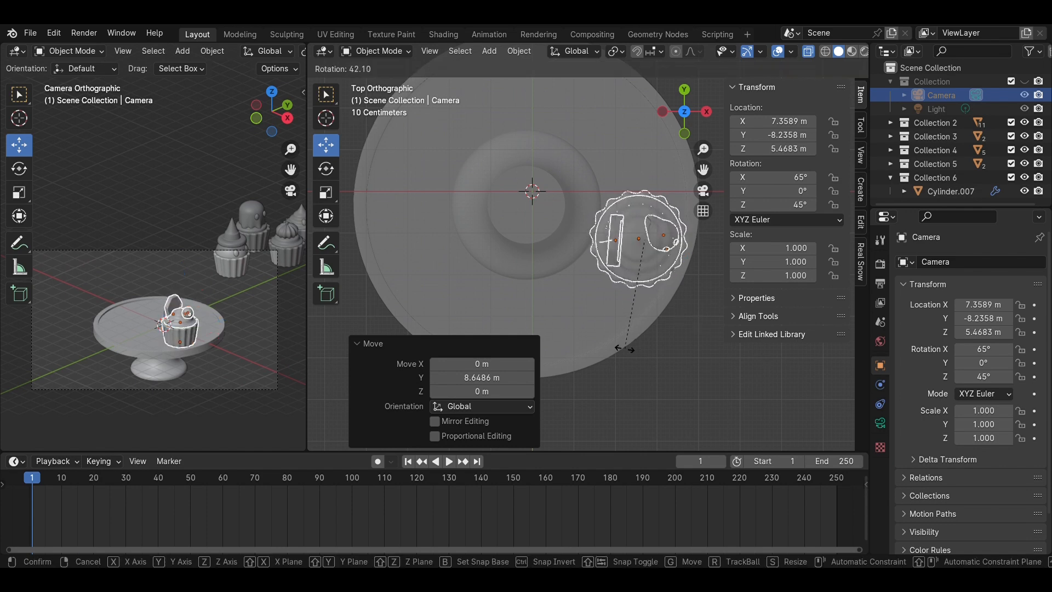
pyautogui.click(691, 238)
pyautogui.moveTo(695, 240); pyautogui.dragTo(682, 240)
pyautogui.moveTo(630, 188); pyautogui.dragTo(631, 212)
pyautogui.moveTo(682, 263); pyautogui.dragTo(674, 263)
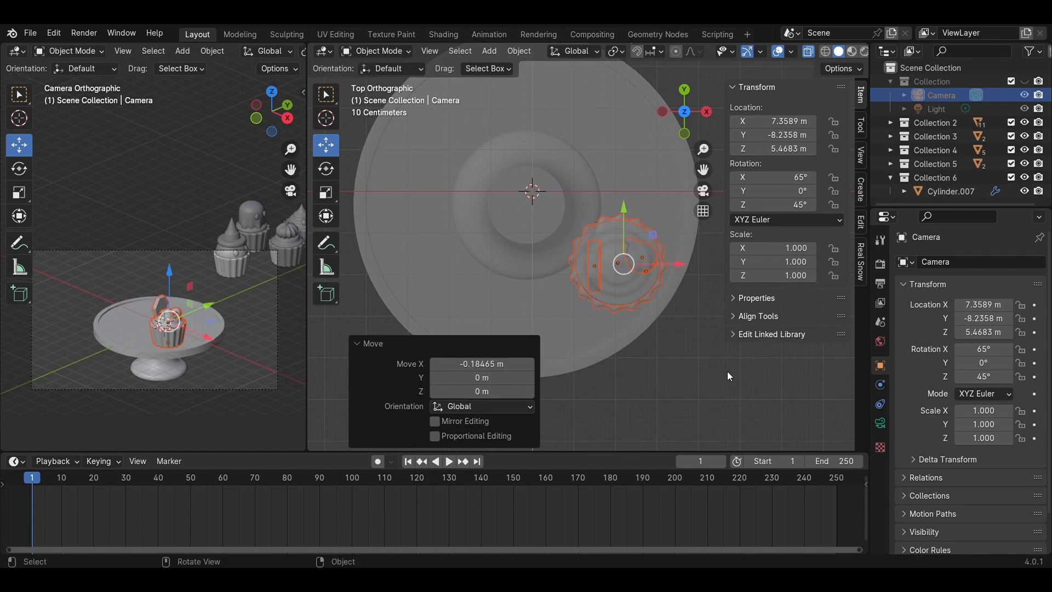
pyautogui.click(677, 371)
pyautogui.hotkey('ctrl', 's')
# Move the witch-hat cupcake onto the front of the stand beside the coffin cupcake and rotate it toward the camera.
pyautogui.moveTo(678, 371); pyautogui.dragTo(566, 297, button='middle')
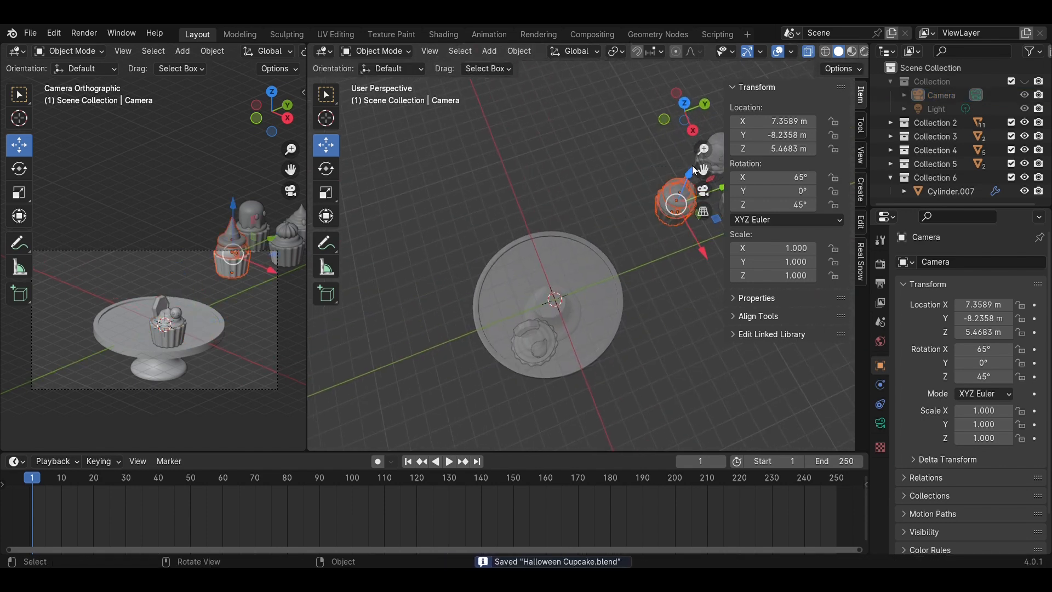
pyautogui.click(685, 102)
pyautogui.moveTo(557, 101); pyautogui.dragTo(605, 292)
pyautogui.scroll(3, 630, 307)
pyautogui.scroll(3, 629, 290)
pyautogui.press('r')
pyautogui.click(609, 331)
pyautogui.click(693, 349)
# Examine from the front and in perspective how the two placed cupcakes sit on the stand's surface.
pyautogui.moveTo(692, 345); pyautogui.dragTo(652, 241, button='middle')
pyautogui.scroll(-3, 649, 219)
pyautogui.click(679, 117)
pyautogui.scroll(4, 592, 346)
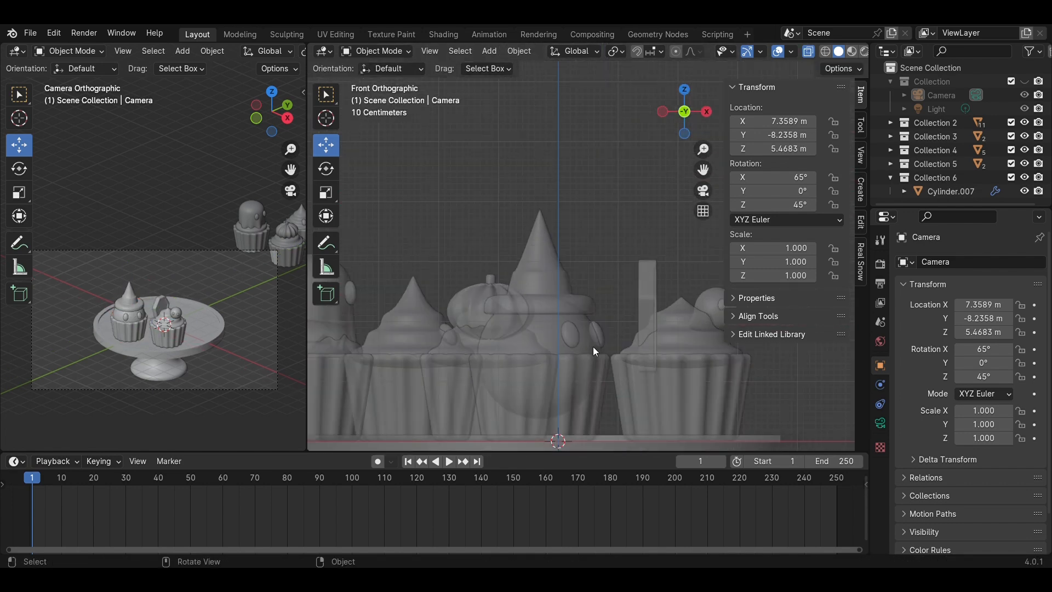
pyautogui.keyDown('shift'); pyautogui.moveTo(593, 346); pyautogui.dragTo(529, 169, button='middle'); pyautogui.keyUp('shift')
pyautogui.scroll(2, 650, 280)
pyautogui.moveTo(713, 340); pyautogui.dragTo(671, 378, button='middle')
pyautogui.scroll(-4, 575, 274)
pyautogui.click(576, 273)
pyautogui.click(679, 181)
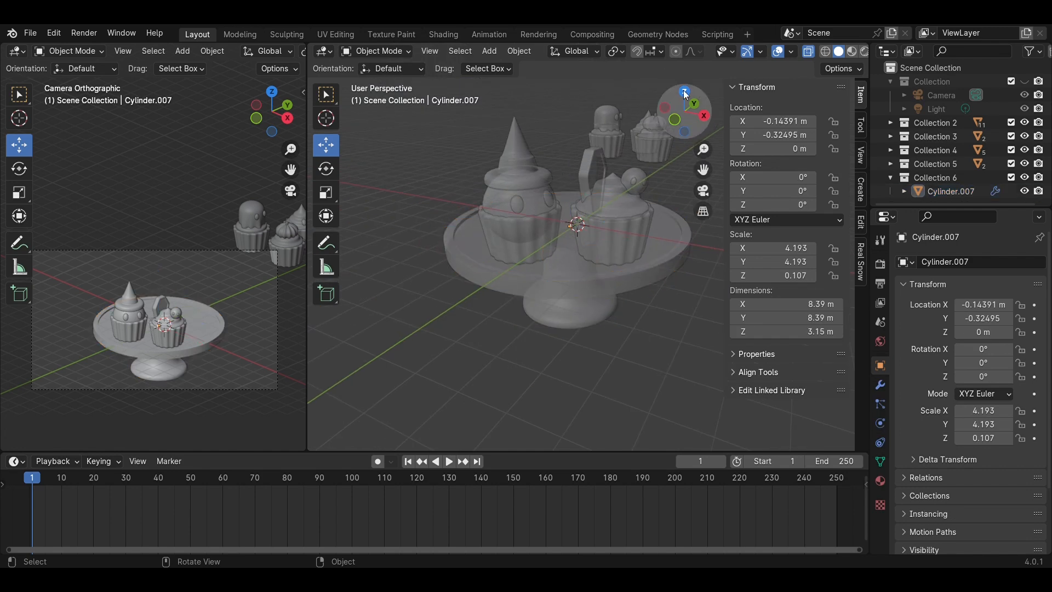
# Move the pumpkin cupcake onto the stand's right side, directly behind the coffin cupcake.
pyautogui.click(684, 92)
pyautogui.moveTo(514, 86); pyautogui.dragTo(477, 344)
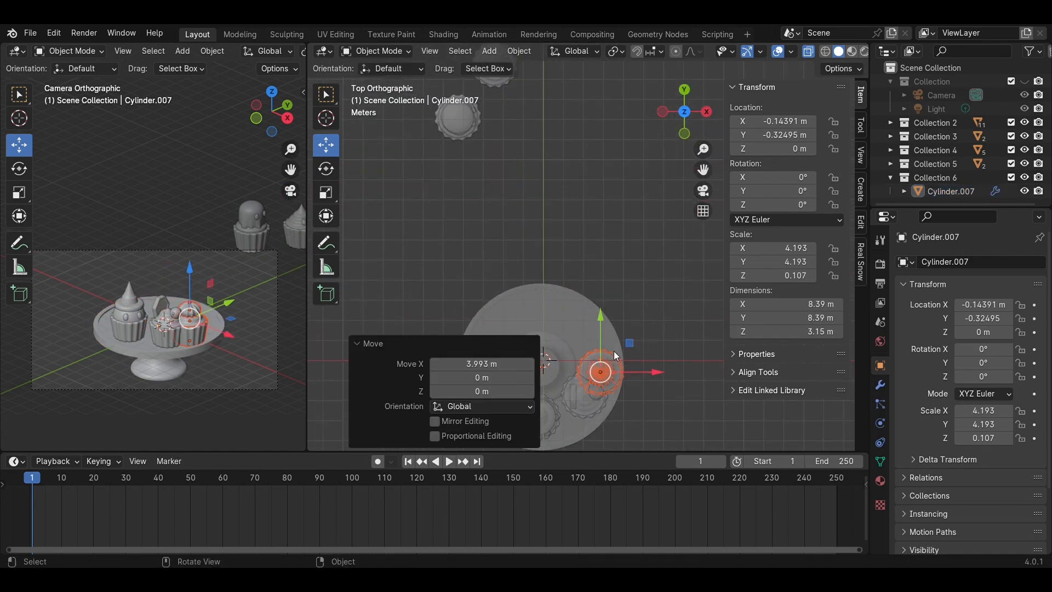
pyautogui.moveTo(602, 324); pyautogui.dragTo(602, 290)
pyautogui.scroll(3, 594, 327)
pyautogui.keyDown('shift'); pyautogui.moveTo(636, 288); pyautogui.dragTo(627, 163, button='middle'); pyautogui.keyUp('shift')
pyautogui.moveTo(644, 223); pyautogui.dragTo(619, 225)
pyautogui.moveTo(578, 177); pyautogui.dragTo(581, 186)
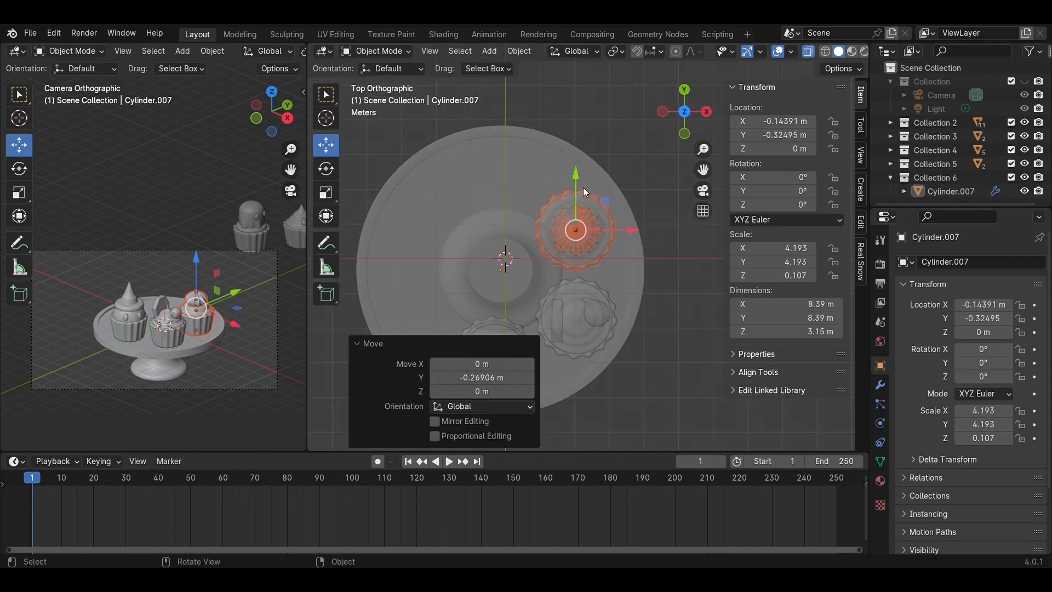
pyautogui.moveTo(631, 230); pyautogui.dragTo(636, 231)
pyautogui.click(667, 232)
# Move the ghost cupcake to the back of the stand, rotate it toward the camera, and save the file.
pyautogui.scroll(-5, 588, 179)
pyautogui.keyDown('shift'); pyautogui.moveTo(532, 112); pyautogui.dragTo(559, 185, button='middle'); pyautogui.keyUp('shift')
pyautogui.moveTo(555, 180); pyautogui.dragTo(515, 151)
pyautogui.moveTo(527, 138); pyautogui.dragTo(549, 321)
pyautogui.moveTo(590, 342); pyautogui.dragTo(638, 345)
pyautogui.moveTo(576, 297); pyautogui.dragTo(622, 236)
pyautogui.press('r')
pyautogui.click(594, 329)
pyautogui.scroll(5, 587, 342)
pyautogui.moveTo(574, 188); pyautogui.dragTo(574, 180)
pyautogui.click(649, 115)
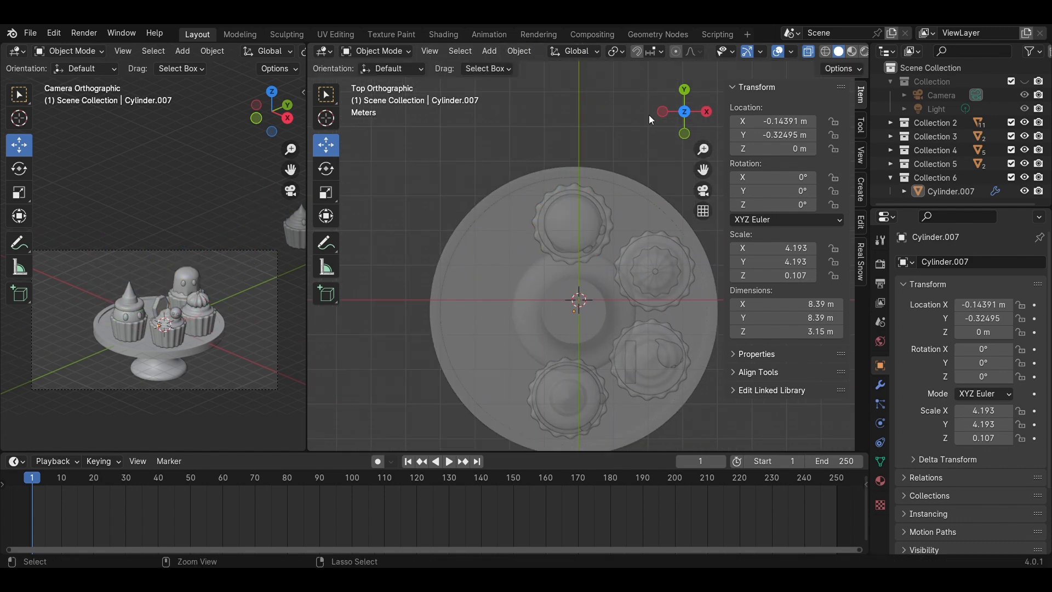
pyautogui.hotkey('ctrl', 's')
# Move the swirl-topped cupcake about -14.41 m along Y onto the stand's left side.
pyautogui.scroll(-6, 630, 125)
pyautogui.keyDown('shift'); pyautogui.moveTo(604, 135); pyautogui.dragTo(578, 211, button='middle'); pyautogui.keyUp('shift')
pyautogui.moveTo(559, 196); pyautogui.dragTo(530, 281)
pyautogui.keyDown('shift'); pyautogui.moveTo(615, 350); pyautogui.dragTo(630, 232, button='middle'); pyautogui.keyUp('shift')
pyautogui.scroll(3, 631, 231)
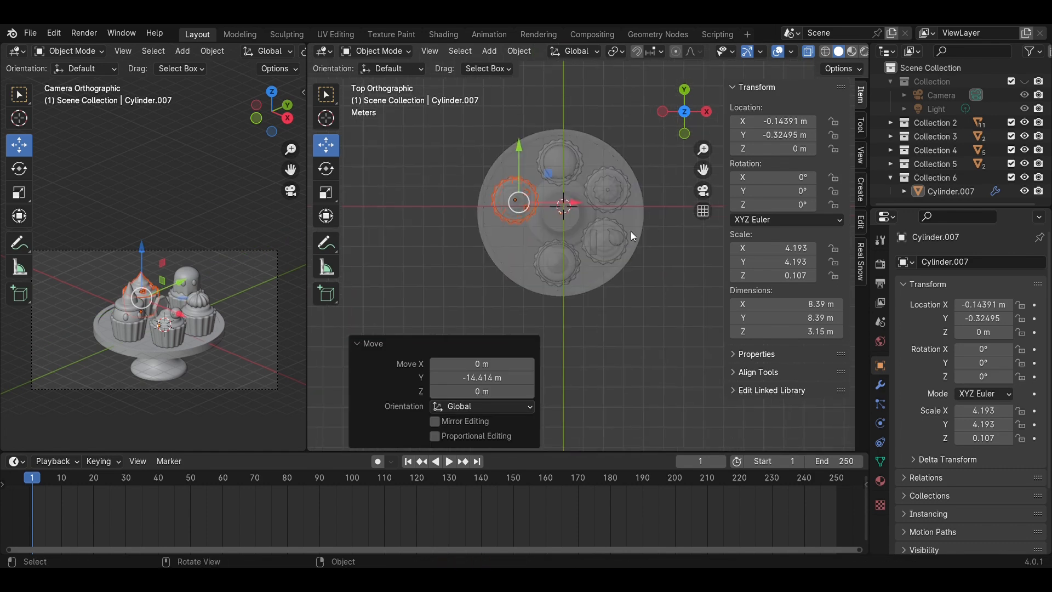
# Shift the swirl-topped cupcake toward the middle of the stand and rotate it, with a final turn of 14.6°.
pyautogui.press('r')
pyautogui.click(590, 253)
pyautogui.moveTo(575, 202); pyautogui.dragTo(615, 203)
pyautogui.moveTo(560, 152); pyautogui.dragTo(560, 165)
pyautogui.scroll(3, 571, 189)
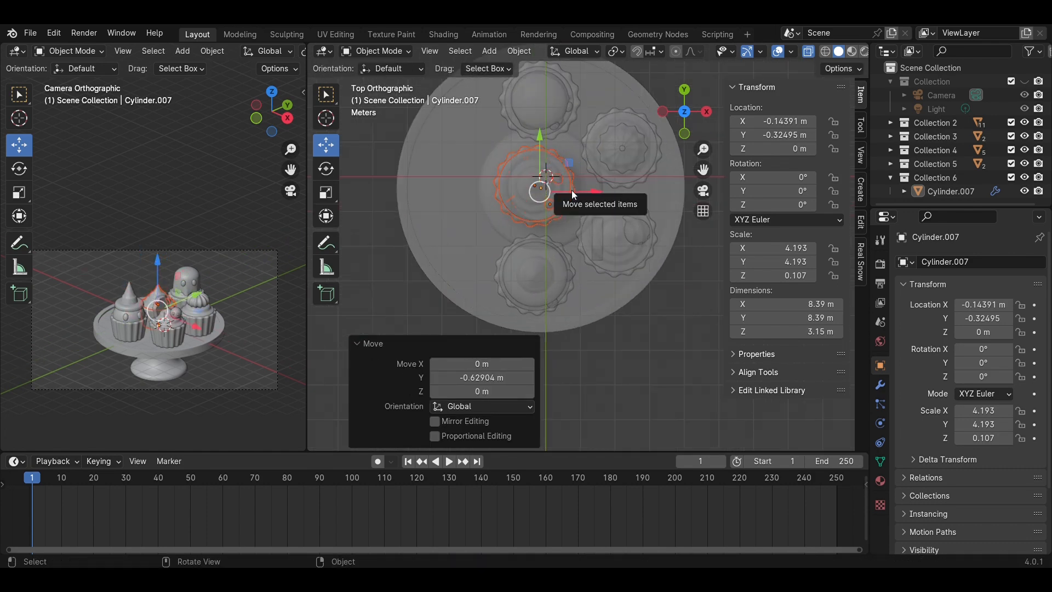
pyautogui.press('r')
pyautogui.click(570, 272)
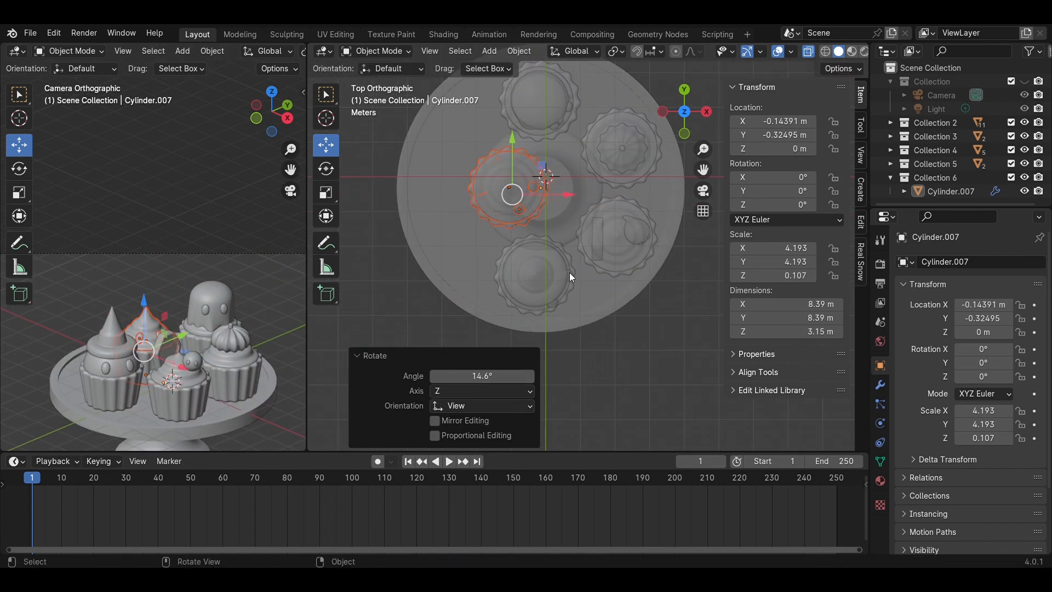
# Duplicate the coffin cupcake about -5.56 m along X, hiding Collection 6 while selecting it.
pyautogui.hotkey('alt', 'a')
pyautogui.click(1024, 177)
pyautogui.moveTo(674, 296); pyautogui.dragTo(581, 216)
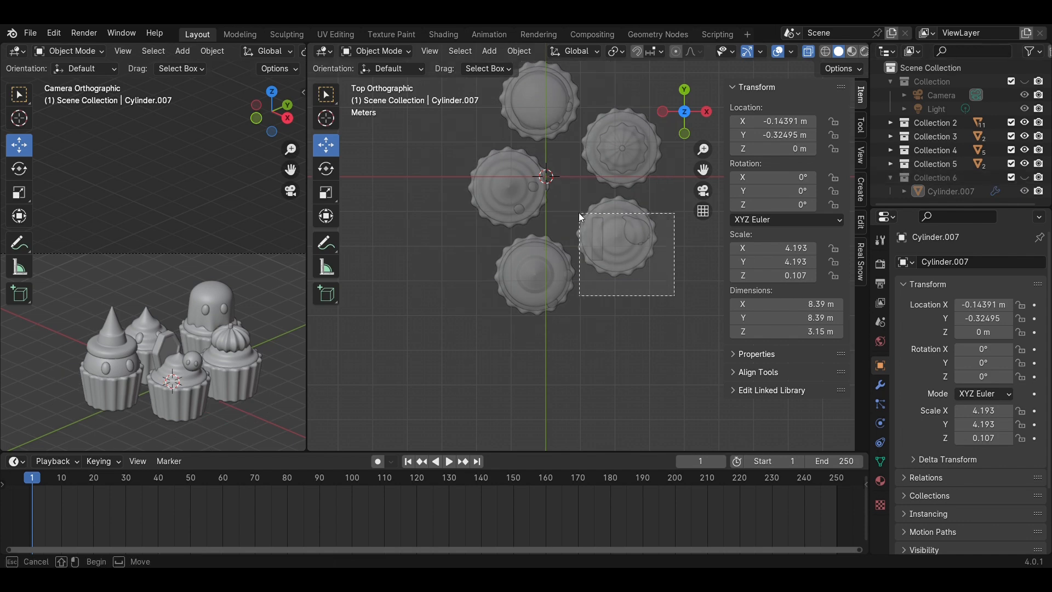
pyautogui.hotkey('shift', 'd')
pyautogui.press('x')
pyautogui.click(427, 266)
pyautogui.click(1024, 178)
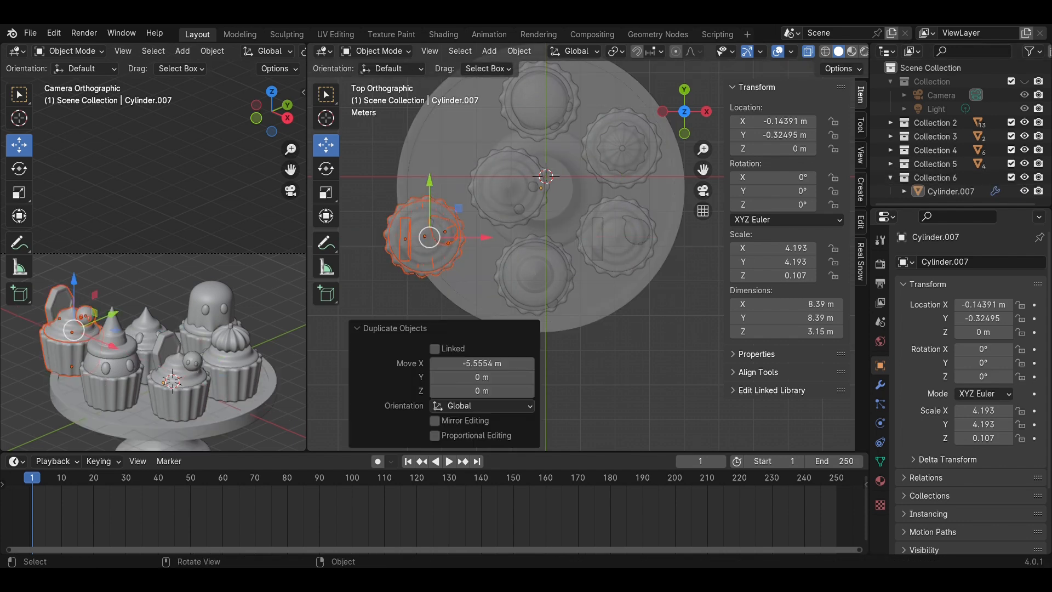
# Rotate the duplicated coffin cupcake and shift it fully onto the stand's front-left side.
pyautogui.press('r')
pyautogui.click(478, 252)
pyautogui.press('g')
pyautogui.press('x')
pyautogui.moveTo(509, 248); pyautogui.dragTo(513, 248)
pyautogui.moveTo(515, 238); pyautogui.dragTo(488, 239)
pyautogui.moveTo(437, 184); pyautogui.dragTo(437, 202)
pyautogui.moveTo(491, 254); pyautogui.dragTo(515, 256)
# Duplicate the pumpkin cupcake along X and position the copy at the stand's back-left side.
pyautogui.click(1024, 177)
pyautogui.moveTo(679, 181); pyautogui.dragTo(613, 112)
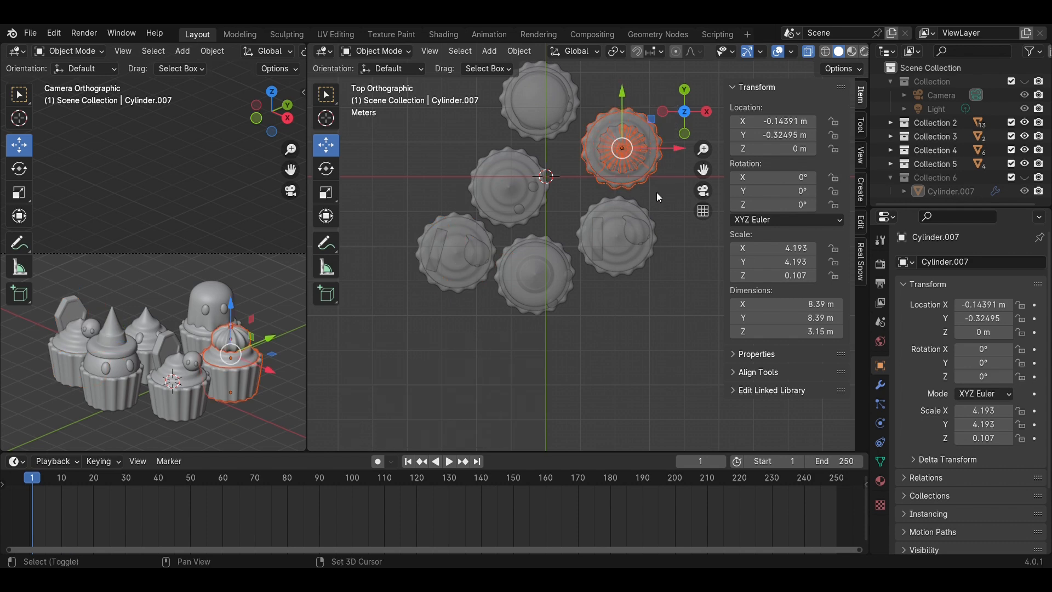
pyautogui.hotkey('shift', 'd')
pyautogui.press('x')
pyautogui.click(468, 164)
pyautogui.moveTo(433, 92); pyautogui.dragTo(433, 69)
pyautogui.click(1024, 178)
pyautogui.moveTo(491, 124); pyautogui.dragTo(546, 103)
# Nudge the ghost cupcake about 0.24 m along X and slightly back, and shift the swirl-topped cupcake toward the center.
pyautogui.click(1024, 178)
pyautogui.click(548, 128)
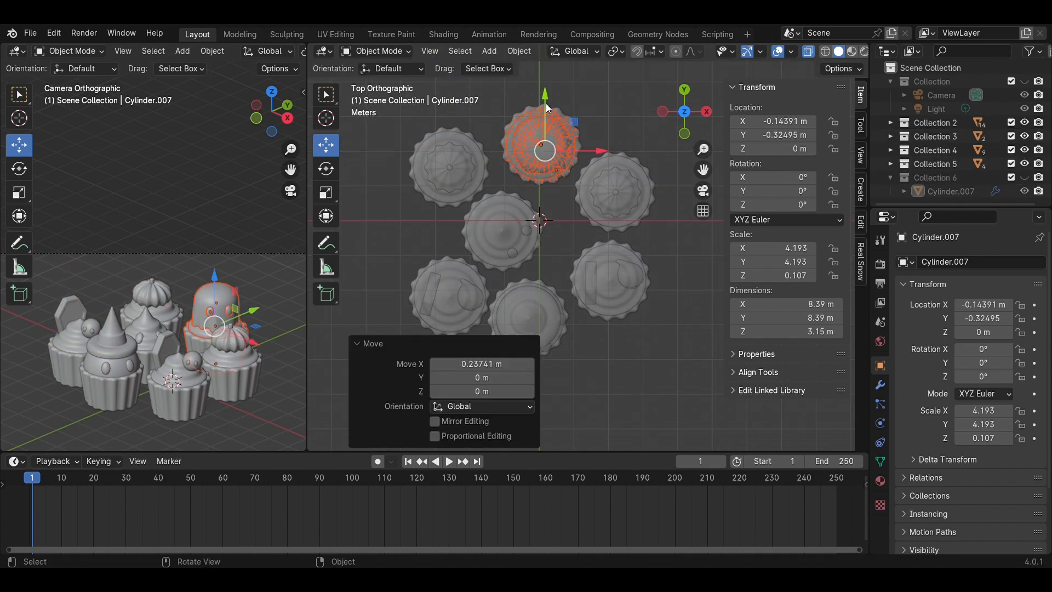
pyautogui.click(518, 230)
pyautogui.moveTo(541, 238); pyautogui.dragTo(566, 238)
pyautogui.click(681, 396)
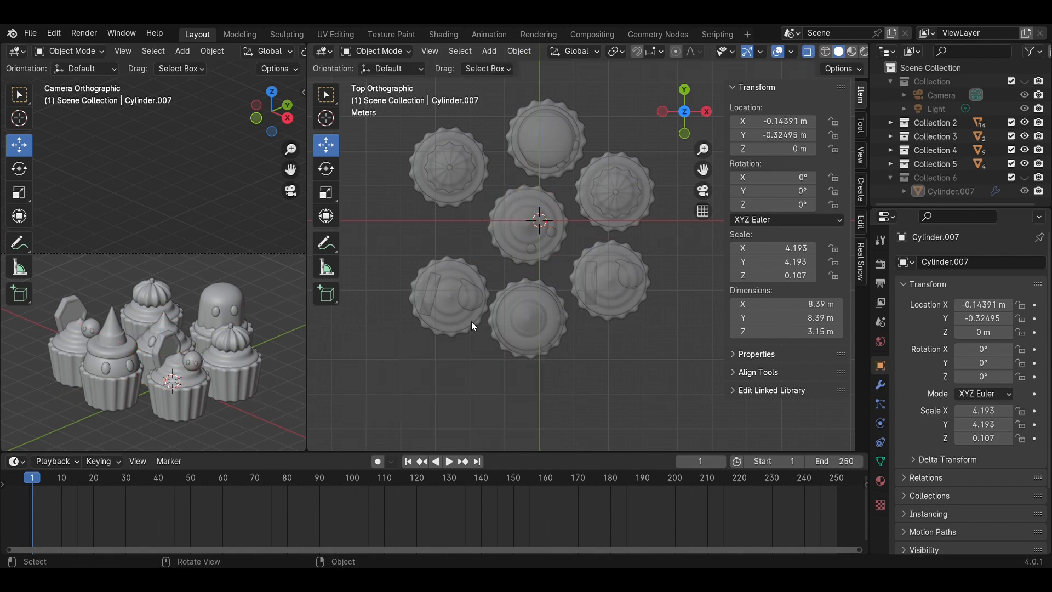
# Move the duplicated coffin cupcake about 0.93 m along Y, undoing the first placement attempt.
pyautogui.moveTo(392, 345); pyautogui.dragTo(460, 286)
pyautogui.moveTo(449, 242); pyautogui.dragTo(449, 214)
pyautogui.moveTo(499, 268); pyautogui.dragTo(509, 268)
pyautogui.hotkey('ctrl', 'z')
pyautogui.click(607, 363)
pyautogui.scroll(5, 507, 301)
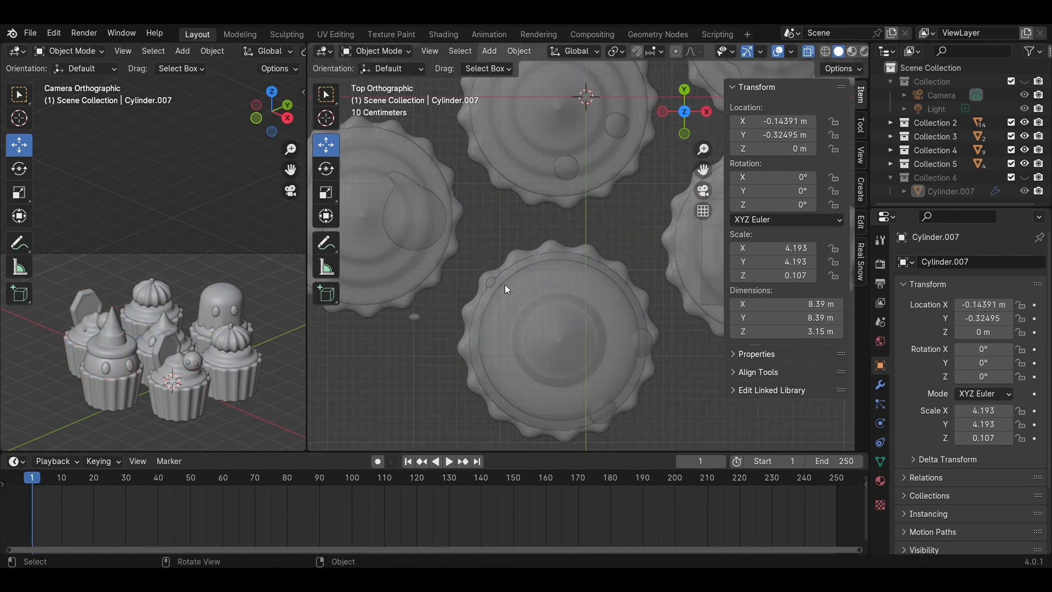
pyautogui.hotkey('ctrl', 'z')
pyautogui.hotkey('ctrl', 'z')
pyautogui.scroll(-3, 363, 247)
pyautogui.moveTo(461, 221); pyautogui.dragTo(463, 173)
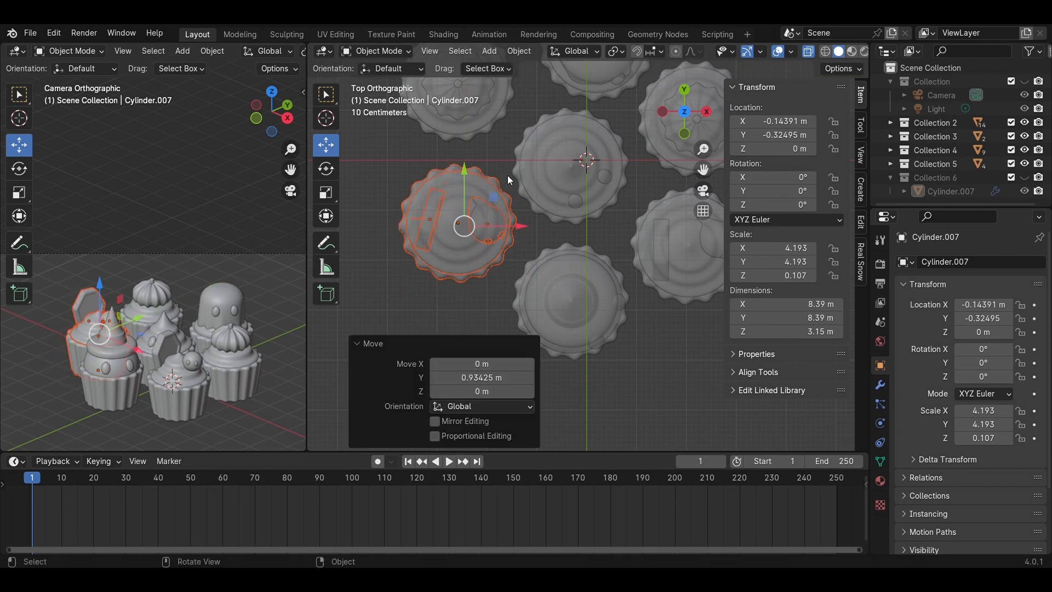
# Rotate the duplicated coffin cupcake 43.3° and fine-tune its placement on the stand, ending with a 0.2 m shift along X.
pyautogui.click(1024, 178)
pyautogui.moveTo(512, 228); pyautogui.dragTo(518, 232)
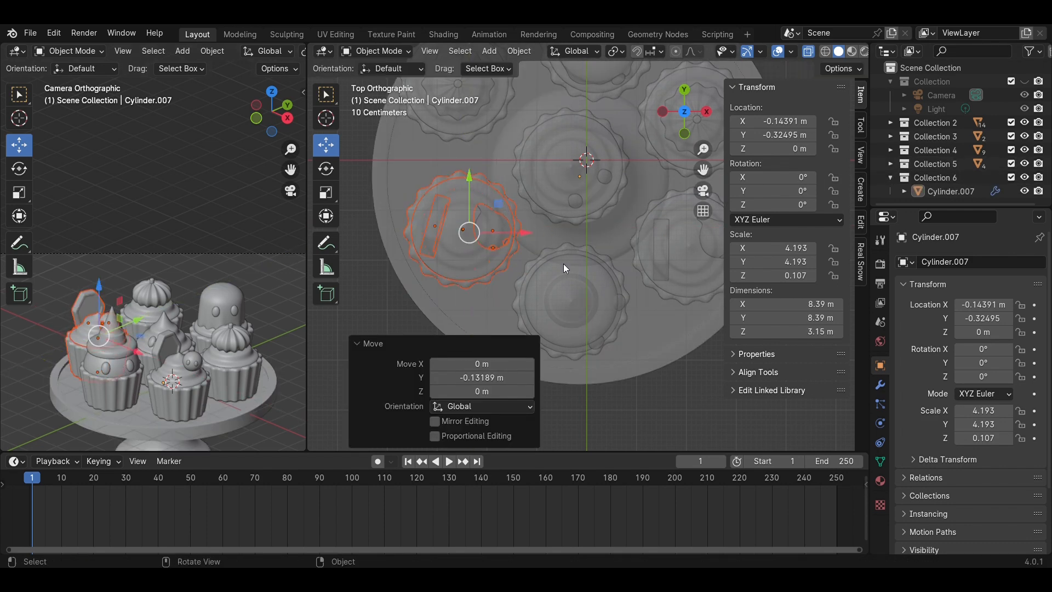
pyautogui.press('r')
pyautogui.click(495, 282)
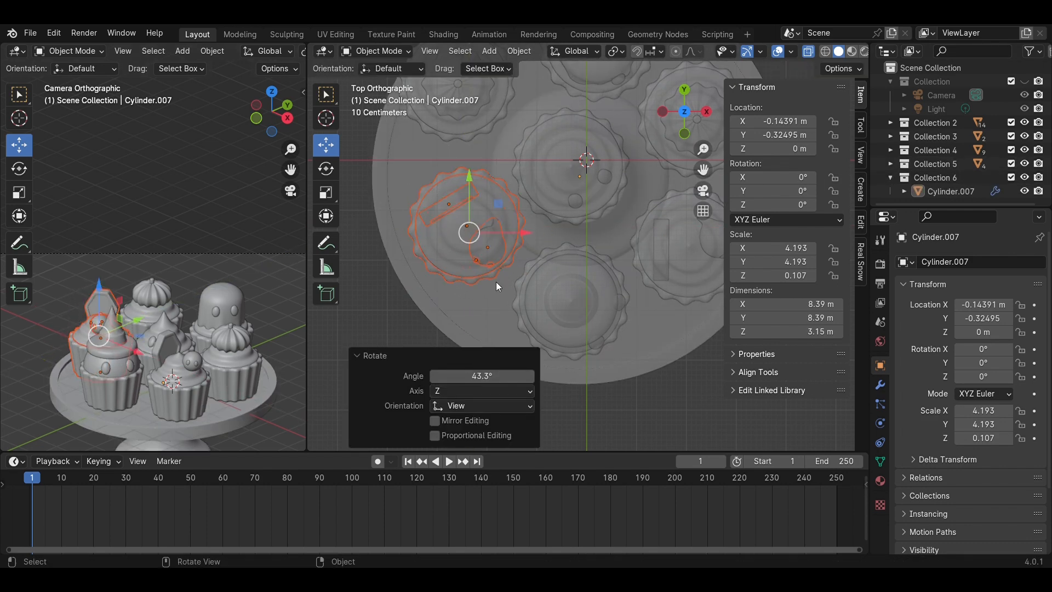
pyautogui.moveTo(520, 232); pyautogui.dragTo(512, 231)
pyautogui.moveTo(464, 179); pyautogui.dragTo(465, 192)
pyautogui.moveTo(525, 248); pyautogui.dragTo(536, 249)
# Shift the duplicated pumpkin cupcake inward from the stand's edge, with a final nudge of about 0.03 m along Y.
pyautogui.keyDown('shift'); pyautogui.moveTo(511, 178); pyautogui.dragTo(552, 252, button='middle'); pyautogui.keyUp('shift')
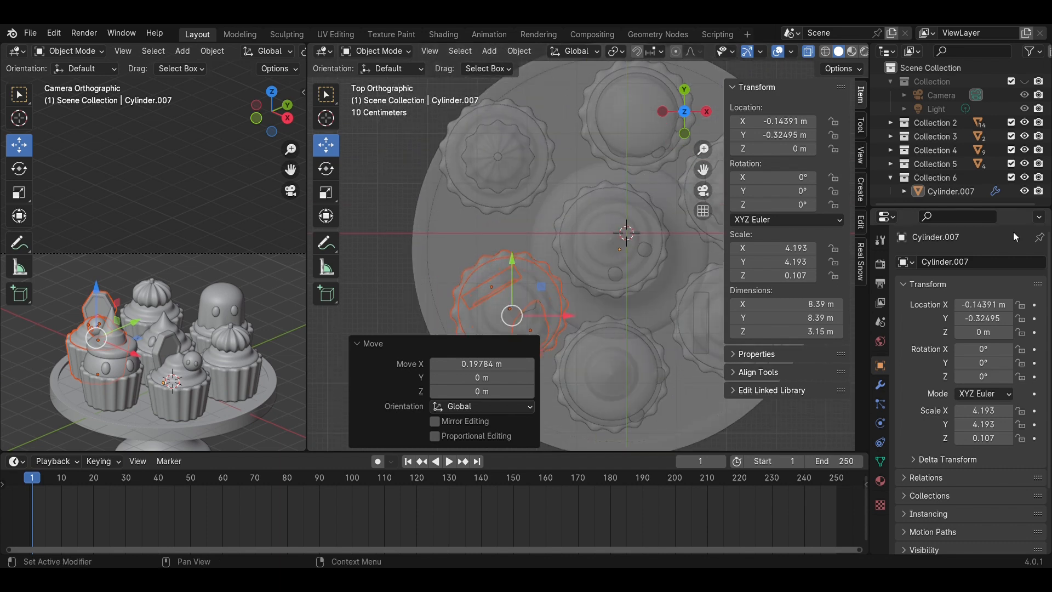
pyautogui.click(1024, 178)
pyautogui.moveTo(440, 131); pyautogui.dragTo(500, 181)
pyautogui.click(1024, 178)
pyautogui.moveTo(547, 150); pyautogui.dragTo(529, 136)
# Center the swirl-topped cupcake among the others, shifting it along X and about -0.13 m along Y.
pyautogui.click(1025, 178)
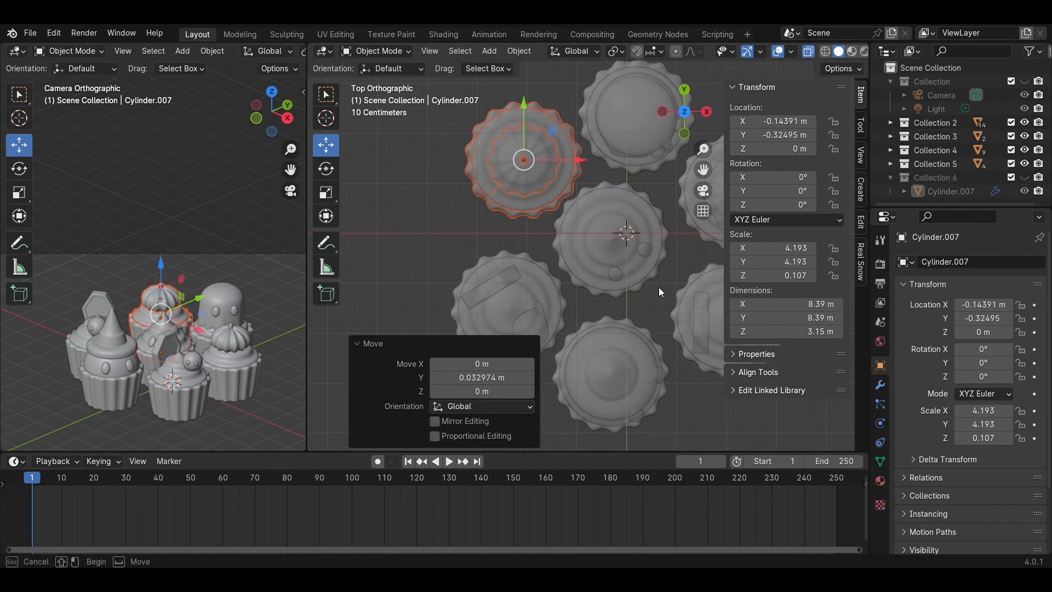
pyautogui.moveTo(660, 288); pyautogui.dragTo(607, 235)
pyautogui.moveTo(664, 251); pyautogui.dragTo(679, 250)
pyautogui.moveTo(627, 195); pyautogui.dragTo(627, 203)
pyautogui.click(1025, 177)
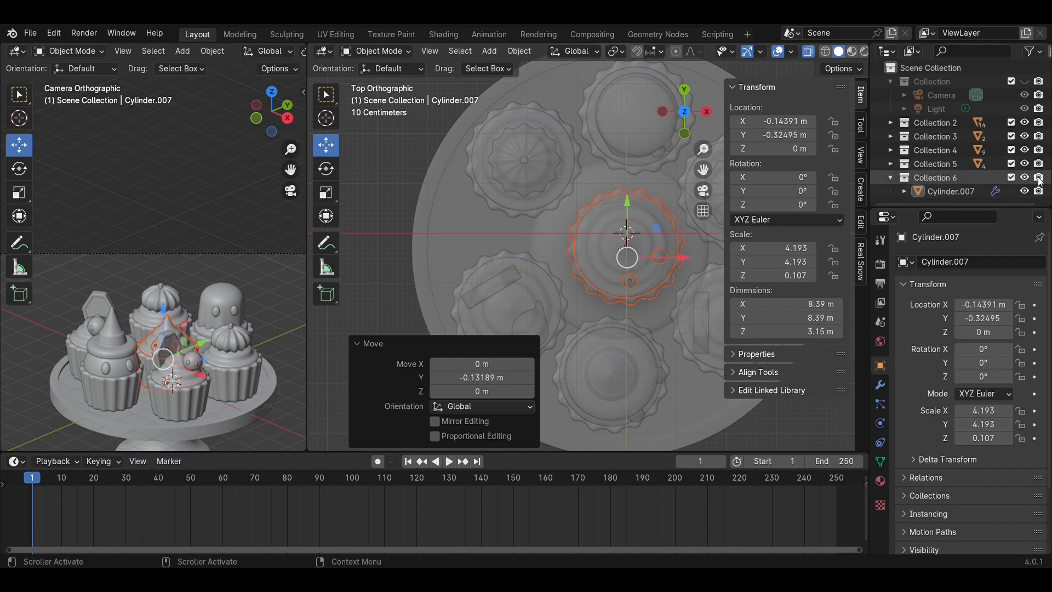
# Move the pumpkin cupcake at the back of the stand about -0.14 m along Y and save the file.
pyautogui.click(1025, 178)
pyautogui.moveTo(536, 224); pyautogui.dragTo(500, 128)
pyautogui.moveTo(526, 116); pyautogui.dragTo(531, 123)
pyautogui.click(1025, 178)
pyautogui.scroll(1, 258, 304)
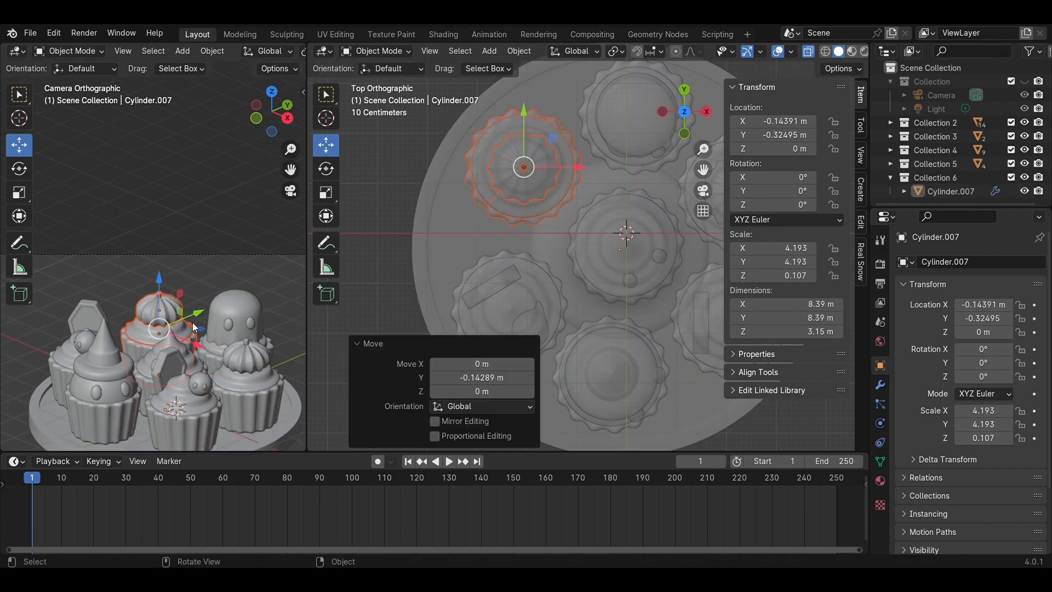
pyautogui.hotkey('ctrl', 's')
# Frame the whole cake stand in both viewports and preview the camera view in Rendered shading.
pyautogui.click(257, 303)
pyautogui.scroll(-5, 257, 304)
pyautogui.scroll(-3, 660, 393)
pyautogui.moveTo(661, 395); pyautogui.dragTo(608, 315, button='middle')
pyautogui.scroll(3, 168, 308)
pyautogui.keyDown('shift'); pyautogui.moveTo(168, 308); pyautogui.dragTo(196, 278, button='middle'); pyautogui.keyUp('shift')
pyautogui.press('z')
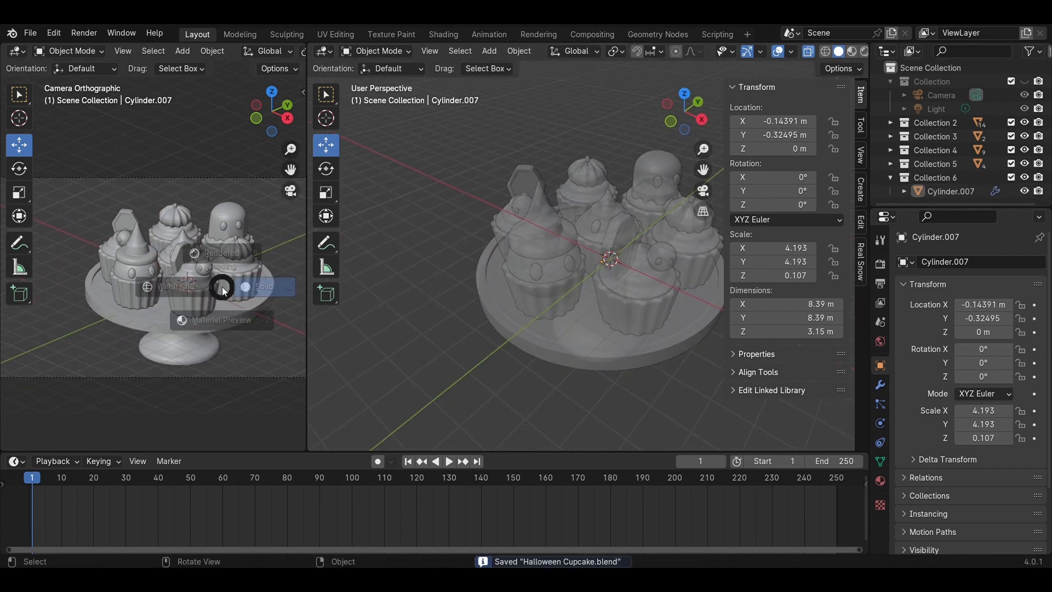
pyautogui.click(222, 231)
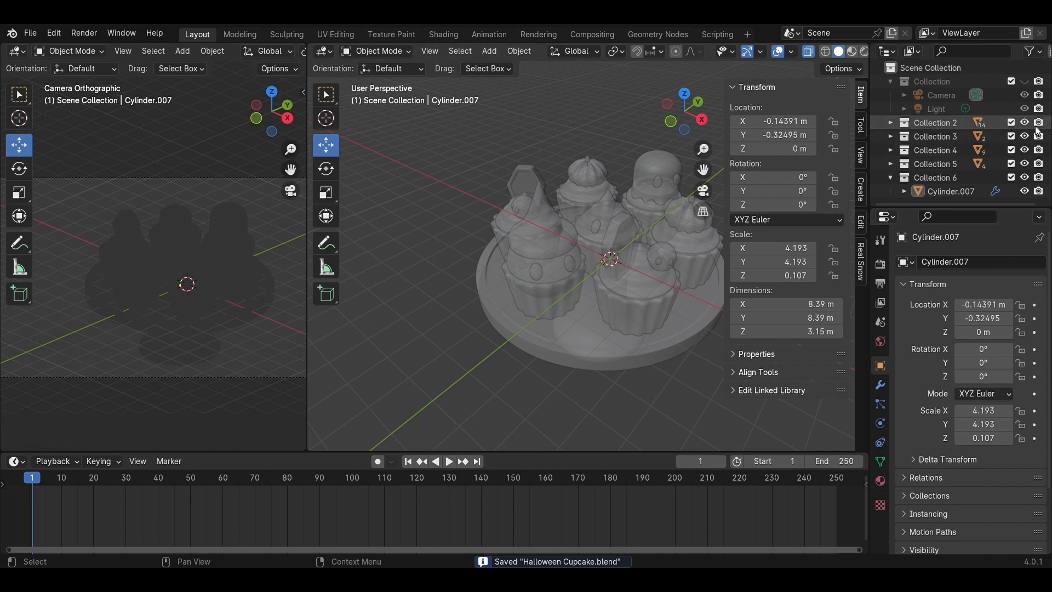
# Unhide the collection holding the camera and light, and set the camera view to Material Preview shading.
pyautogui.click(1026, 83)
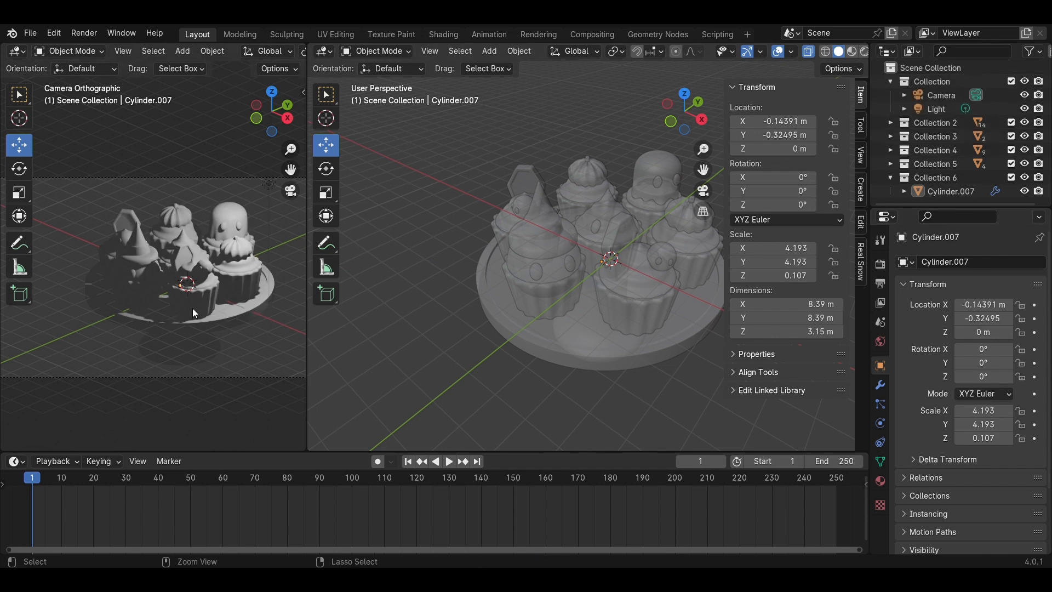
pyautogui.press('z')
pyautogui.click(218, 376)
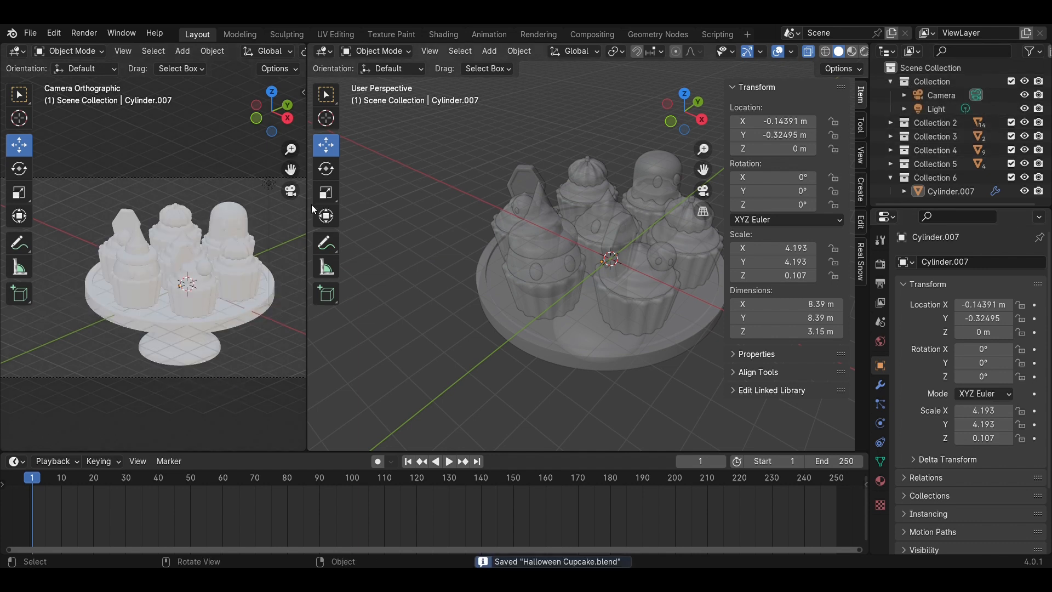
pyautogui.scroll(-1, 215, 300)
pyautogui.scroll(-1, 195, 325)
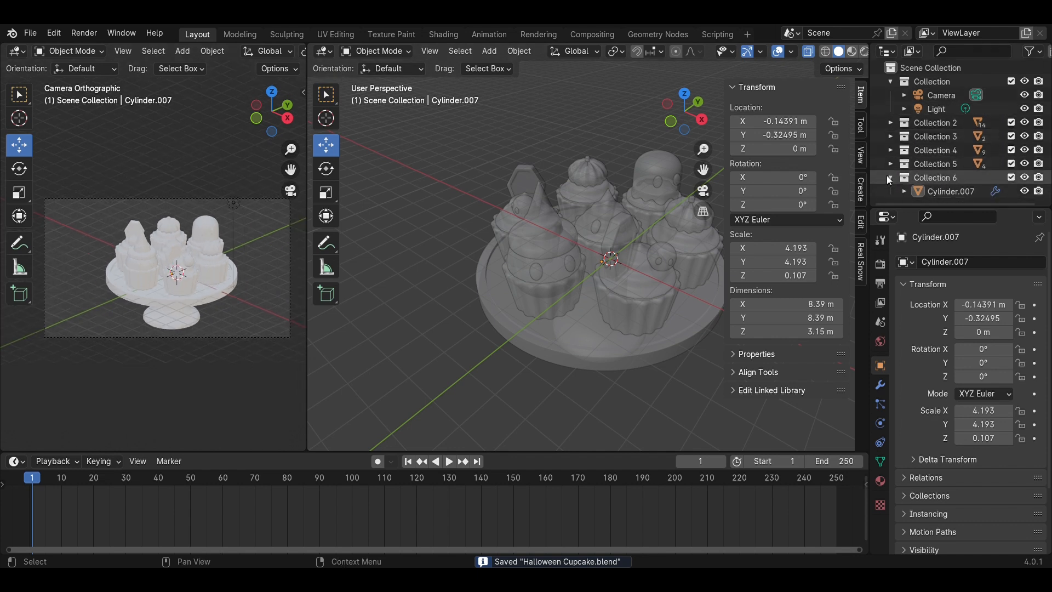
# Add a plane to the collection with the camera and light and scale it up to about 44.6 as a floor.
pyautogui.click(873, 81)
pyautogui.scroll(-3, 467, 303)
pyautogui.hotkey('shift', 'a')
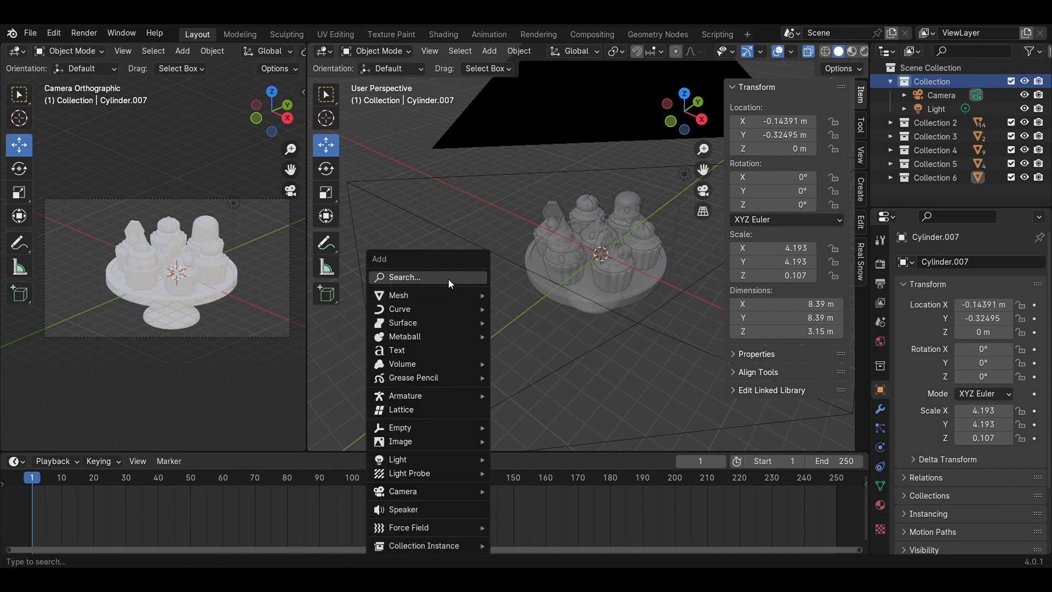
pyautogui.moveTo(439, 295)
pyautogui.click(528, 294)
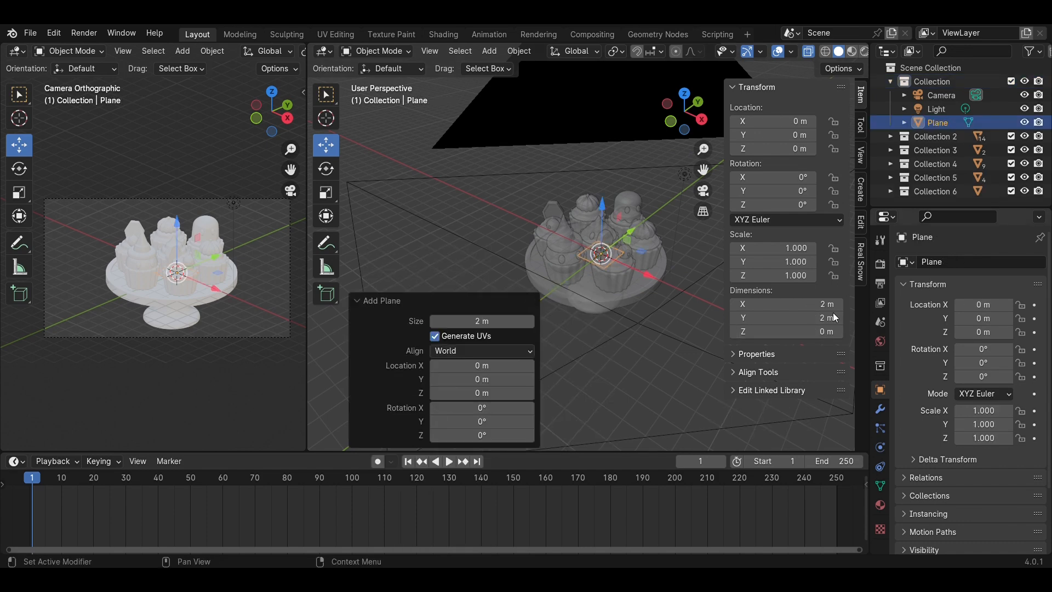
pyautogui.press('s')
pyautogui.click(1050, 467)
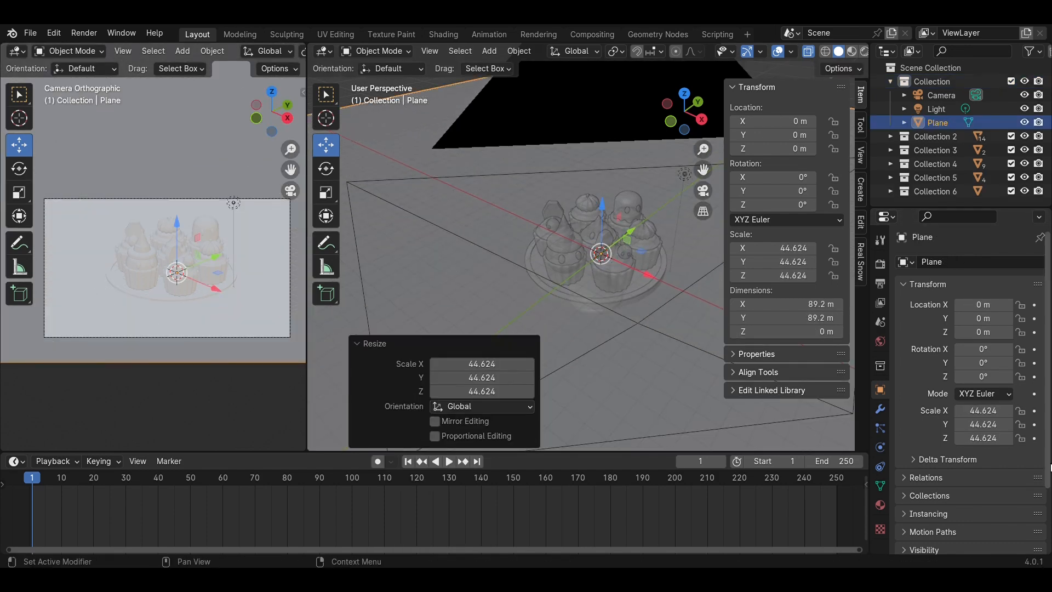
# Add a Solidify modifier to the floor plane.
pyautogui.click(881, 410)
pyautogui.click(984, 265)
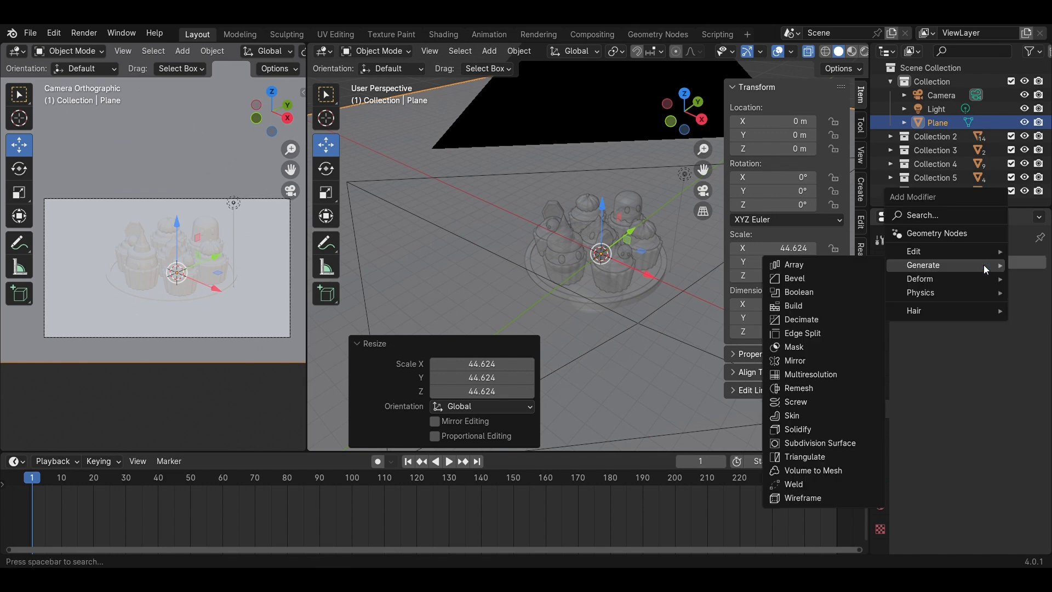
pyautogui.press('Escape')
pyautogui.click(929, 264)
pyautogui.moveTo(928, 264)
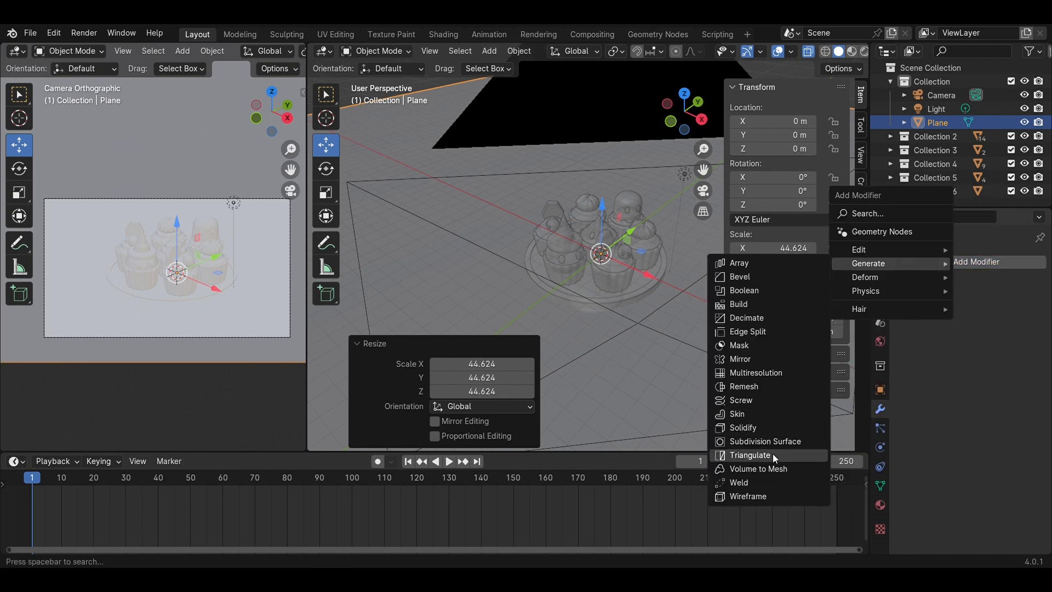
pyautogui.click(761, 427)
# Lower the floor plane about 3 m along Z to the base of the cake stand and save the file.
pyautogui.click(702, 119)
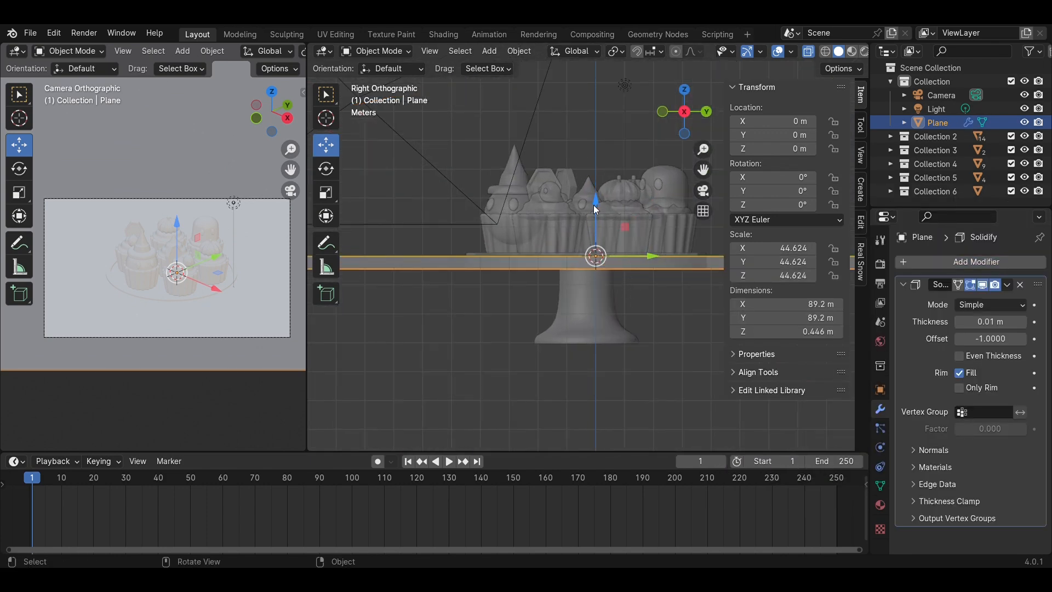
pyautogui.moveTo(596, 208); pyautogui.dragTo(636, 295)
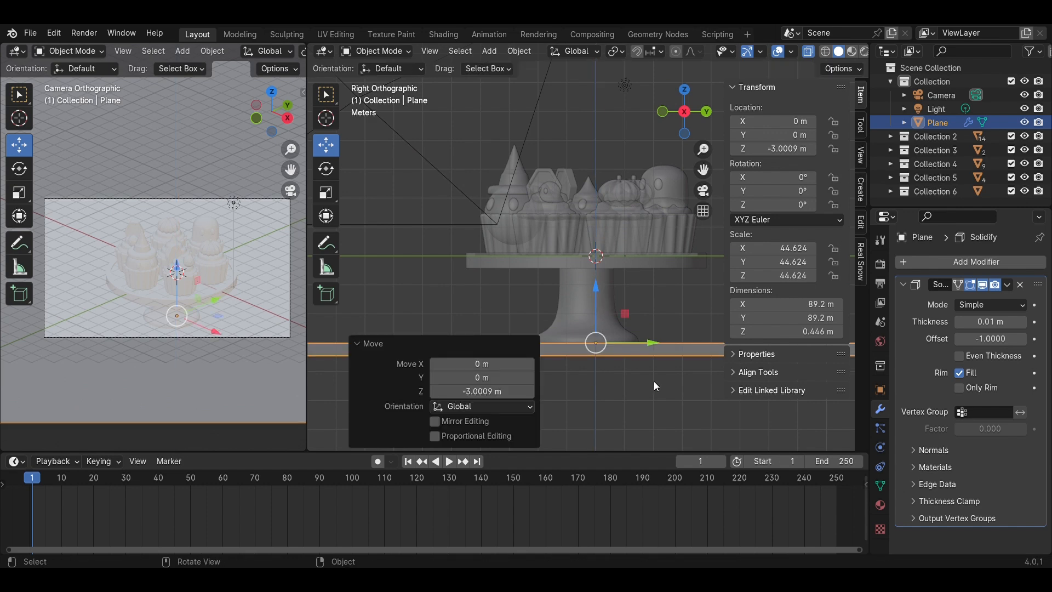
pyautogui.click(656, 387)
pyautogui.hotkey('ctrl', 's')
# Switch the camera view to Rendered shading and show the scene's render settings.
pyautogui.scroll(-1, 186, 297)
pyautogui.press('z')
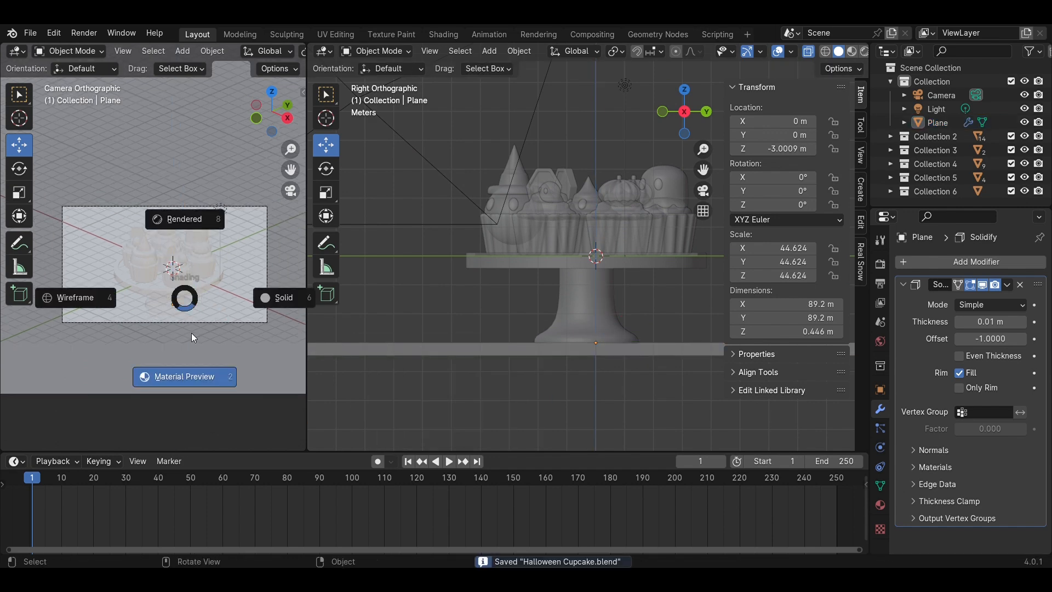
pyautogui.click(242, 234)
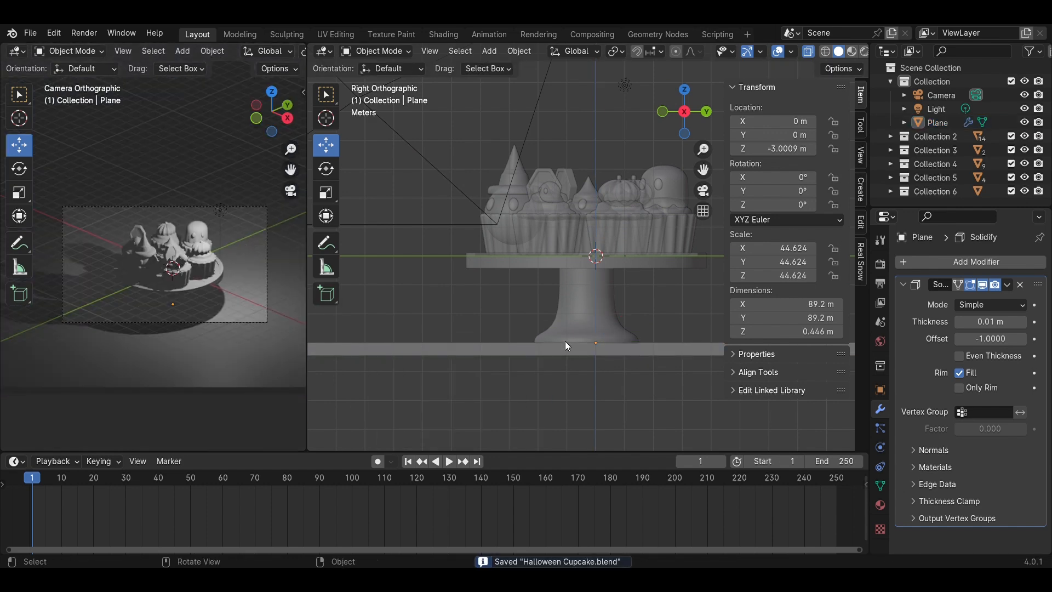
pyautogui.click(881, 265)
# Add an area light at the origin and scale it up to about 10.25.
pyautogui.press('KP_7')
pyautogui.hotkey('shift', 'a')
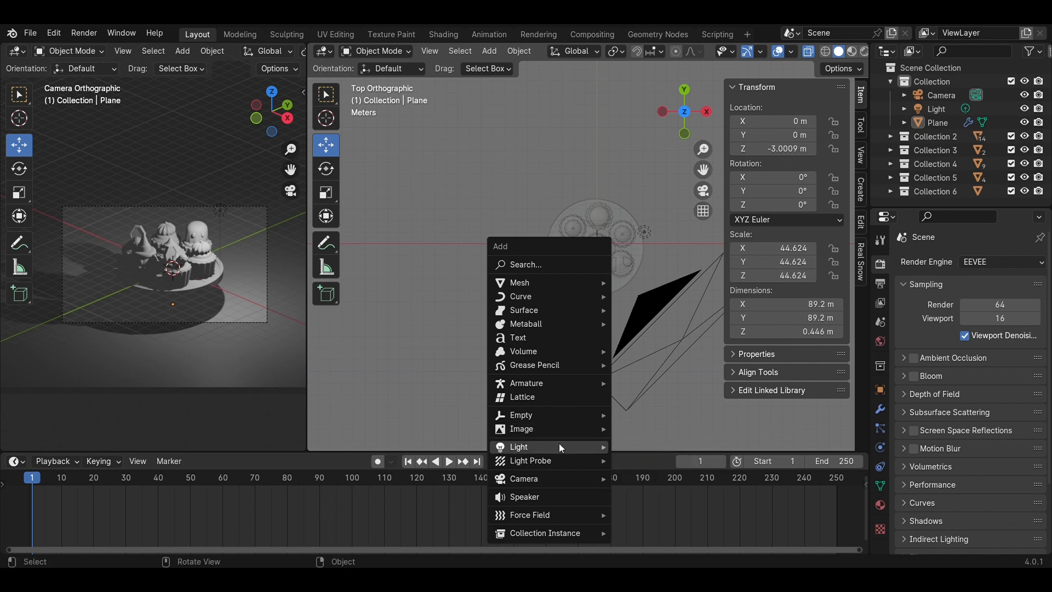
pyautogui.moveTo(560, 447)
pyautogui.click(648, 492)
pyautogui.press('s')
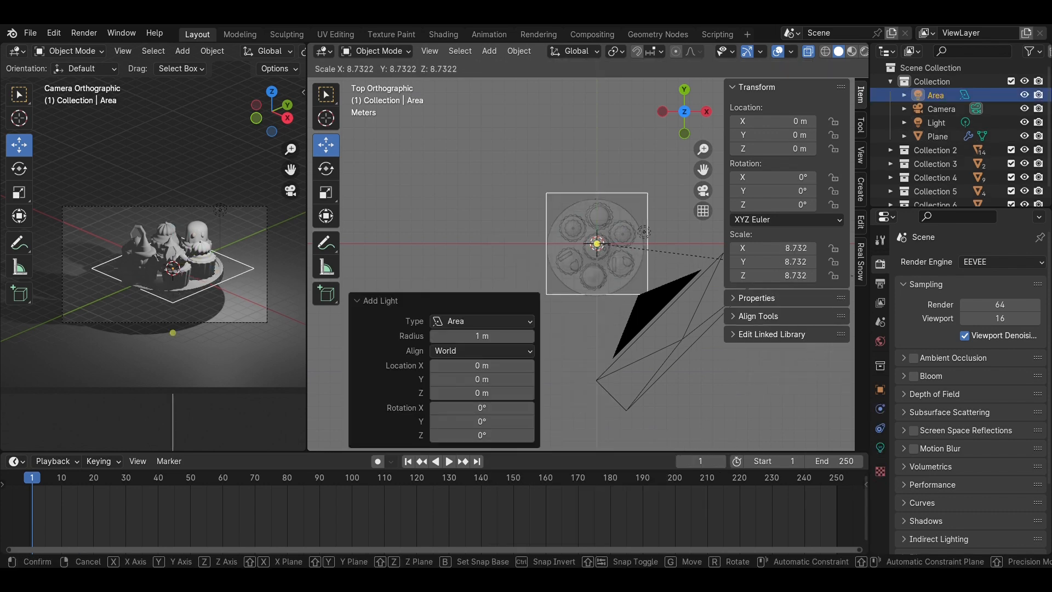
pyautogui.click(695, 101)
# Raise the area light about 8.88 m above the cupcakes and set its power to 250 W.
pyautogui.click(685, 134)
pyautogui.moveTo(598, 203); pyautogui.dragTo(610, 99)
pyautogui.click(880, 447)
pyautogui.click(1003, 355)
pyautogui.write('200')
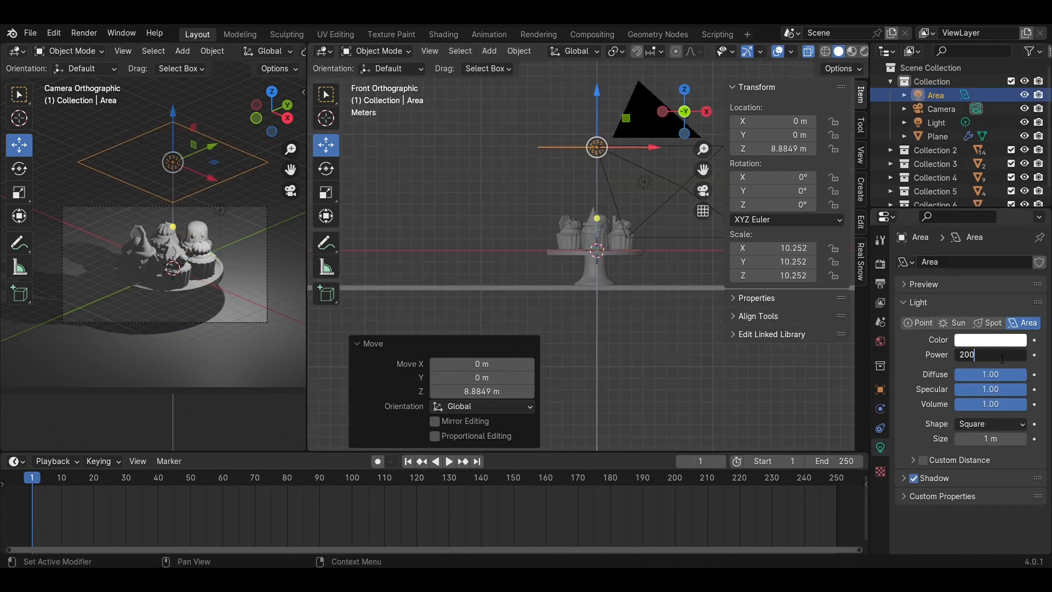
pyautogui.write('50')
pyautogui.press('Return')
# Duplicate the overhead area light to about Y 12.76 m, rotate it to about -60.4° about X and lower it about 4.96 m.
pyautogui.press('KP_3')
pyautogui.hotkey('shift', 'd')
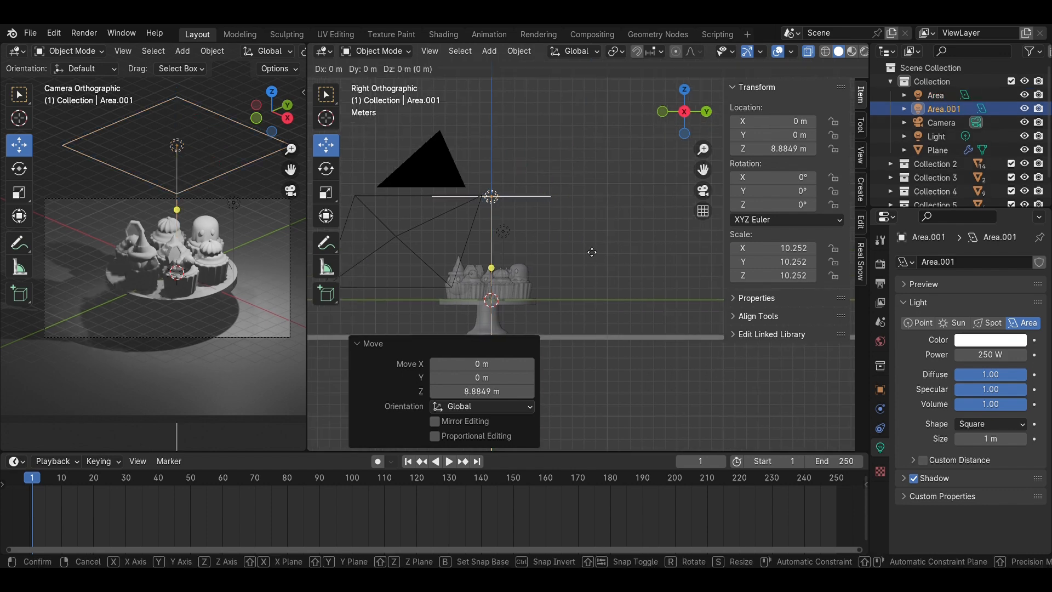
pyautogui.press('y')
pyautogui.click(738, 299)
pyautogui.press('r')
pyautogui.click(555, 341)
pyautogui.moveTo(639, 142); pyautogui.dragTo(640, 199)
# Enlarge the rear area light to about 15.5, shift it about 1.09 m along Y, tilt it to -71.6° and set 300 W.
pyautogui.press('s')
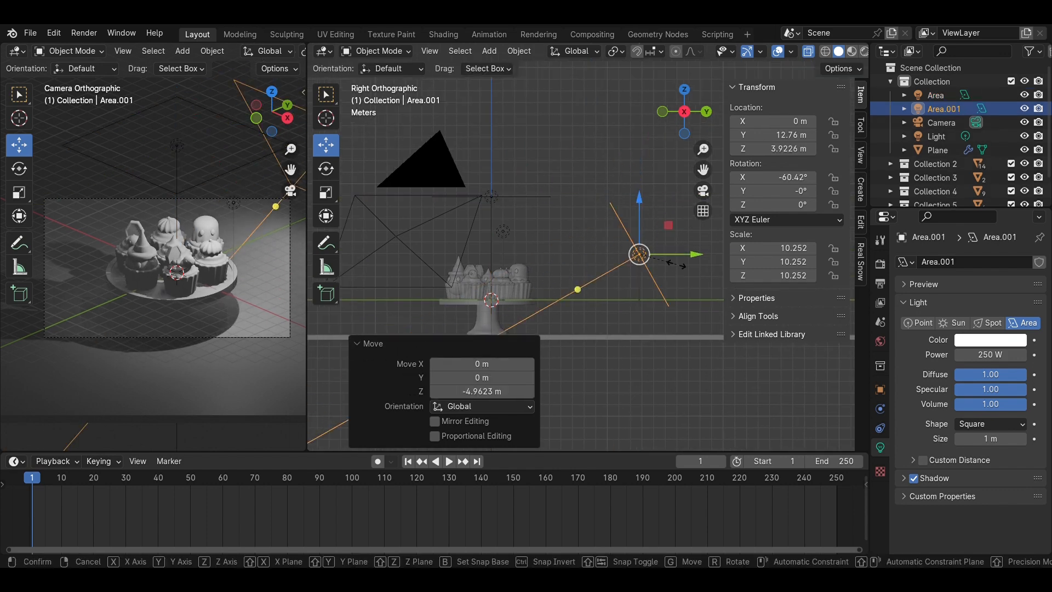
pyautogui.click(789, 299)
pyautogui.moveTo(692, 254); pyautogui.dragTo(716, 254)
pyautogui.press('r')
pyautogui.click(692, 344)
pyautogui.scroll(-1, 235, 263)
pyautogui.scroll(-2, 620, 268)
# Duplicate the rear area light along Y to the opposite side of the stand and mirror it to face the cupcakes.
pyautogui.hotkey('shift', 'd')
pyautogui.press('y')
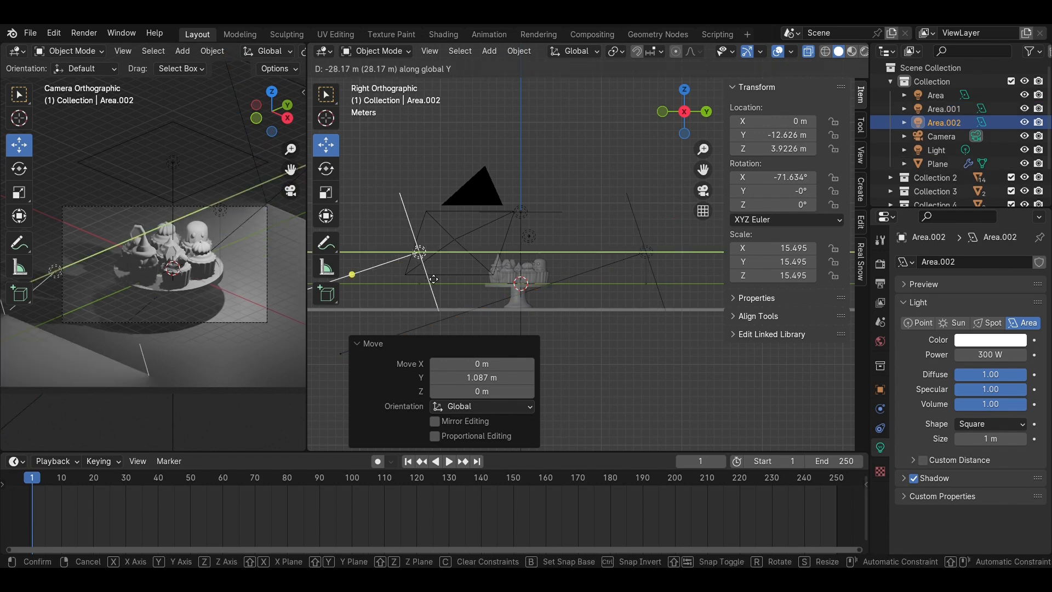
pyautogui.click(390, 275)
pyautogui.rightClick(389, 277)
pyautogui.moveTo(379, 391)
pyautogui.click(460, 421)
# Duplicate the front area light to the stand's -X side, rotate it 90° and align it at about X -16.27 m, Y 0.21 m.
pyautogui.hotkey('shift', 'd')
pyautogui.press('x')
pyautogui.click(450, 245)
pyautogui.click(684, 89)
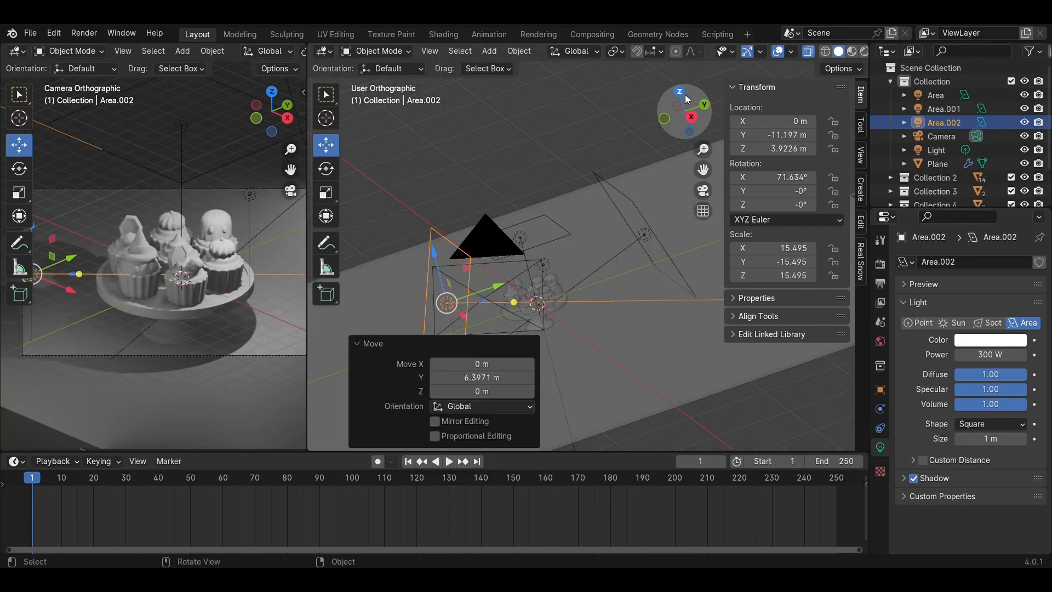
pyautogui.moveTo(513, 283); pyautogui.dragTo(514, 227)
pyautogui.write('r90')
pyautogui.press('Return')
pyautogui.scroll(-2, 235, 263)
pyautogui.moveTo(569, 281); pyautogui.dragTo(571, 281)
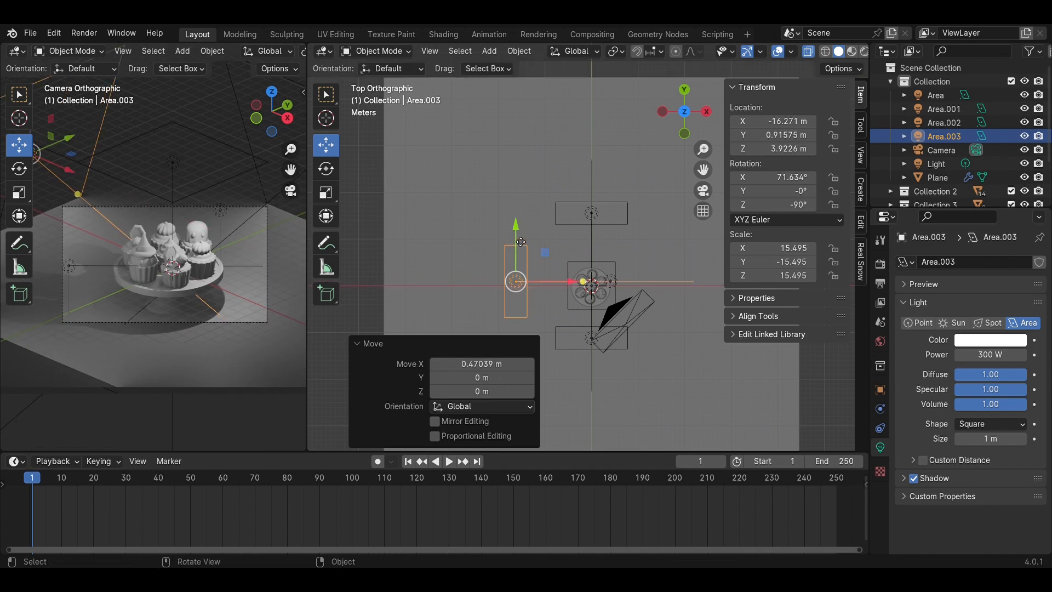
pyautogui.moveTo(520, 242); pyautogui.dragTo(520, 245)
# Duplicate the side area light along X, mirror it toward the cupcakes and place it at about X 11.13 m.
pyautogui.hotkey('shift', 'd')
pyautogui.press('x')
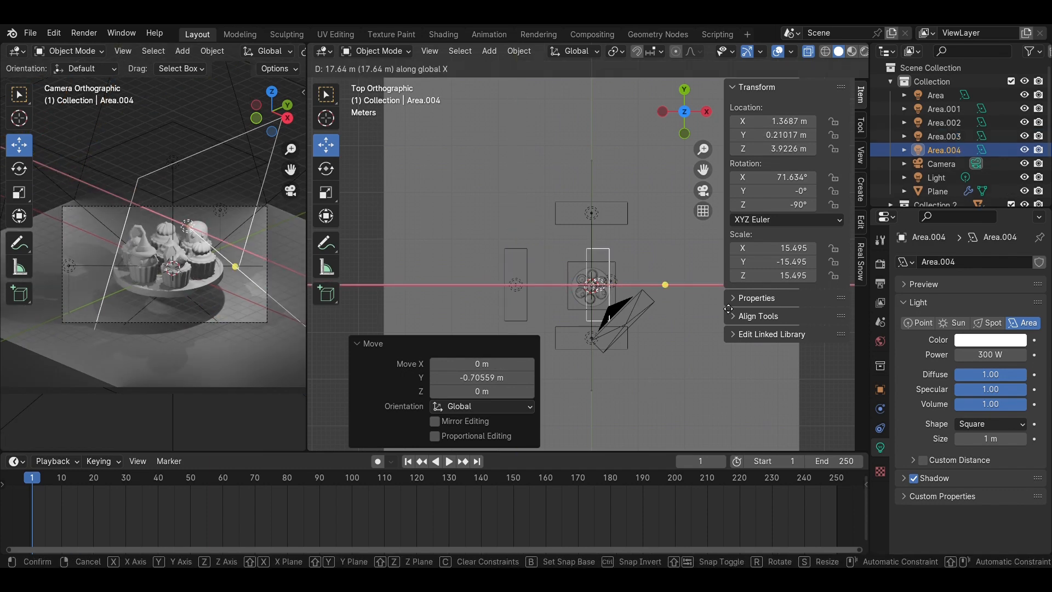
pyautogui.click(682, 281)
pyautogui.rightClick(684, 280)
pyautogui.moveTo(693, 280)
pyautogui.click(761, 297)
pyautogui.moveTo(710, 289); pyautogui.dragTo(677, 290)
# Set the power of the area light on the +X side to 350 W.
pyautogui.scroll(5, 192, 291)
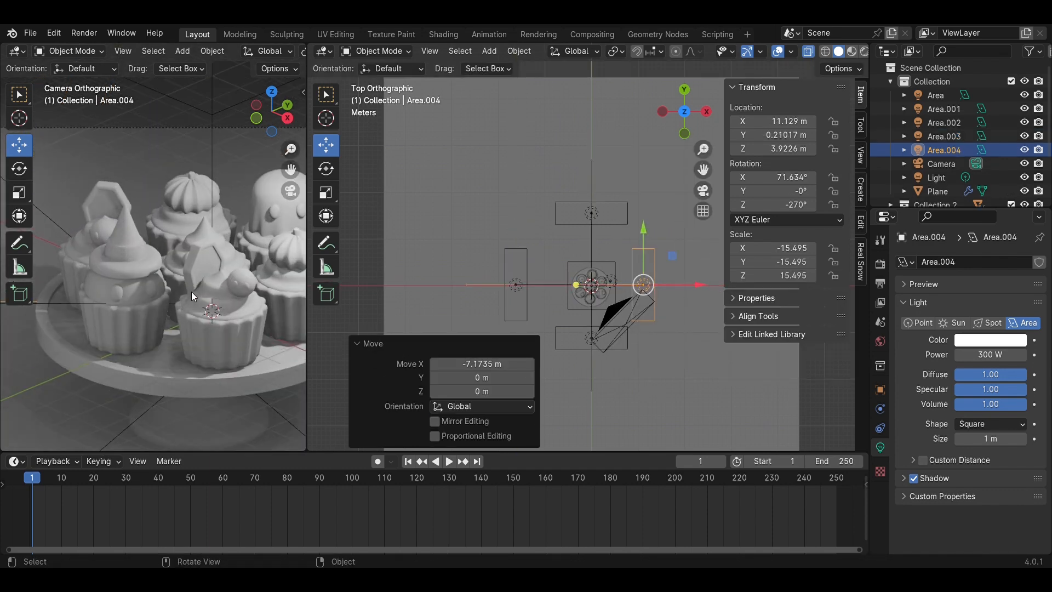
pyautogui.scroll(-2, 192, 291)
pyautogui.click(991, 354)
pyautogui.write('350')
pyautogui.press('Return')
# Duplicate the area light on the -X side along Y and rotate it diagonally toward the stand.
pyautogui.scroll(-2, 702, 290)
pyautogui.click(538, 272)
pyautogui.hotkey('shift', 'd')
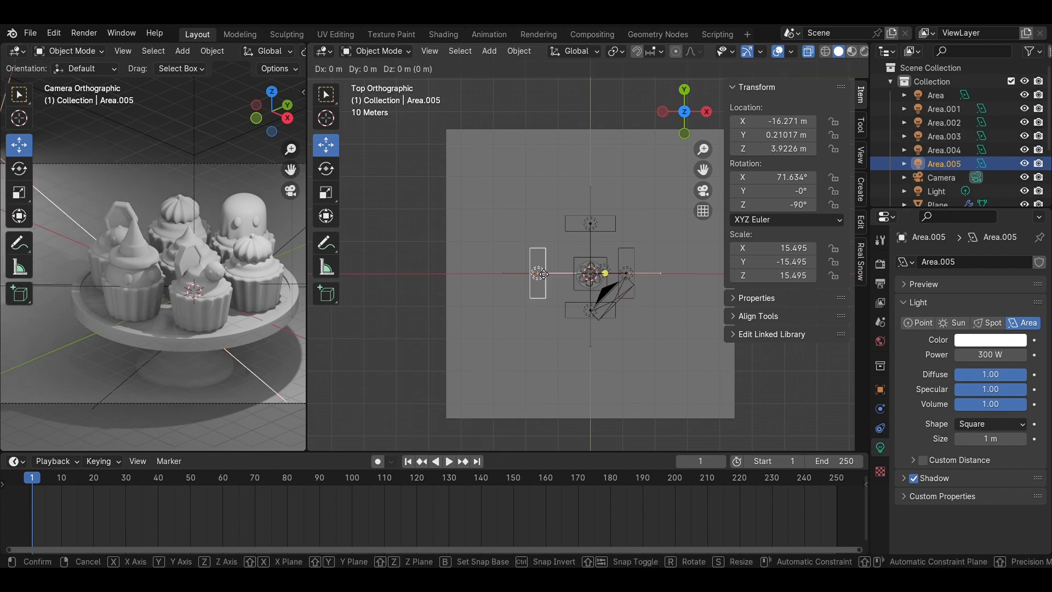
pyautogui.press('y')
pyautogui.click(539, 215)
pyautogui.press('r')
pyautogui.click(536, 307)
# Fine-tune the diagonal area light to about X -11.53 m, Y 10.37 m with a Z rotation of -134.91°, and save the file.
pyautogui.moveTo(538, 160); pyautogui.dragTo(538, 184)
pyautogui.moveTo(593, 241); pyautogui.dragTo(608, 241)
pyautogui.scroll(-2, 219, 290)
pyautogui.press('r')
pyautogui.click(643, 278)
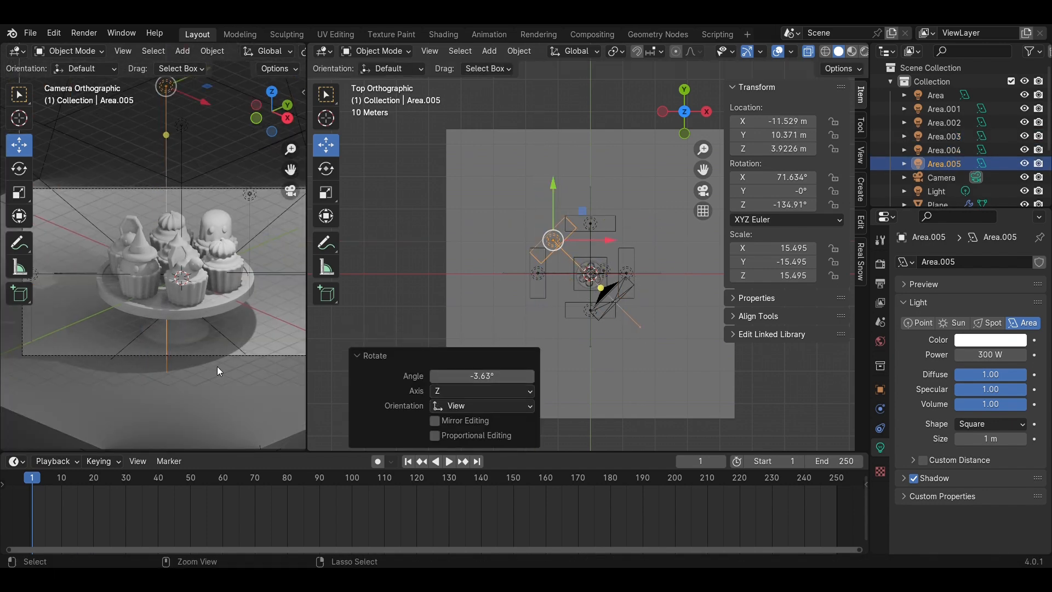
pyautogui.hotkey('ctrl', 's')
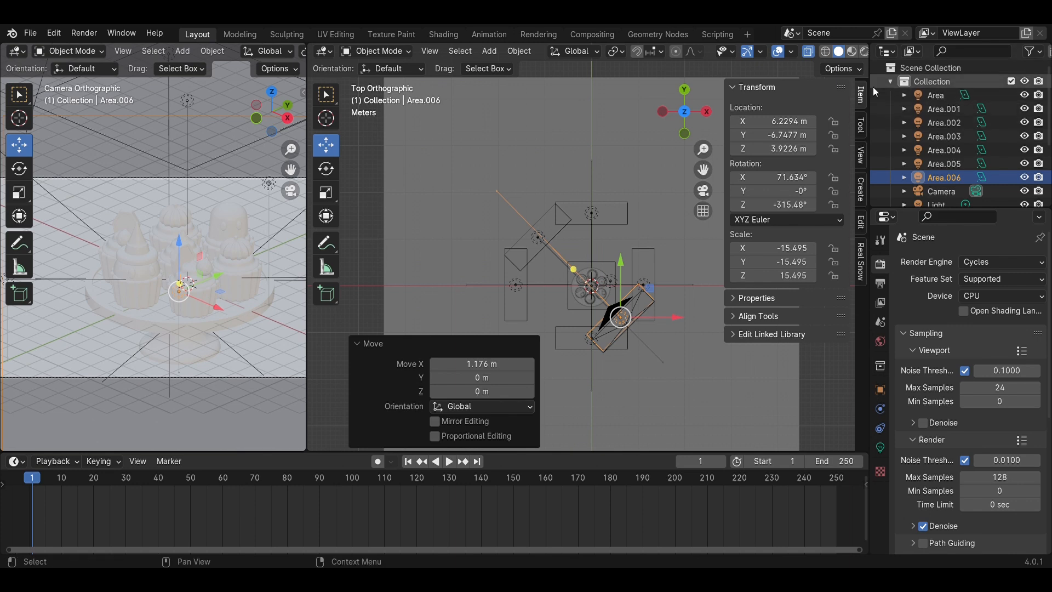
# Make the collection with the camera and lights active, change the larger viewport to the Shader Editor and save the file.
pyautogui.click(874, 86)
pyautogui.click(334, 52)
pyautogui.click(344, 190)
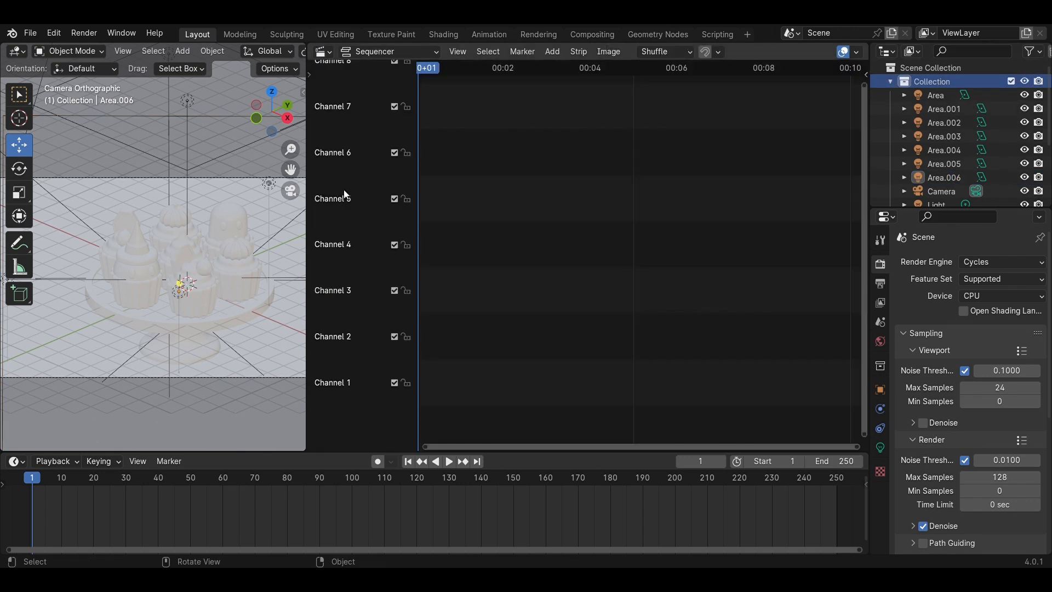
pyautogui.click(325, 53)
pyautogui.click(369, 179)
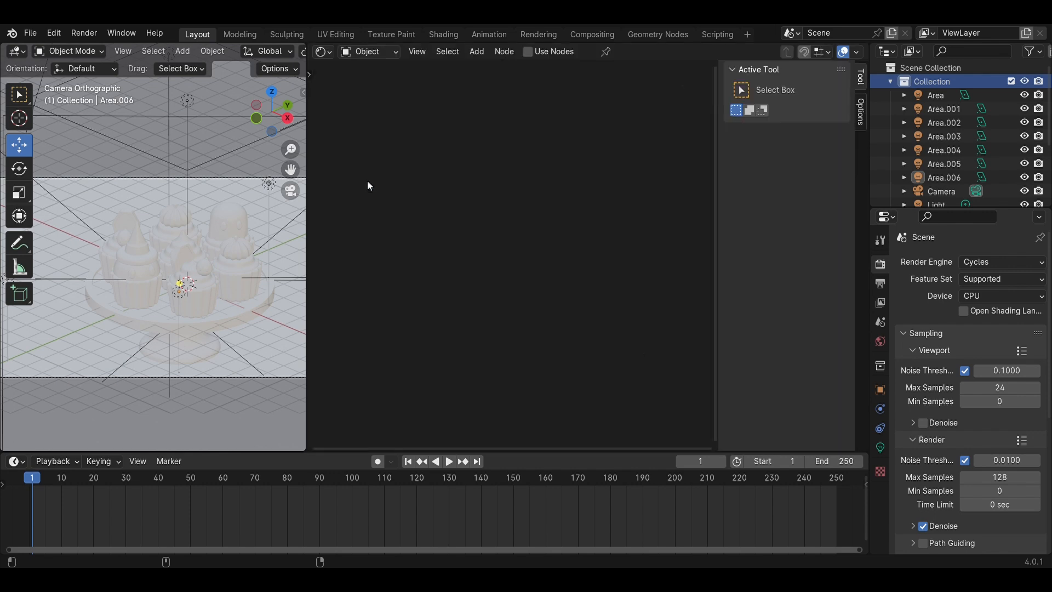
pyautogui.hotkey('ctrl', 's')
# Create a new material on the wrapper of the front witch-hat cupcake.
pyautogui.scroll(2, 231, 317)
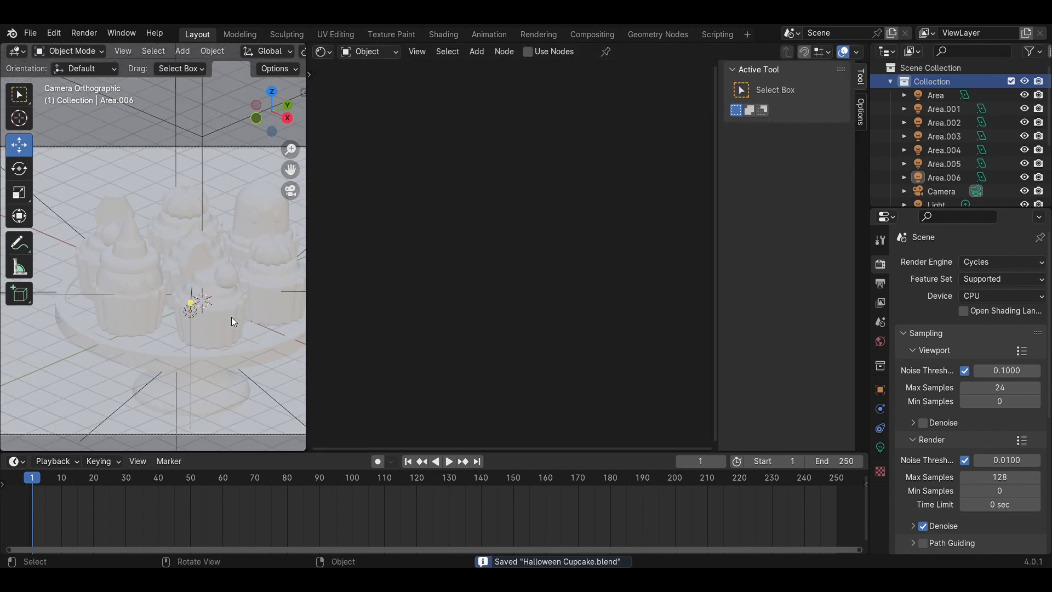
pyautogui.click(153, 326)
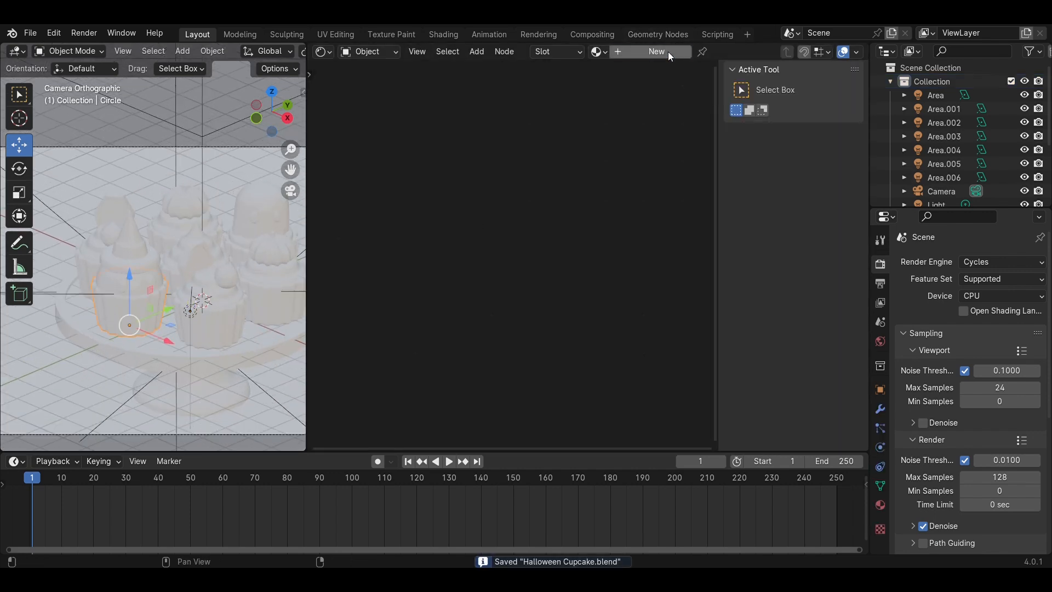
pyautogui.click(669, 51)
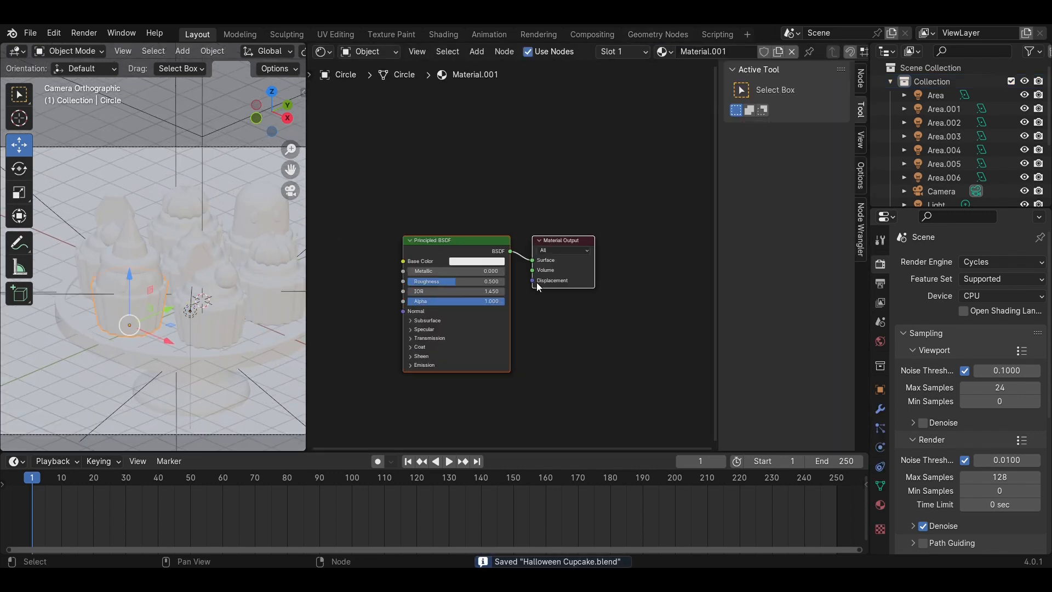
# Add a Wave Texture node to the wrapper material and link its Color output to the Principled BSDF's Base Color.
pyautogui.scroll(5, 465, 313)
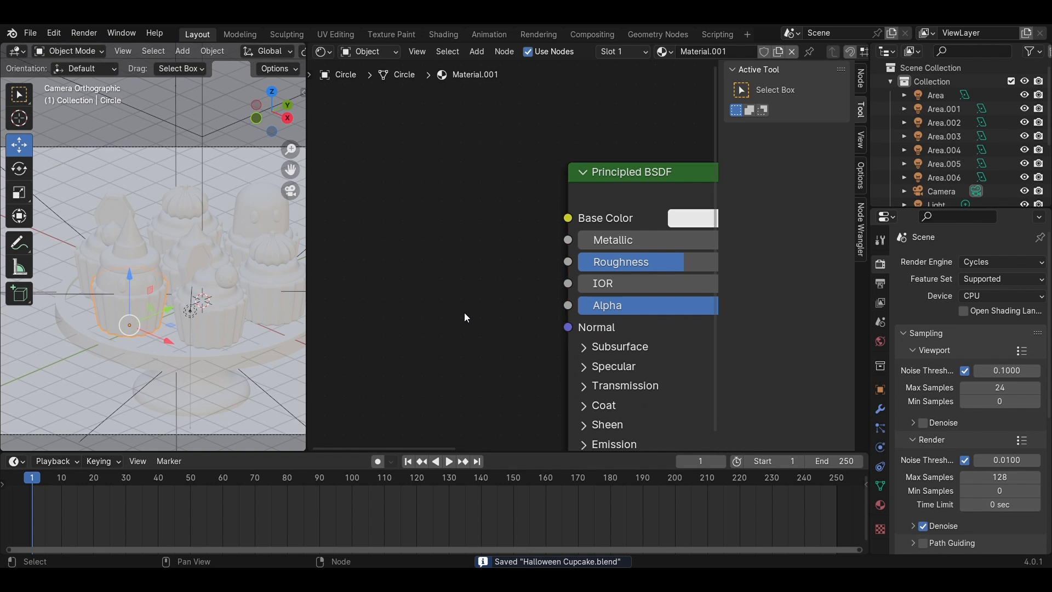
pyautogui.hotkey('shift', 'a')
pyautogui.click(465, 312)
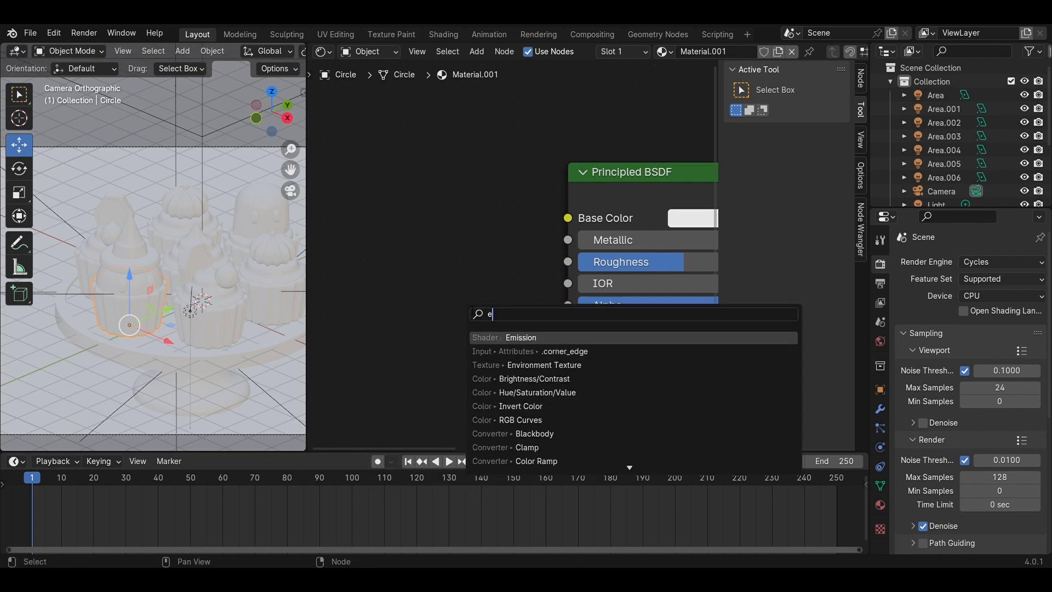
pyautogui.write('wave')
pyautogui.press('Down')
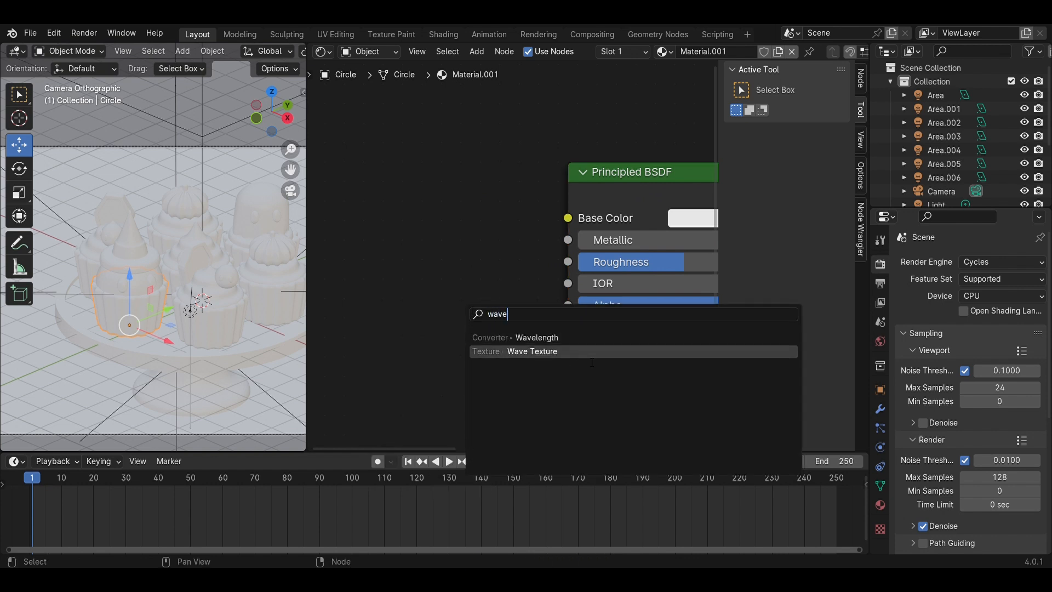
pyautogui.press('Return')
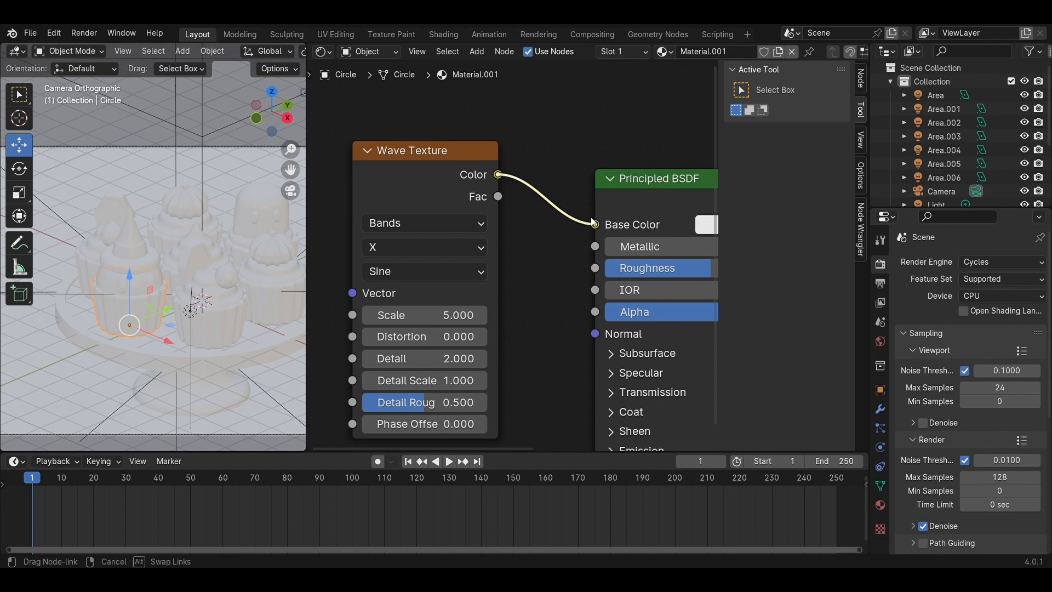
# Add Mapping and Texture Coordinate nodes to the Wave Texture and feed the Mapping vector from the Object coordinates.
pyautogui.click(415, 170)
pyautogui.hotkey('ctrl', 't')
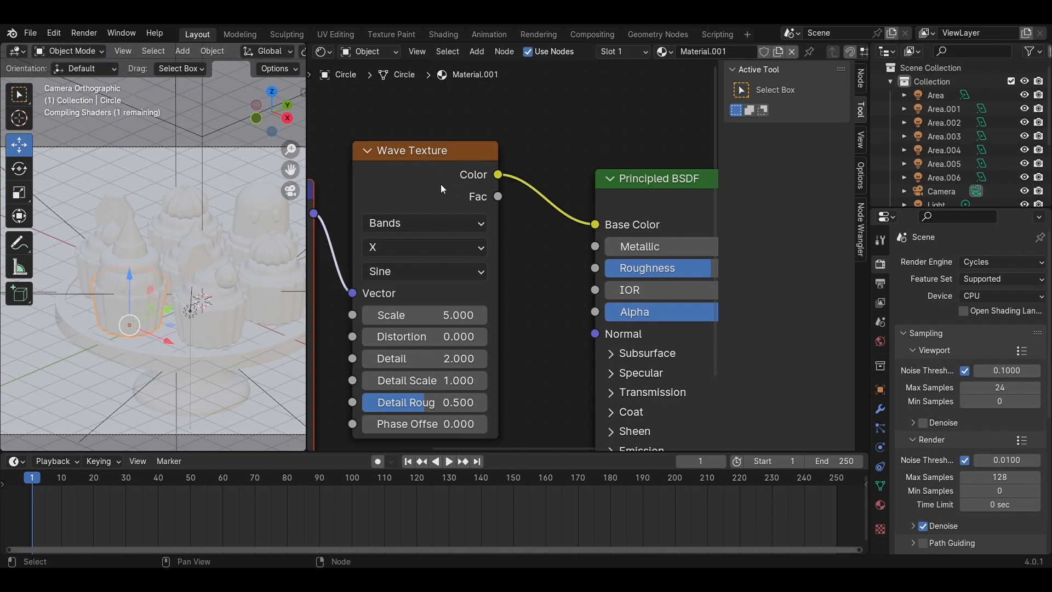
pyautogui.scroll(-7, 475, 237)
pyautogui.moveTo(383, 234); pyautogui.dragTo(431, 205, button='middle')
pyautogui.moveTo(370, 228)
pyautogui.mouseDown()
pyautogui.moveTo(341, 248)
pyautogui.moveTo(379, 229)
pyautogui.mouseUp()
# Insert a Color Ramp node between the Wave Texture and the Principled BSDF.
pyautogui.hotkey('shift', 'a')
pyautogui.write('col')
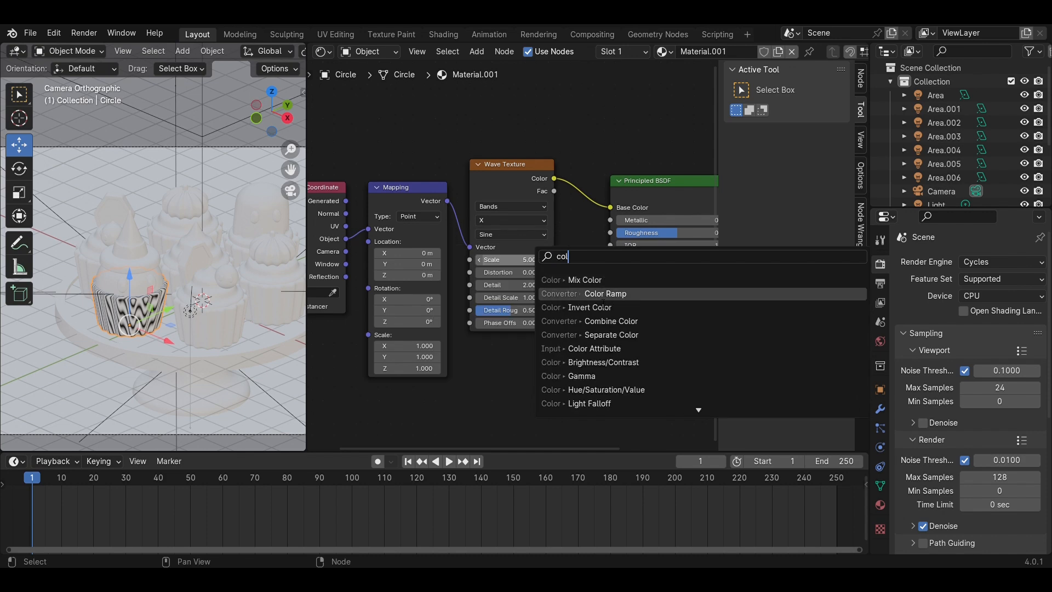
pyautogui.click(601, 294)
pyautogui.click(572, 167)
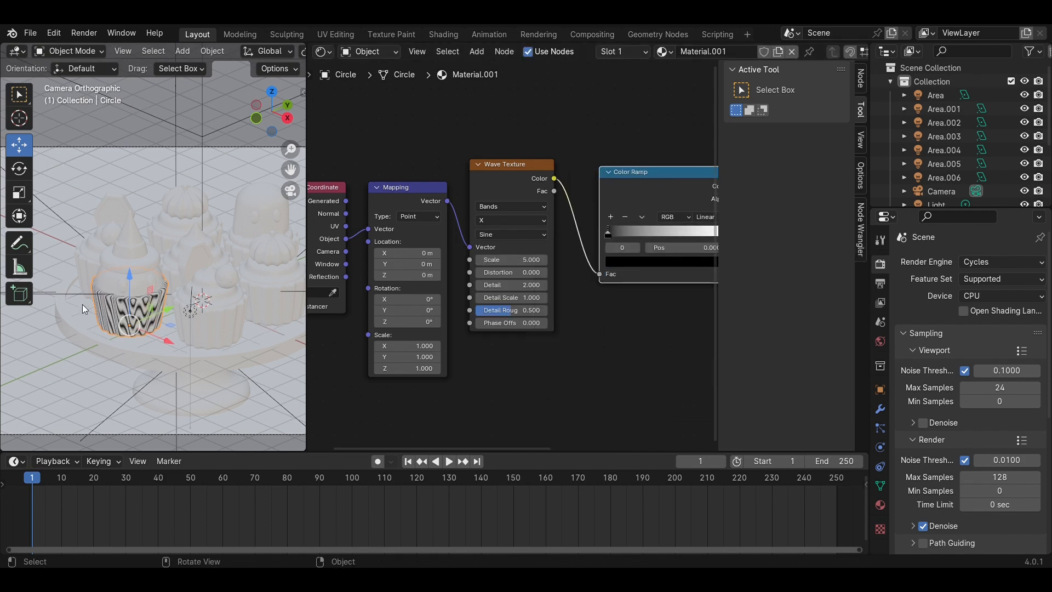
# Set the Wave Texture's scale to 2, distortion to 10, detail to 10 and detail roughness to 1.
pyautogui.scroll(3, 140, 313)
pyautogui.keyDown('shift'); pyautogui.moveTo(145, 314); pyautogui.dragTo(189, 247, button='middle'); pyautogui.keyUp('shift')
pyautogui.scroll(6, 525, 350)
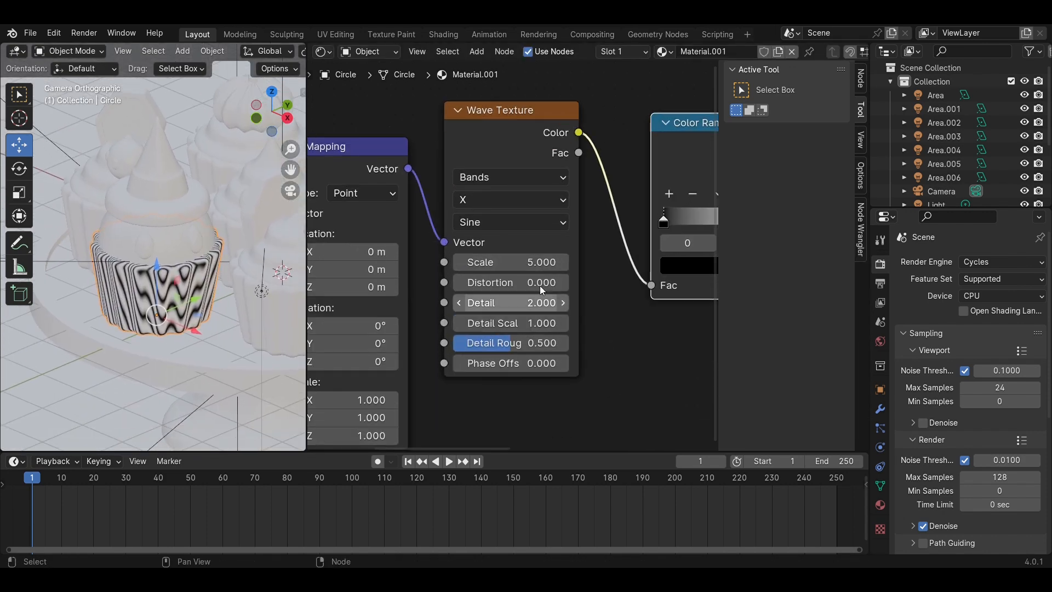
pyautogui.moveTo(535, 263); pyautogui.dragTo(553, 282)
pyautogui.write('2')
pyautogui.press('Return')
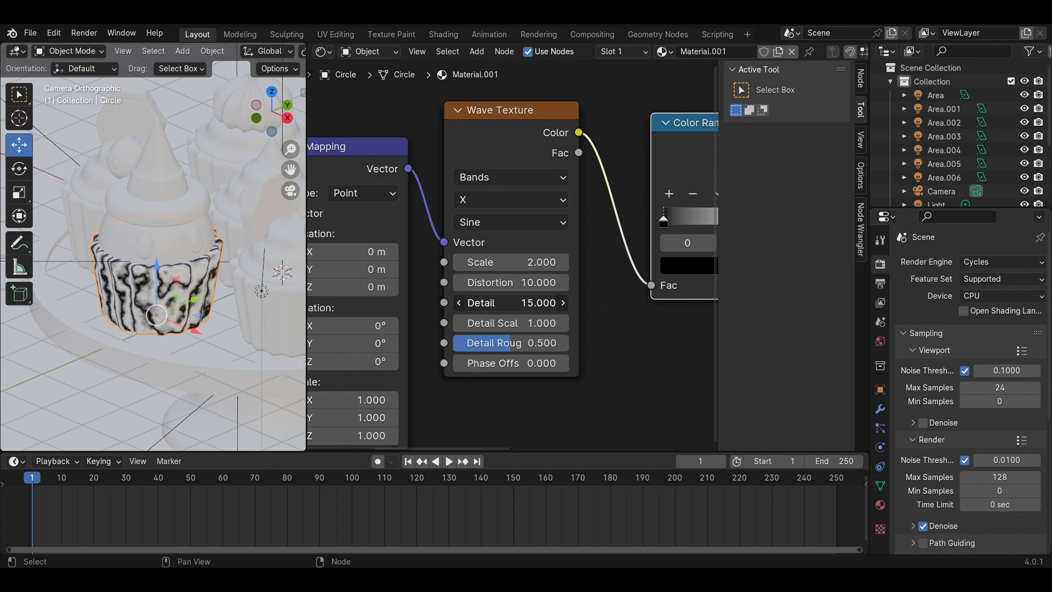
pyautogui.moveTo(519, 323); pyautogui.dragTo(554, 343)
pyautogui.press('Return')
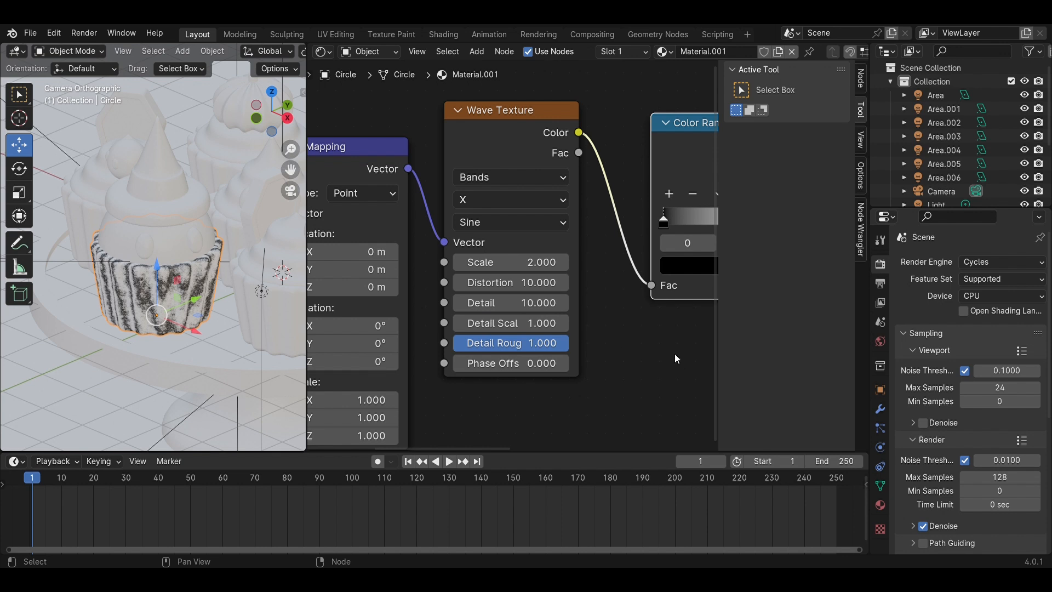
# Move the Color Ramp's black stop to about 0.636 and recolour it brownish orange, about hue 0.040, saturation 0.939, value 0.434.
pyautogui.moveTo(677, 359); pyautogui.dragTo(384, 368, button='middle')
pyautogui.moveTo(426, 236); pyautogui.dragTo(510, 237)
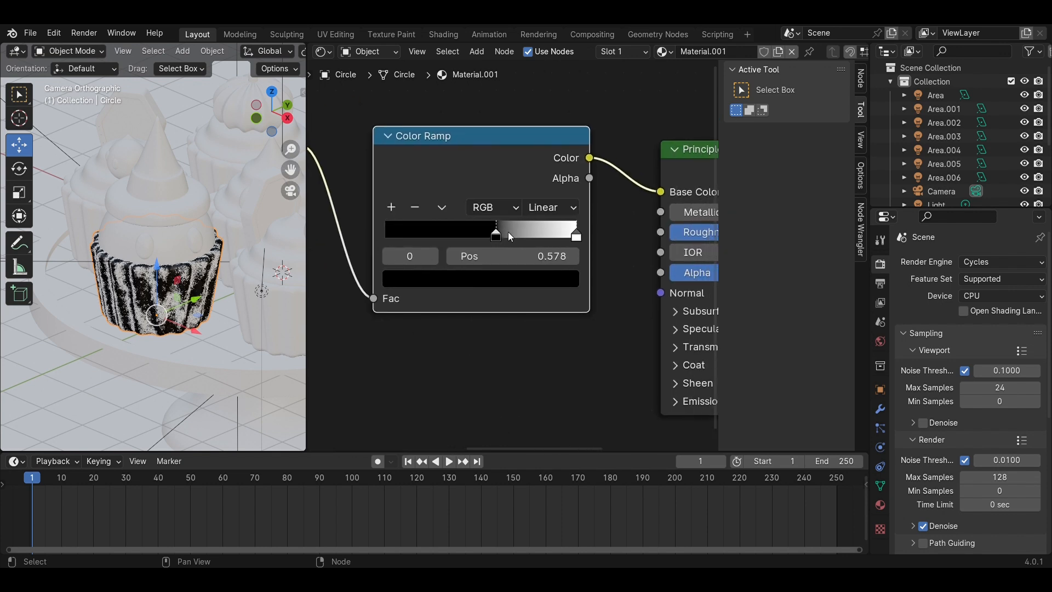
pyautogui.click(513, 280)
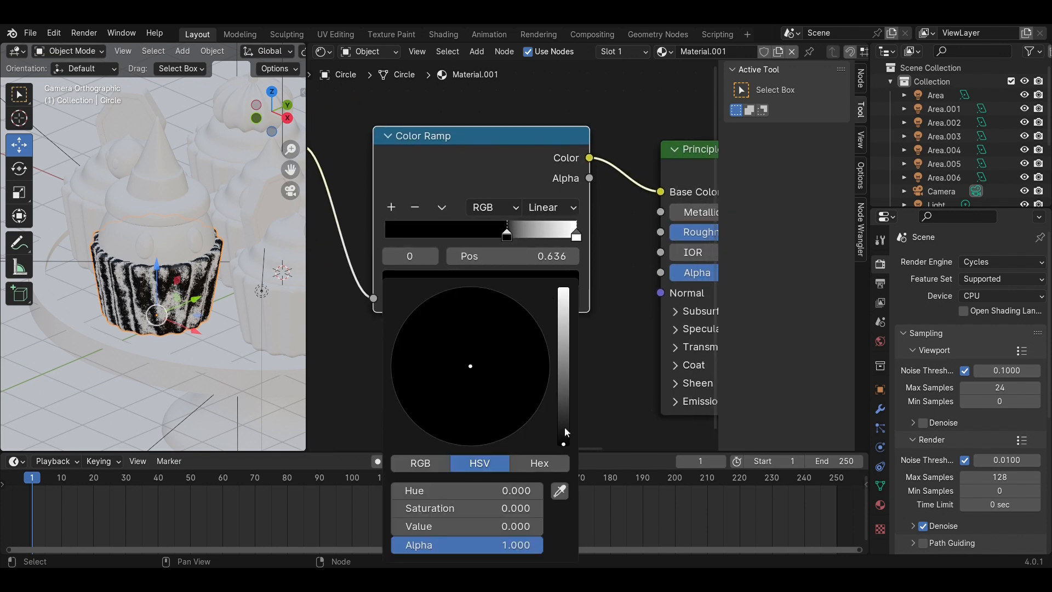
pyautogui.moveTo(566, 433); pyautogui.dragTo(564, 323)
pyautogui.moveTo(492, 375); pyautogui.dragTo(445, 420)
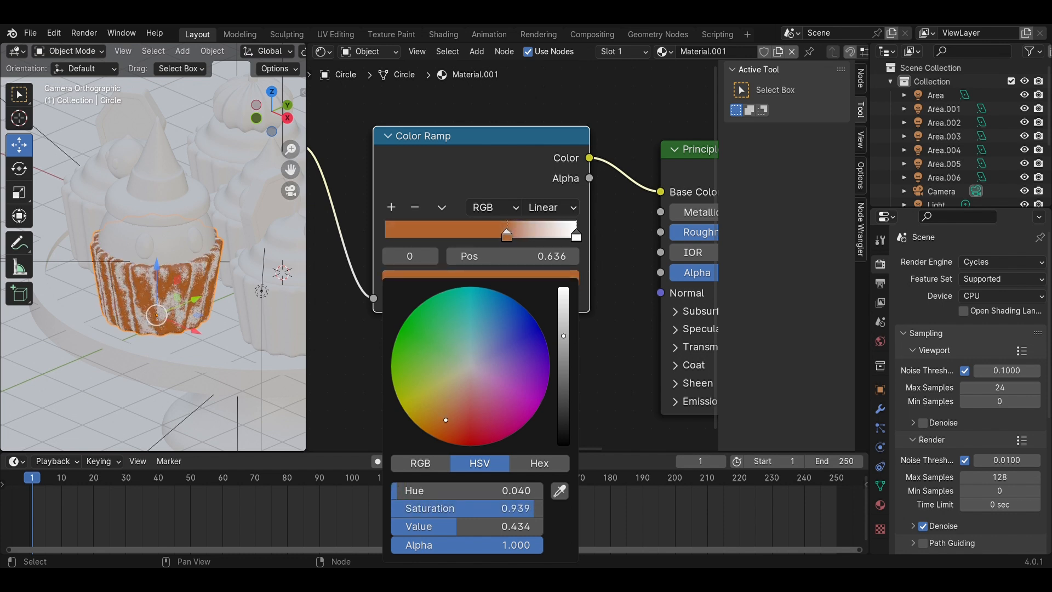
# Change the Color Ramp's white end stop to a bright yellow-orange.
pyautogui.click(576, 235)
pyautogui.click(526, 274)
pyautogui.moveTo(489, 354); pyautogui.dragTo(421, 428)
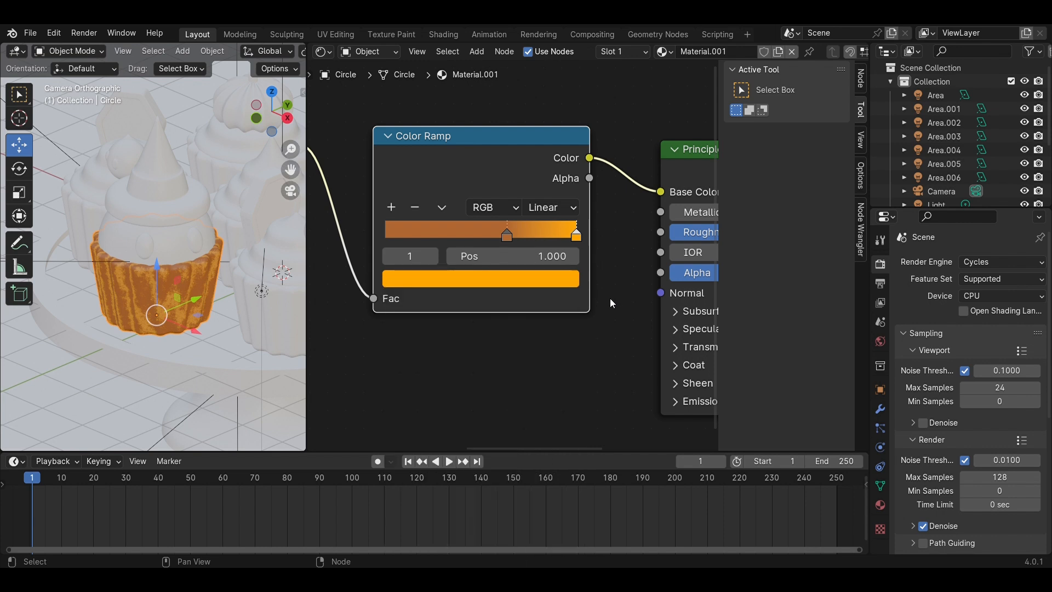
# Raise the wrapper material's roughness to 1.000 and save the file.
pyautogui.moveTo(610, 298); pyautogui.dragTo(373, 383, button='middle')
pyautogui.moveTo(504, 316); pyautogui.dragTo(603, 316)
pyautogui.scroll(3, 203, 301)
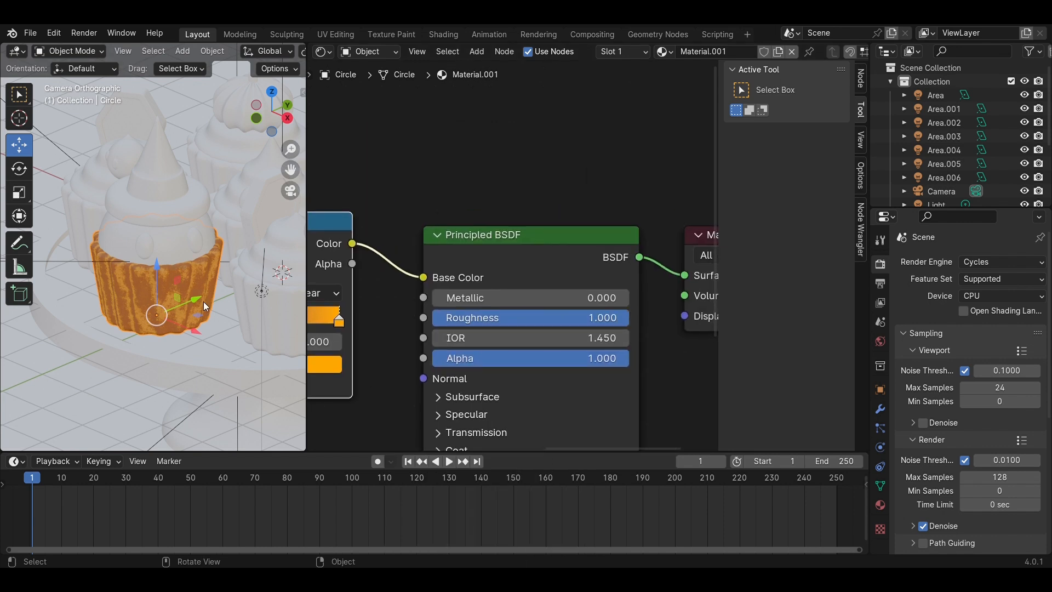
pyautogui.hotkey('ctrl', 's')
# Create a new white material on the rounded cupcake top under the witch hat and set its roughness to 1.000.
pyautogui.click(178, 233)
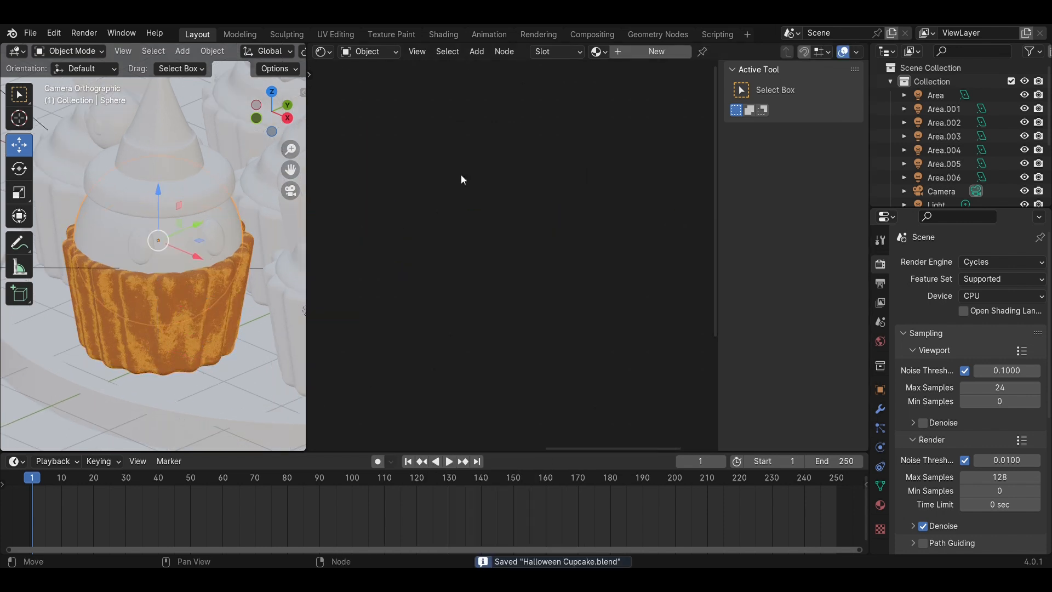
pyautogui.click(633, 50)
pyautogui.moveTo(399, 283); pyautogui.dragTo(677, 190, button='middle')
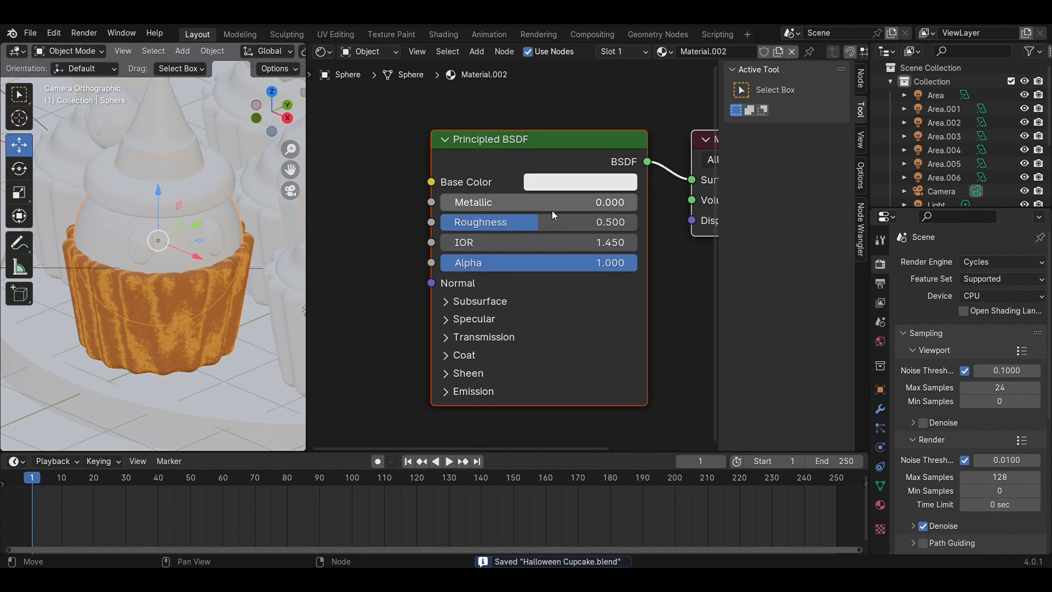
pyautogui.moveTo(551, 222); pyautogui.dragTo(650, 221)
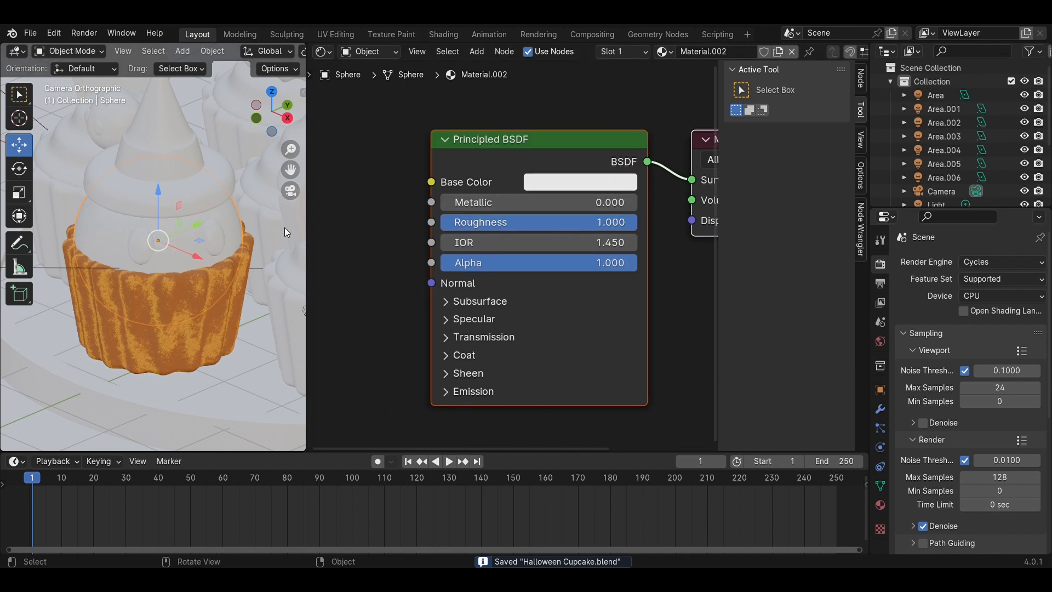
# Create a new material with a black base color on the cupcake's eyes and save the file.
pyautogui.click(207, 236)
pyautogui.click(639, 55)
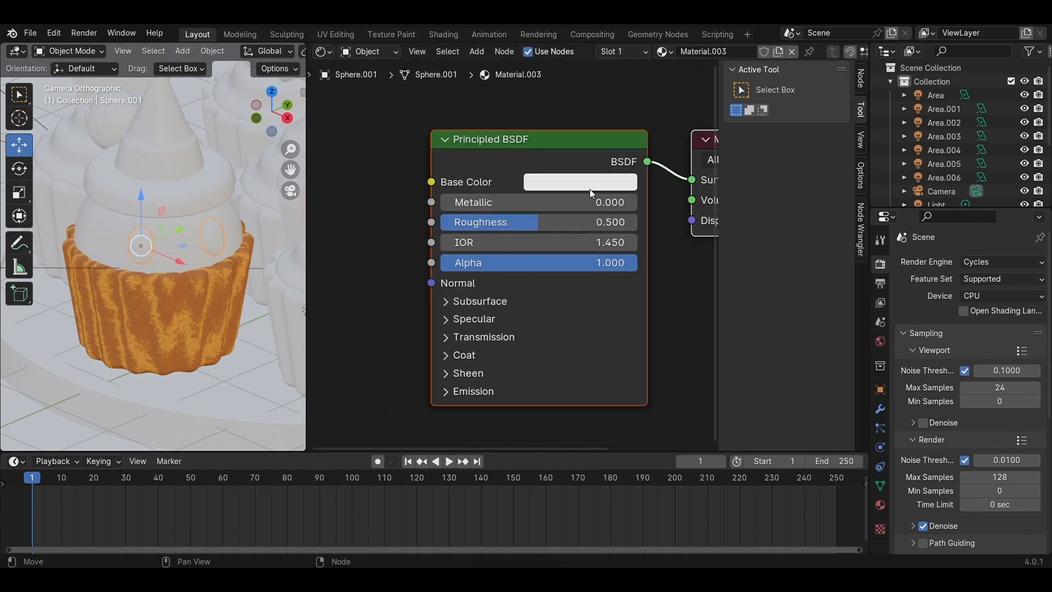
pyautogui.click(589, 185)
pyautogui.moveTo(705, 207); pyautogui.dragTo(704, 337)
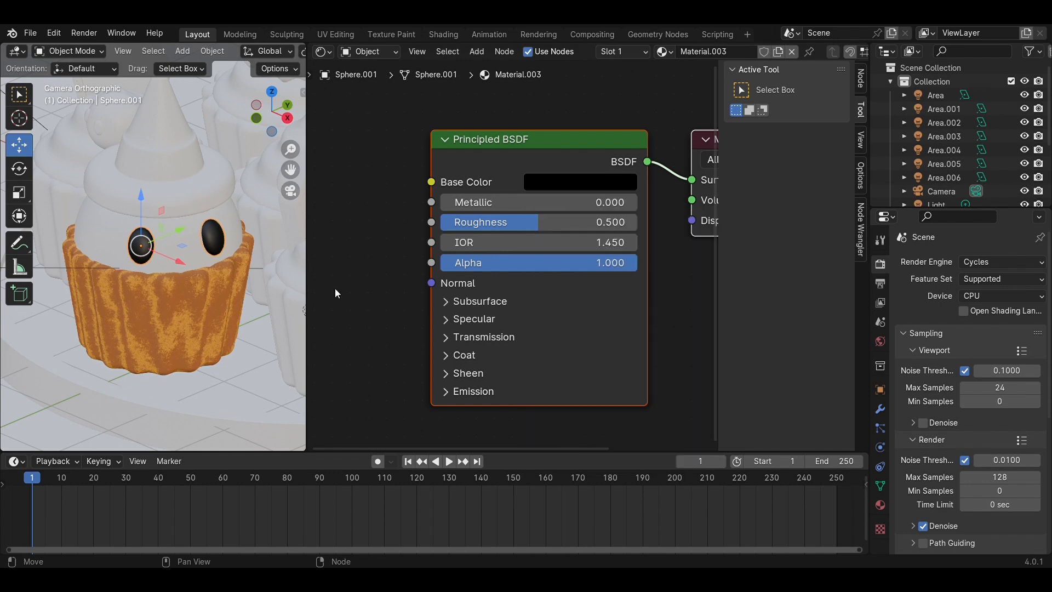
pyautogui.scroll(-3, 238, 267)
pyautogui.hotkey('ctrl', 's')
# Give the witch hat a new near-black material with a roughness of about 0.420 and save the file.
pyautogui.click(175, 216)
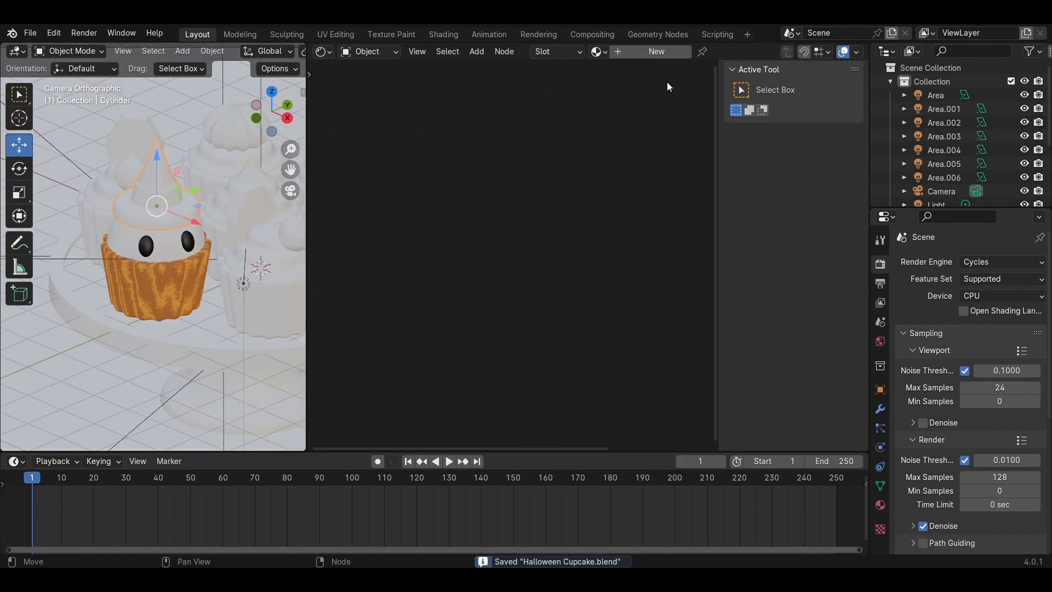
pyautogui.click(642, 51)
pyautogui.click(584, 185)
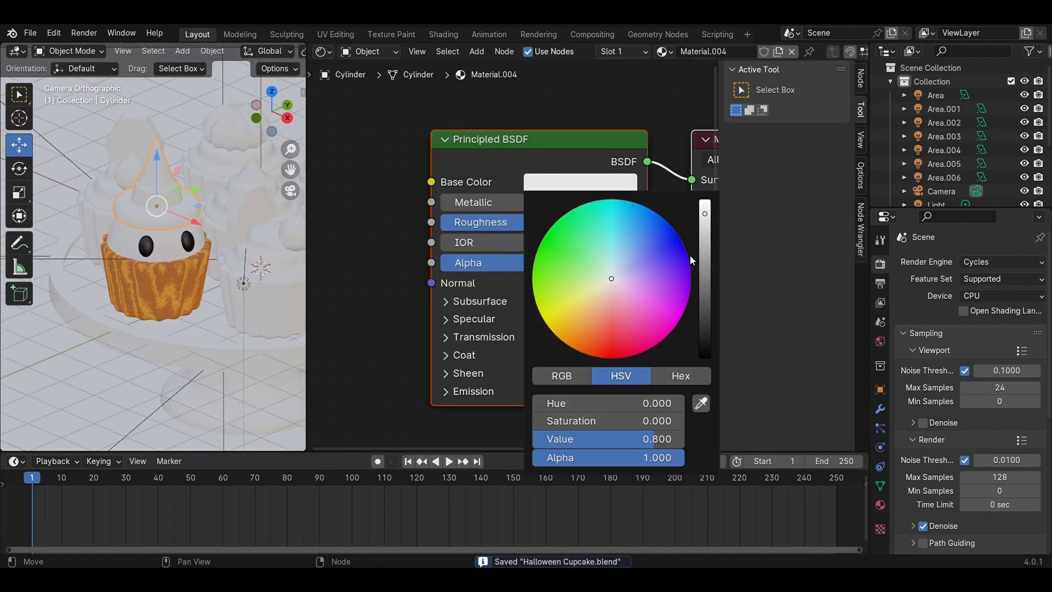
pyautogui.moveTo(705, 215); pyautogui.dragTo(704, 350)
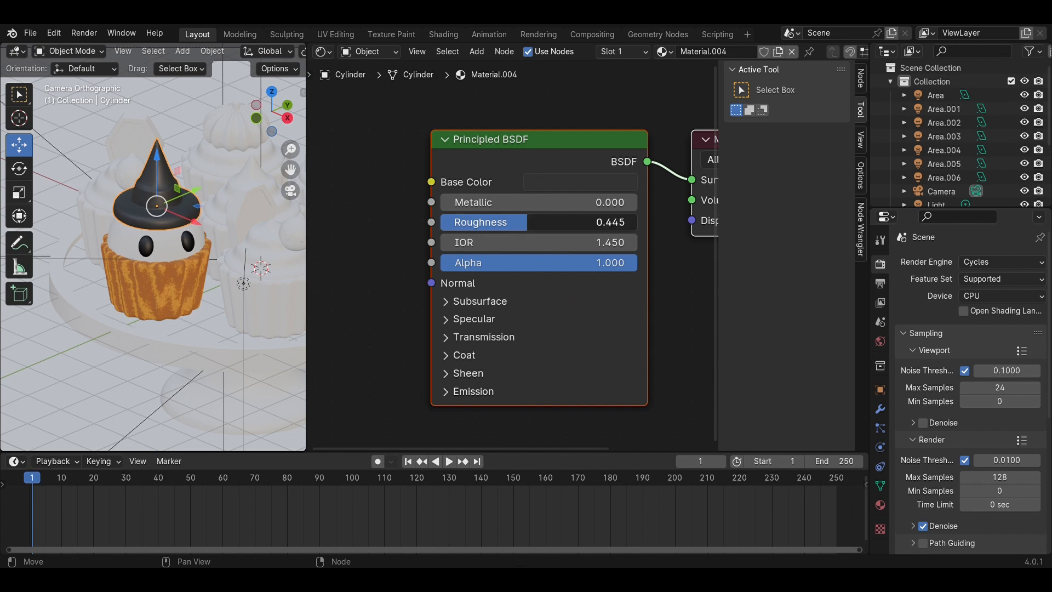
pyautogui.moveTo(528, 222)
pyautogui.mouseDown()
pyautogui.moveTo(504, 222)
pyautogui.moveTo(524, 222)
pyautogui.mouseUp()
pyautogui.scroll(3, 201, 228)
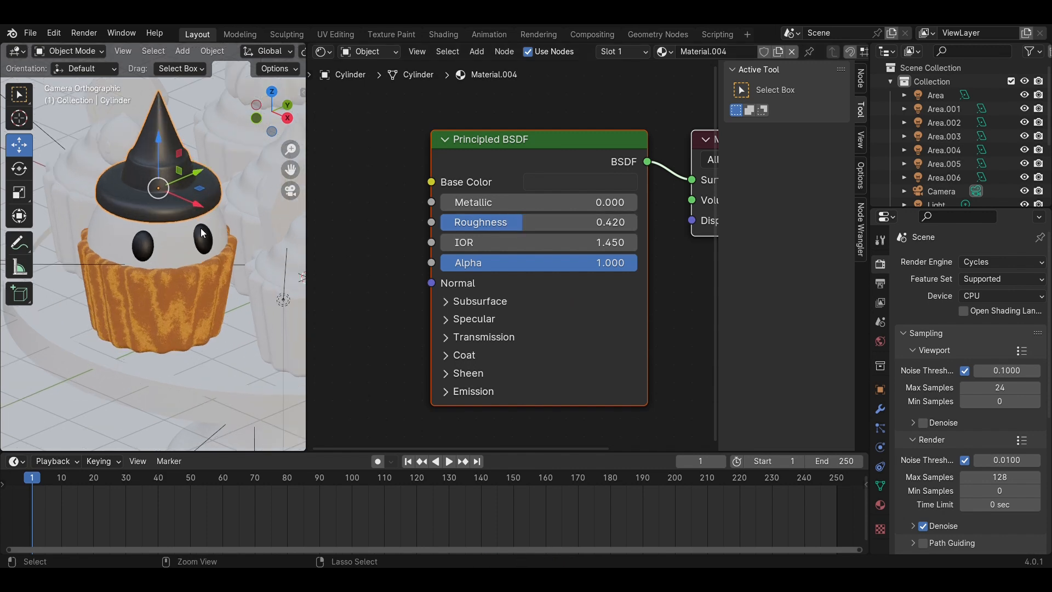
pyautogui.scroll(2, 200, 228)
pyautogui.hotkey('ctrl', 's')
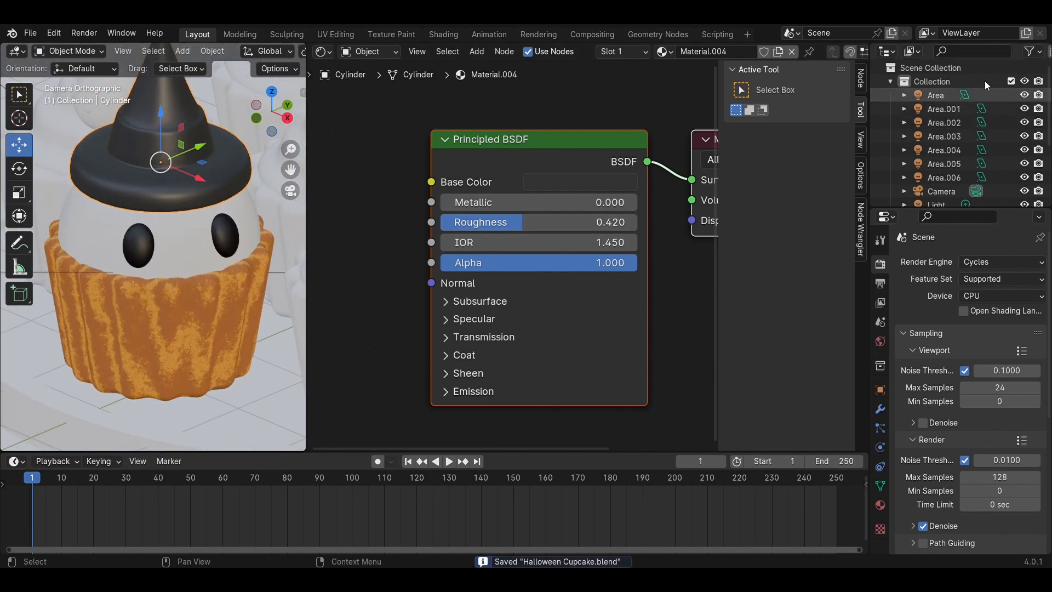
# Select the band of faces around the base of the hat's cone and assign it a new material in a second slot.
pyautogui.scroll(1, 165, 236)
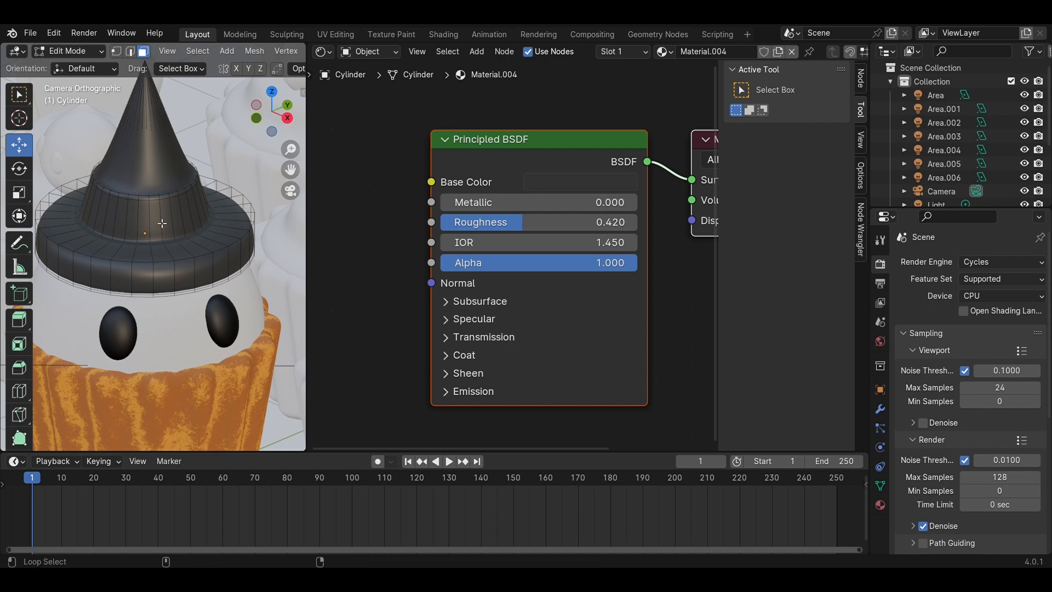
pyautogui.keyDown('alt'); pyautogui.click(164, 236); pyautogui.keyUp('alt')
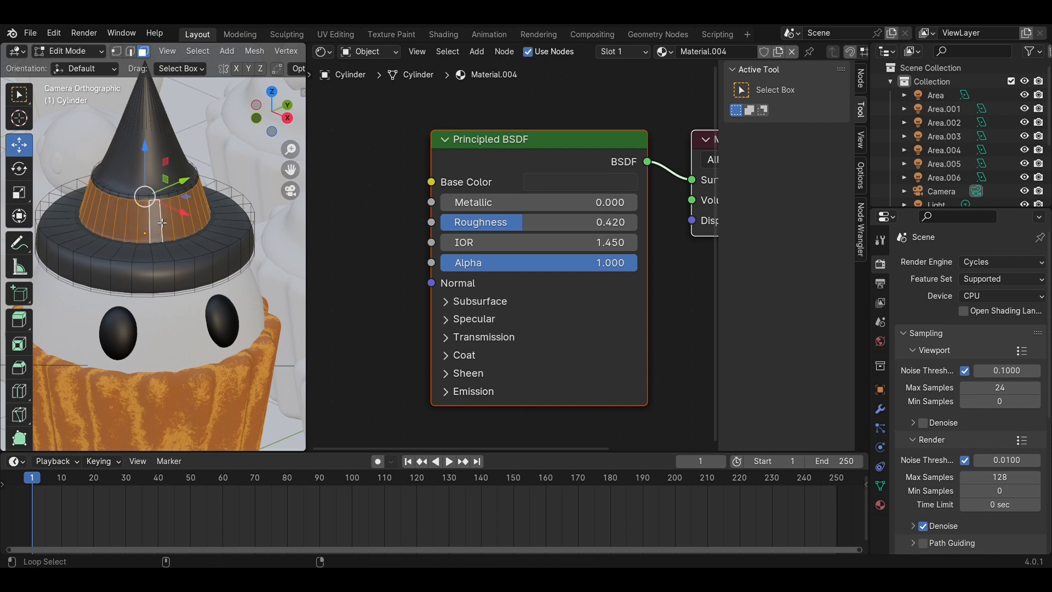
pyautogui.click(881, 505)
pyautogui.click(1040, 262)
pyautogui.click(920, 341)
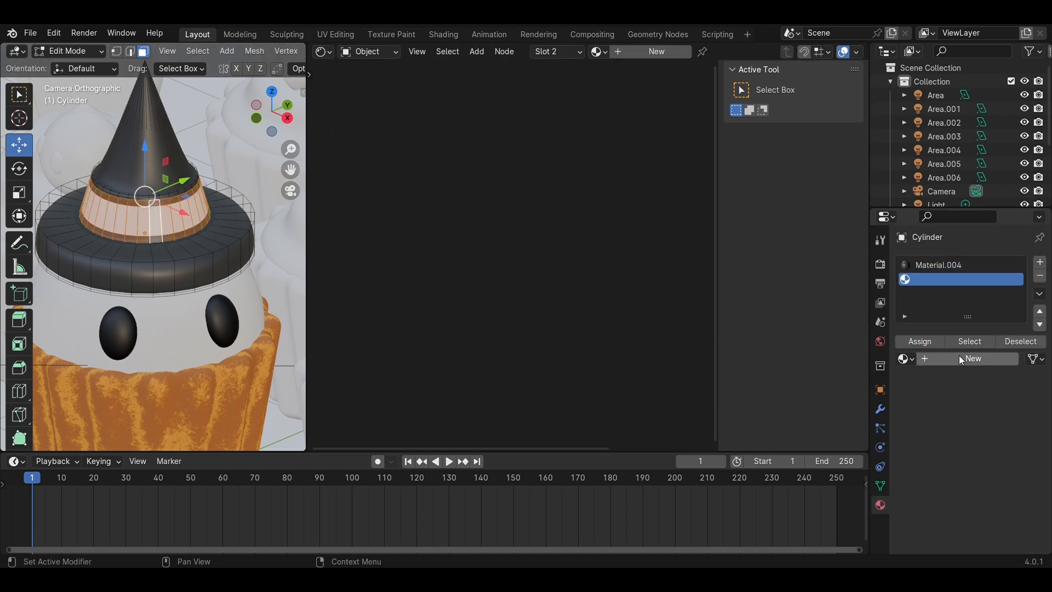
pyautogui.click(969, 358)
# Make the hat band's material purple, about hue 0.779, saturation 1.000, value 0.395, with a roughness of about 0.511.
pyautogui.click(583, 185)
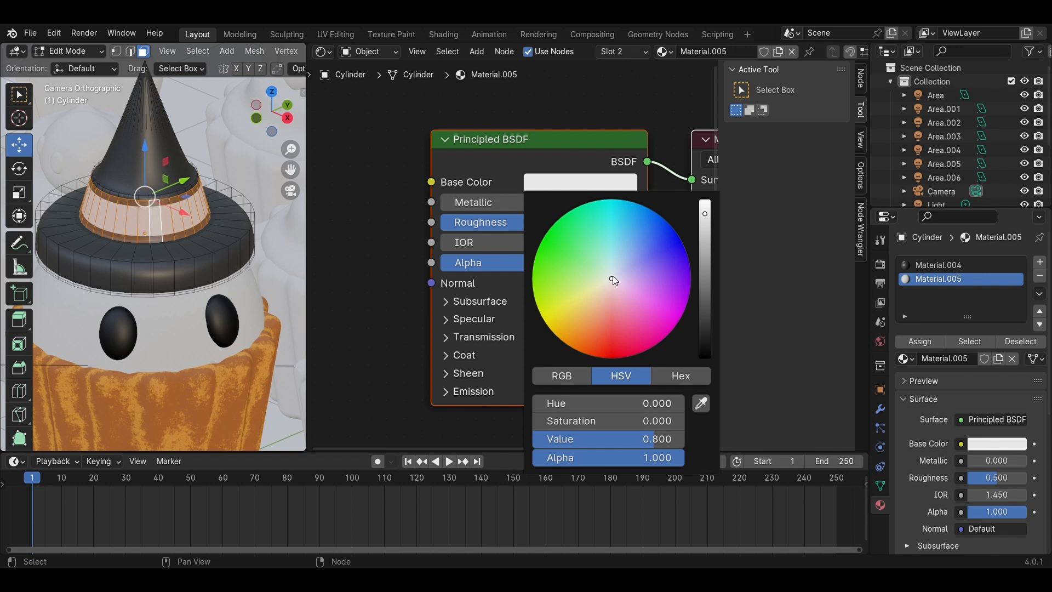
pyautogui.moveTo(612, 275); pyautogui.dragTo(686, 306)
pyautogui.click(624, 185)
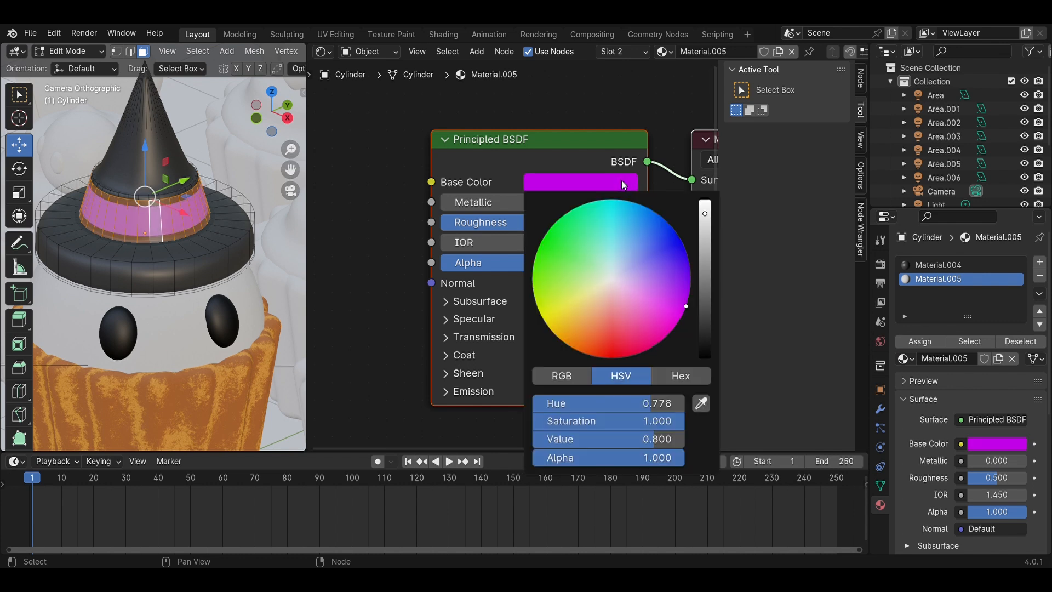
pyautogui.moveTo(709, 219); pyautogui.dragTo(711, 251)
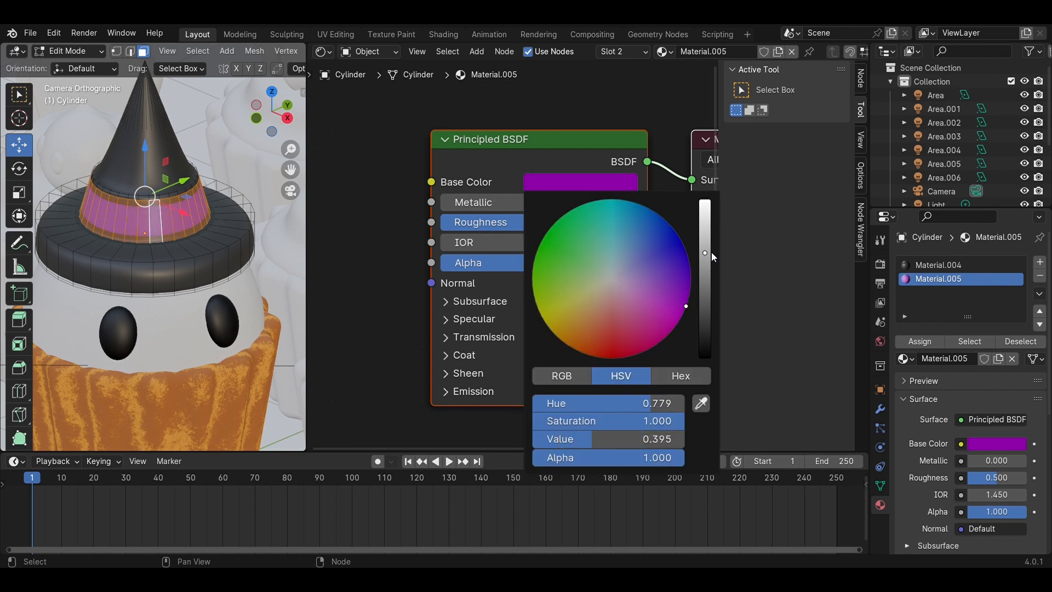
pyautogui.moveTo(505, 220)
pyautogui.mouseDown()
pyautogui.moveTo(542, 220)
pyautogui.moveTo(507, 220)
pyautogui.mouseUp()
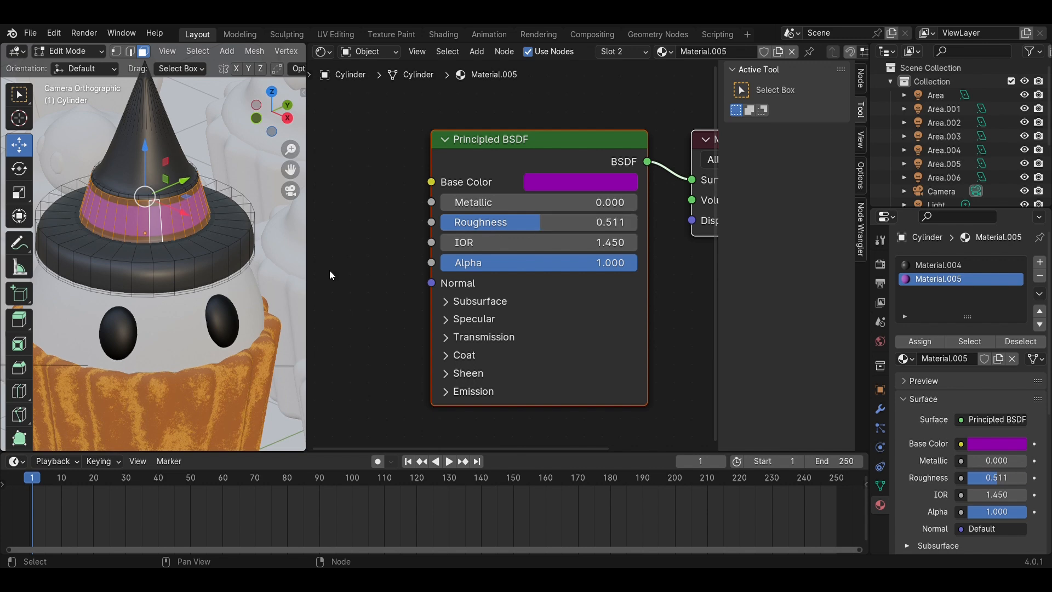
# Add a loop cut near the upper edge of the purple hat band with a factor of about -0.858, and save the file.
pyautogui.scroll(2, 206, 197)
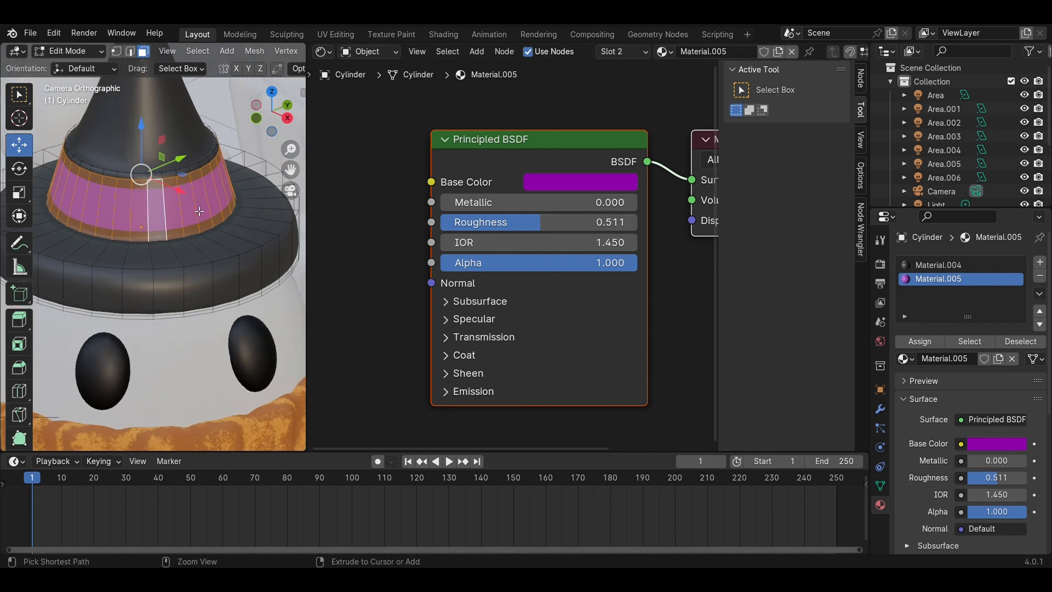
pyautogui.hotkey('ctrl', 'r')
pyautogui.click(195, 207)
pyautogui.click(198, 189)
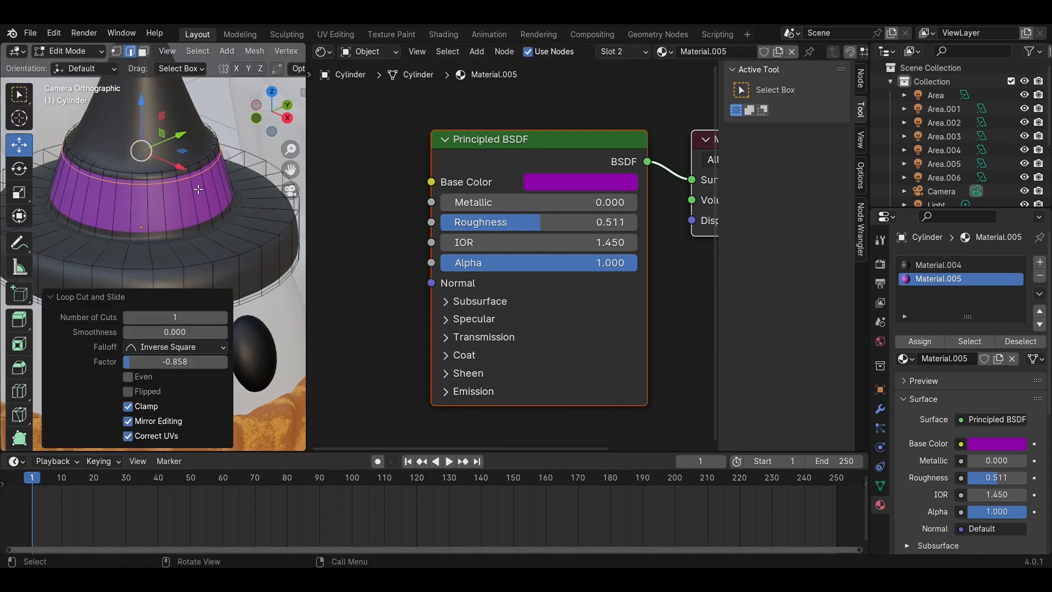
pyautogui.press('Tab')
pyautogui.hotkey('ctrl', 's')
pyautogui.scroll(-5, 259, 233)
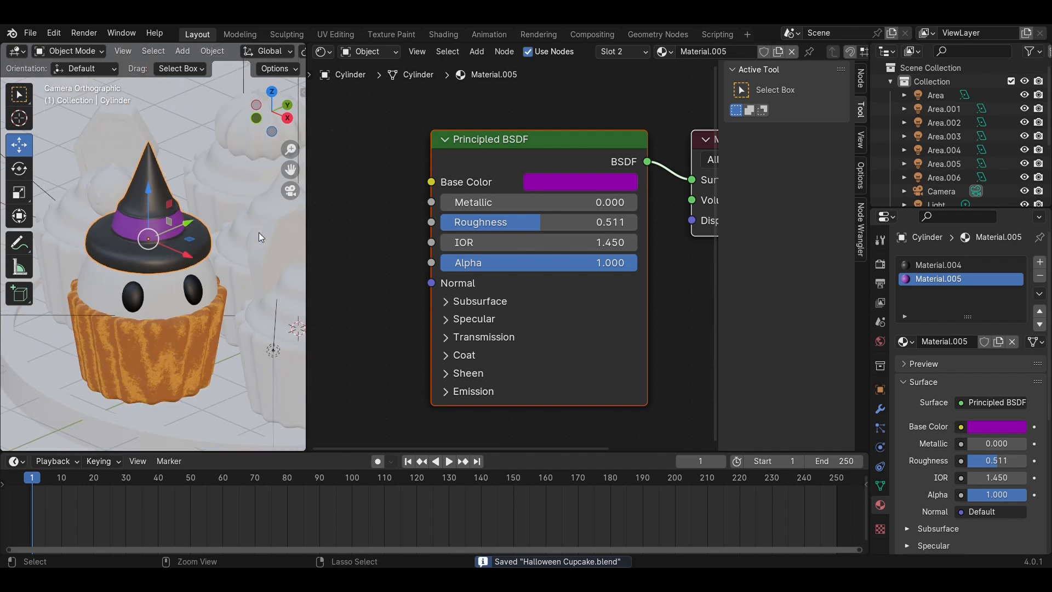
# Assign the orange wrapper material Material.001 to the neighbouring cupcake's wrapper and make it a separate single-user copy.
pyautogui.keyDown('shift'); pyautogui.moveTo(258, 232); pyautogui.dragTo(176, 199, button='middle'); pyautogui.keyUp('shift')
pyautogui.scroll(-3, 188, 232)
pyautogui.click(113, 294)
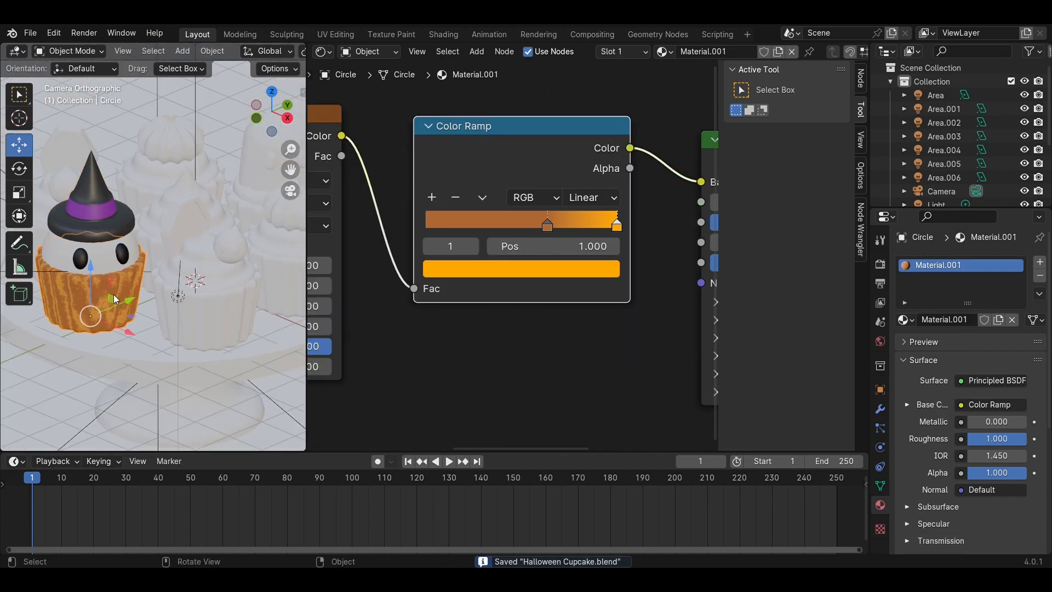
pyautogui.click(246, 314)
pyautogui.click(602, 51)
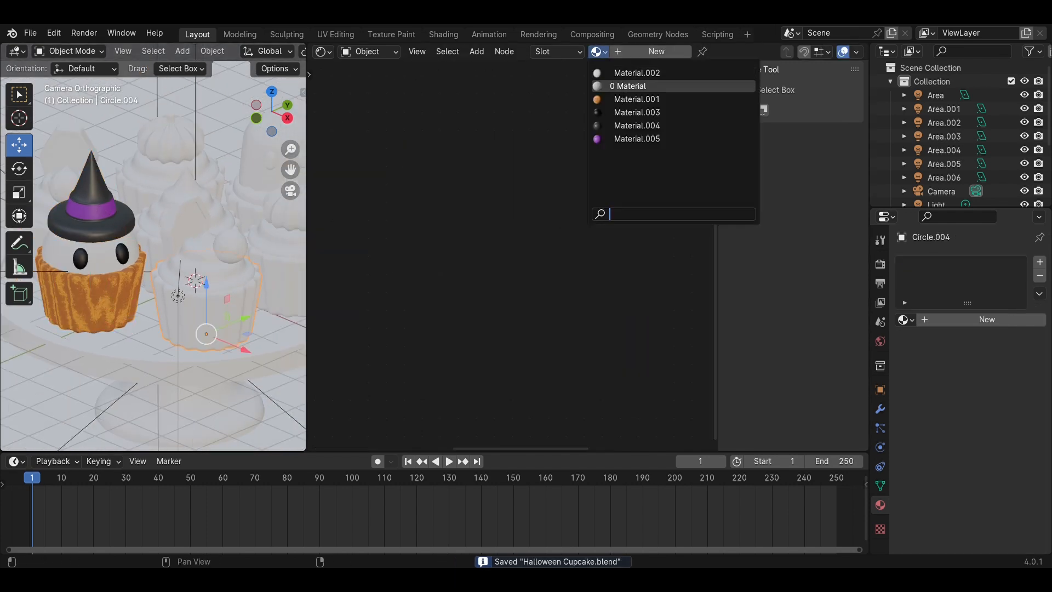
pyautogui.click(662, 81)
pyautogui.click(795, 51)
pyautogui.scroll(2, 400, 290)
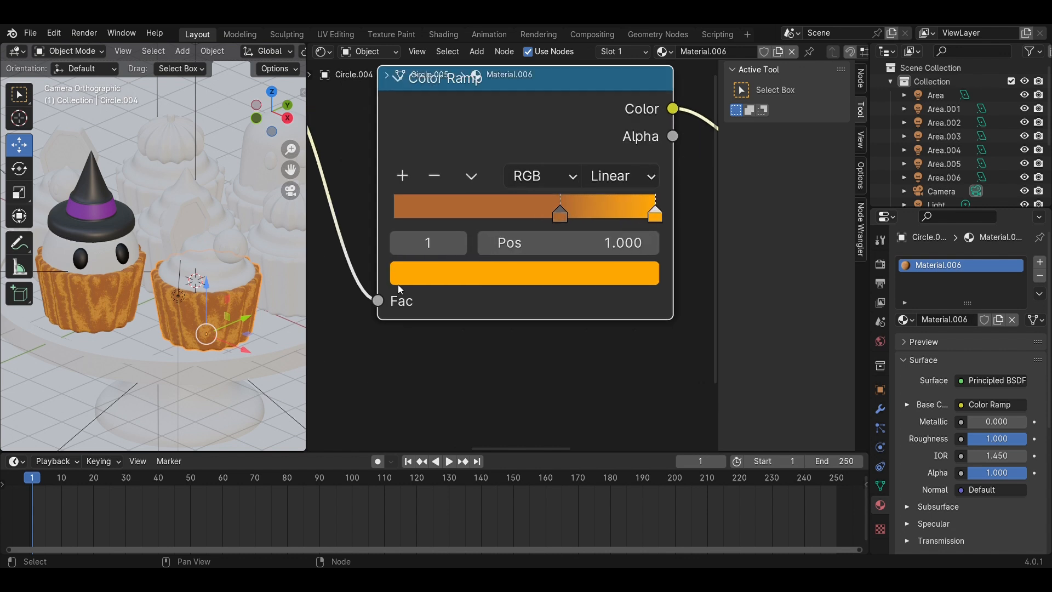
# Recolour the copied wrapper material's ramp with a darker brown first stop and a lighter brown end stop, and save the file.
pyautogui.click(556, 215)
pyautogui.click(523, 273)
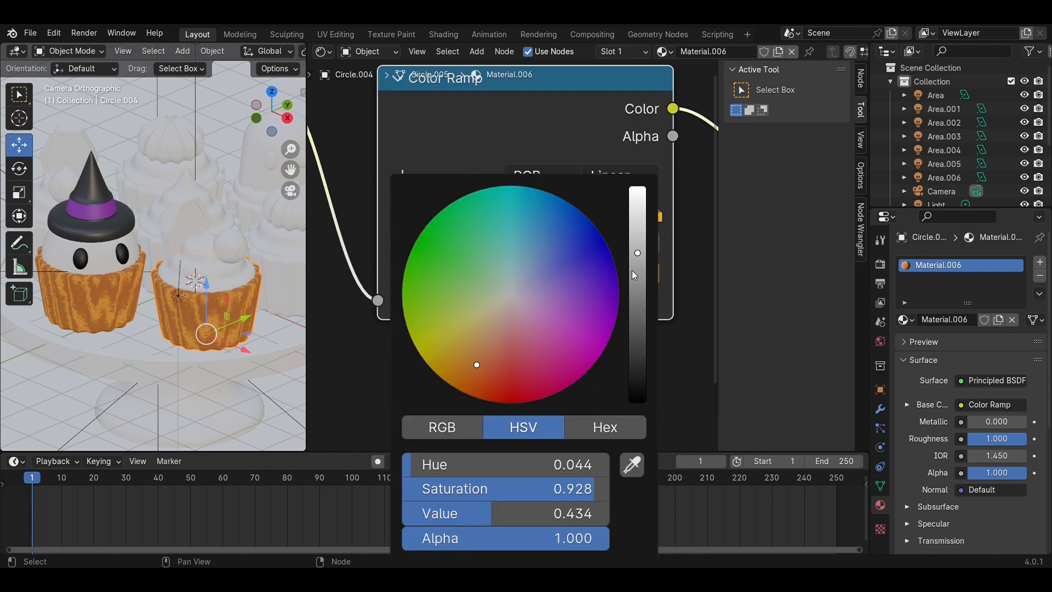
pyautogui.scroll(-6, 633, 271)
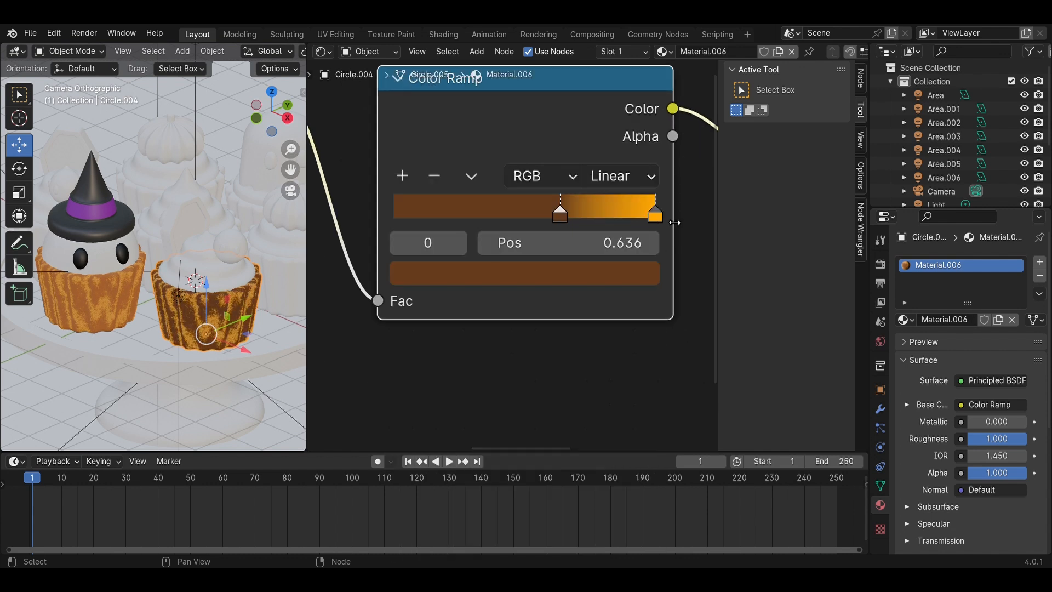
pyautogui.click(659, 220)
pyautogui.click(611, 272)
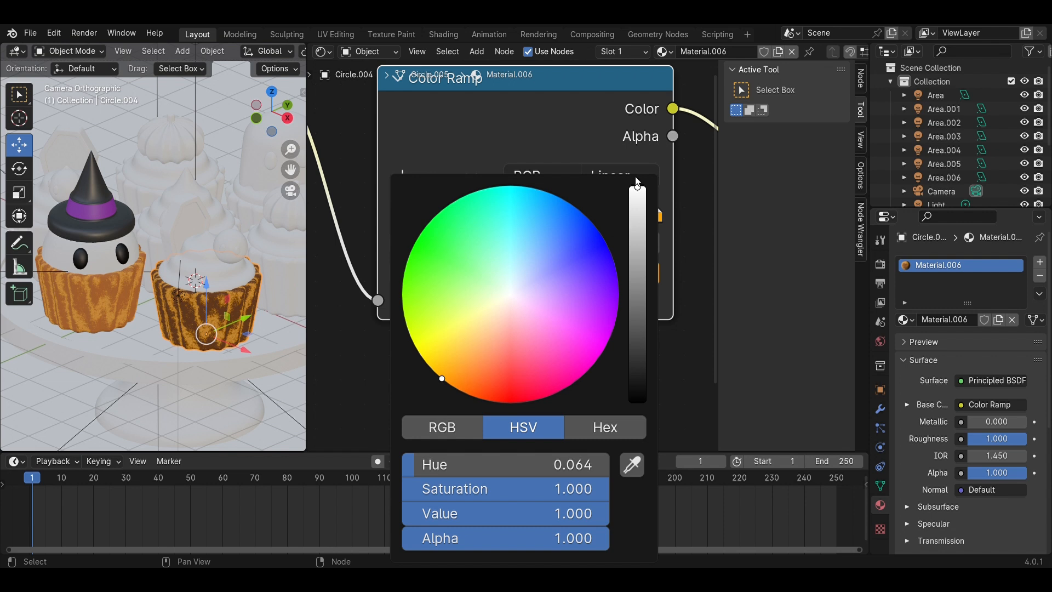
pyautogui.moveTo(637, 188); pyautogui.dragTo(637, 261)
pyautogui.moveTo(470, 374)
pyautogui.mouseDown()
pyautogui.moveTo(454, 370)
pyautogui.moveTo(482, 357)
pyautogui.mouseUp()
pyautogui.hotkey('ctrl', 's')
# Give the brown cupcake's frosting a new material and connect a Gradient Texture's colour to its Base Color.
pyautogui.scroll(1, 150, 292)
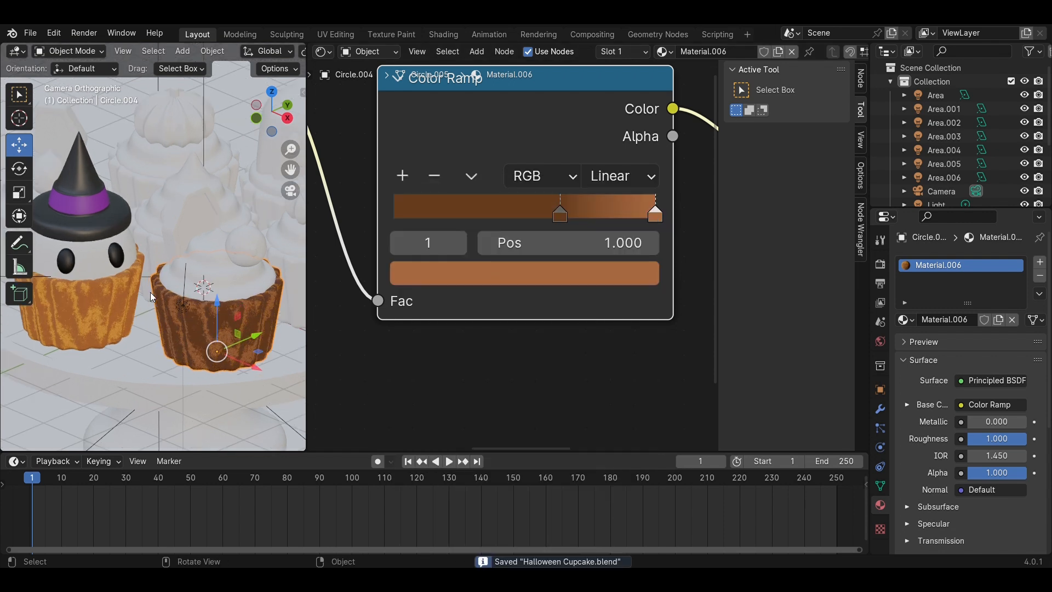
pyautogui.scroll(1, 150, 292)
pyautogui.click(241, 279)
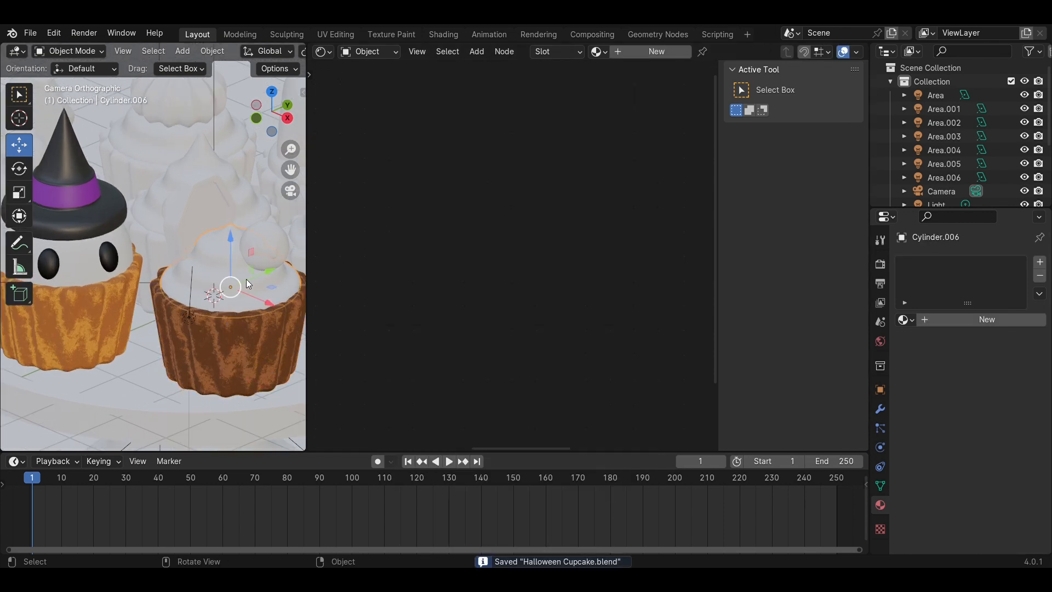
pyautogui.click(625, 54)
pyautogui.scroll(-3, 428, 253)
pyautogui.moveTo(409, 278); pyautogui.dragTo(547, 241, button='middle')
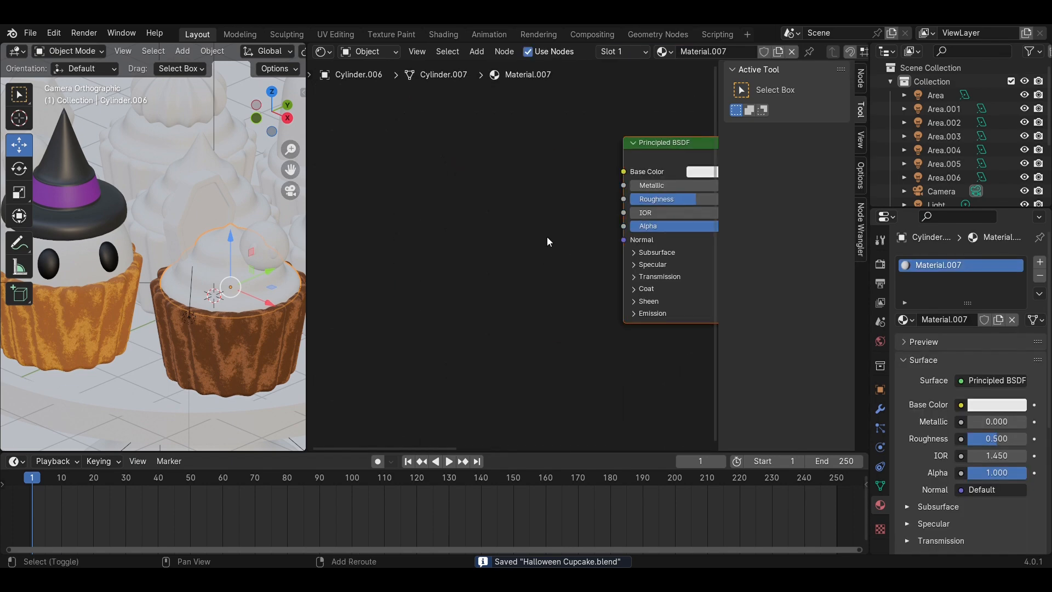
pyautogui.hotkey('shift', 'a')
pyautogui.click(547, 237)
pyautogui.write('gr')
pyautogui.press('Return')
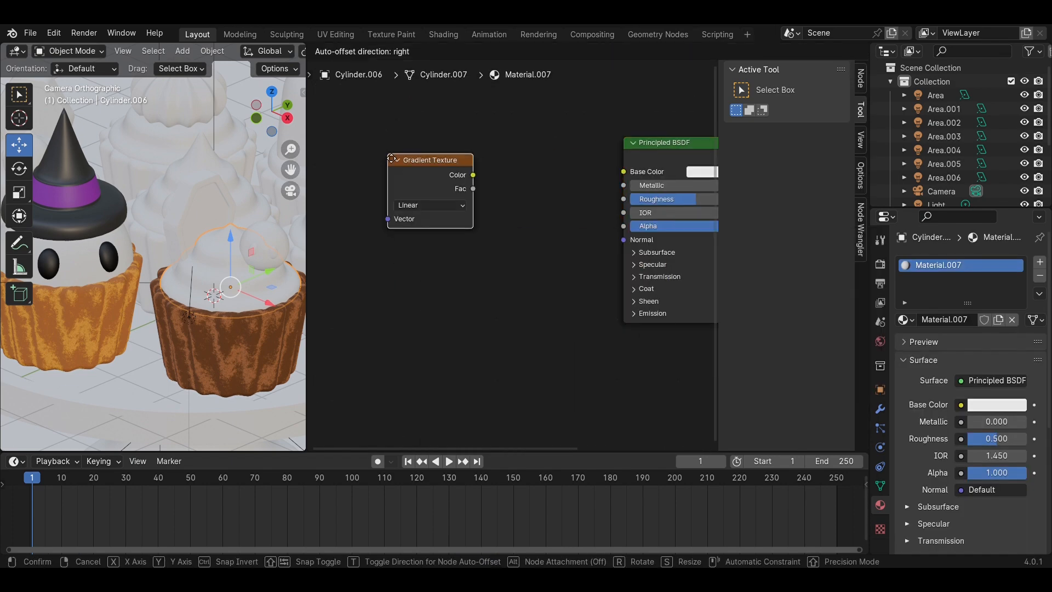
pyautogui.click(391, 159)
pyautogui.moveTo(473, 172); pyautogui.dragTo(624, 171)
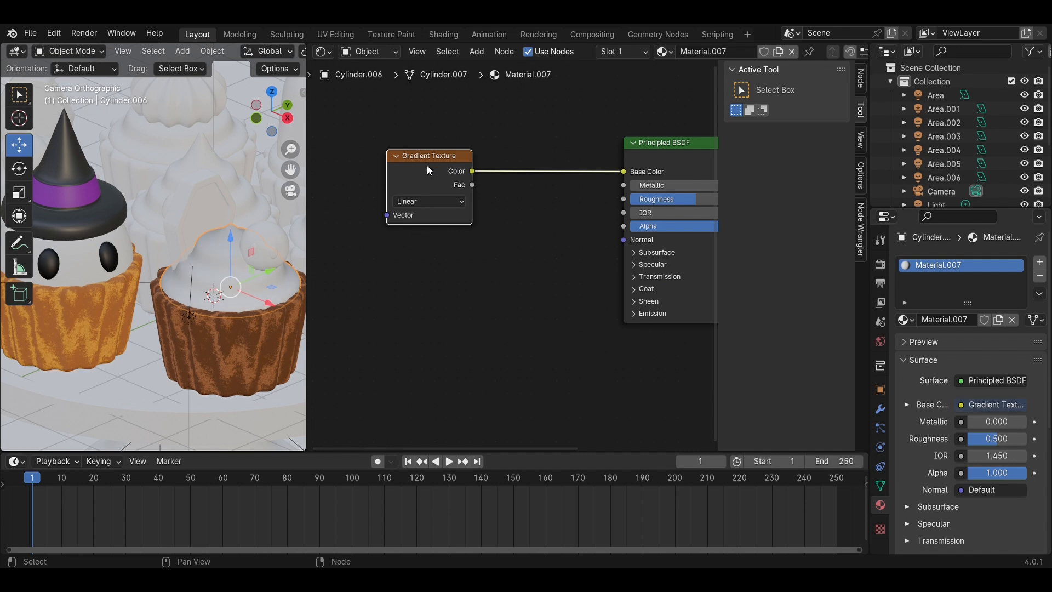
# Add texture mapping nodes to the Gradient Texture and insert a Color Ramp between it and the Principled BSDF.
pyautogui.hotkey('ctrl', 't')
pyautogui.hotkey('shift', 'a')
pyautogui.click(521, 232)
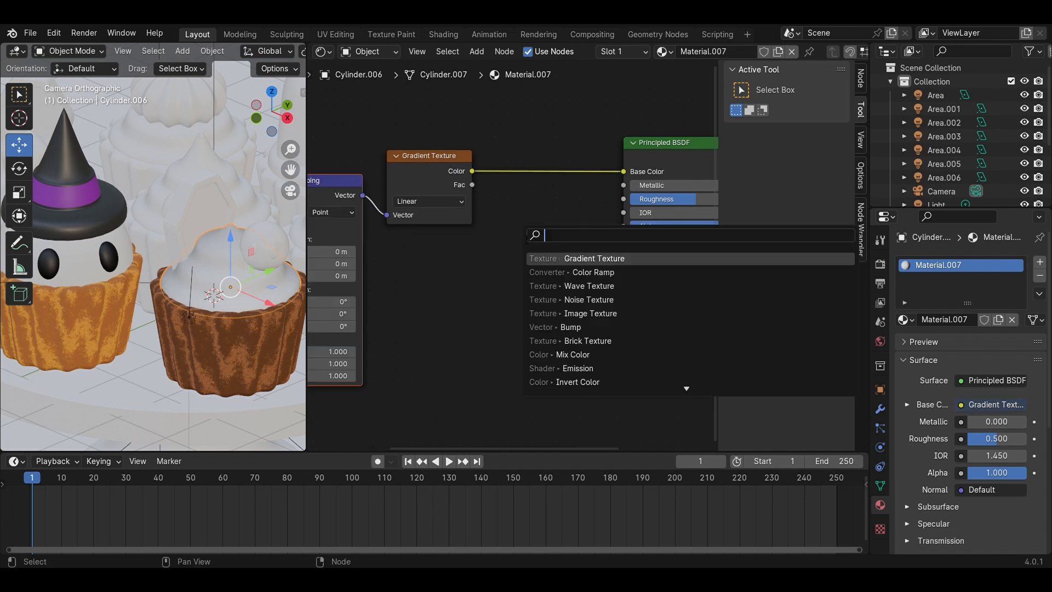
pyautogui.write('col')
pyautogui.press('Down')
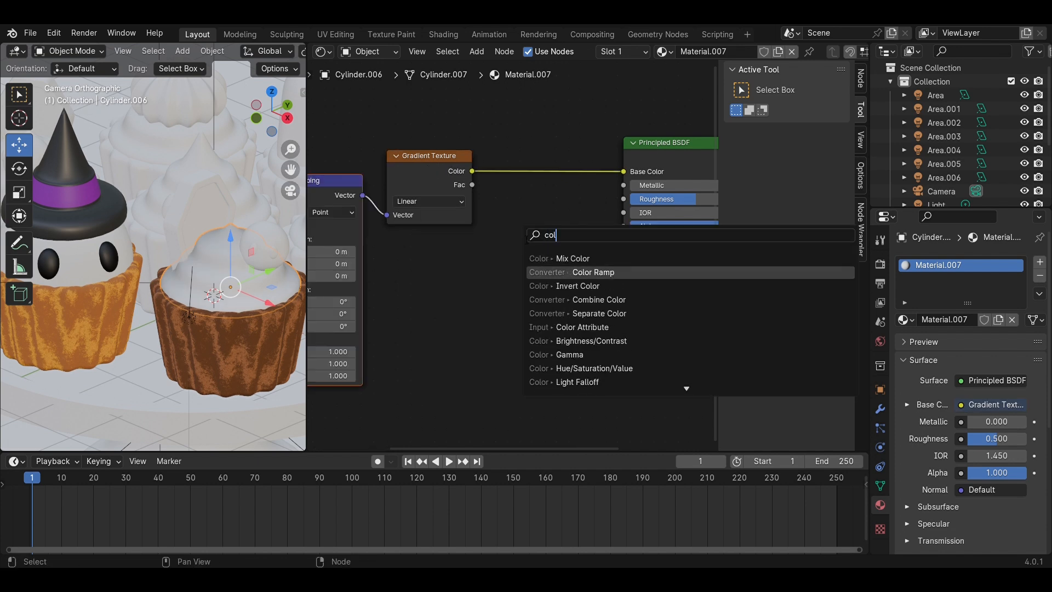
pyautogui.press('Return')
pyautogui.click(507, 180)
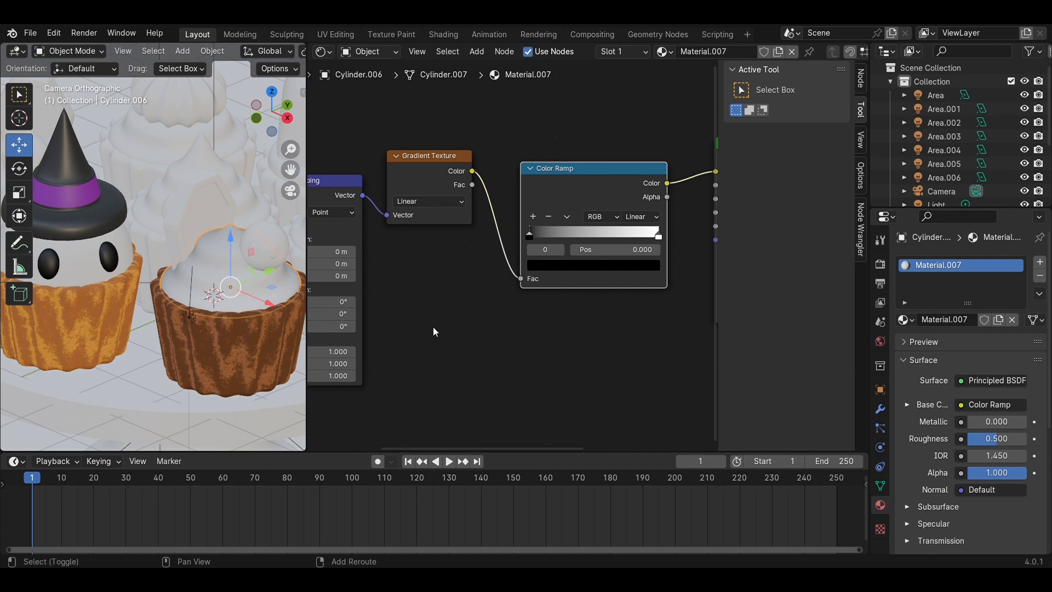
# Set the frosting's gradient type to Quadratic and the mapping rotation to X 0° and Y -35°.
pyautogui.moveTo(433, 327); pyautogui.dragTo(480, 317, button='middle')
pyautogui.click(471, 195)
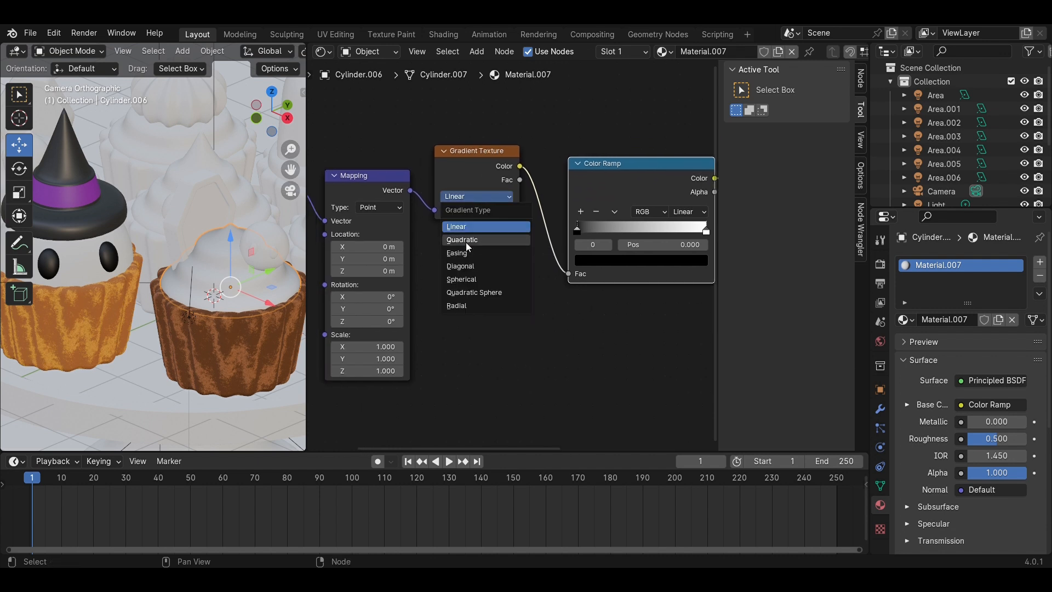
pyautogui.click(466, 243)
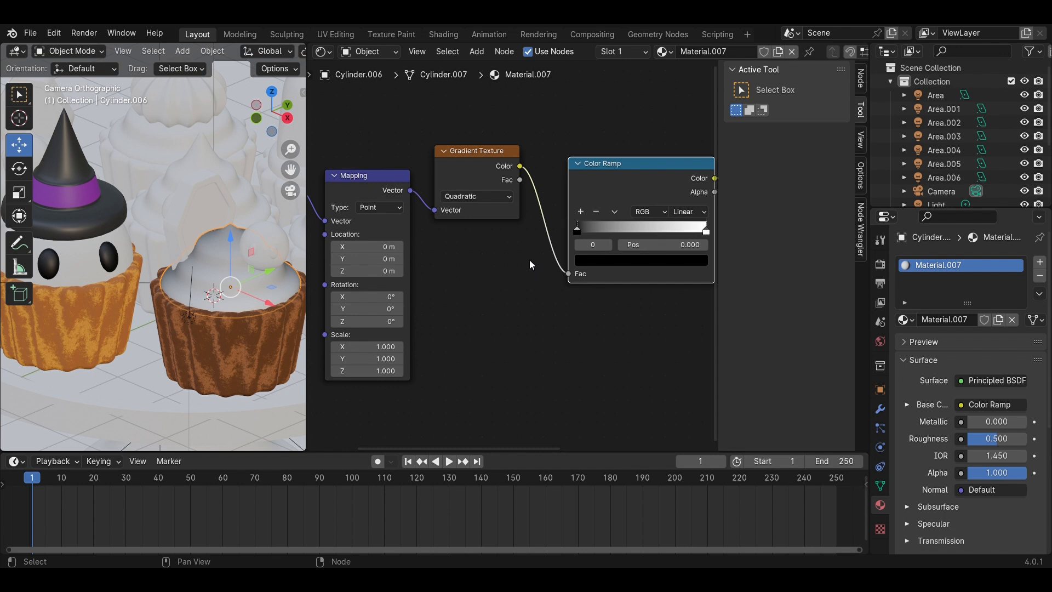
pyautogui.moveTo(367, 296)
pyautogui.mouseDown()
pyautogui.moveTo(372, 309)
pyautogui.moveTo(389, 309)
pyautogui.moveTo(345, 309)
pyautogui.moveTo(366, 310)
pyautogui.mouseUp()
pyautogui.click(367, 297)
pyautogui.write('0')
pyautogui.press('Return')
pyautogui.click(367, 311)
pyautogui.write('-35')
pyautogui.press('Return')
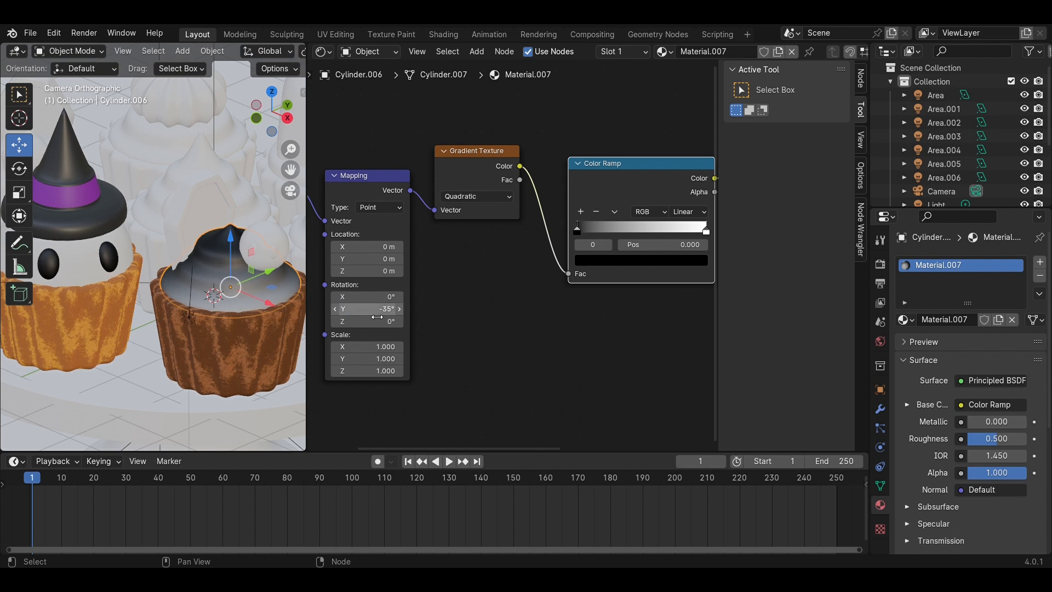
# Make the frosting ramp's first stop orange, about hue 0.016, saturation 1.000, value 1.000.
pyautogui.moveTo(537, 303); pyautogui.dragTo(410, 332, button='middle')
pyautogui.click(490, 289)
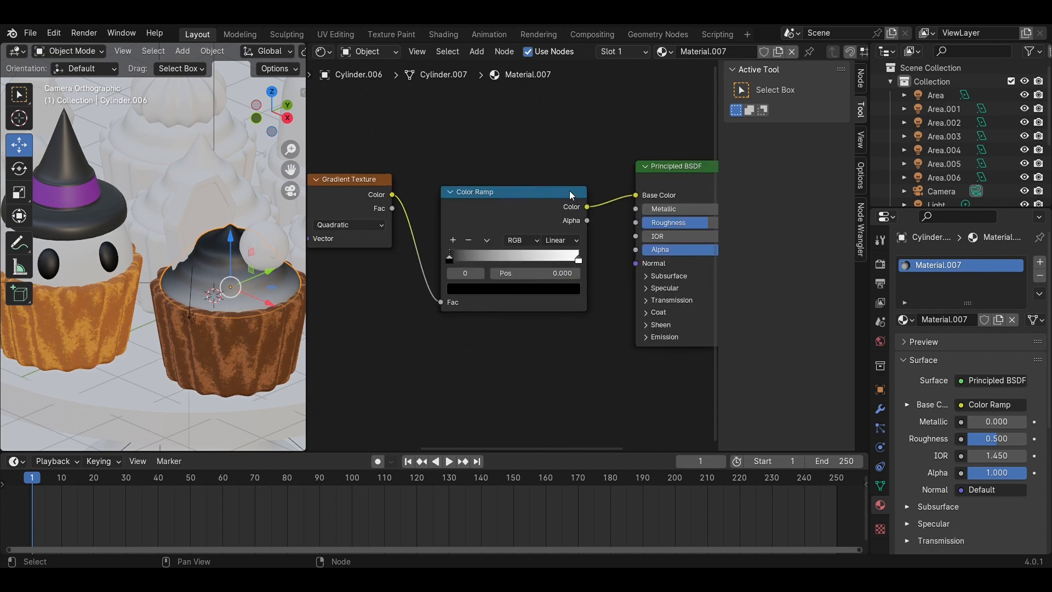
pyautogui.click(536, 290)
pyautogui.moveTo(571, 179); pyautogui.dragTo(569, 97)
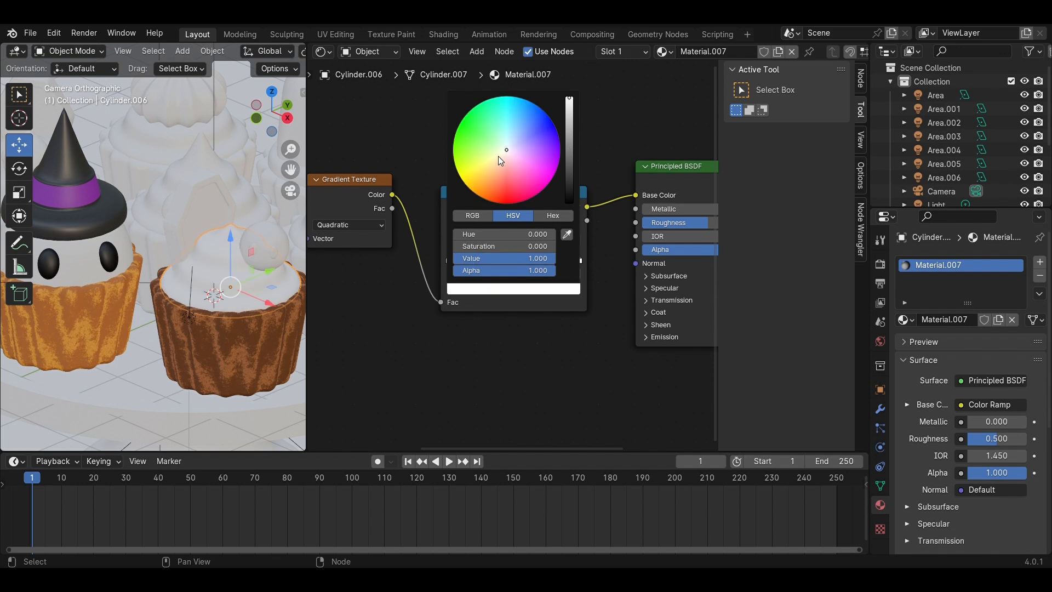
pyautogui.moveTo(500, 156); pyautogui.dragTo(487, 200)
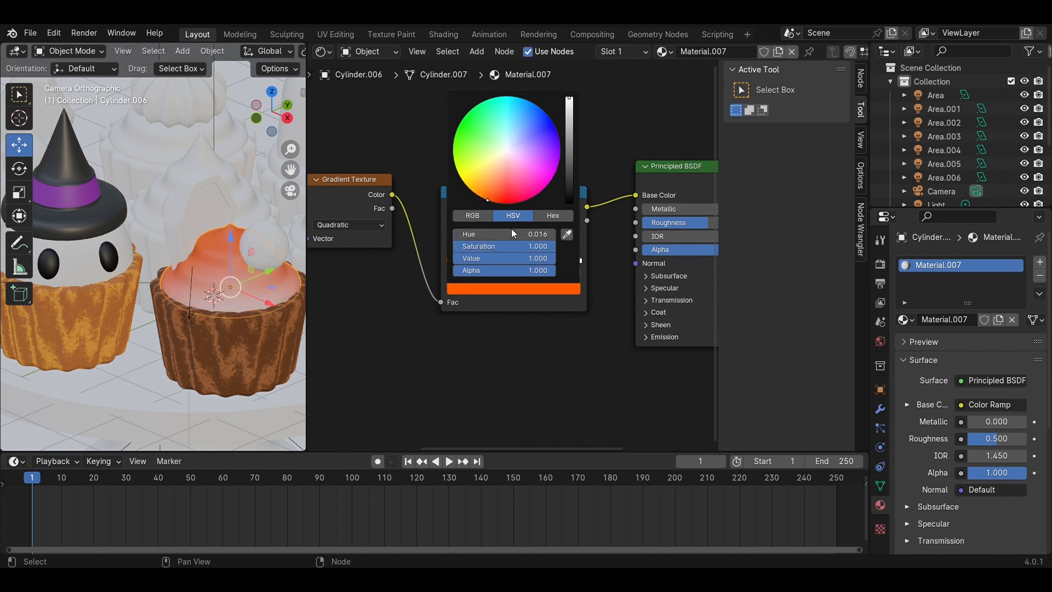
# Make the frosting ramp's end stop pale yellow, about hue 0.052, saturation 0.926, value 2.000, place it at about 0.818, and save the file.
pyautogui.click(580, 259)
pyautogui.click(564, 294)
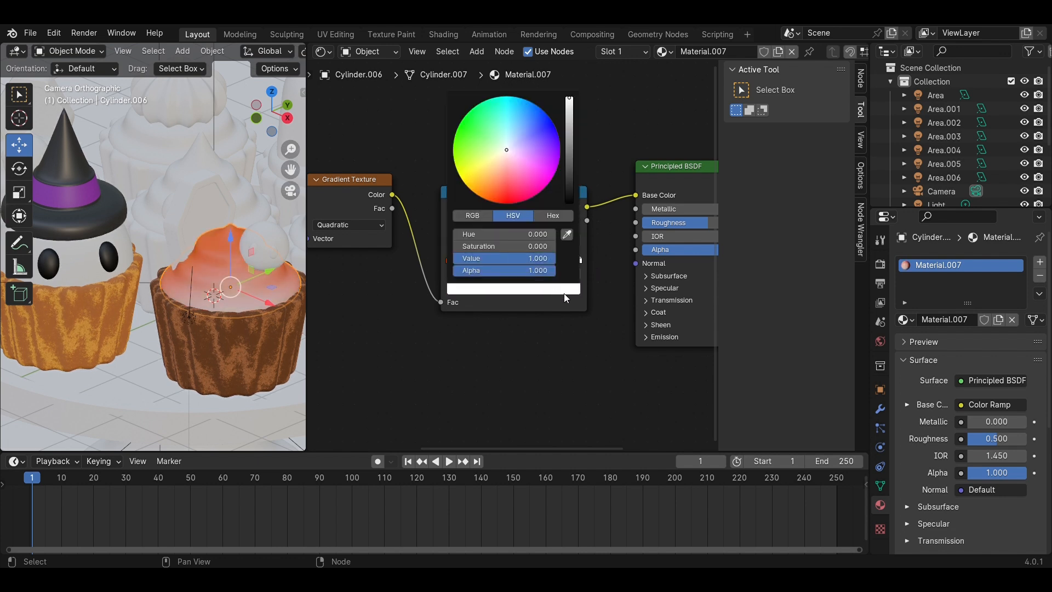
pyautogui.click(567, 234)
pyautogui.click(453, 256)
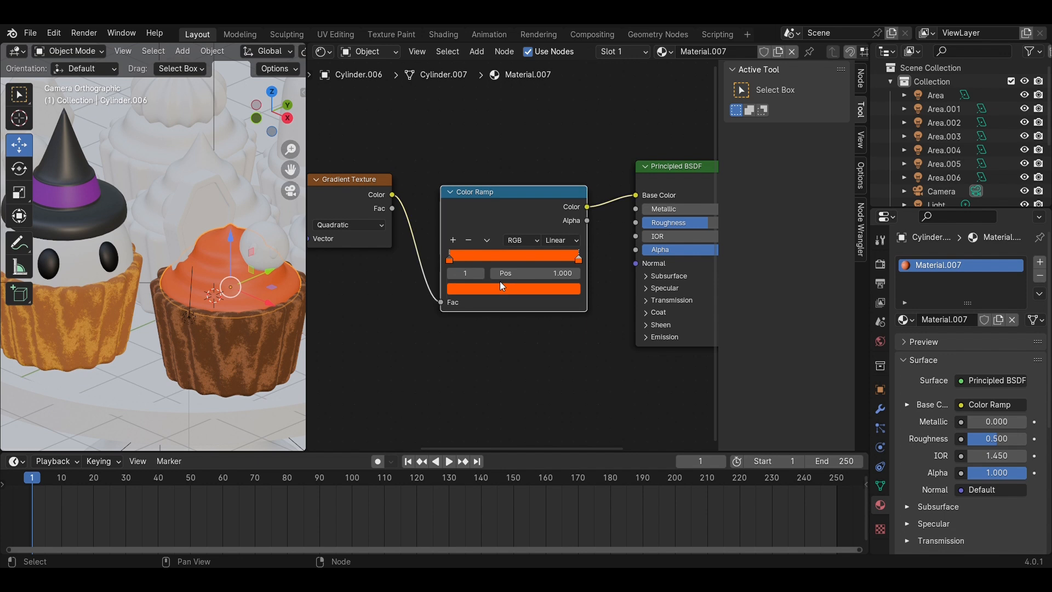
pyautogui.click(500, 288)
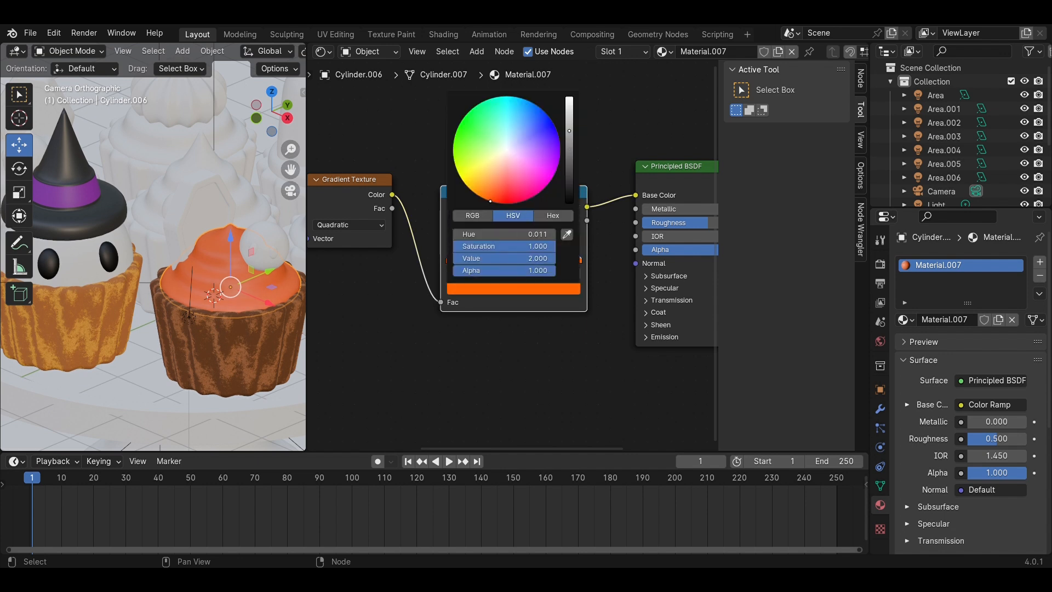
pyautogui.moveTo(490, 201); pyautogui.dragTo(506, 204)
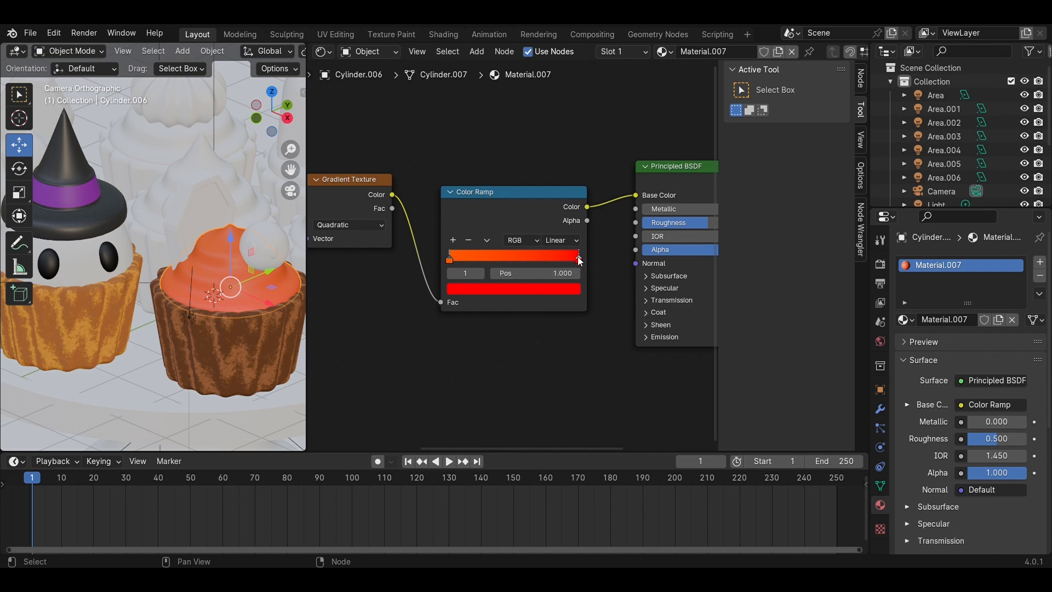
pyautogui.click(543, 286)
pyautogui.moveTo(485, 176); pyautogui.dragTo(489, 182)
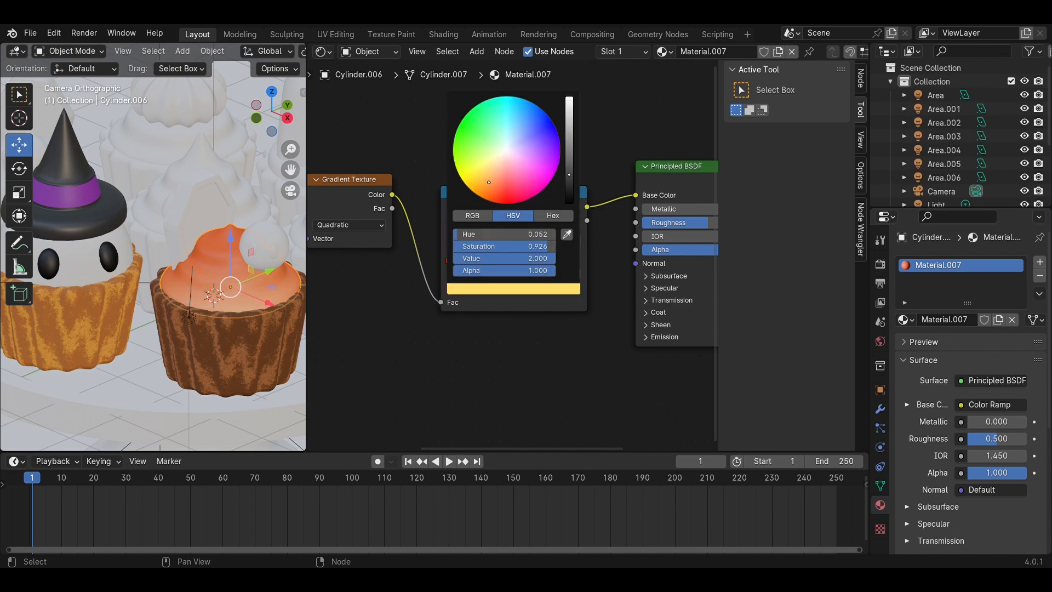
pyautogui.scroll(-2, 465, 360)
pyautogui.scroll(-2, 205, 312)
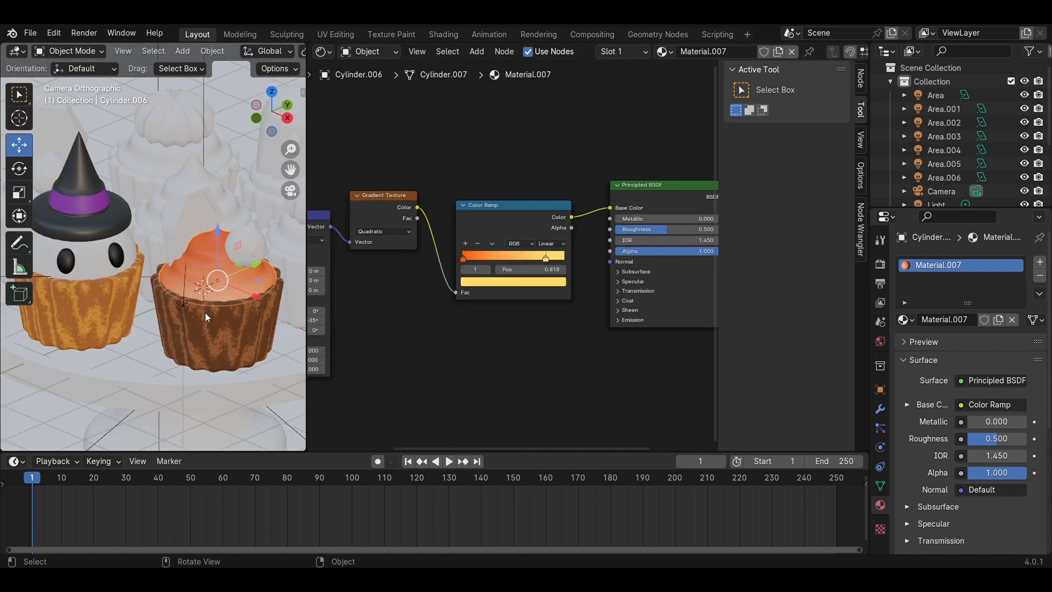
pyautogui.hotkey('ctrl', 's')
# Give the coffin-shaped topper a new grey material with a value of about 0.145 and roughness of about 0.278, and save the file.
pyautogui.scroll(2, 204, 314)
pyautogui.click(182, 233)
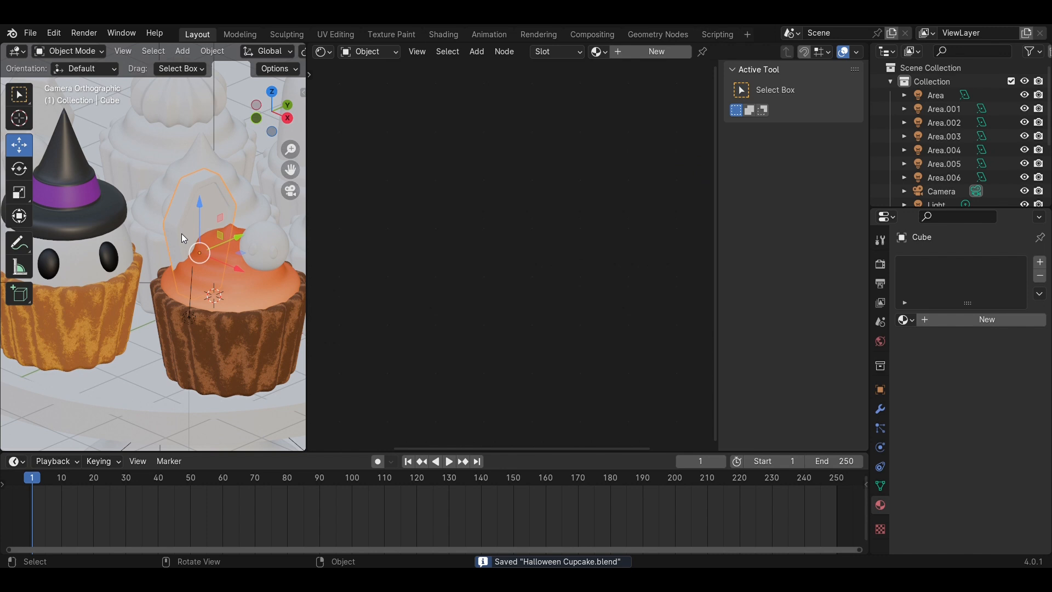
pyautogui.click(657, 51)
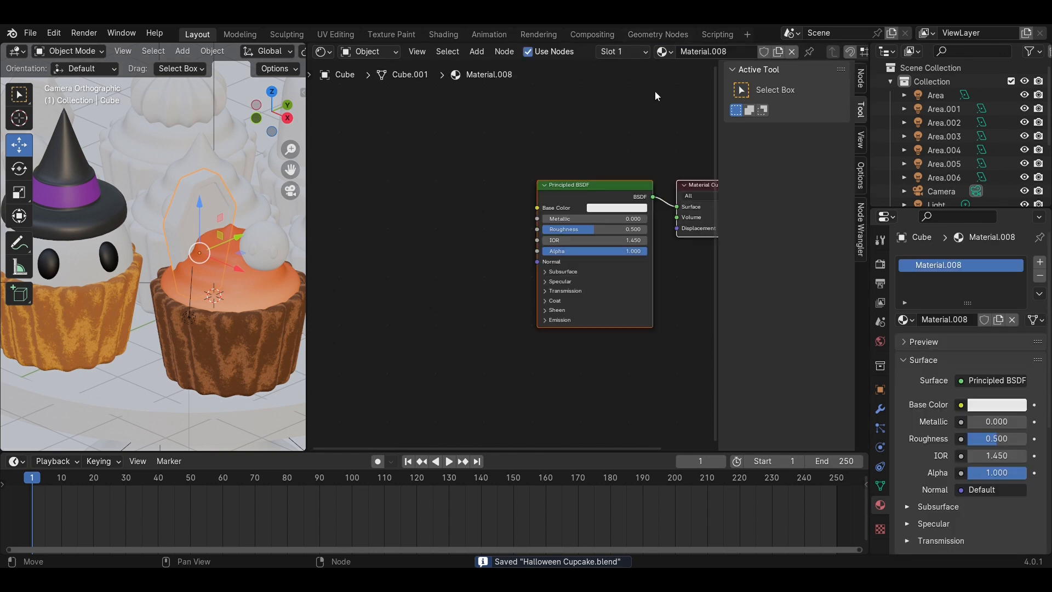
pyautogui.click(614, 208)
pyautogui.moveTo(684, 65); pyautogui.dragTo(684, 107)
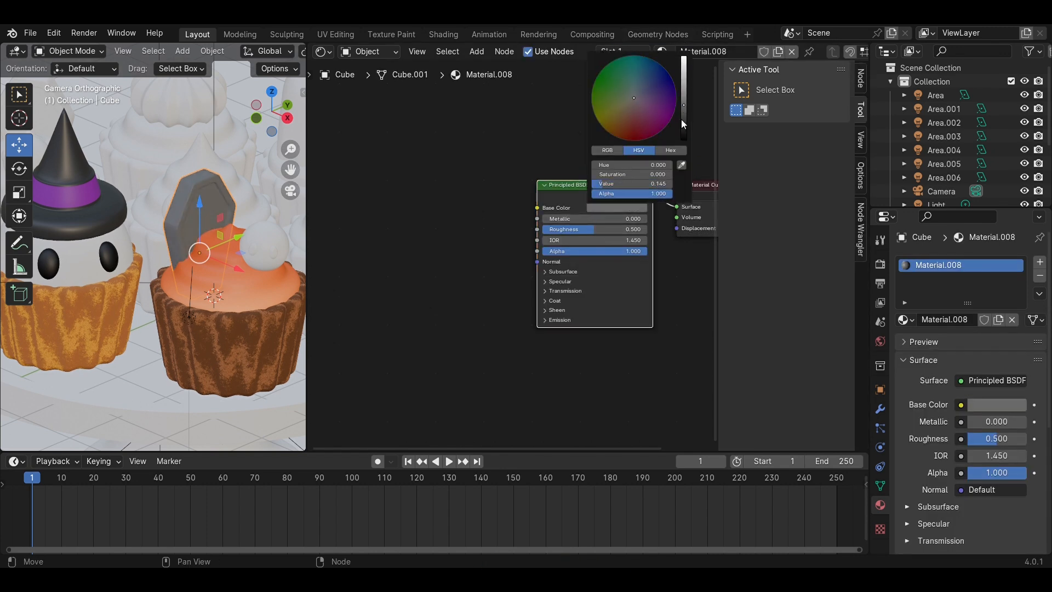
pyautogui.moveTo(599, 230); pyautogui.dragTo(576, 230)
pyautogui.scroll(5, 247, 228)
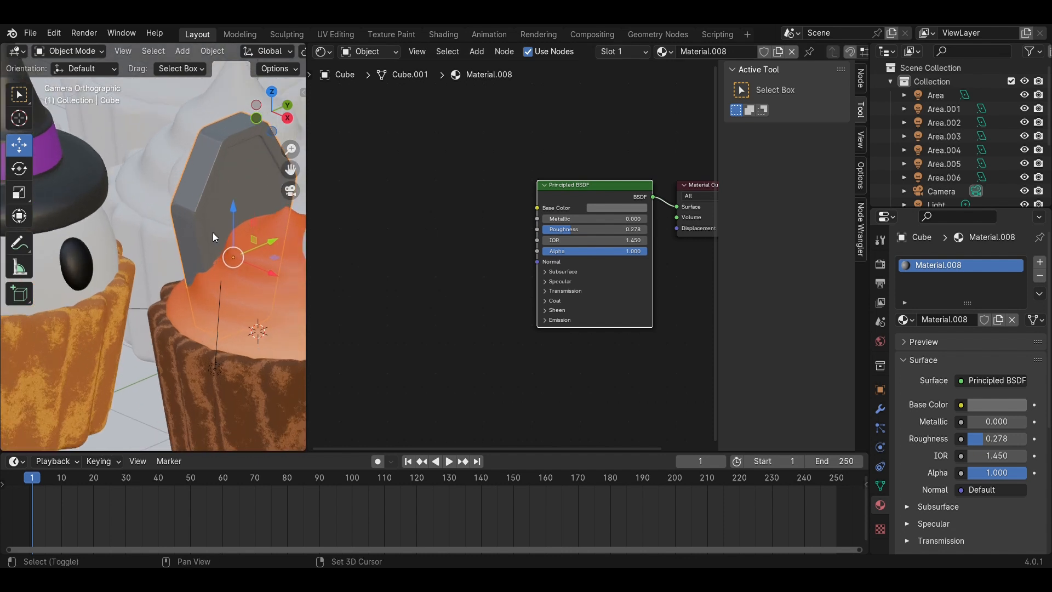
pyautogui.hotkey('ctrl', 's')
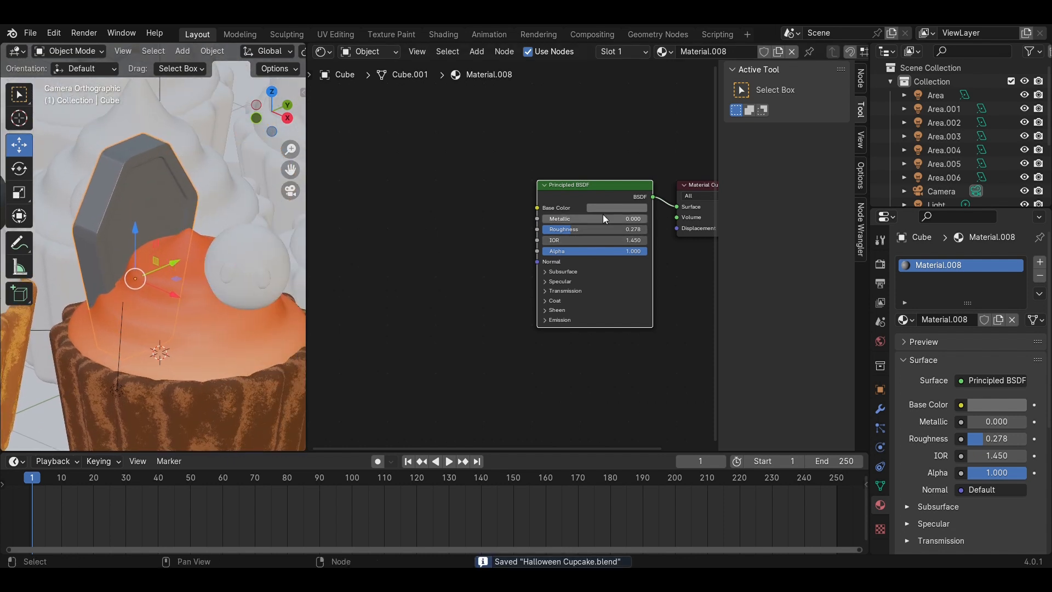
# Set the coffin topper material's roughness to 0.55.
pyautogui.moveTo(575, 229); pyautogui.dragTo(609, 229)
pyautogui.click(609, 230)
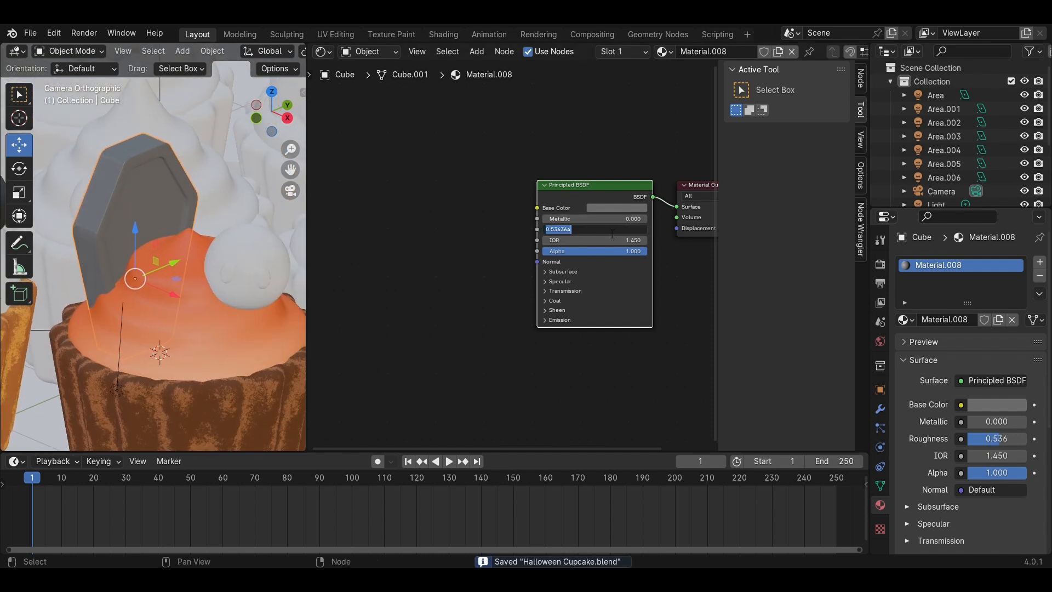
pyautogui.press('BackSpace')
pyautogui.write('.5')
pyautogui.press('Return')
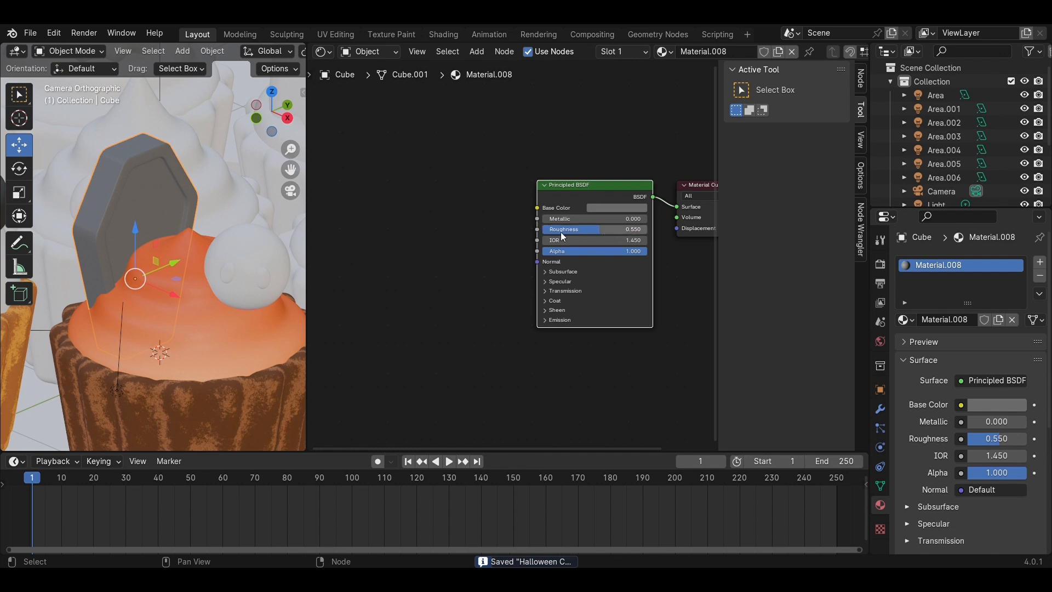
# Assign the existing Material.002 to the ball on the orange frosting.
pyautogui.click(237, 236)
pyautogui.click(597, 51)
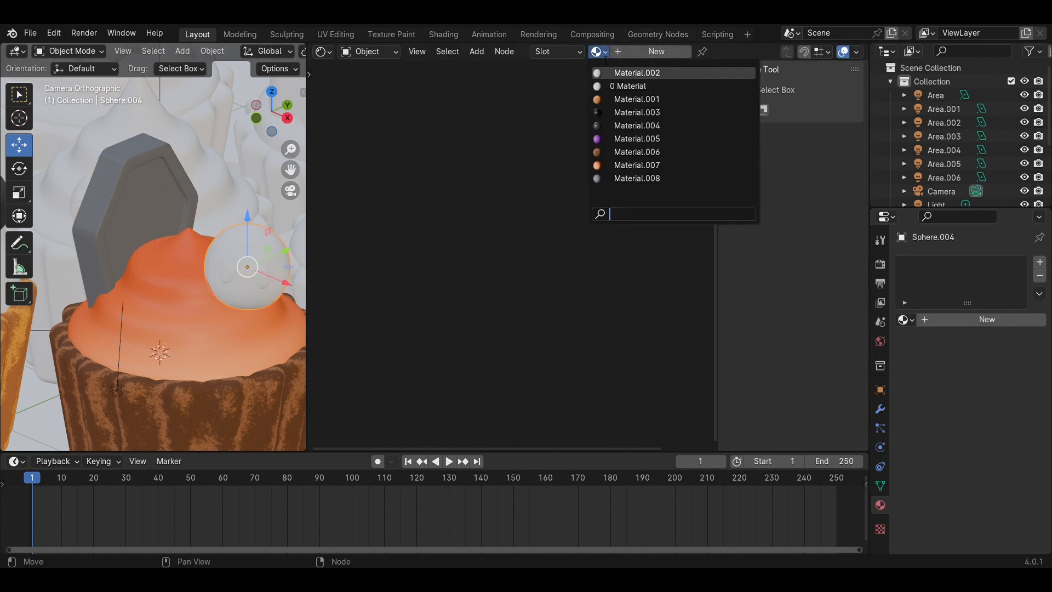
pyautogui.click(625, 73)
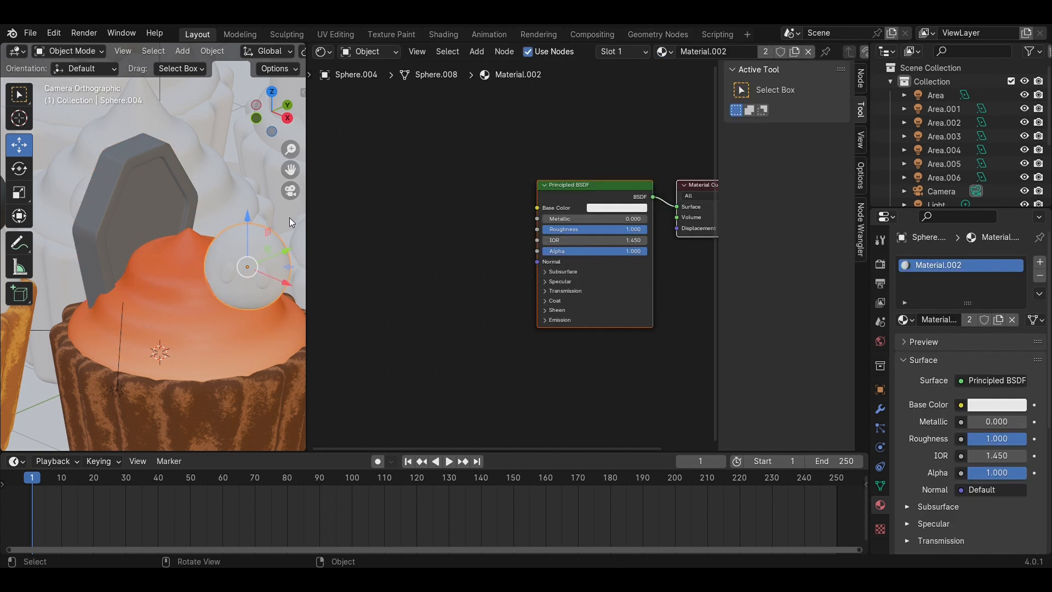
# Assign the existing Material.004 to the eyes of the ball on the orange frosting.
pyautogui.click(231, 275)
pyautogui.click(599, 54)
pyautogui.click(618, 125)
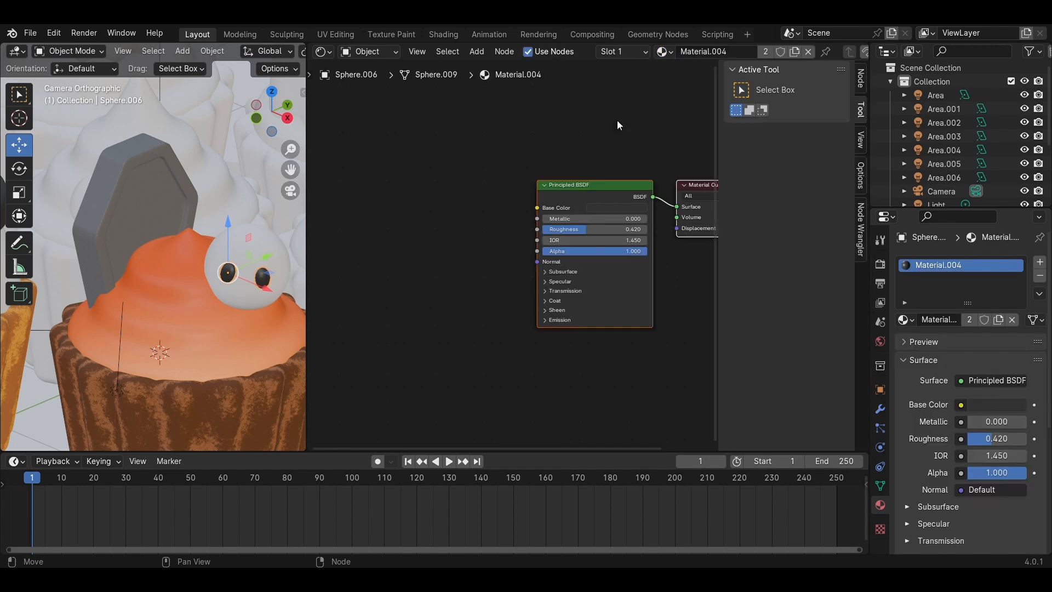
# Assign the existing Material.003 to the eyes of the ball on the orange frosting, and save the file.
pyautogui.scroll(-2, 87, 255)
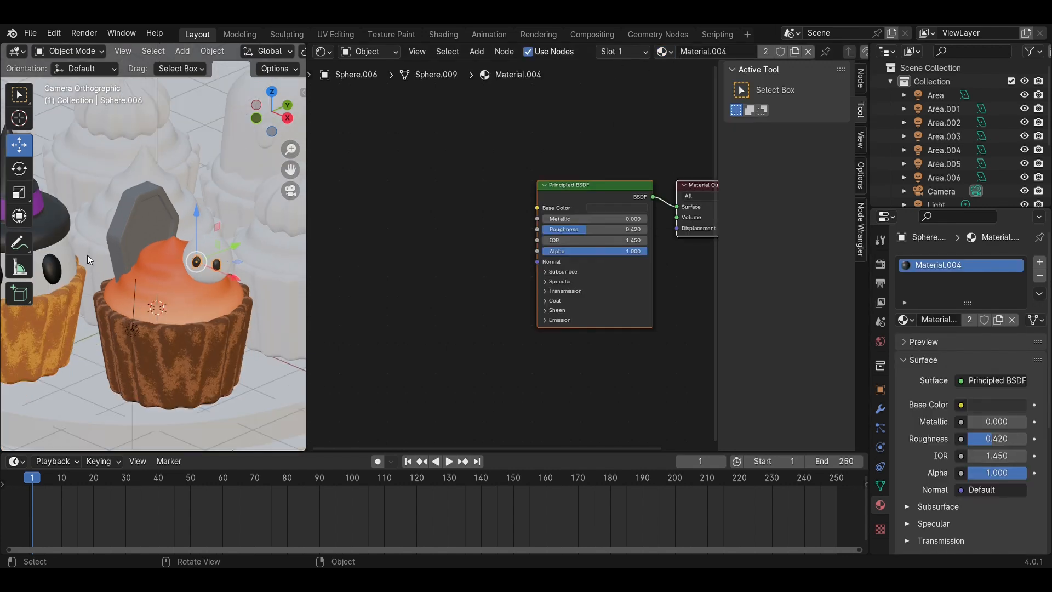
pyautogui.click(55, 268)
pyautogui.click(216, 265)
pyautogui.click(664, 51)
pyautogui.click(670, 112)
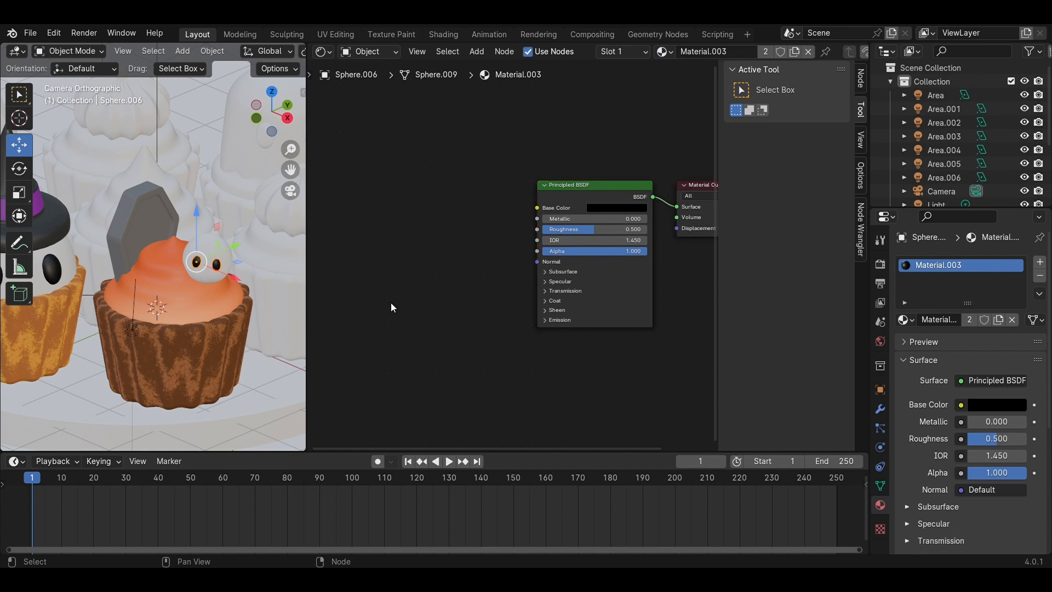
pyautogui.scroll(-2, 235, 300)
pyautogui.hotkey('ctrl', 's')
pyautogui.scroll(2, 236, 299)
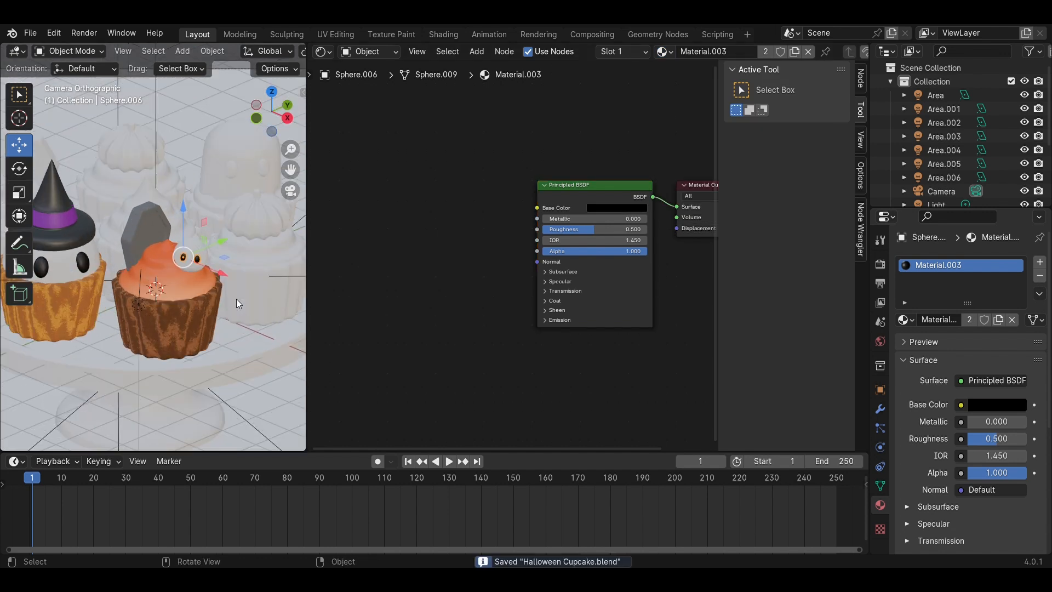
# Assign Material.006 to the wrapper of the pumpkin-topped cupcake beside the coffin cupcake and make it an independent copy.
pyautogui.click(259, 251)
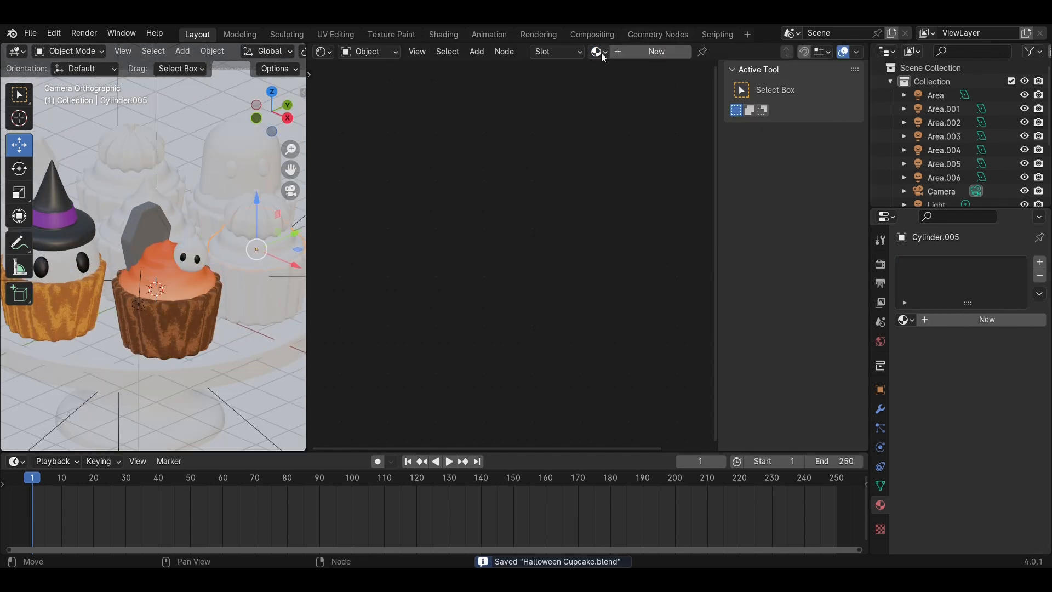
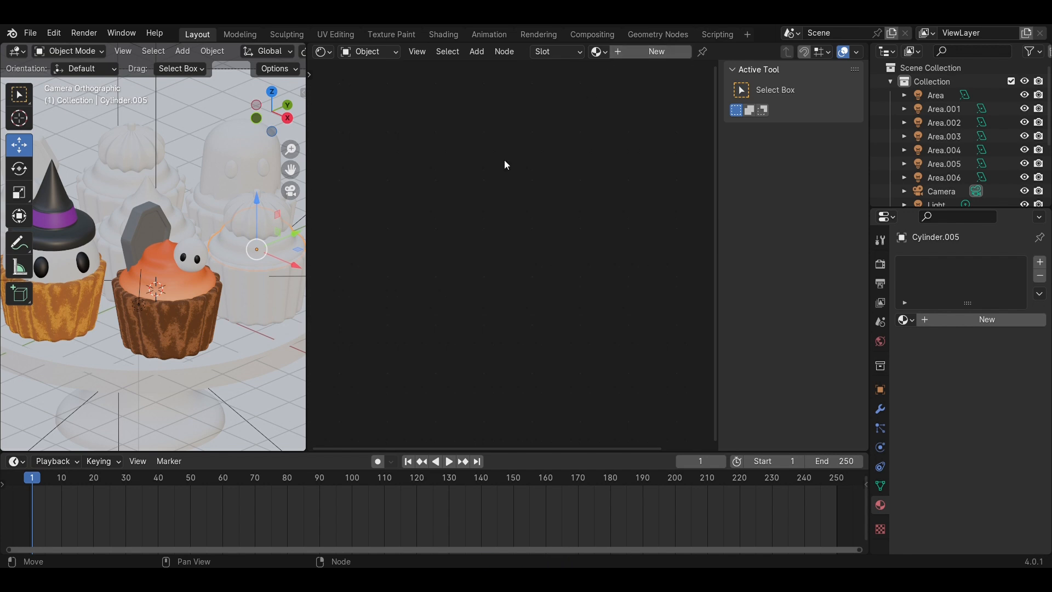
pyautogui.click(282, 294)
pyautogui.click(601, 52)
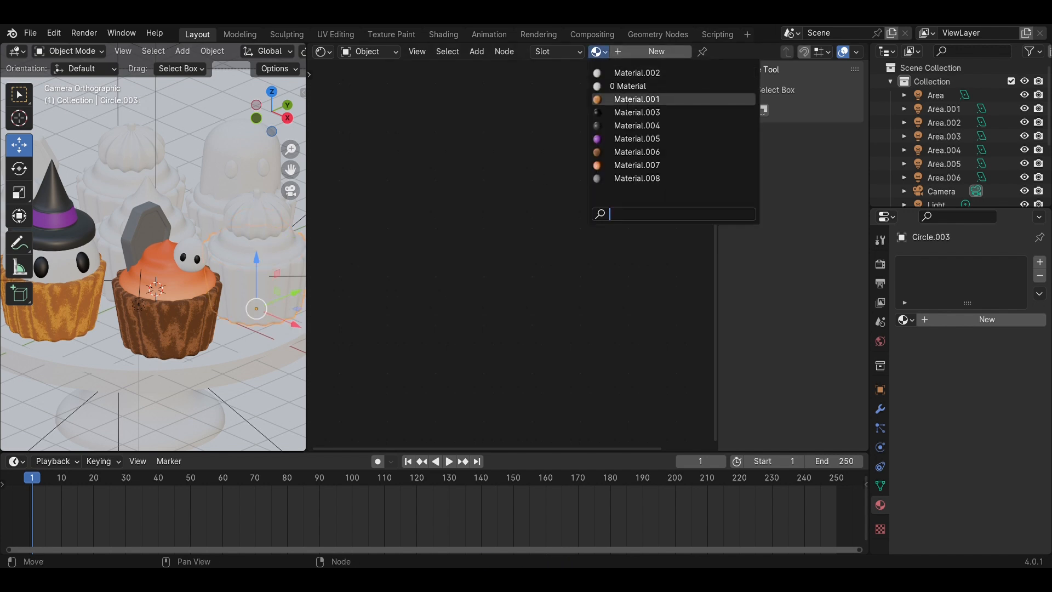
pyautogui.click(630, 151)
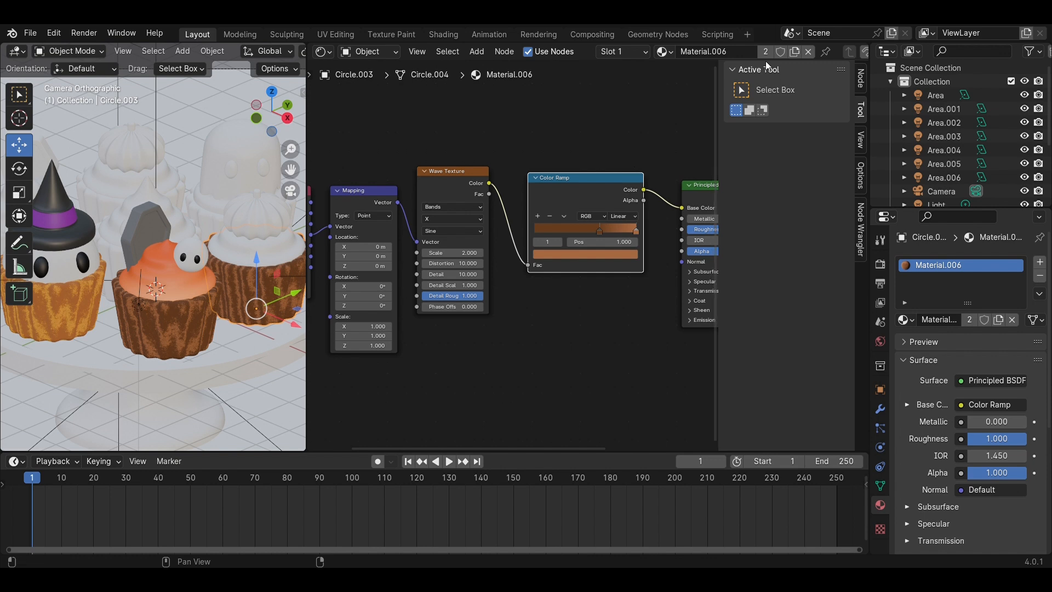
pyautogui.click(794, 52)
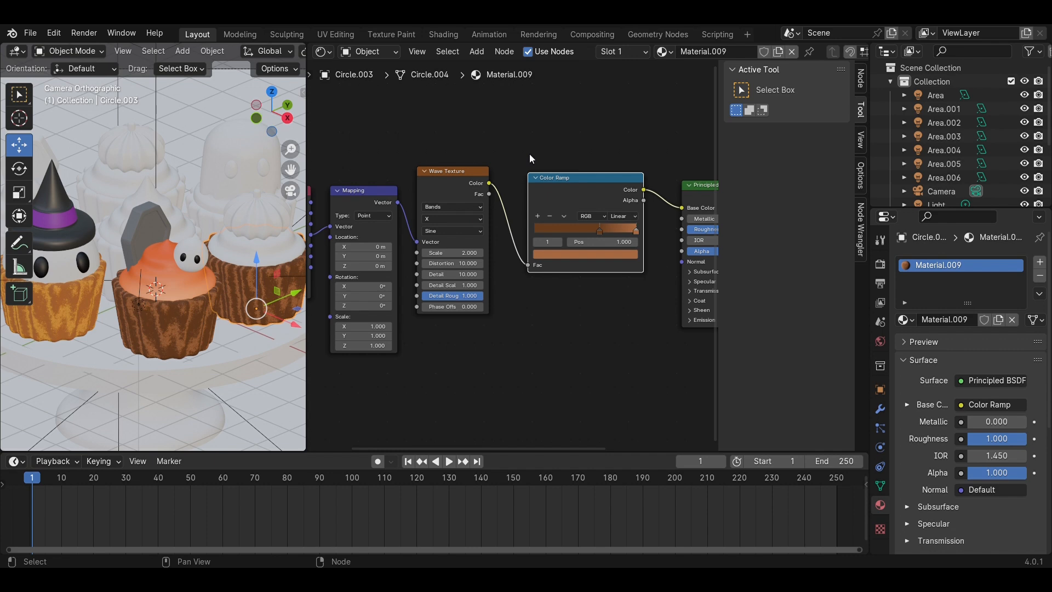
# Set the wrapper ramp's darker stop to a deep magenta-red with hue 0.964, saturation 0.921 and value 0.133.
pyautogui.click(582, 254)
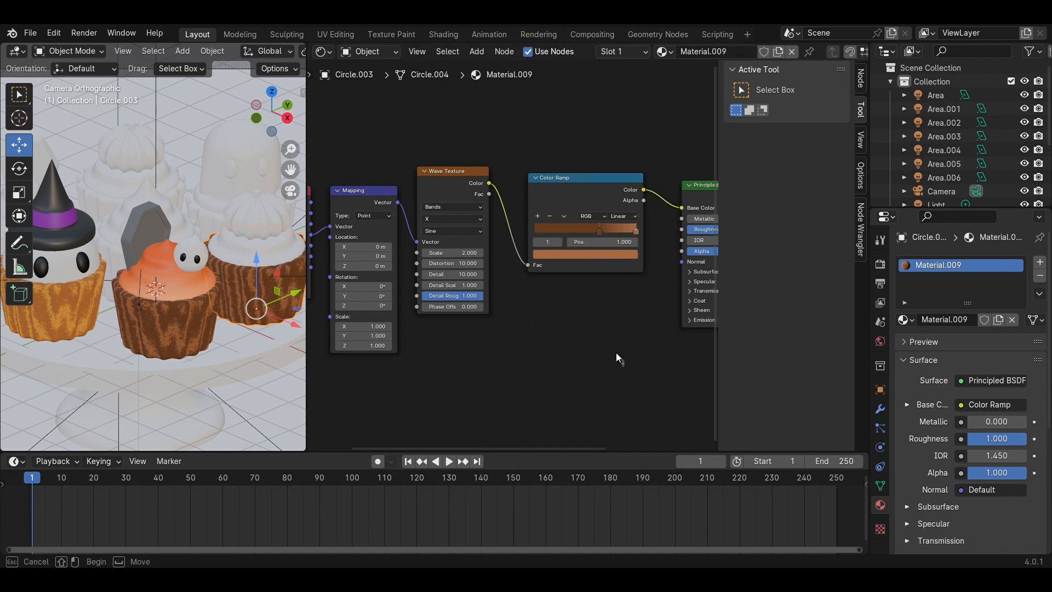
pyautogui.scroll(3, 617, 335)
pyautogui.moveTo(617, 325); pyautogui.dragTo(435, 349, button='middle')
pyautogui.click(493, 242)
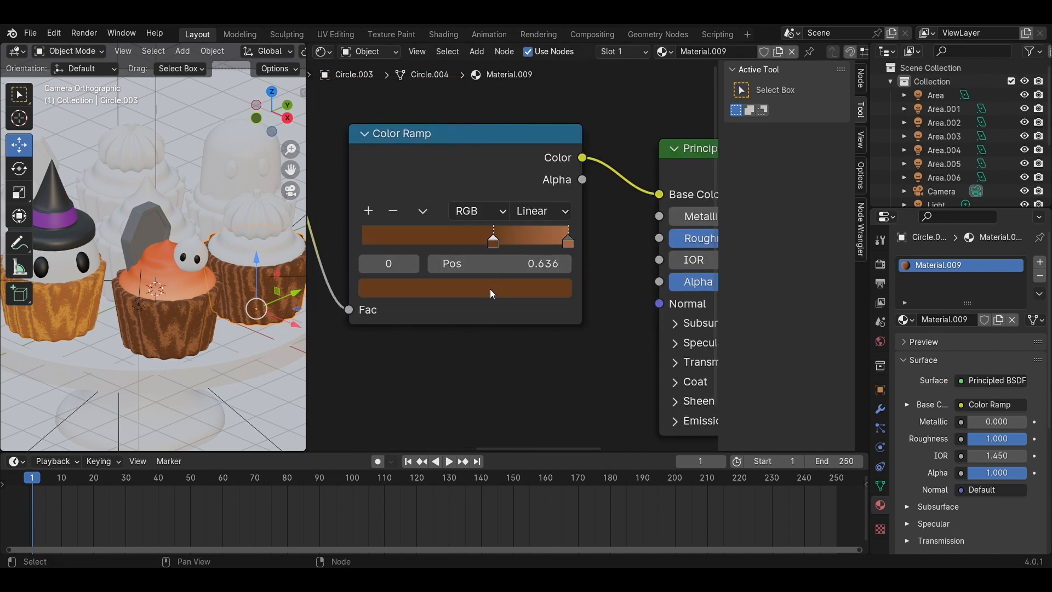
pyautogui.click(460, 282)
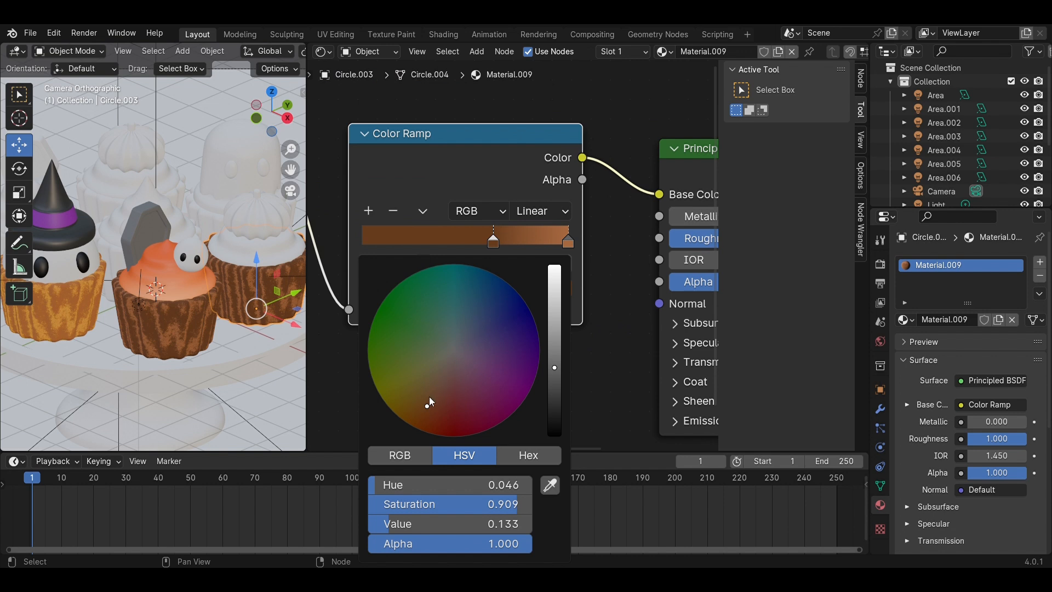
pyautogui.moveTo(429, 398); pyautogui.dragTo(478, 410)
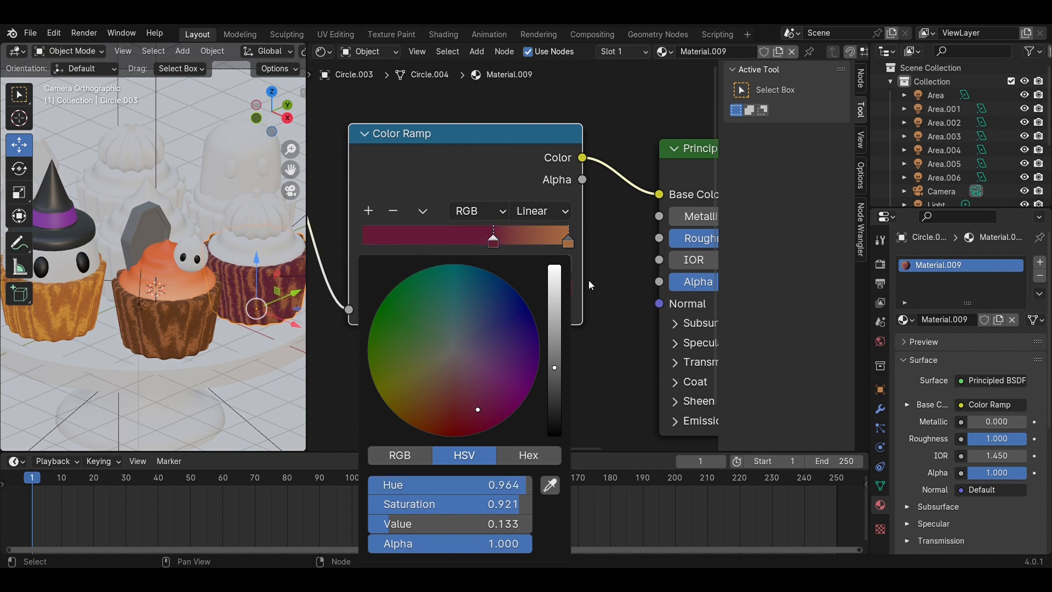
# Recolour the wrapper ramp's end stop to a bright purple, and save the file.
pyautogui.click(568, 239)
pyautogui.click(535, 288)
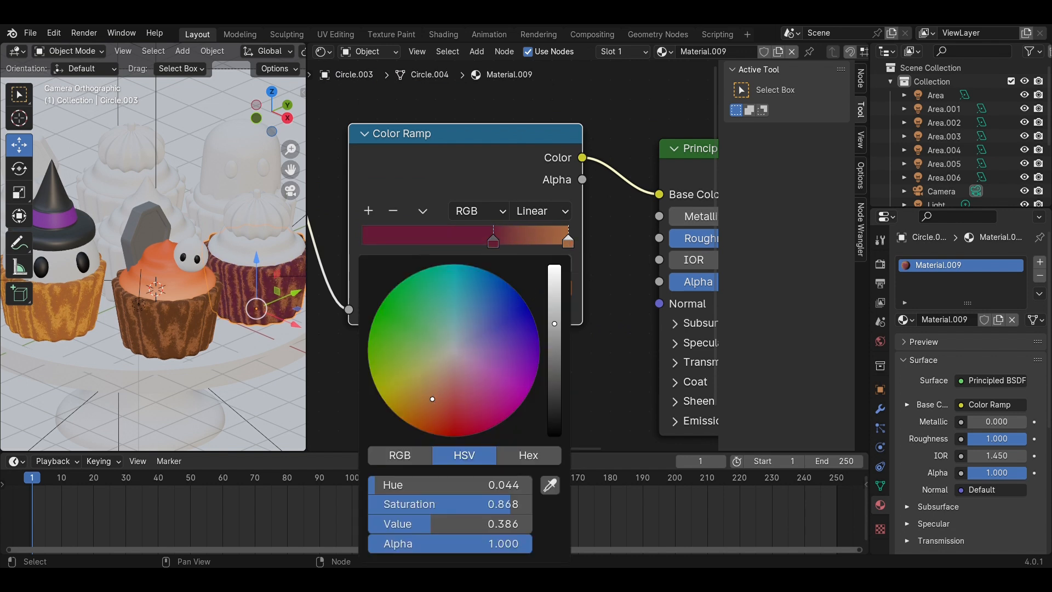
pyautogui.moveTo(432, 399); pyautogui.dragTo(504, 384)
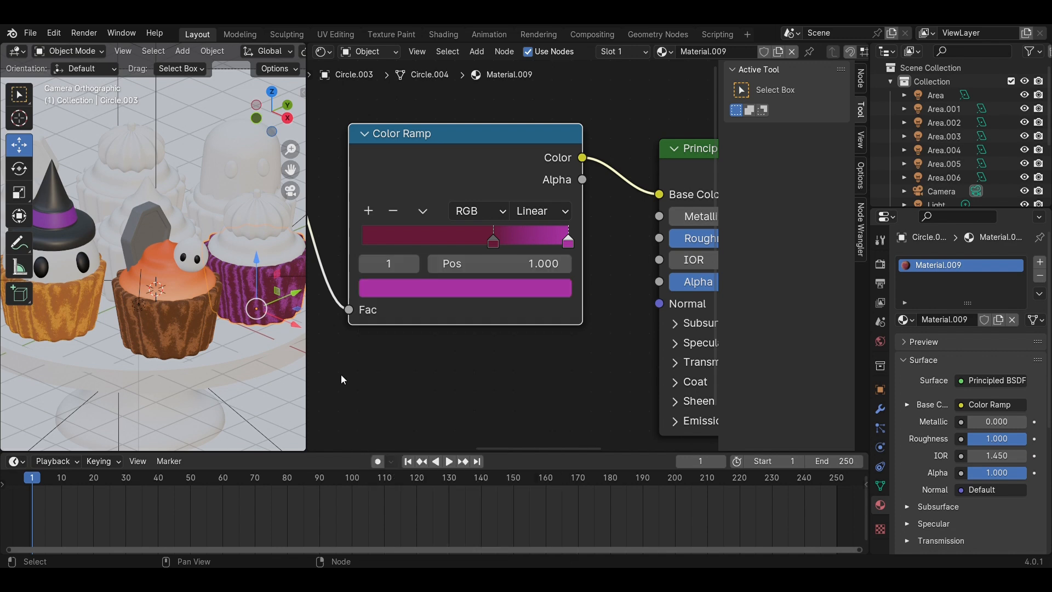
pyautogui.hotkey('ctrl', 's')
# Assign Material.007 to the frosting on the purple-wrapped cupcake and make it an independent copy.
pyautogui.scroll(1, 334, 352)
pyautogui.keyDown('shift'); pyautogui.moveTo(269, 289); pyautogui.dragTo(170, 335, button='middle'); pyautogui.keyUp('shift')
pyautogui.click(170, 336)
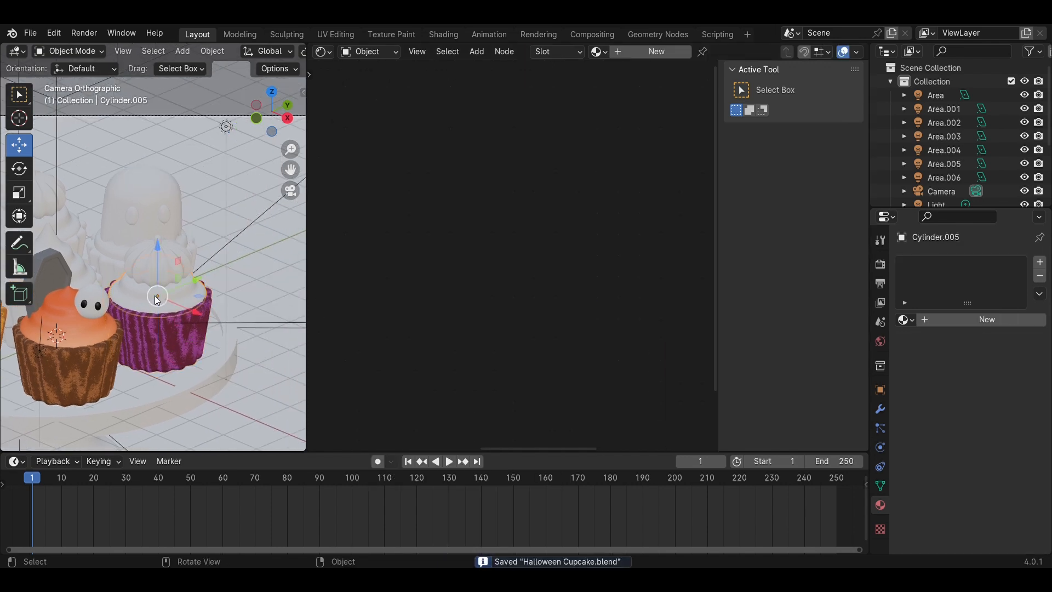
pyautogui.click(597, 51)
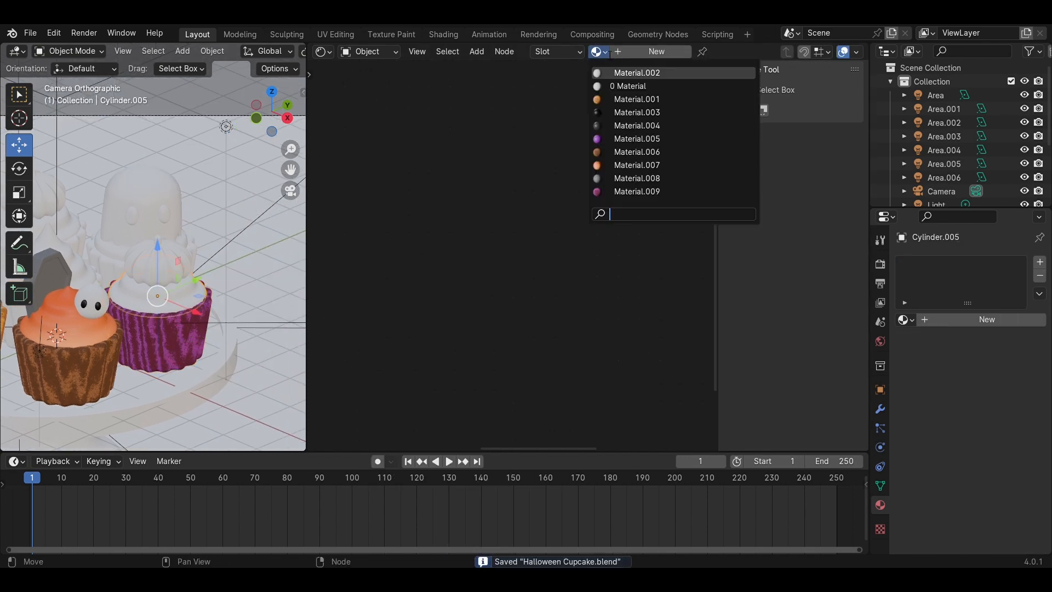
pyautogui.click(633, 165)
pyautogui.press('KP_Decimal')
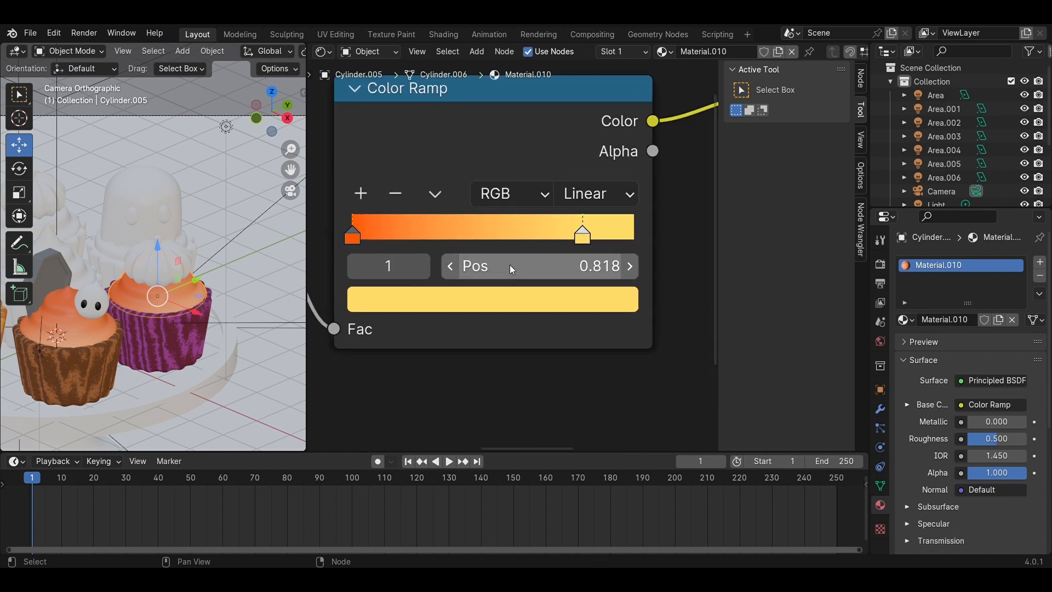
# Set the copied frosting ramp's first stop to green with hue 0.342, saturation 1.000 and value 1.000.
pyautogui.click(351, 236)
pyautogui.click(423, 305)
pyautogui.moveTo(425, 241); pyautogui.dragTo(395, 77)
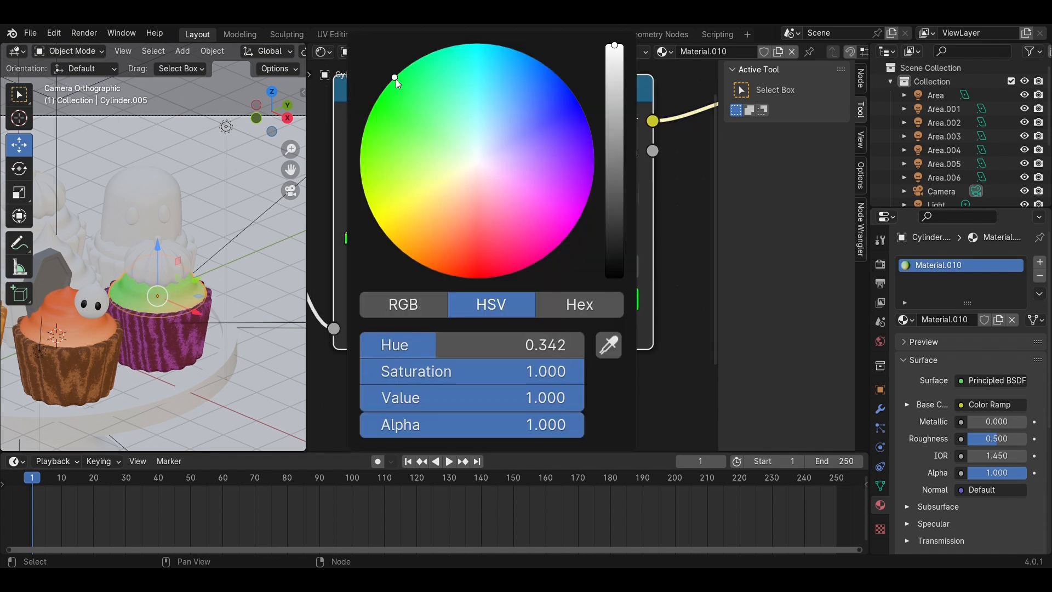
# Recolour the frosting ramp's end stop to a very pale green, and save the file.
pyautogui.click(582, 237)
pyautogui.click(531, 305)
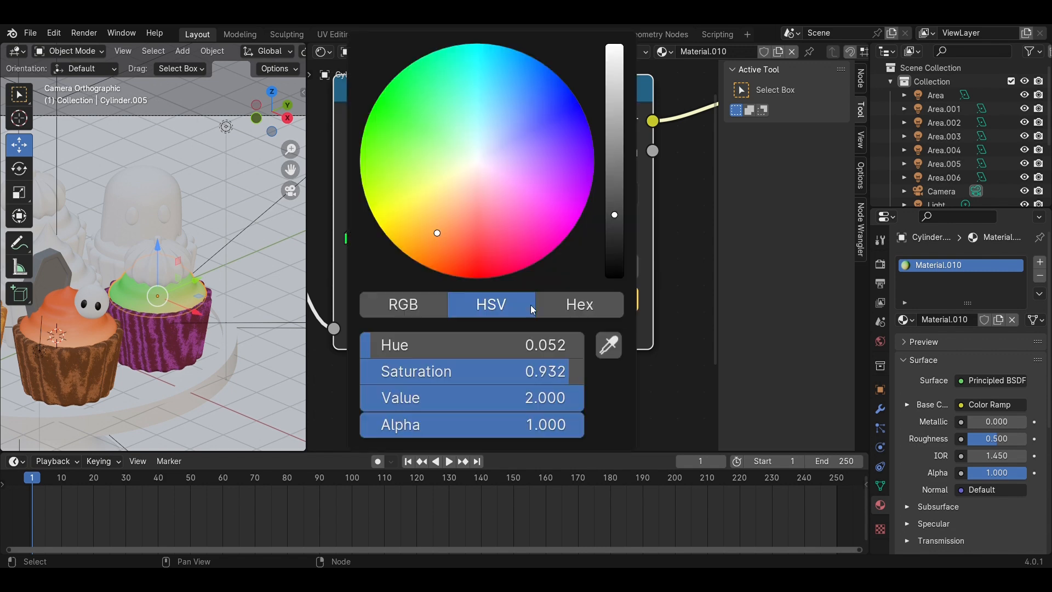
pyautogui.moveTo(428, 229); pyautogui.dragTo(441, 141)
pyautogui.hotkey('ctrl', 's')
# Give the pumpkin on the green frosting a new material with an orange base colour and a higher roughness.
pyautogui.click(169, 268)
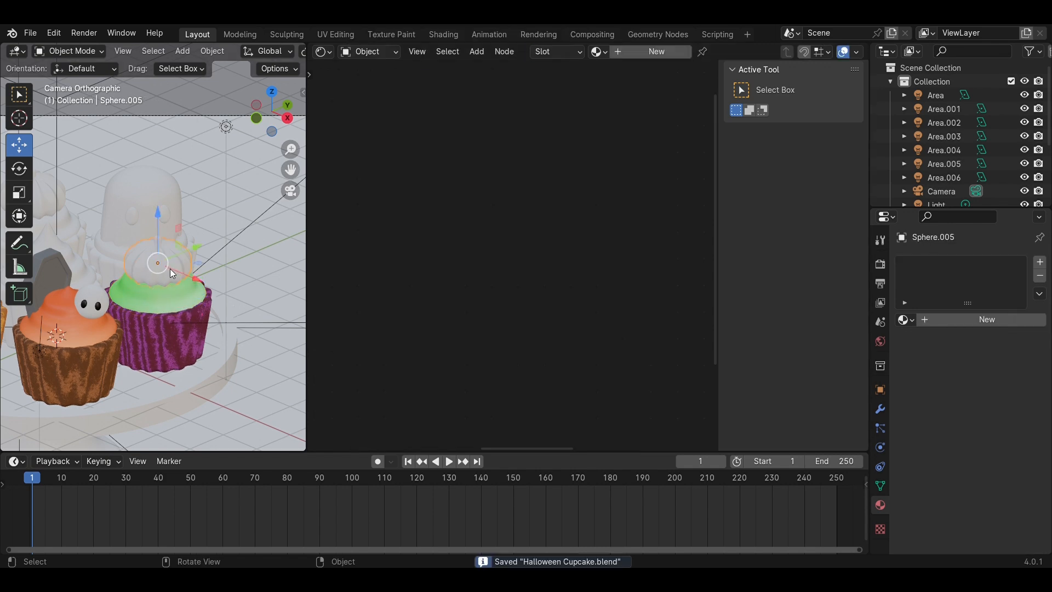
pyautogui.click(630, 53)
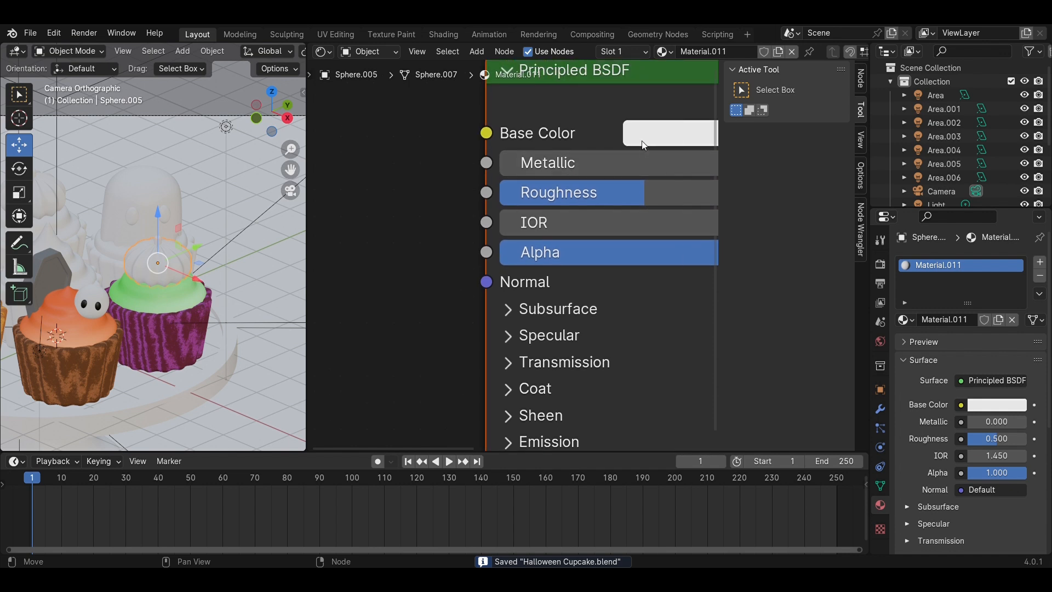
pyautogui.click(641, 134)
pyautogui.click(618, 384)
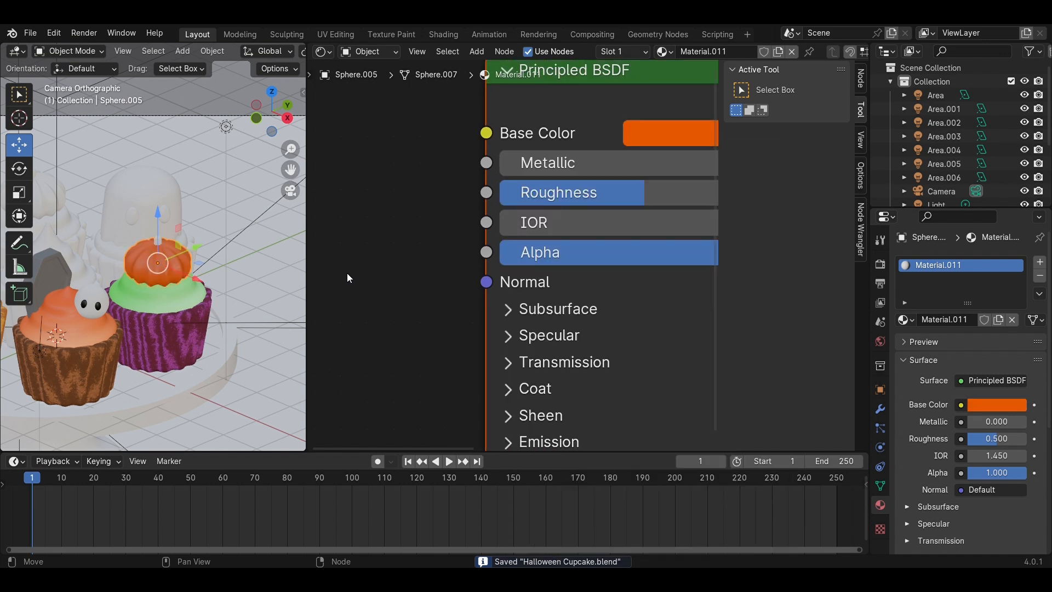
pyautogui.moveTo(661, 195); pyautogui.dragTo(730, 195)
# Give the pumpkin's stem a new material with an orange-red base colour of hue 0.017 and saturation 1.000.
pyautogui.click(157, 241)
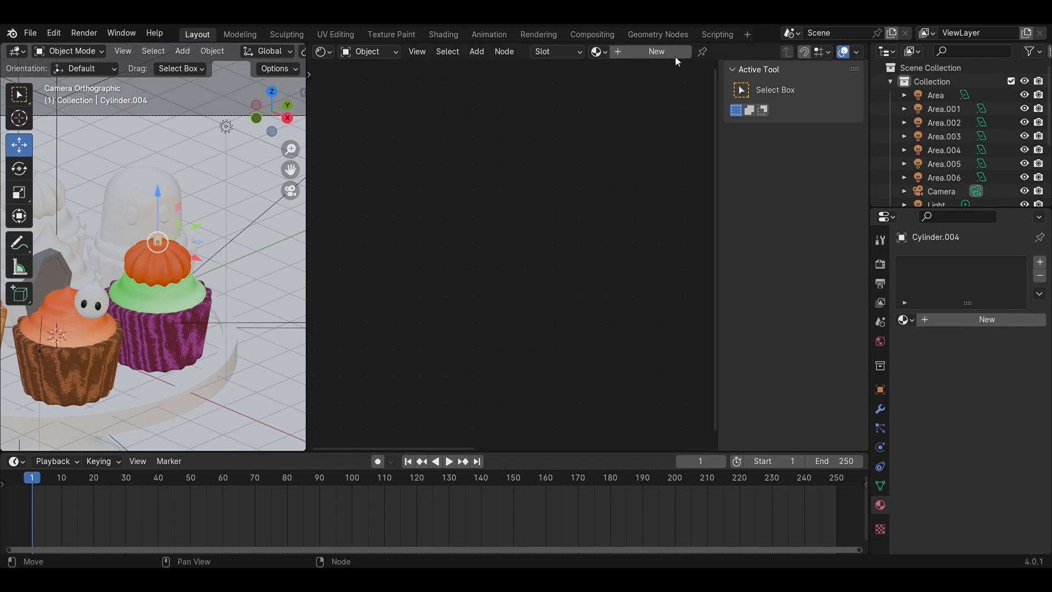
pyautogui.click(666, 52)
pyautogui.click(668, 133)
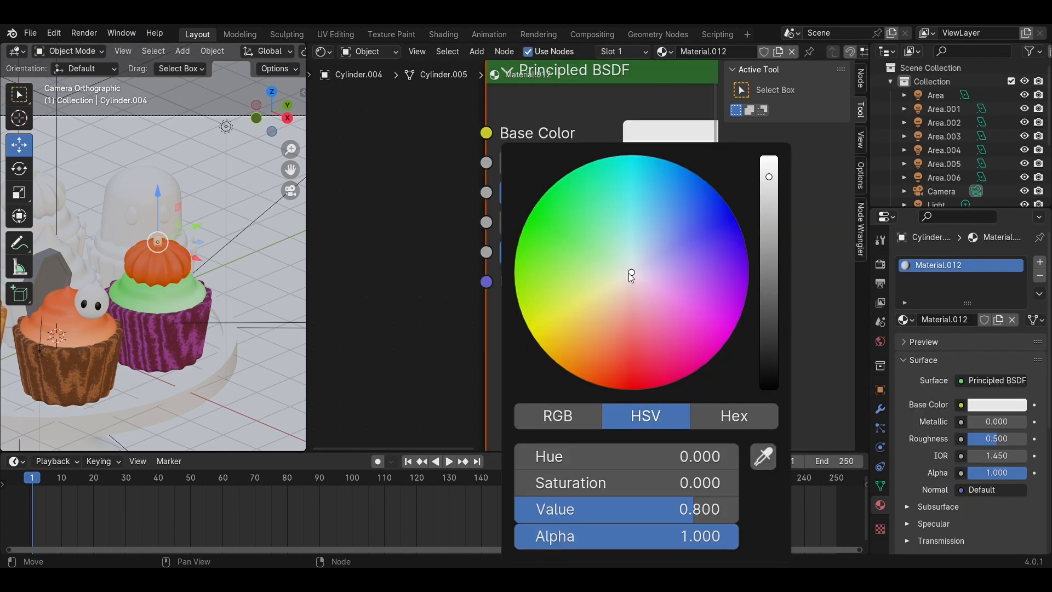
pyautogui.moveTo(631, 274); pyautogui.dragTo(620, 389)
pyautogui.scroll(2, 146, 267)
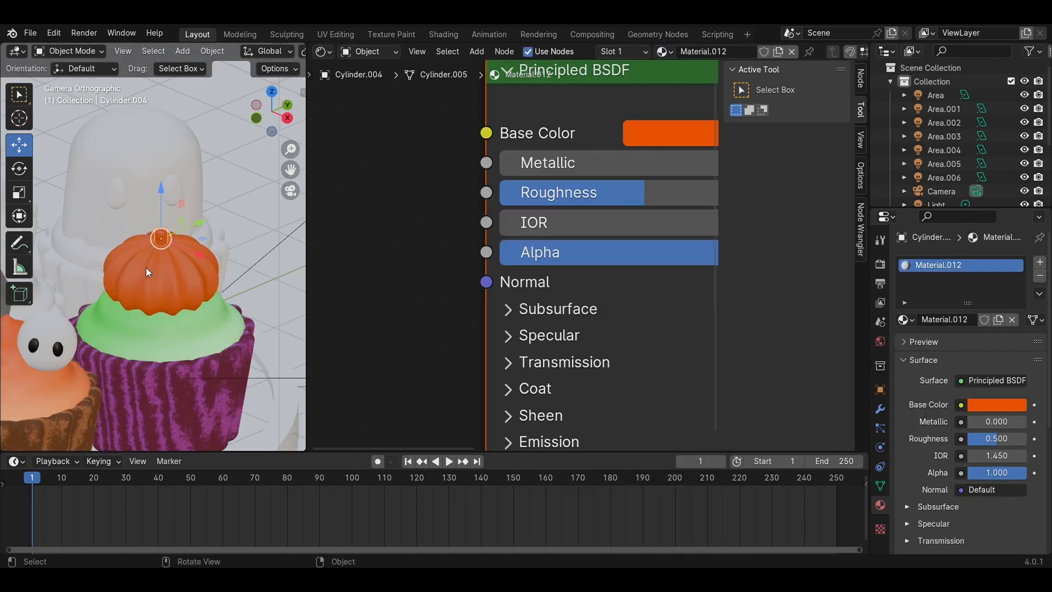
# Darken the stem material's base colour to brown by lowering its value, and save the file.
pyautogui.scroll(1, 148, 273)
pyautogui.moveTo(632, 162); pyautogui.dragTo(380, 222, button='middle')
pyautogui.click(383, 189)
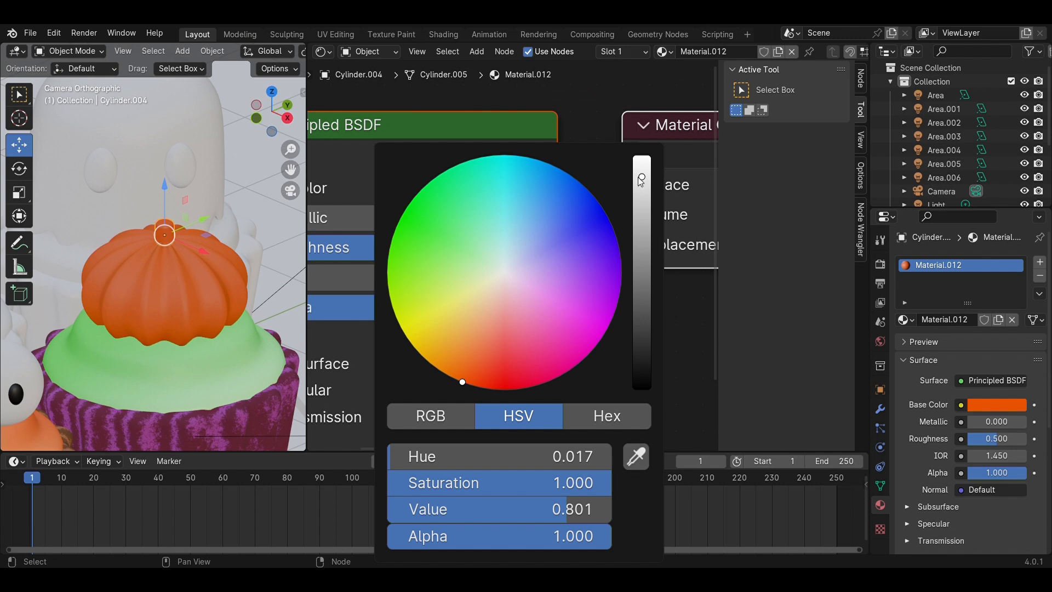
pyautogui.moveTo(641, 181); pyautogui.dragTo(559, 277)
pyautogui.scroll(-3, 217, 297)
pyautogui.scroll(-5, 222, 297)
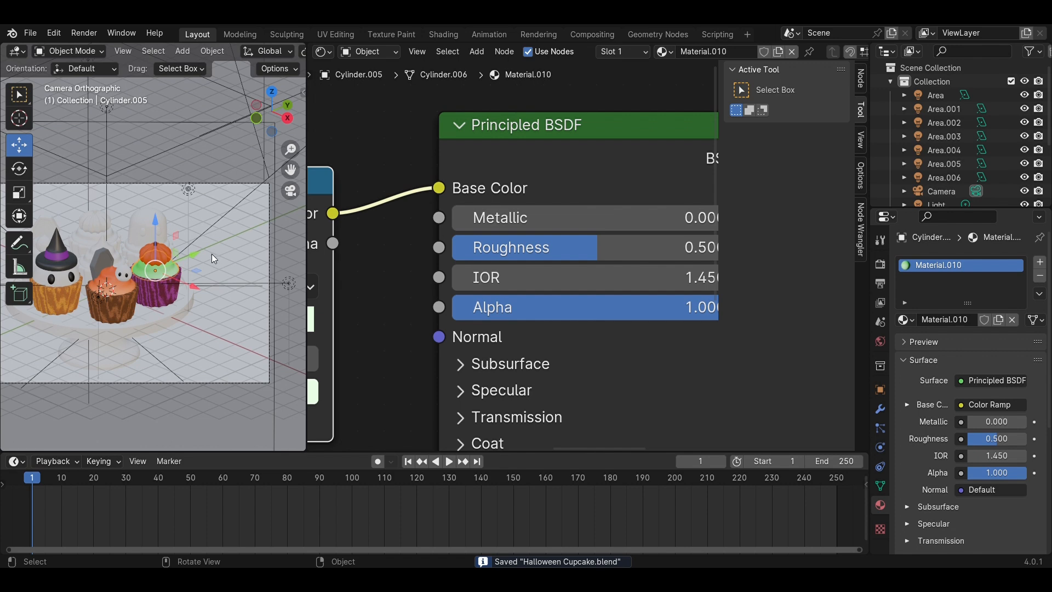
# Assign the existing Material.001 to the wrapper of the ghost-topped cupcake behind the pumpkin cupcake.
pyautogui.scroll(3, 212, 254)
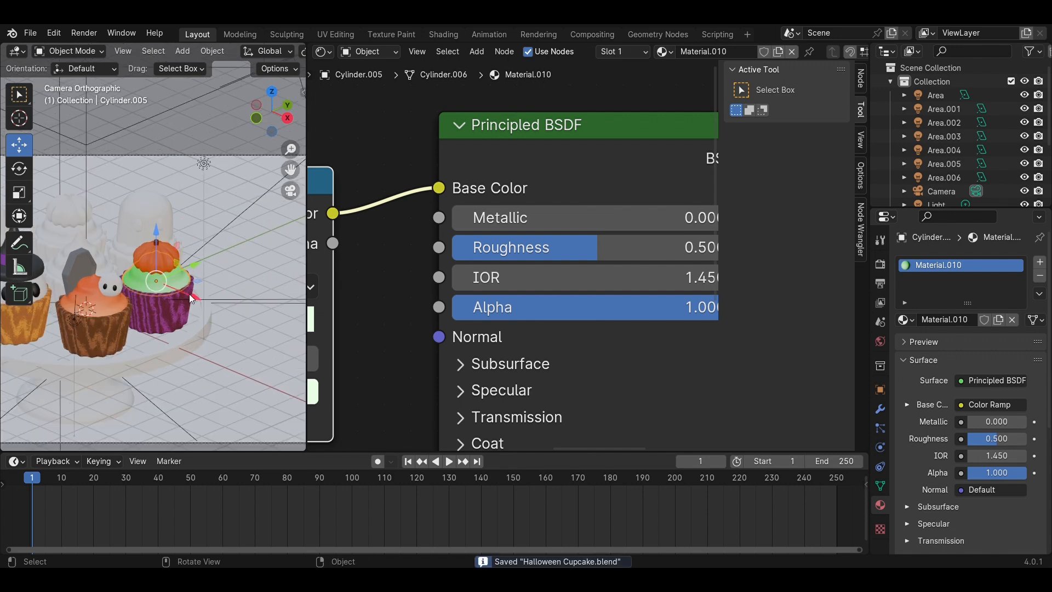
pyautogui.scroll(2, 191, 279)
pyautogui.scroll(2, 186, 258)
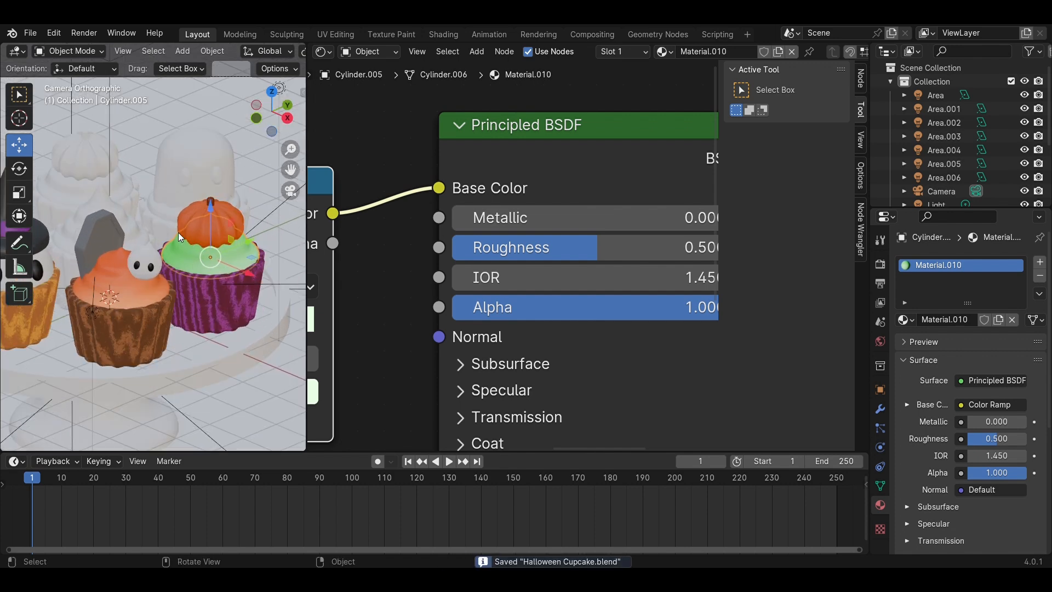
pyautogui.click(161, 233)
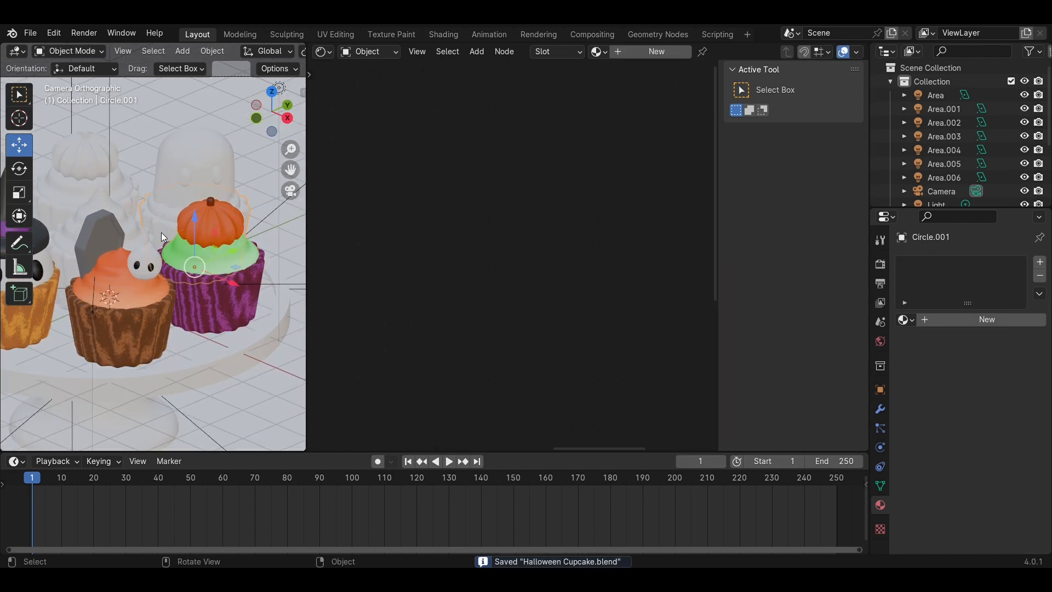
pyautogui.click(596, 52)
pyautogui.click(624, 98)
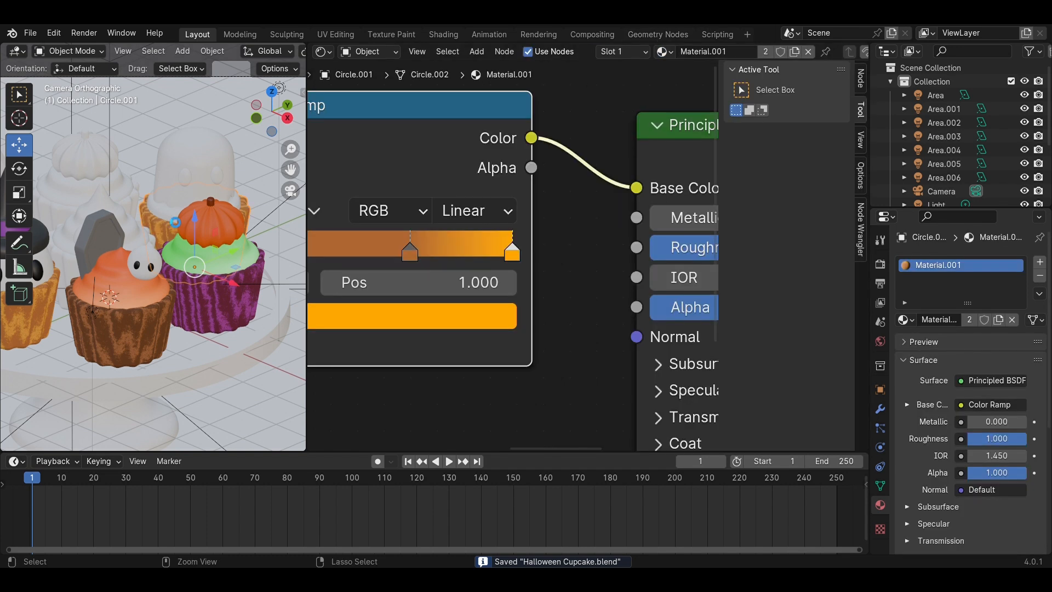
# Assign the existing Material.007 to the frosting under the ghost on the back cupcake and make it a single-user copy.
pyautogui.click(167, 212)
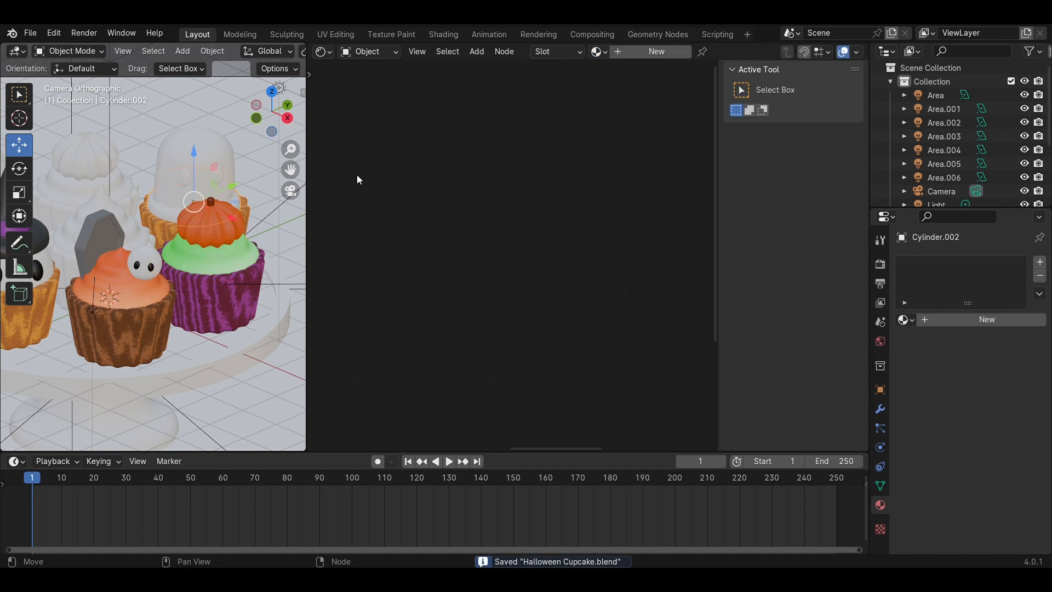
pyautogui.click(635, 54)
pyautogui.hotkey('ctrl', 'z')
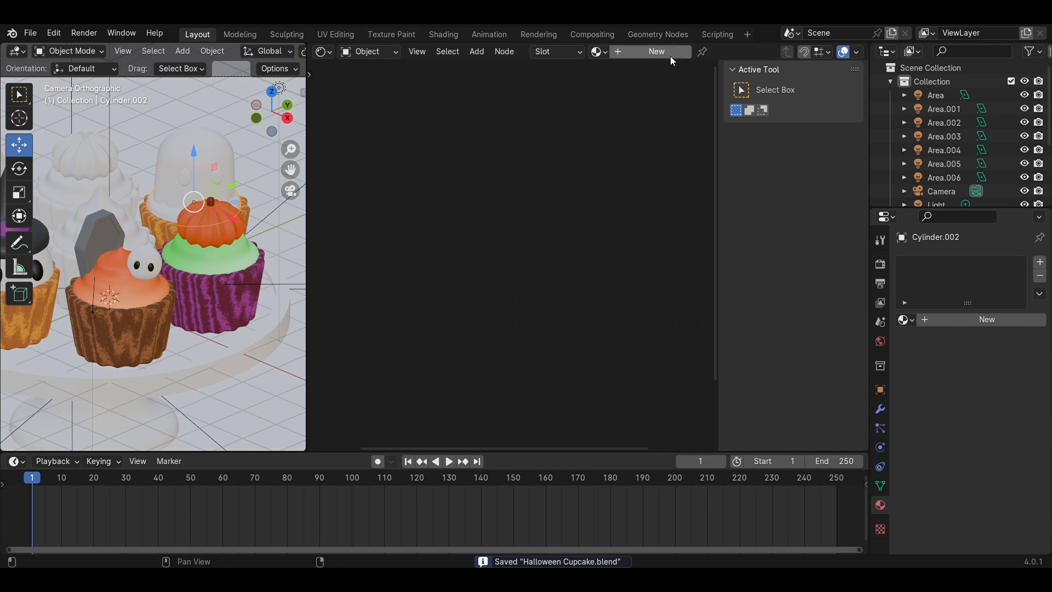
pyautogui.click(603, 52)
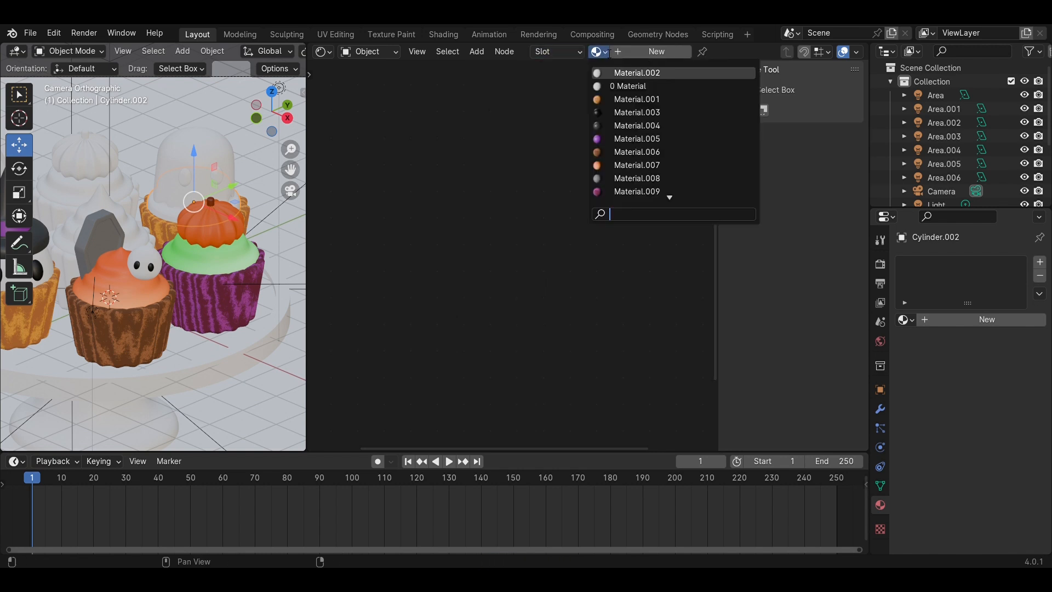
pyautogui.click(643, 165)
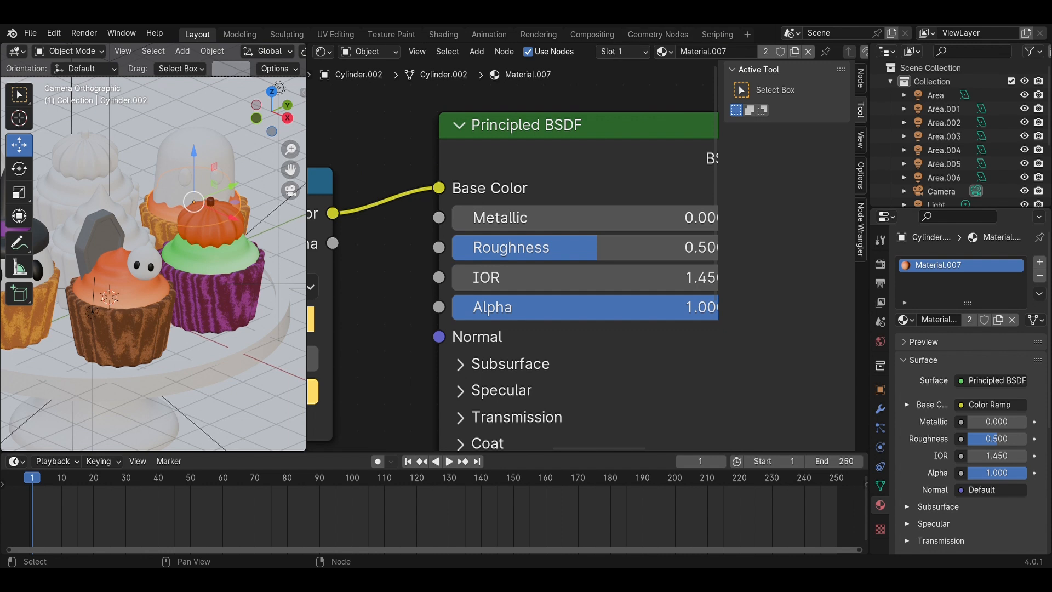
pyautogui.click(795, 51)
# Recolour the first stop of the frosting's Color Ramp to dark brown with hue 0.032 and saturation 0.970.
pyautogui.moveTo(445, 334); pyautogui.dragTo(639, 288, button='middle')
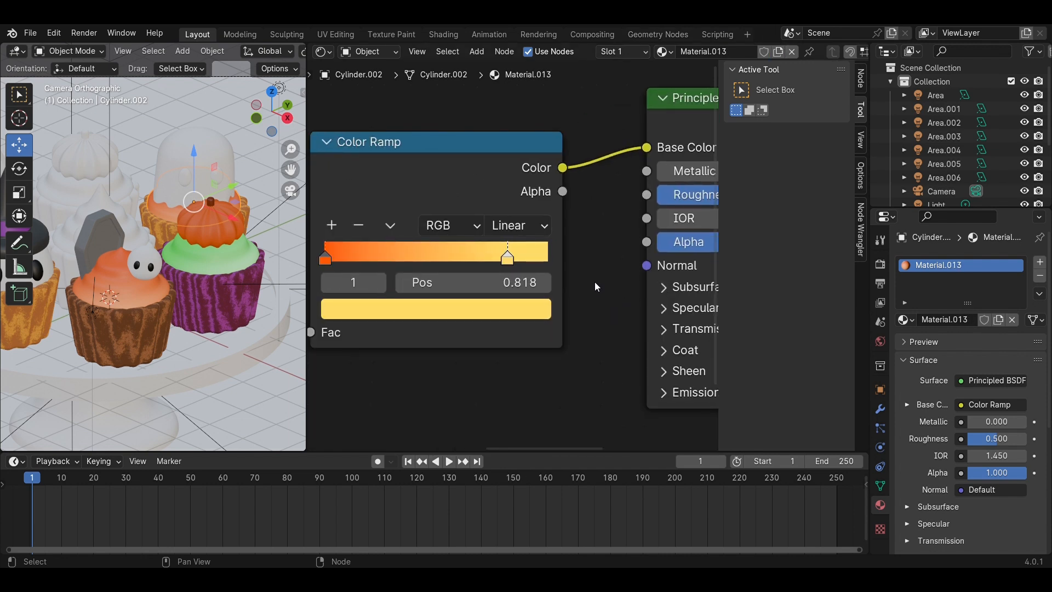
pyautogui.click(325, 256)
pyautogui.click(381, 309)
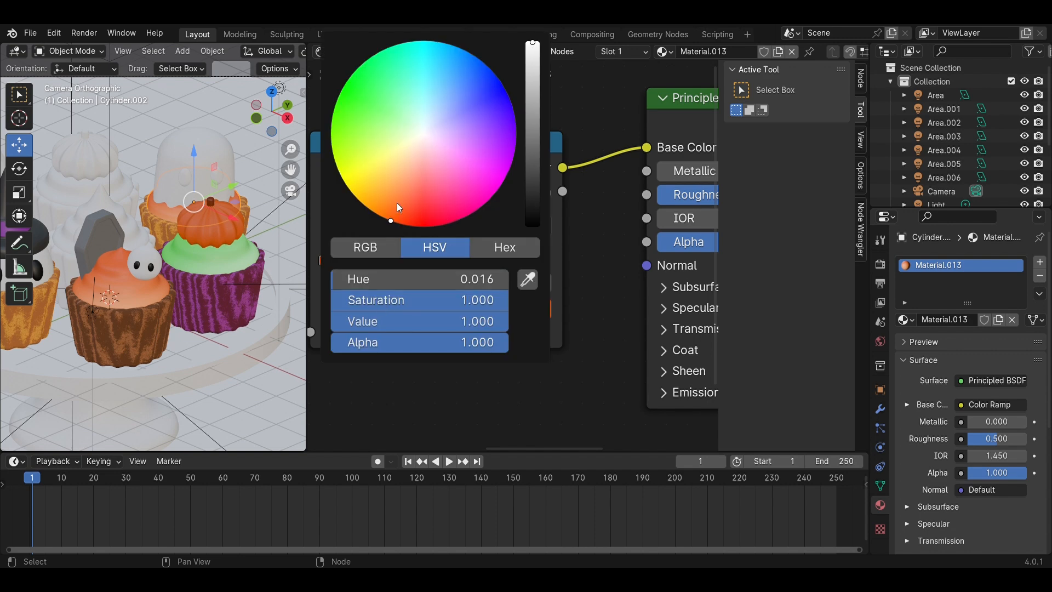
pyautogui.moveTo(399, 207)
pyautogui.mouseDown()
pyautogui.moveTo(388, 215)
pyautogui.moveTo(412, 147)
pyautogui.mouseUp()
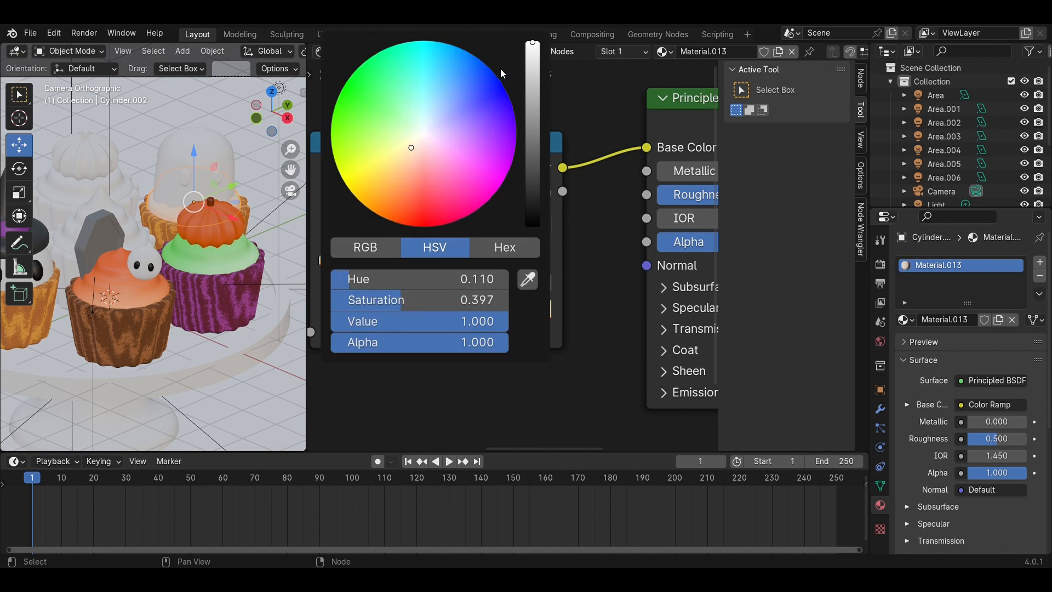
pyautogui.moveTo(532, 43); pyautogui.dragTo(532, 110)
pyautogui.scroll(3, 228, 219)
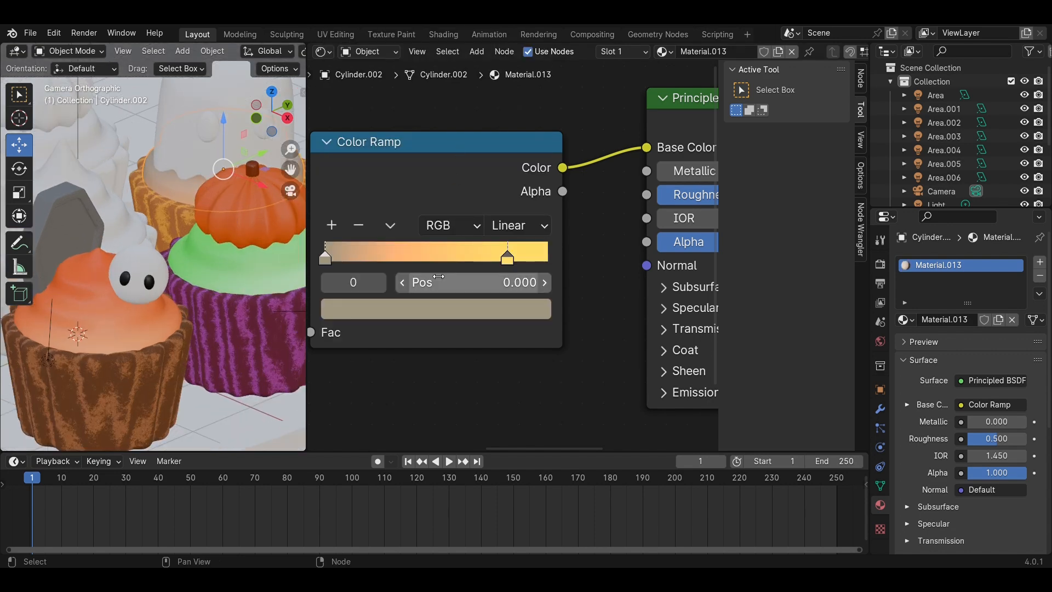
pyautogui.click(414, 302)
pyautogui.moveTo(410, 149); pyautogui.dragTo(393, 205)
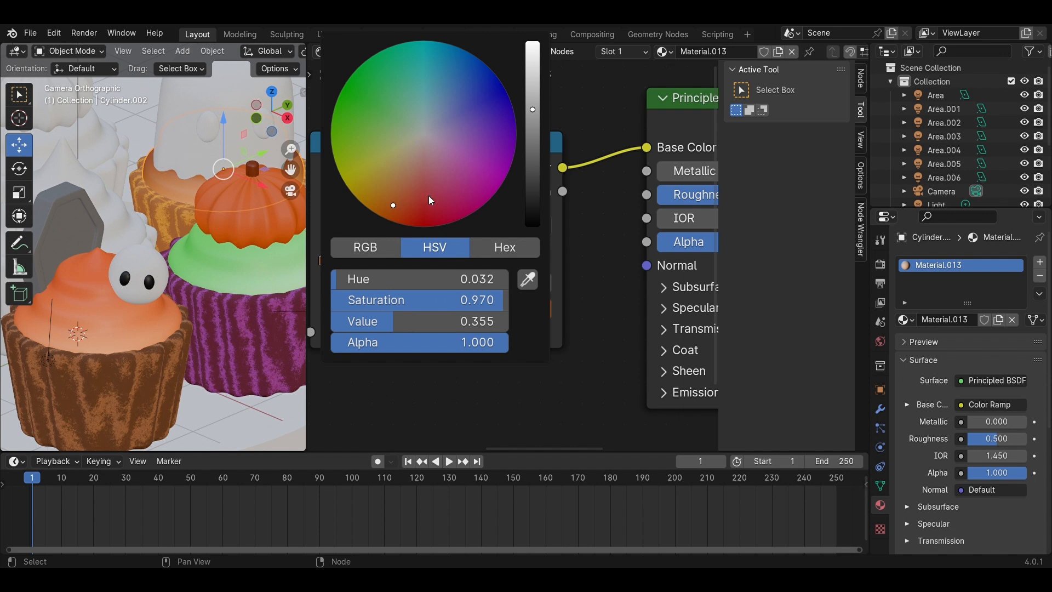
pyautogui.moveTo(531, 110); pyautogui.dragTo(535, 155)
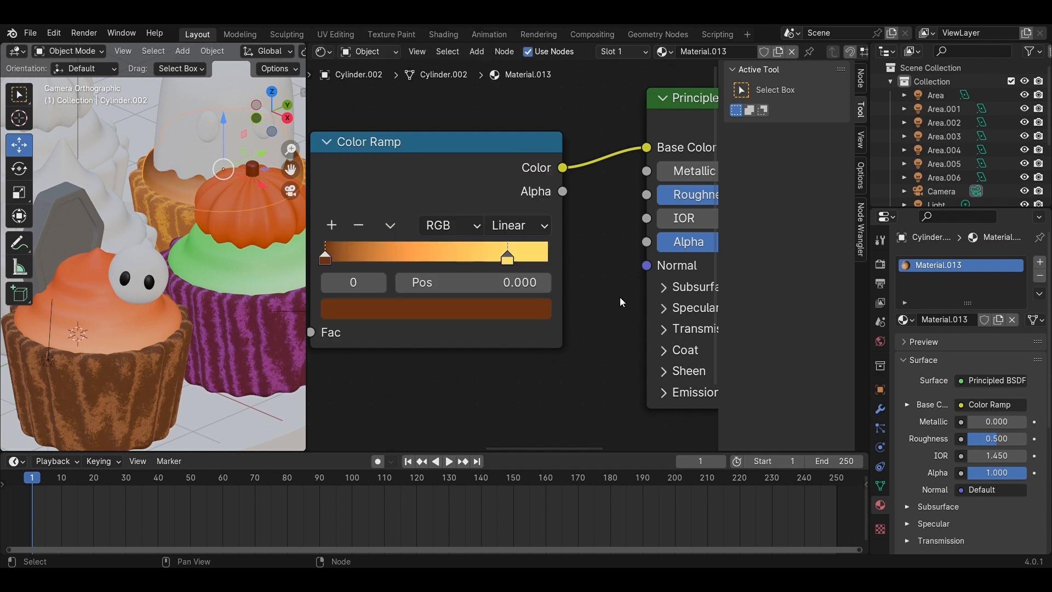
# Recolour the yellow stop of the frosting's Color Ramp to a salmon red.
pyautogui.click(508, 257)
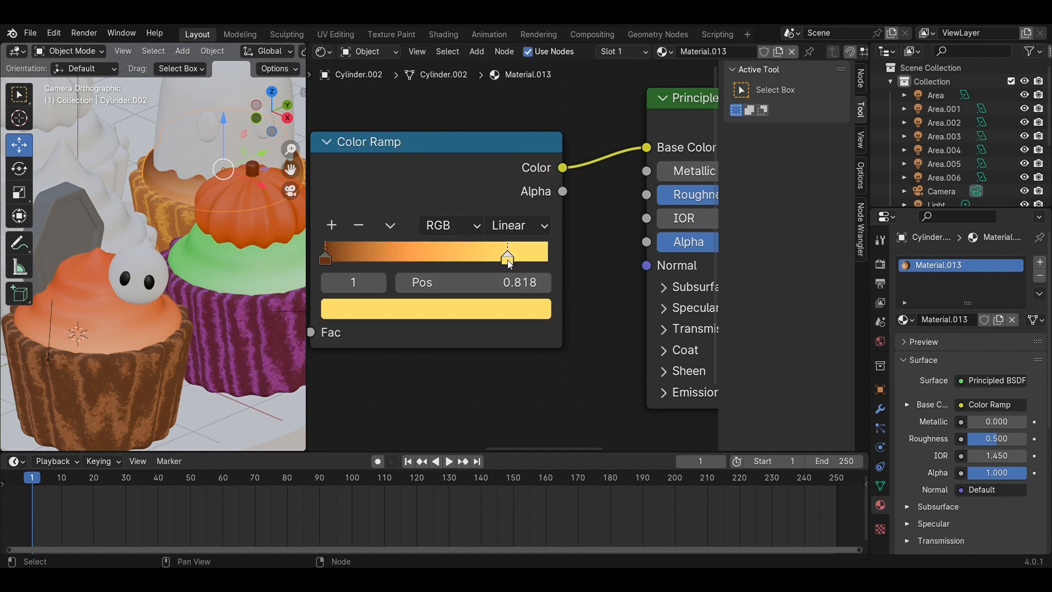
pyautogui.click(483, 311)
pyautogui.moveTo(527, 175); pyautogui.dragTo(487, 111)
pyautogui.moveTo(373, 210)
pyautogui.mouseDown()
pyautogui.moveTo(397, 175)
pyautogui.moveTo(386, 200)
pyautogui.moveTo(408, 213)
pyautogui.mouseUp()
pyautogui.moveTo(169, 212); pyautogui.dragTo(171, 215, button='middle')
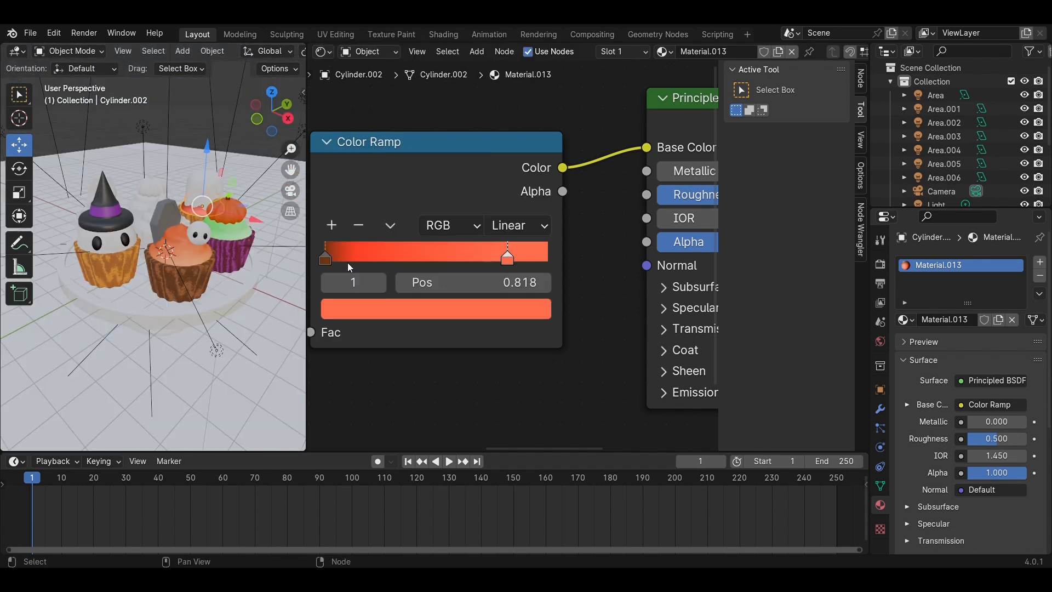
# Move the brown stop of the frosting's Color Ramp inward to about a fifth of the ramp's length.
pyautogui.moveTo(330, 259); pyautogui.dragTo(402, 258)
pyautogui.press('KP_0')
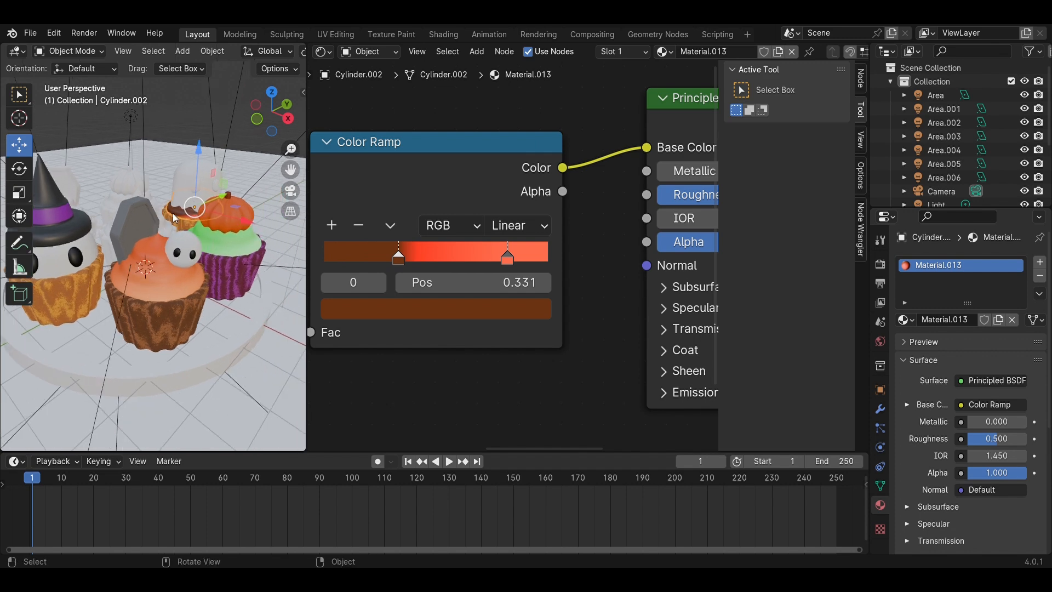
pyautogui.scroll(2, 229, 191)
pyautogui.moveTo(384, 253); pyautogui.dragTo(463, 288, button='middle')
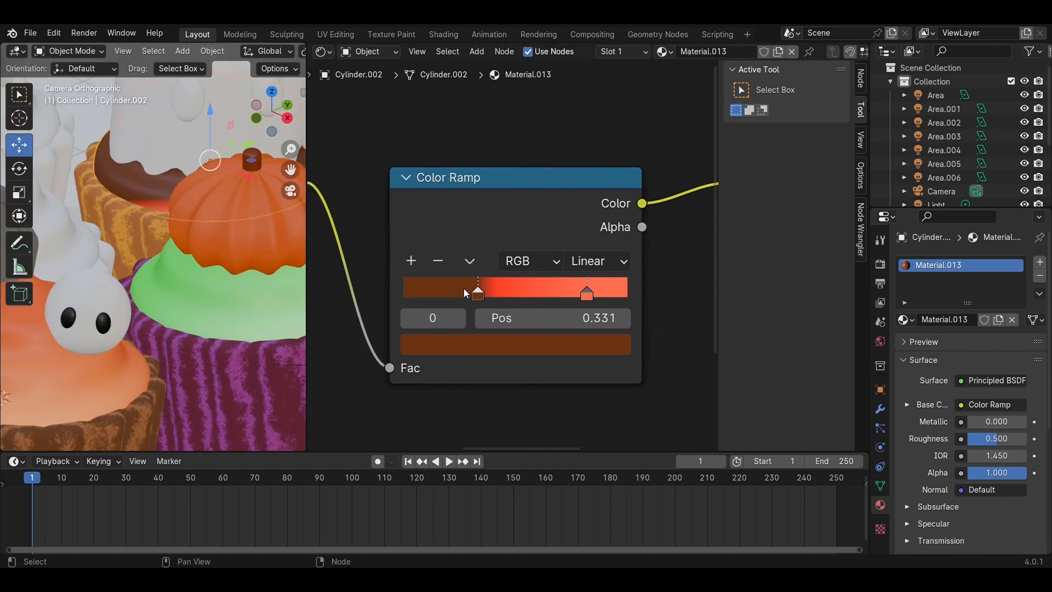
pyautogui.moveTo(469, 296); pyautogui.dragTo(445, 295)
# Darken the salmon stop to near black with hue 0.039 and saturation 1.000, move it to position 0.676, and save the file.
pyautogui.click(586, 294)
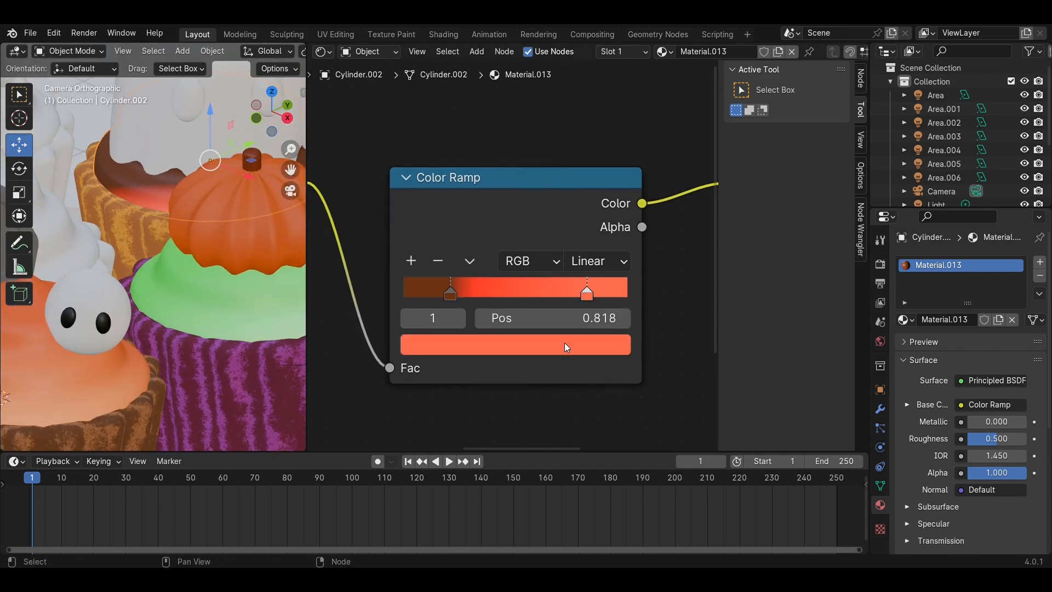
pyautogui.click(564, 344)
pyautogui.moveTo(495, 208); pyautogui.dragTo(454, 212)
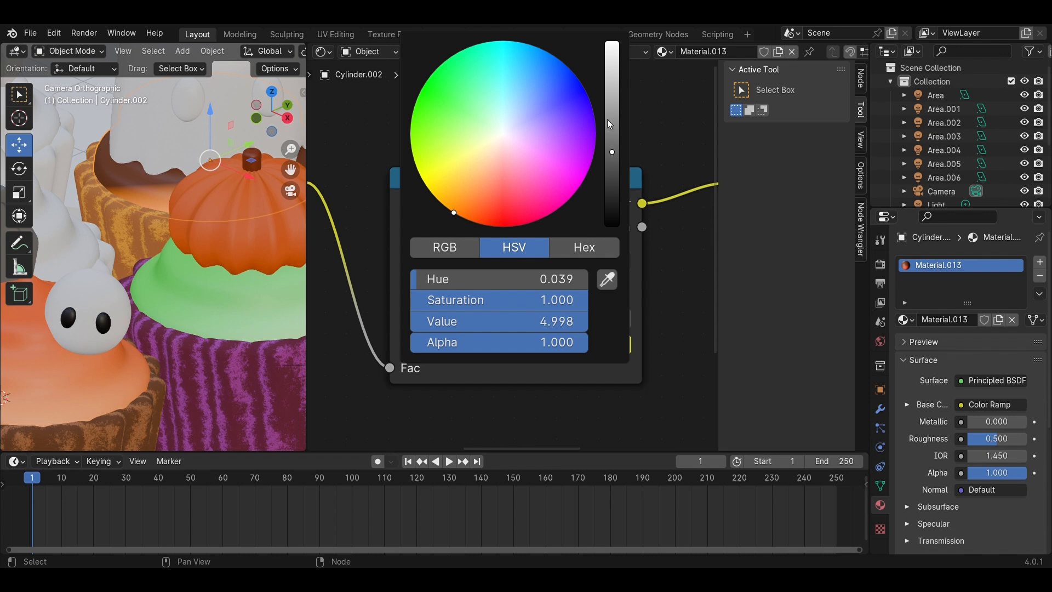
pyautogui.moveTo(611, 152); pyautogui.dragTo(612, 222)
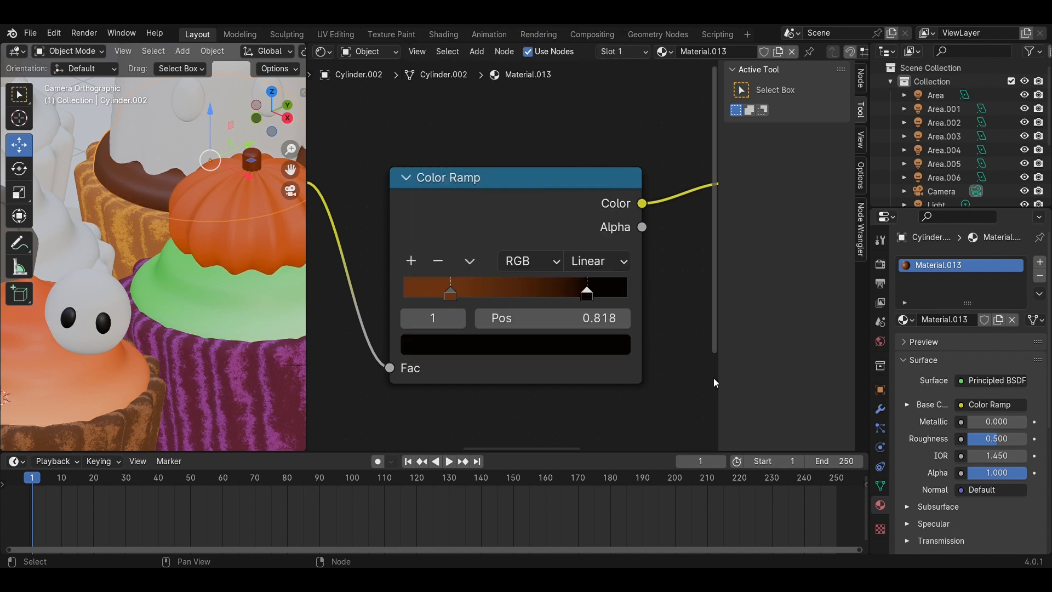
pyautogui.moveTo(567, 300); pyautogui.dragTo(546, 299)
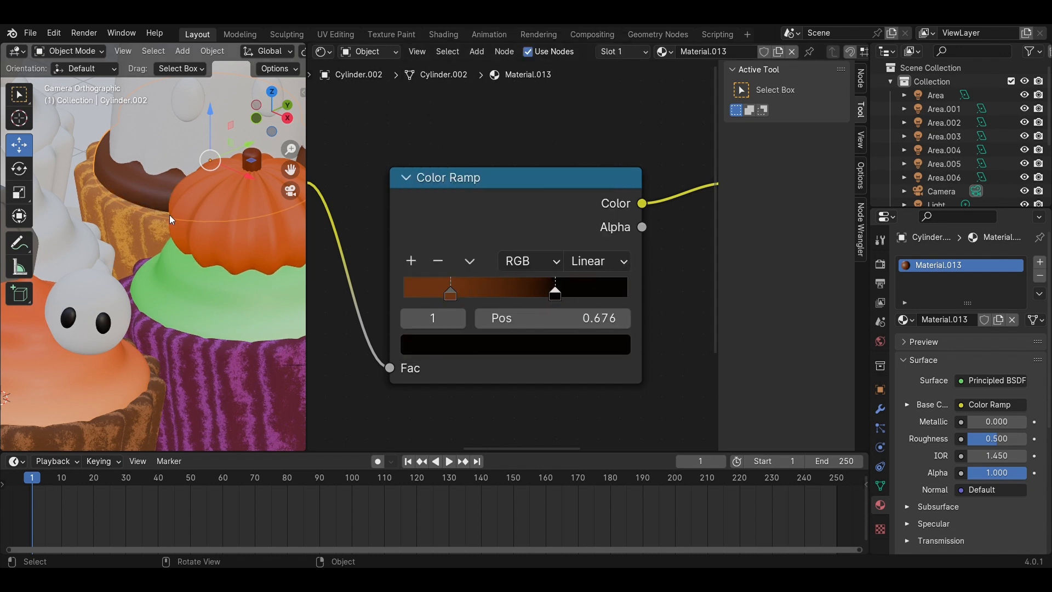
pyautogui.scroll(-4, 169, 215)
pyautogui.hotkey('ctrl', 's')
# Assign the existing white Material.002 to the ghost's body on the chocolate-frosted cupcake.
pyautogui.click(178, 110)
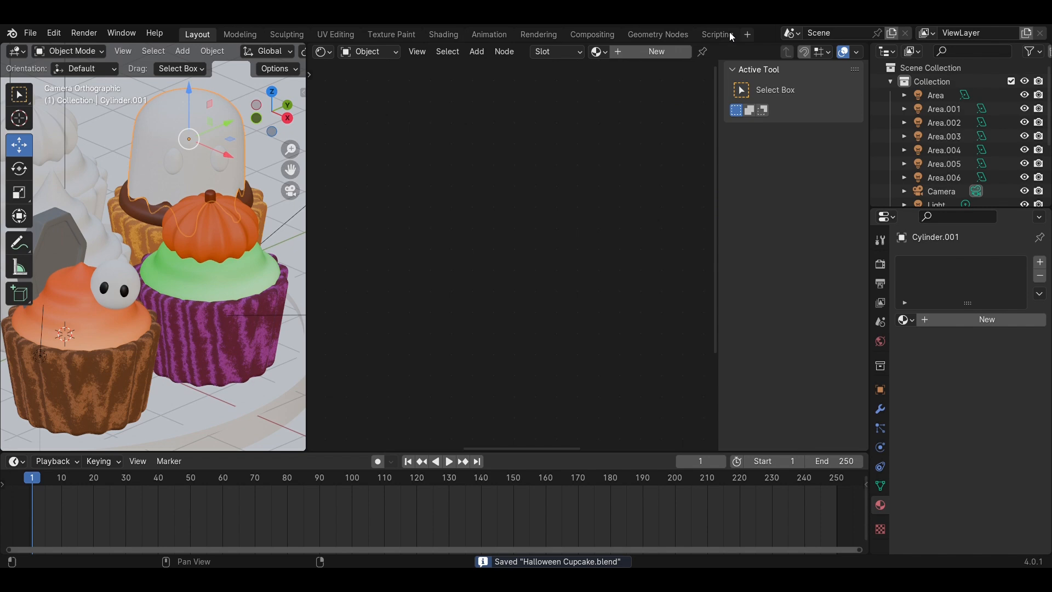
pyautogui.click(598, 52)
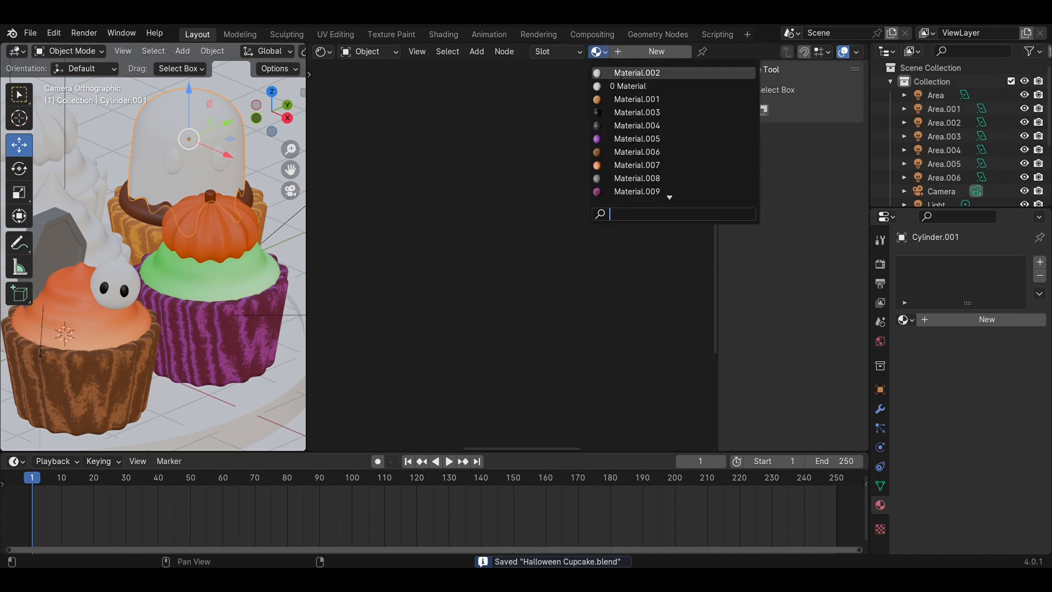
pyautogui.click(637, 72)
# Assign the existing black Material.003 to the ghost's eyes on the chocolate-frosted cupcake and save the file.
pyautogui.click(179, 163)
pyautogui.click(598, 51)
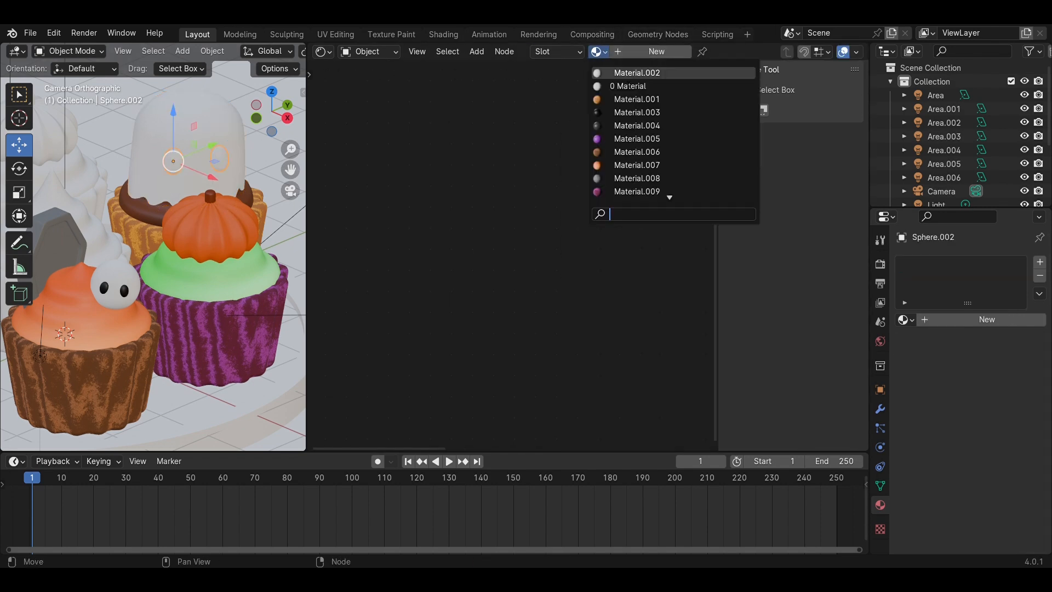
pyautogui.click(633, 112)
pyautogui.scroll(-4, 242, 253)
pyautogui.hotkey('ctrl', 's')
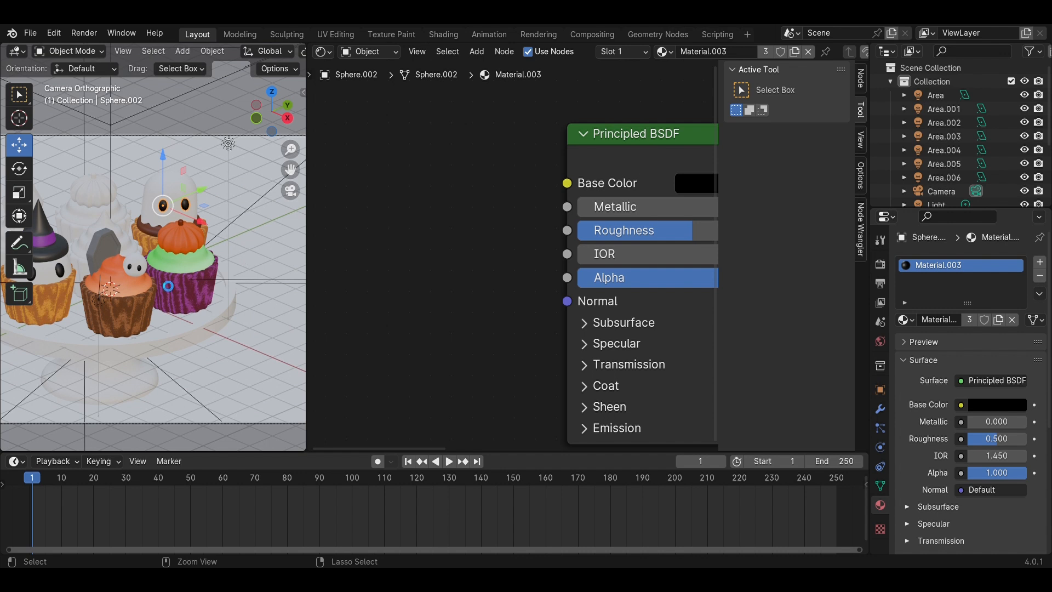
# Assign the existing Material.009 to the wrapper of the cupcake behind the tombstone and make it a single-user copy.
pyautogui.scroll(3, 165, 282)
pyautogui.keyDown('shift'); pyautogui.moveTo(83, 268); pyautogui.dragTo(215, 283, button='middle'); pyautogui.keyUp('shift')
pyautogui.click(152, 246)
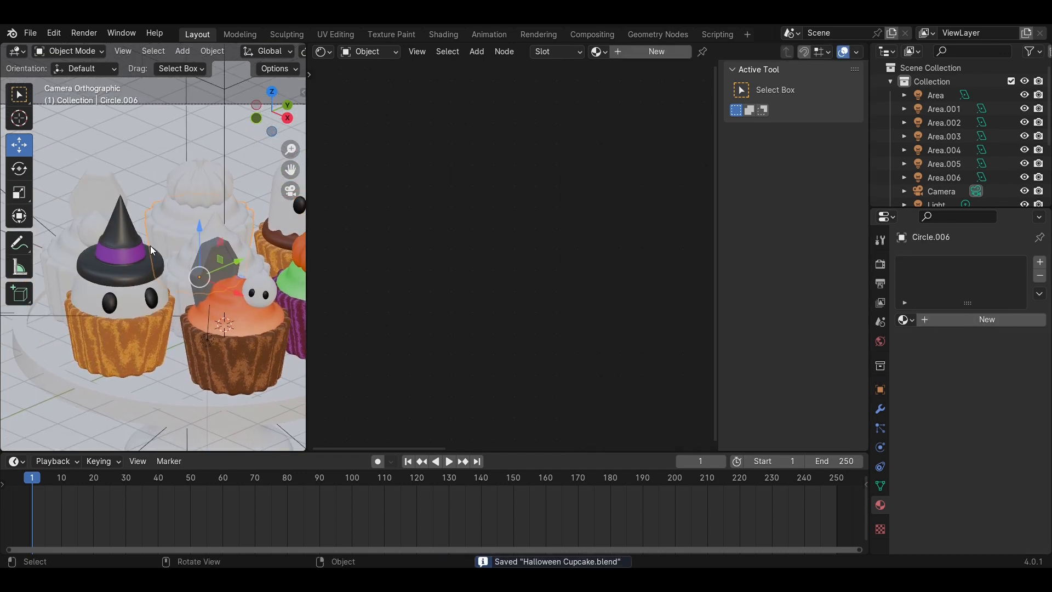
pyautogui.click(179, 289)
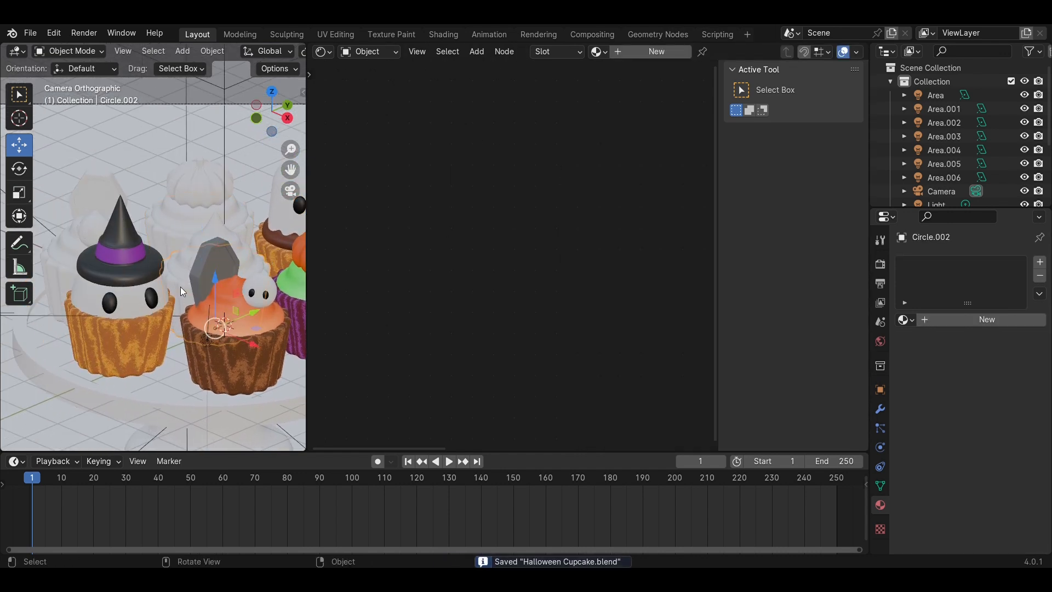
pyautogui.click(598, 52)
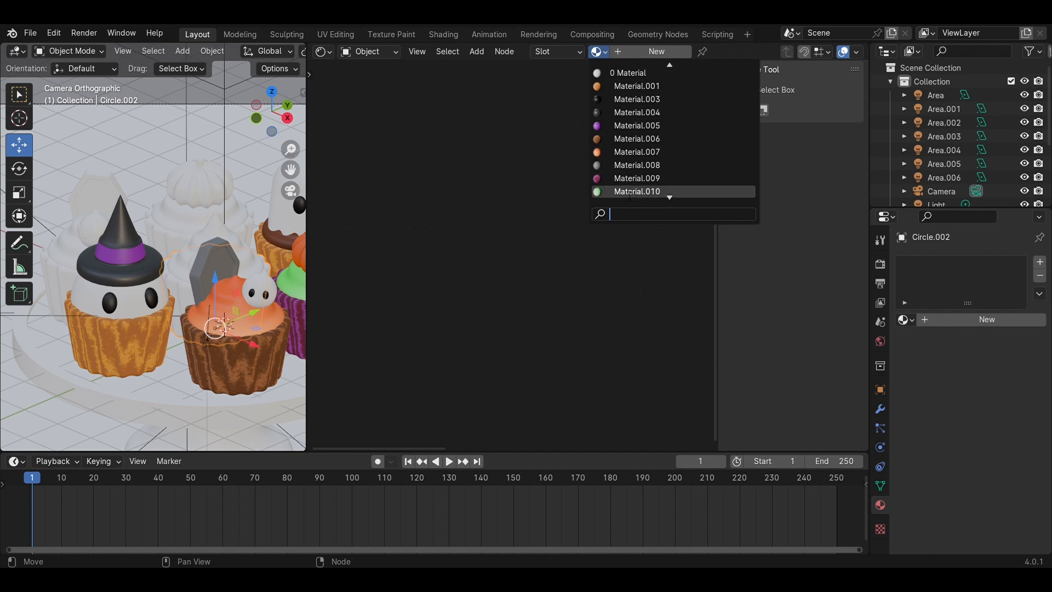
pyautogui.click(624, 191)
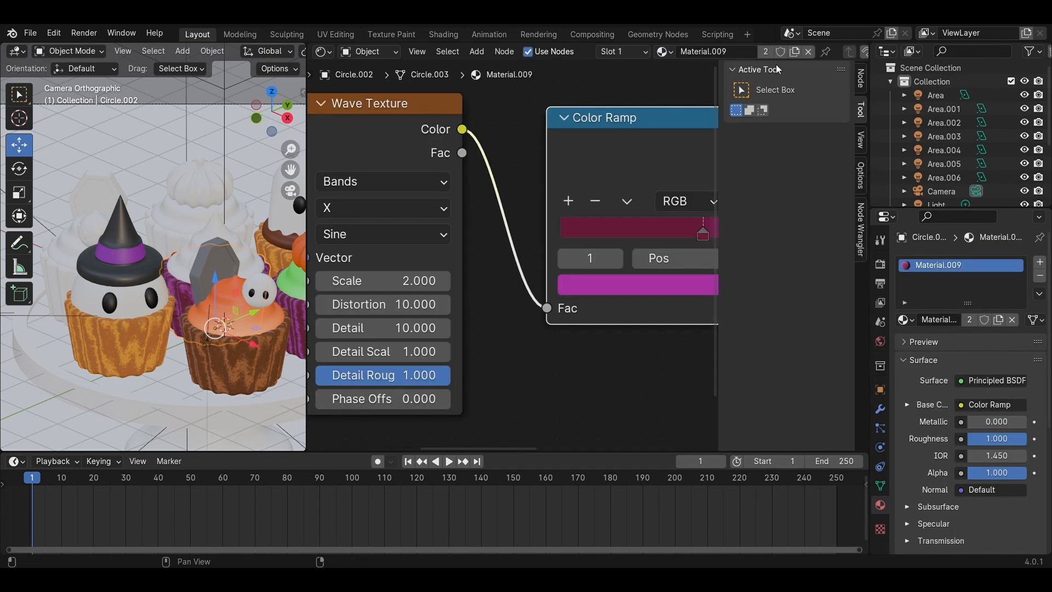
pyautogui.click(795, 52)
# Set the wrapper ramp's dark stop to dark grey with hue 0.099, saturation 0.208 and value 0.047, at position 0.524.
pyautogui.moveTo(702, 233); pyautogui.dragTo(572, 233, button='middle')
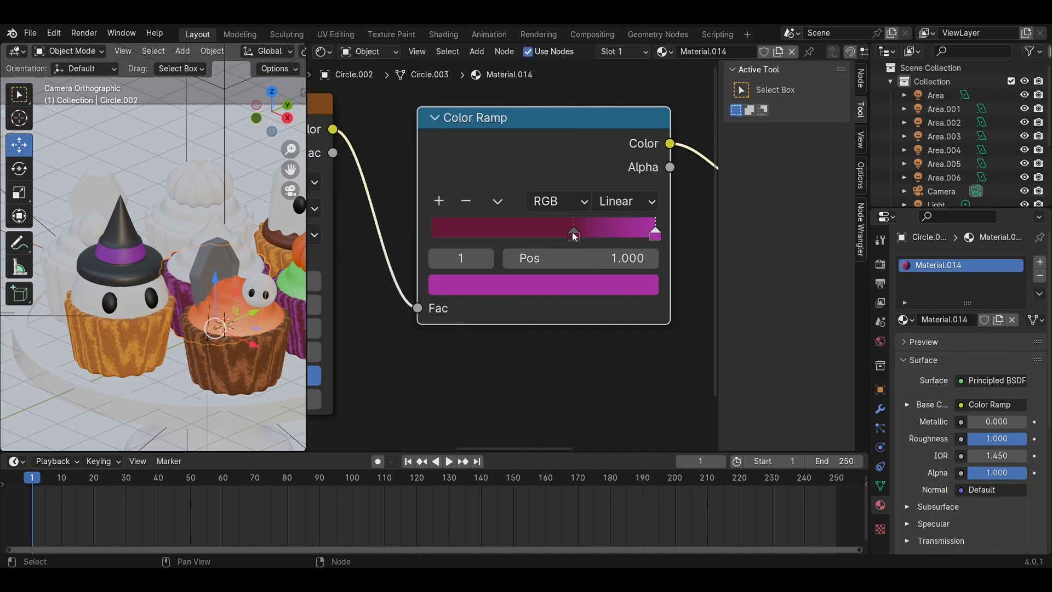
pyautogui.click(573, 235)
pyautogui.click(554, 283)
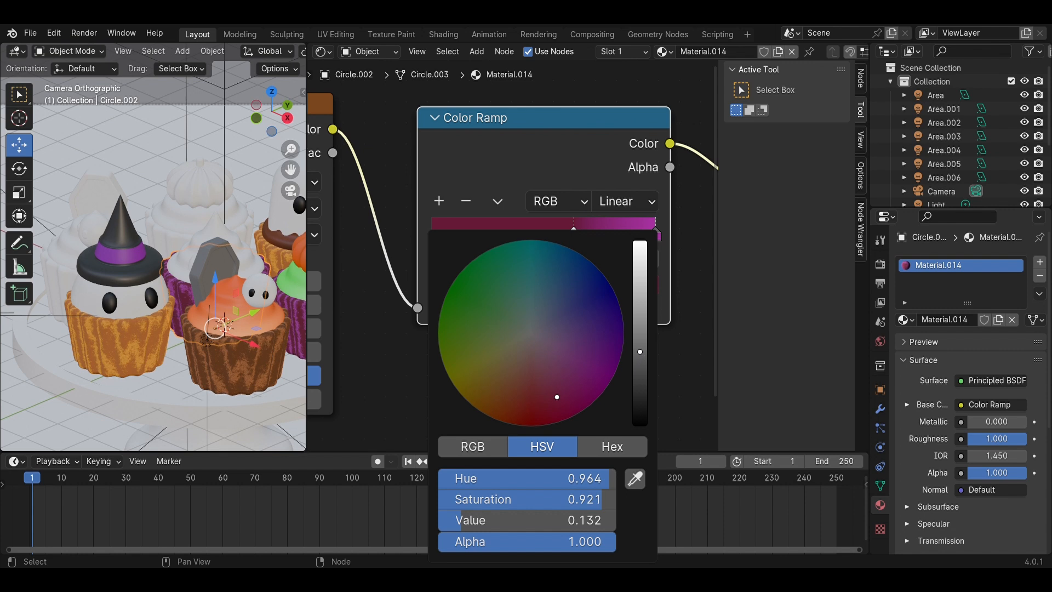
pyautogui.moveTo(639, 352); pyautogui.dragTo(640, 381)
pyautogui.moveTo(559, 399); pyautogui.dragTo(524, 341)
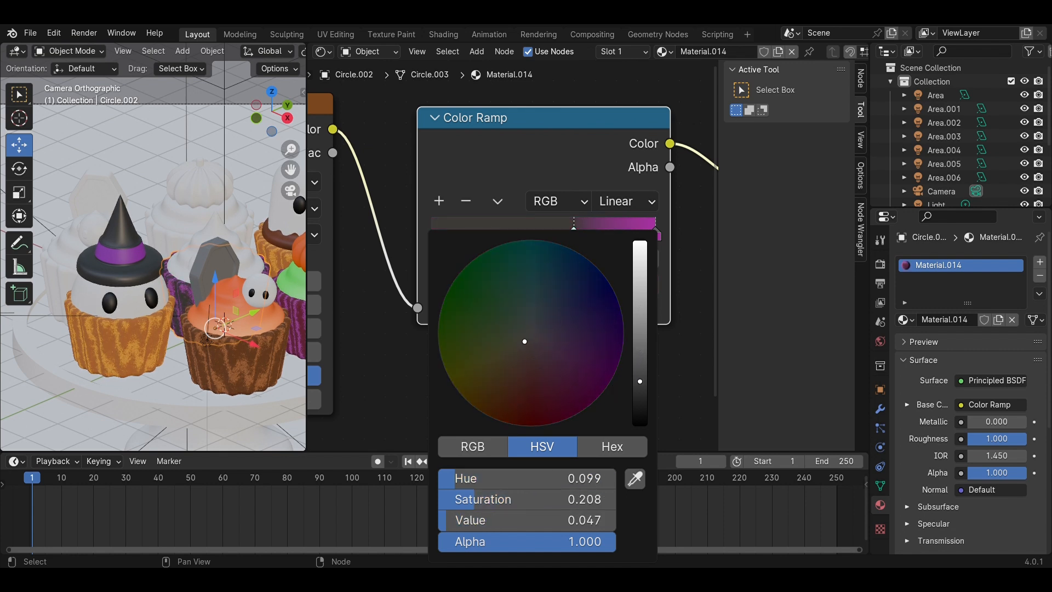
pyautogui.moveTo(575, 233); pyautogui.dragTo(549, 238)
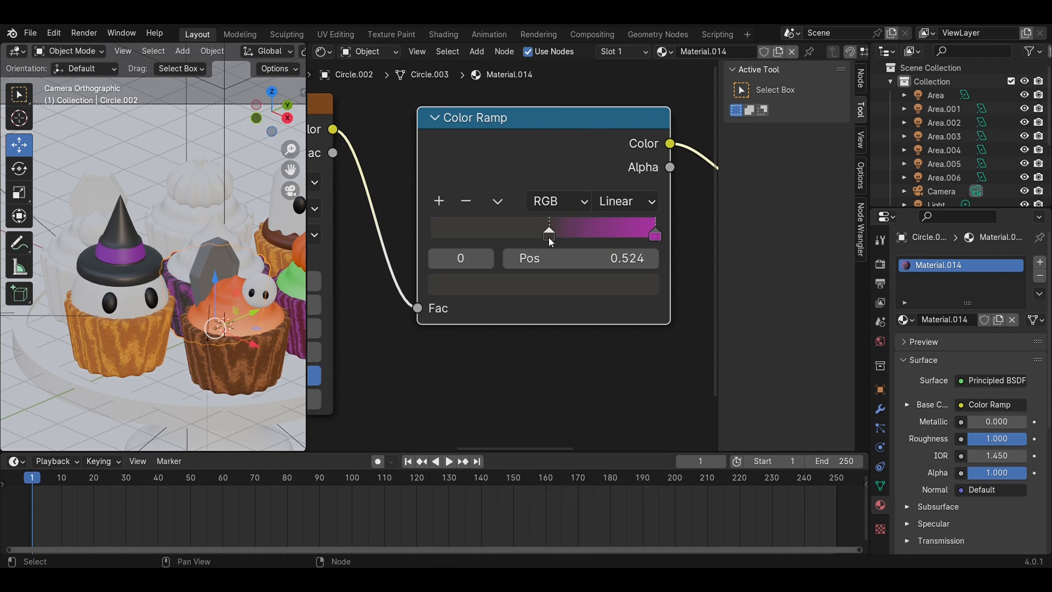
# Recolour the wrapper ramp's purple stop to a muted brownish grey and save the file.
pyautogui.click(654, 236)
pyautogui.click(599, 290)
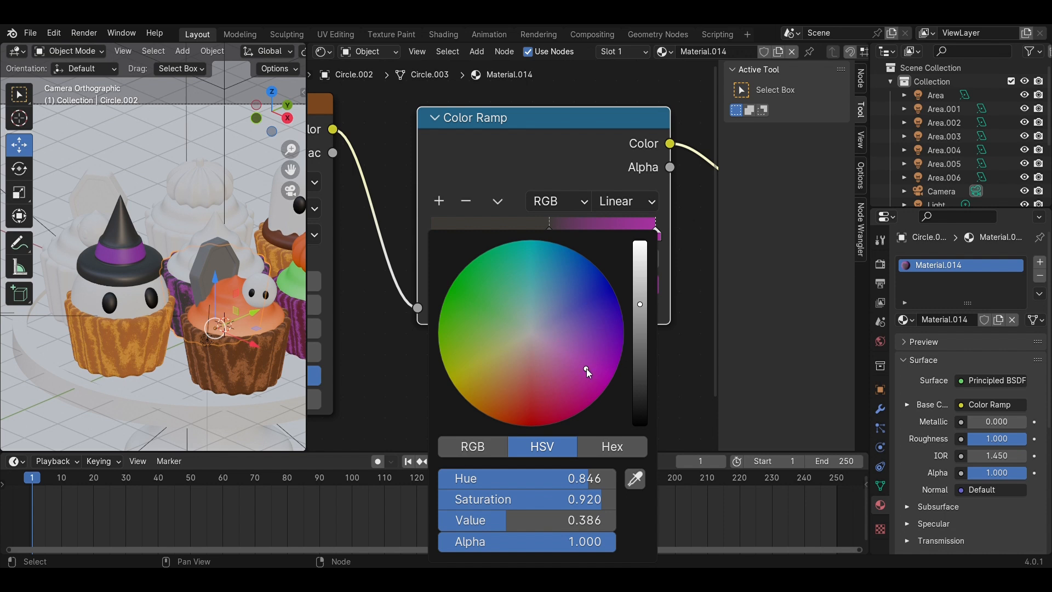
pyautogui.moveTo(586, 368)
pyautogui.mouseDown()
pyautogui.moveTo(517, 415)
pyautogui.moveTo(526, 346)
pyautogui.mouseUp()
pyautogui.moveTo(640, 306); pyautogui.dragTo(686, 372)
pyautogui.scroll(1, 366, 314)
pyautogui.hotkey('ctrl', 's')
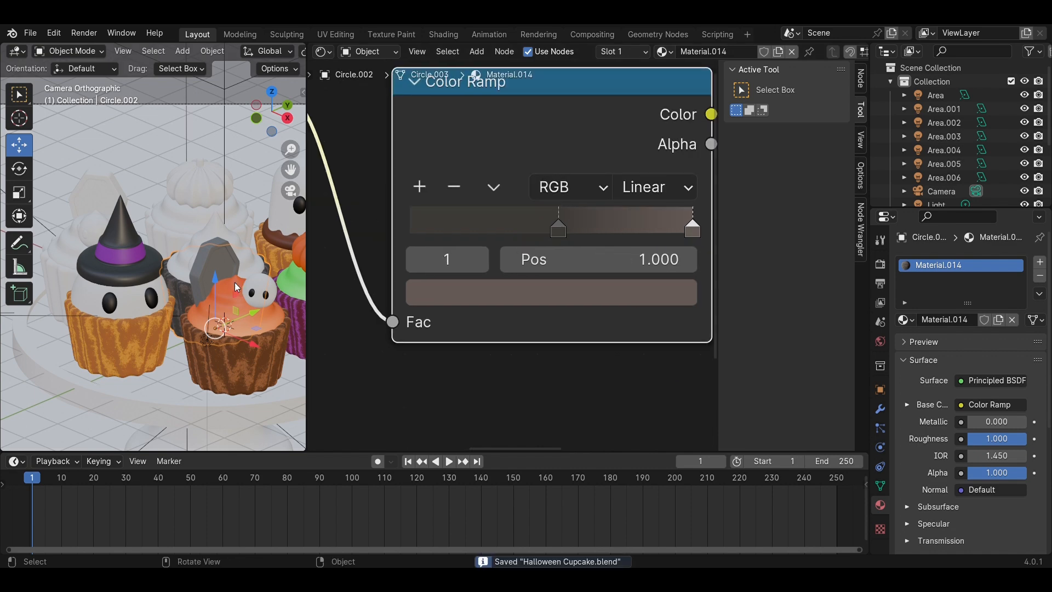
# Assign the existing white Material.002 to the topping of the grey-wrapped cupcake behind the tombstone.
pyautogui.click(224, 230)
pyautogui.click(599, 52)
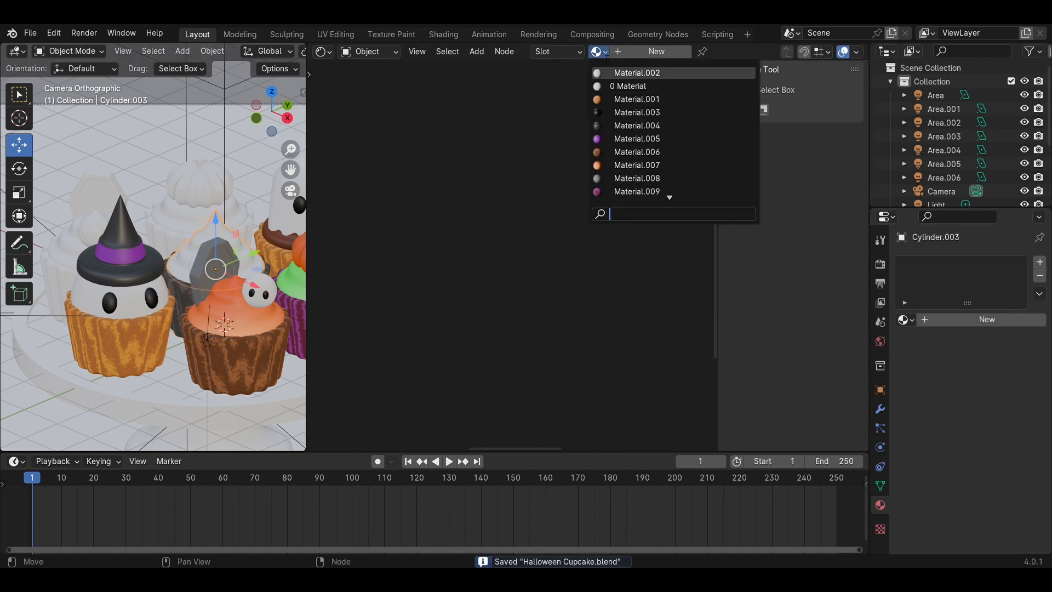
pyautogui.click(635, 108)
# Assign the existing black Material.003 to the eyes of the grey-wrapped cupcake behind the tombstone and save the file.
pyautogui.moveTo(253, 266); pyautogui.dragTo(211, 291, button='middle')
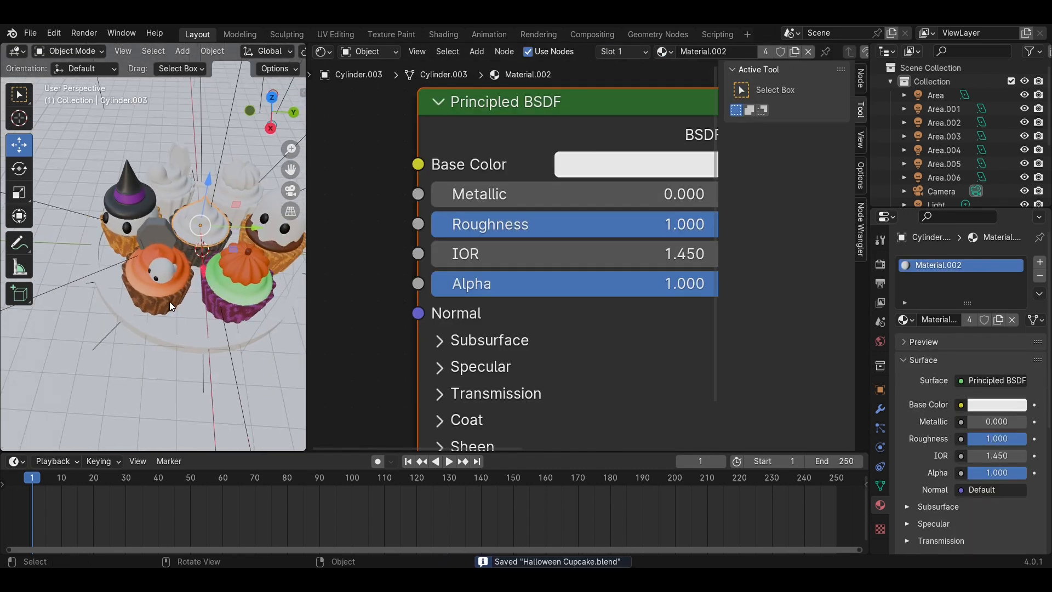
pyautogui.scroll(5, 219, 179)
pyautogui.click(212, 184)
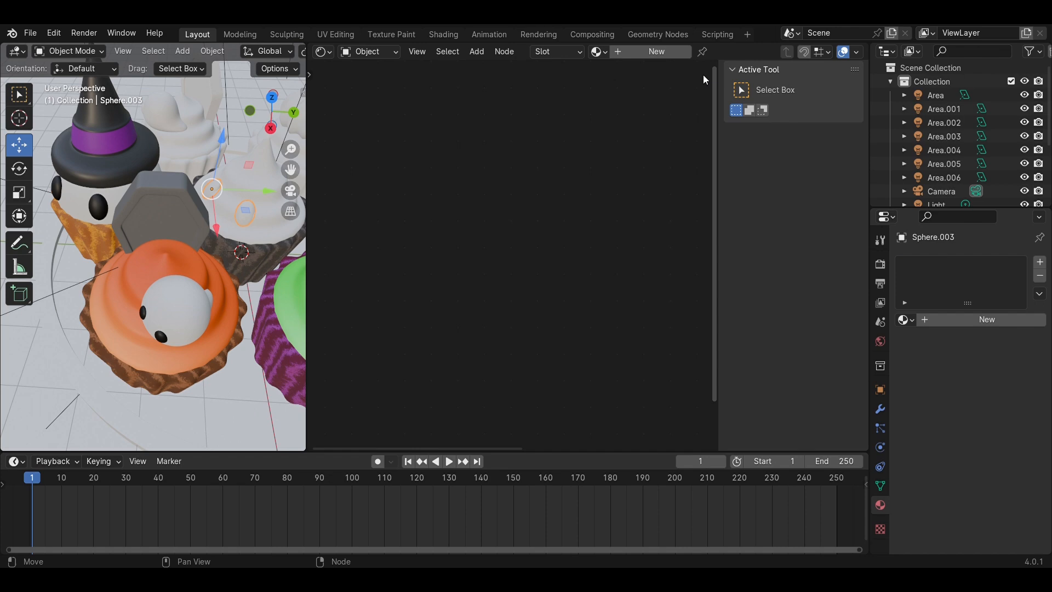
pyautogui.click(598, 52)
pyautogui.click(636, 112)
pyautogui.scroll(-4, 205, 245)
pyautogui.moveTo(195, 265); pyautogui.dragTo(49, 205, button='middle')
pyautogui.hotkey('ctrl', 's')
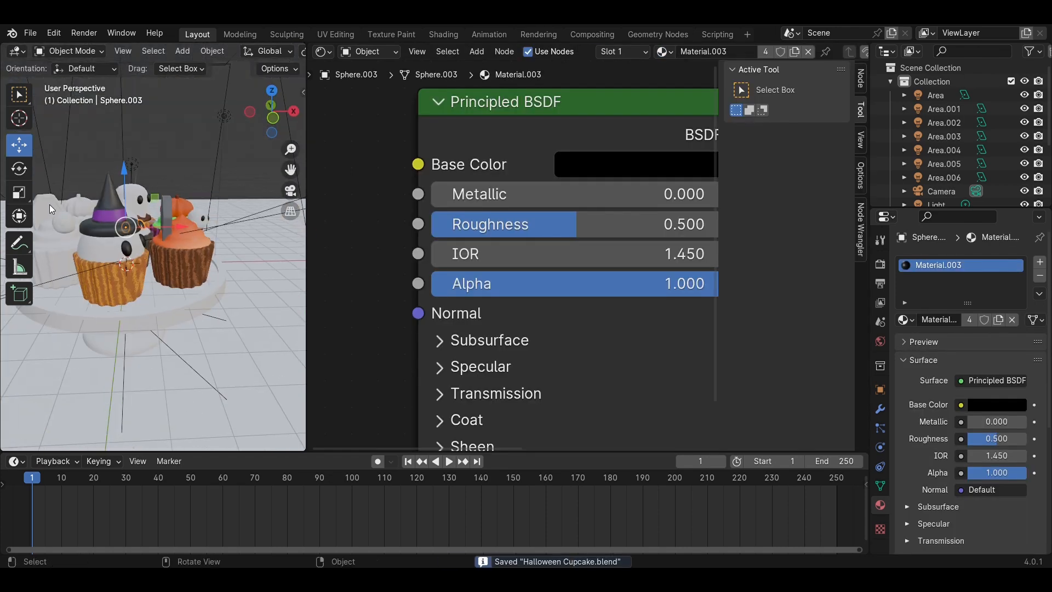
# On the cupcake behind the witch-hat one, assign the existing Material.009 to the wrapper and Material.007 to the topping.
pyautogui.scroll(-4, 141, 271)
pyautogui.moveTo(178, 280); pyautogui.dragTo(68, 336, button='middle')
pyautogui.scroll(5, 208, 223)
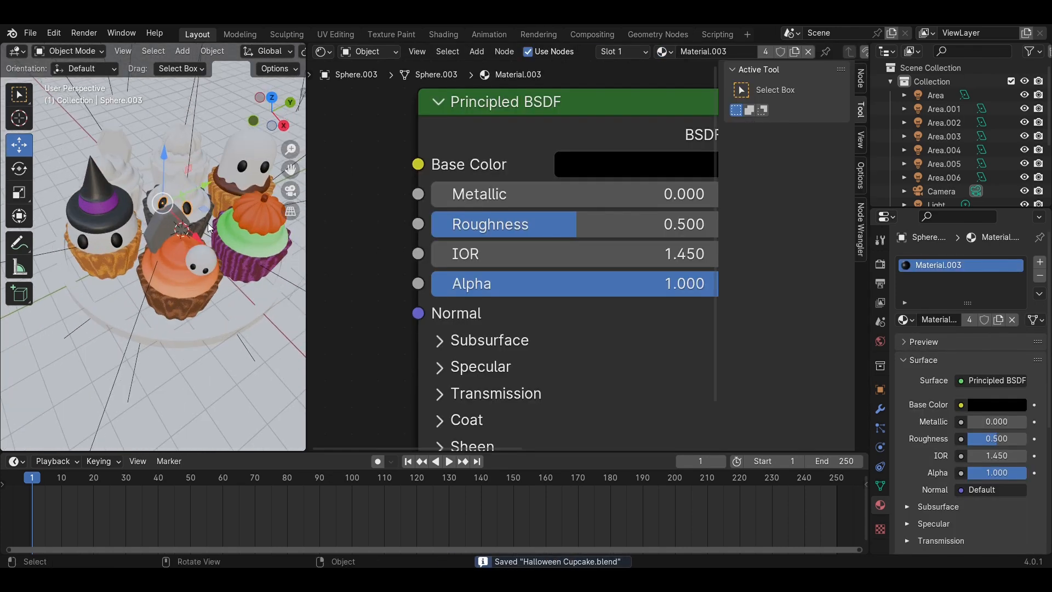
pyautogui.press('KP_0')
pyautogui.scroll(4, 169, 303)
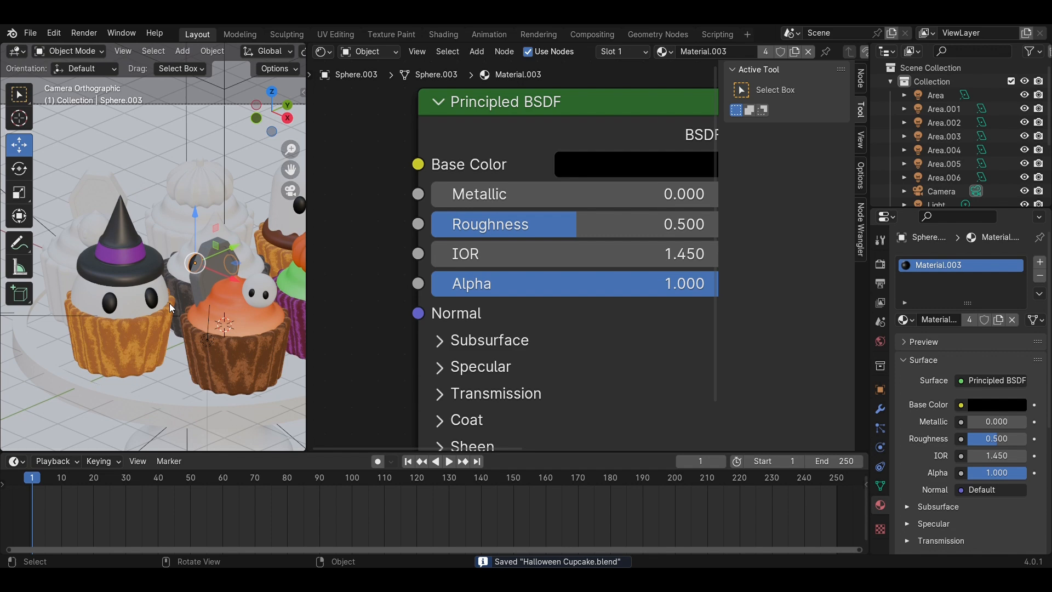
pyautogui.click(57, 279)
pyautogui.click(597, 52)
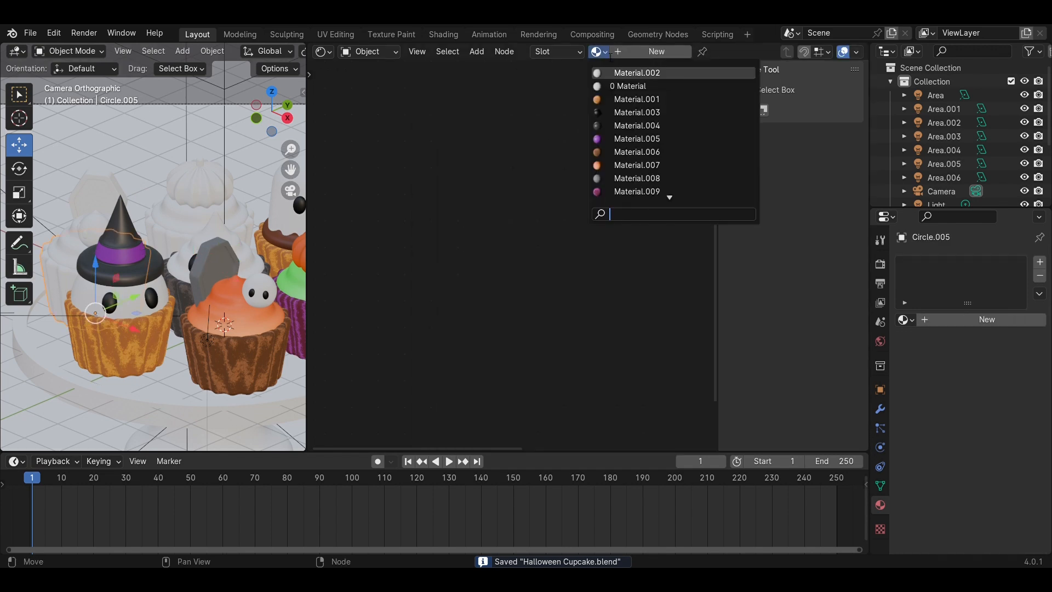
pyautogui.click(637, 191)
pyautogui.click(68, 248)
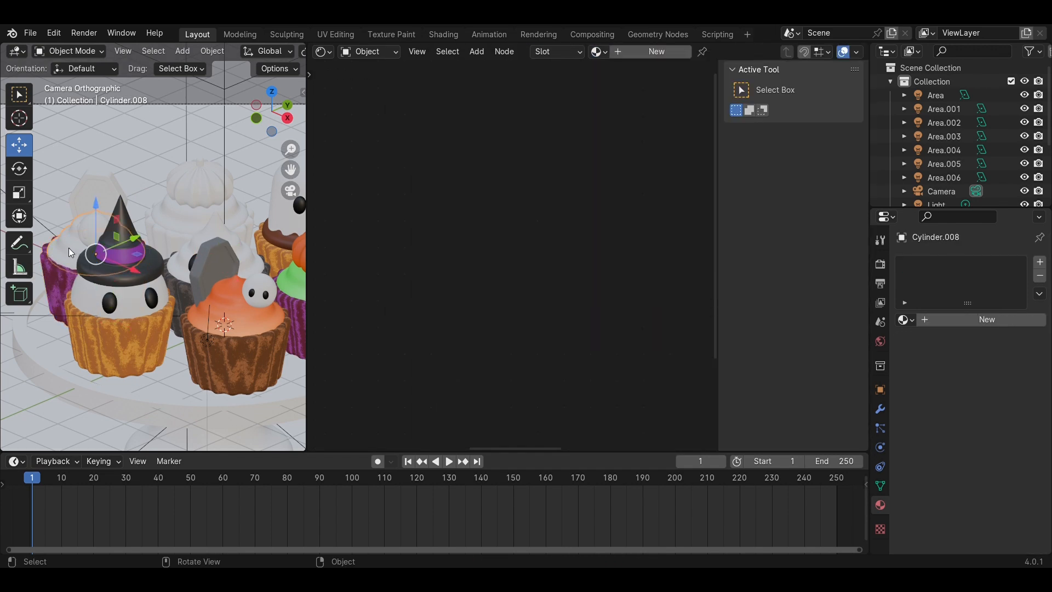
pyautogui.click(597, 51)
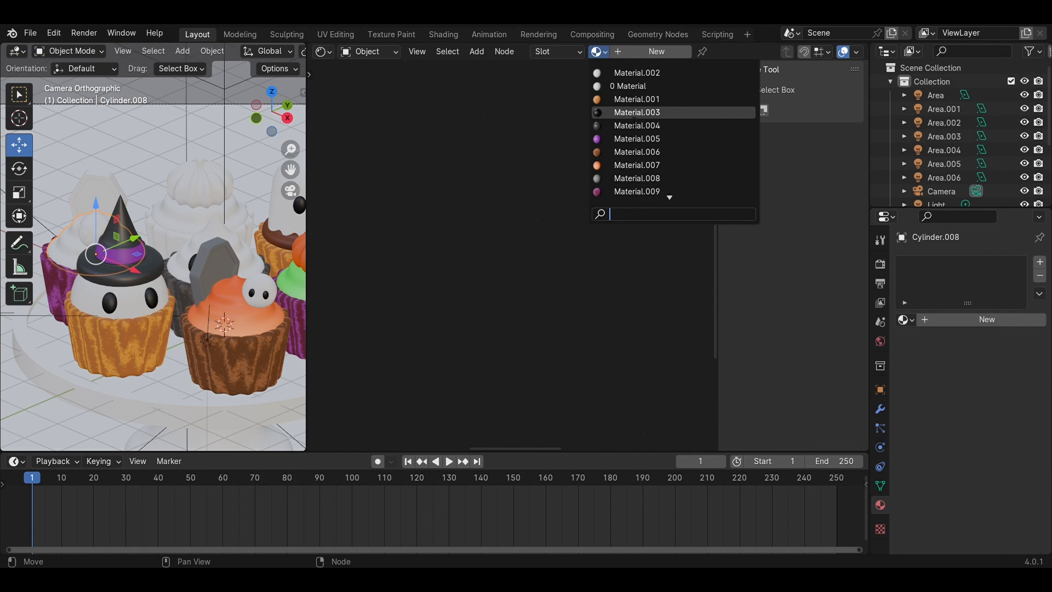
pyautogui.click(637, 165)
# Assign grey Material.008 to the tombstone behind the witch hat and white Material.002 to the small ball beside it.
pyautogui.click(89, 186)
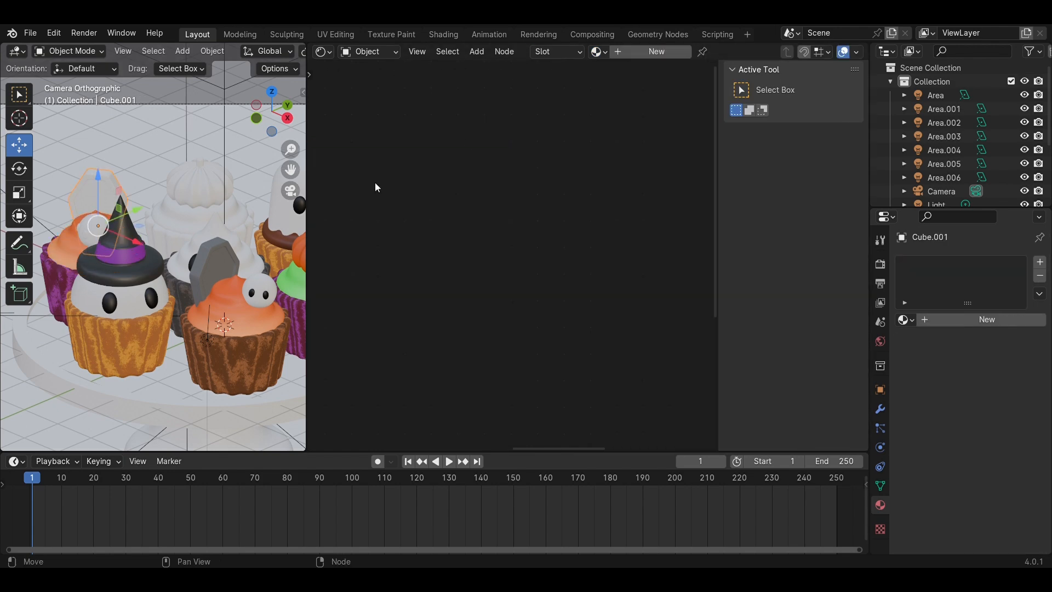
pyautogui.click(597, 51)
pyautogui.click(637, 176)
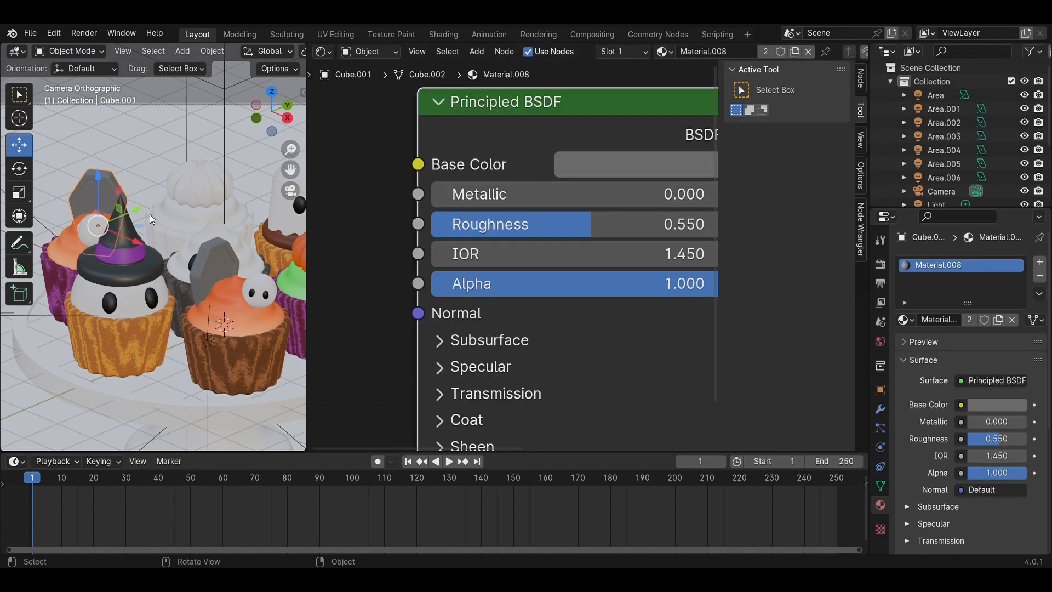
pyautogui.click(91, 226)
pyautogui.click(597, 51)
pyautogui.click(637, 71)
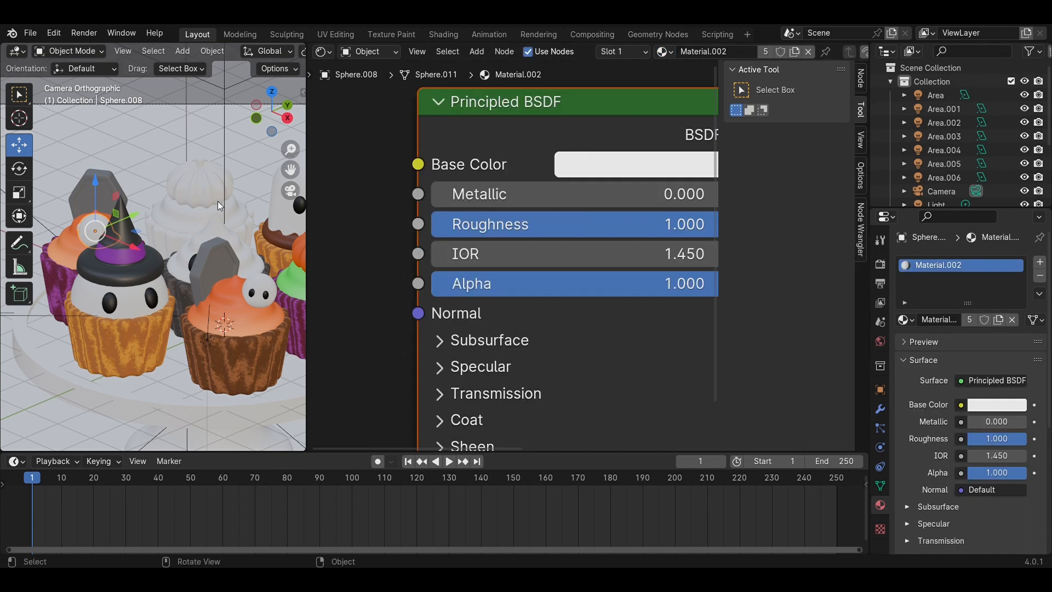
# Assign black Material.003 to the eyes of the small white ball behind the witch hat and save the file.
pyautogui.click(78, 228)
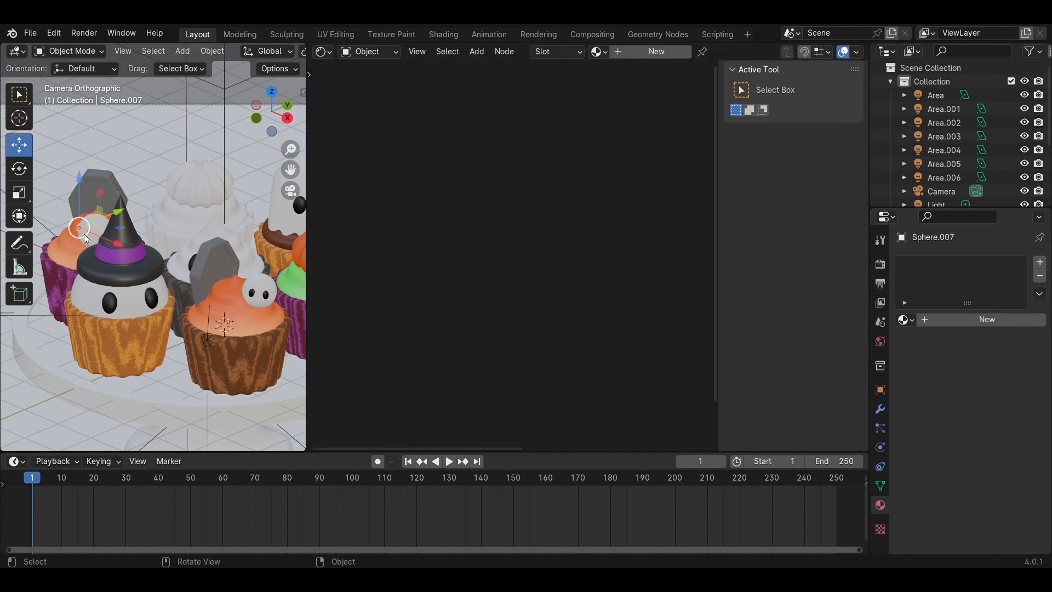
pyautogui.click(599, 52)
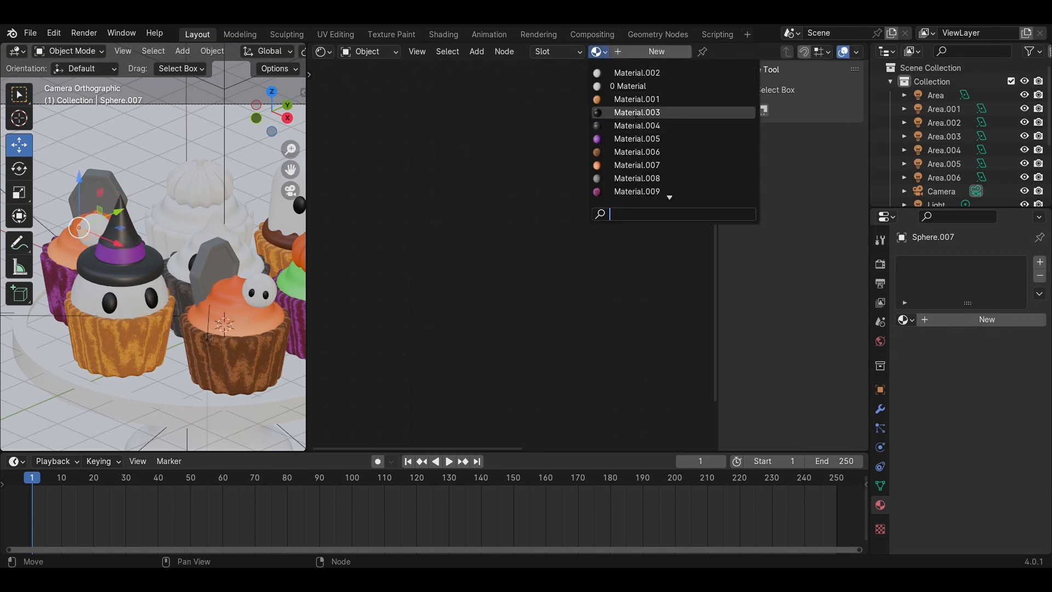
pyautogui.click(638, 110)
pyautogui.hotkey('ctrl', 's')
# Assign the existing brown Material.006 to the wrapper of the uncoloured pumpkin cupcake at the back.
pyautogui.click(163, 237)
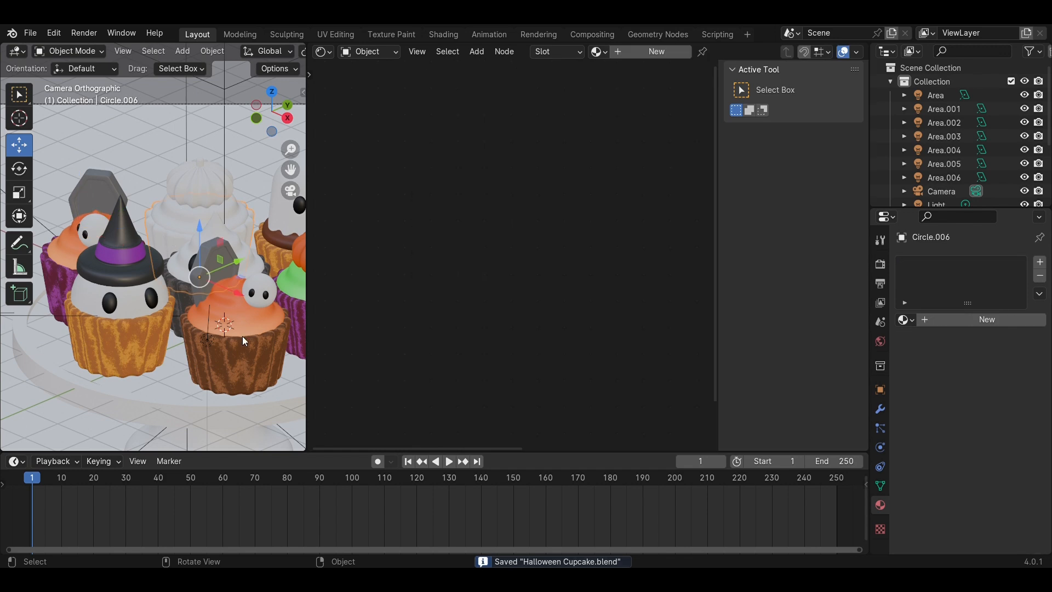
pyautogui.click(245, 347)
pyautogui.click(167, 239)
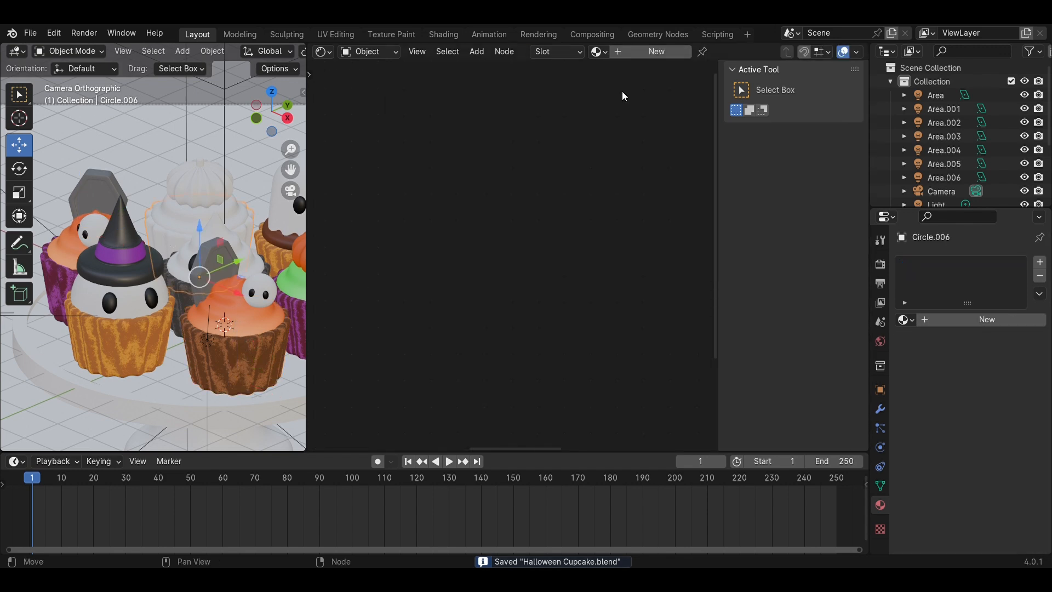
pyautogui.click(598, 52)
pyautogui.click(636, 153)
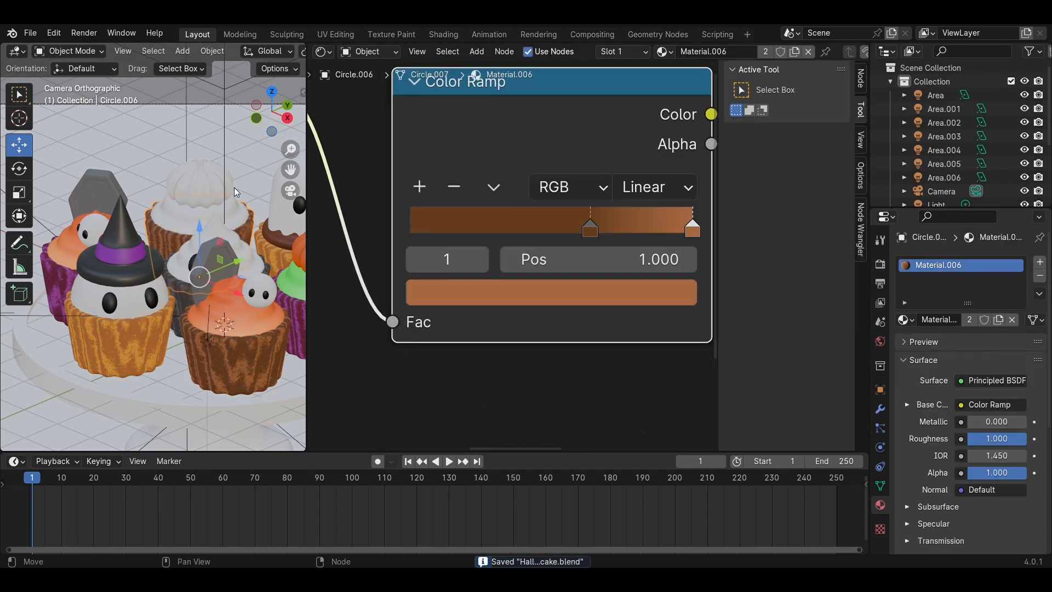
# Assign the existing chocolate Material.013 to the topping of the back pumpkin cupcake.
pyautogui.click(183, 219)
pyautogui.keyDown('shift'); pyautogui.moveTo(241, 236); pyautogui.dragTo(189, 244, button='middle'); pyautogui.keyUp('shift')
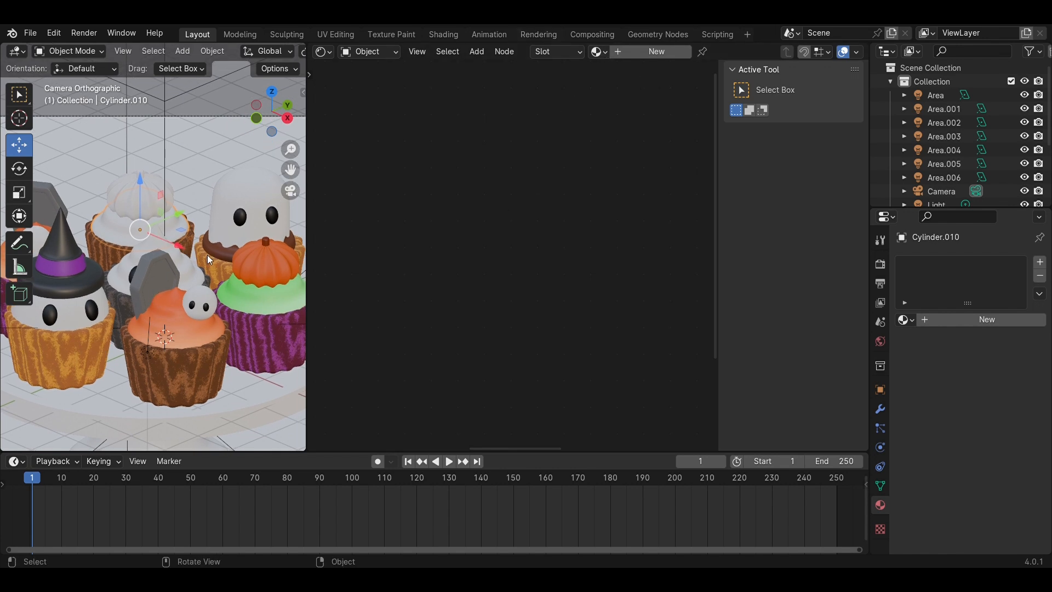
pyautogui.click(220, 253)
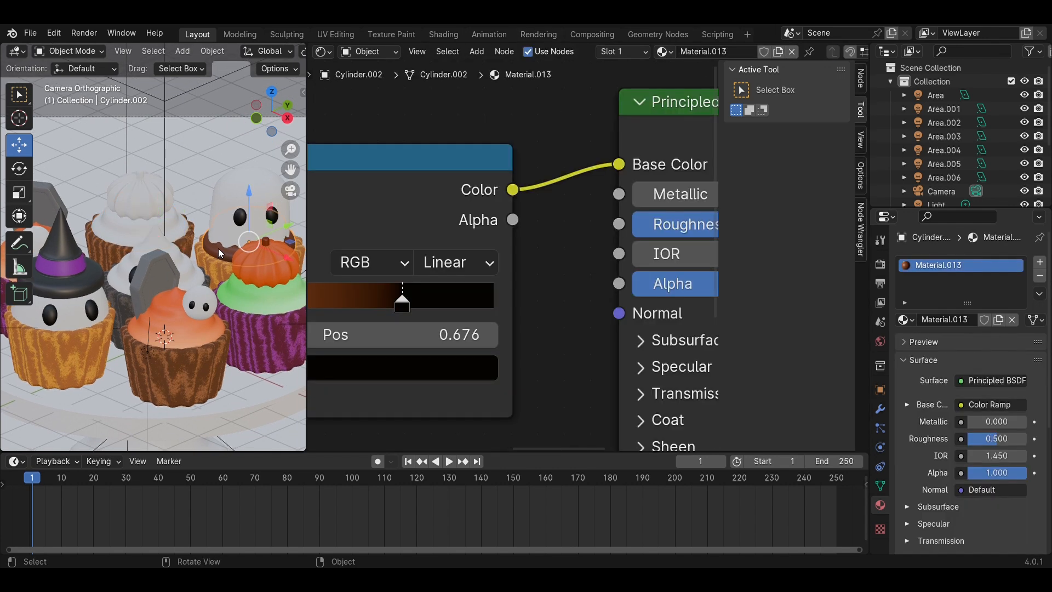
pyautogui.click(108, 227)
pyautogui.click(604, 54)
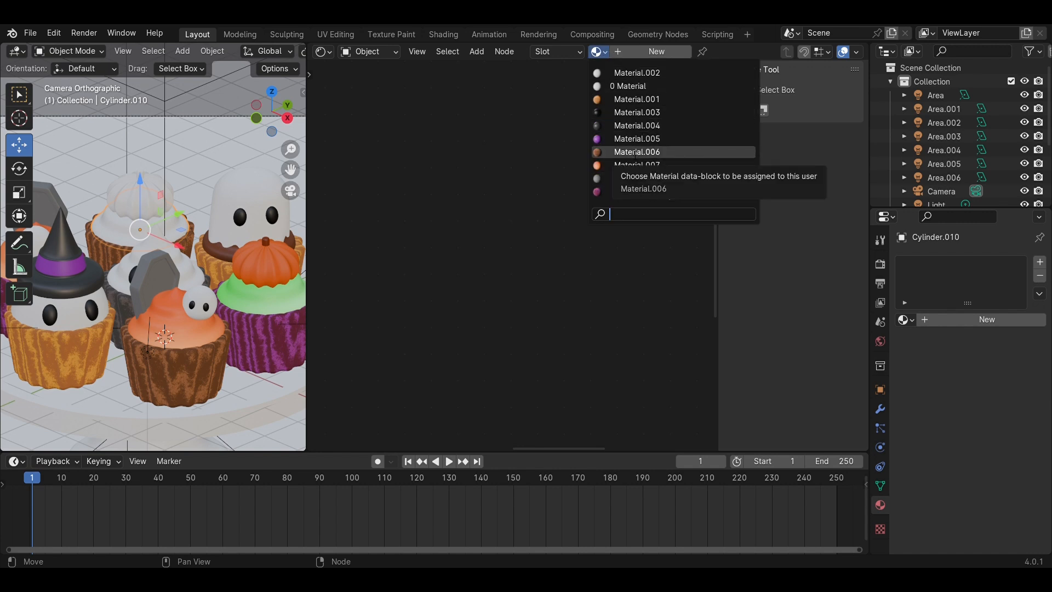
pyautogui.scroll(-4, 652, 191)
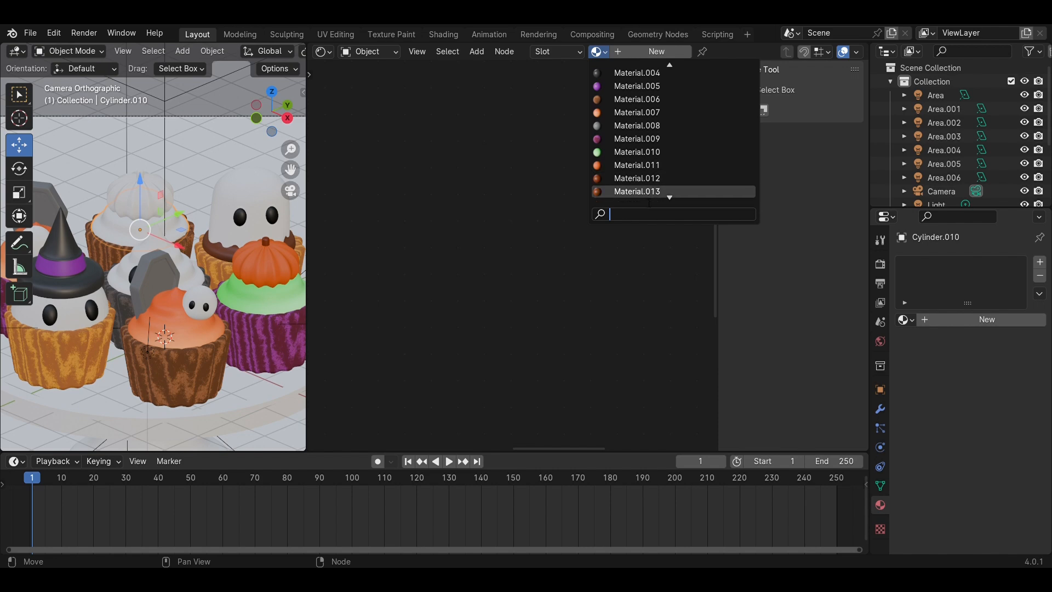
pyautogui.scroll(-1, 647, 190)
pyautogui.click(638, 178)
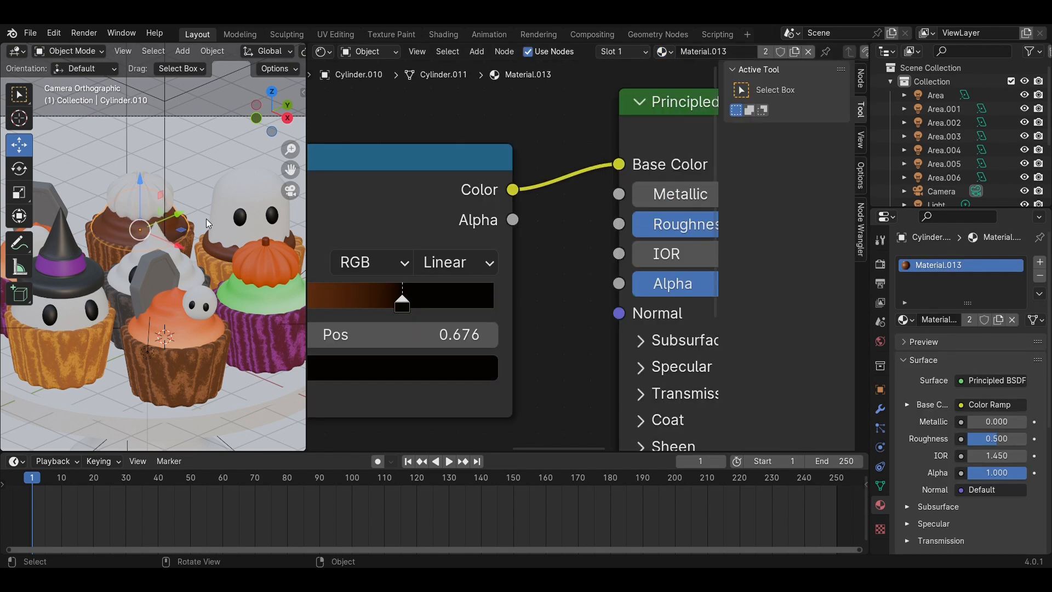
# Assign orange Material.011 to the back cupcake's pumpkin and brown Material.013 to its stem, and save the file.
pyautogui.click(154, 202)
pyautogui.click(598, 52)
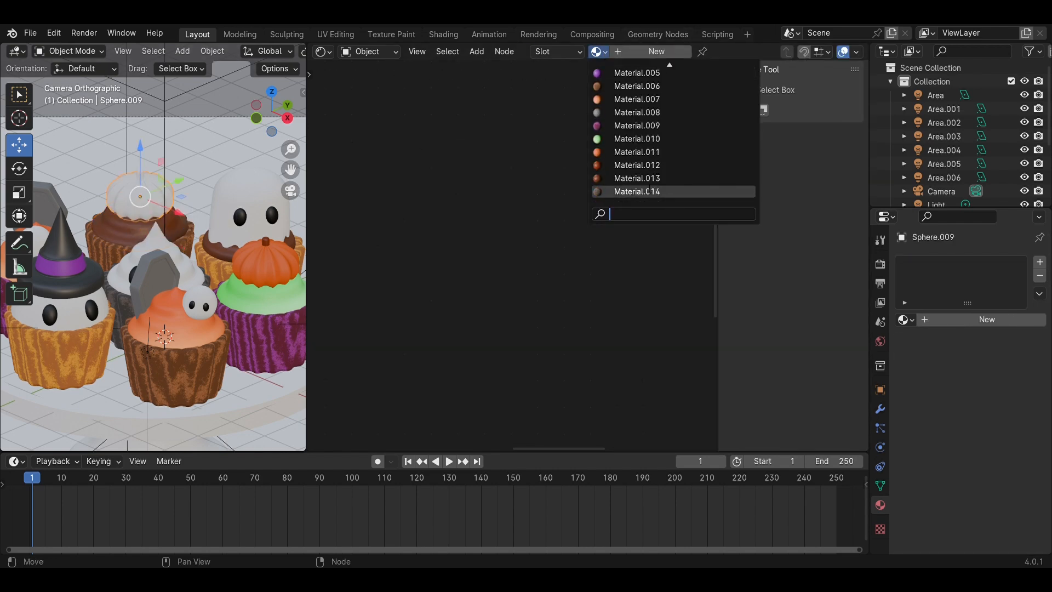
pyautogui.click(628, 153)
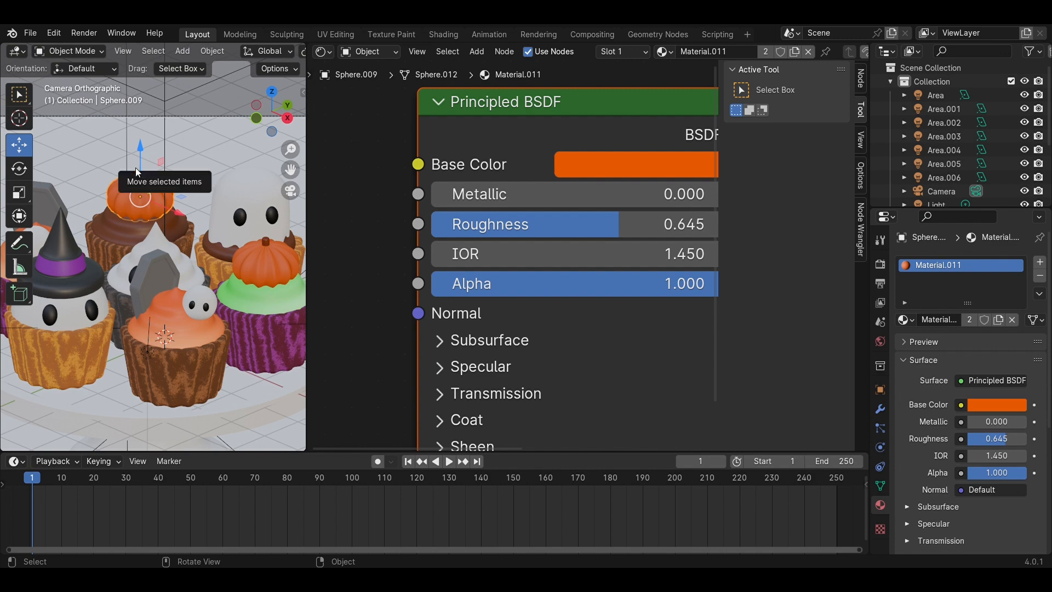
pyautogui.click(140, 176)
pyautogui.click(599, 52)
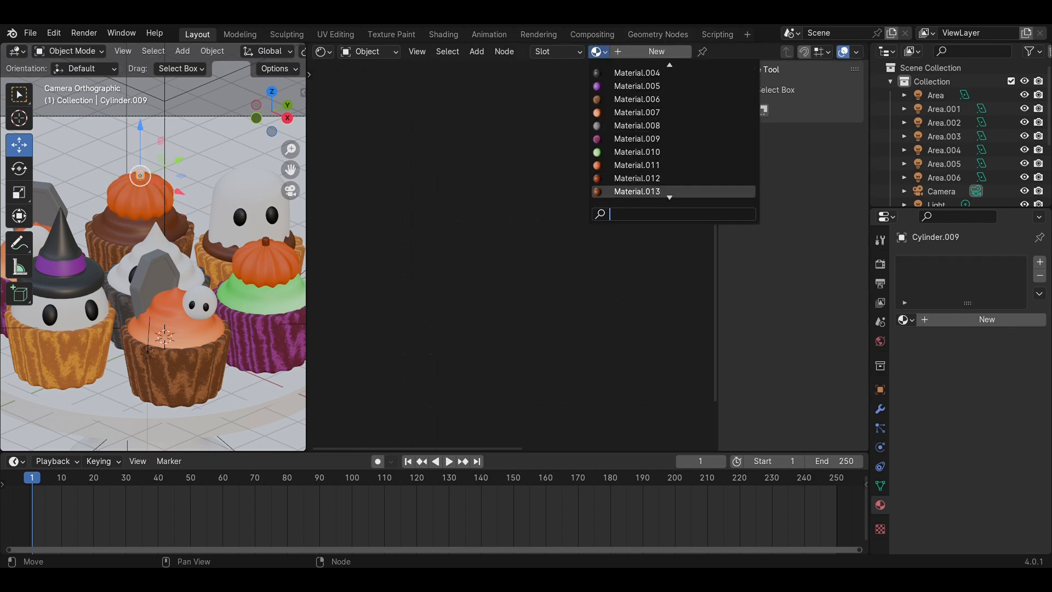
pyautogui.click(636, 178)
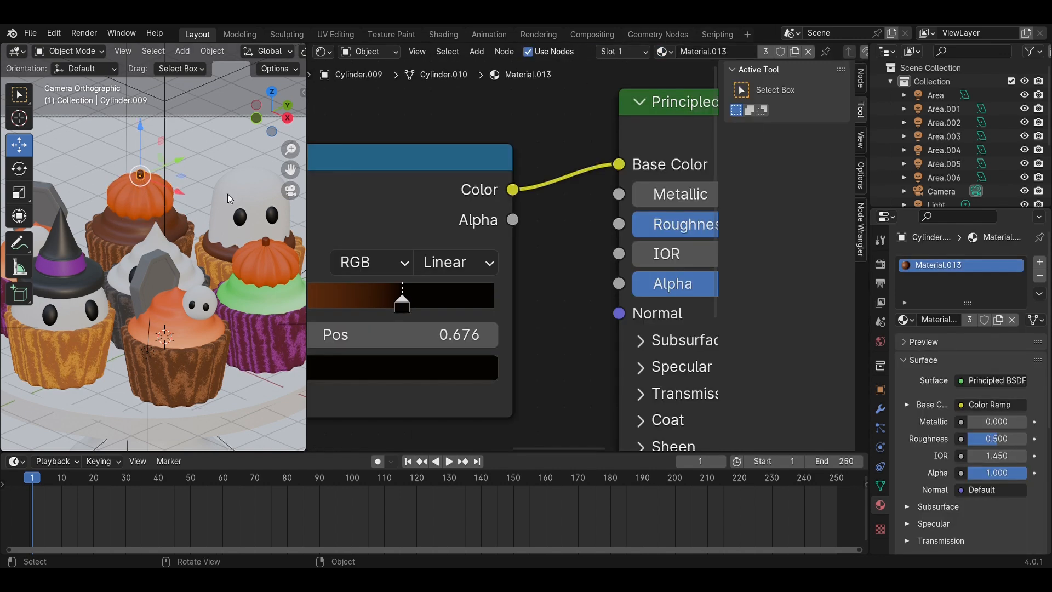
pyautogui.hotkey('ctrl', 's')
# Switch the back pumpkin cupcake's topping to the existing green Material.010.
pyautogui.scroll(-3, 248, 229)
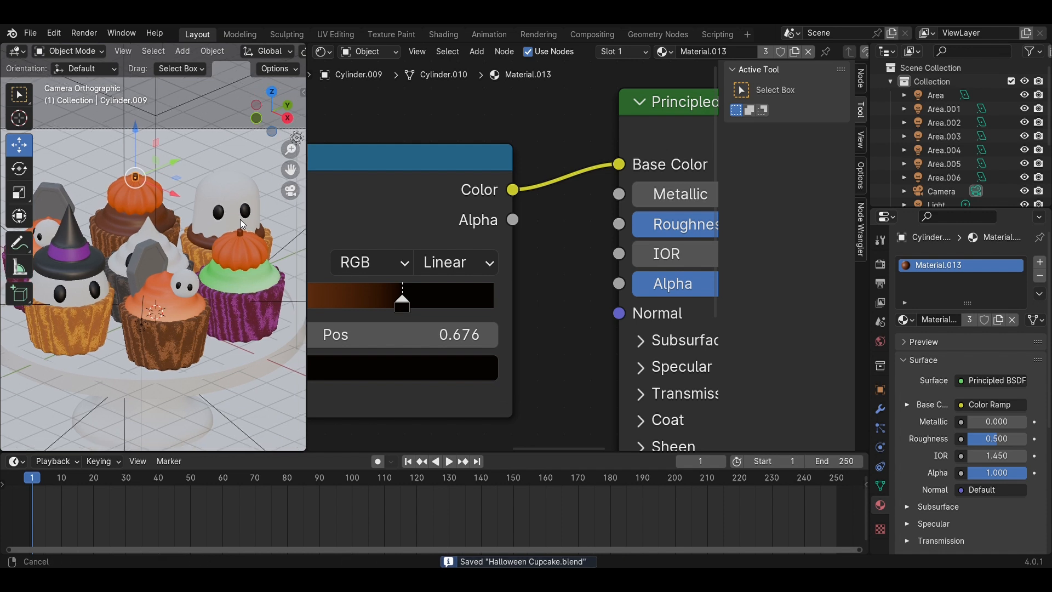
pyautogui.click(130, 221)
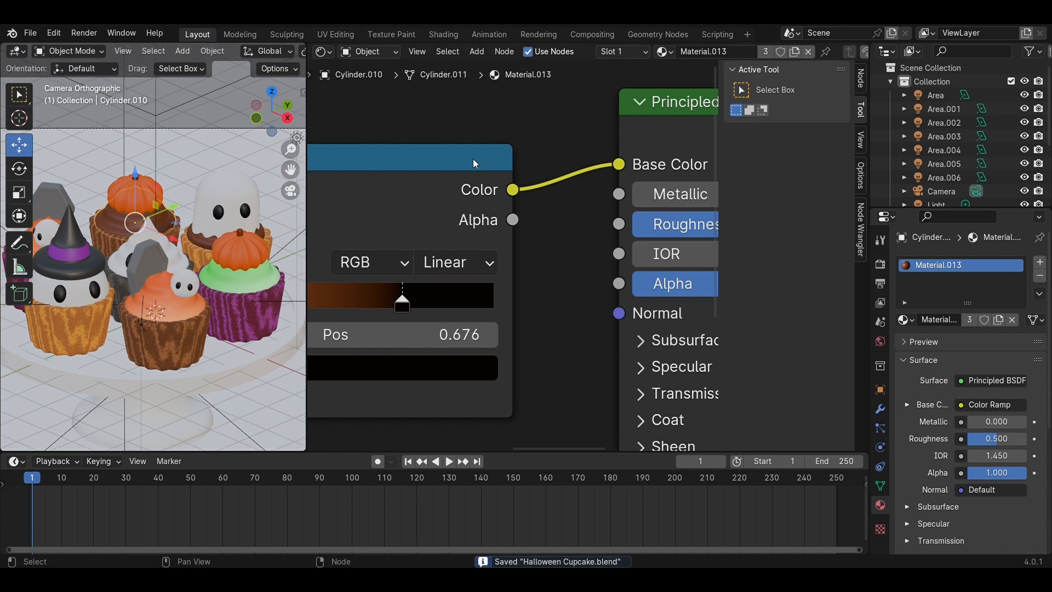
pyautogui.click(665, 52)
pyautogui.click(673, 139)
# Recolour the pale stop of the green topping's colour ramp to dark green, move it to position 0.451, and save the file.
pyautogui.scroll(4, 553, 236)
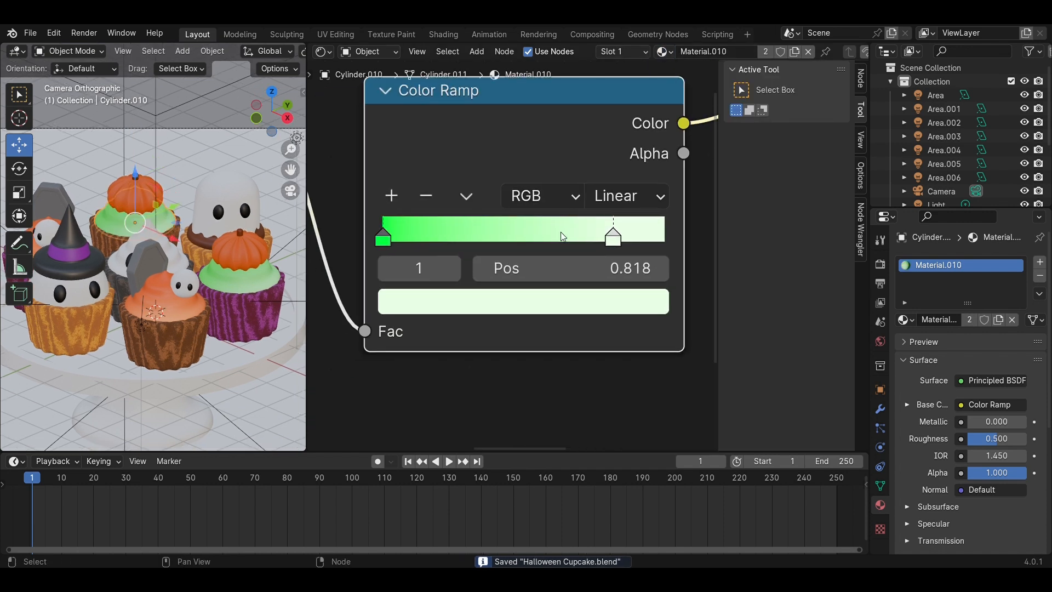
pyautogui.click(359, 235)
pyautogui.click(633, 234)
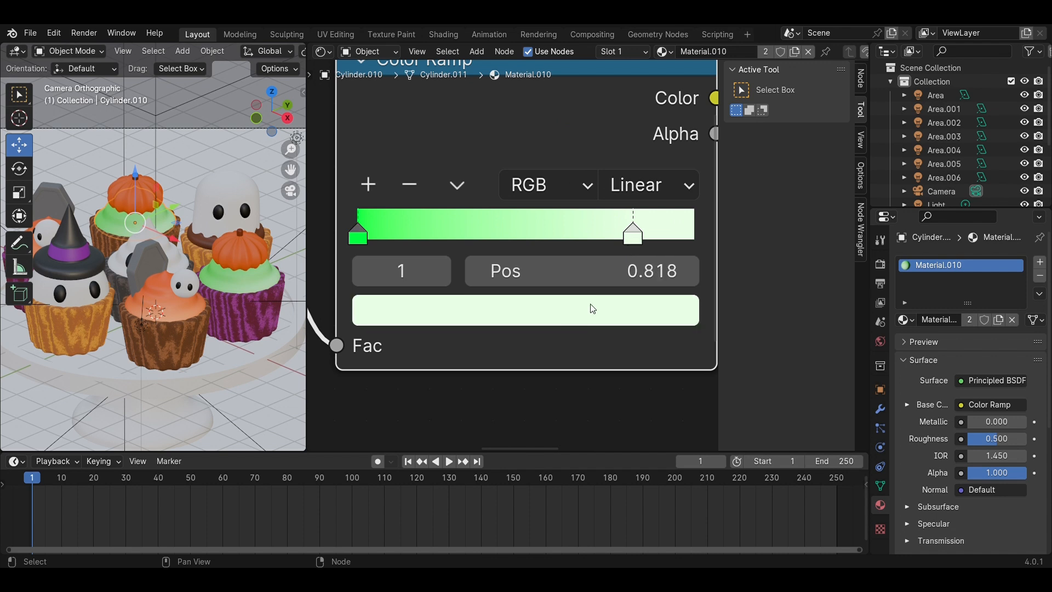
pyautogui.click(589, 310)
pyautogui.moveTo(467, 166); pyautogui.dragTo(371, 159)
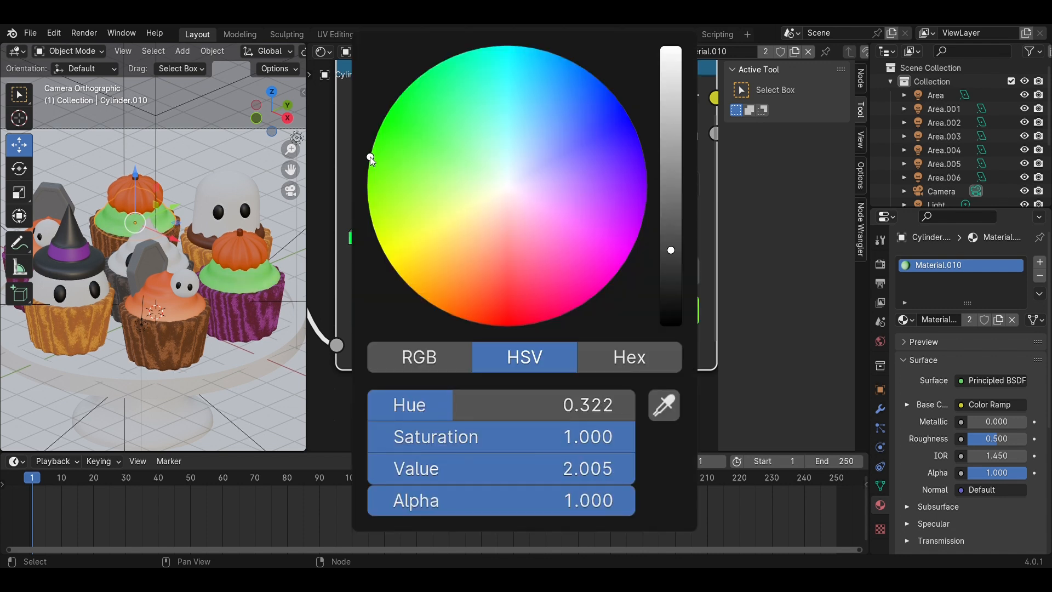
pyautogui.moveTo(671, 252); pyautogui.dragTo(670, 178)
pyautogui.moveTo(376, 154)
pyautogui.mouseDown()
pyautogui.moveTo(403, 102)
pyautogui.moveTo(405, 114)
pyautogui.mouseUp()
pyautogui.click(613, 305)
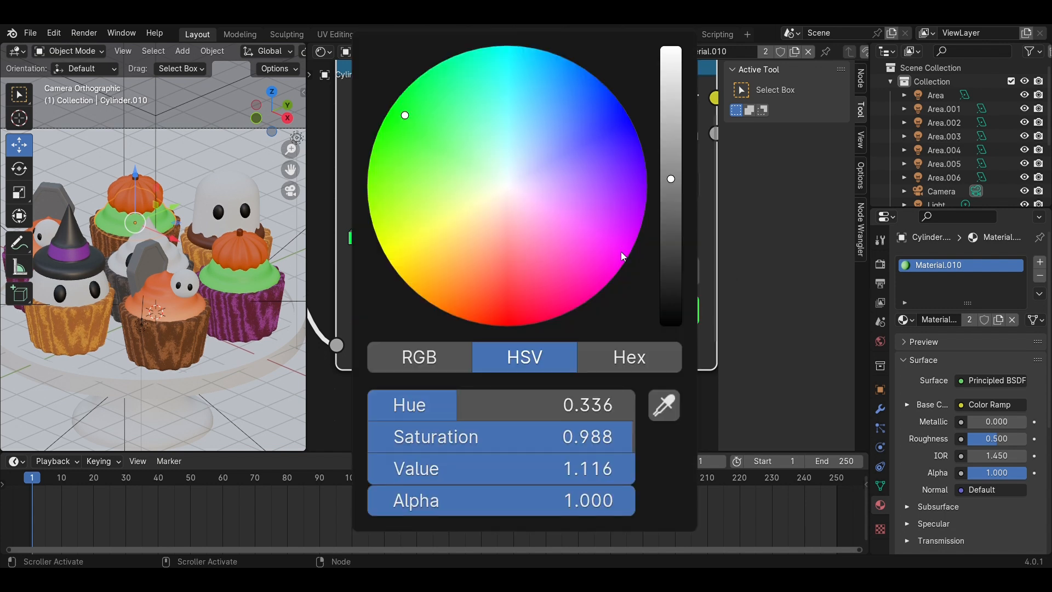
pyautogui.moveTo(671, 179); pyautogui.dragTo(508, 239)
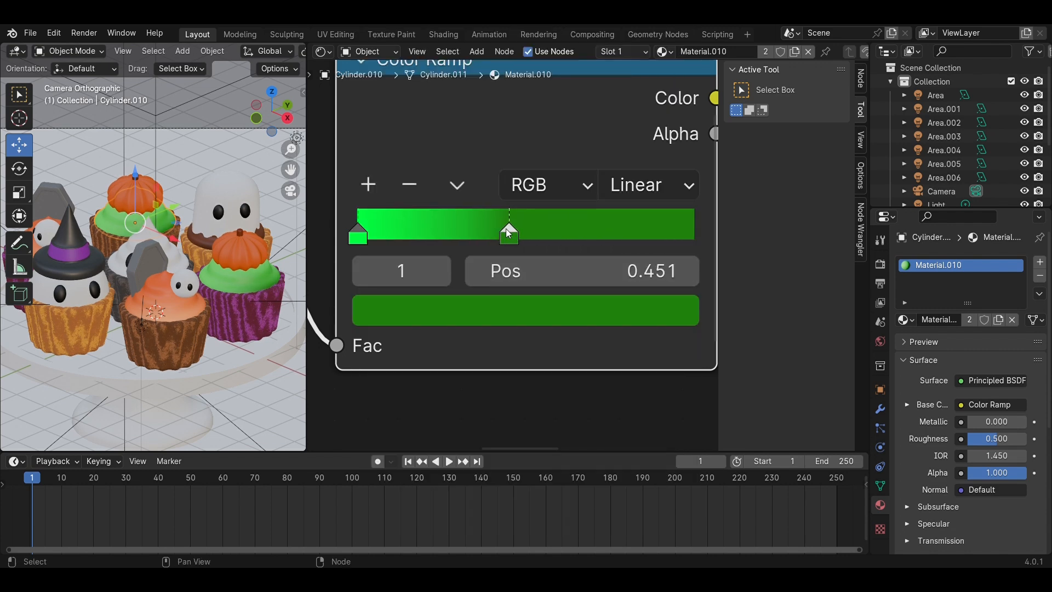
pyautogui.scroll(-3, 180, 298)
pyautogui.hotkey('ctrl', 's')
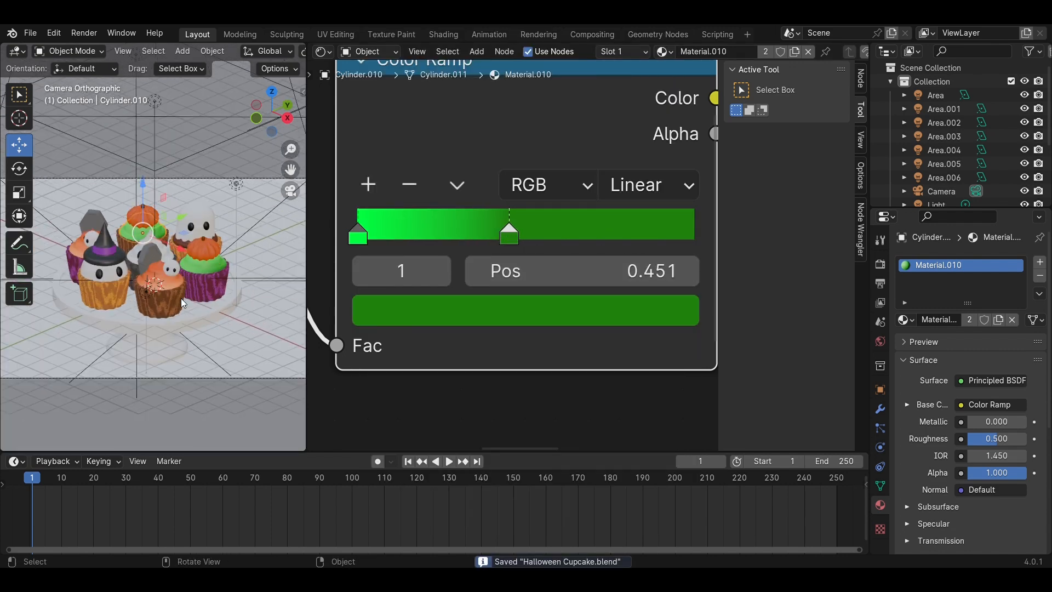
# Give the cake stand a new material with a reduced roughness, and save the file.
pyautogui.scroll(-2, 180, 282)
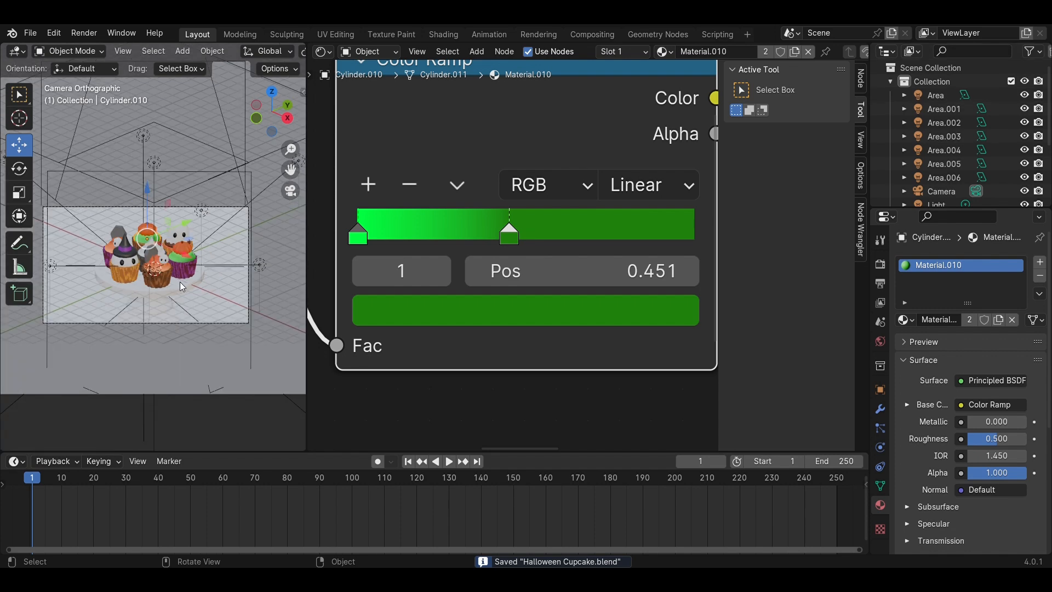
pyautogui.click(182, 284)
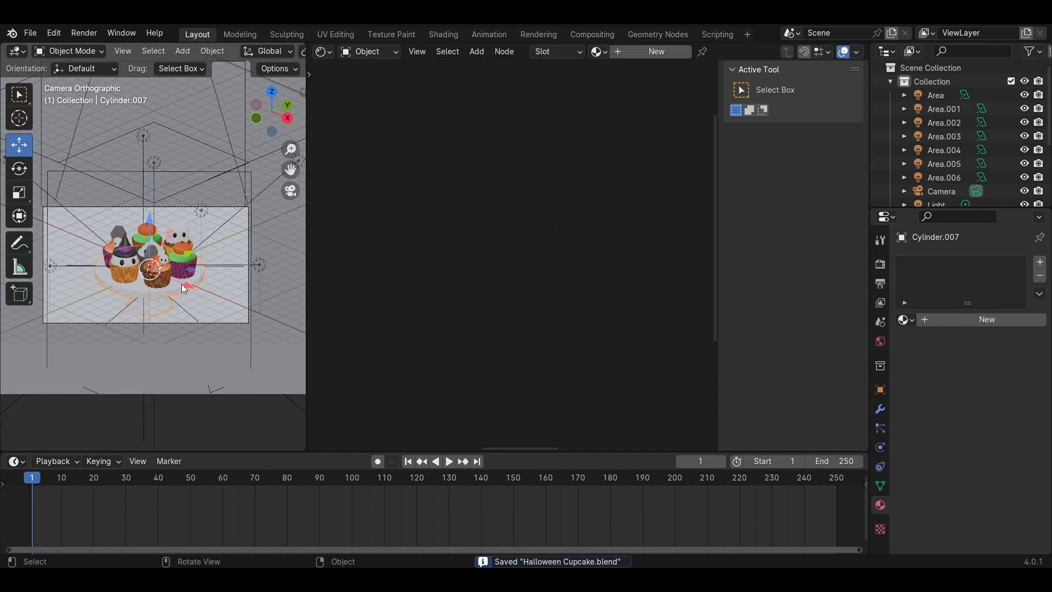
pyautogui.click(965, 319)
pyautogui.moveTo(998, 439); pyautogui.dragTo(966, 439)
pyautogui.hotkey('ctrl', 's')
# Create a new material for the floor plane and connect an Image Texture node to its Base Color.
pyautogui.scroll(2, 236, 314)
pyautogui.click(245, 324)
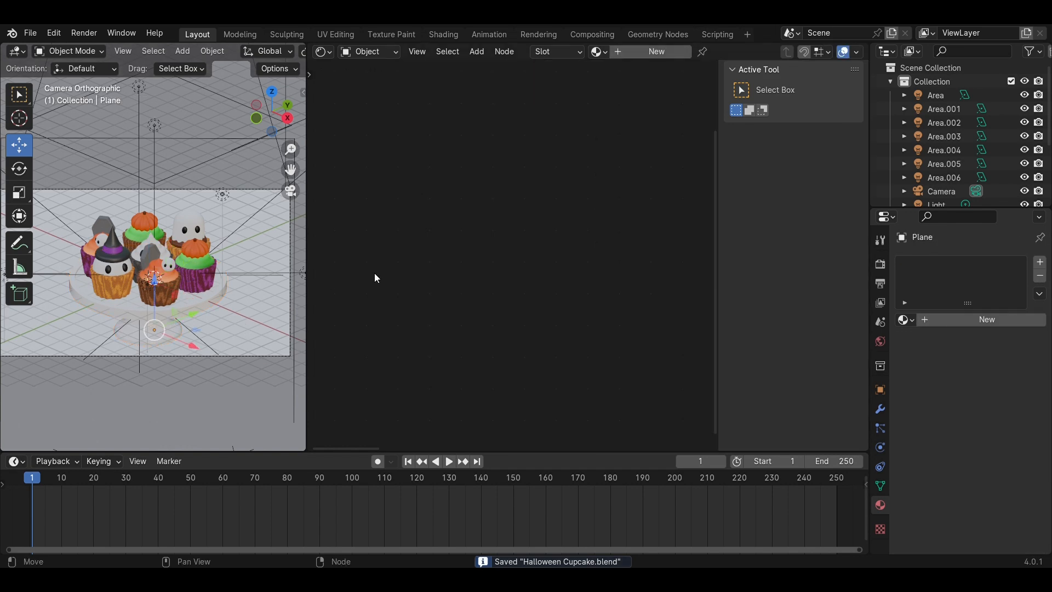
pyautogui.click(647, 51)
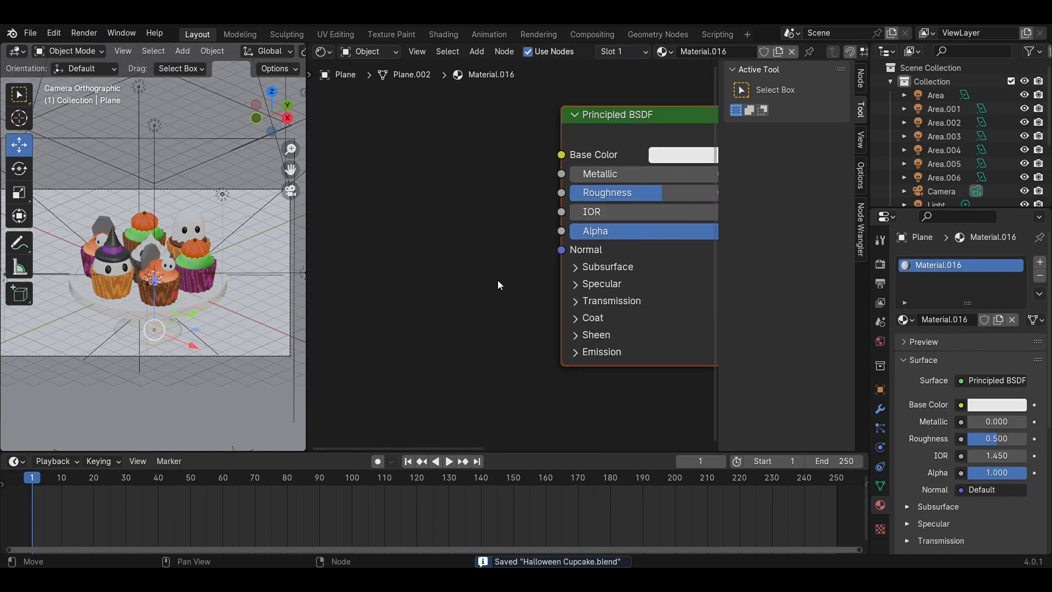
pyautogui.hotkey('shift', 'a')
pyautogui.write('im')
pyautogui.press('Return')
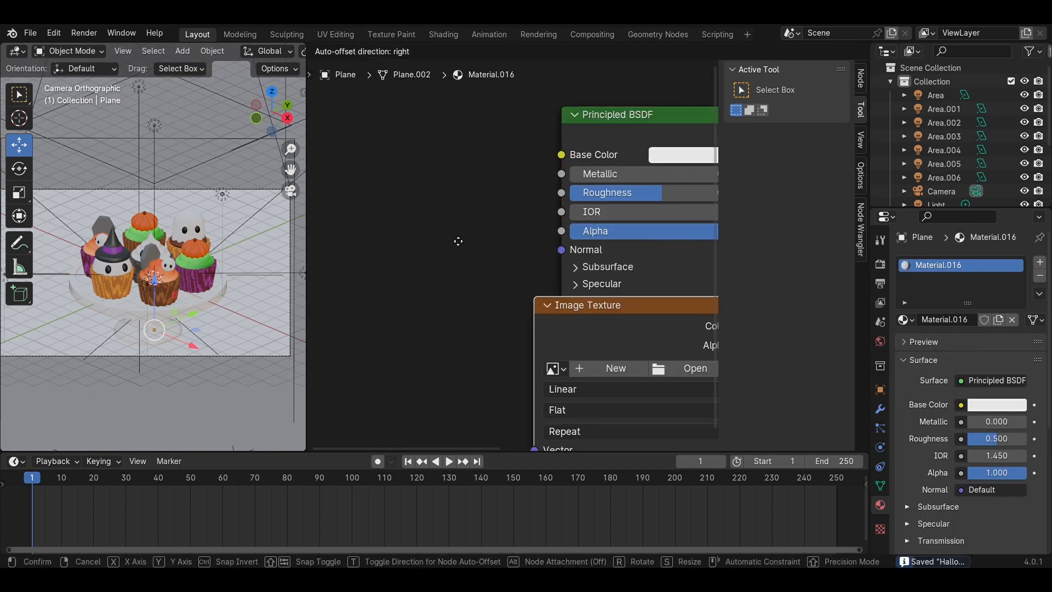
pyautogui.click(363, 127)
pyautogui.moveTo(561, 151); pyautogui.dragTo(597, 155)
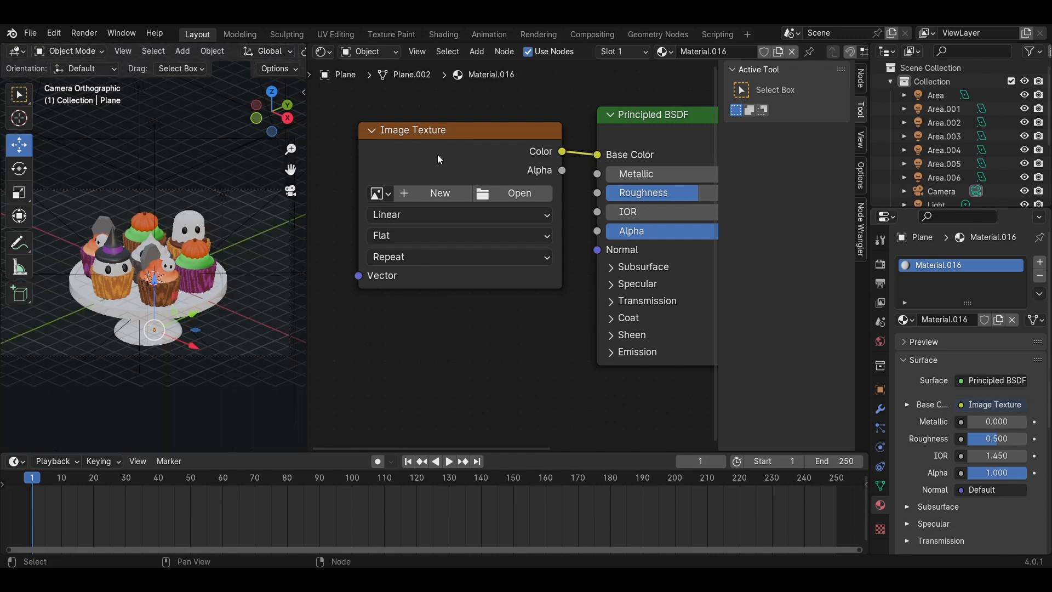
# Add Texture Coordinate and Mapping nodes to the floor's Image Texture and load the European Larch laminate image.
pyautogui.hotkey('ctrl', 't')
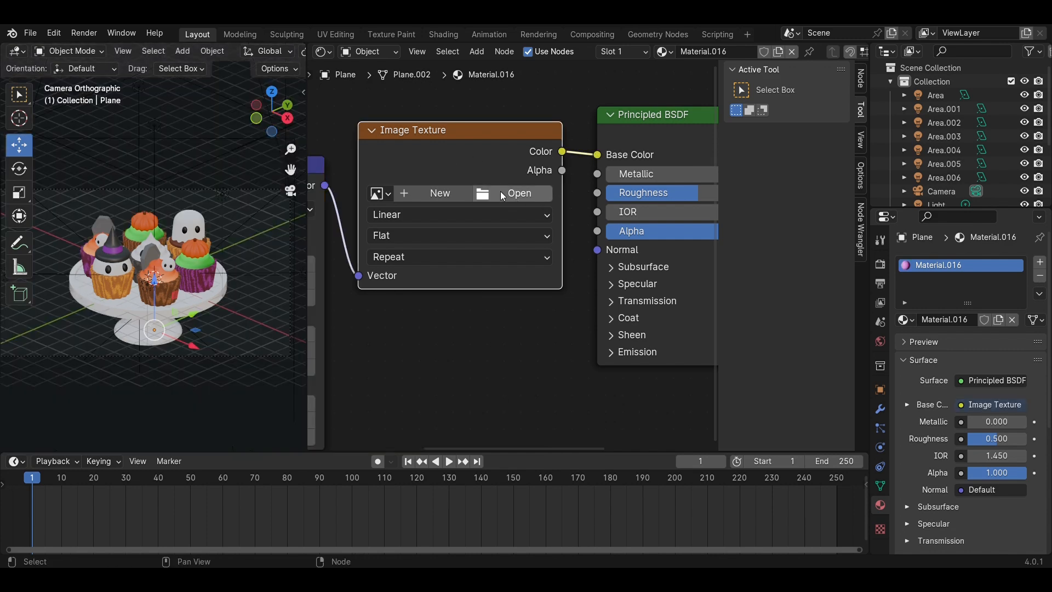
pyautogui.click(766, 463)
pyautogui.scroll(2, 94, 321)
pyautogui.moveTo(389, 385); pyautogui.dragTo(556, 333, button='middle')
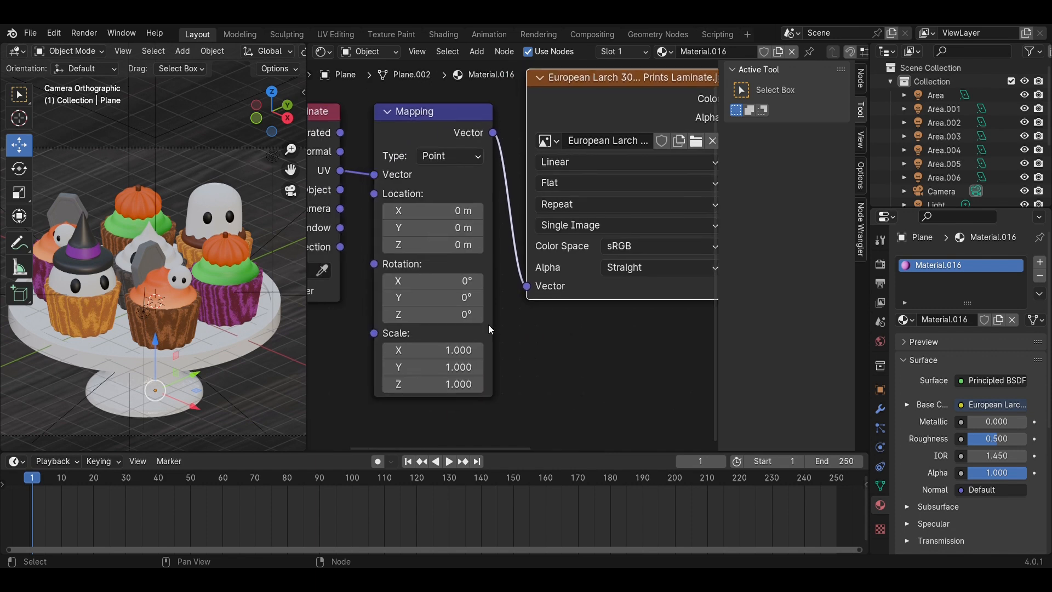
# Set the floor texture's Mapping scale to 3 in X and 2 in Y, and save the file.
pyautogui.click(438, 350)
pyautogui.write('3')
pyautogui.press('Return')
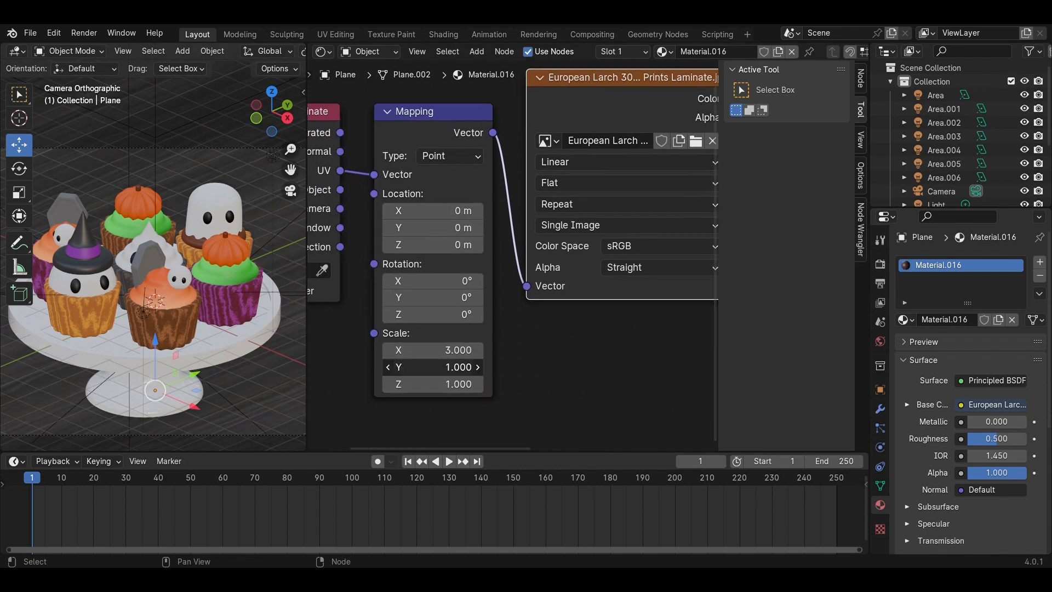
pyautogui.click(432, 367)
pyautogui.write('2')
pyautogui.press('Return')
pyautogui.scroll(-2, 152, 373)
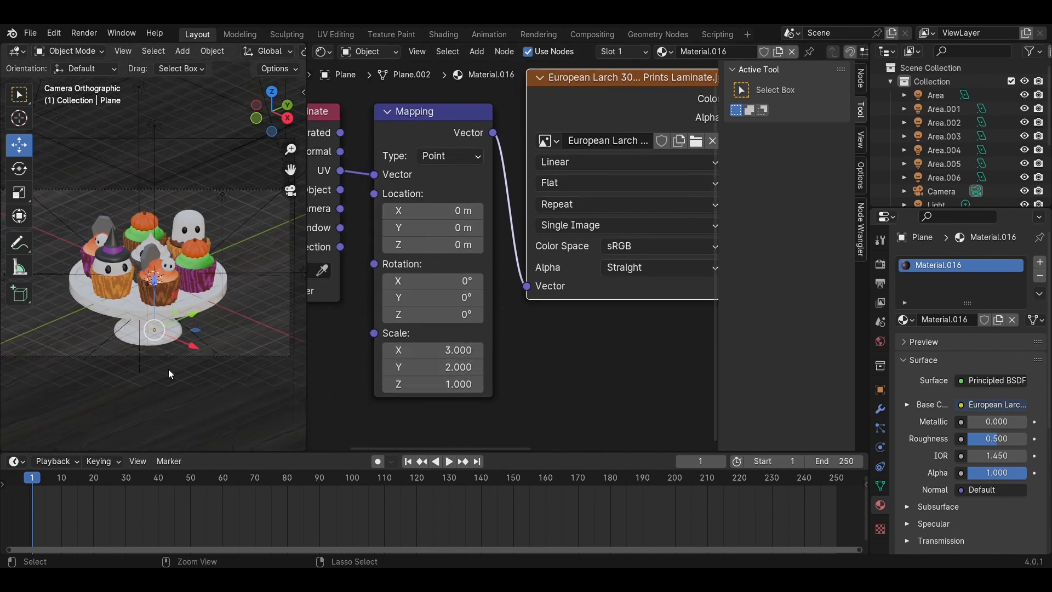
pyautogui.hotkey('ctrl', 's')
# Switch the render engine to EEVEE.
pyautogui.click(880, 264)
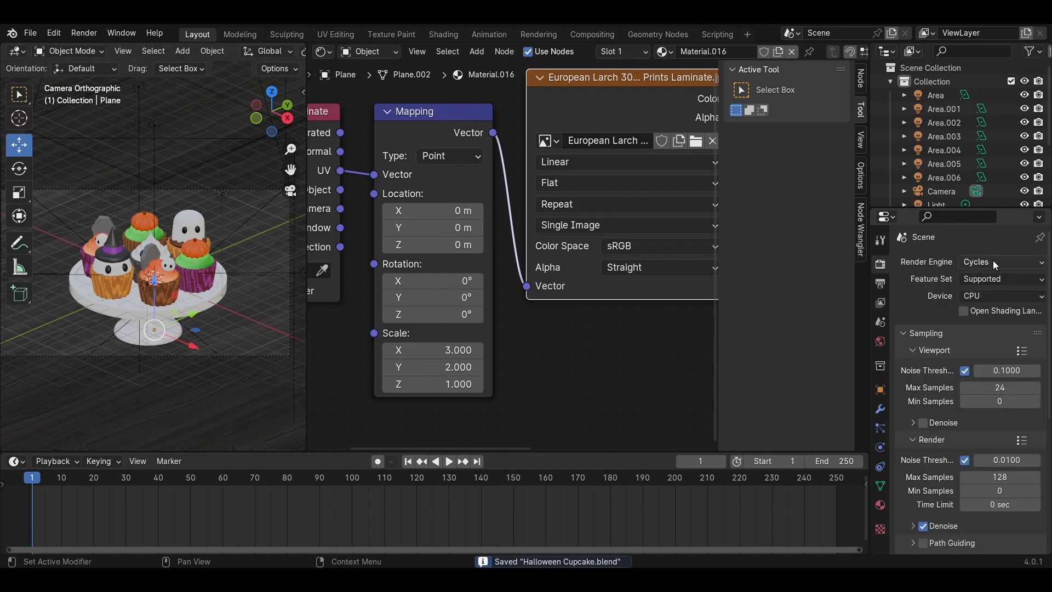
pyautogui.click(996, 262)
pyautogui.click(983, 277)
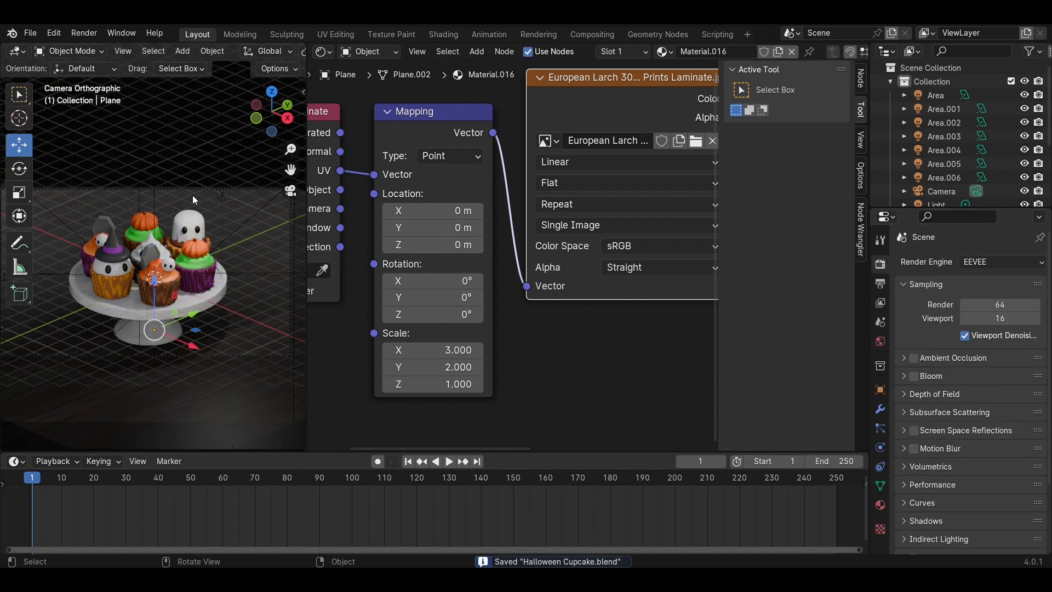
pyautogui.keyDown('ctrl'); pyautogui.moveTo(239, 241); pyautogui.dragTo(273, 317, button='middle'); pyautogui.keyUp('ctrl')
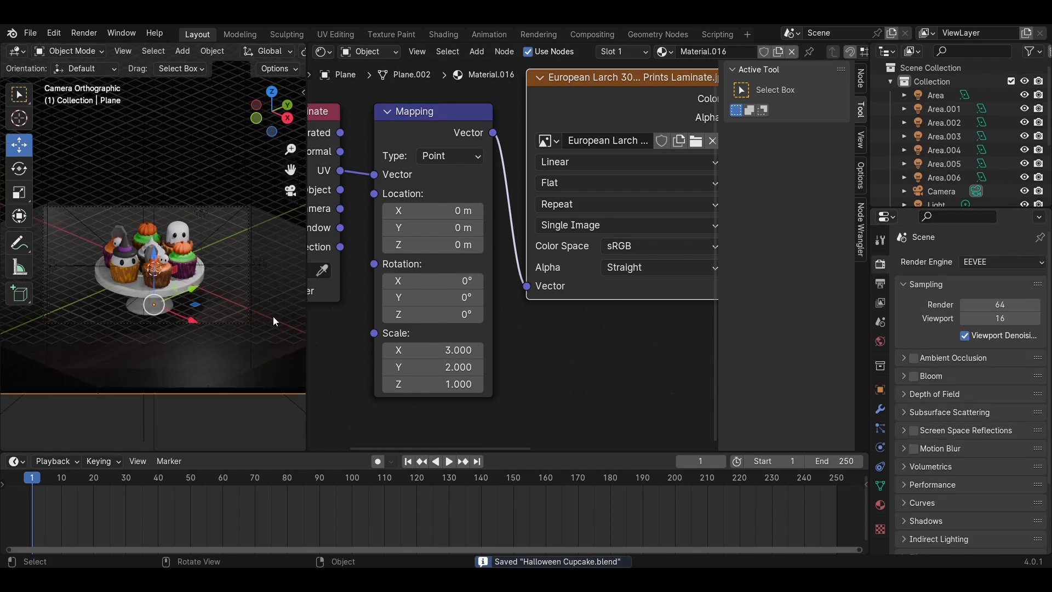
# Change the node editor area to a 3D Viewport and hide the collection holding the lights, camera and floor.
pyautogui.click(323, 51)
pyautogui.click(349, 82)
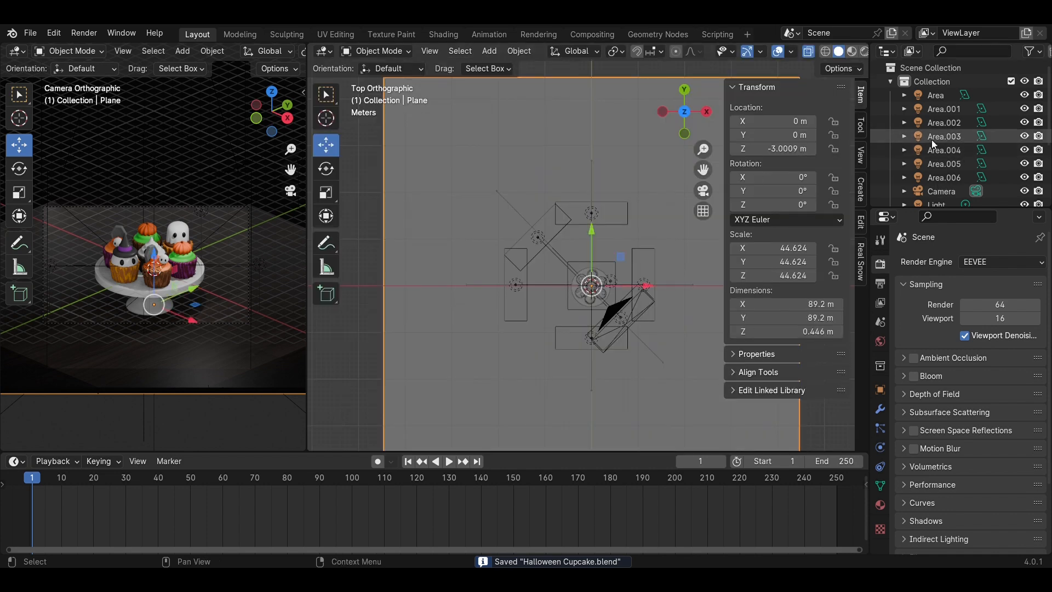
pyautogui.scroll(-4, 931, 139)
pyautogui.moveTo(599, 366); pyautogui.dragTo(494, 274, button='middle')
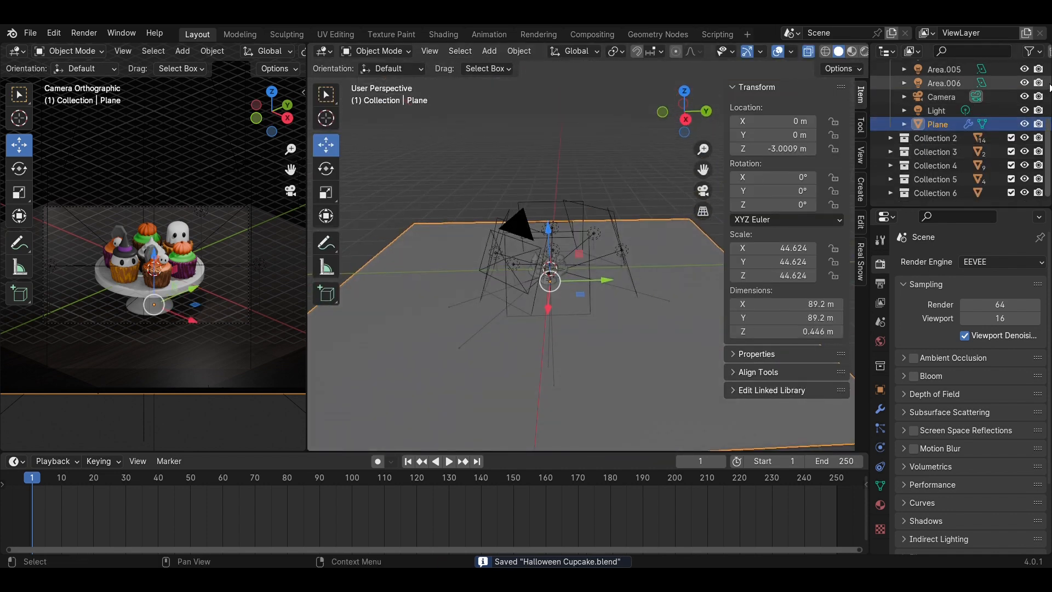
pyautogui.scroll(4, 1030, 118)
pyautogui.click(1024, 82)
# Add a mesh circle at the origin and scale it up to about 4.9, wider than the cake stand.
pyautogui.hotkey('shift', 'a')
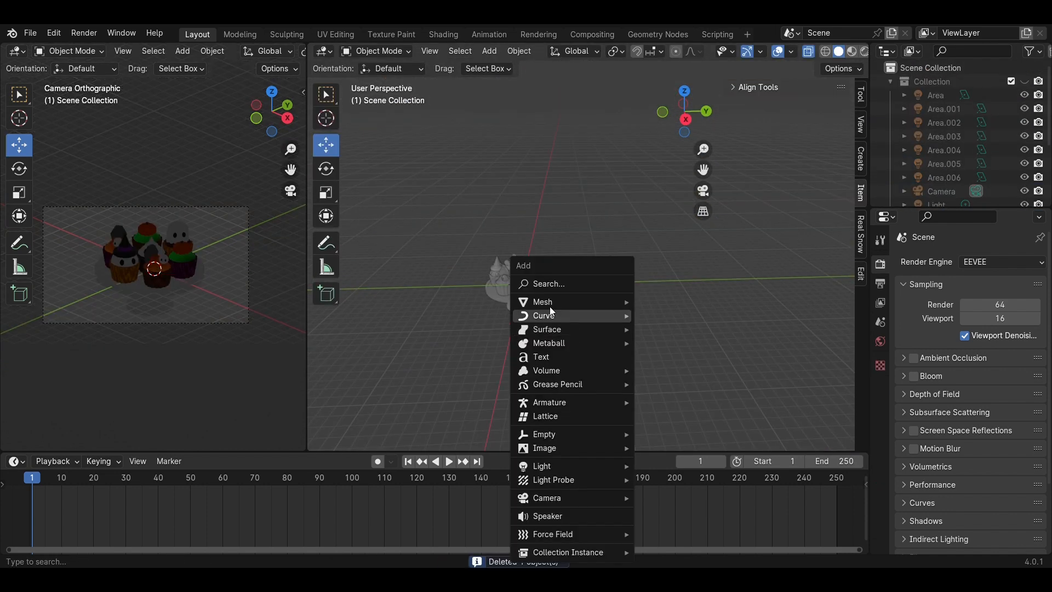
pyautogui.moveTo(548, 302)
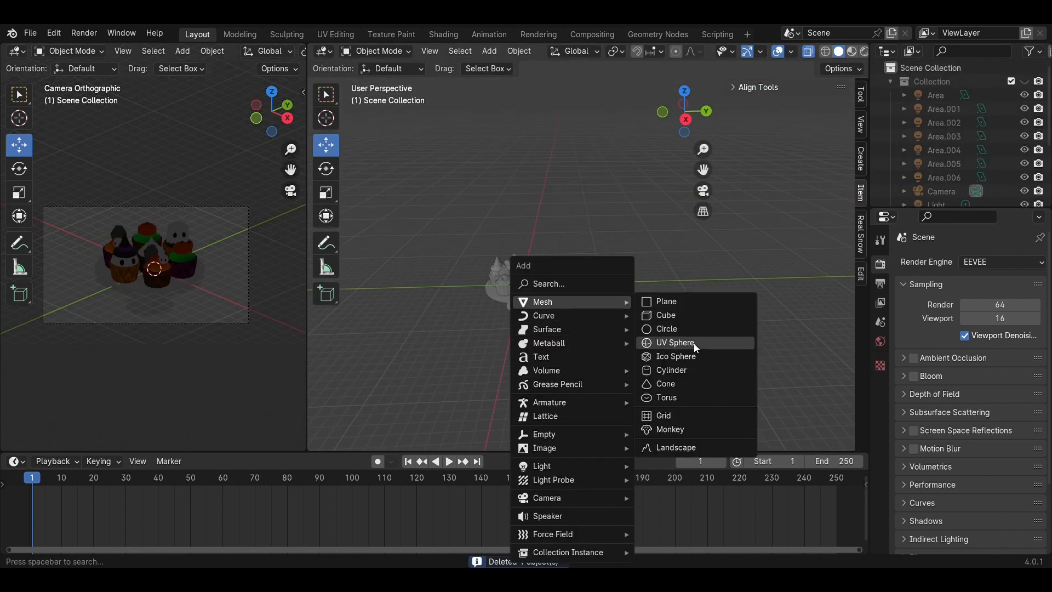
pyautogui.click(652, 329)
pyautogui.press('s')
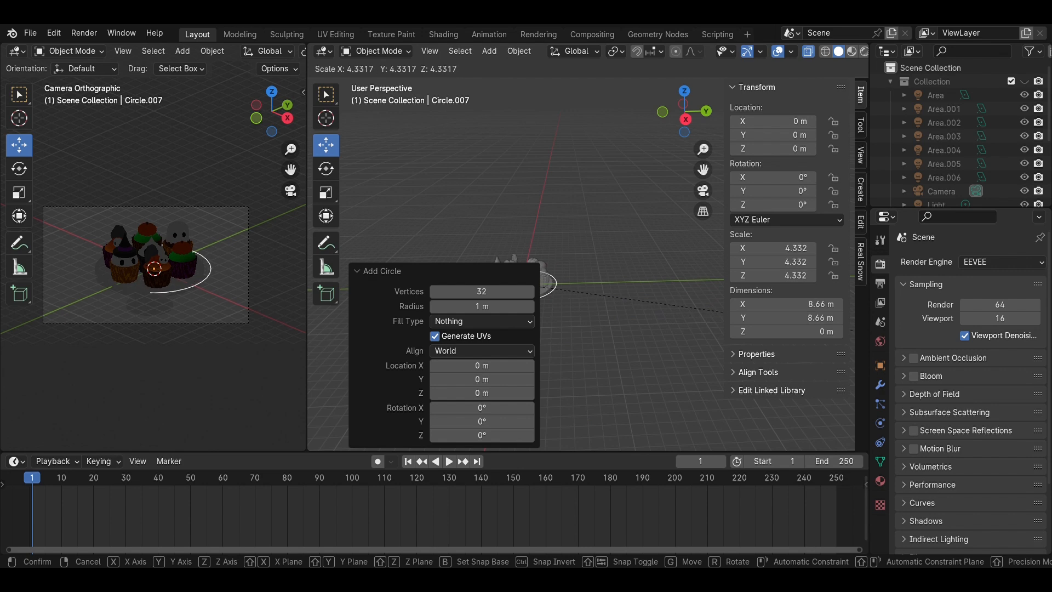
pyautogui.click(1030, 359)
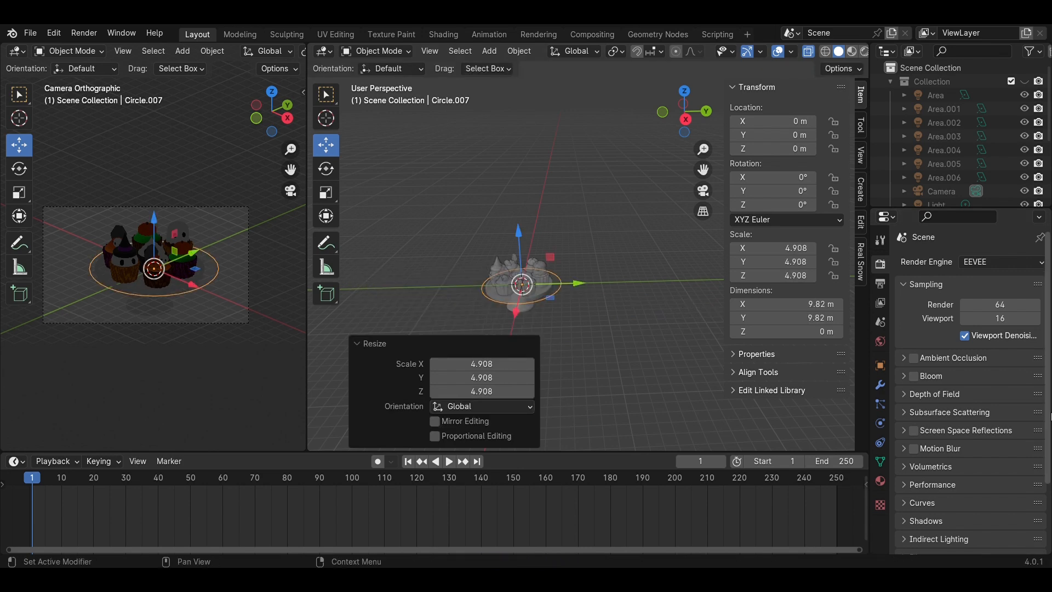
# Try a Solidify modifier with 0.05 m thickness on the unfilled circle.
pyautogui.click(880, 385)
pyautogui.click(987, 262)
pyautogui.moveTo(951, 308)
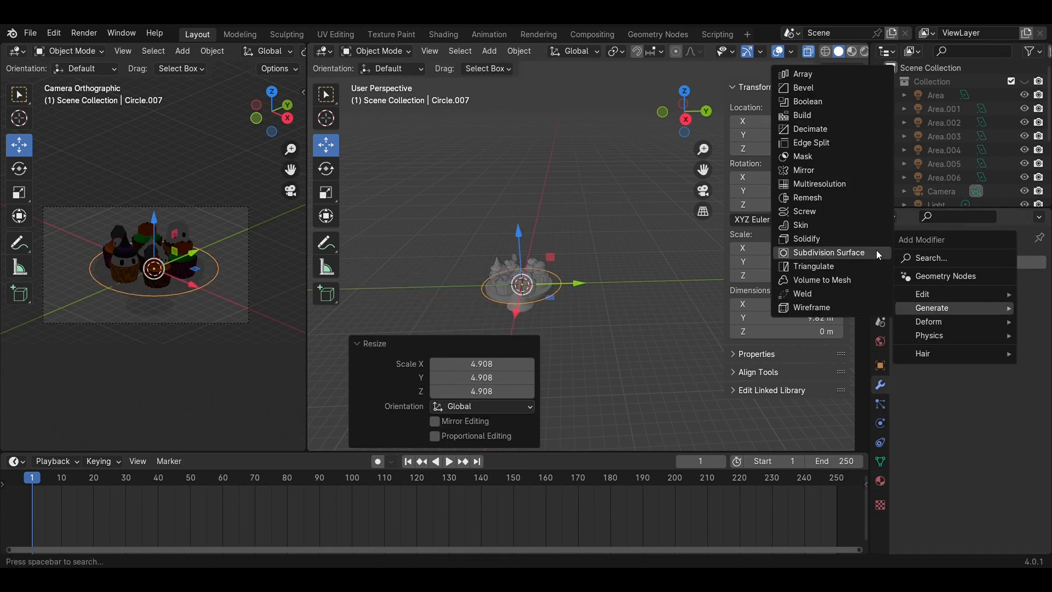
pyautogui.click(840, 241)
pyautogui.doubleClick(992, 327)
pyautogui.press('BackSpace')
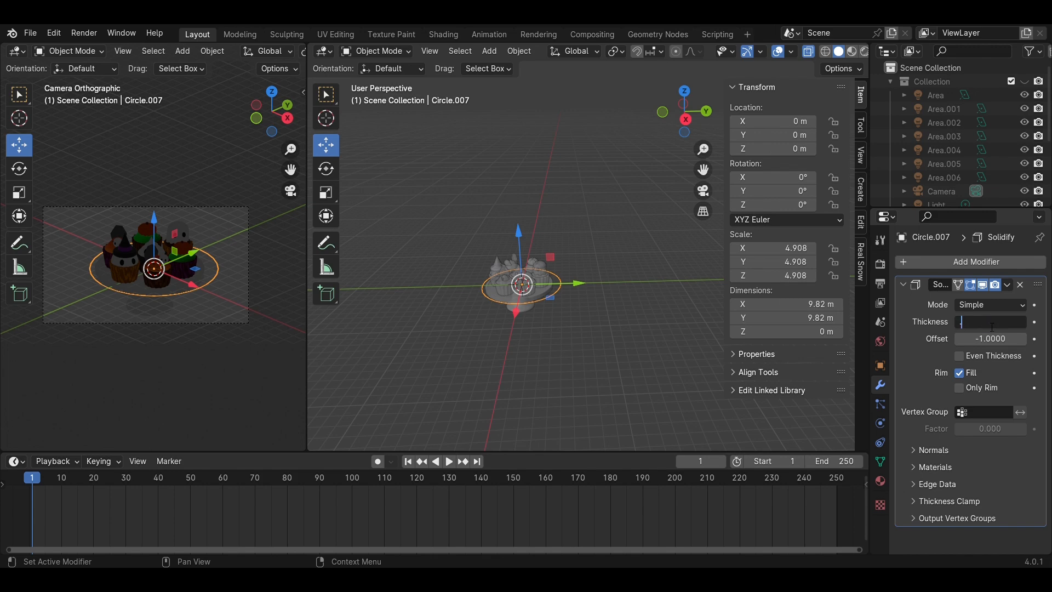
pyautogui.write('.05')
pyautogui.press('Return')
# Try lowering the circle about 3.06 m, and discard both that move and the Solidify modifier.
pyautogui.click(685, 119)
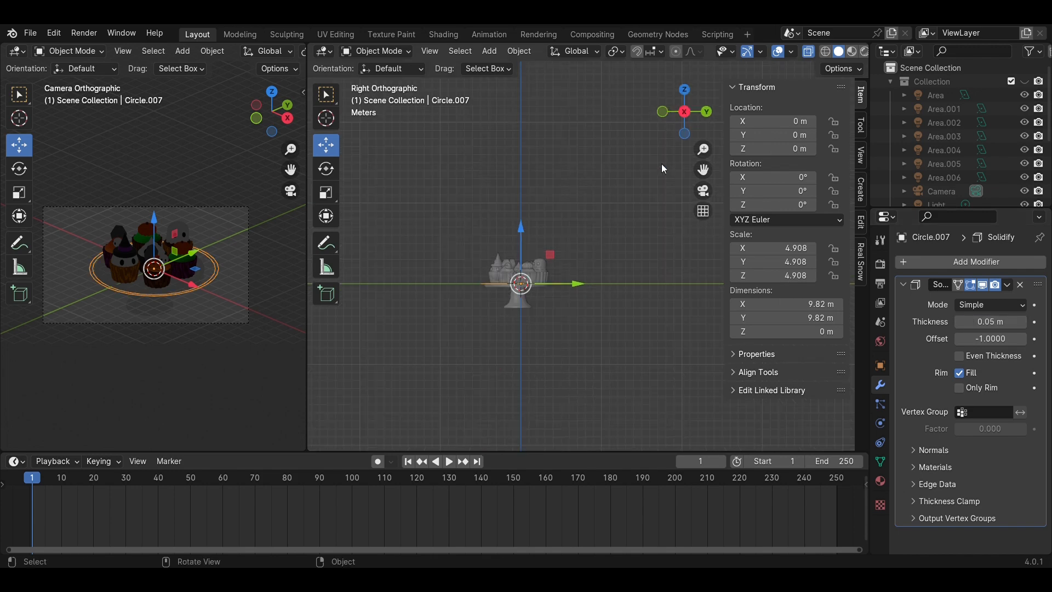
pyautogui.keyDown('shift'); pyautogui.moveTo(562, 281); pyautogui.dragTo(585, 236, button='middle'); pyautogui.keyUp('shift')
pyautogui.scroll(3, 586, 235)
pyautogui.moveTo(555, 218); pyautogui.dragTo(554, 306)
pyautogui.scroll(2, 636, 351)
pyautogui.keyDown('shift'); pyautogui.moveTo(636, 351); pyautogui.dragTo(683, 307, button='middle'); pyautogui.keyUp('shift')
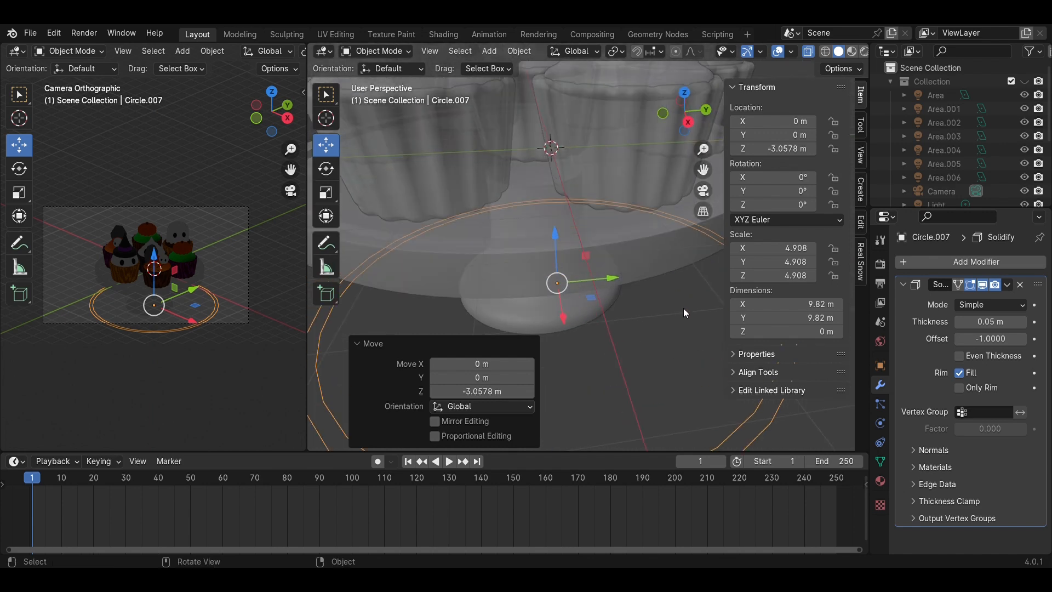
pyautogui.scroll(-4, 684, 318)
pyautogui.press('Tab')
pyautogui.press('Tab')
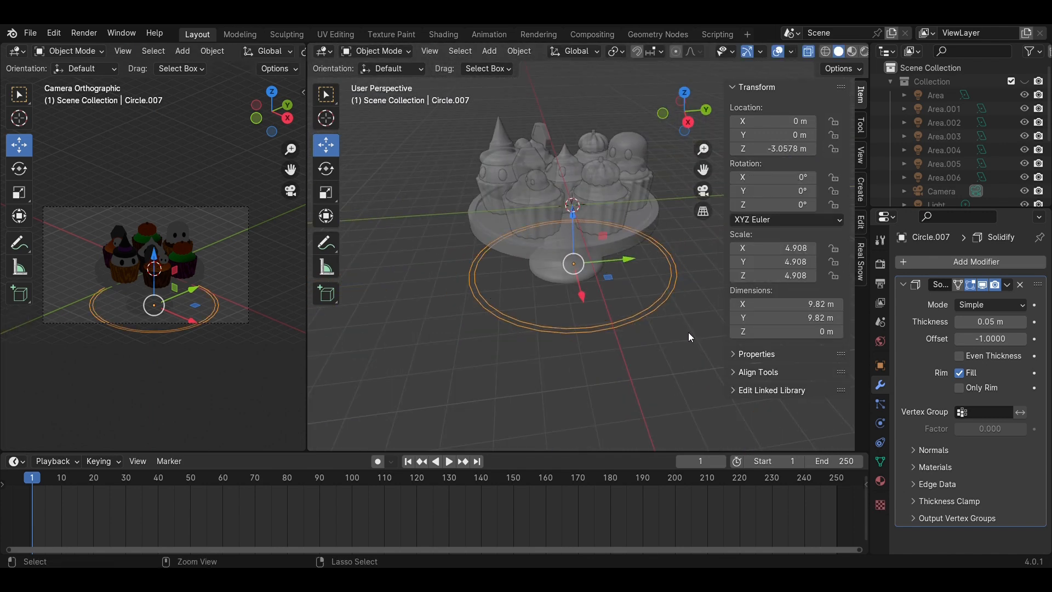
pyautogui.hotkey('alt', 'g')
pyautogui.click(1022, 284)
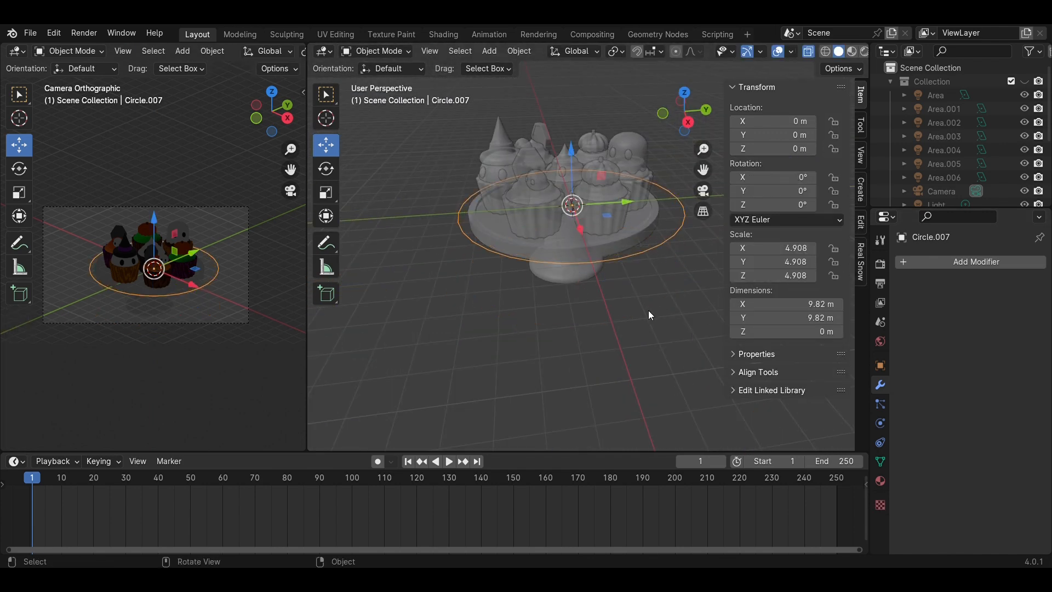
# Fill the circle with a face and lower it about 3.72 m below the cake stand.
pyautogui.press('Tab')
pyautogui.press('f')
pyautogui.press('Tab')
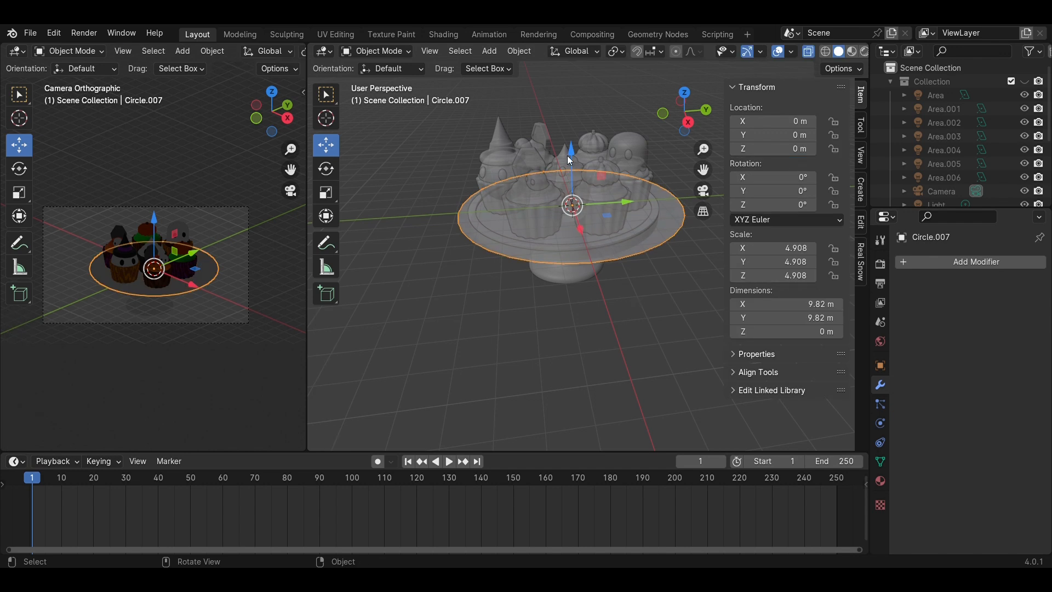
pyautogui.moveTo(567, 156); pyautogui.dragTo(569, 225)
# Add a Solidify modifier with 0.05 m thickness to the filled disc.
pyautogui.click(1010, 262)
pyautogui.moveTo(1006, 258)
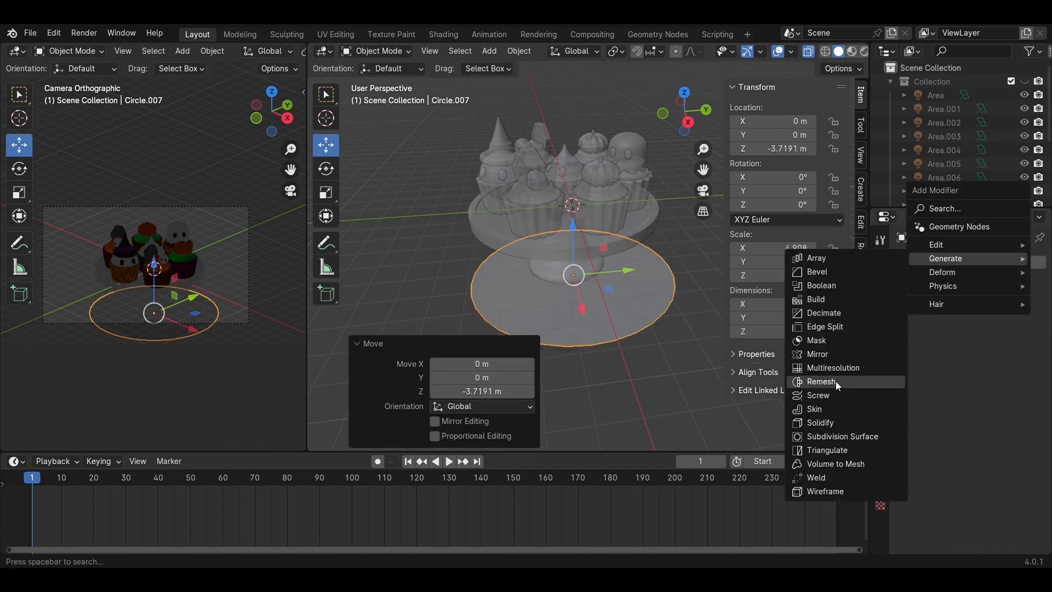
pyautogui.click(829, 422)
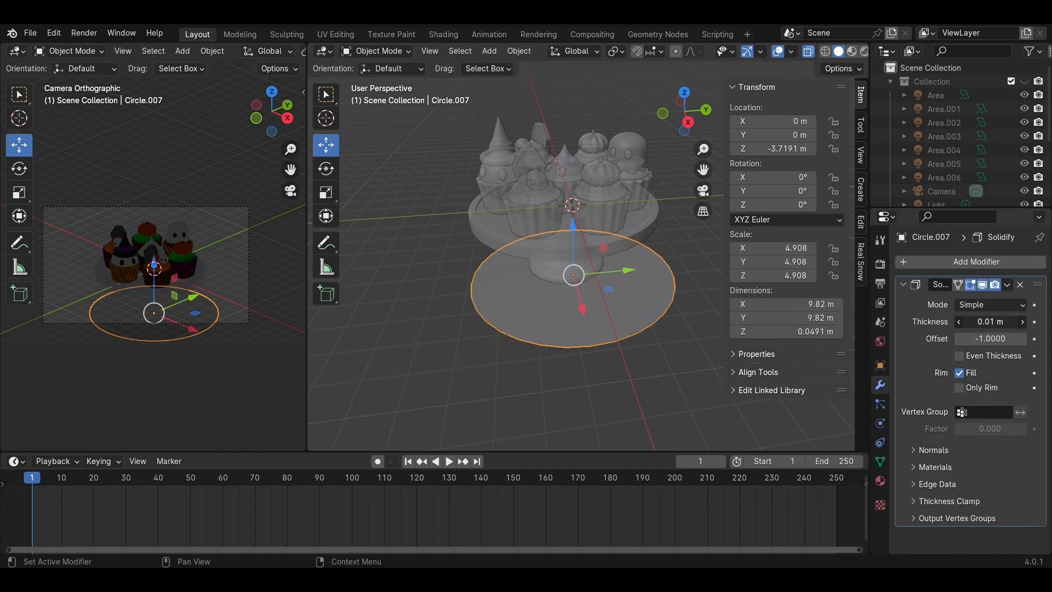
pyautogui.write('5')
pyautogui.press('Return')
# Shade the disc smooth and raise it about 0.67 m along Z to meet the cake stand's base.
pyautogui.click(688, 122)
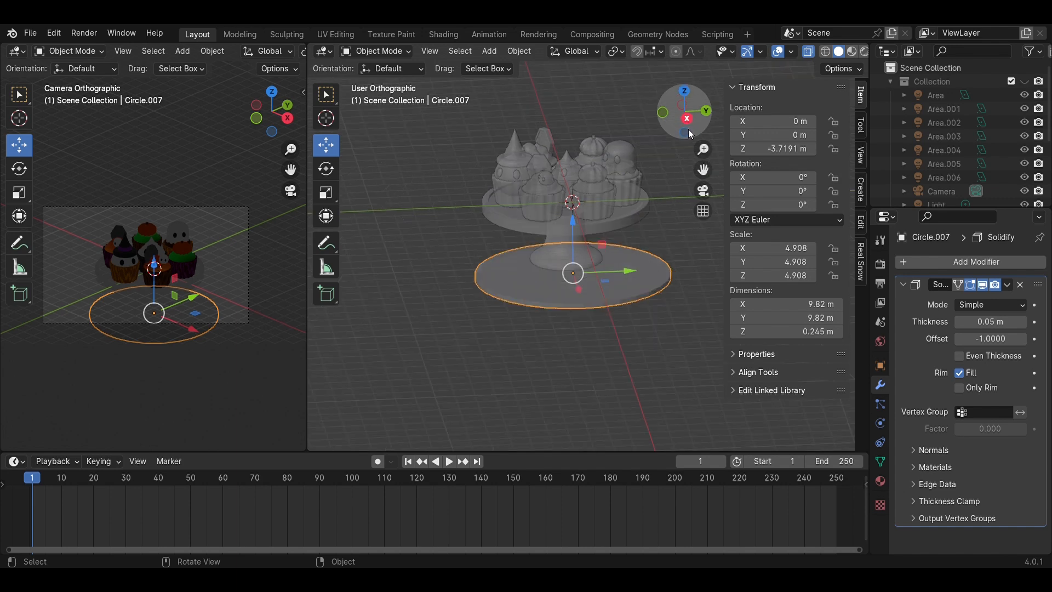
pyautogui.rightClick(605, 273)
pyautogui.click(548, 271)
pyautogui.scroll(3, 584, 282)
pyautogui.press('g')
pyautogui.press('z')
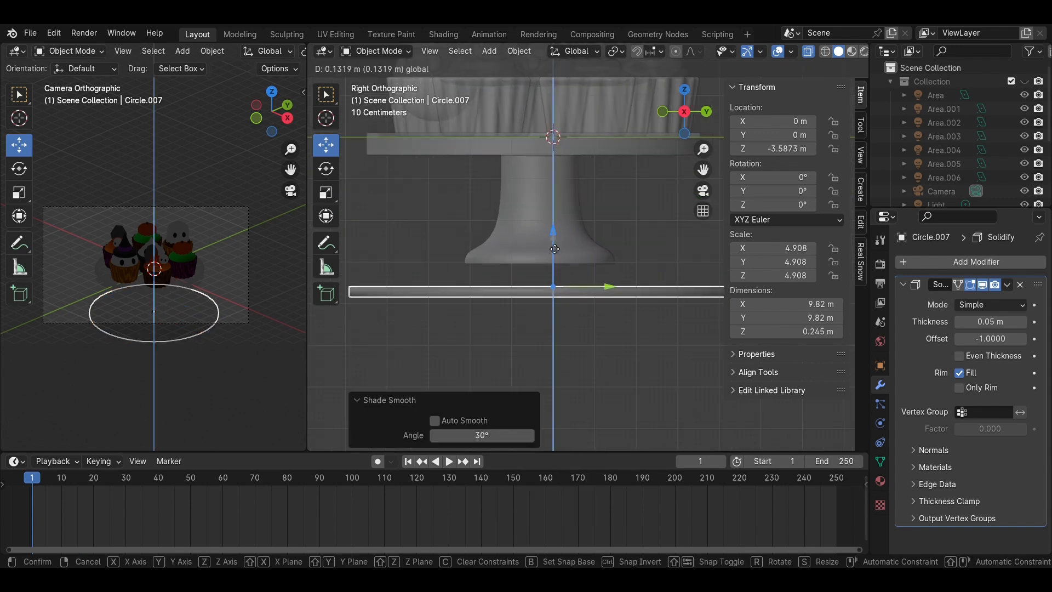
pyautogui.click(557, 231)
# Add a Bevel modifier with a 0.5 m amount to the disc.
pyautogui.click(970, 262)
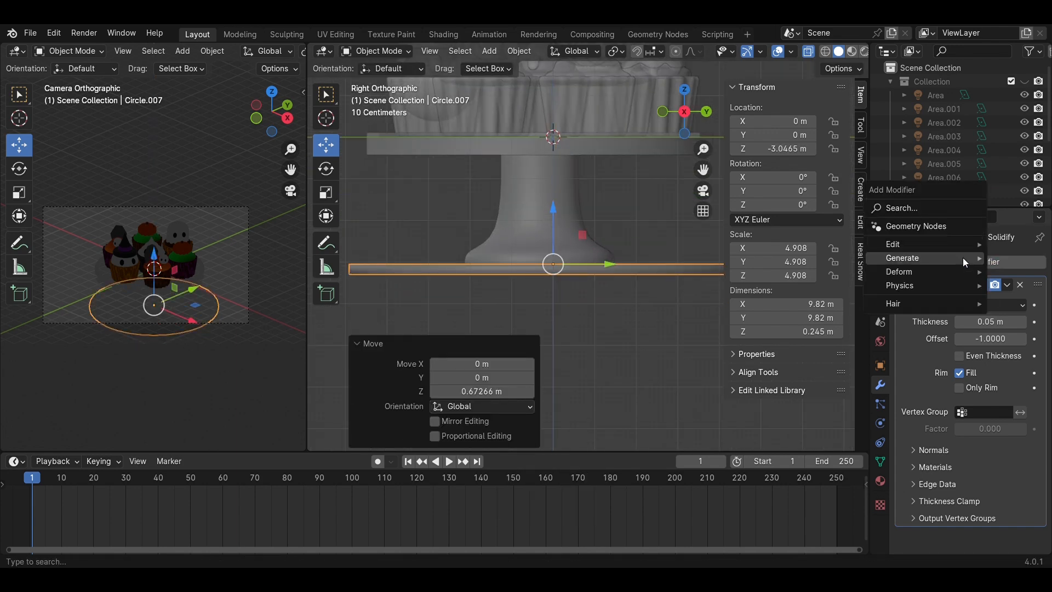
pyautogui.moveTo(899, 254)
pyautogui.click(748, 272)
pyautogui.scroll(-3, 1001, 502)
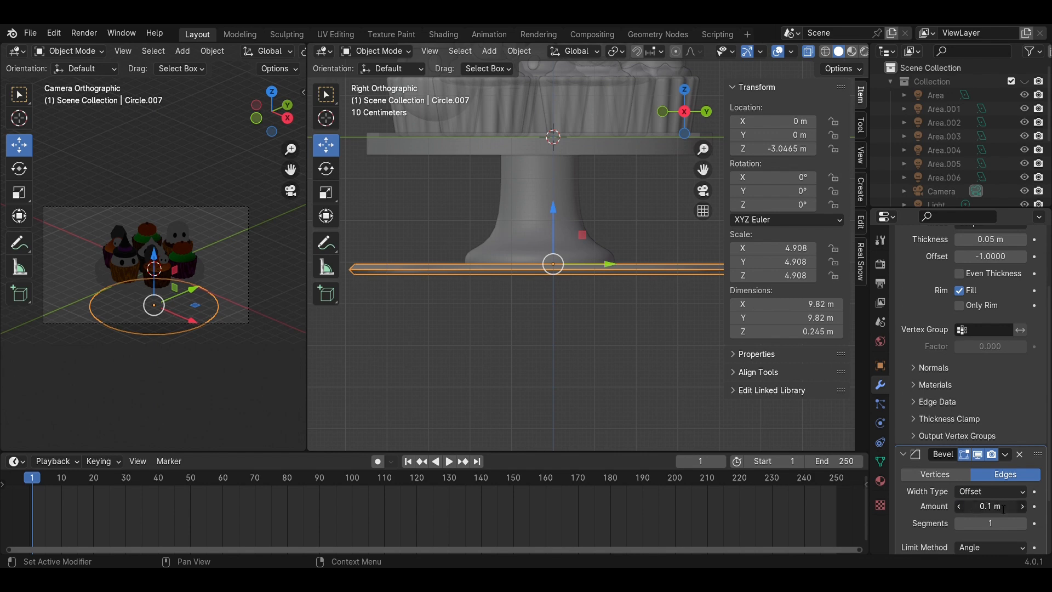
pyautogui.click(1001, 525)
pyautogui.moveTo(638, 369); pyautogui.dragTo(570, 301, button='middle')
pyautogui.scroll(3, 932, 286)
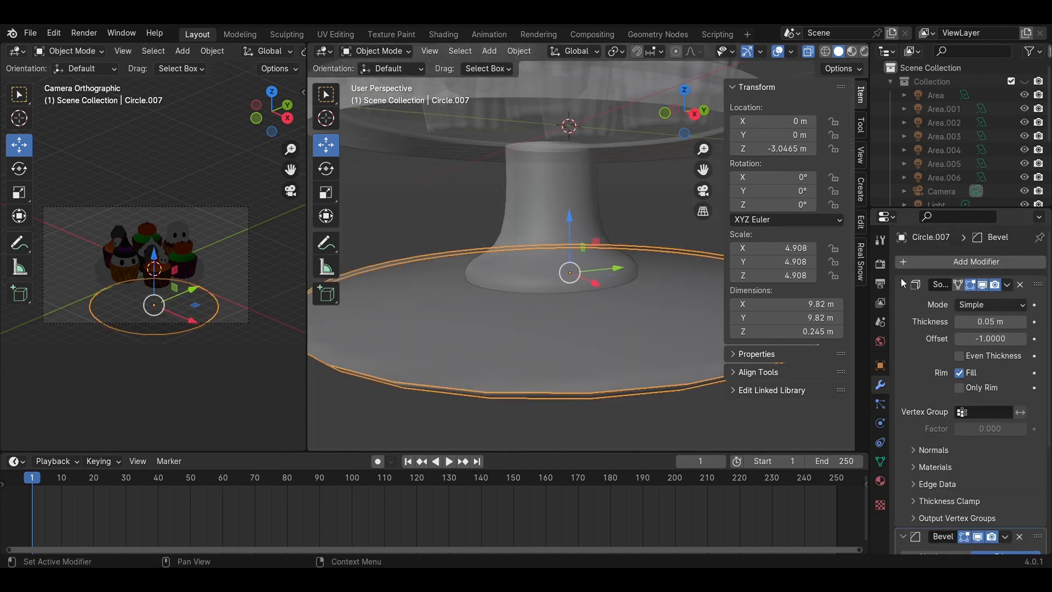
# Add a Subdivision Surface modifier with viewport level 2 to the disc.
pyautogui.click(904, 285)
pyautogui.click(935, 263)
pyautogui.moveTo(939, 262)
pyautogui.click(804, 443)
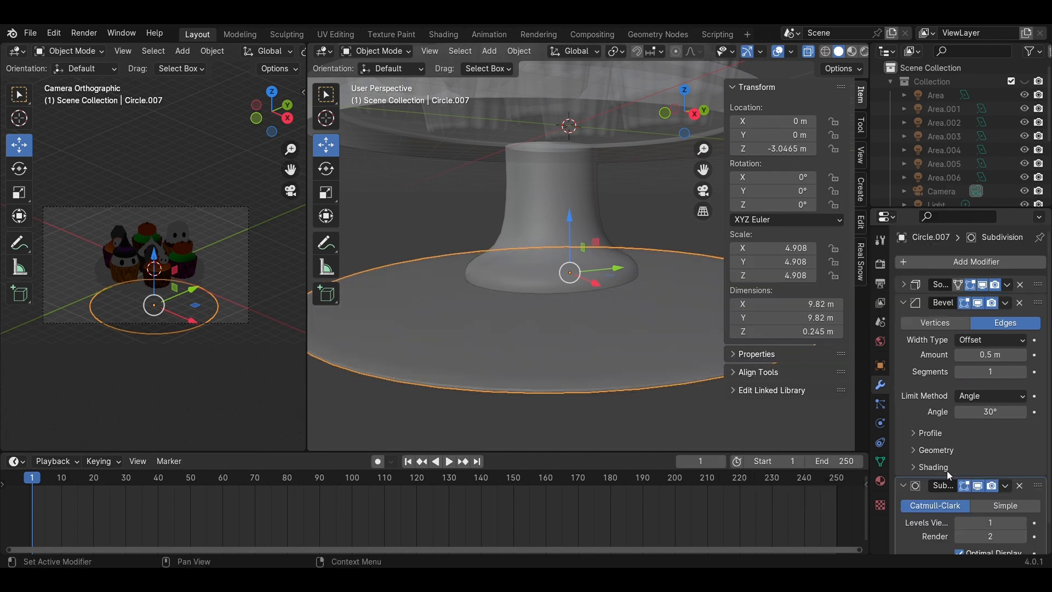
pyautogui.scroll(-2, 946, 471)
pyautogui.click(694, 113)
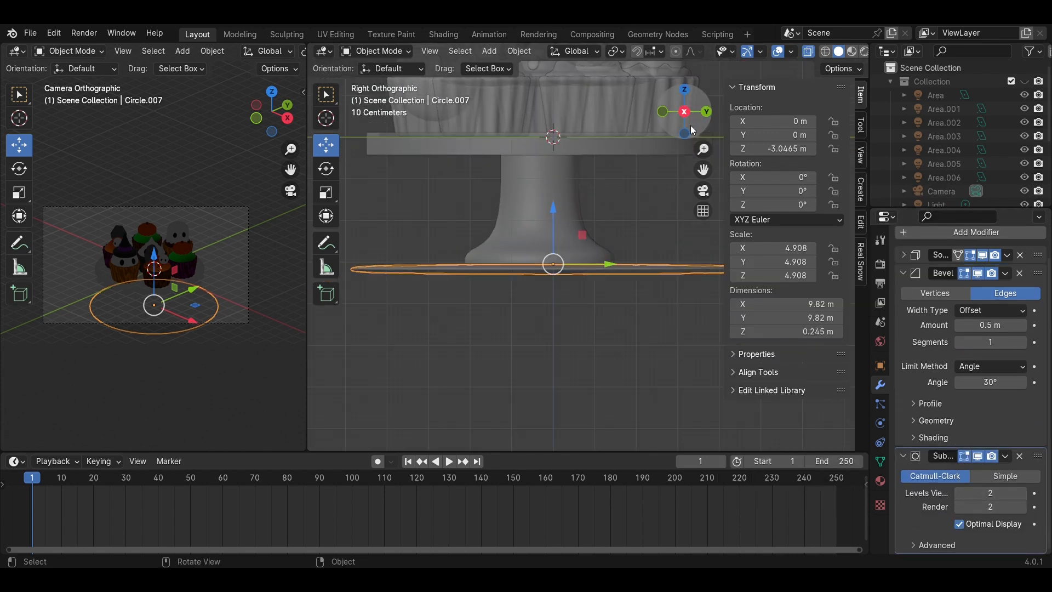
# Shift the disc about -0.21 m along Y under the cake stand and scale it by 0.928.
pyautogui.scroll(-5, 674, 221)
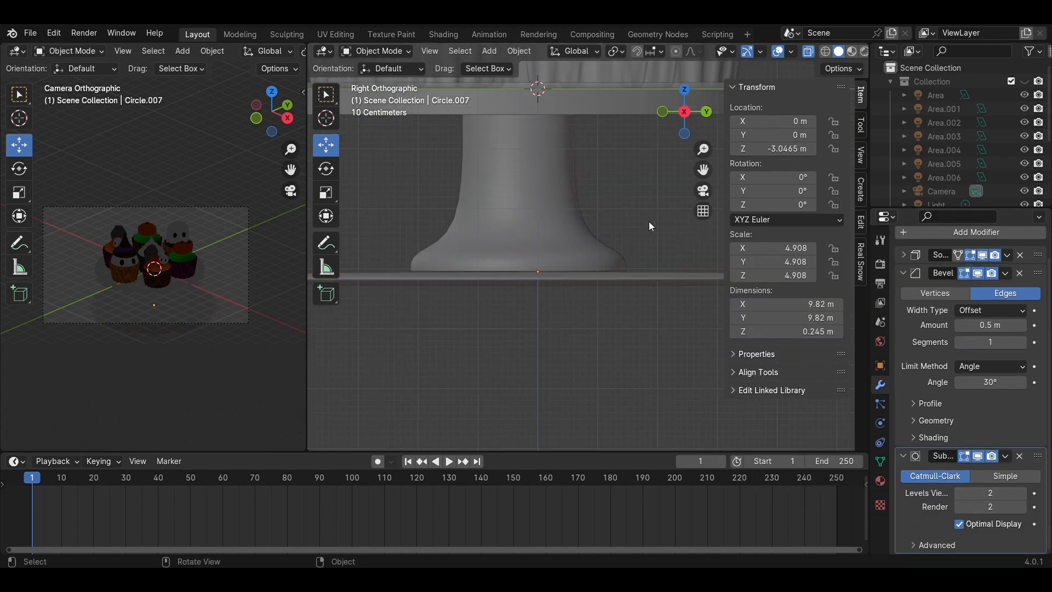
pyautogui.click(684, 89)
pyautogui.click(680, 227)
pyautogui.press('g')
pyautogui.press('y')
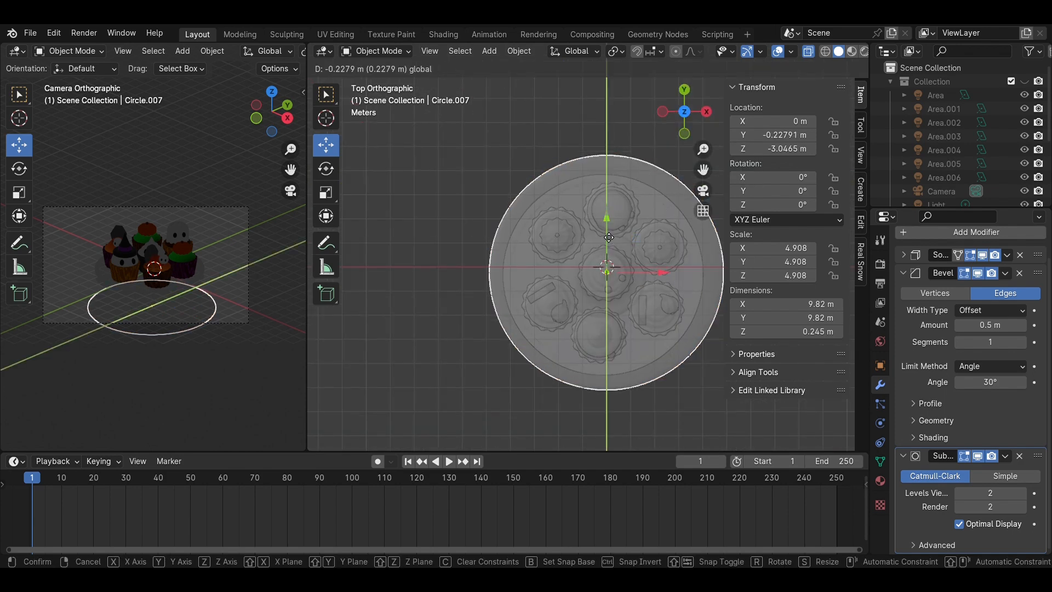
pyautogui.press('Return')
pyautogui.press('s')
pyautogui.press('Return')
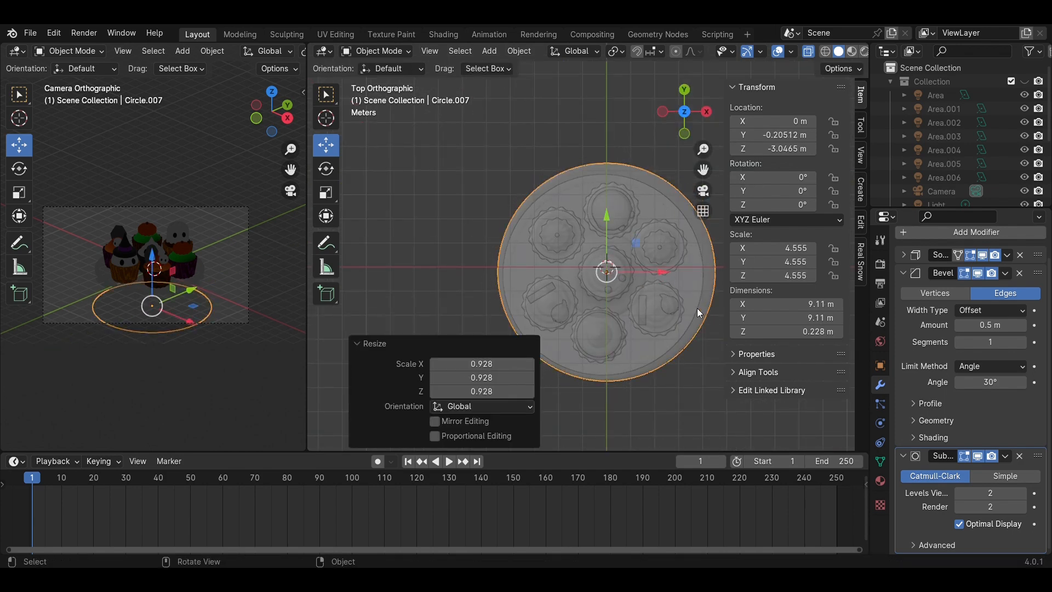
# Centre the disc under the cake stand at about X -0.16 m and Y -0.296 m, and save the file.
pyautogui.press('g')
pyautogui.press('x')
pyautogui.press('Return')
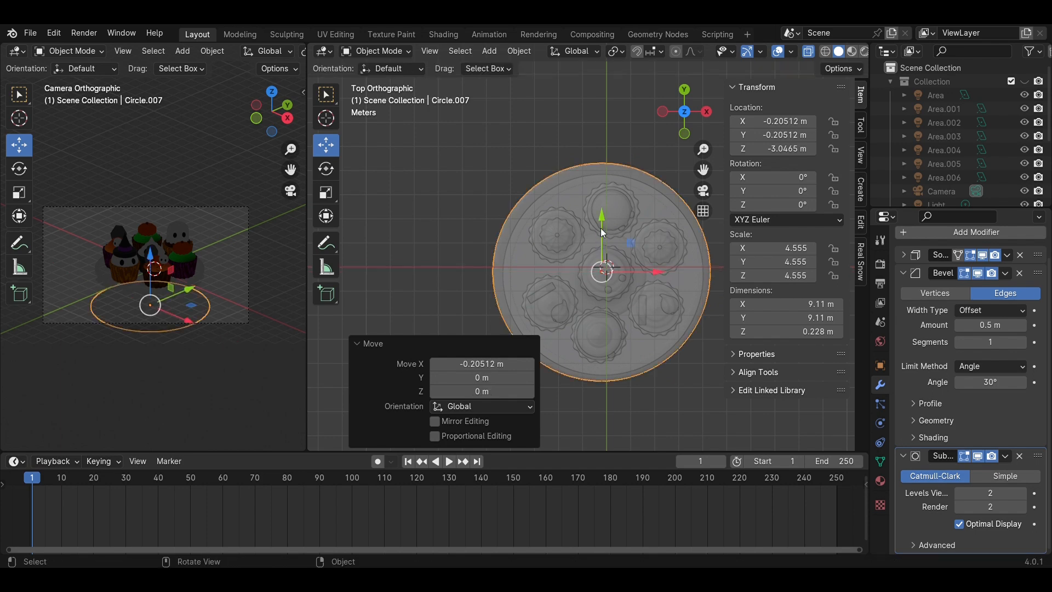
pyautogui.press('g')
pyautogui.press('y')
pyautogui.press('Return')
pyautogui.press('g')
pyautogui.press('x')
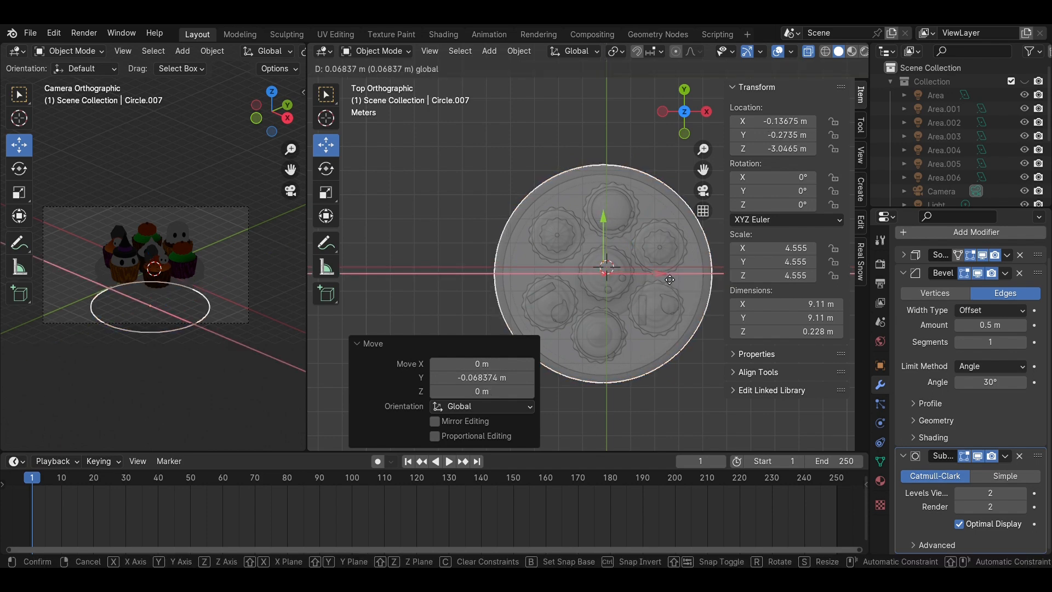
pyautogui.press('Return')
pyautogui.moveTo(606, 226); pyautogui.dragTo(607, 227)
pyautogui.click(708, 111)
pyautogui.scroll(3, 620, 252)
pyautogui.click(657, 228)
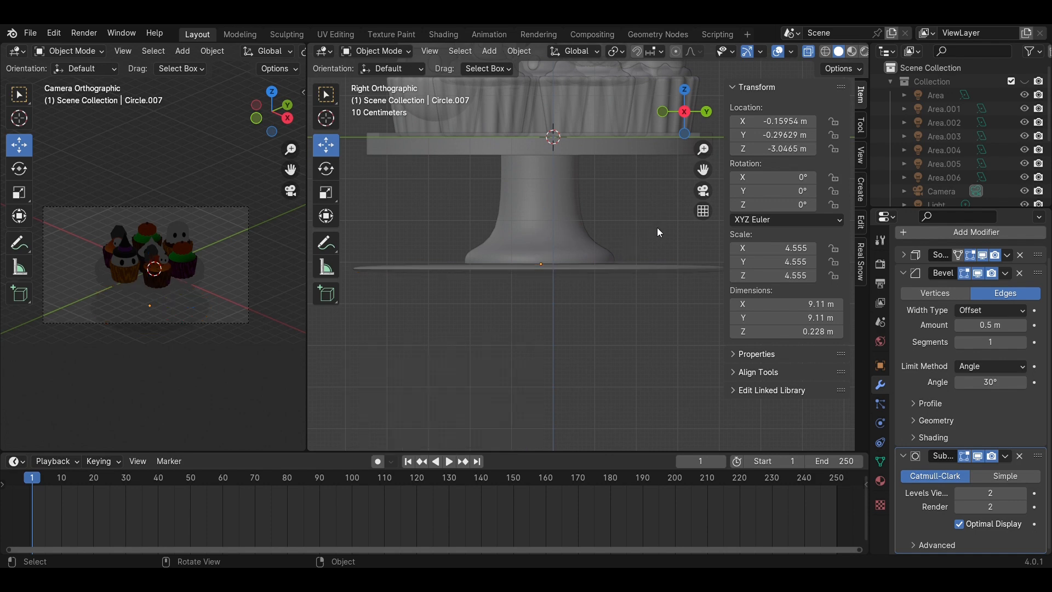
pyautogui.hotkey('ctrl', 's')
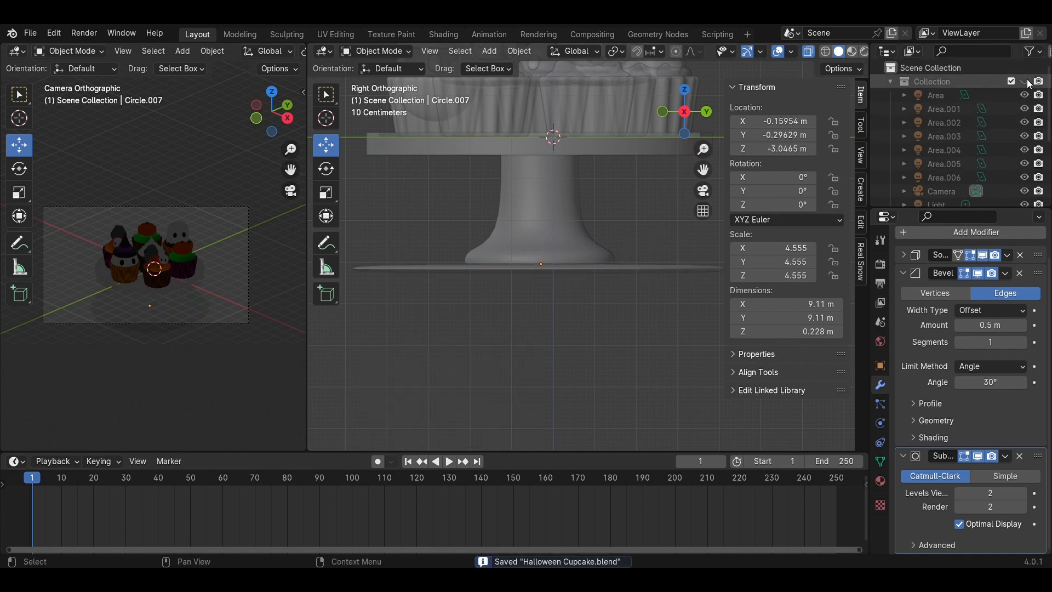
# Unhide the collection with the lights and floor, lower the floor plane about 0.224 m along Z, and save the file.
pyautogui.click(1026, 82)
pyautogui.click(653, 278)
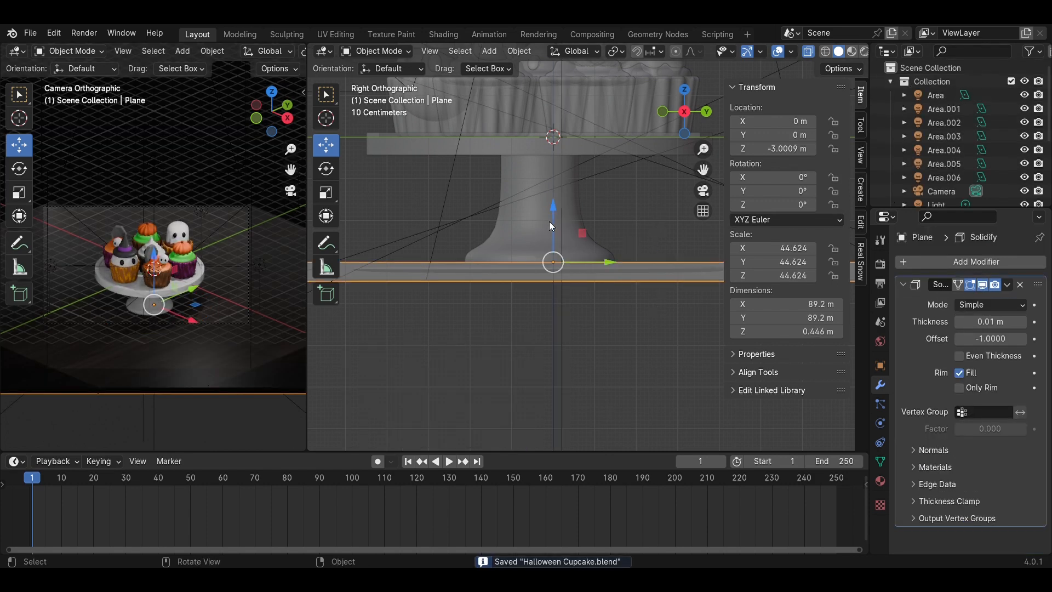
pyautogui.press('g')
pyautogui.press('z')
pyautogui.click(574, 240)
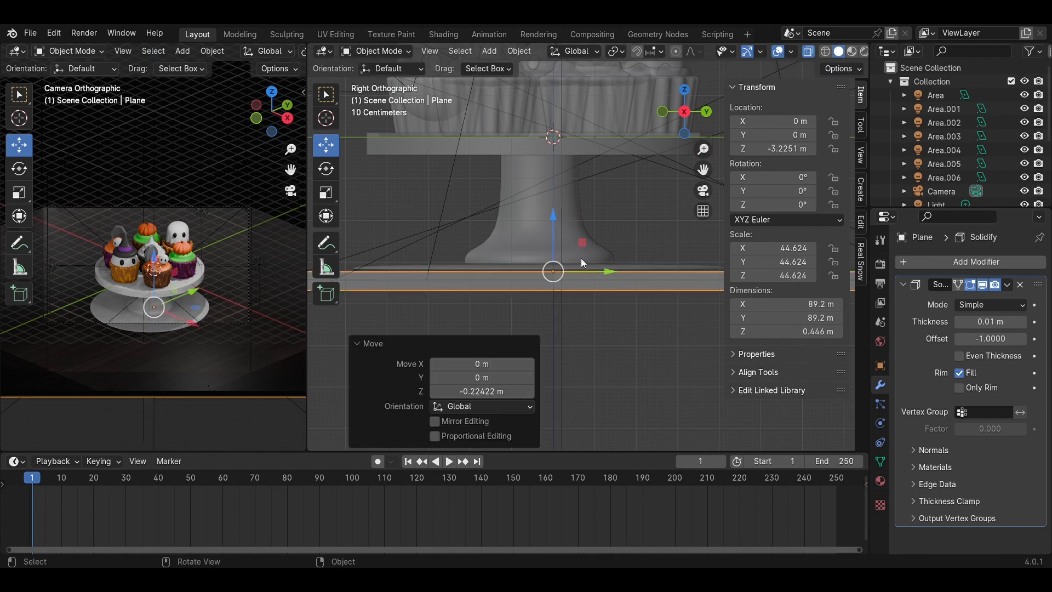
pyautogui.hotkey('ctrl', 's')
# Create a new material for the disc in the Shader Editor and connect an Image Texture's colour to its Base Color.
pyautogui.click(189, 309)
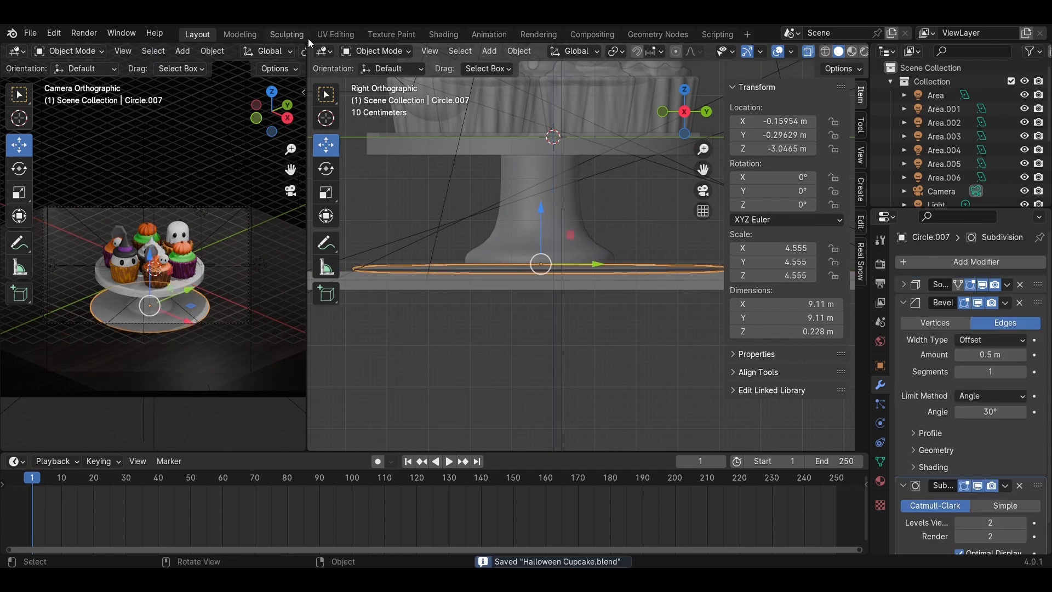
pyautogui.click(328, 52)
pyautogui.click(362, 176)
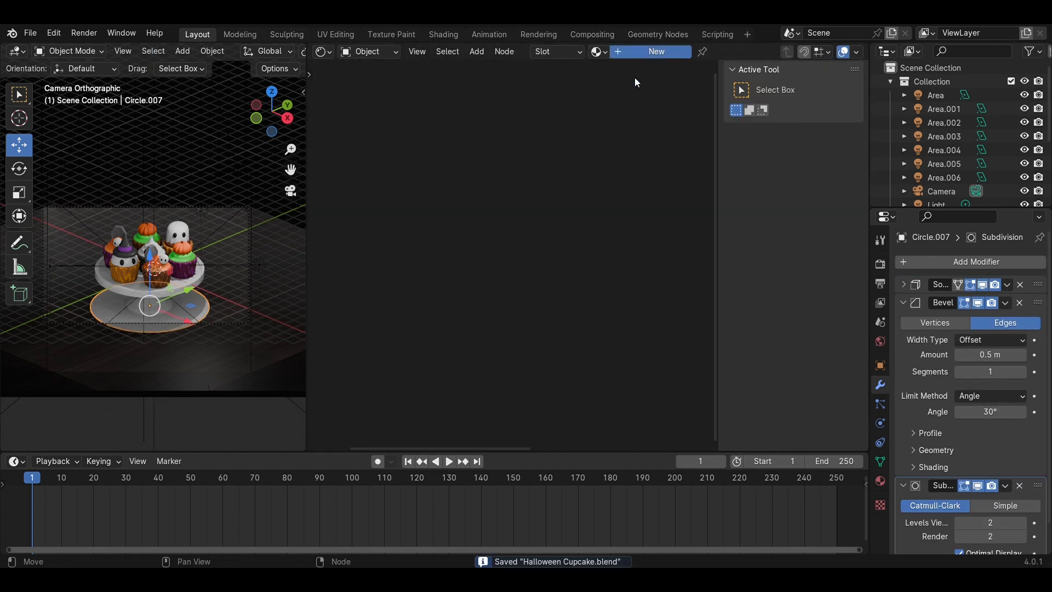
pyautogui.click(652, 51)
pyautogui.hotkey('shift', 'a')
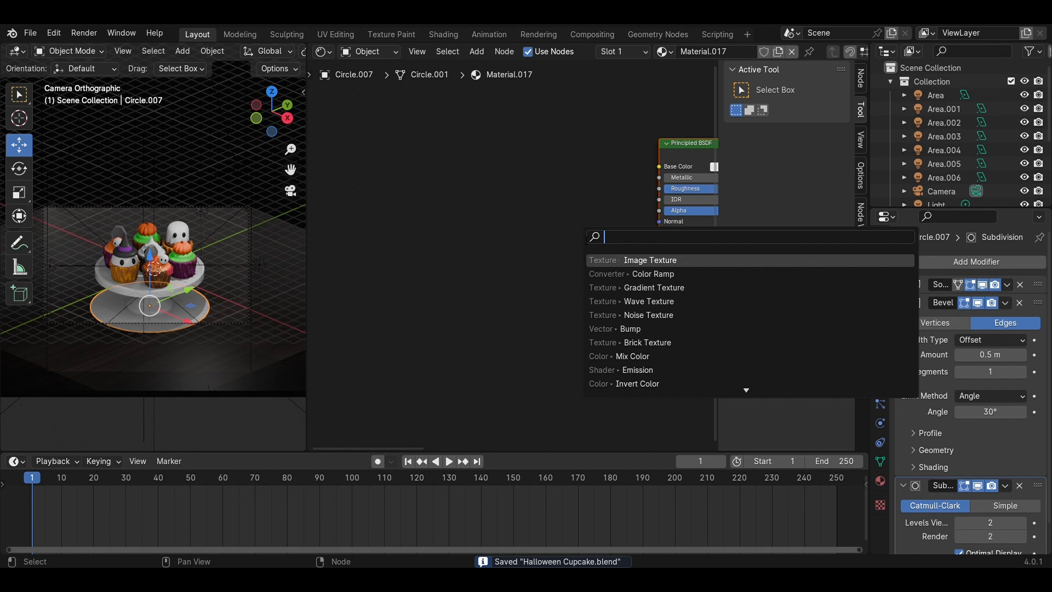
pyautogui.write('ima')
pyautogui.press('Return')
pyautogui.click(602, 169)
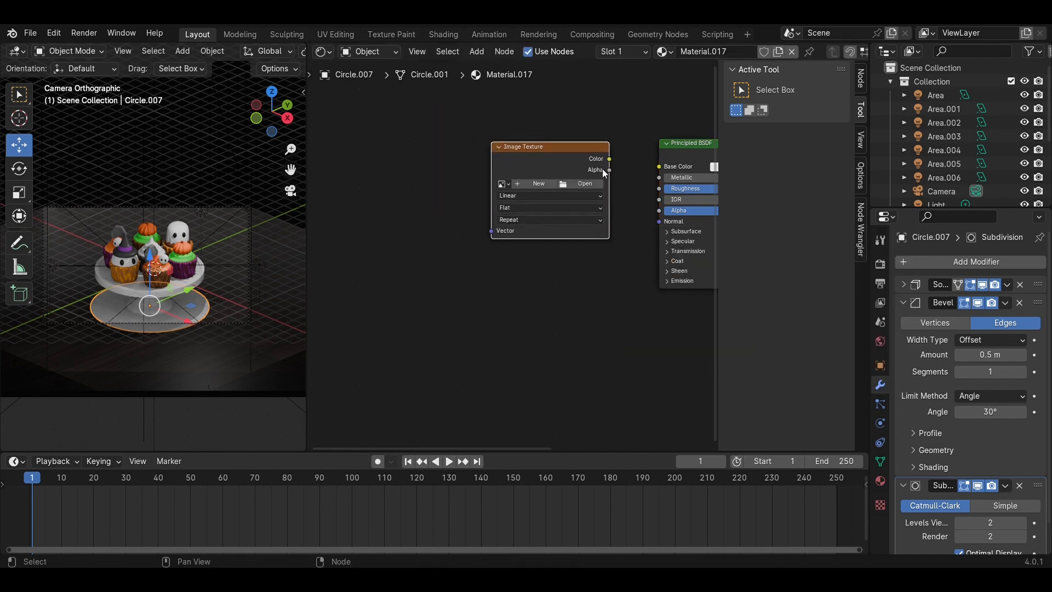
pyautogui.moveTo(610, 159); pyautogui.dragTo(659, 167)
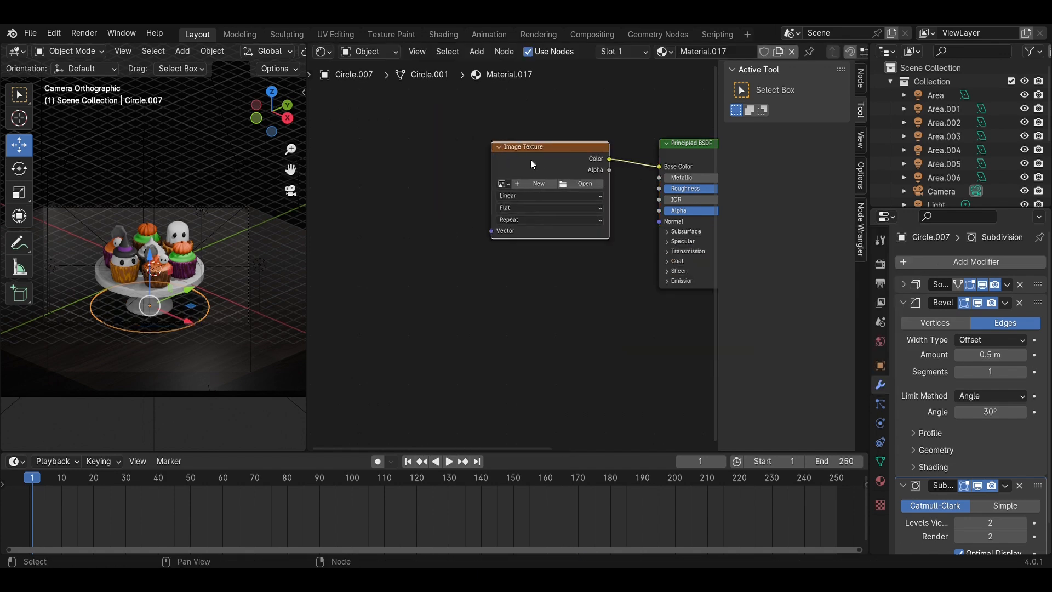
# Add Texture Coordinate and Mapping nodes to the image texture and load the BCQJNB Halloween Spider Web round tablecloth image.
pyautogui.hotkey('ctrl', 't')
pyautogui.scroll(1, 530, 159)
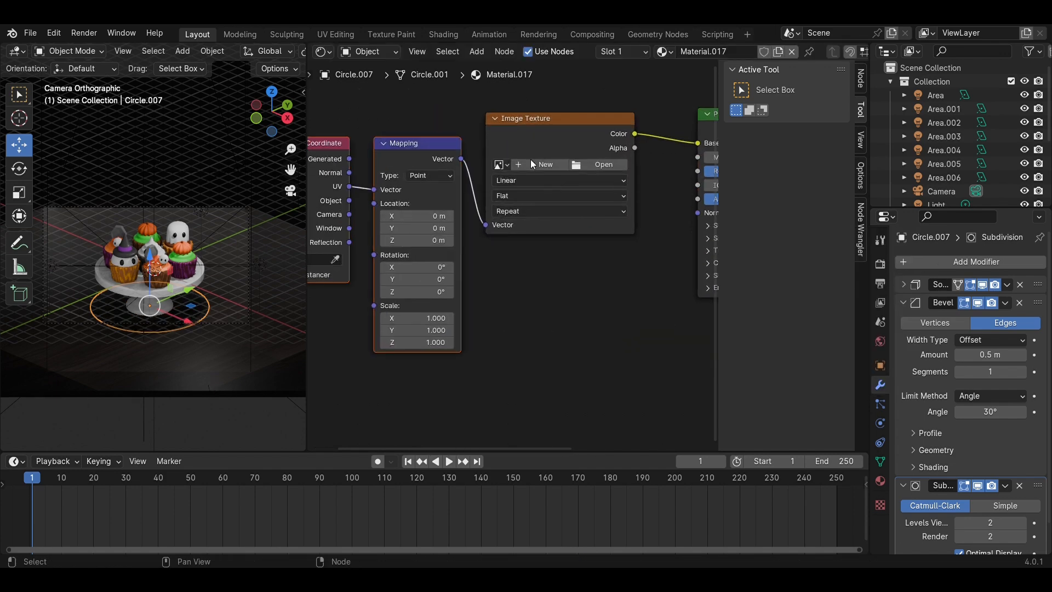
pyautogui.click(611, 166)
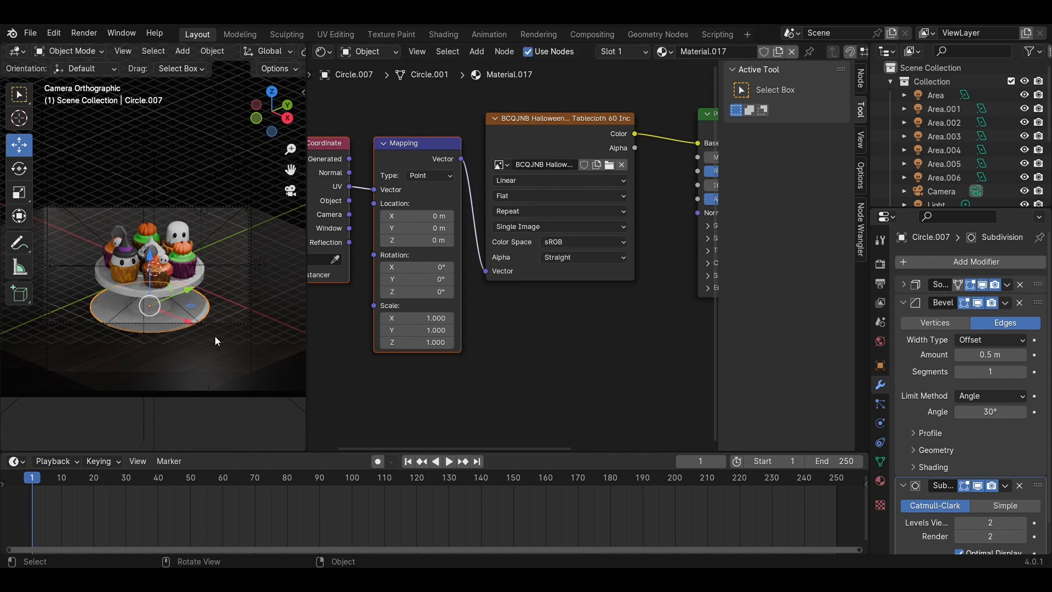
# Unwrap the disc's face with Cube Projection in the UV Editing workspace, with the viewport in material preview.
pyautogui.click(332, 33)
pyautogui.press('Tab')
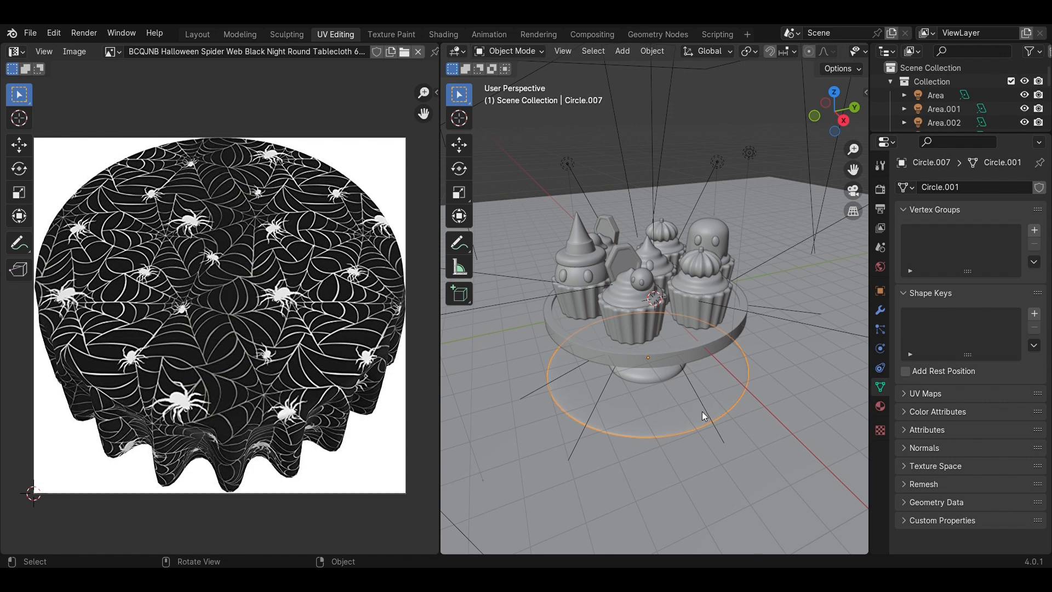
pyautogui.press('Tab')
pyautogui.press('3')
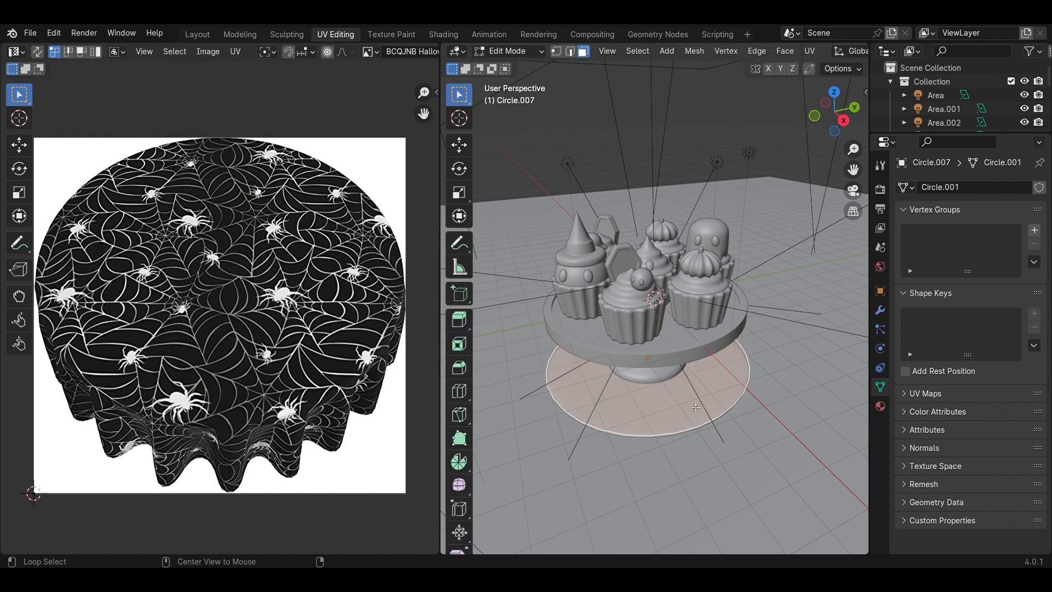
pyautogui.press('z')
pyautogui.click(683, 469)
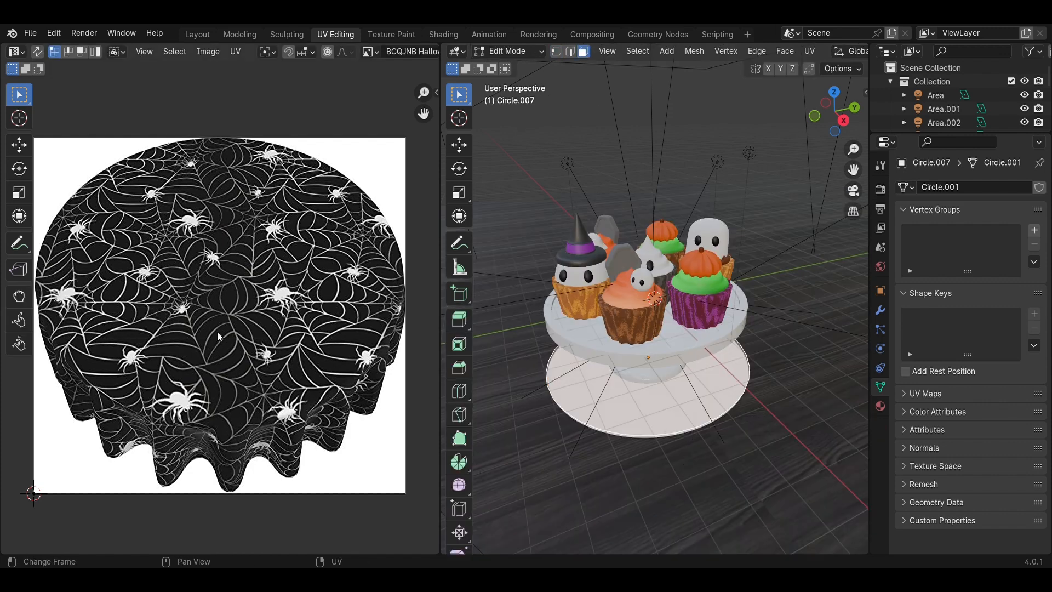
pyautogui.scroll(-1, 218, 336)
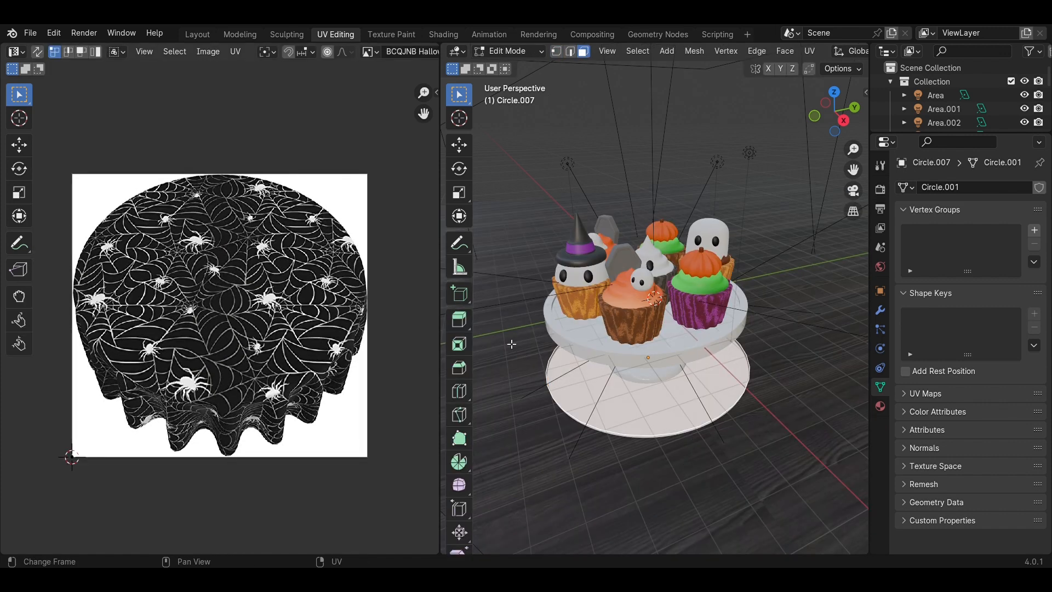
pyautogui.click(812, 51)
pyautogui.click(824, 131)
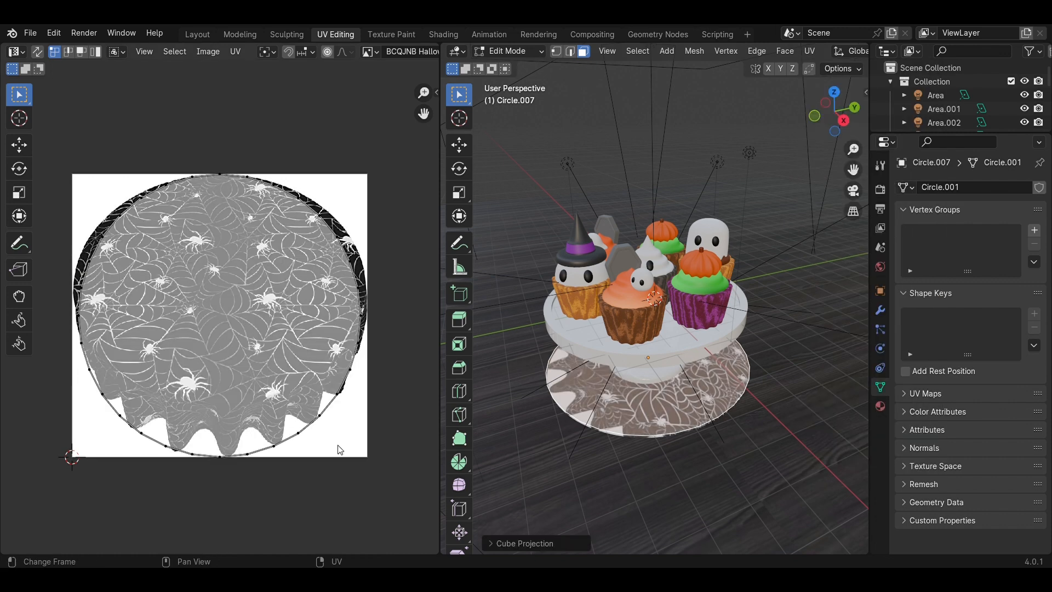
# Shrink the disc's UVs and move them up to fit inside the tablecloth's dark web area, and save the file.
pyautogui.press('a')
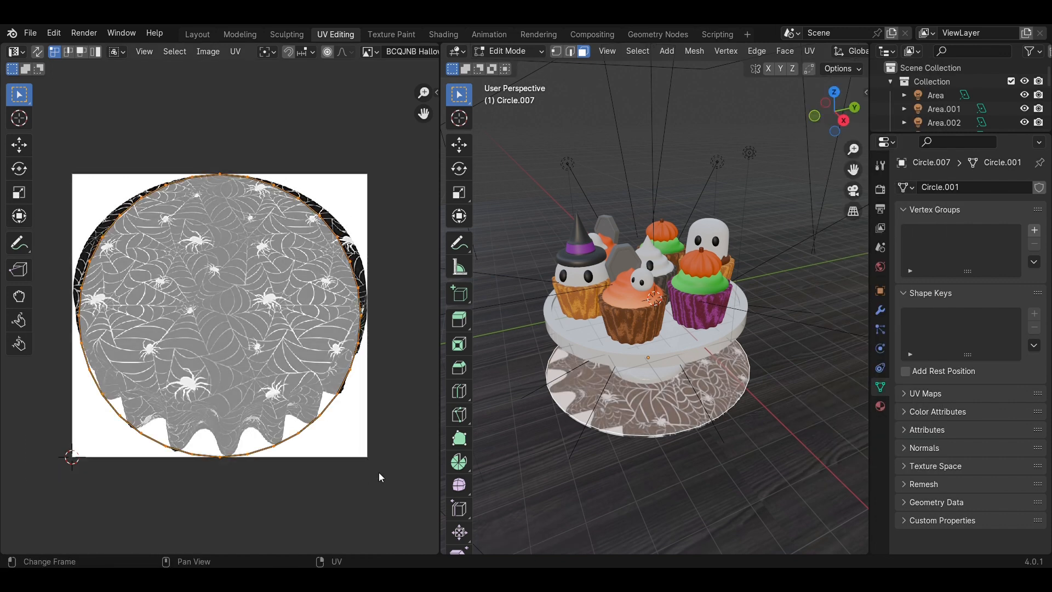
pyautogui.press('s')
pyautogui.click(321, 447)
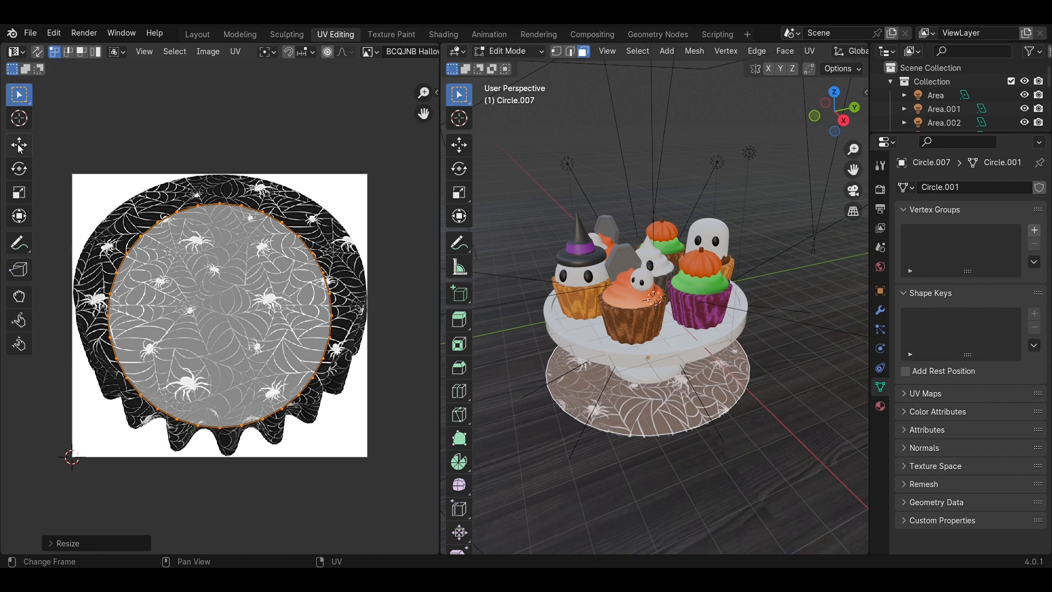
pyautogui.click(19, 145)
pyautogui.moveTo(222, 265); pyautogui.dragTo(222, 241)
pyautogui.press('s')
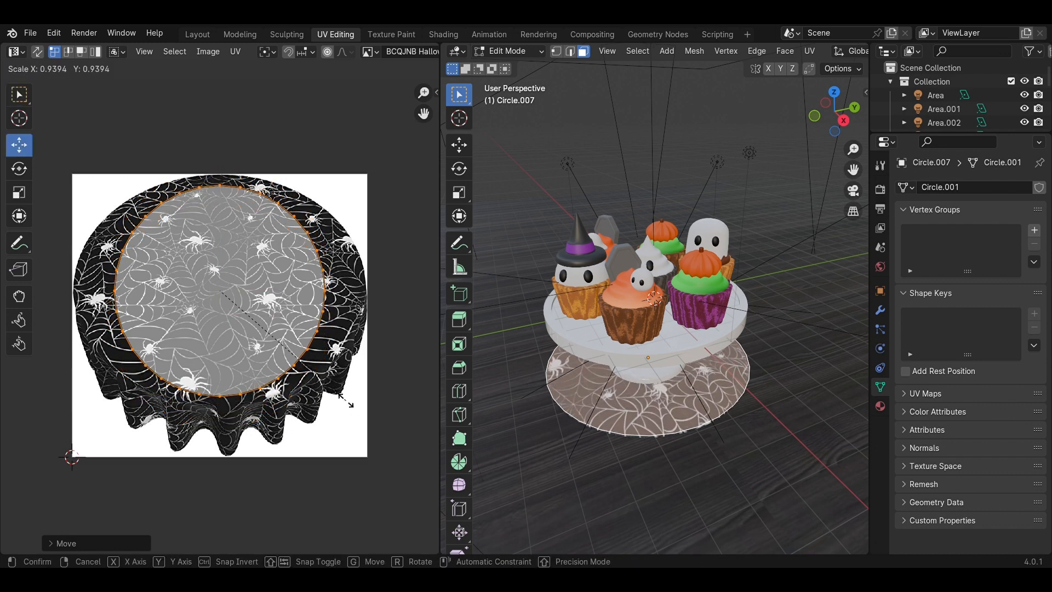
pyautogui.click(346, 402)
pyautogui.press('Tab')
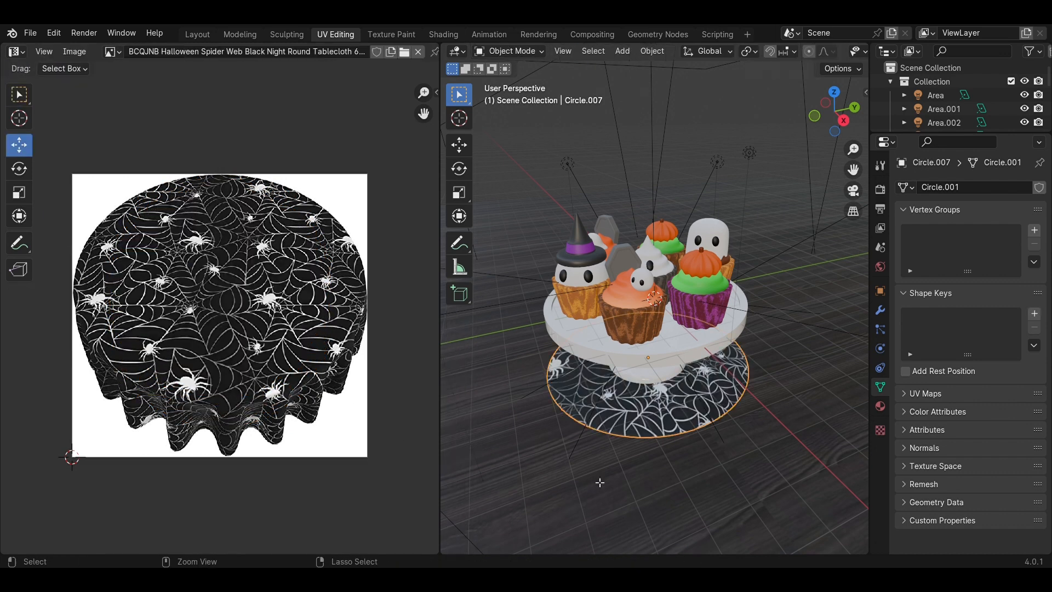
pyautogui.press('Tab')
pyautogui.hotkey('ctrl', 's')
# Return to the Layout workspace, set the camera's Z location to about 4.8583 m, and save the file.
pyautogui.click(198, 34)
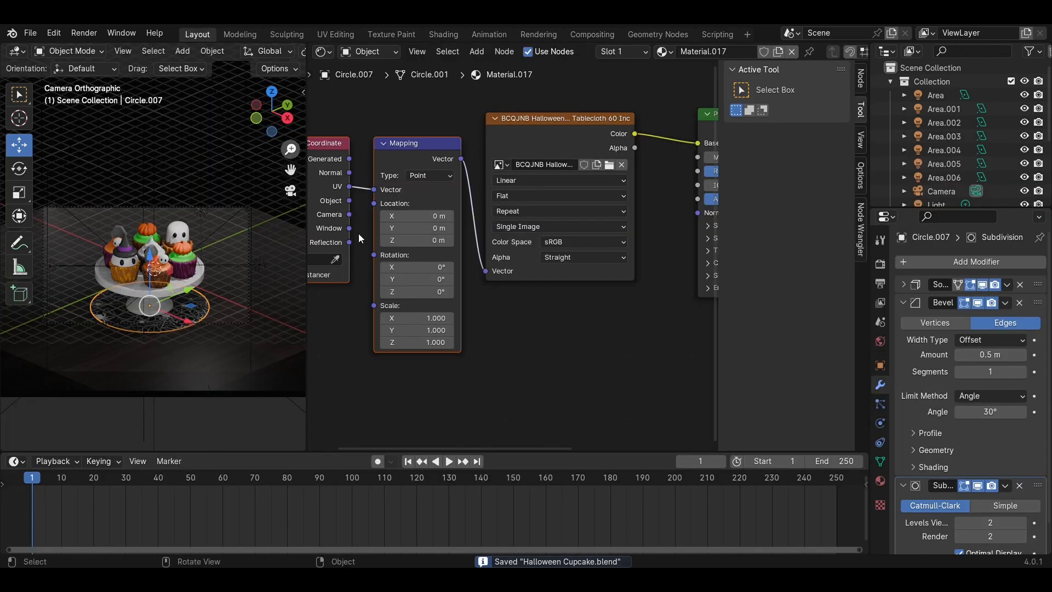
pyautogui.scroll(3, 263, 371)
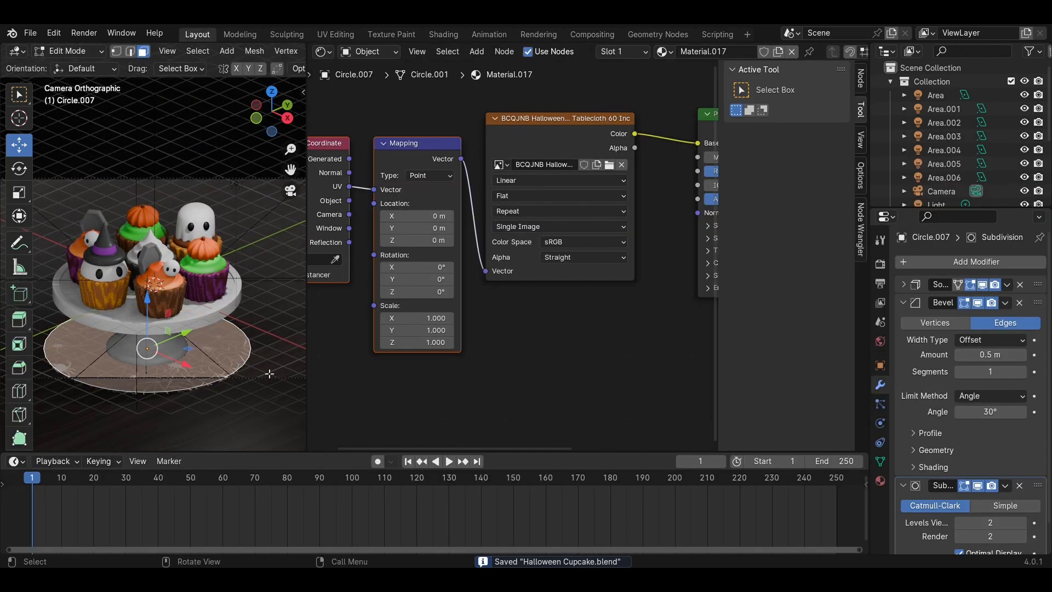
pyautogui.scroll(-3, 265, 371)
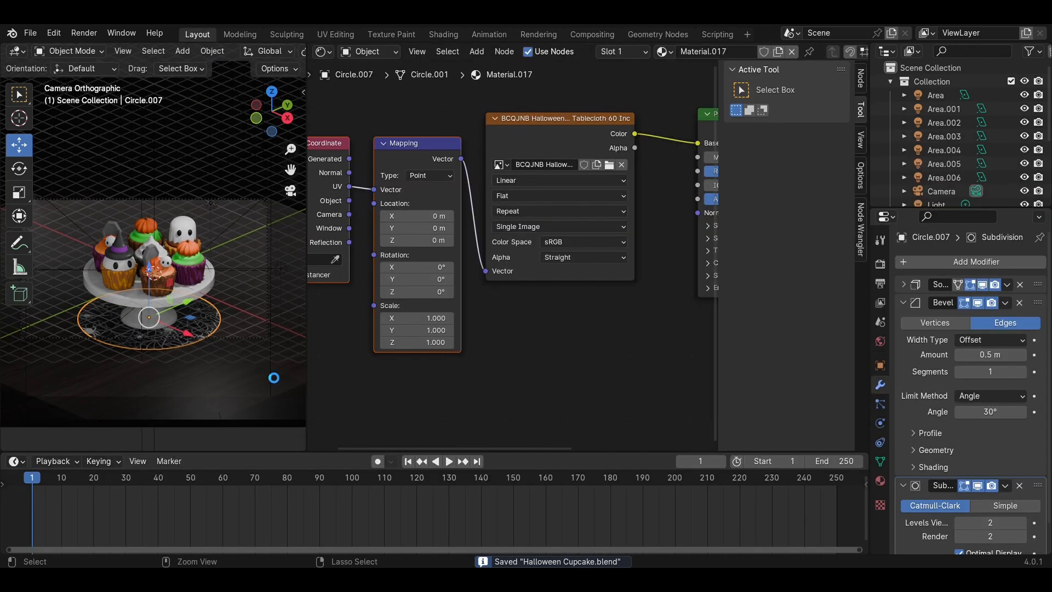
pyautogui.scroll(-4, 924, 134)
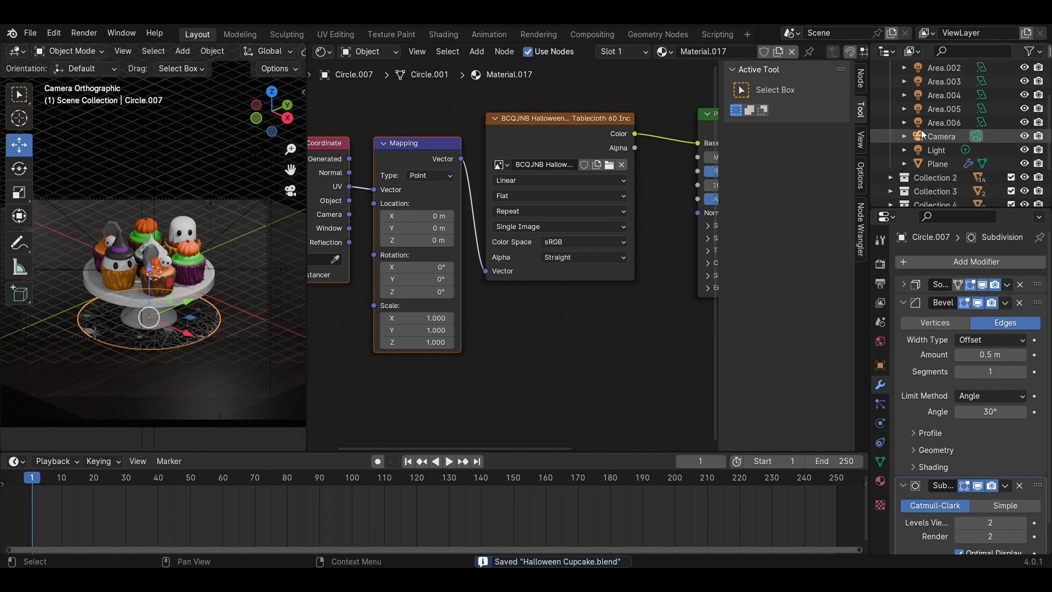
pyautogui.click(924, 135)
pyautogui.moveTo(984, 332); pyautogui.dragTo(937, 332)
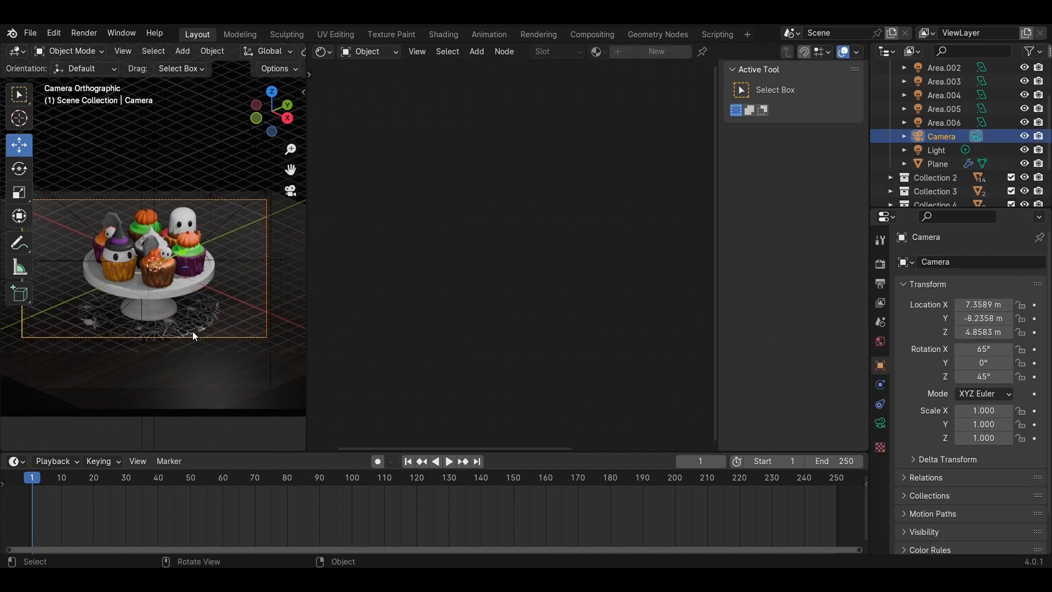
pyautogui.scroll(1, 192, 331)
pyautogui.hotkey('ctrl', 's')
# Switch the viewport to material preview, set the render engine to Cycles, and render the image.
pyautogui.press('z')
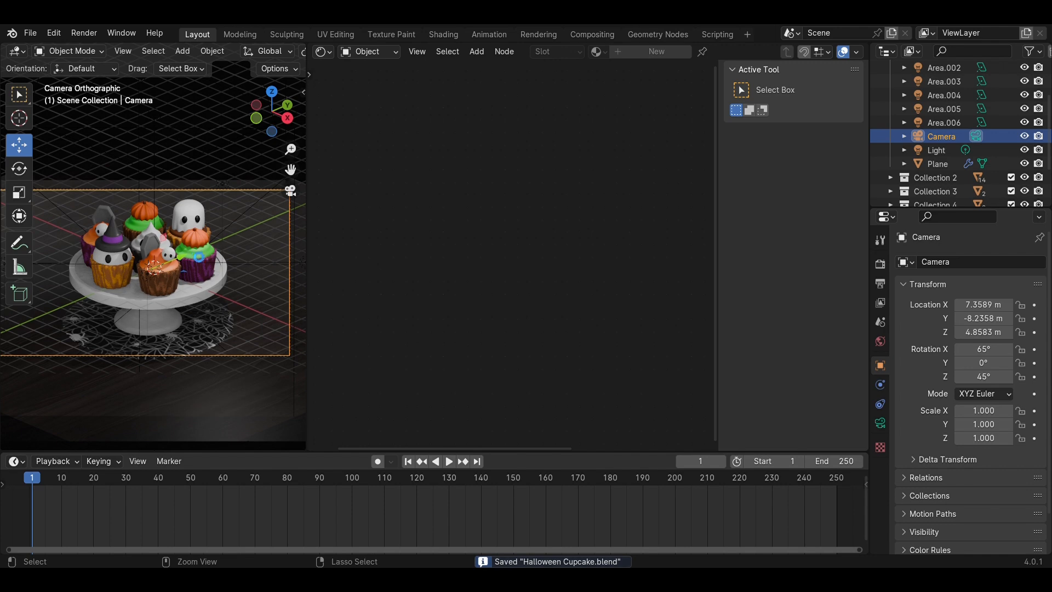
pyautogui.click(220, 351)
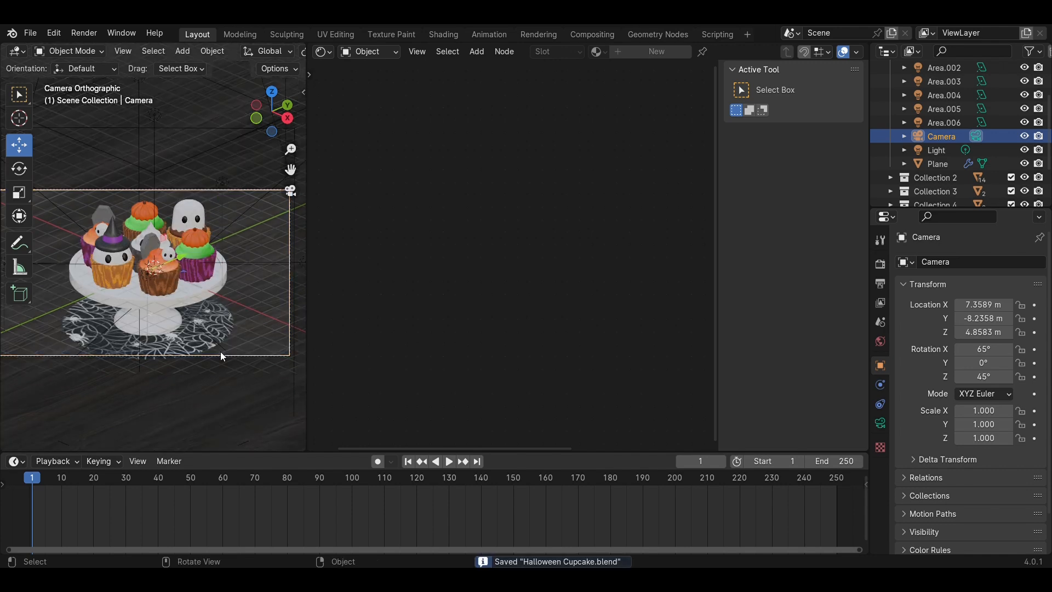
pyautogui.click(880, 265)
pyautogui.click(1001, 262)
pyautogui.click(984, 310)
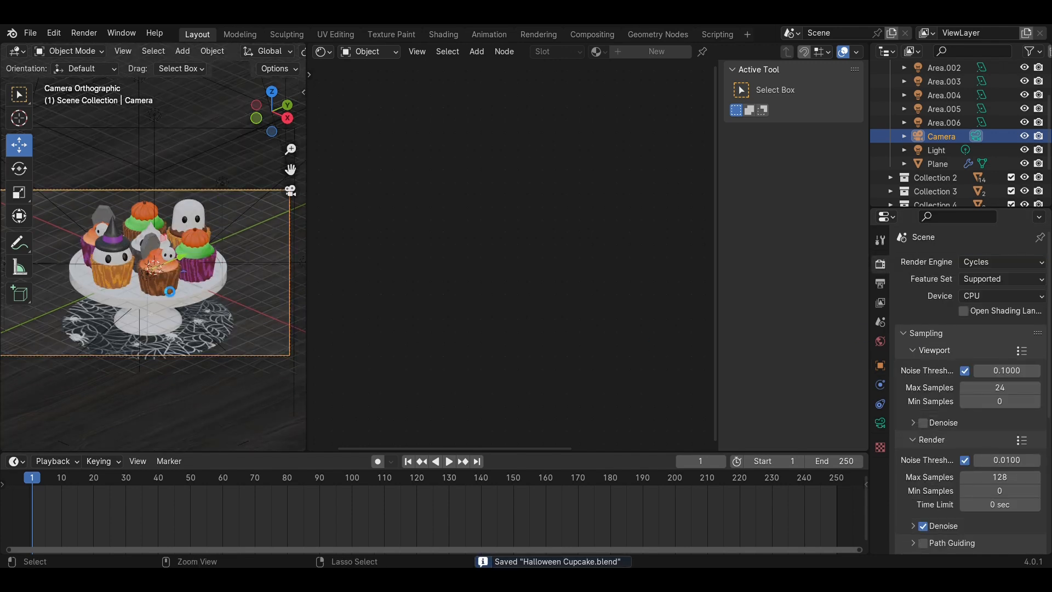
pyautogui.click(82, 34)
pyautogui.click(115, 50)
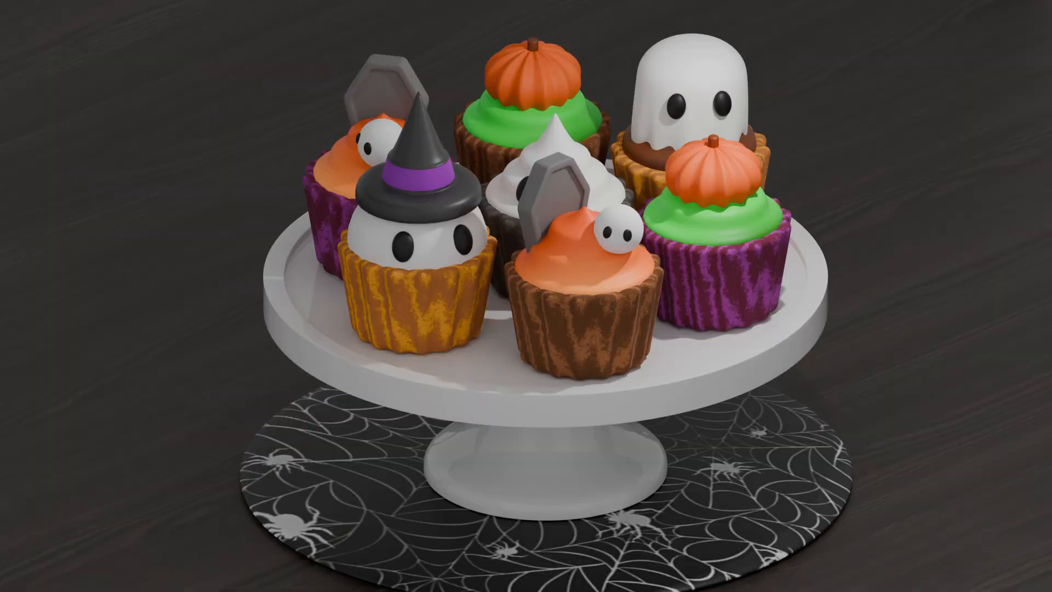